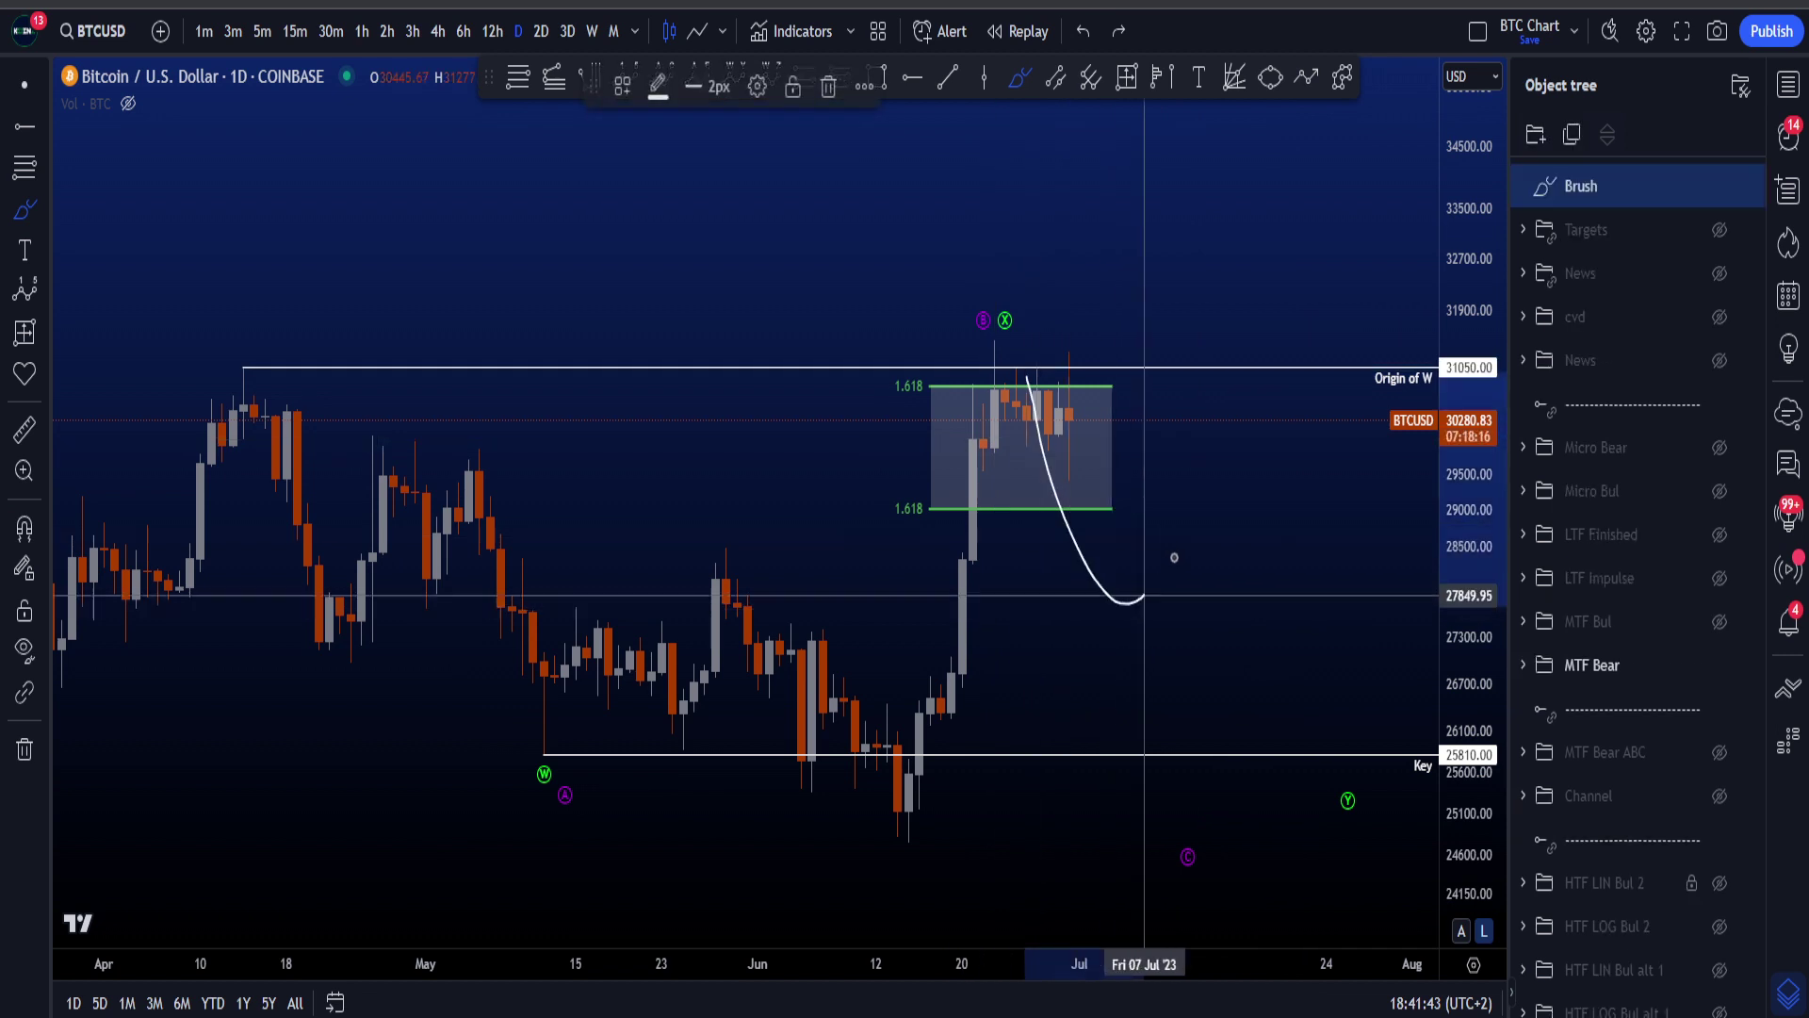
- Brush the projected drop from X to the purple C and the swing from W up to X, undoing each stroke
{"action": "key", "text": "ctrl+z"}
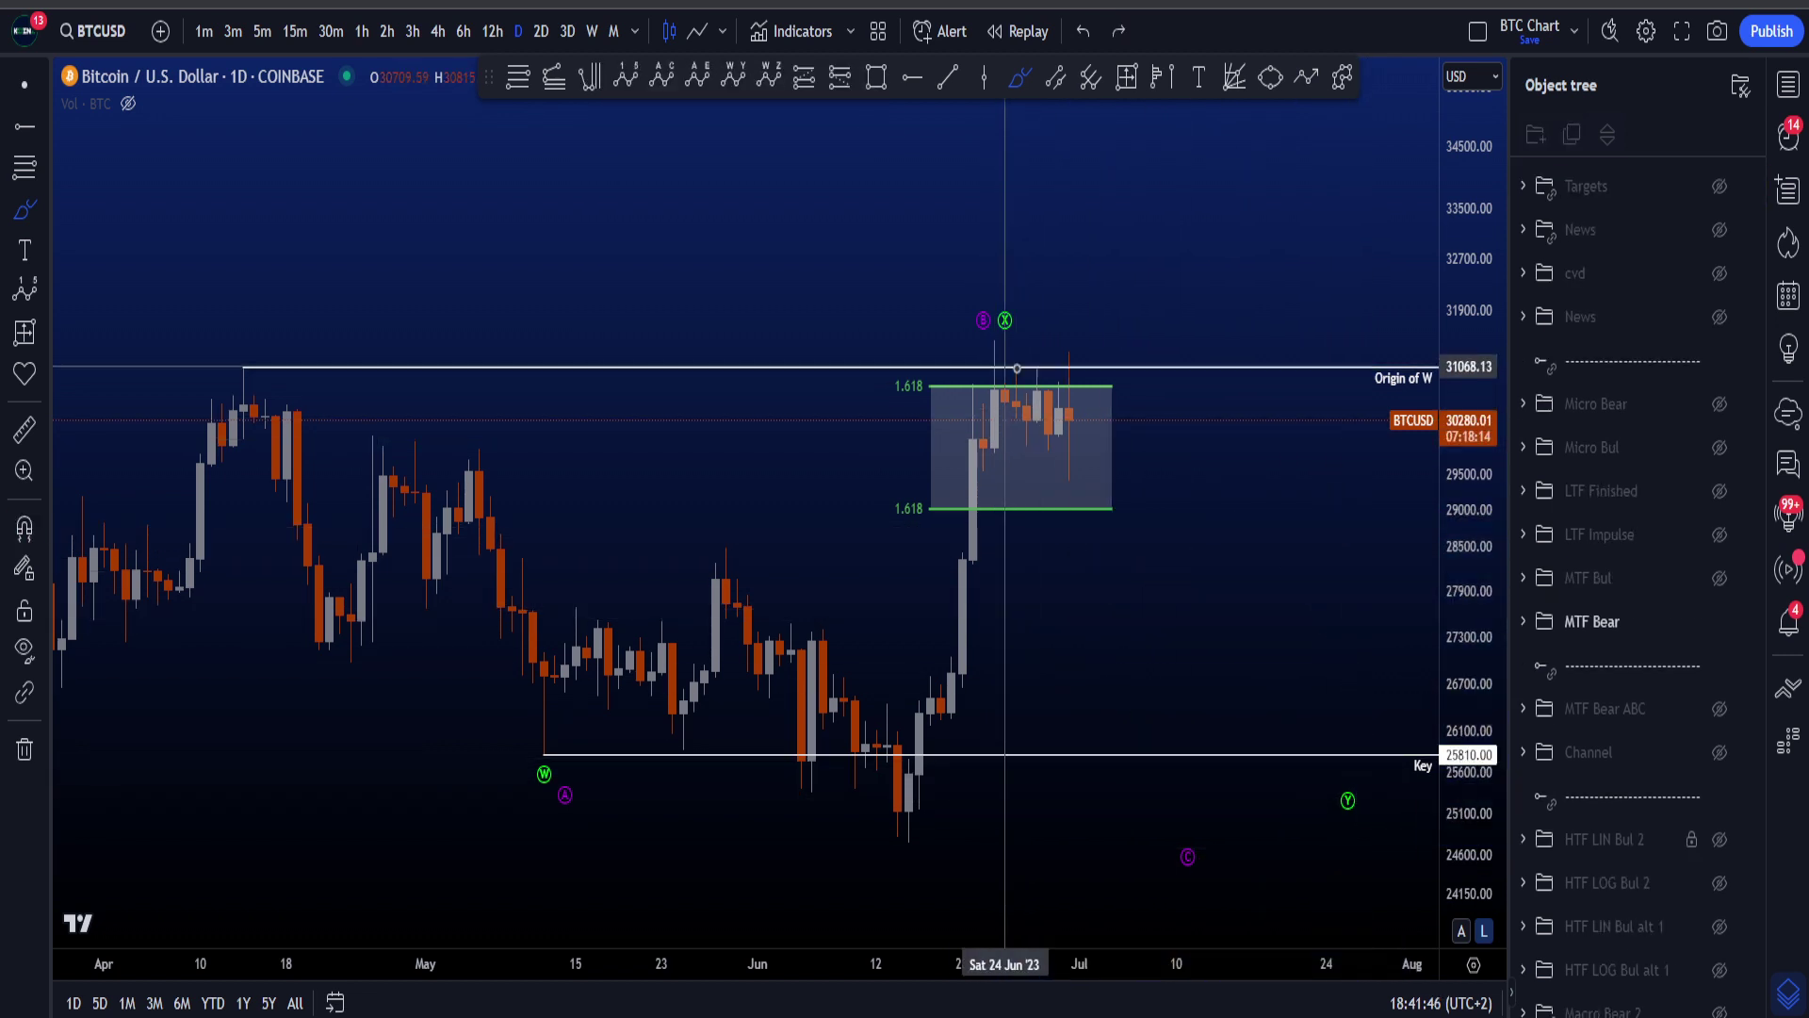
{"action": "mouse_move", "coordinate": [1016, 368]}
{"action": "left_mouse_down"}
{"action": "mouse_move", "coordinate": [1117, 509]}
{"action": "mouse_move", "coordinate": [1205, 747]}
{"action": "mouse_move", "coordinate": [1185, 886]}
{"action": "left_mouse_up"}
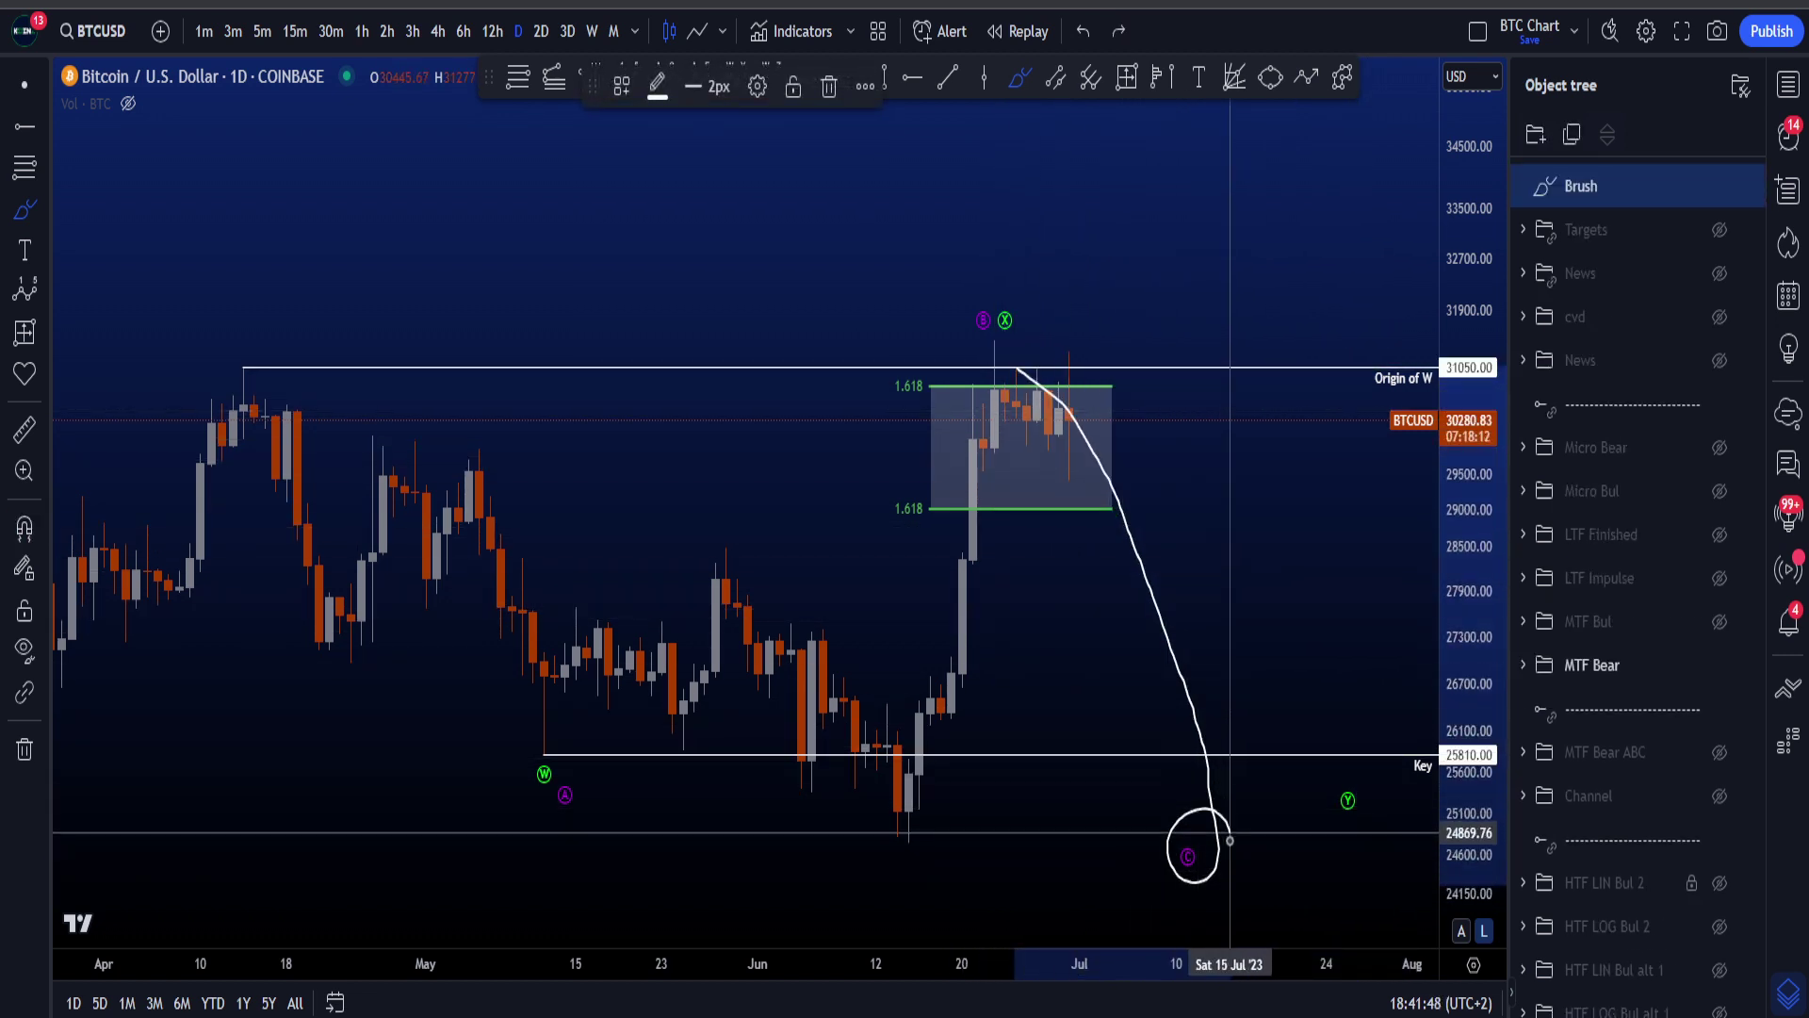
{"action": "key", "text": "ctrl+z"}
{"action": "mouse_move", "coordinate": [1023, 291]}
{"action": "left_mouse_down"}
{"action": "mouse_move", "coordinate": [969, 288]}
{"action": "mouse_move", "coordinate": [1033, 351]}
{"action": "mouse_move", "coordinate": [1017, 277]}
{"action": "left_mouse_up"}
{"action": "key", "text": "ctrl+z"}
{"action": "mouse_move", "coordinate": [534, 735]}
{"action": "left_mouse_down"}
{"action": "mouse_move", "coordinate": [570, 681]}
{"action": "mouse_move", "coordinate": [771, 696]}
{"action": "mouse_move", "coordinate": [952, 579]}
{"action": "mouse_move", "coordinate": [1004, 403]}
{"action": "left_mouse_up"}
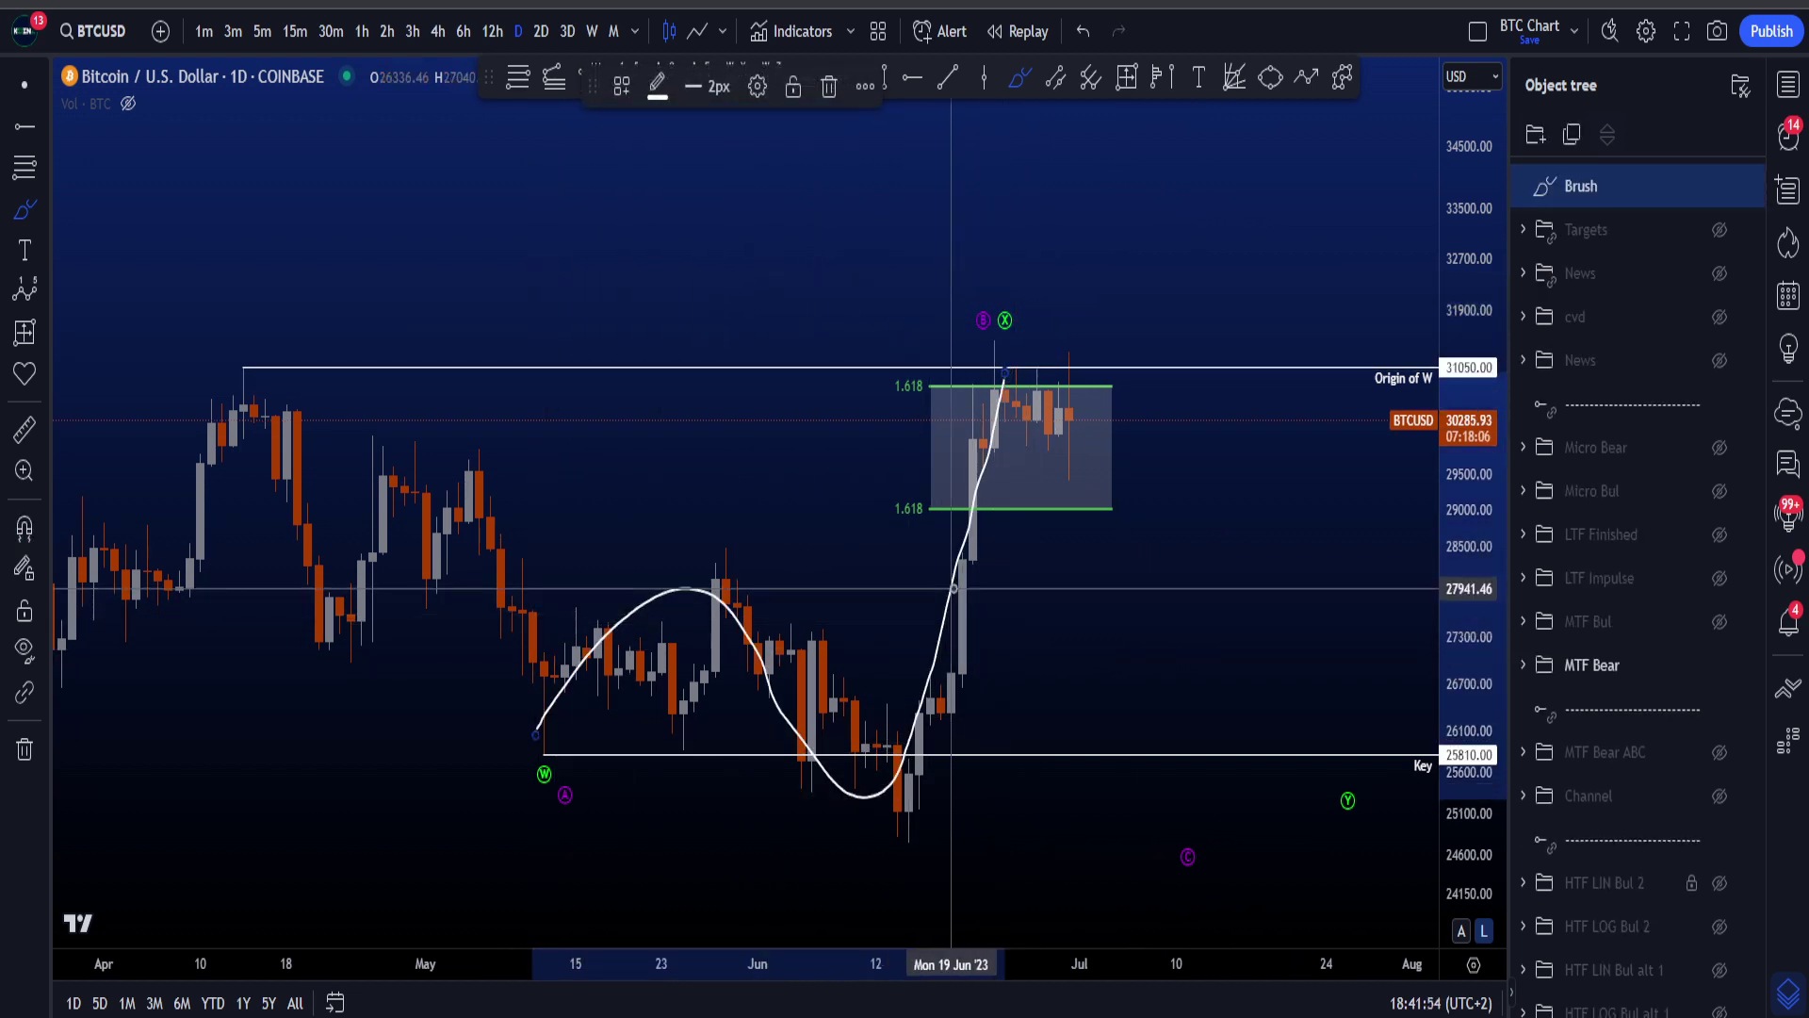
{"action": "key", "text": "ctrl+z"}
- Circle the 1.618 zone and the candles along its upper edge with the brush, undoing each circle
{"action": "mouse_move", "coordinate": [1011, 532]}
{"action": "left_mouse_down"}
{"action": "mouse_move", "coordinate": [933, 540]}
{"action": "mouse_move", "coordinate": [865, 381]}
{"action": "mouse_move", "coordinate": [1126, 379]}
{"action": "mouse_move", "coordinate": [1154, 499]}
{"action": "mouse_move", "coordinate": [974, 536]}
{"action": "left_mouse_up"}
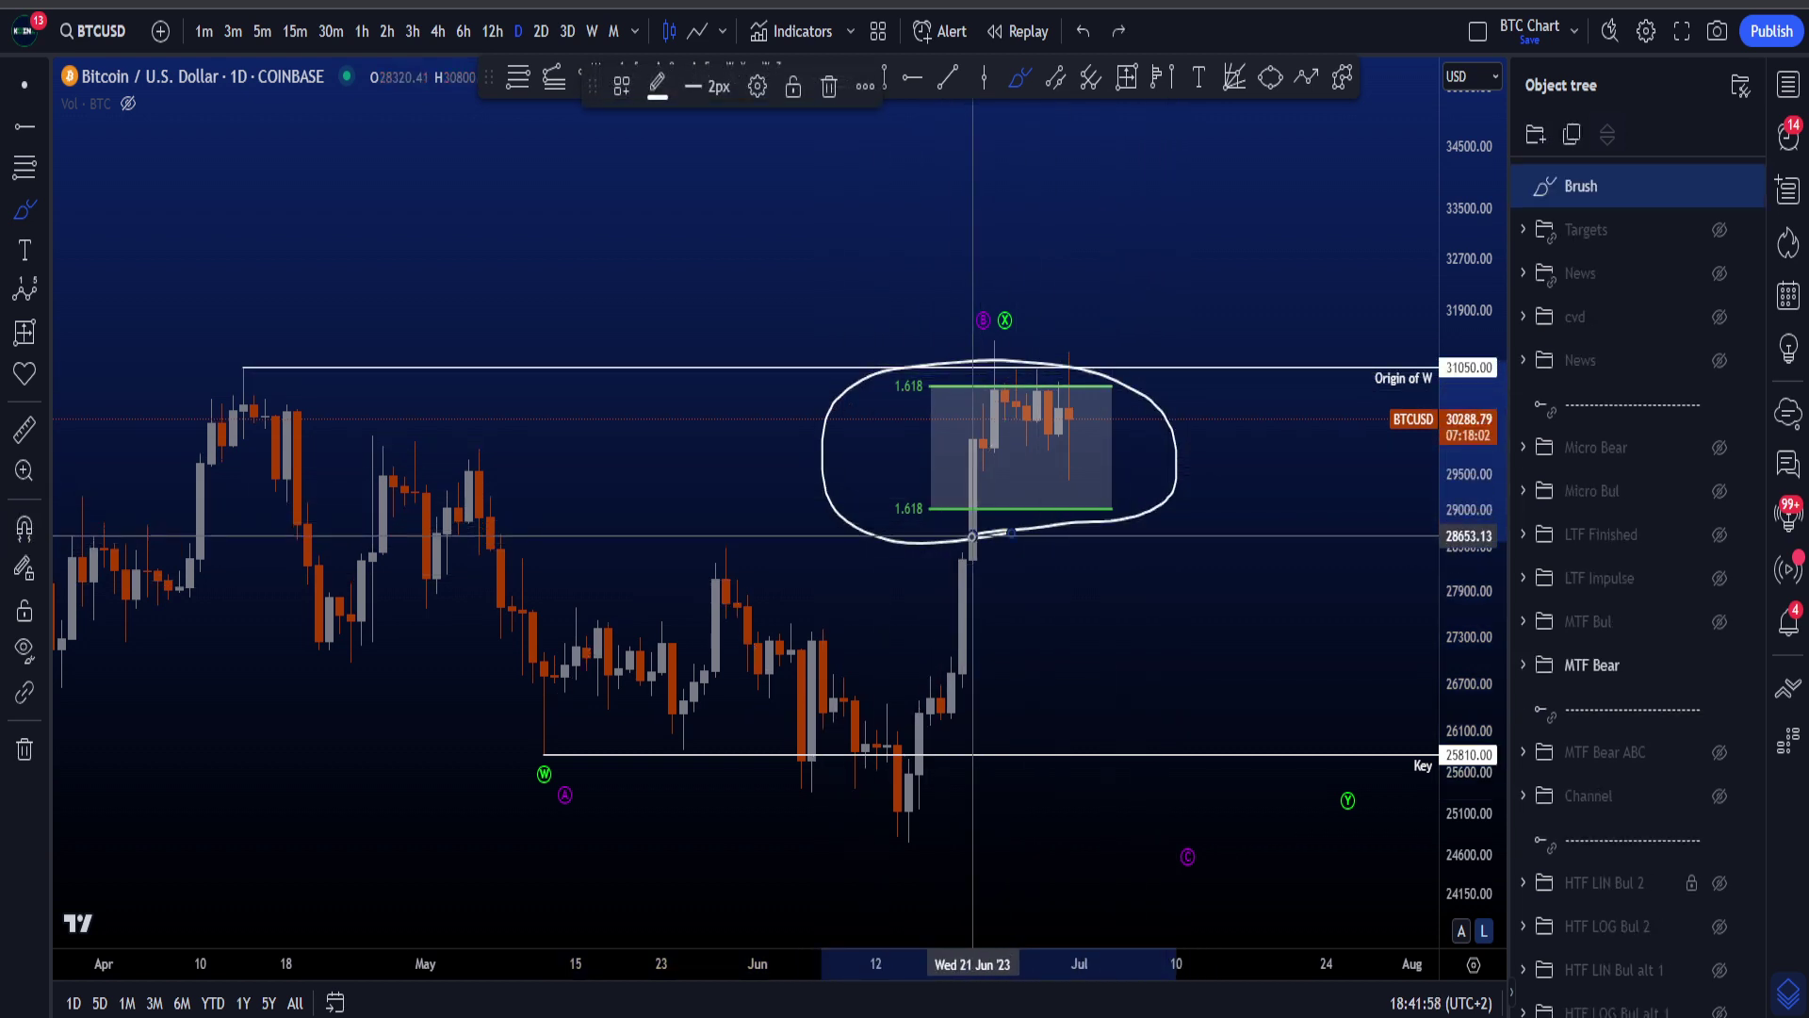
{"action": "key", "text": "ctrl+z"}
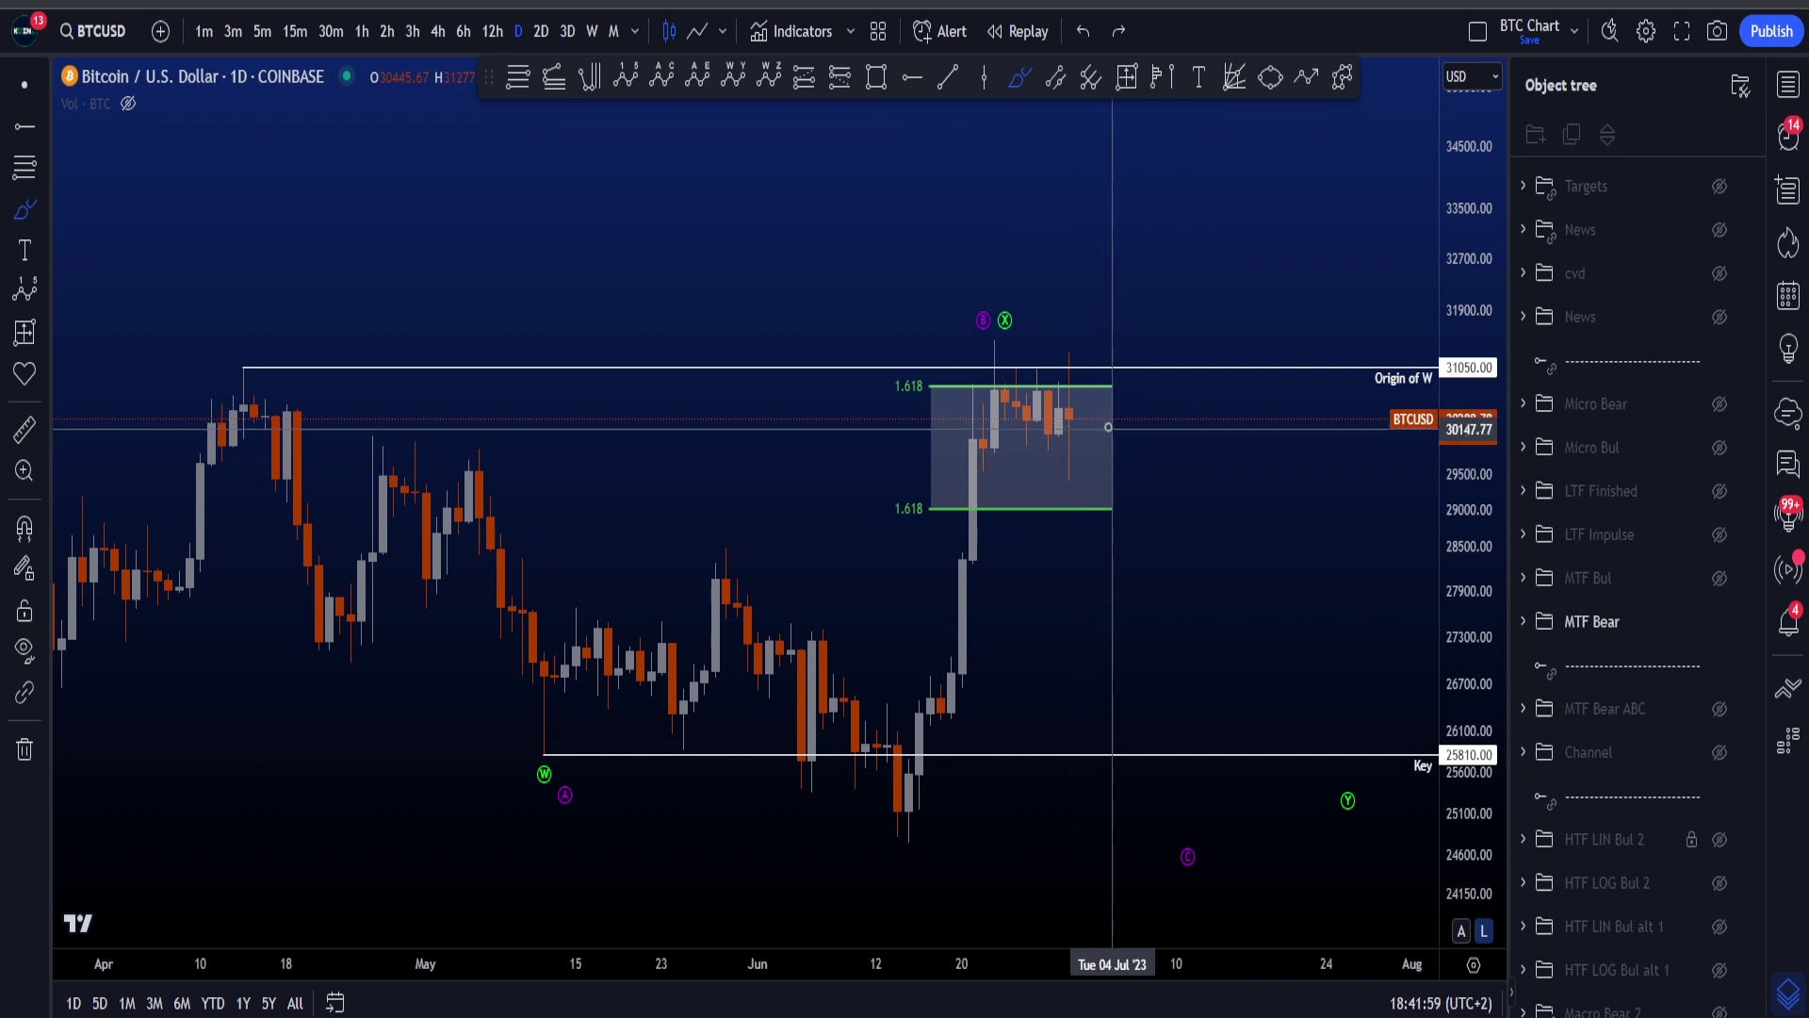
{"action": "mouse_move", "coordinate": [1096, 402]}
{"action": "left_mouse_down"}
{"action": "mouse_move", "coordinate": [895, 401]}
{"action": "mouse_move", "coordinate": [1140, 367]}
{"action": "left_mouse_up"}
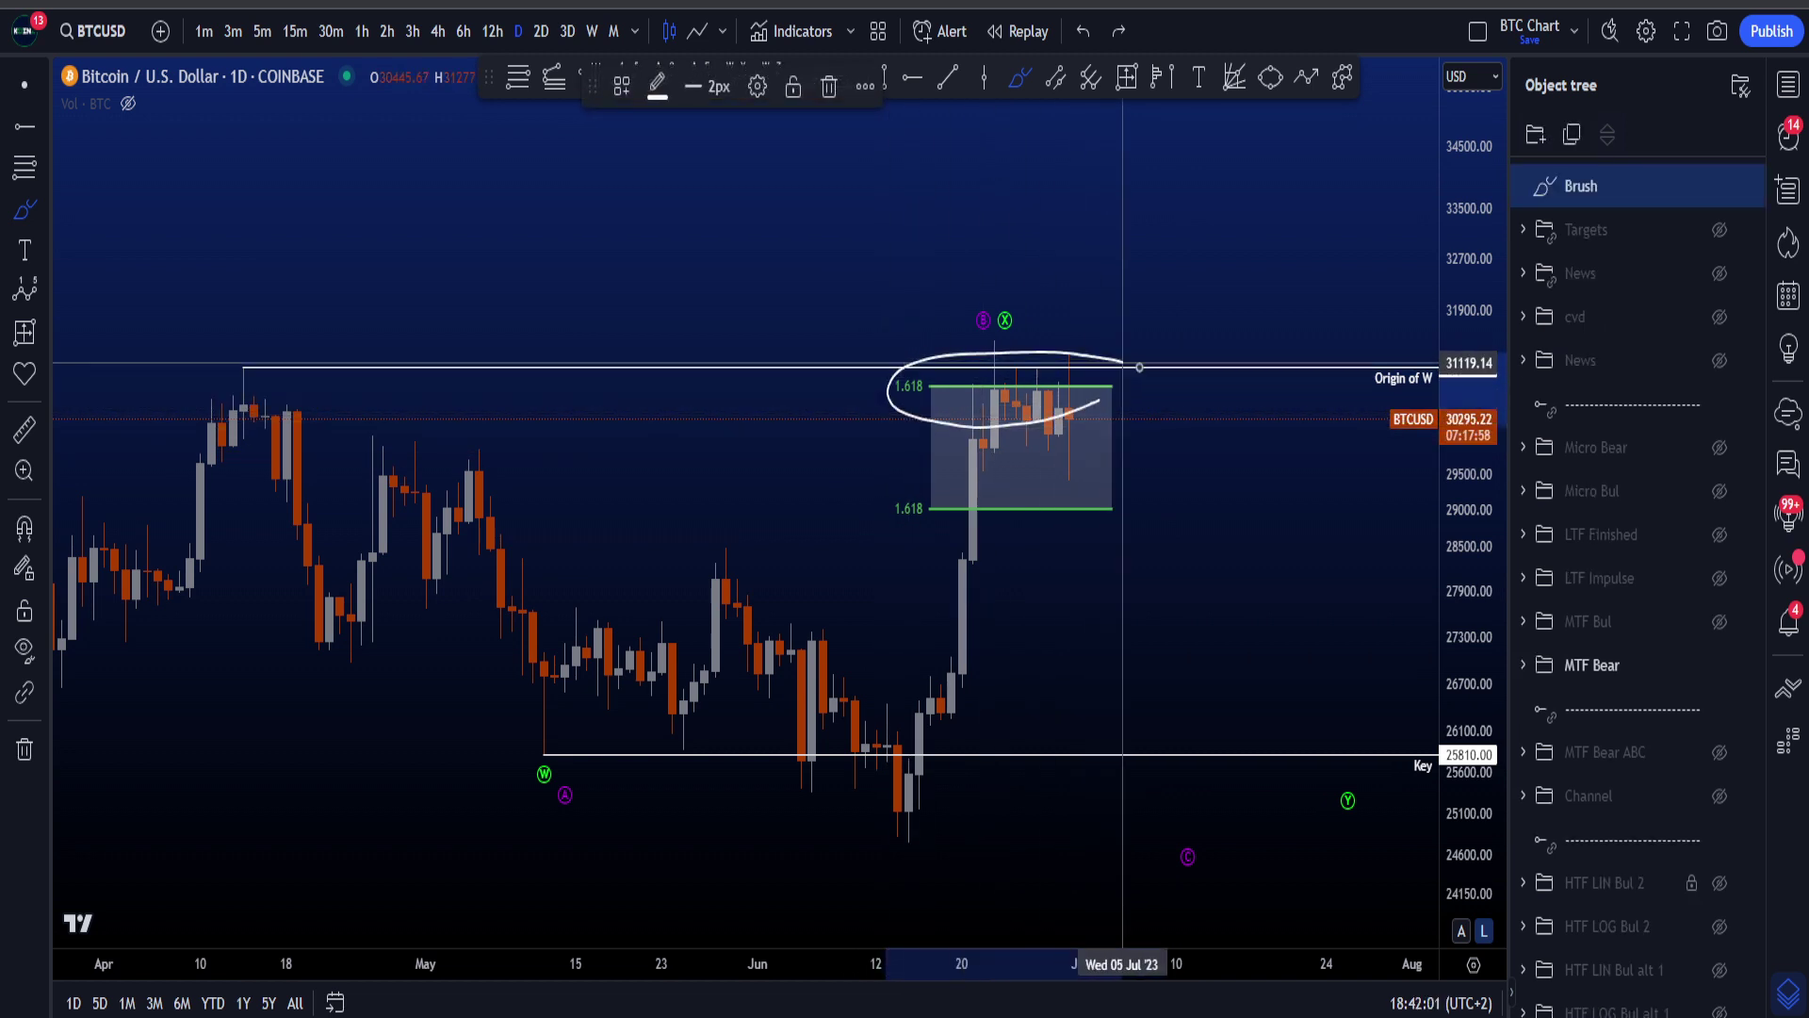
{"action": "key", "text": "ctrl+z"}
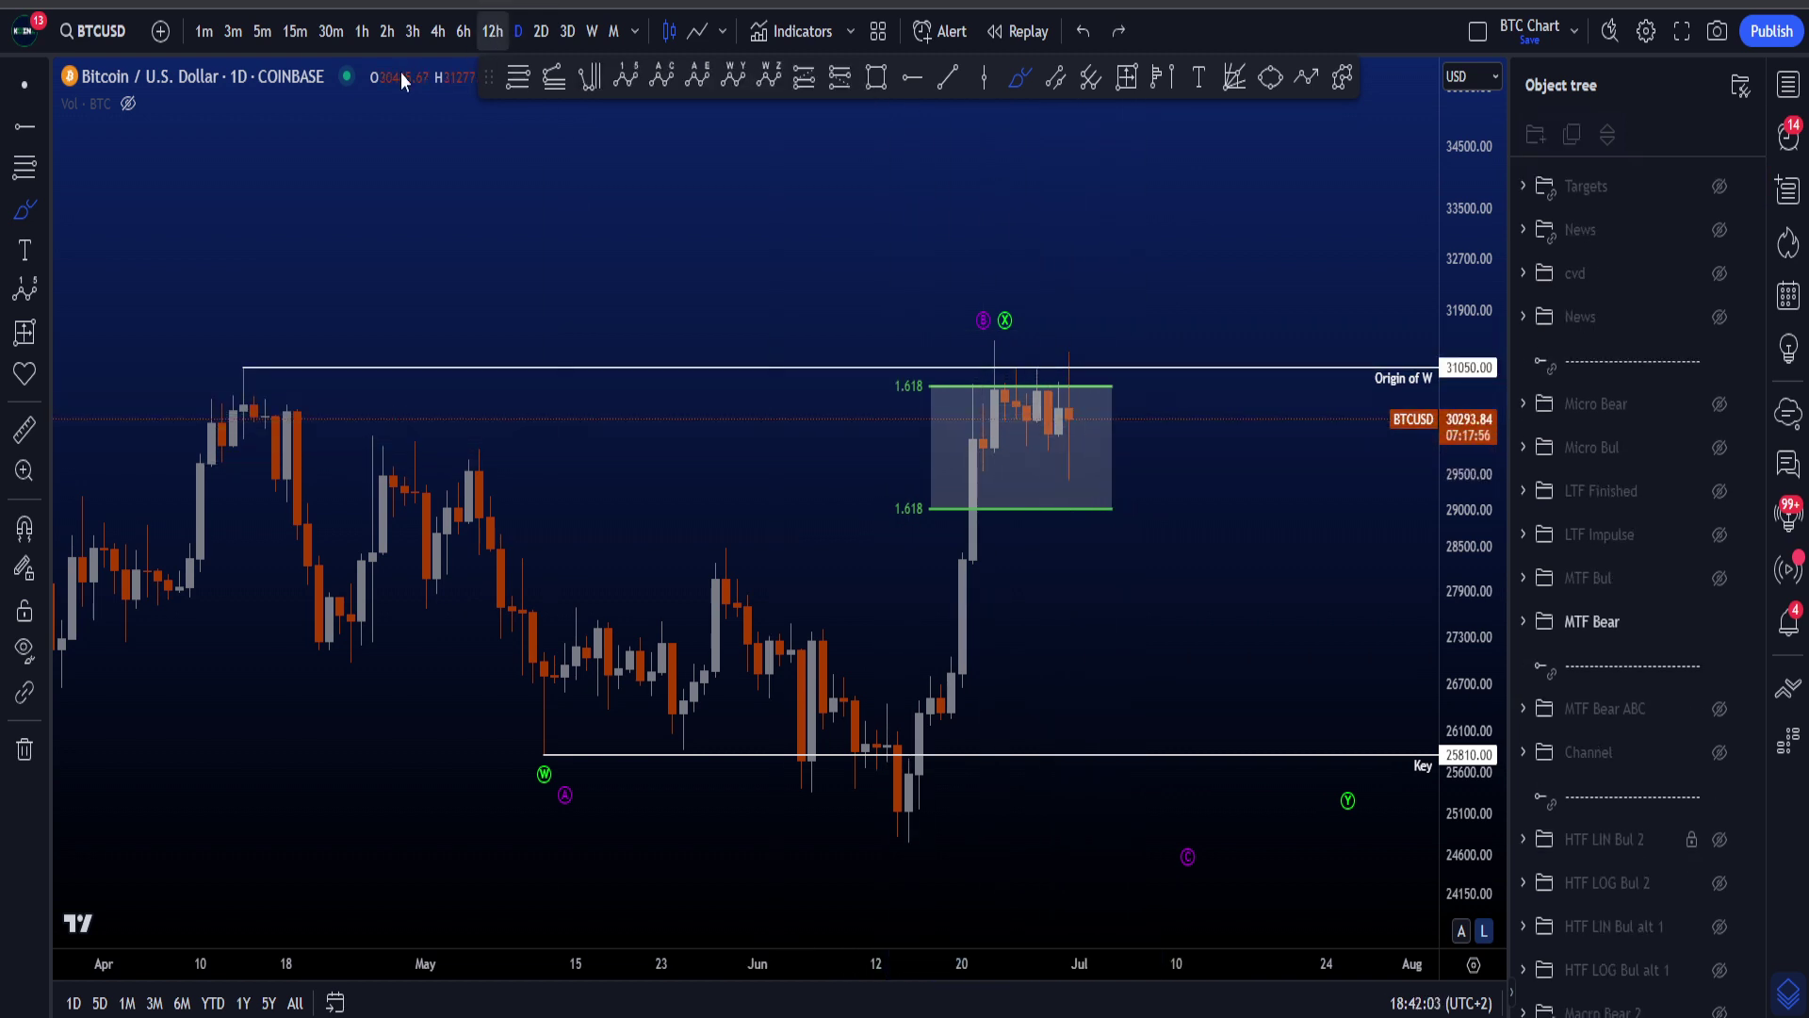
- Circle the latest candles at the Origin of W line on the 12-hour timeframe, undo it and restore the daily timeframe
{"action": "left_click", "coordinate": [25, 85]}
{"action": "left_click_drag", "start_coordinate": [1244, 501], "coordinate": [1184, 541]}
{"action": "left_click_drag", "start_coordinate": [1462, 707], "coordinate": [1461, 559]}
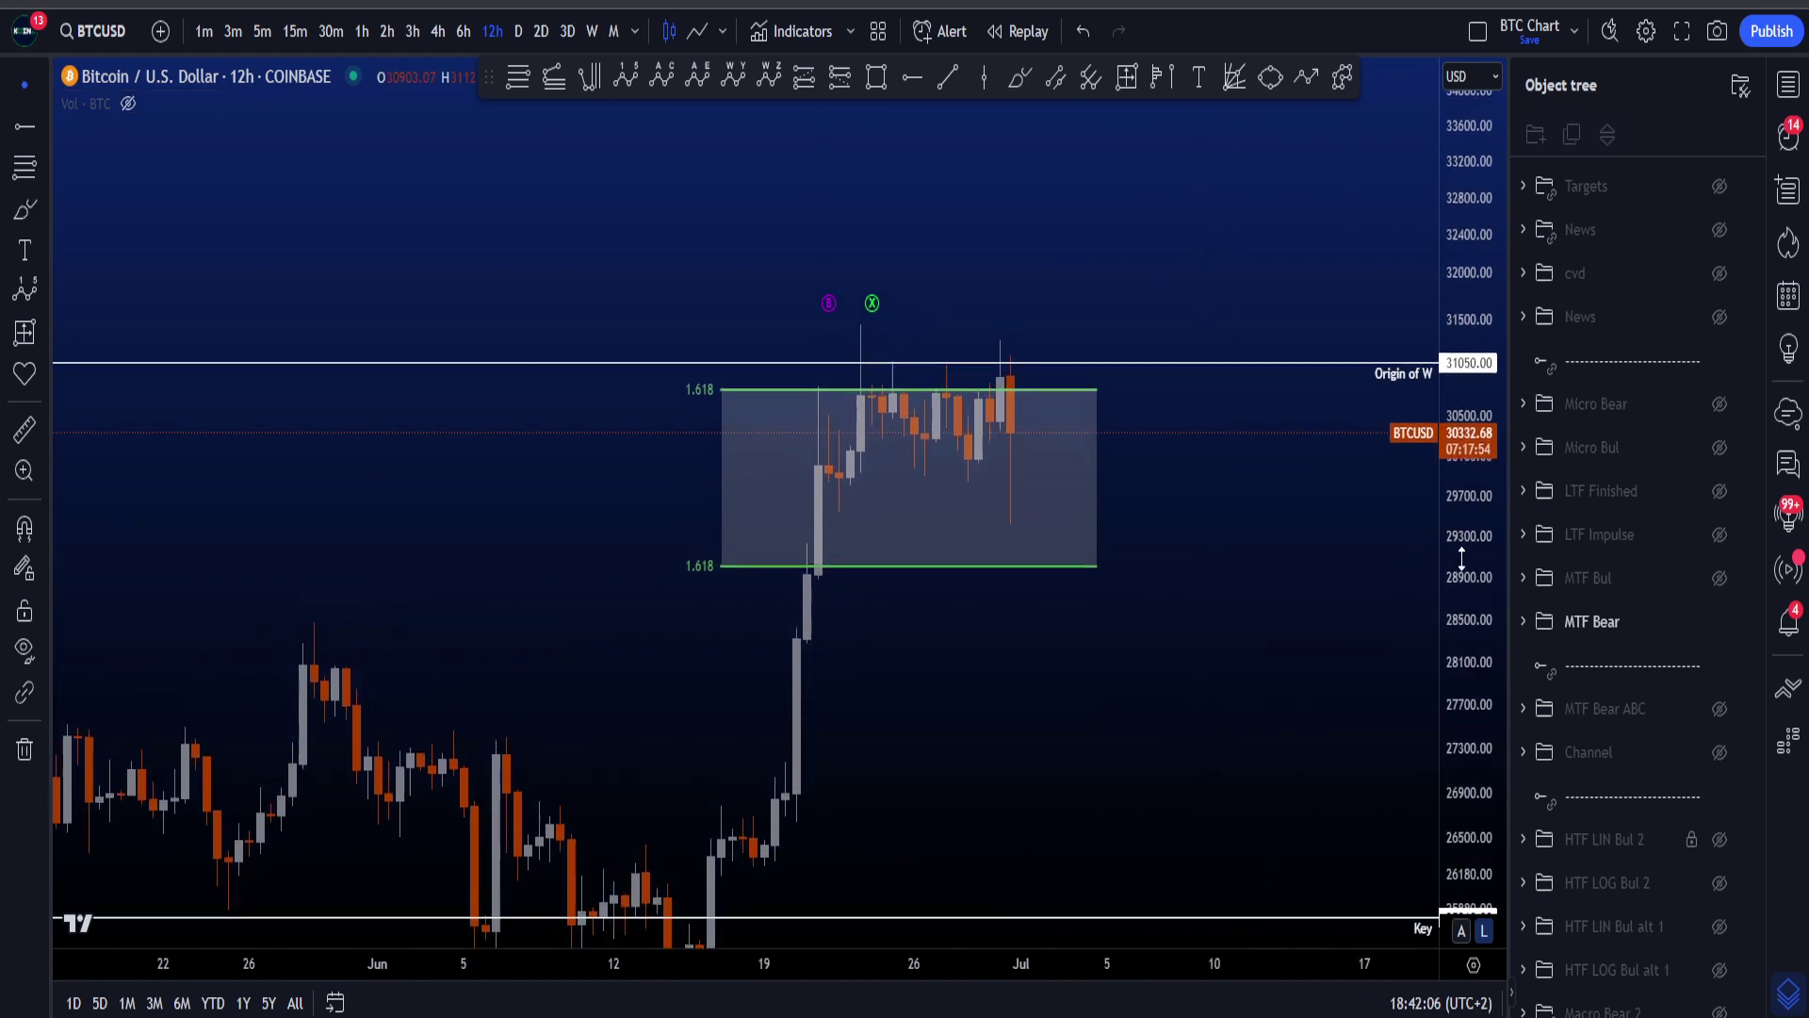
{"action": "scroll", "coordinate": [1189, 161], "scroll_direction": "up", "scroll_amount": 1}
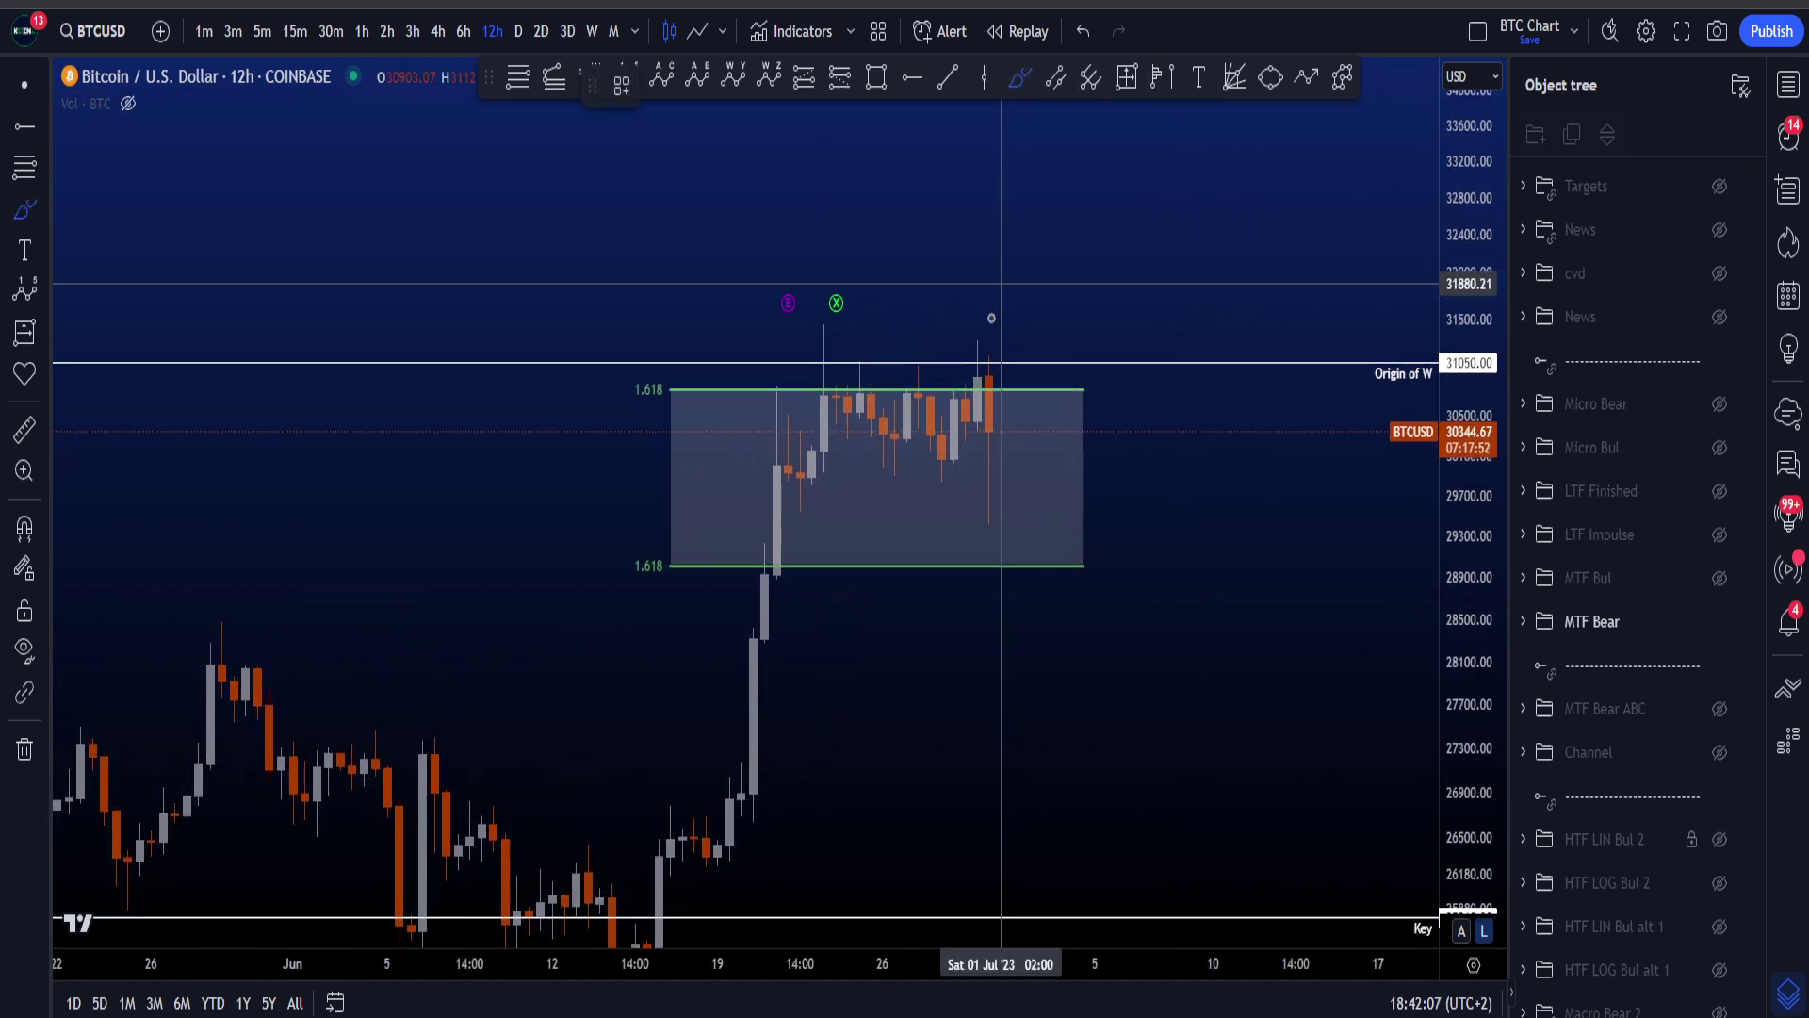
{"action": "left_click_drag", "start_coordinate": [986, 356], "coordinate": [956, 359]}
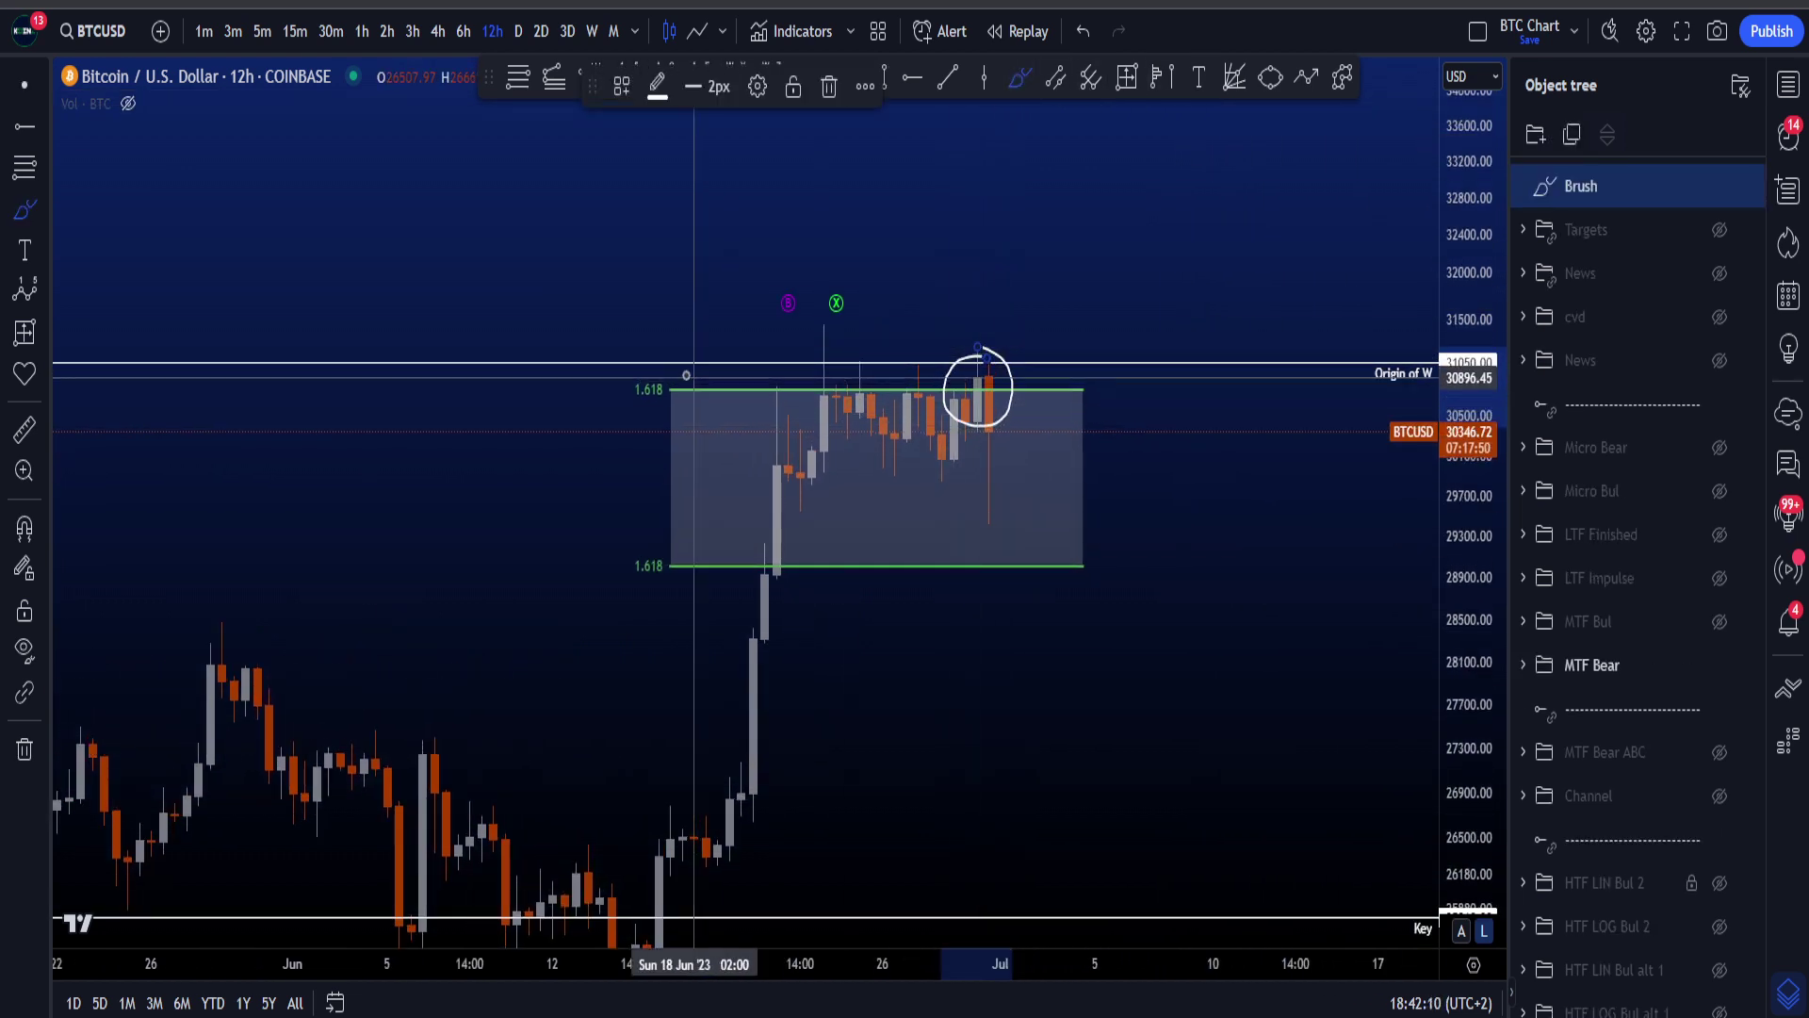
{"action": "key", "text": "ctrl+z"}
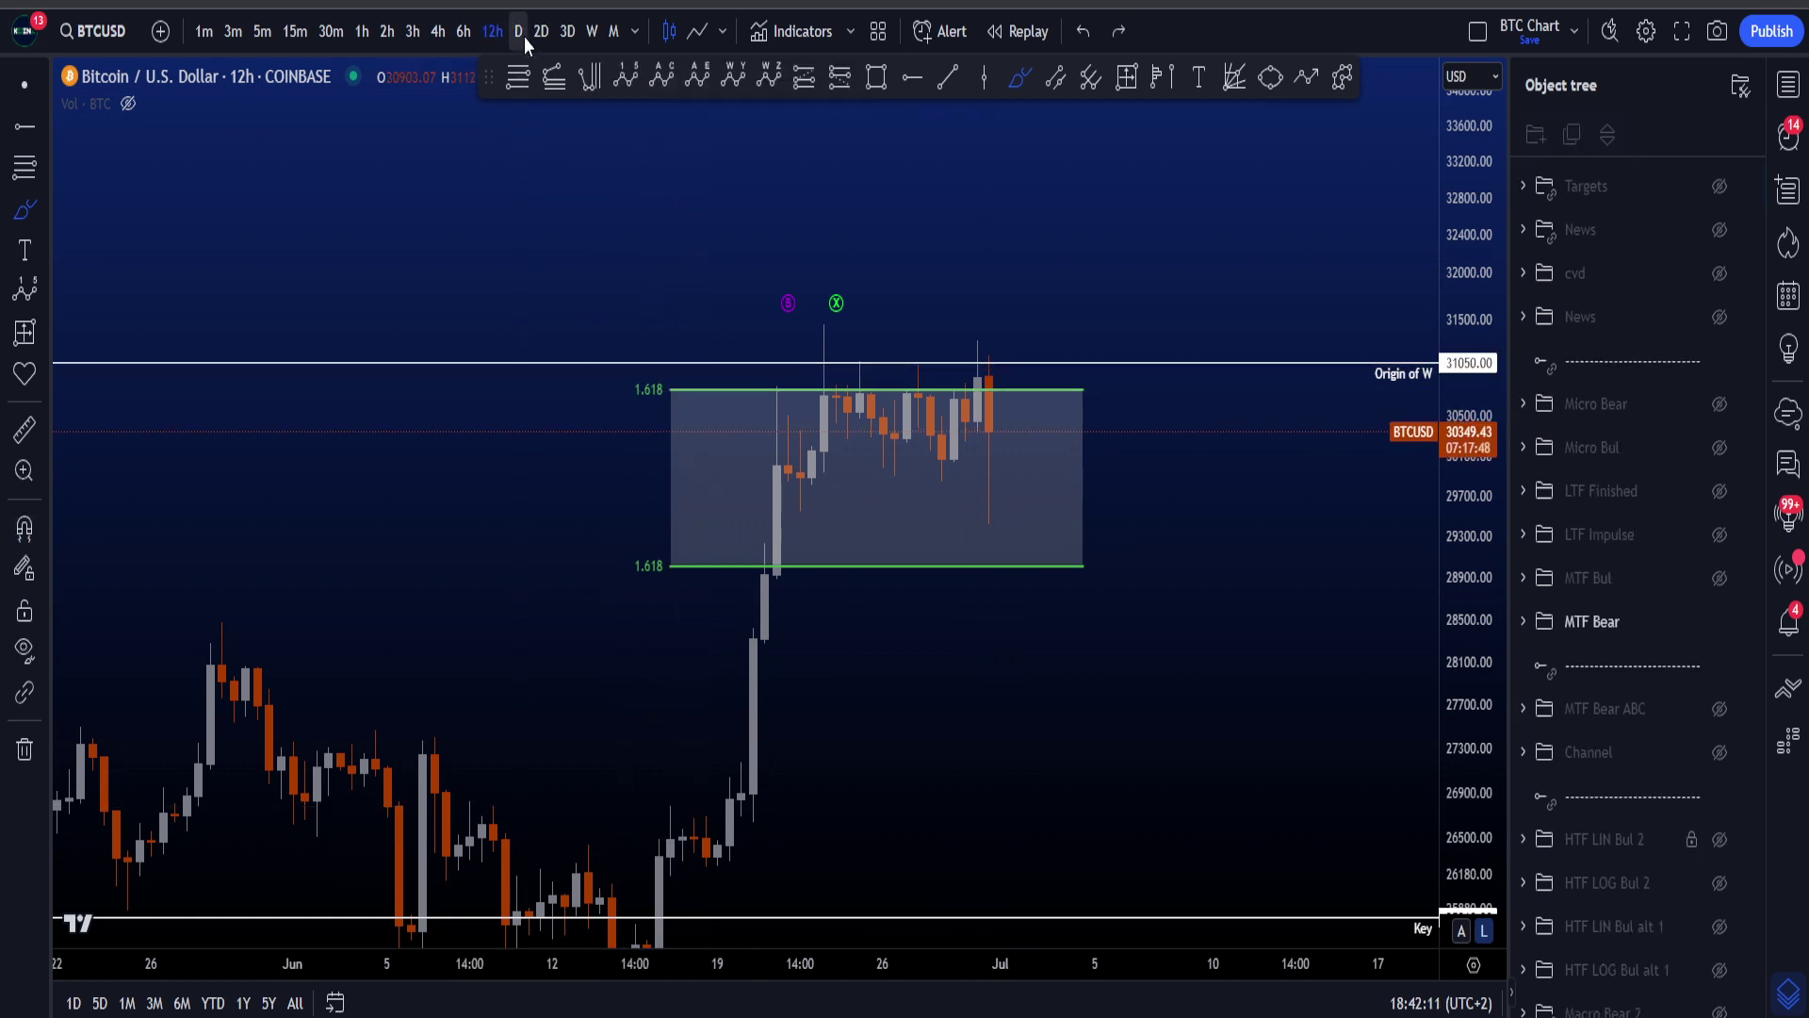
{"action": "left_click", "coordinate": [519, 32]}
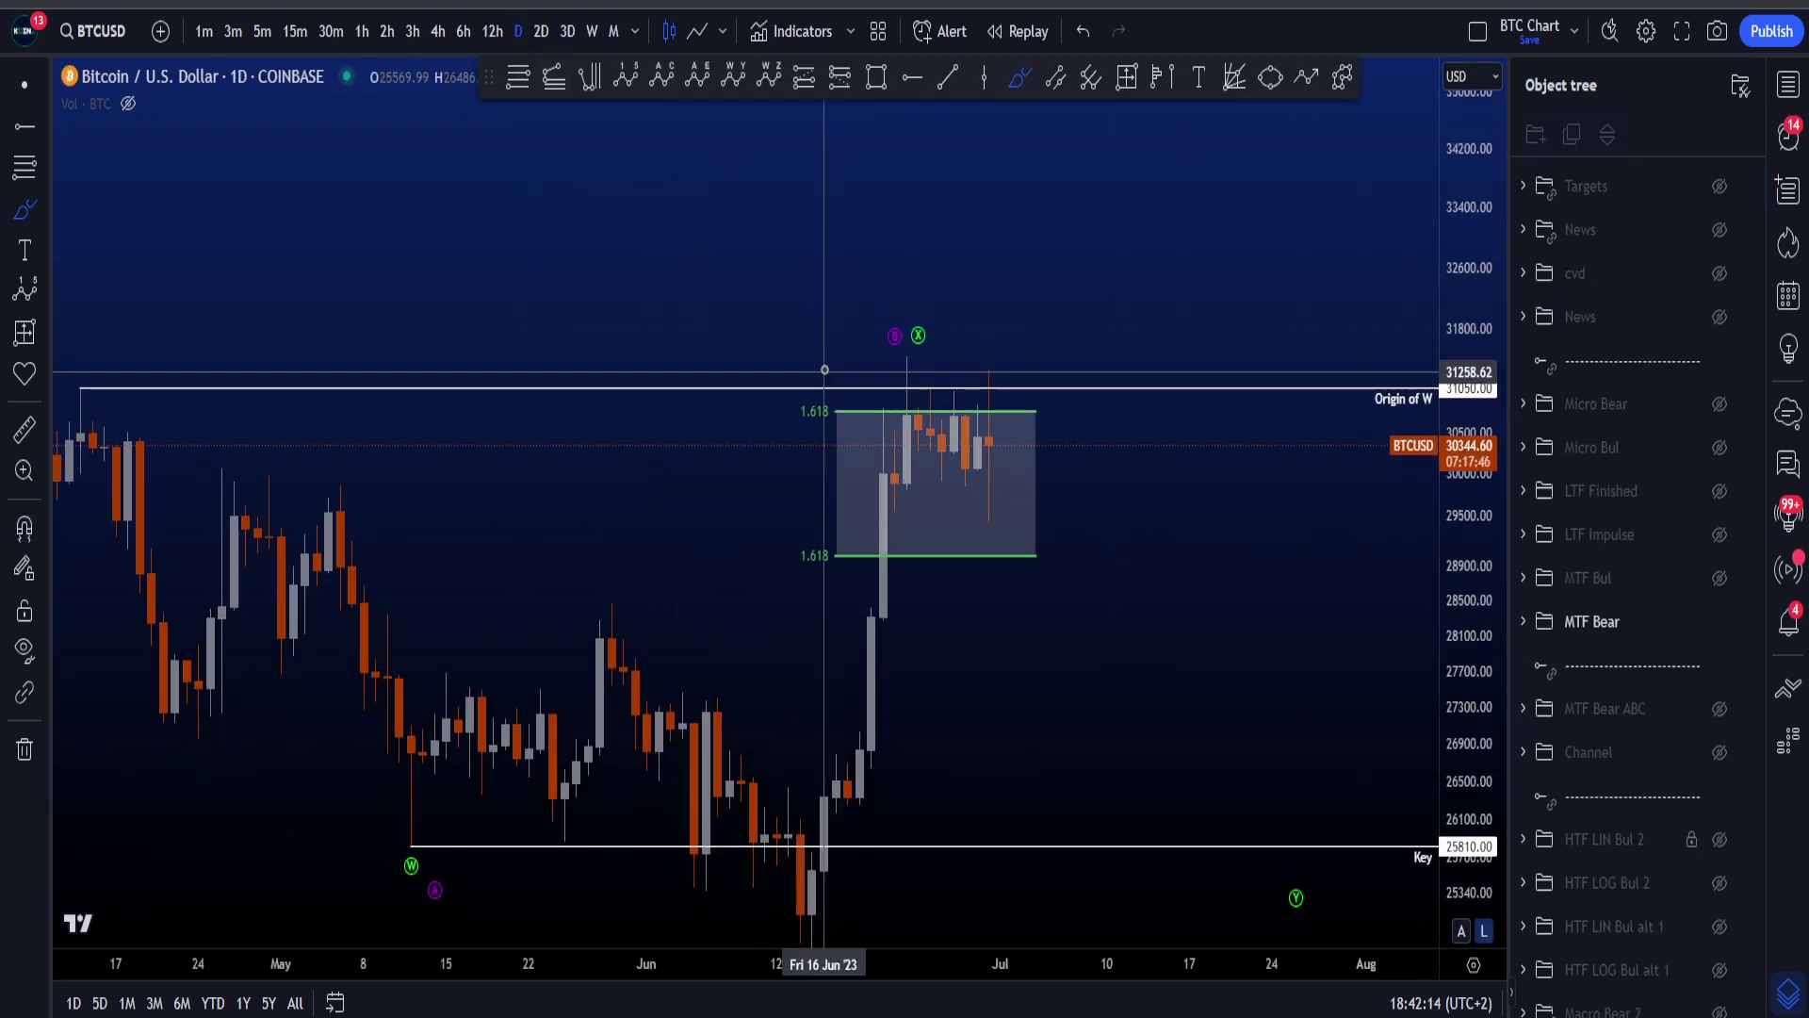
- Brush temporary marks near the X high and the purple C target on the daily chart, undoing each one
{"action": "mouse_move", "coordinate": [833, 366]}
{"action": "left_mouse_down"}
{"action": "mouse_move", "coordinate": [1026, 409]}
{"action": "mouse_move", "coordinate": [859, 433]}
{"action": "mouse_move", "coordinate": [972, 394]}
{"action": "left_mouse_up"}
{"action": "key", "text": "ctrl+z"}
{"action": "left_click_drag", "start_coordinate": [1487, 537], "coordinate": [1487, 648]}
{"action": "mouse_move", "coordinate": [1096, 839]}
{"action": "left_mouse_down"}
{"action": "mouse_move", "coordinate": [1165, 869]}
{"action": "mouse_move", "coordinate": [1131, 834]}
{"action": "left_mouse_up"}
{"action": "key", "text": "ctrl+z"}
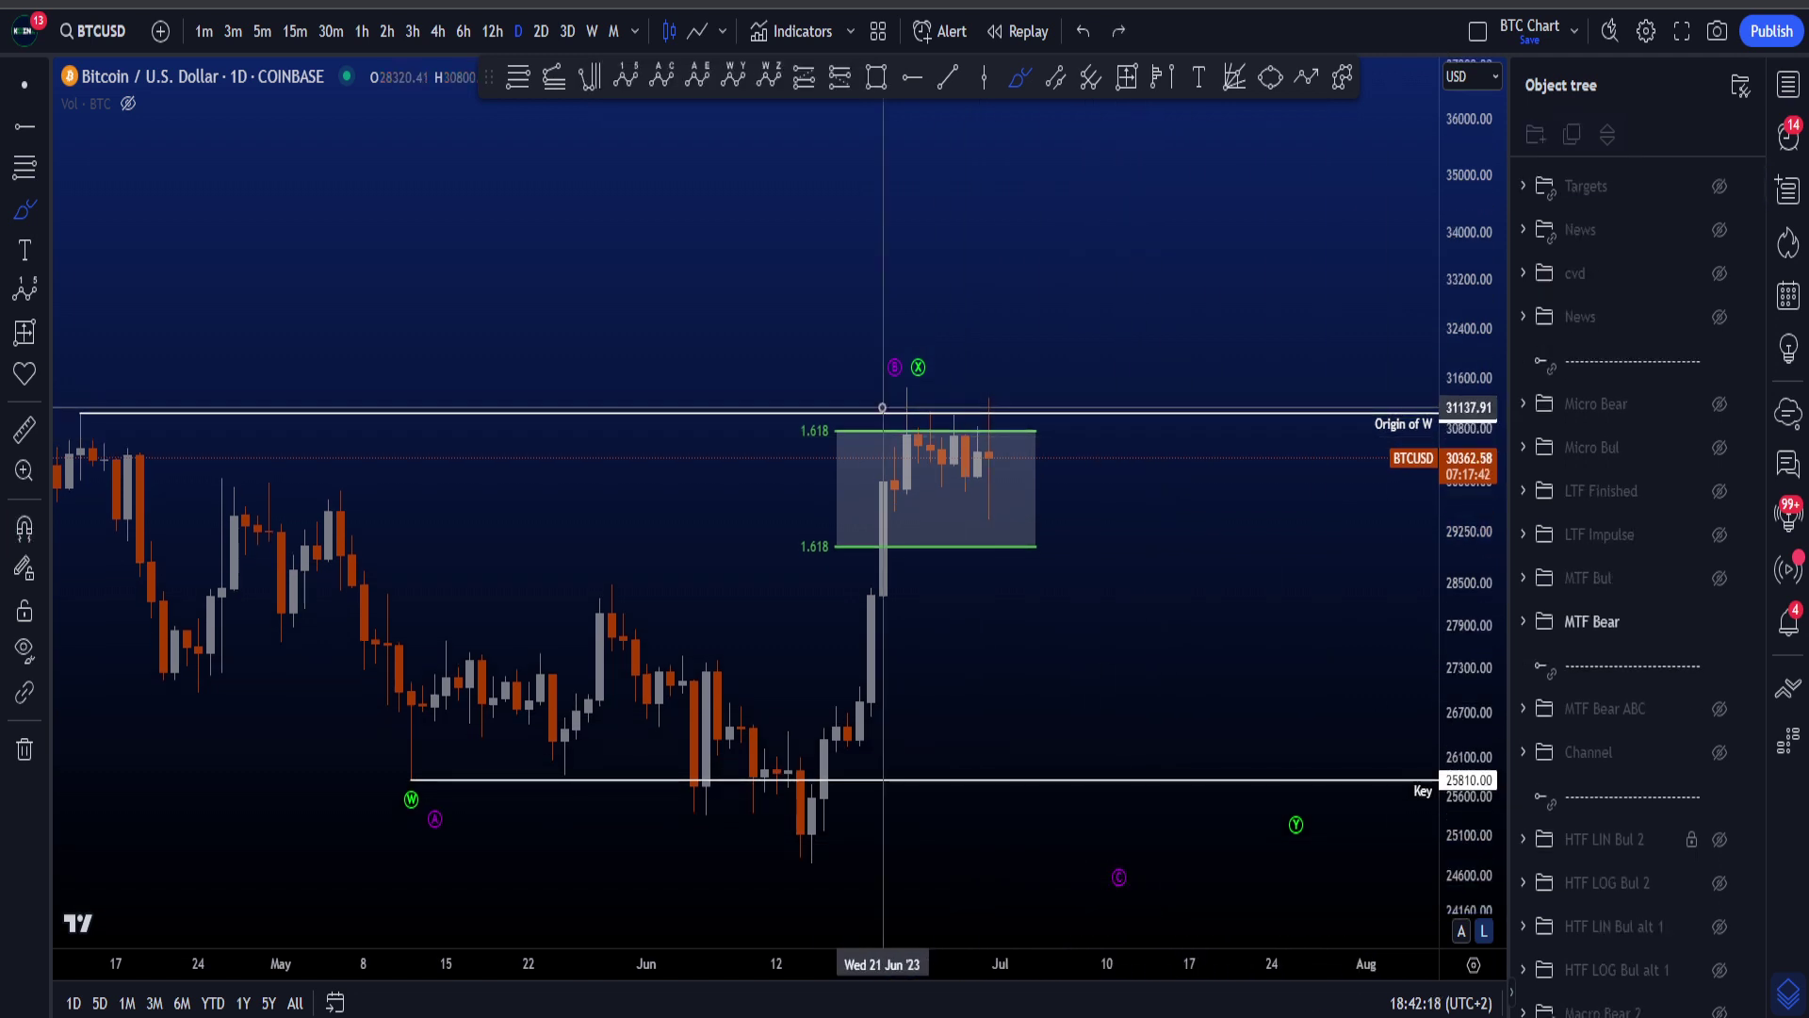
- Brush a projected decline from the purple B through the 1.618 zone to about 28,000 and undo the strokes
{"action": "mouse_move", "coordinate": [890, 378]}
{"action": "left_mouse_down"}
{"action": "mouse_move", "coordinate": [969, 472]}
{"action": "mouse_move", "coordinate": [1017, 484]}
{"action": "mouse_move", "coordinate": [1046, 617]}
{"action": "left_mouse_up"}
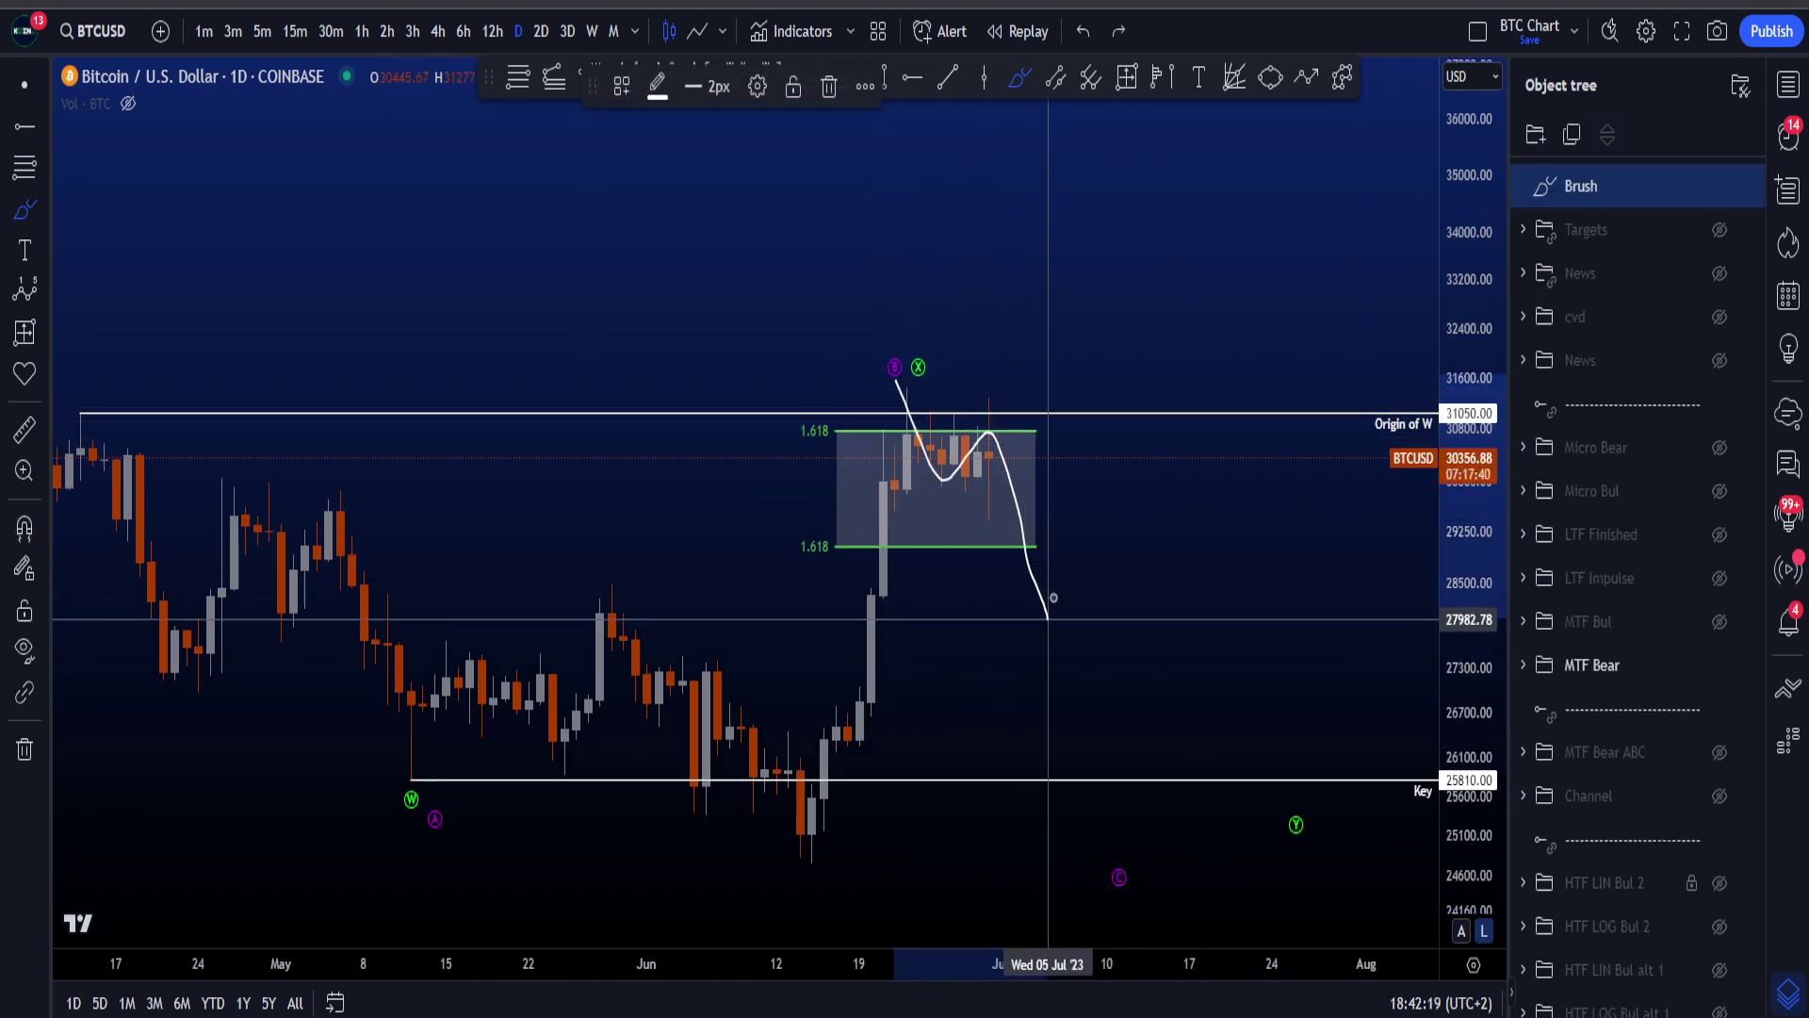
{"action": "left_click_drag", "start_coordinate": [1051, 528], "coordinate": [1023, 656]}
{"action": "key", "text": "ctrl+z"}
{"action": "key", "text": "ctrl+z"}
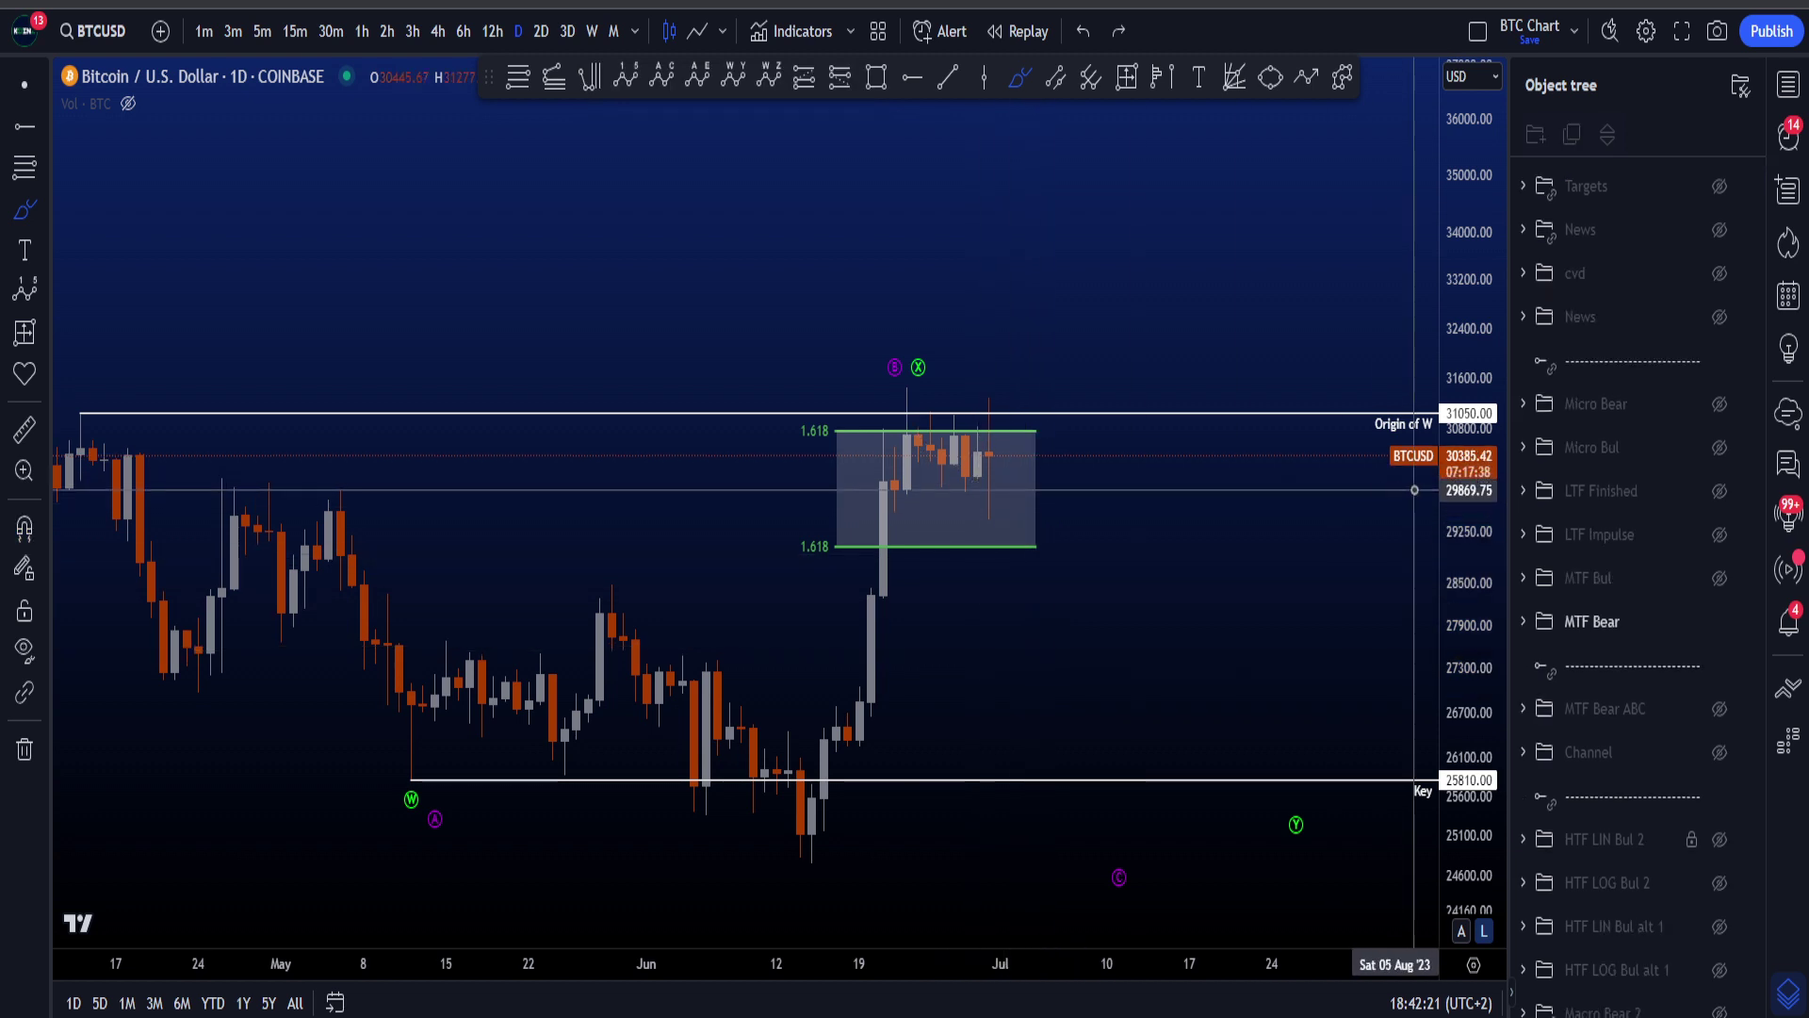
- Brush a projected path onward from the latest daily candle and undo it
{"action": "scroll", "coordinate": [1344, 598], "scroll_direction": "down", "scroll_amount": 3}
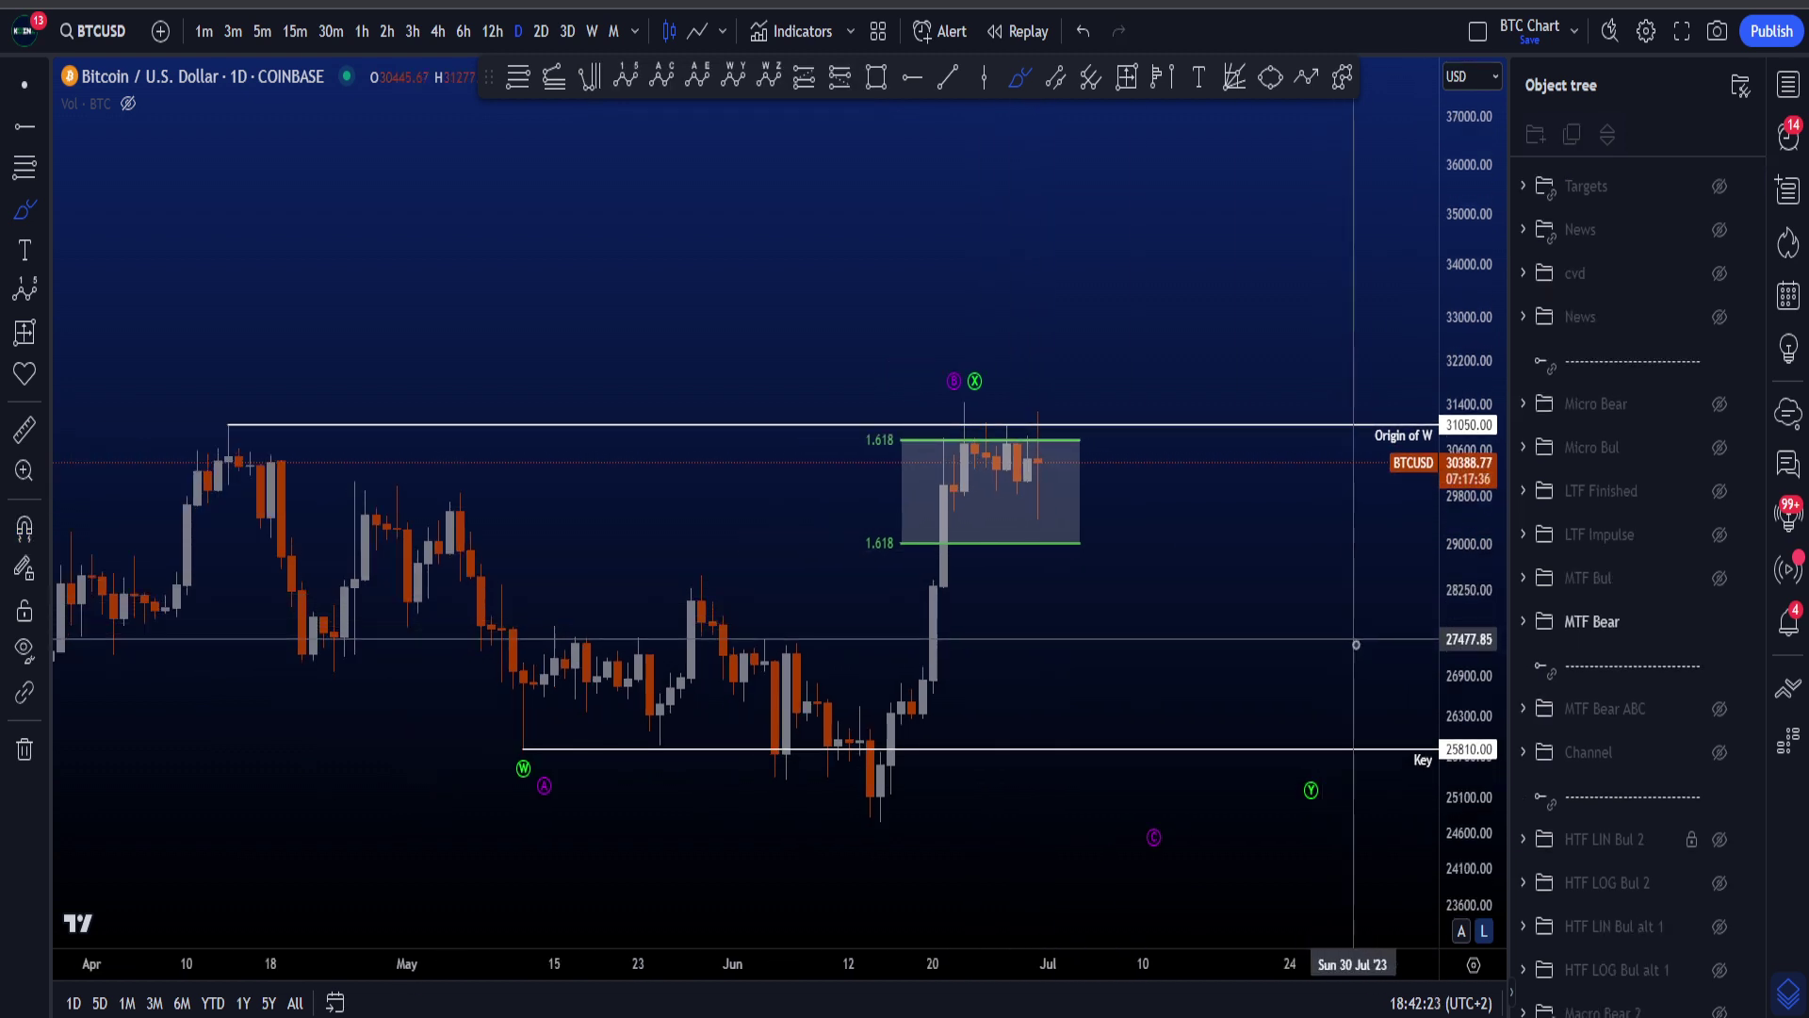
{"action": "mouse_move", "coordinate": [1027, 469]}
{"action": "left_mouse_down"}
{"action": "mouse_move", "coordinate": [1026, 509]}
{"action": "mouse_move", "coordinate": [1184, 452]}
{"action": "mouse_move", "coordinate": [1216, 392]}
{"action": "left_mouse_up"}
{"action": "key", "text": "ctrl+z"}
{"action": "key", "text": "ctrl+z"}
{"action": "key", "text": "ctrl+z"}
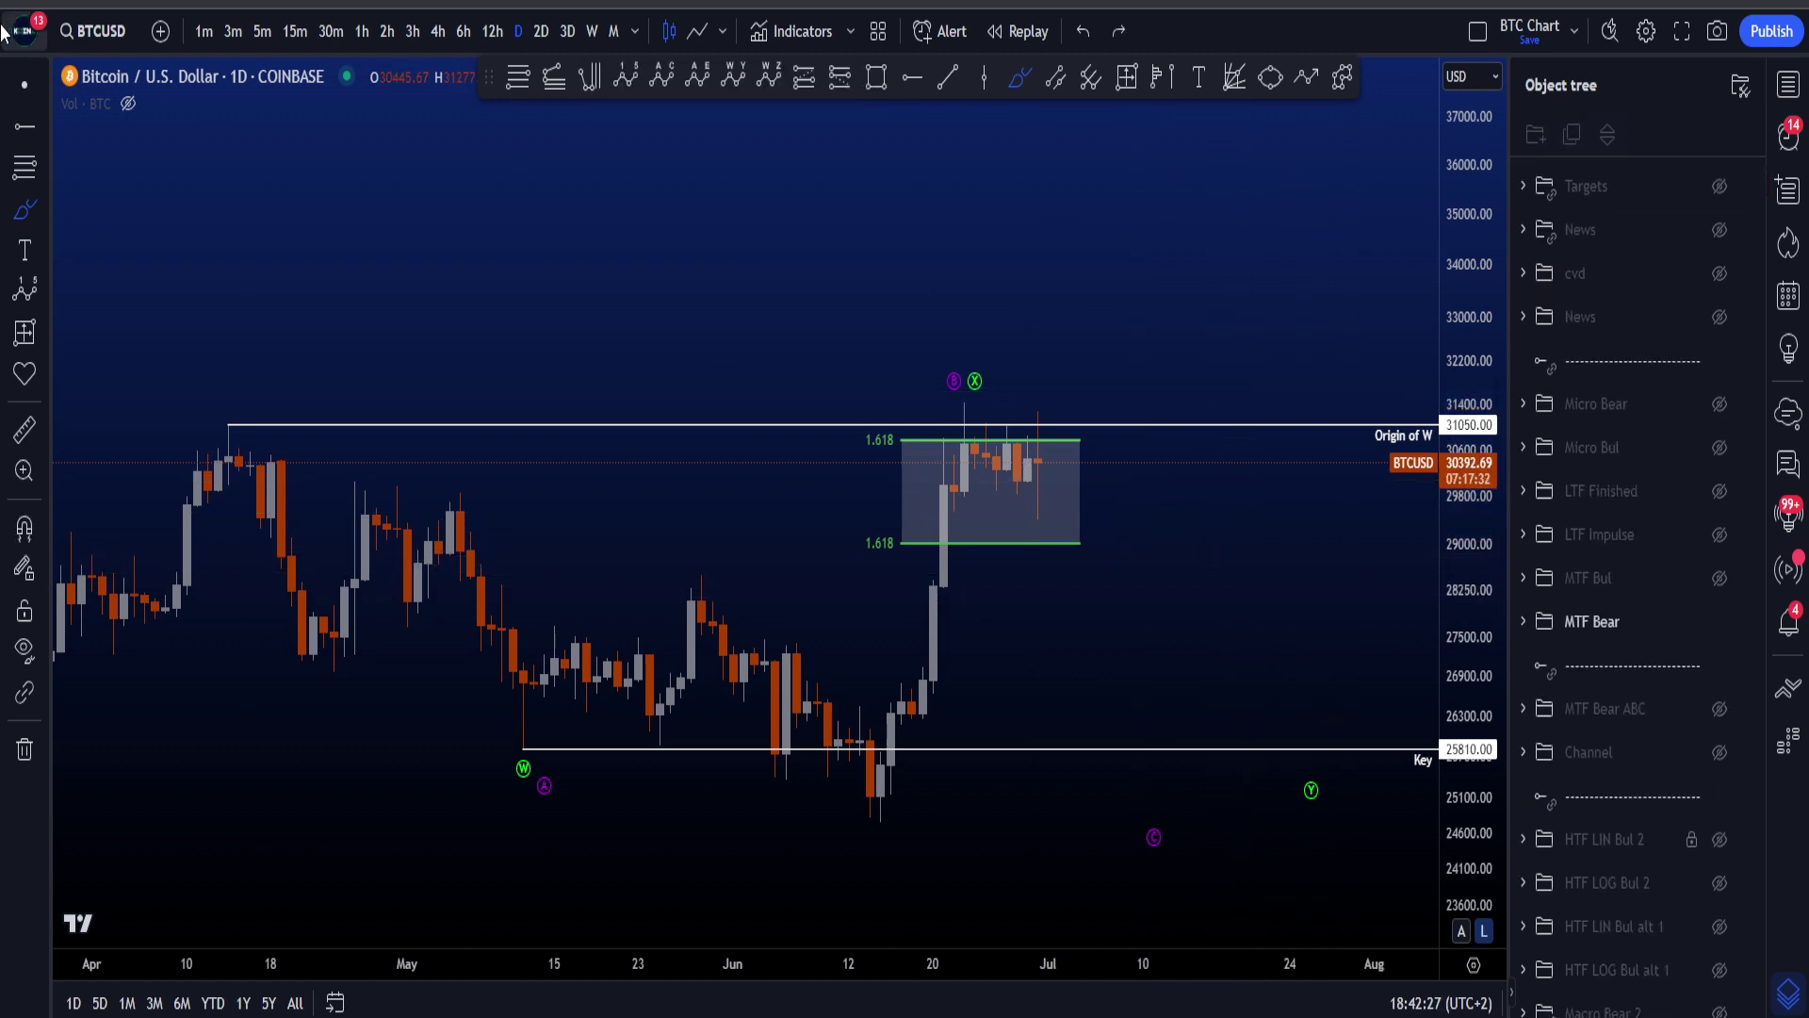
- Hide the MTF Bear drawing group and show the MTF Bul group on the chart
{"action": "scroll", "coordinate": [1070, 528], "scroll_direction": "down", "scroll_amount": 3}
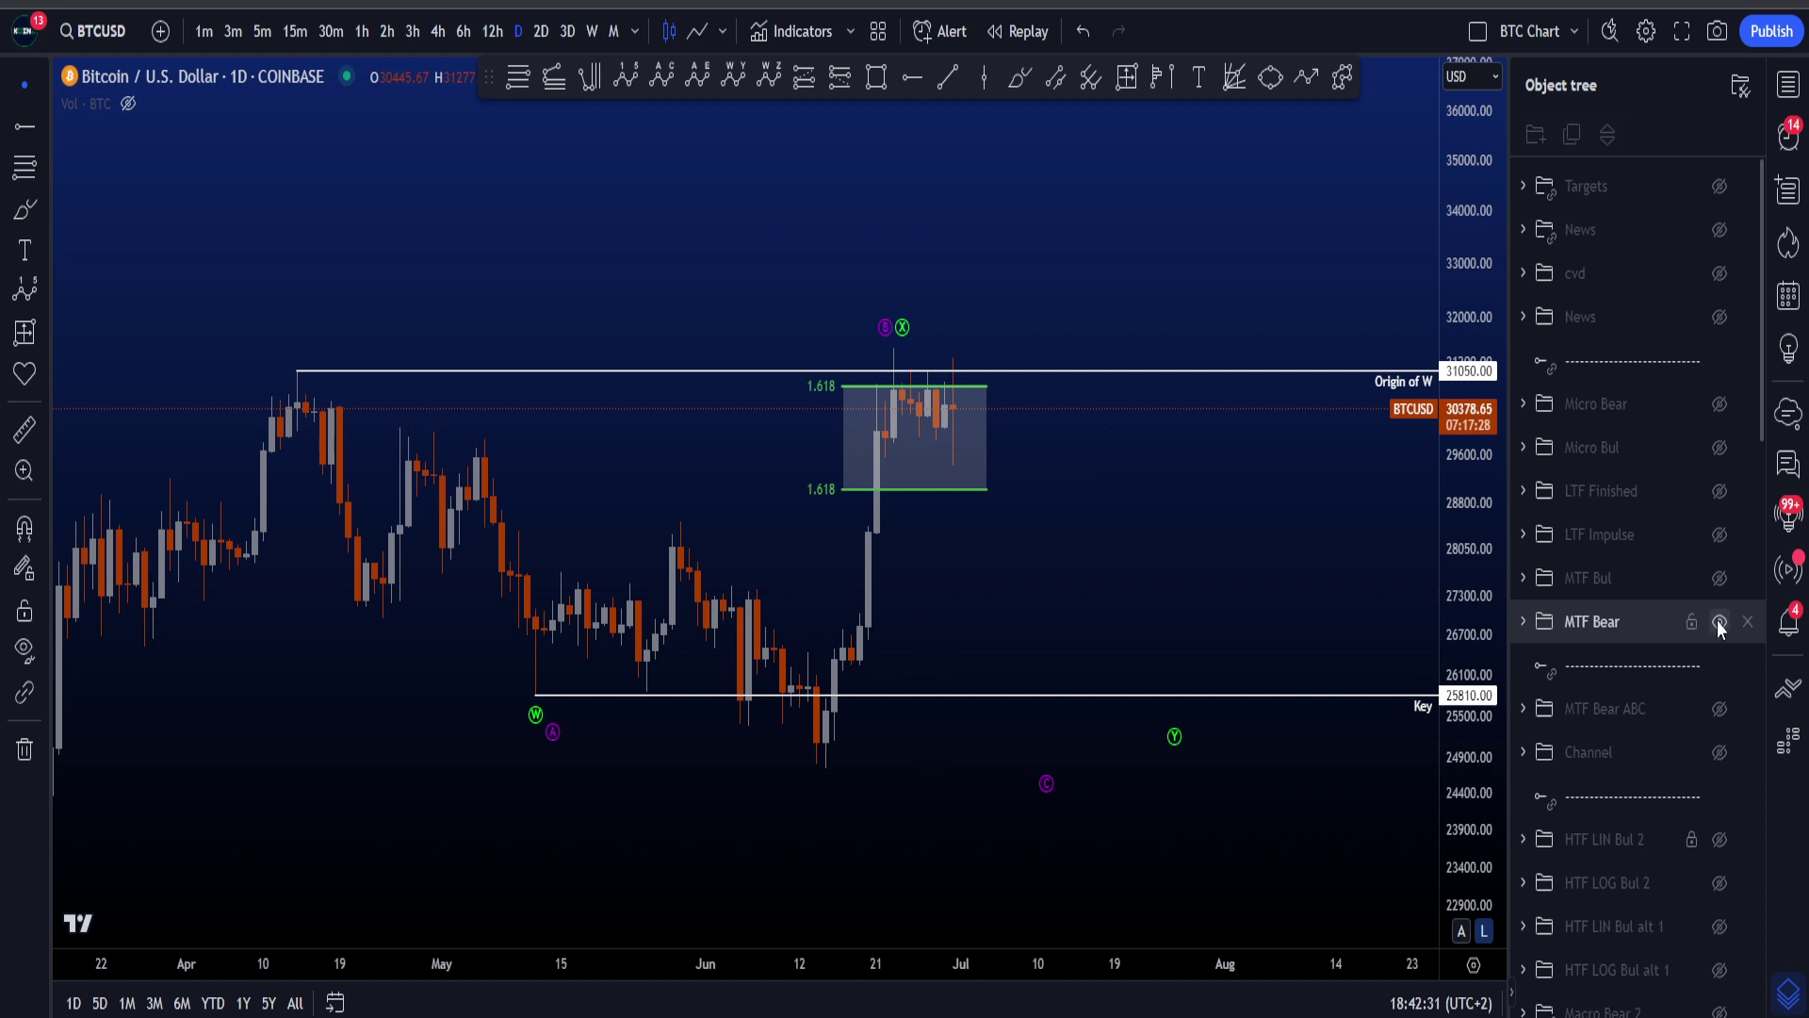
{"action": "left_click", "coordinate": [1720, 622]}
{"action": "left_click", "coordinate": [1718, 578]}
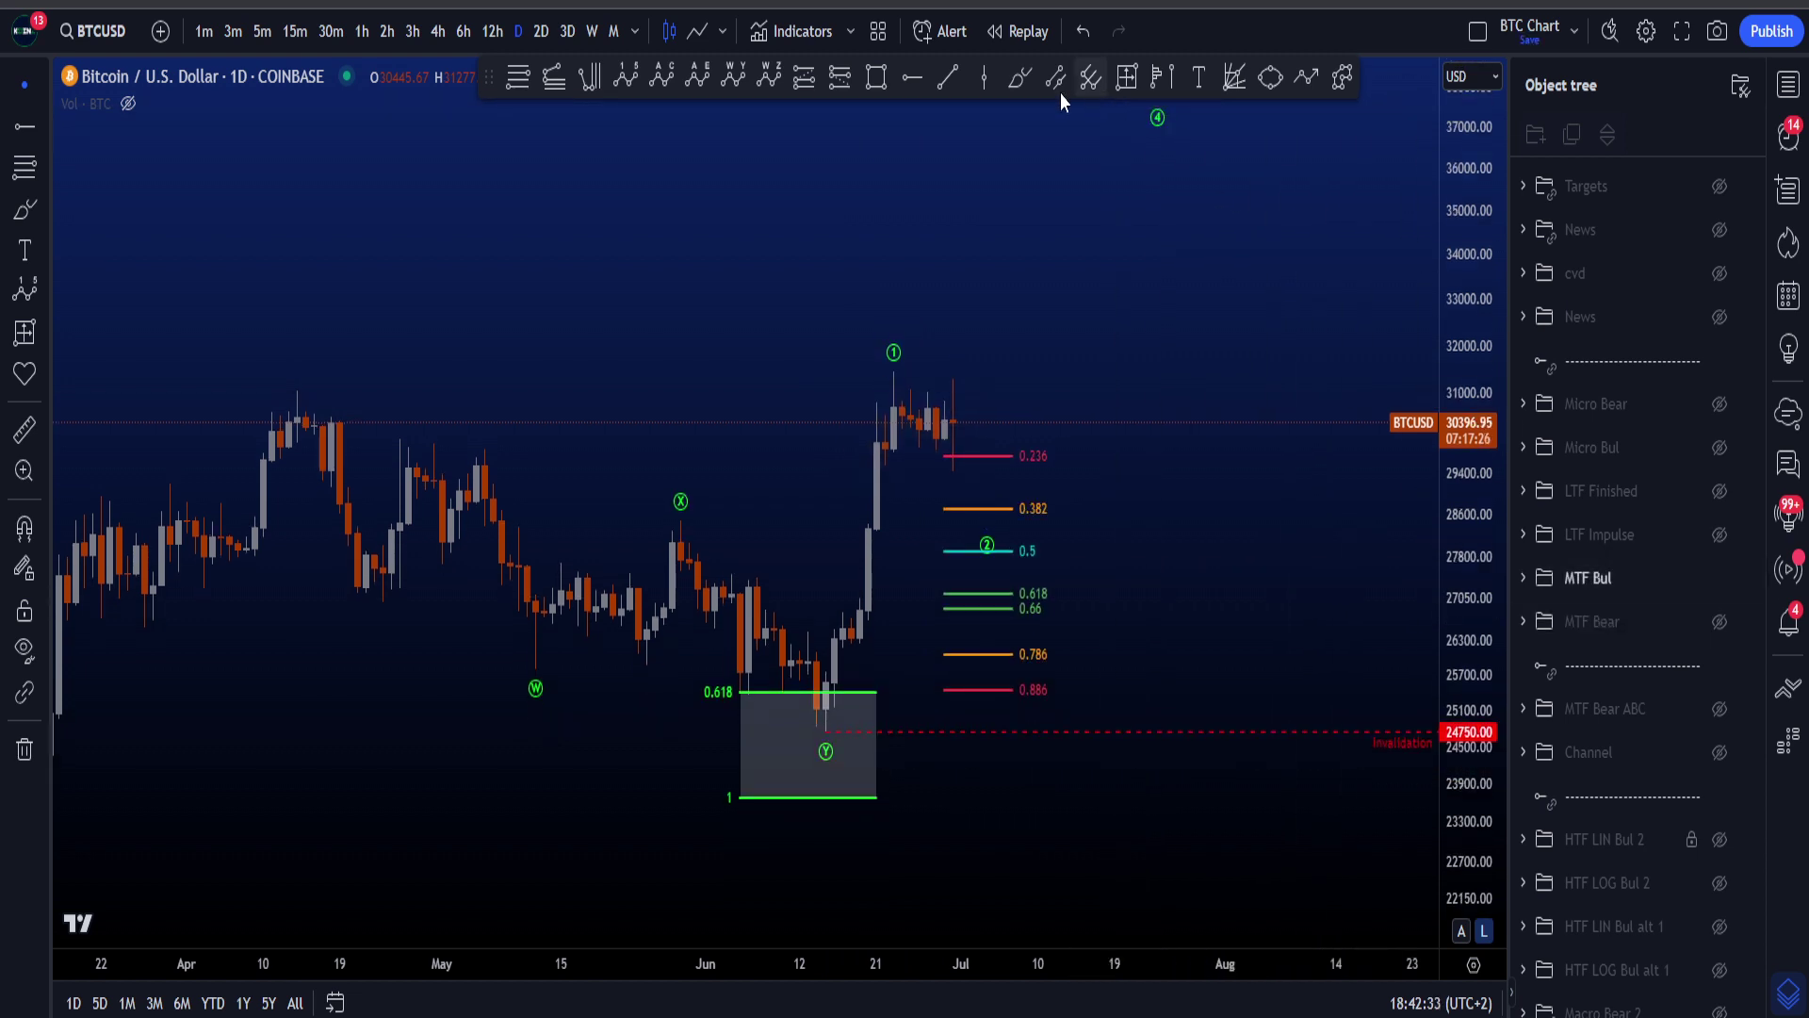
- Trace the W-X-Y correction from the April high with the brush and mark the candles beside Y, undoing each stroke
{"action": "scroll", "coordinate": [1021, 166], "scroll_direction": "up", "scroll_amount": 2}
{"action": "mouse_move", "coordinate": [229, 401]}
{"action": "left_mouse_down"}
{"action": "mouse_move", "coordinate": [537, 481]}
{"action": "mouse_move", "coordinate": [844, 785]}
{"action": "mouse_move", "coordinate": [364, 659]}
{"action": "mouse_move", "coordinate": [275, 416]}
{"action": "mouse_move", "coordinate": [390, 647]}
{"action": "mouse_move", "coordinate": [606, 508]}
{"action": "left_mouse_up"}
{"action": "key", "text": "ctrl+z"}
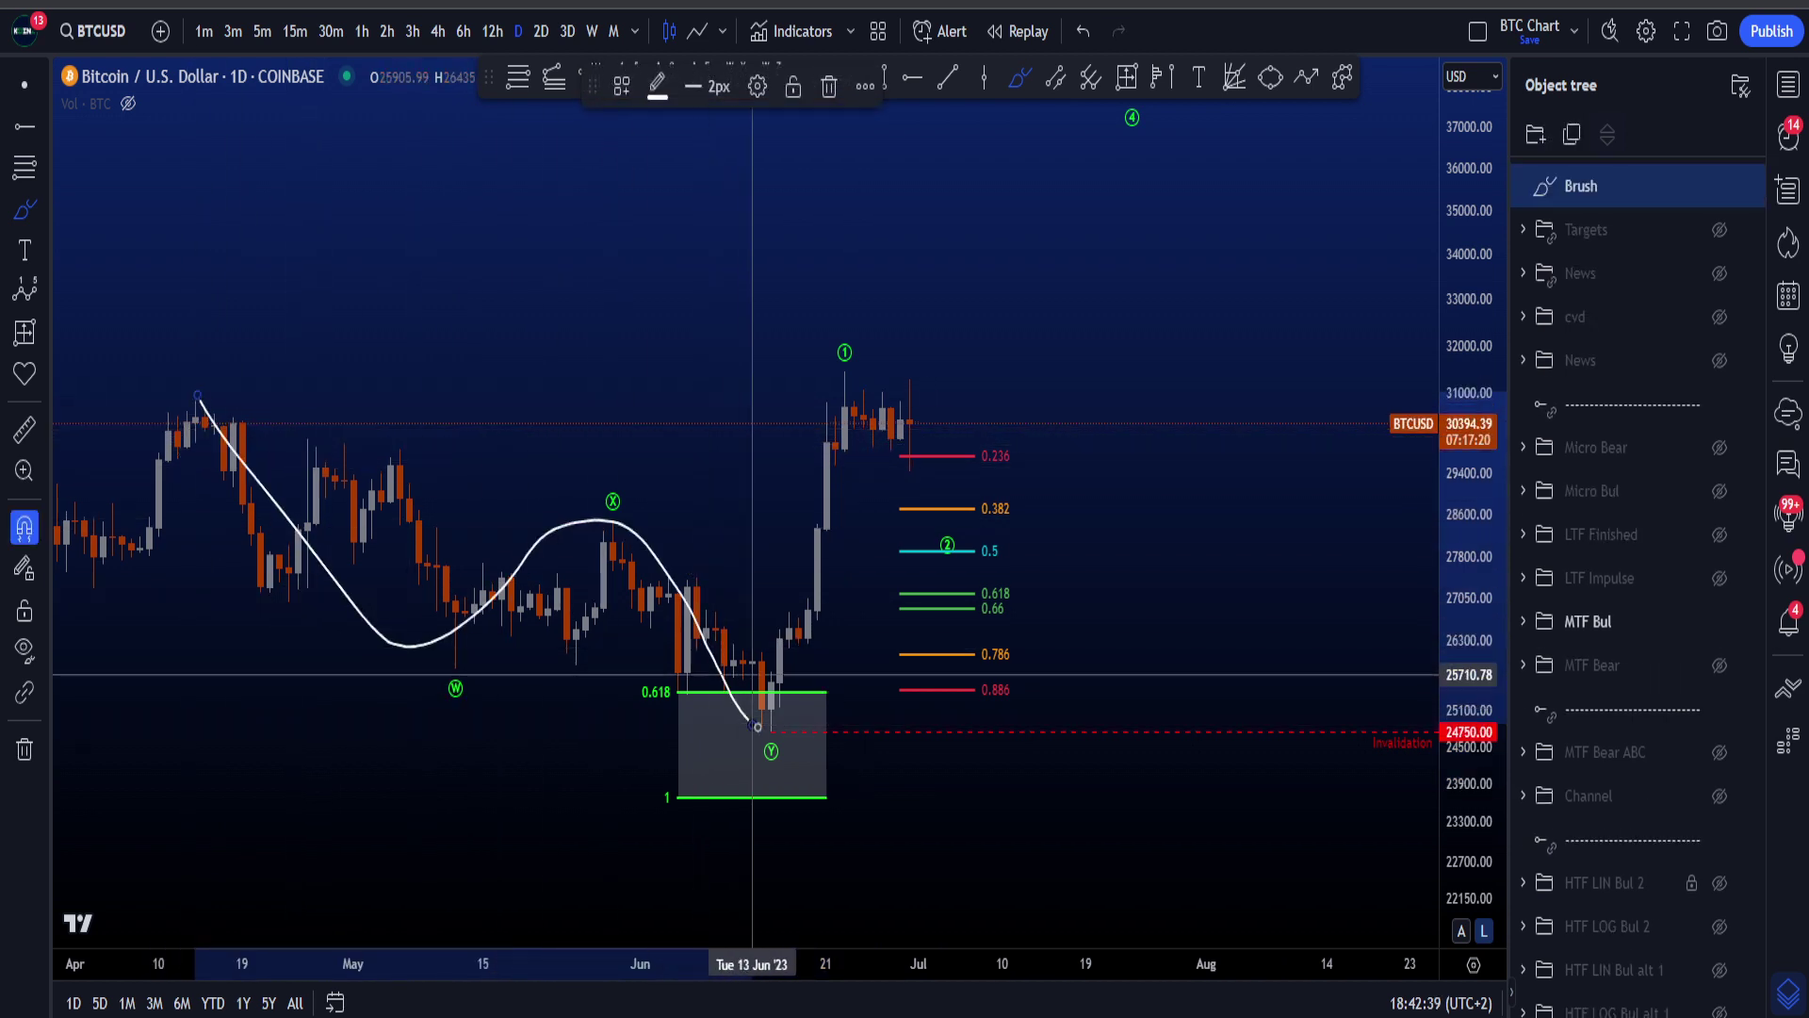
{"action": "key", "text": "ctrl+z"}
{"action": "mouse_move", "coordinate": [829, 684]}
{"action": "left_mouse_down"}
{"action": "mouse_move", "coordinate": [697, 839]}
{"action": "mouse_move", "coordinate": [807, 666]}
{"action": "left_mouse_up"}
{"action": "key", "text": "ctrl+z"}
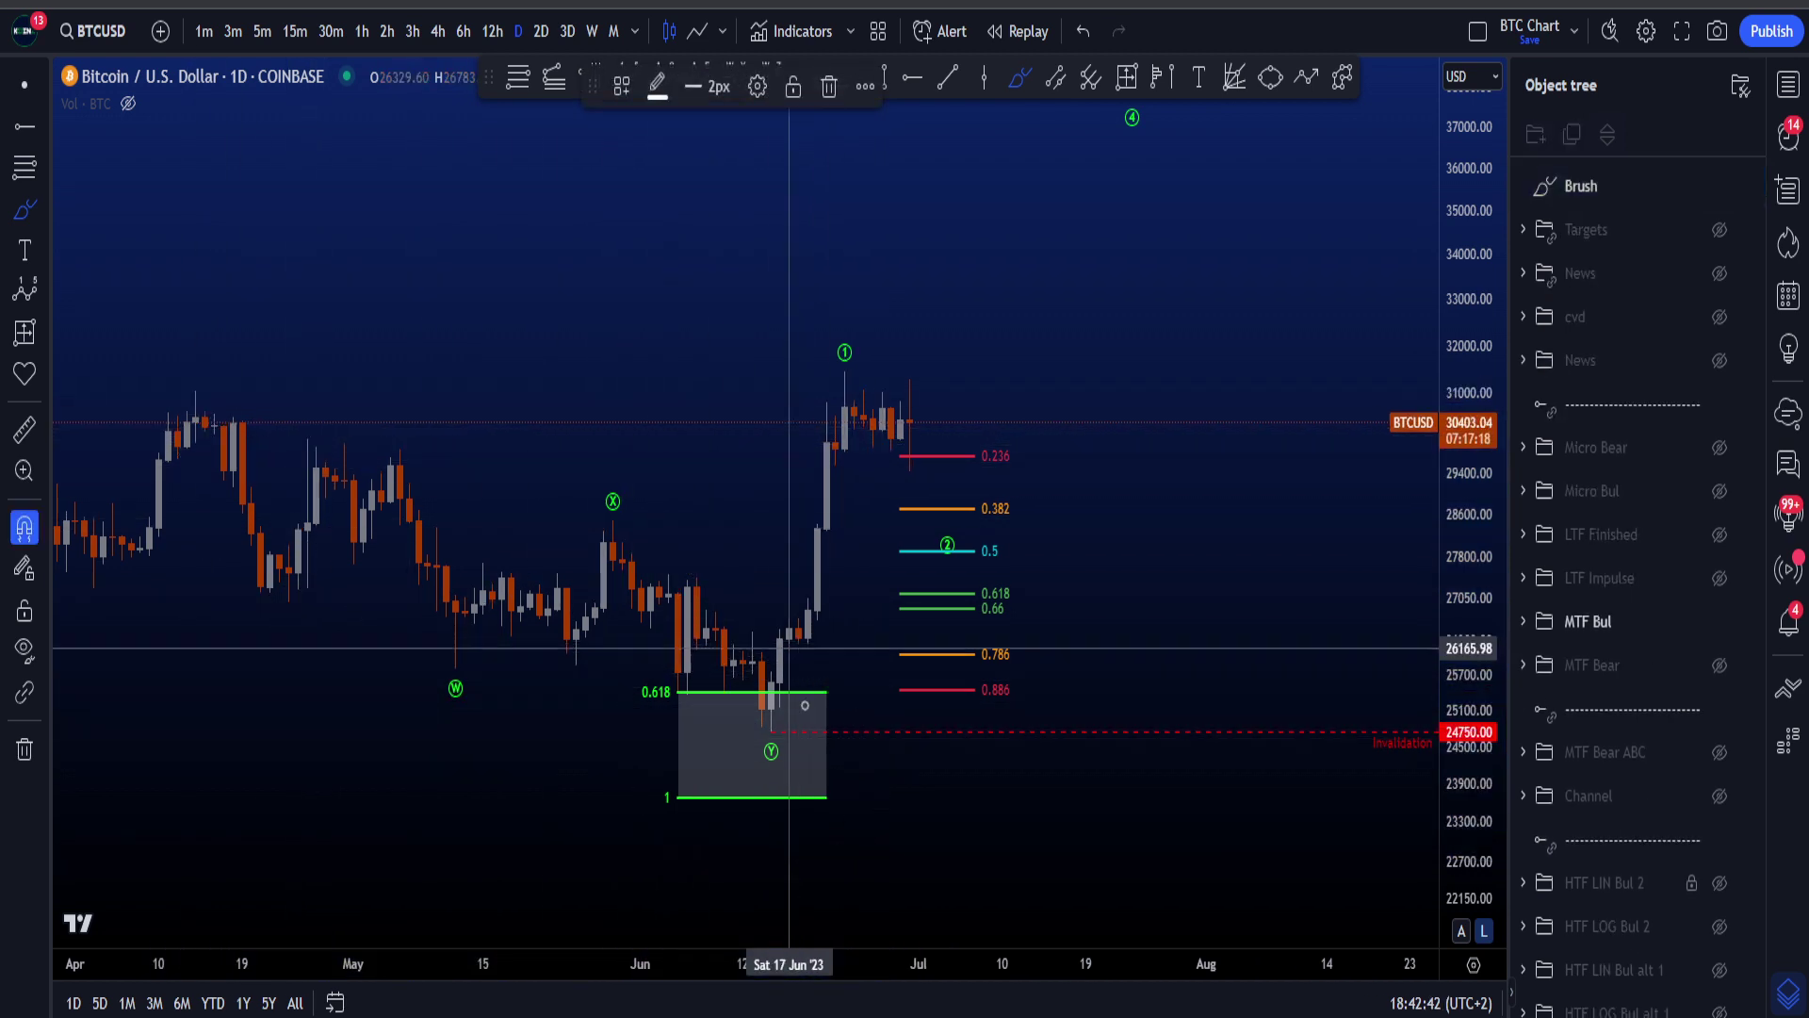
- Brush a rising curve from the Y box and a rise-and-fall curve around wave 2, undoing both
{"action": "left_click_drag", "start_coordinate": [676, 728], "coordinate": [970, 438]}
{"action": "mouse_move", "coordinate": [835, 531]}
{"action": "left_mouse_down"}
{"action": "mouse_move", "coordinate": [996, 276]}
{"action": "mouse_move", "coordinate": [1030, 556]}
{"action": "left_mouse_up"}
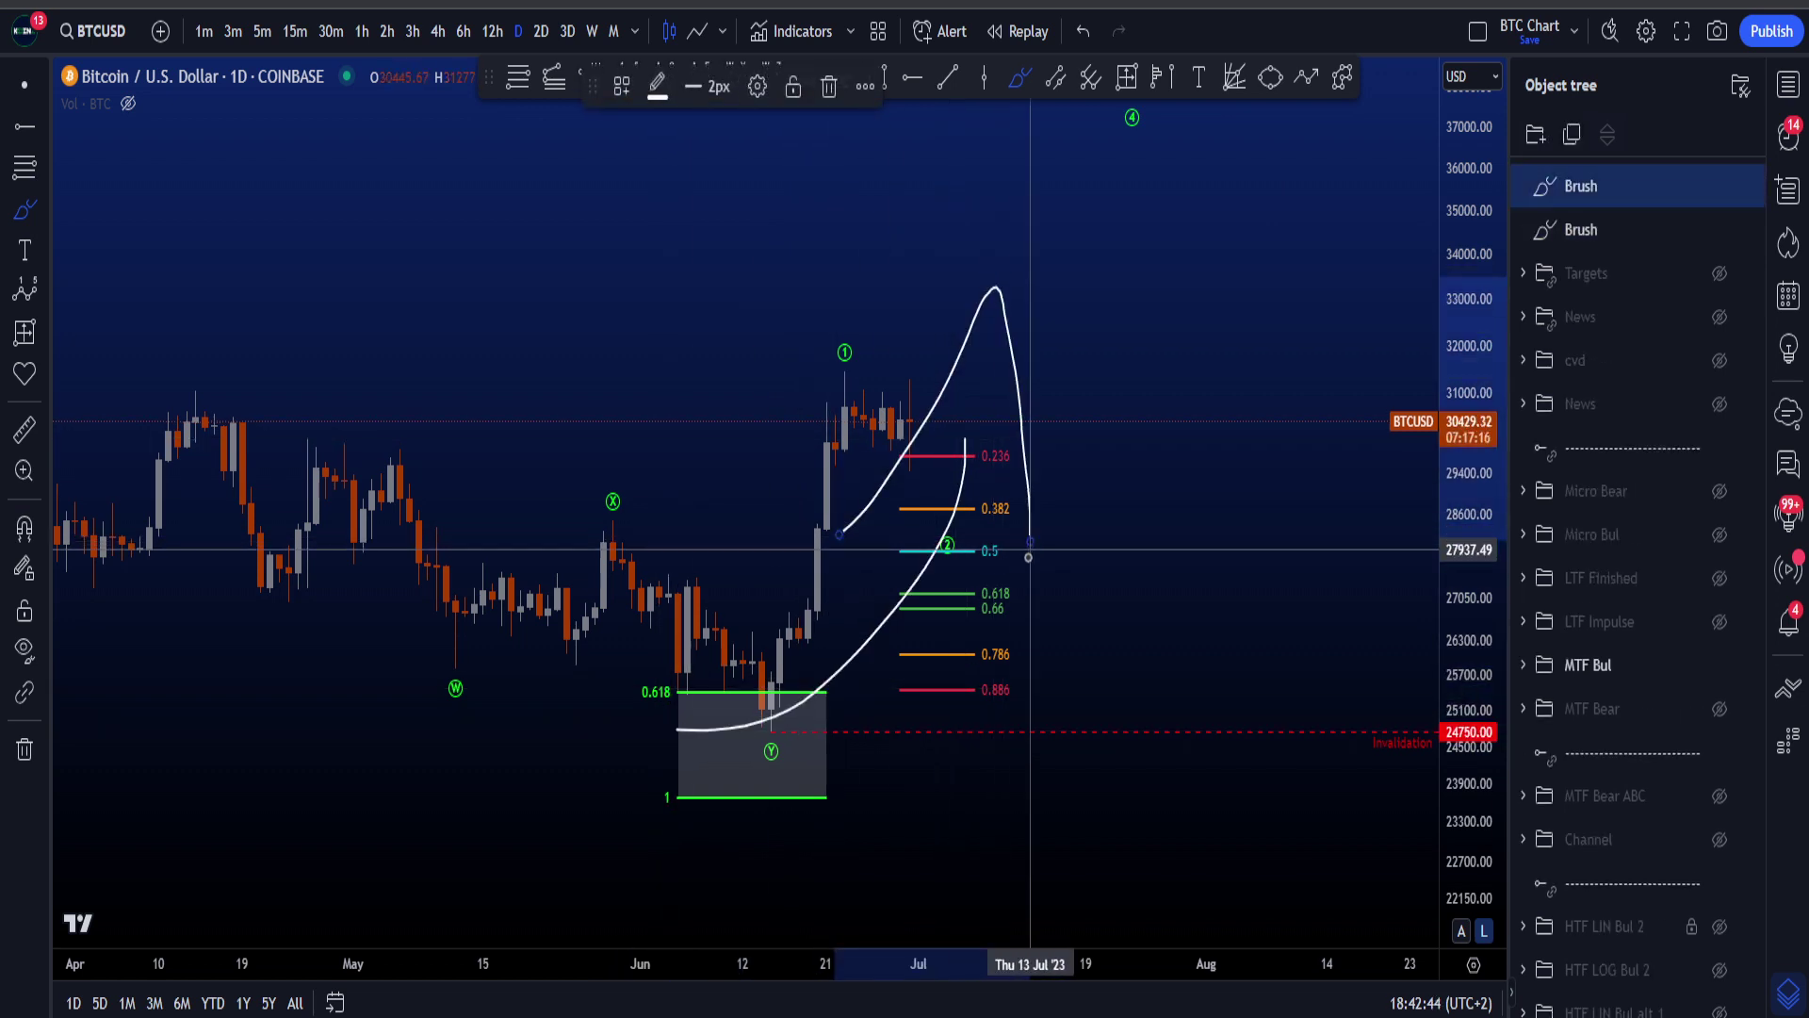
{"action": "key", "text": "ctrl+z"}
{"action": "key", "text": "ctrl+z"}
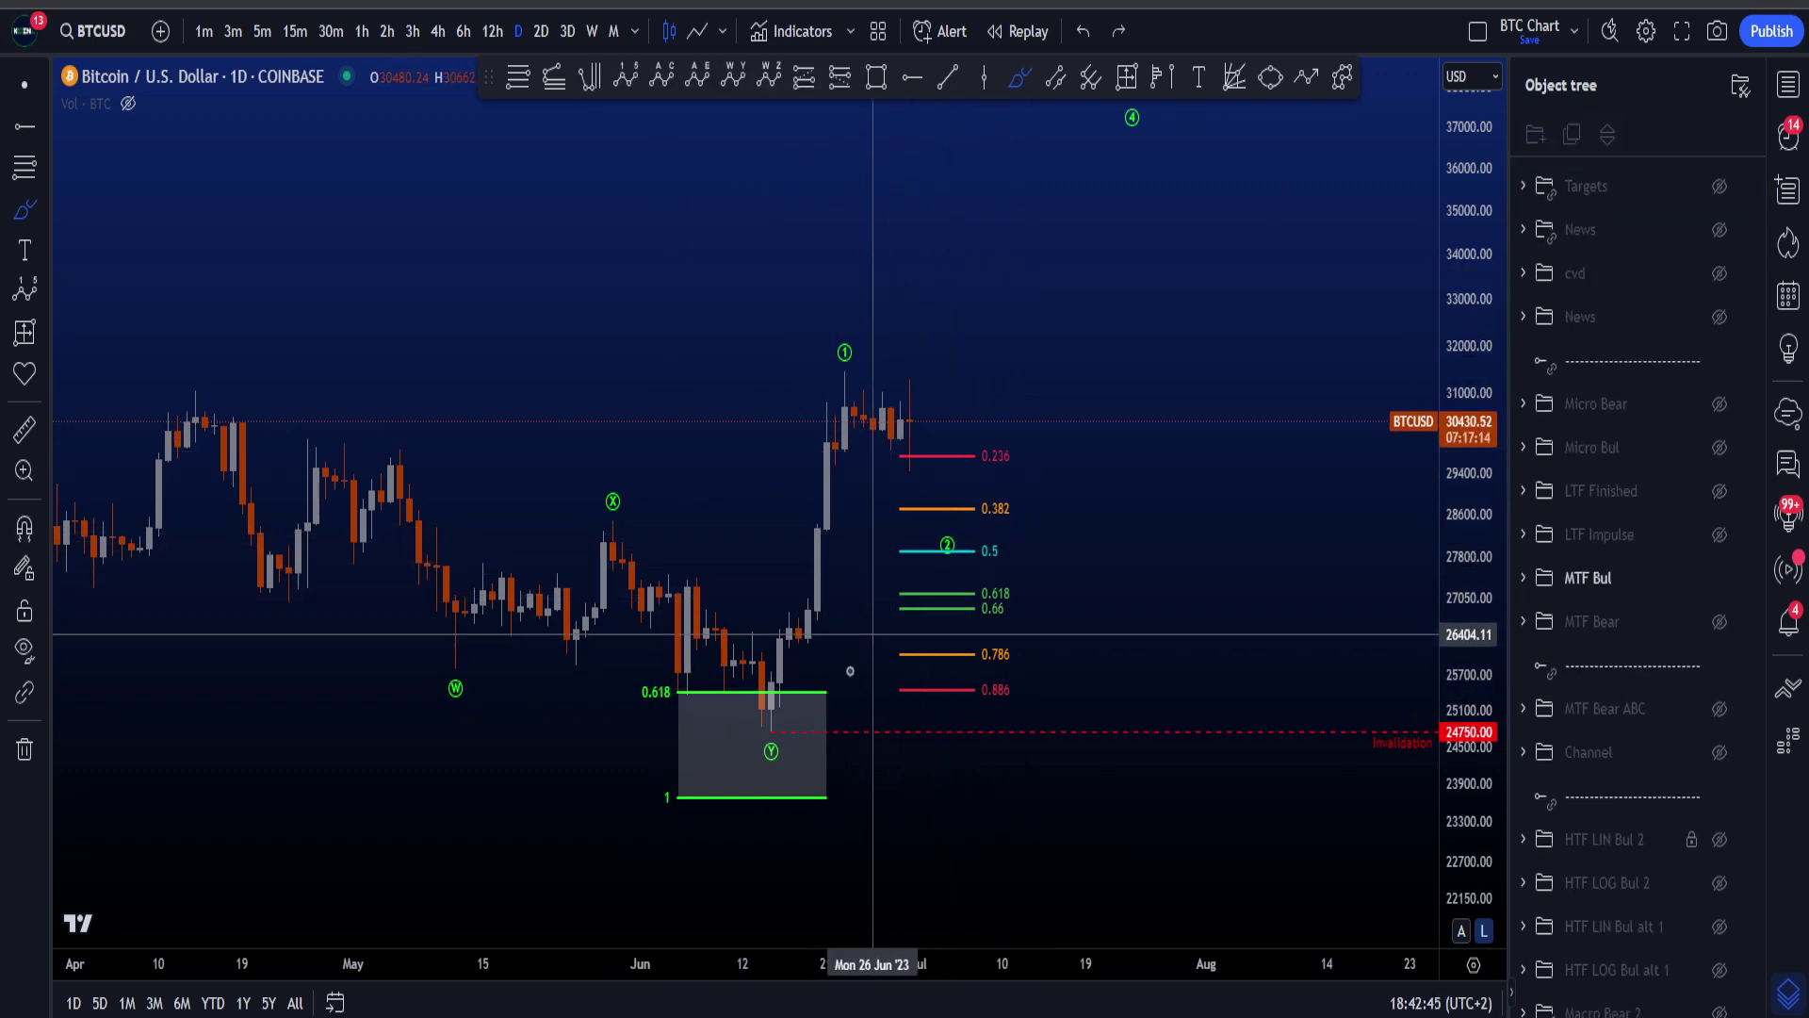
- Brush the move from the Y low to the wave 2 retracement area and undo it
{"action": "mouse_move", "coordinate": [780, 718]}
{"action": "left_mouse_down"}
{"action": "mouse_move", "coordinate": [843, 313]}
{"action": "mouse_move", "coordinate": [955, 591]}
{"action": "left_mouse_up"}
{"action": "key", "text": "ctrl+z"}
{"action": "key", "text": "ctrl+z"}
- Brush short marks beside the 0.382 retracement level and undo each one
{"action": "scroll", "coordinate": [1035, 594], "scroll_direction": "up", "scroll_amount": 2}
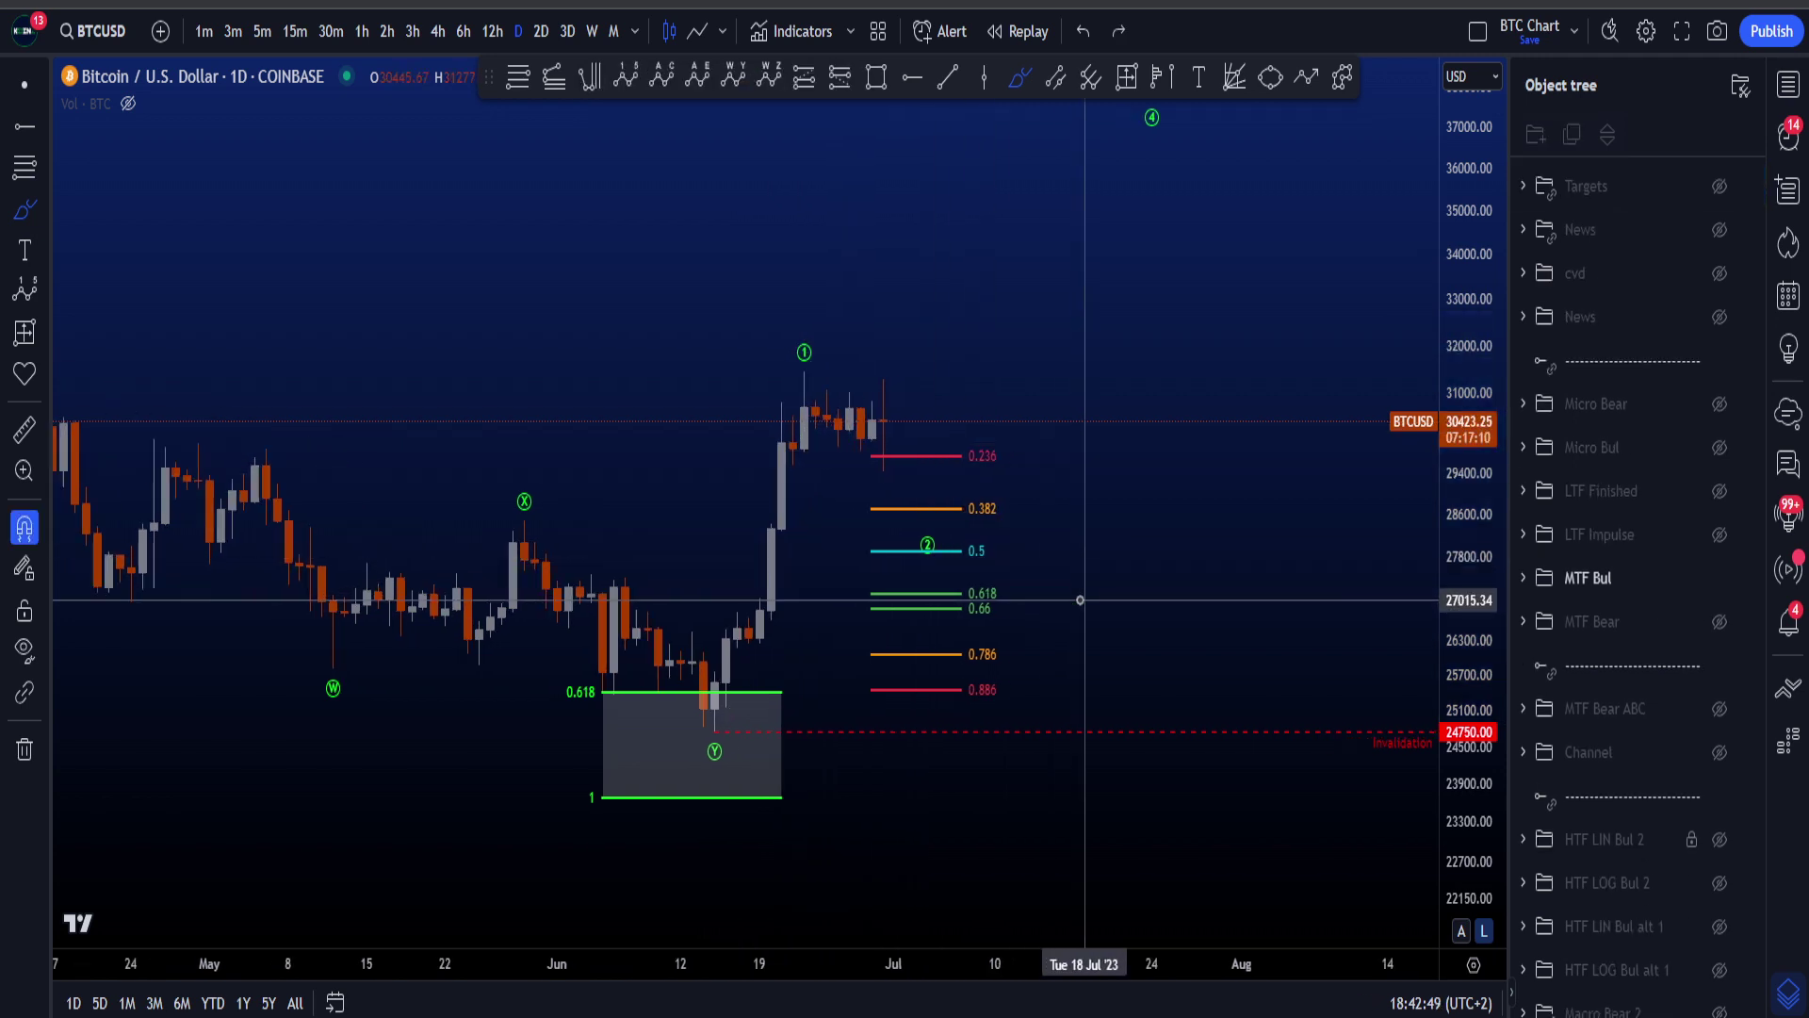
{"action": "mouse_move", "coordinate": [989, 529]}
{"action": "left_mouse_down"}
{"action": "mouse_move", "coordinate": [988, 683]}
{"action": "mouse_move", "coordinate": [929, 554]}
{"action": "mouse_move", "coordinate": [995, 529]}
{"action": "left_mouse_up"}
{"action": "key", "text": "ctrl+z"}
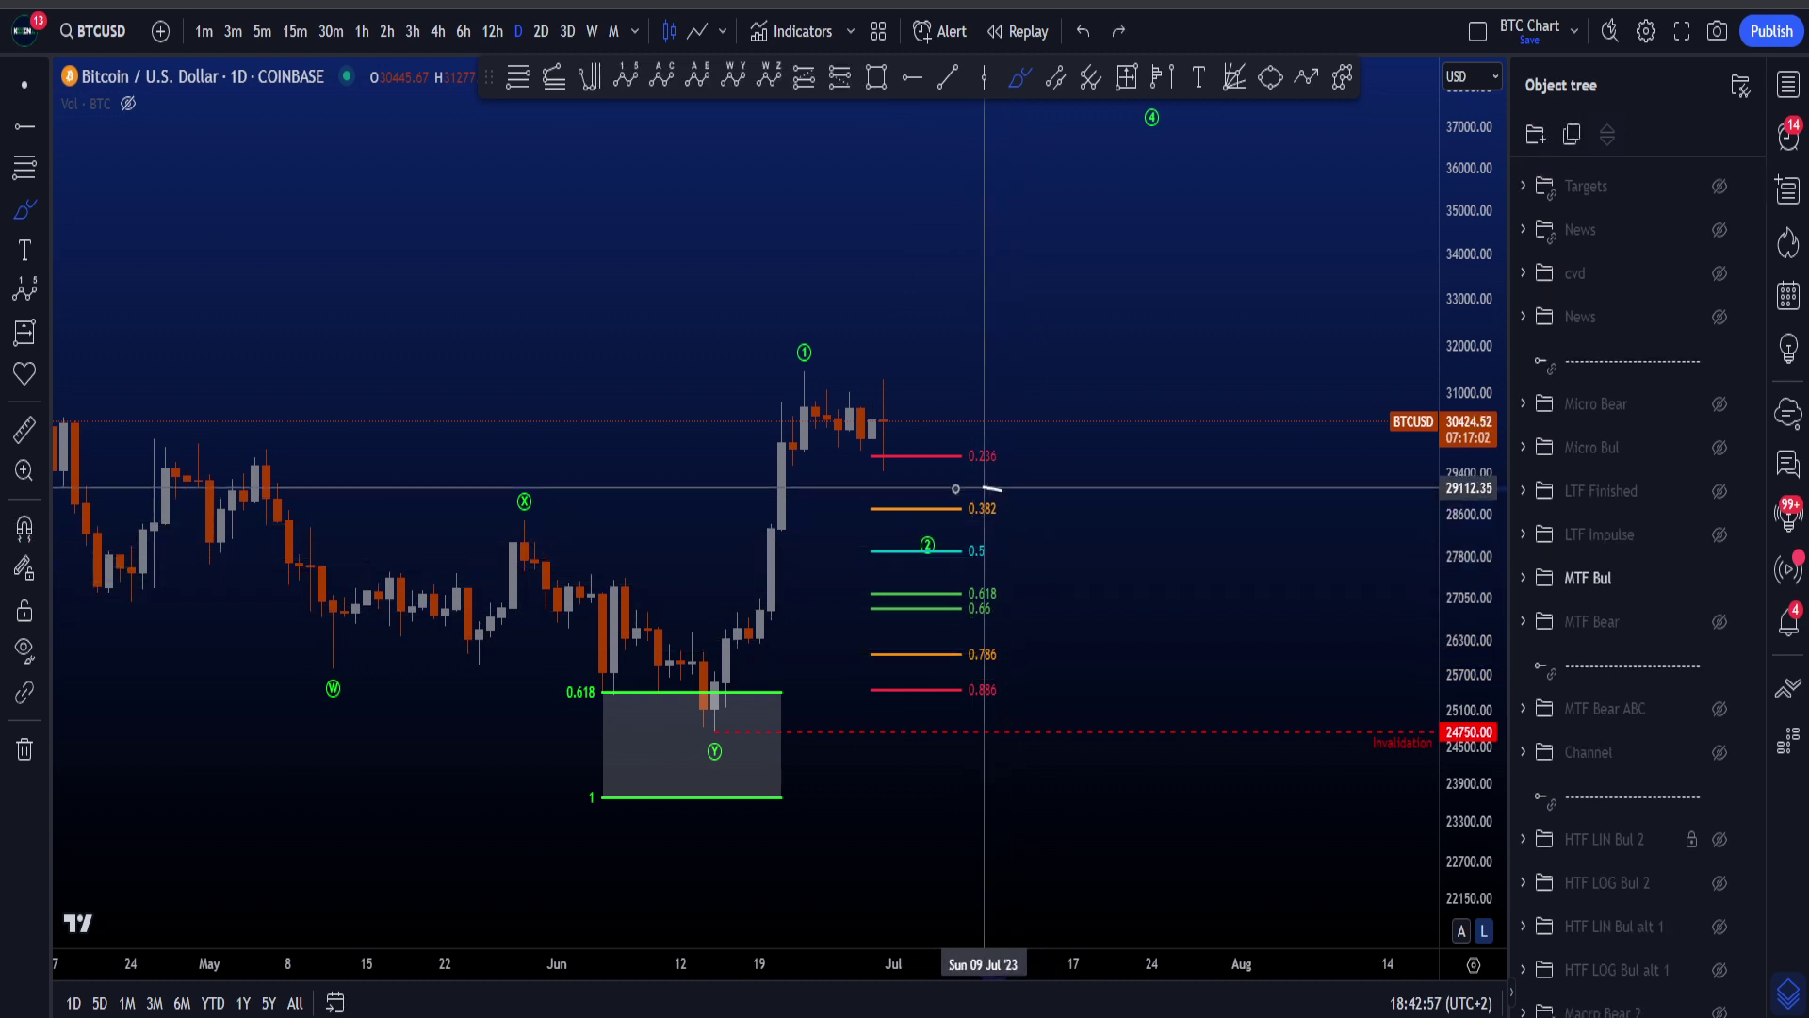
{"action": "left_click_drag", "start_coordinate": [985, 489], "coordinate": [992, 499]}
{"action": "key", "text": "ctrl+z"}
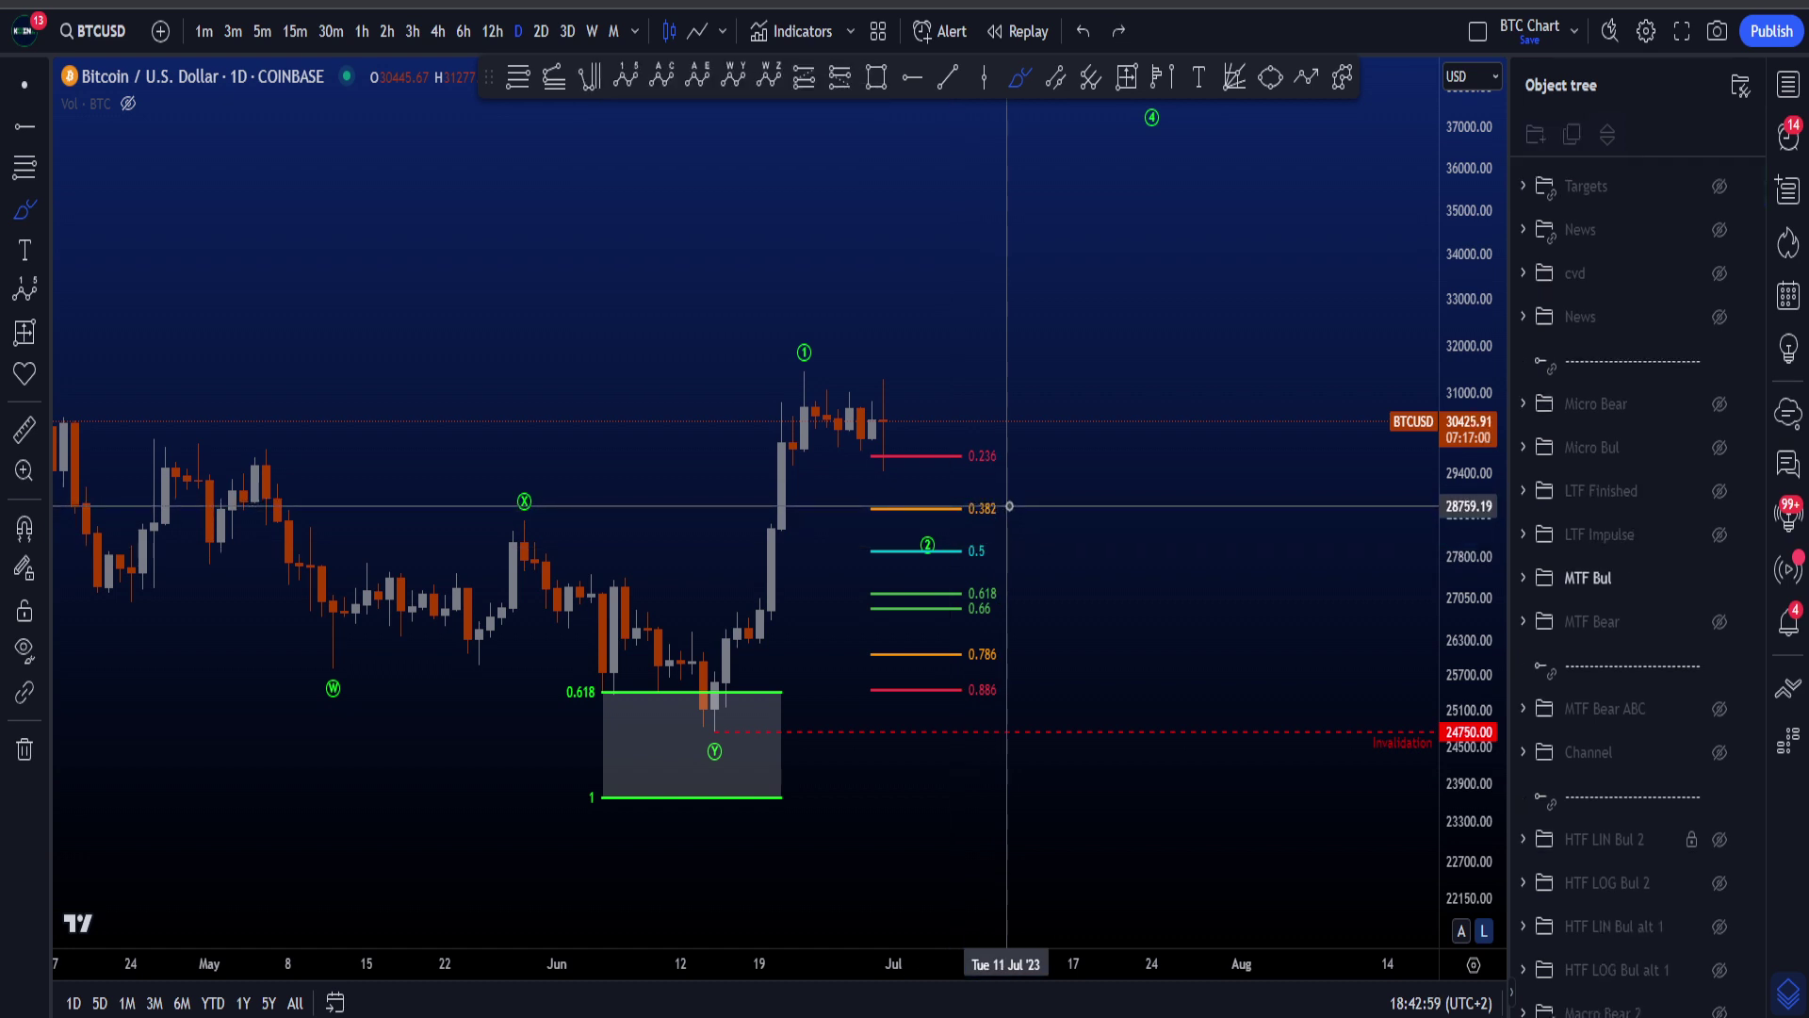
- Circle the 0.236 retracement level and mark the spot beside the latest candle with the brush, undoing both
{"action": "mouse_move", "coordinate": [1003, 455]}
{"action": "left_mouse_down"}
{"action": "mouse_move", "coordinate": [942, 462]}
{"action": "mouse_move", "coordinate": [995, 441]}
{"action": "left_mouse_up"}
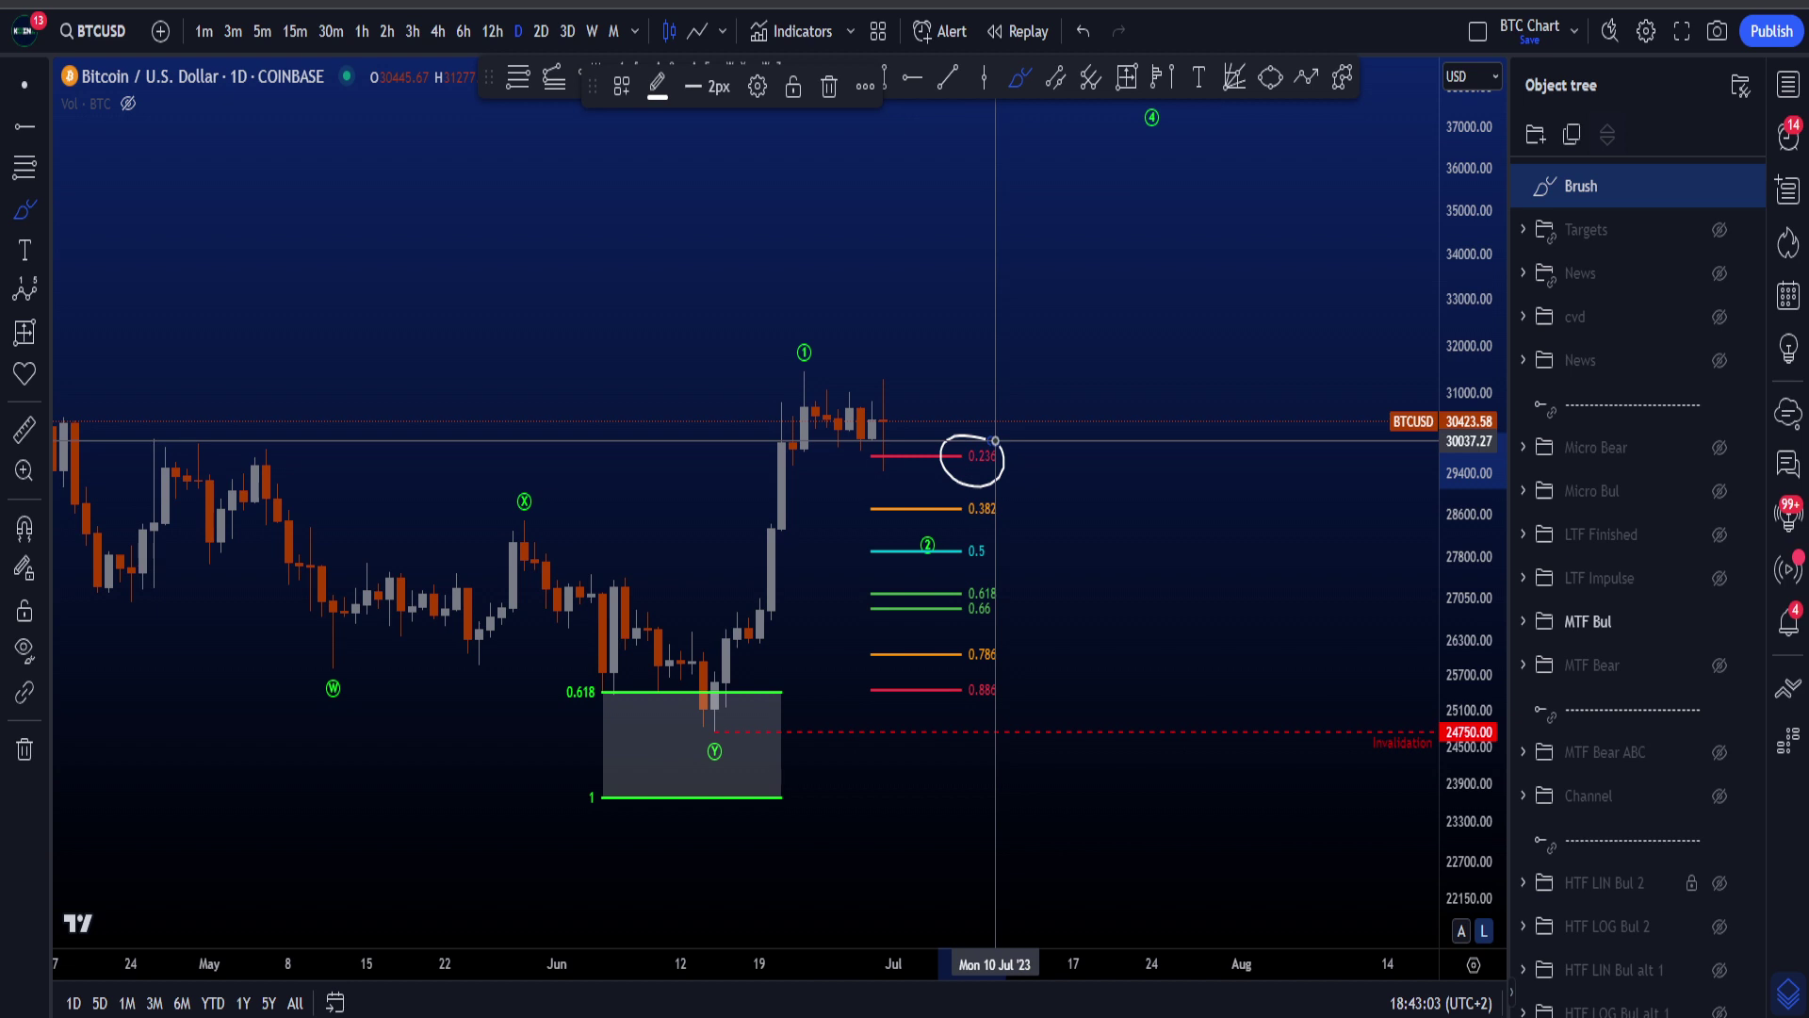
{"action": "key", "text": "ctrl+z"}
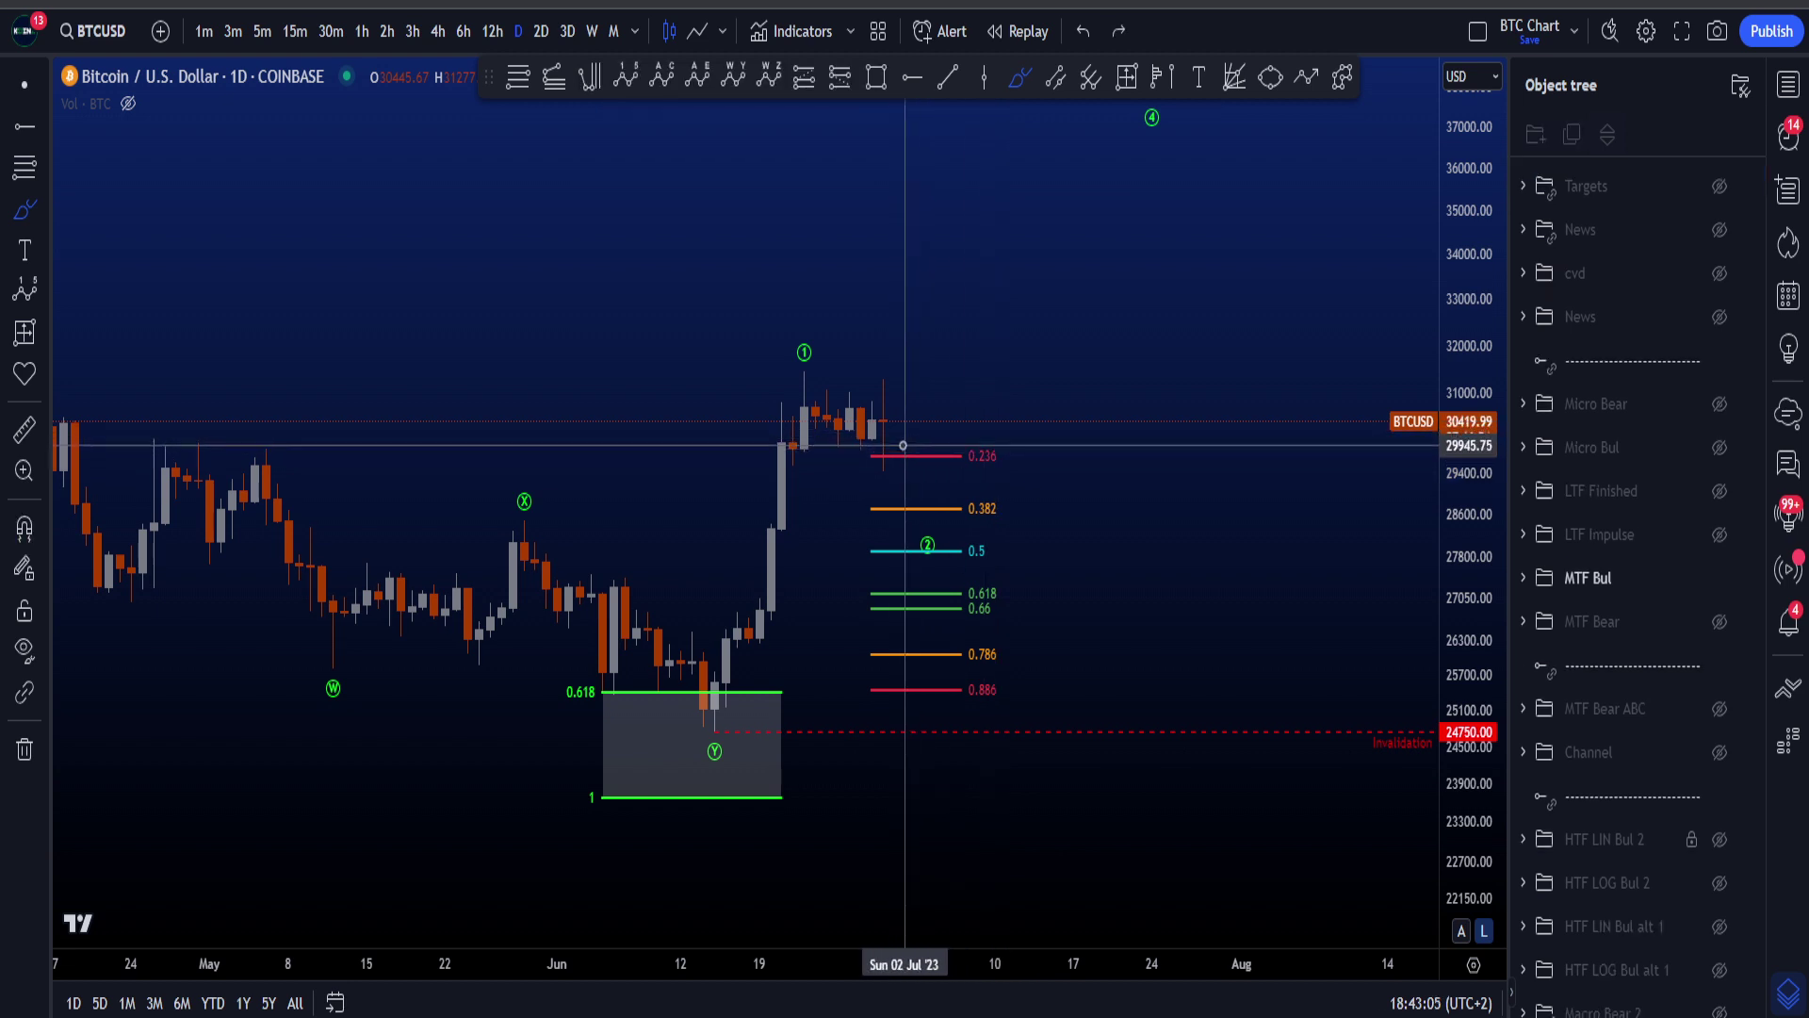
{"action": "mouse_move", "coordinate": [903, 445]}
{"action": "left_mouse_down"}
{"action": "mouse_move", "coordinate": [872, 469]}
{"action": "mouse_move", "coordinate": [900, 443]}
{"action": "left_mouse_up"}
{"action": "key", "text": "ctrl+z"}
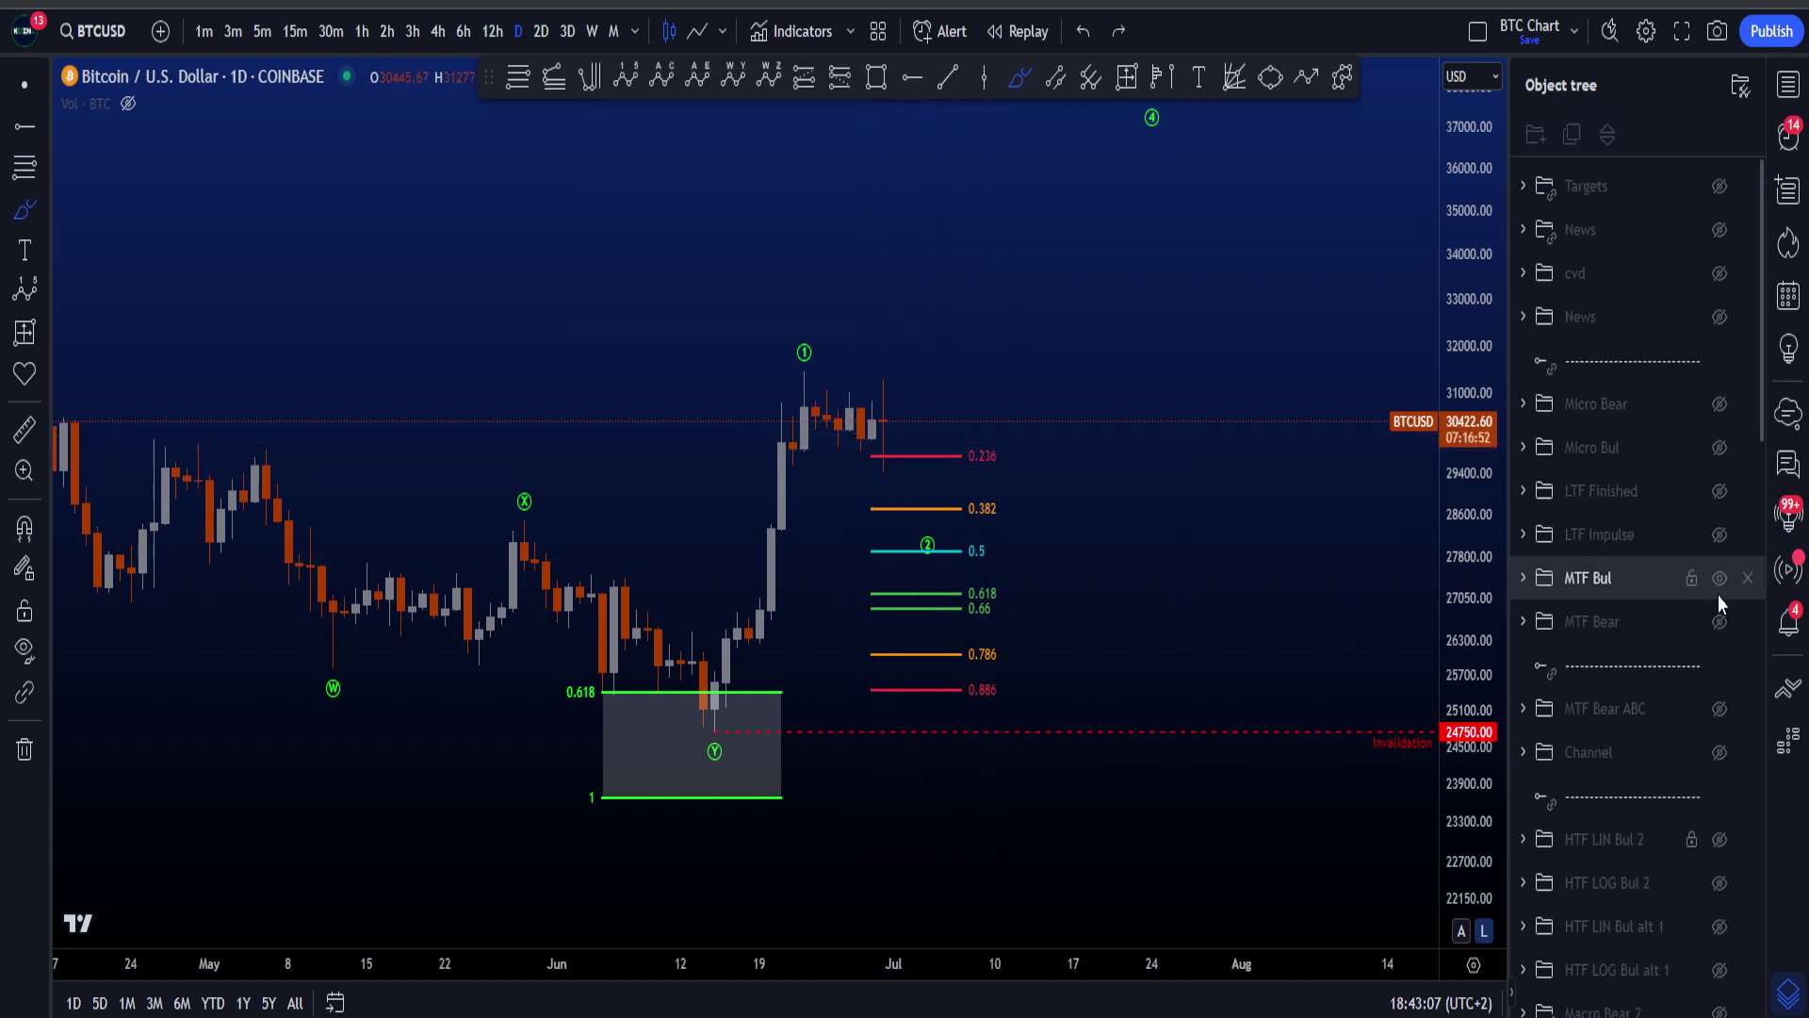
- Brush projected rallies from wave 2 and from the 0.236 level toward higher prices, undoing every stroke
{"action": "mouse_move", "coordinate": [896, 543]}
{"action": "left_mouse_down"}
{"action": "mouse_move", "coordinate": [995, 495]}
{"action": "mouse_move", "coordinate": [916, 557]}
{"action": "mouse_move", "coordinate": [1062, 321]}
{"action": "left_mouse_up"}
{"action": "key", "text": "ctrl+z"}
{"action": "key", "text": "ctrl+z"}
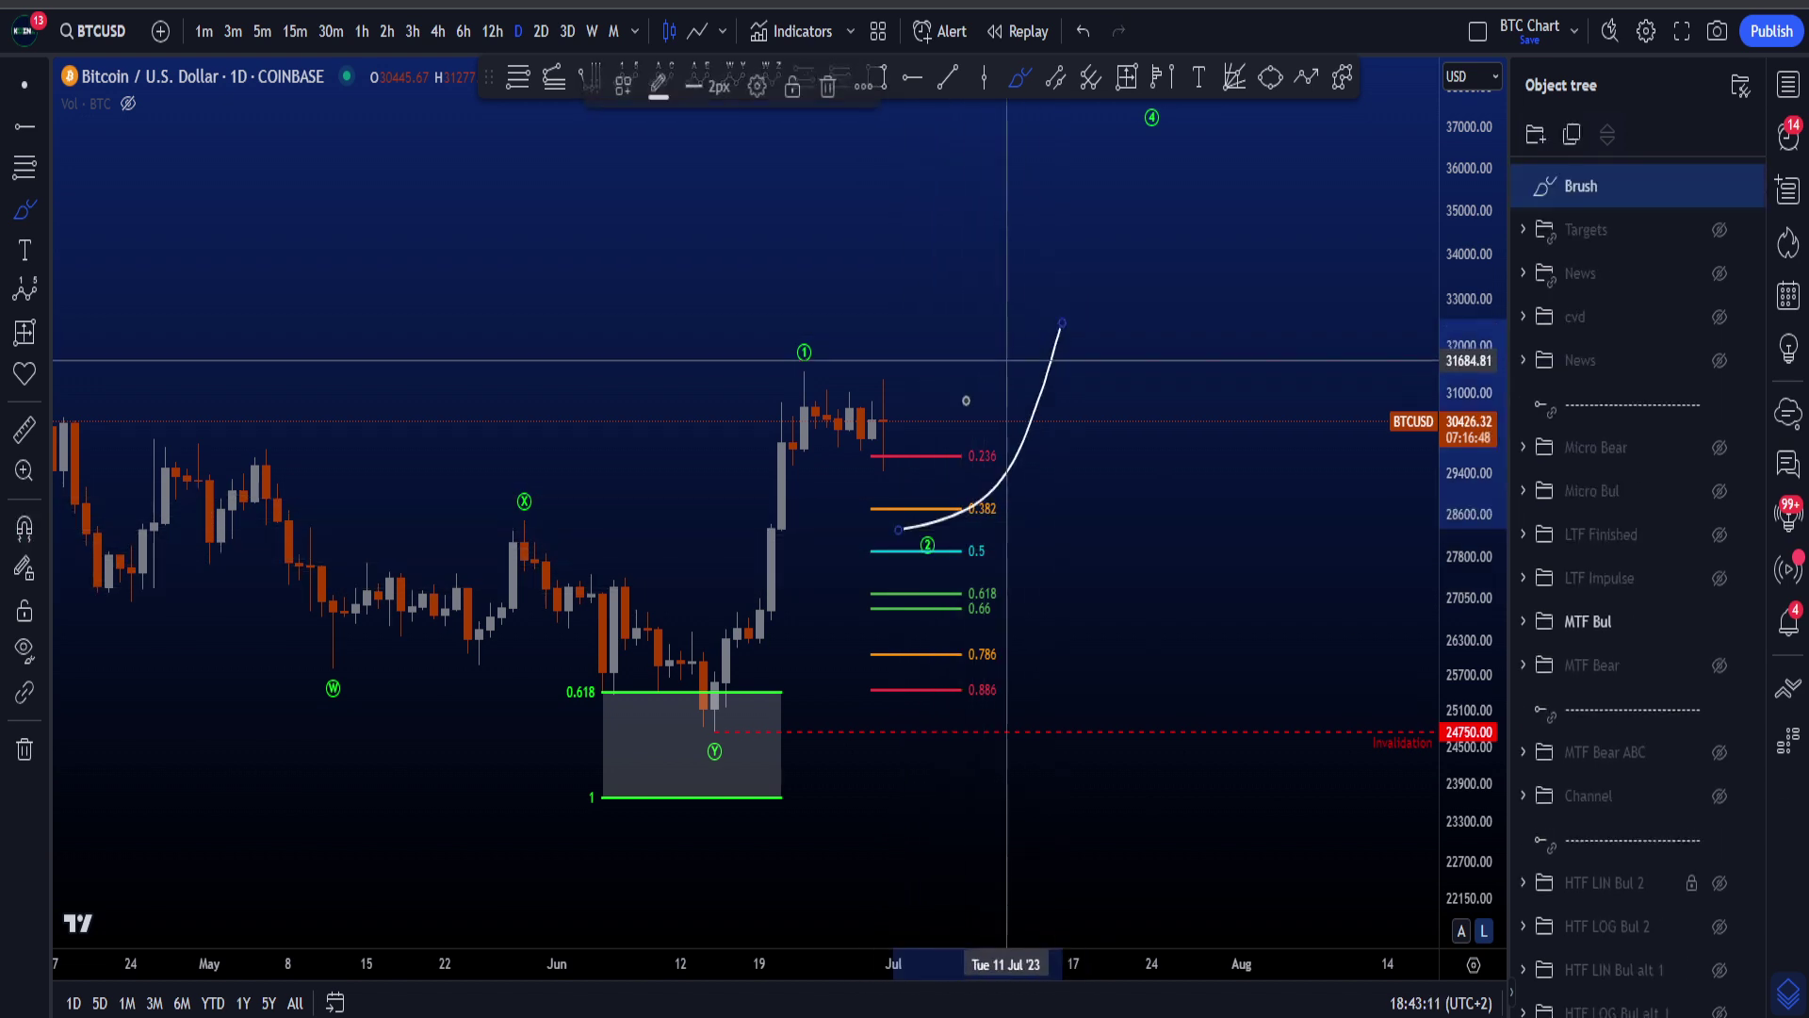
{"action": "left_click_drag", "start_coordinate": [977, 384], "coordinate": [1087, 380]}
{"action": "key", "text": "ctrl+z"}
{"action": "key", "text": "ctrl+z"}
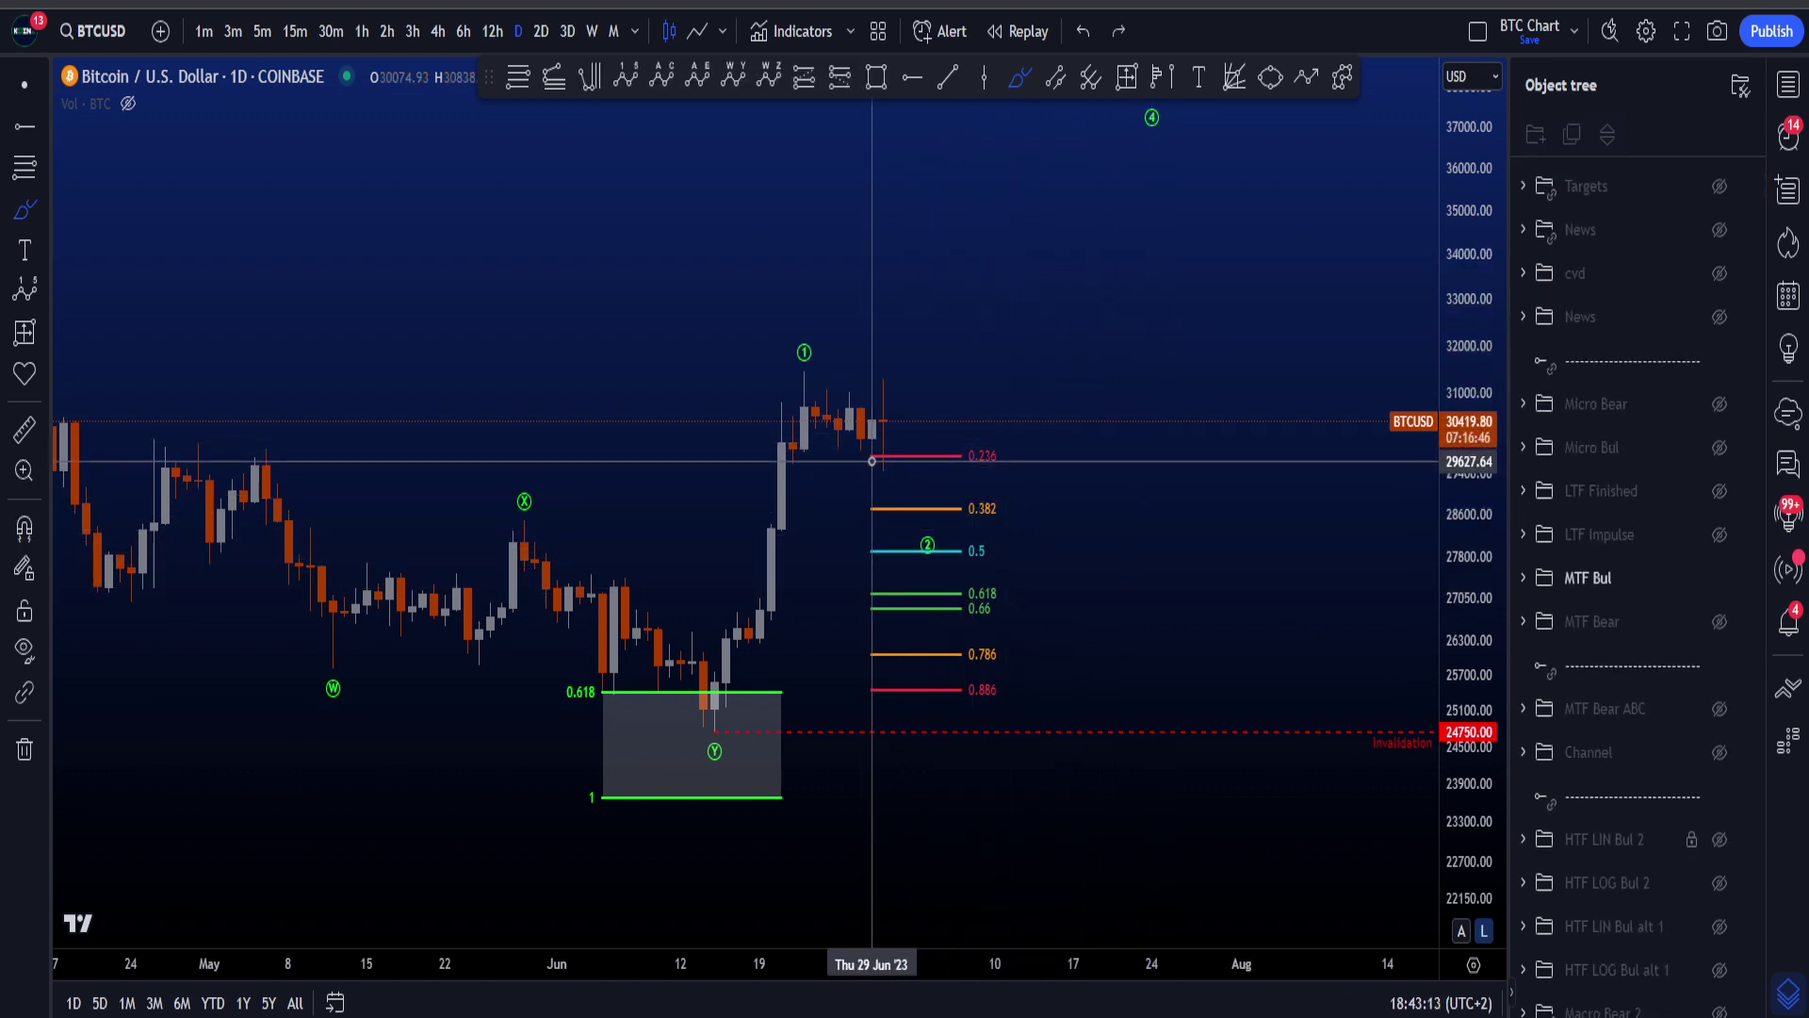
{"action": "mouse_move", "coordinate": [872, 460]}
{"action": "left_mouse_down"}
{"action": "mouse_move", "coordinate": [1042, 251]}
{"action": "mouse_move", "coordinate": [1062, 141]}
{"action": "left_mouse_up"}
{"action": "key", "text": "ctrl+z"}
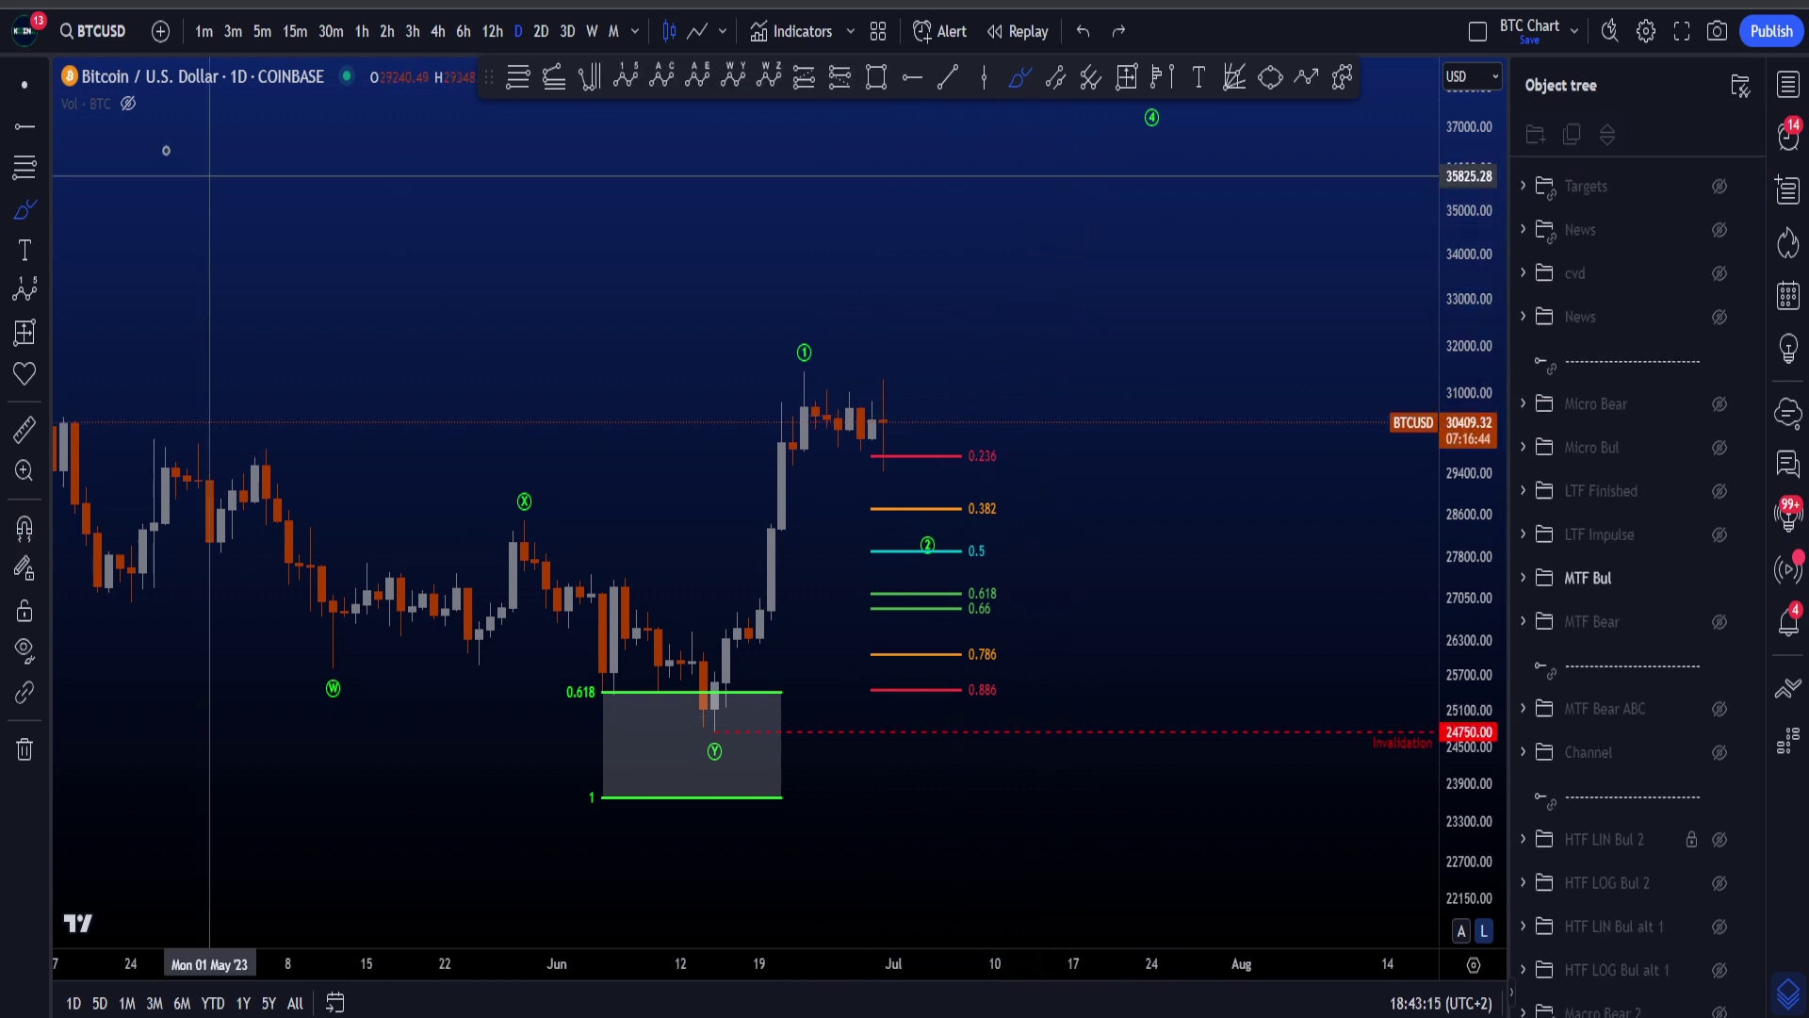
- Show the volume indicator and brush temporary marks around the June volume bars, undoing the strokes
{"action": "left_click", "coordinate": [128, 104]}
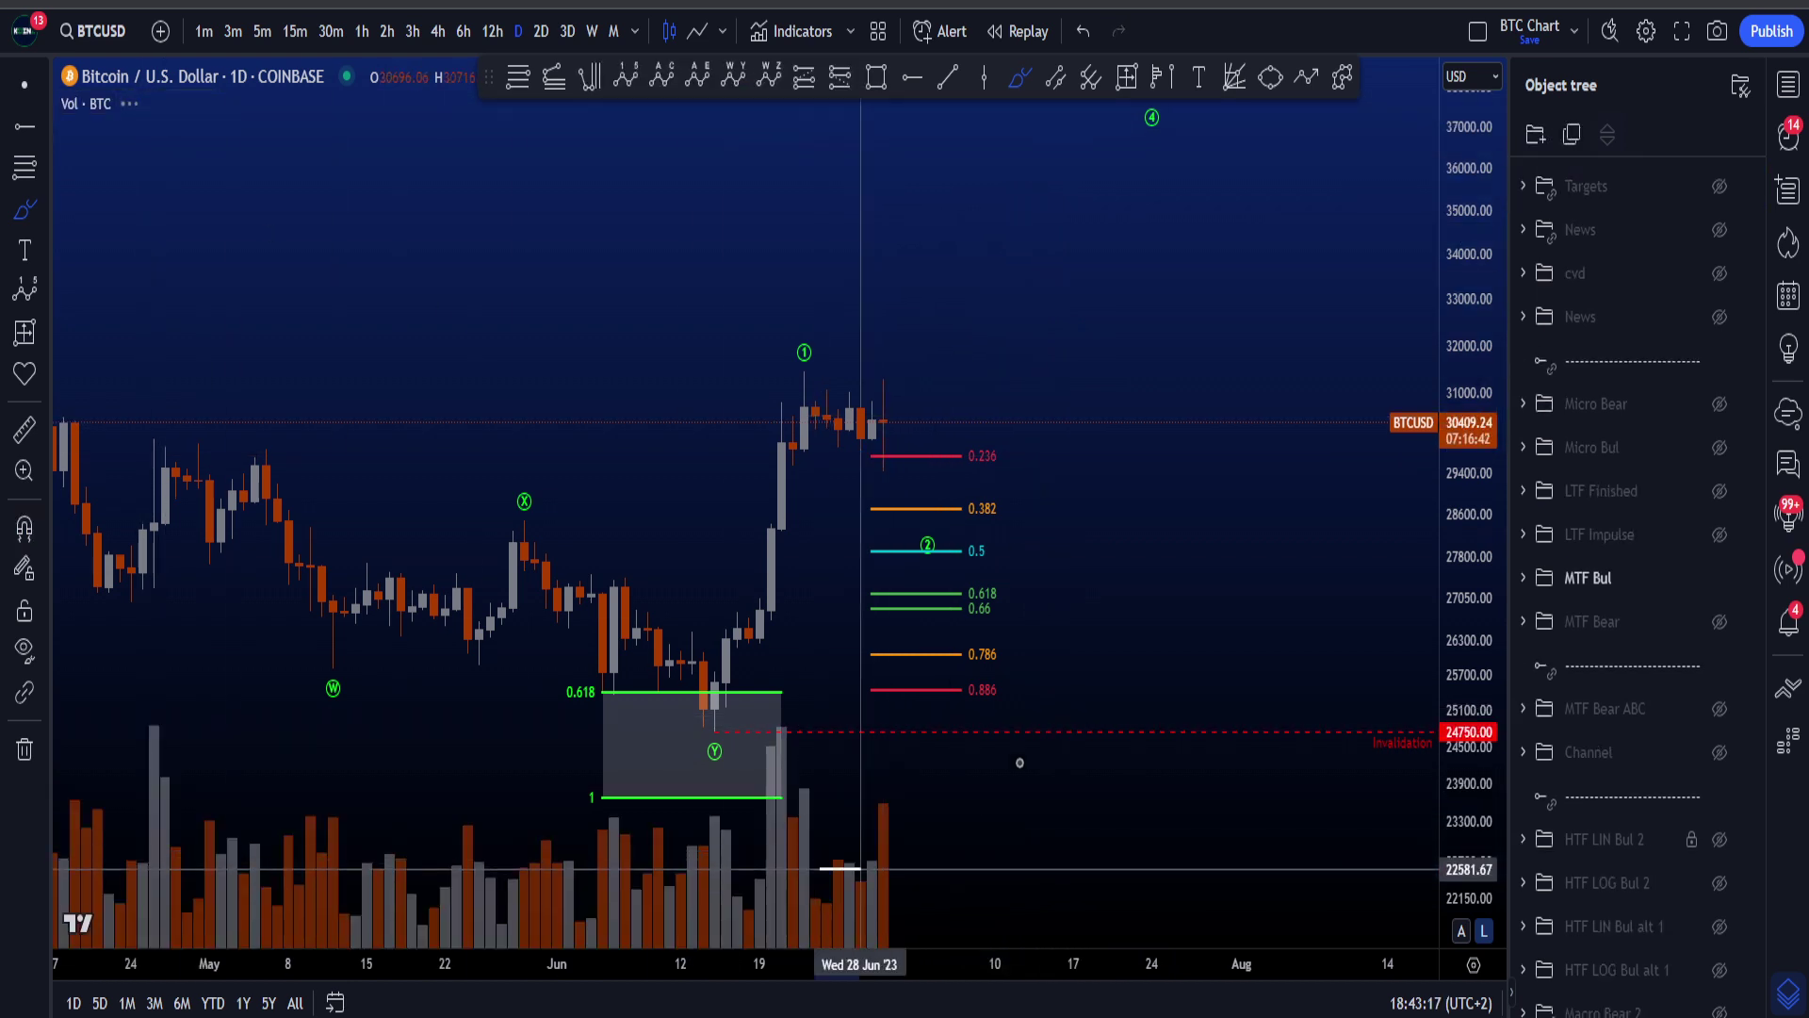
{"action": "left_click_drag", "start_coordinate": [859, 867], "coordinate": [1152, 440]}
{"action": "key", "text": "ctrl+z"}
{"action": "left_click_drag", "start_coordinate": [813, 721], "coordinate": [789, 691]}
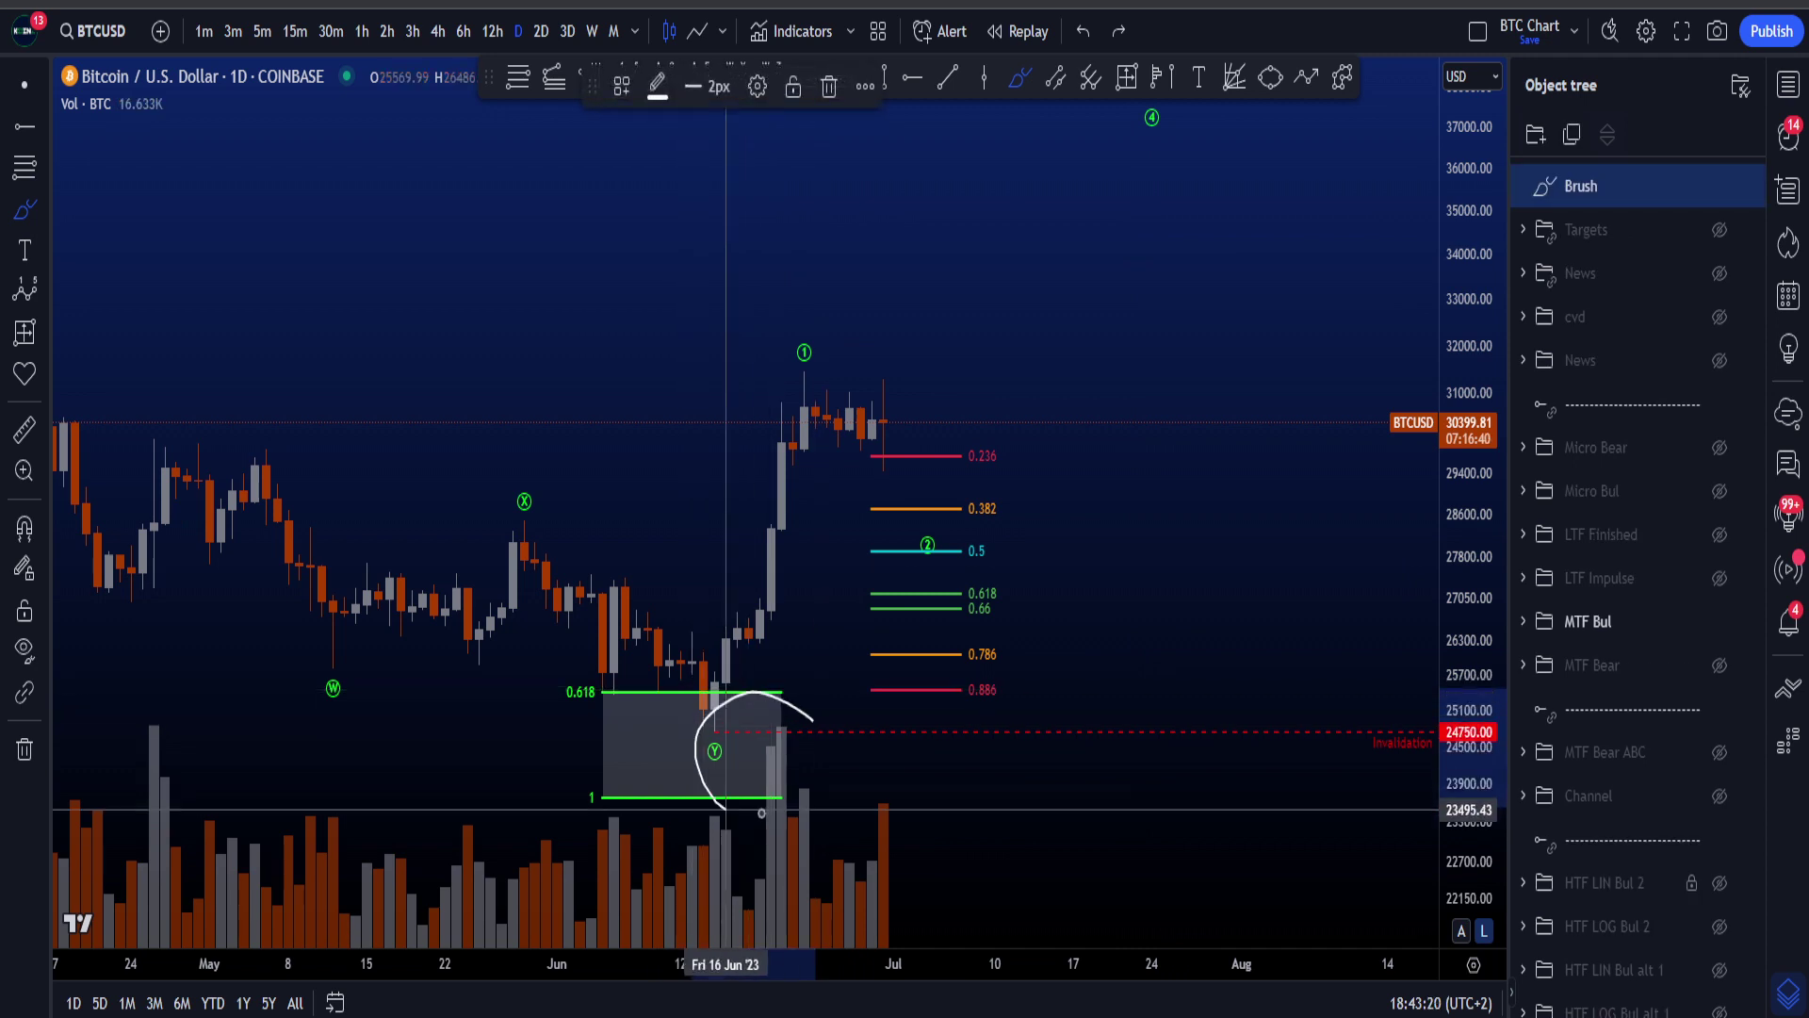
{"action": "key", "text": "ctrl+z"}
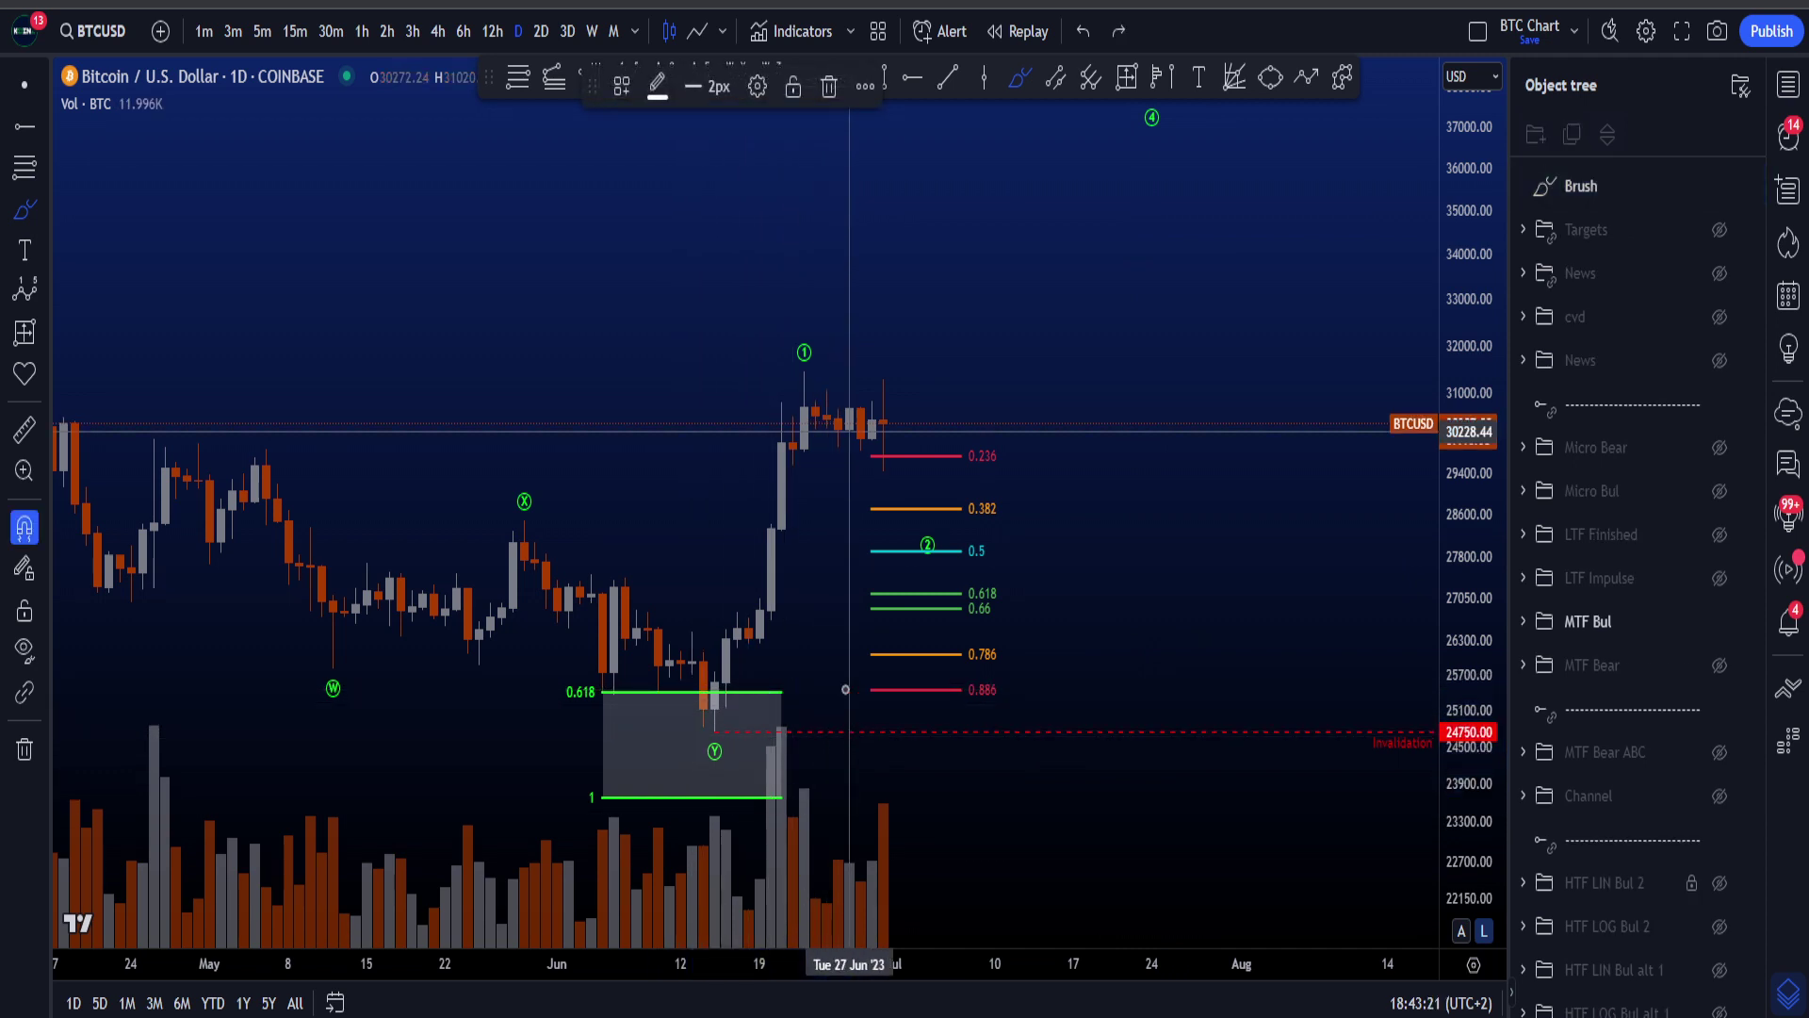
- Hide the volume indicator and swap the visible drawing group from MTF Bul to LTF Impulse
{"action": "left_click", "coordinate": [127, 105]}
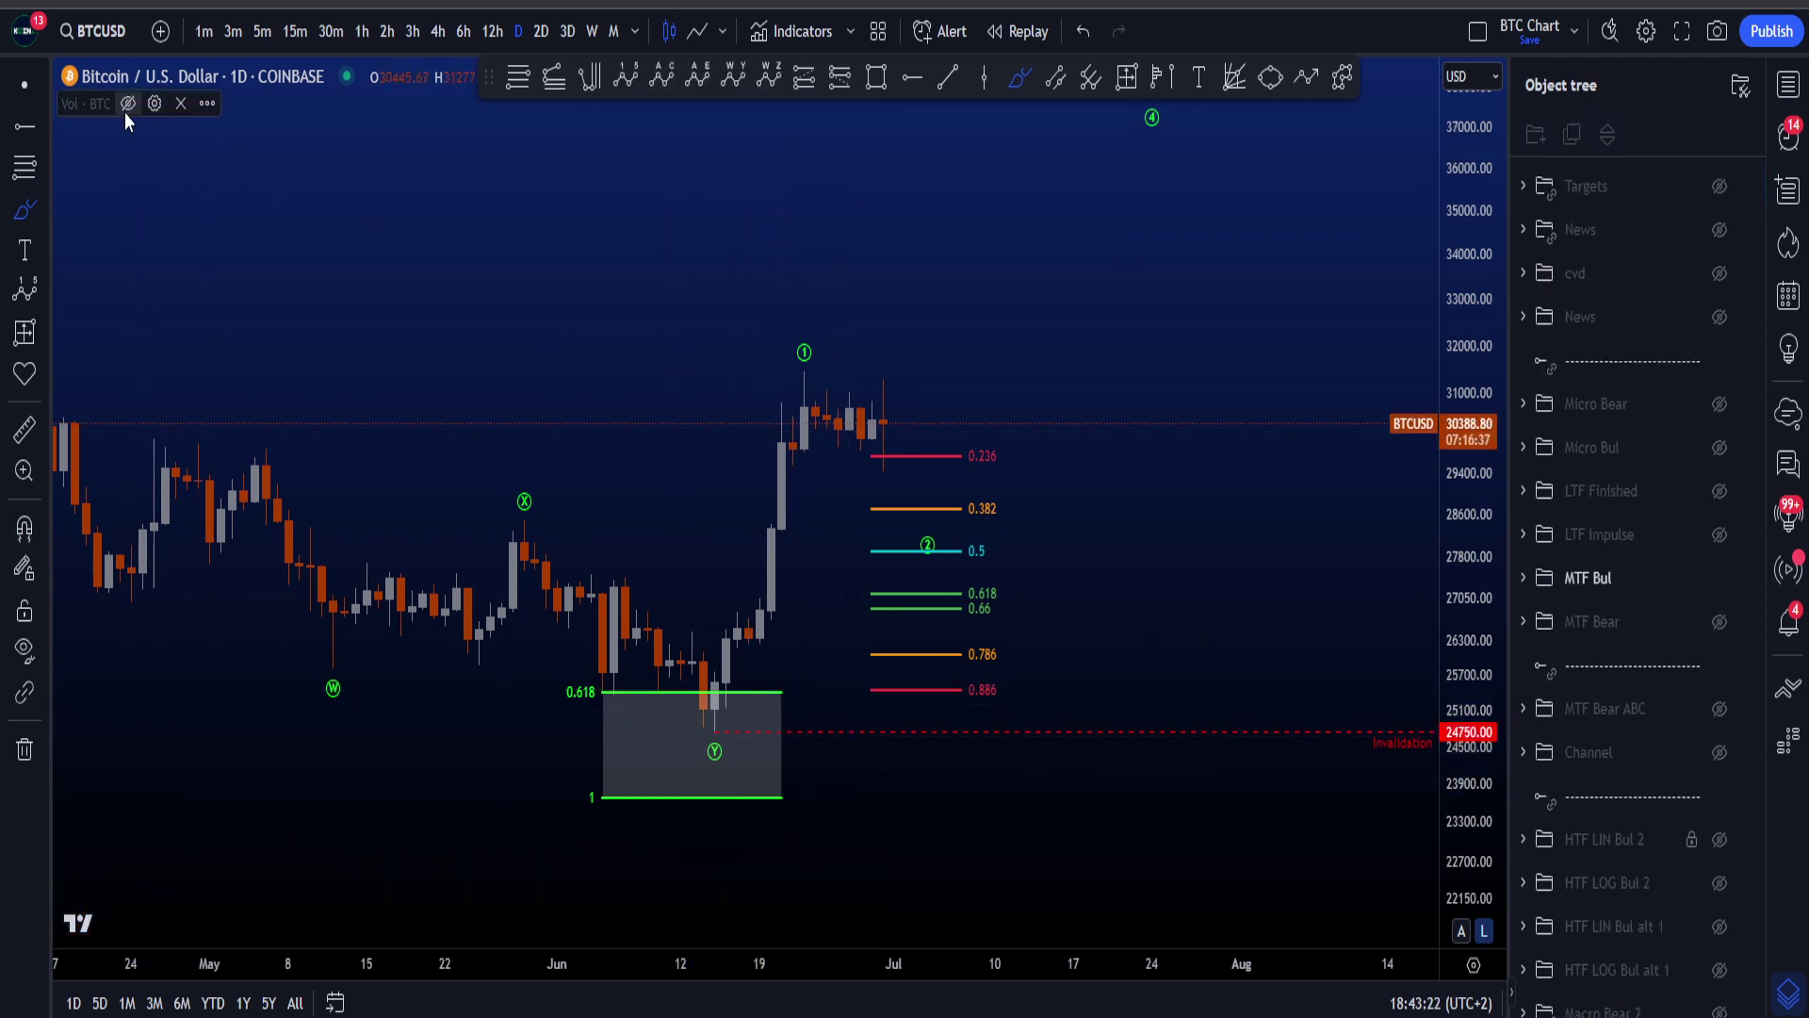
{"action": "left_click", "coordinate": [1718, 578]}
{"action": "left_click", "coordinate": [1719, 536]}
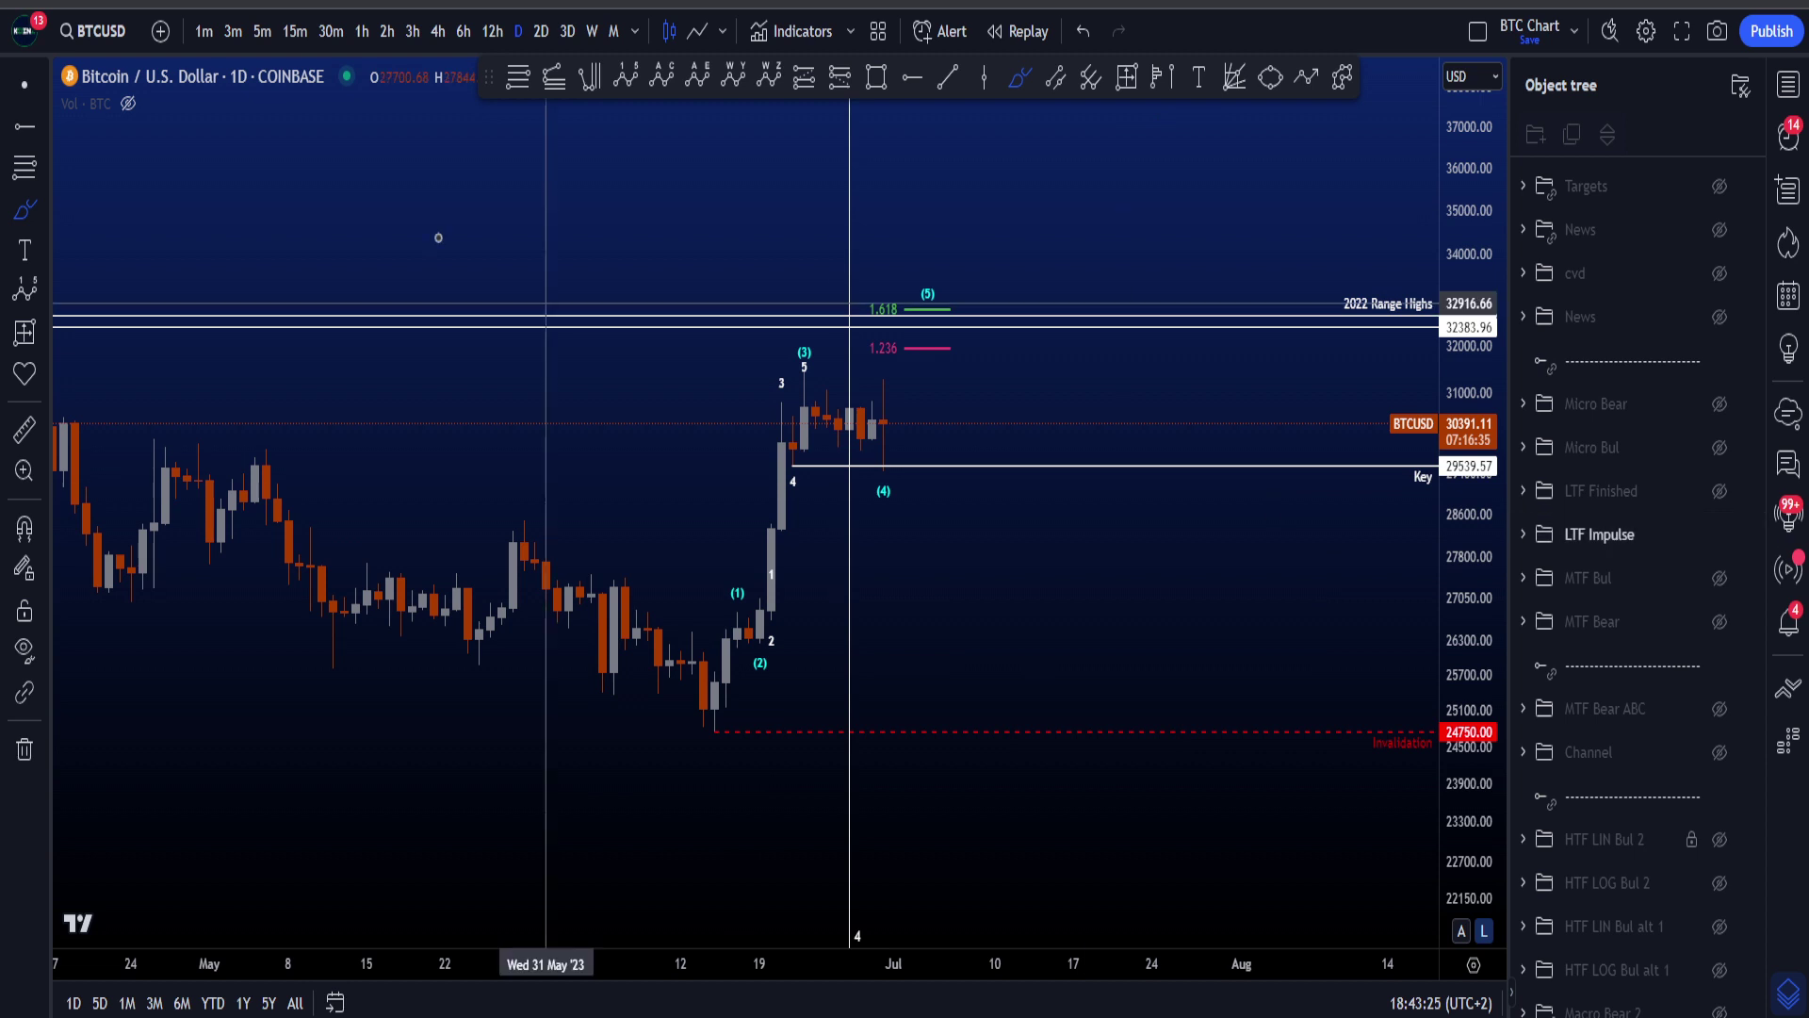
- Switch the chart to the 2-hour timeframe and frame the impulse count from wave (1) to wave (5)
{"action": "left_click", "coordinate": [34, 84]}
{"action": "left_click", "coordinate": [386, 31]}
{"action": "scroll", "coordinate": [1101, 666], "scroll_direction": "down", "scroll_amount": 10}
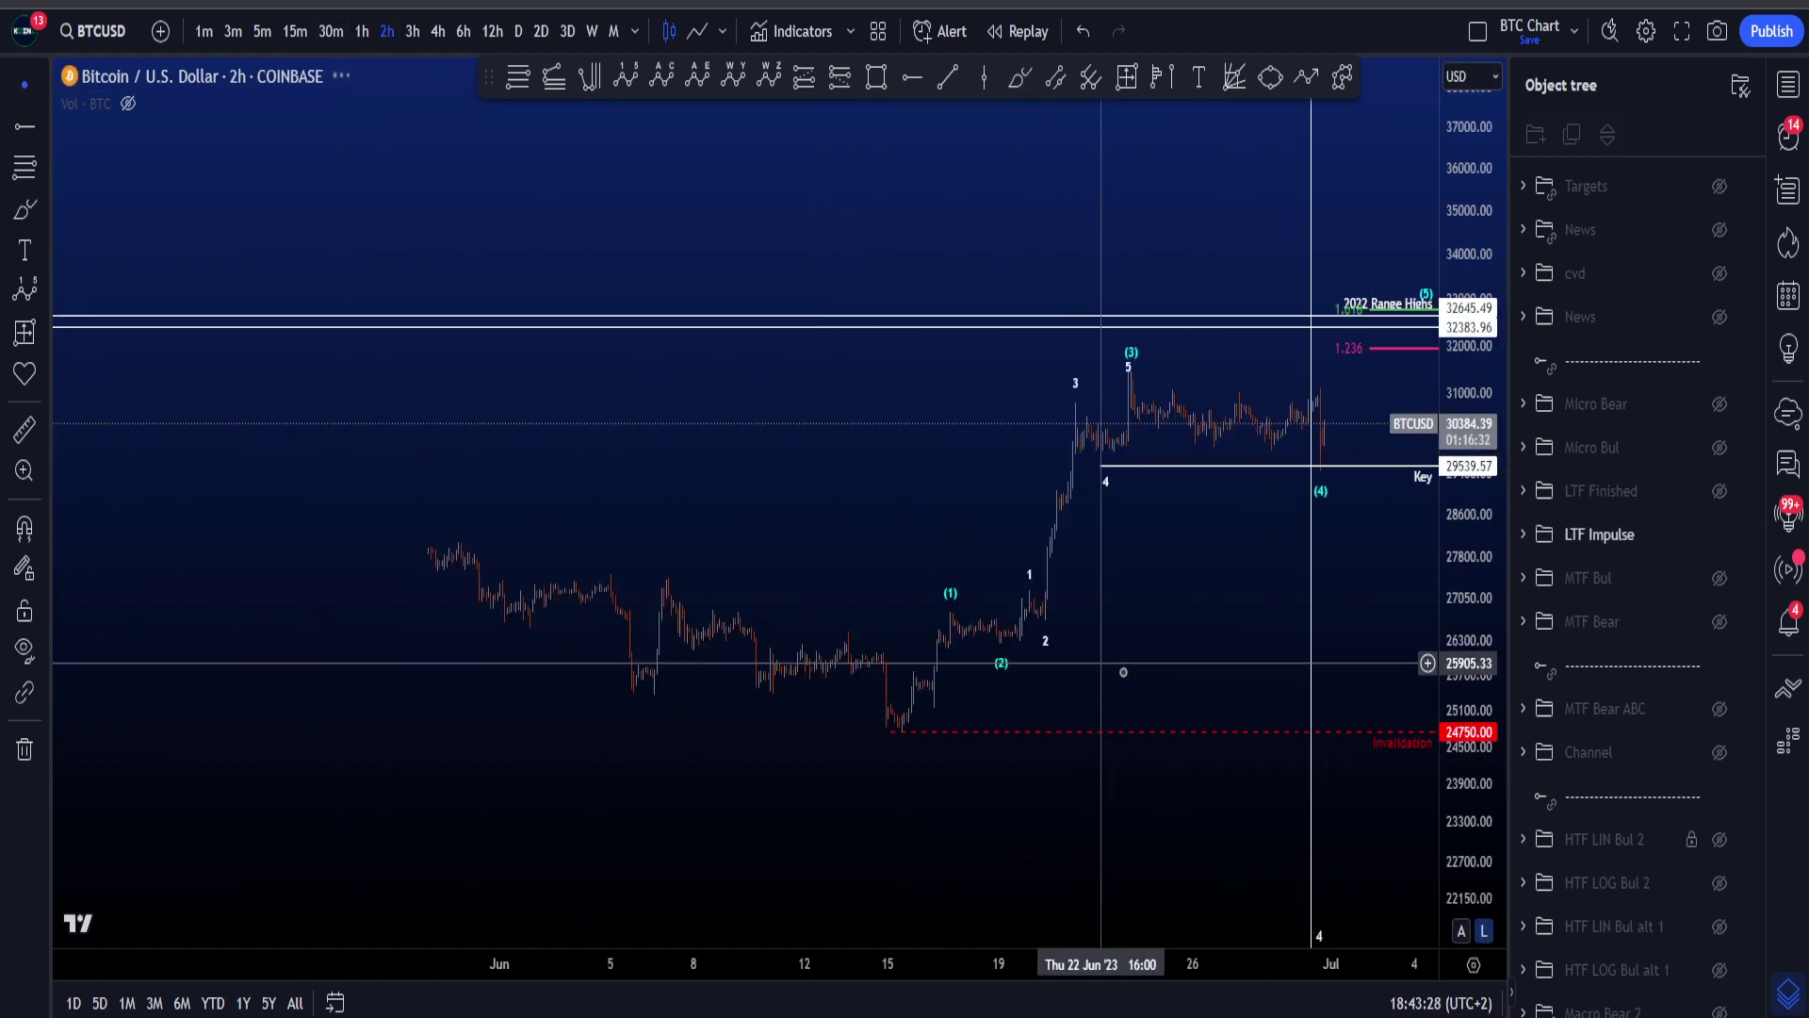
{"action": "left_click_drag", "start_coordinate": [1217, 659], "coordinate": [957, 658]}
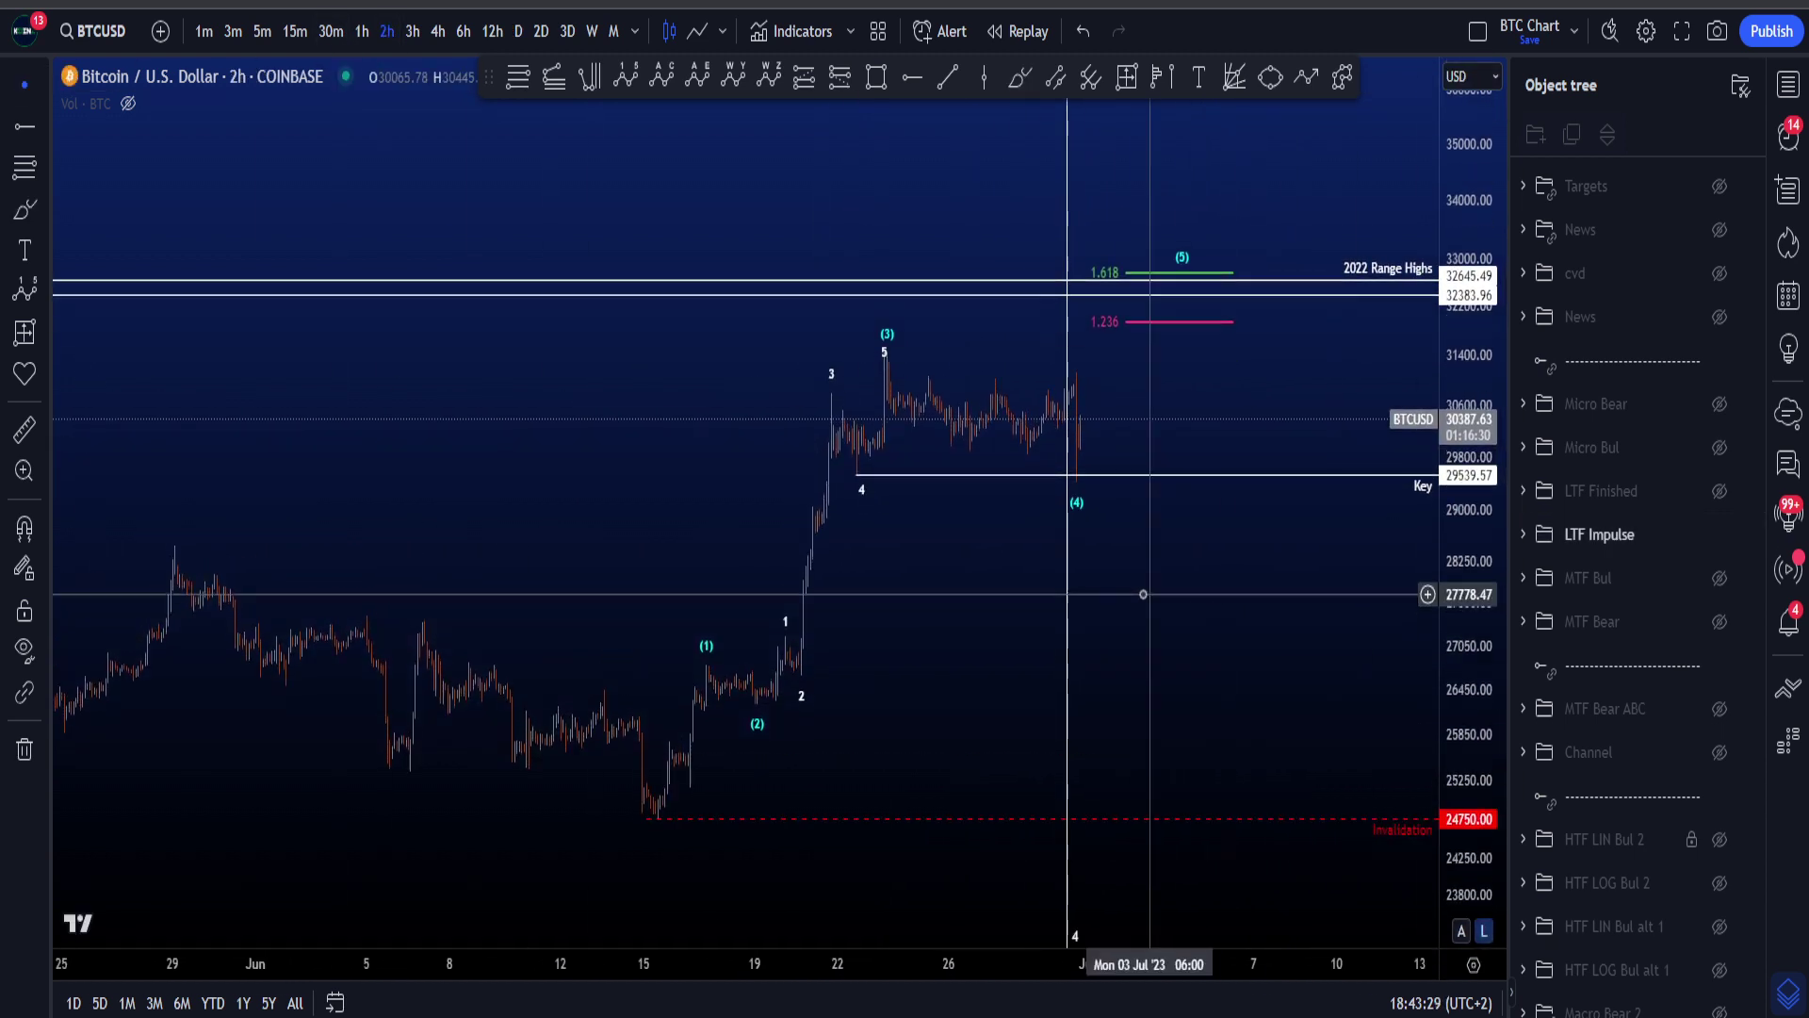
{"action": "scroll", "coordinate": [1084, 612], "scroll_direction": "up", "scroll_amount": 3}
- Brush the wave (4) correction, a projected rally beyond wave (5) and a projected drop below the Key line, undoing each stroke
{"action": "mouse_move", "coordinate": [662, 342]}
{"action": "left_mouse_down"}
{"action": "mouse_move", "coordinate": [751, 416]}
{"action": "mouse_move", "coordinate": [999, 415]}
{"action": "mouse_move", "coordinate": [903, 464]}
{"action": "mouse_move", "coordinate": [954, 488]}
{"action": "left_mouse_up"}
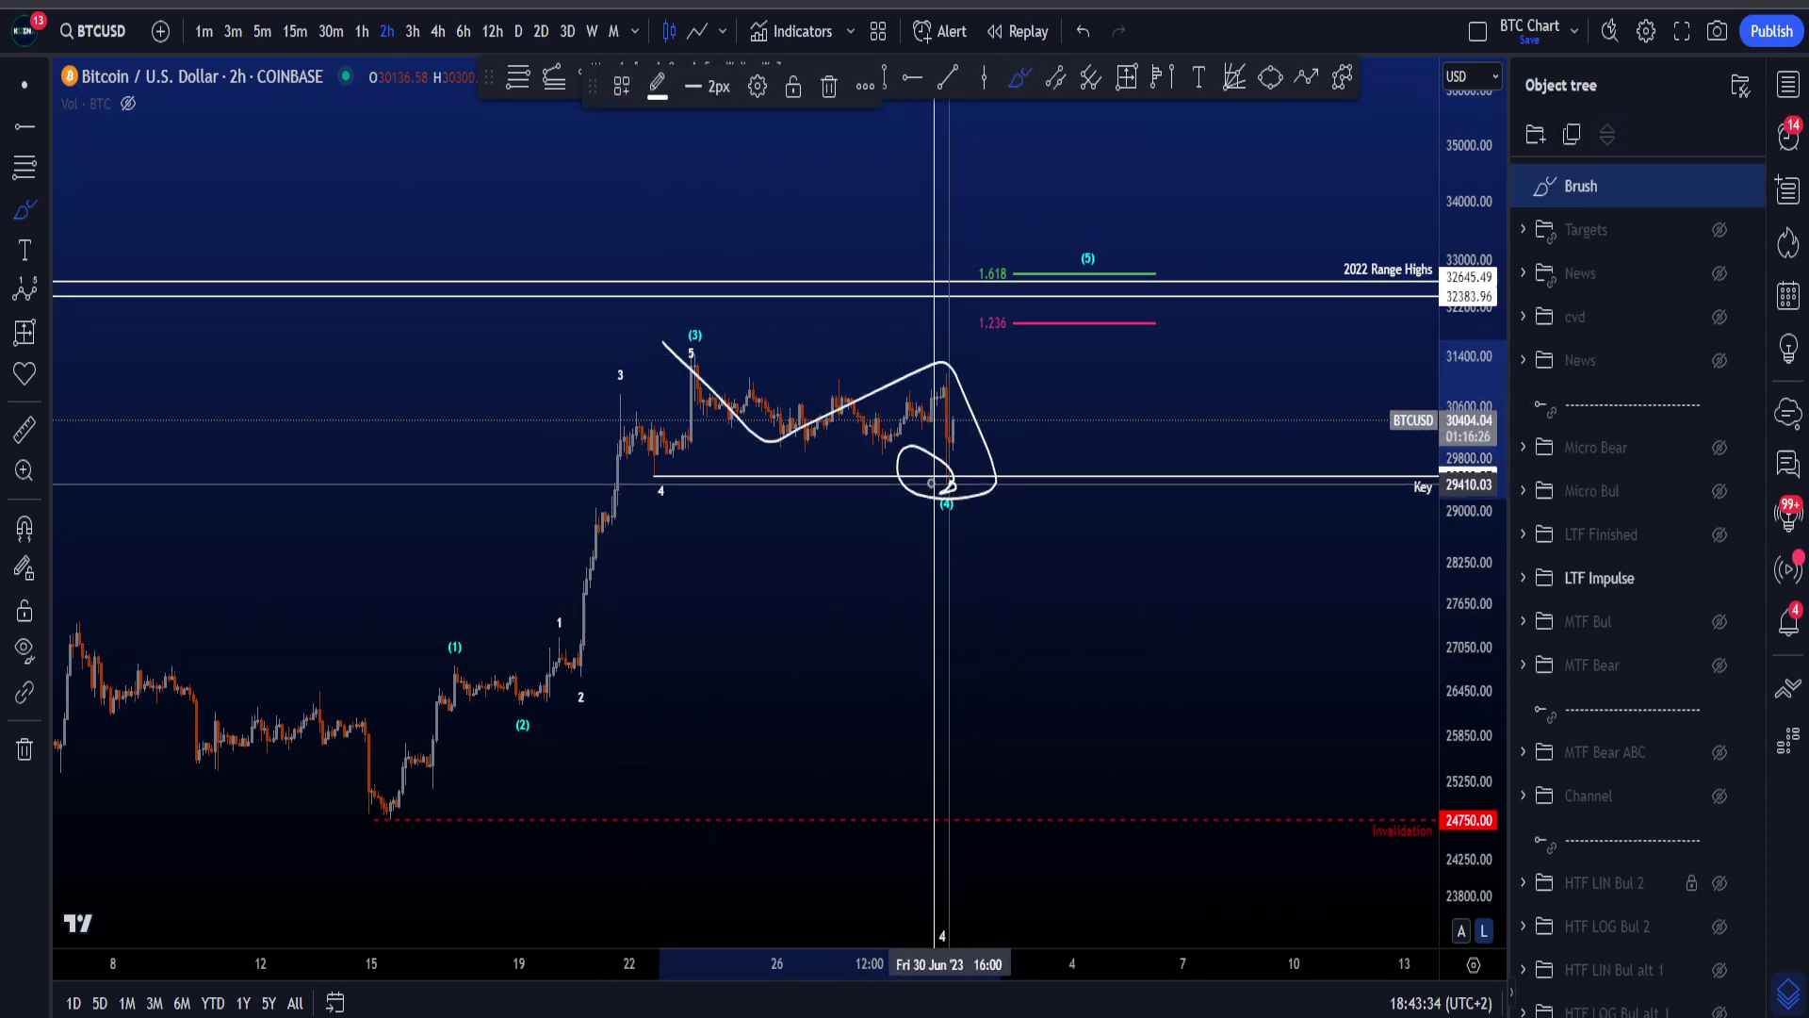
{"action": "key", "text": "ctrl+z"}
{"action": "mouse_move", "coordinate": [444, 727]}
{"action": "left_mouse_down"}
{"action": "mouse_move", "coordinate": [937, 537]}
{"action": "mouse_move", "coordinate": [1189, 111]}
{"action": "left_mouse_up"}
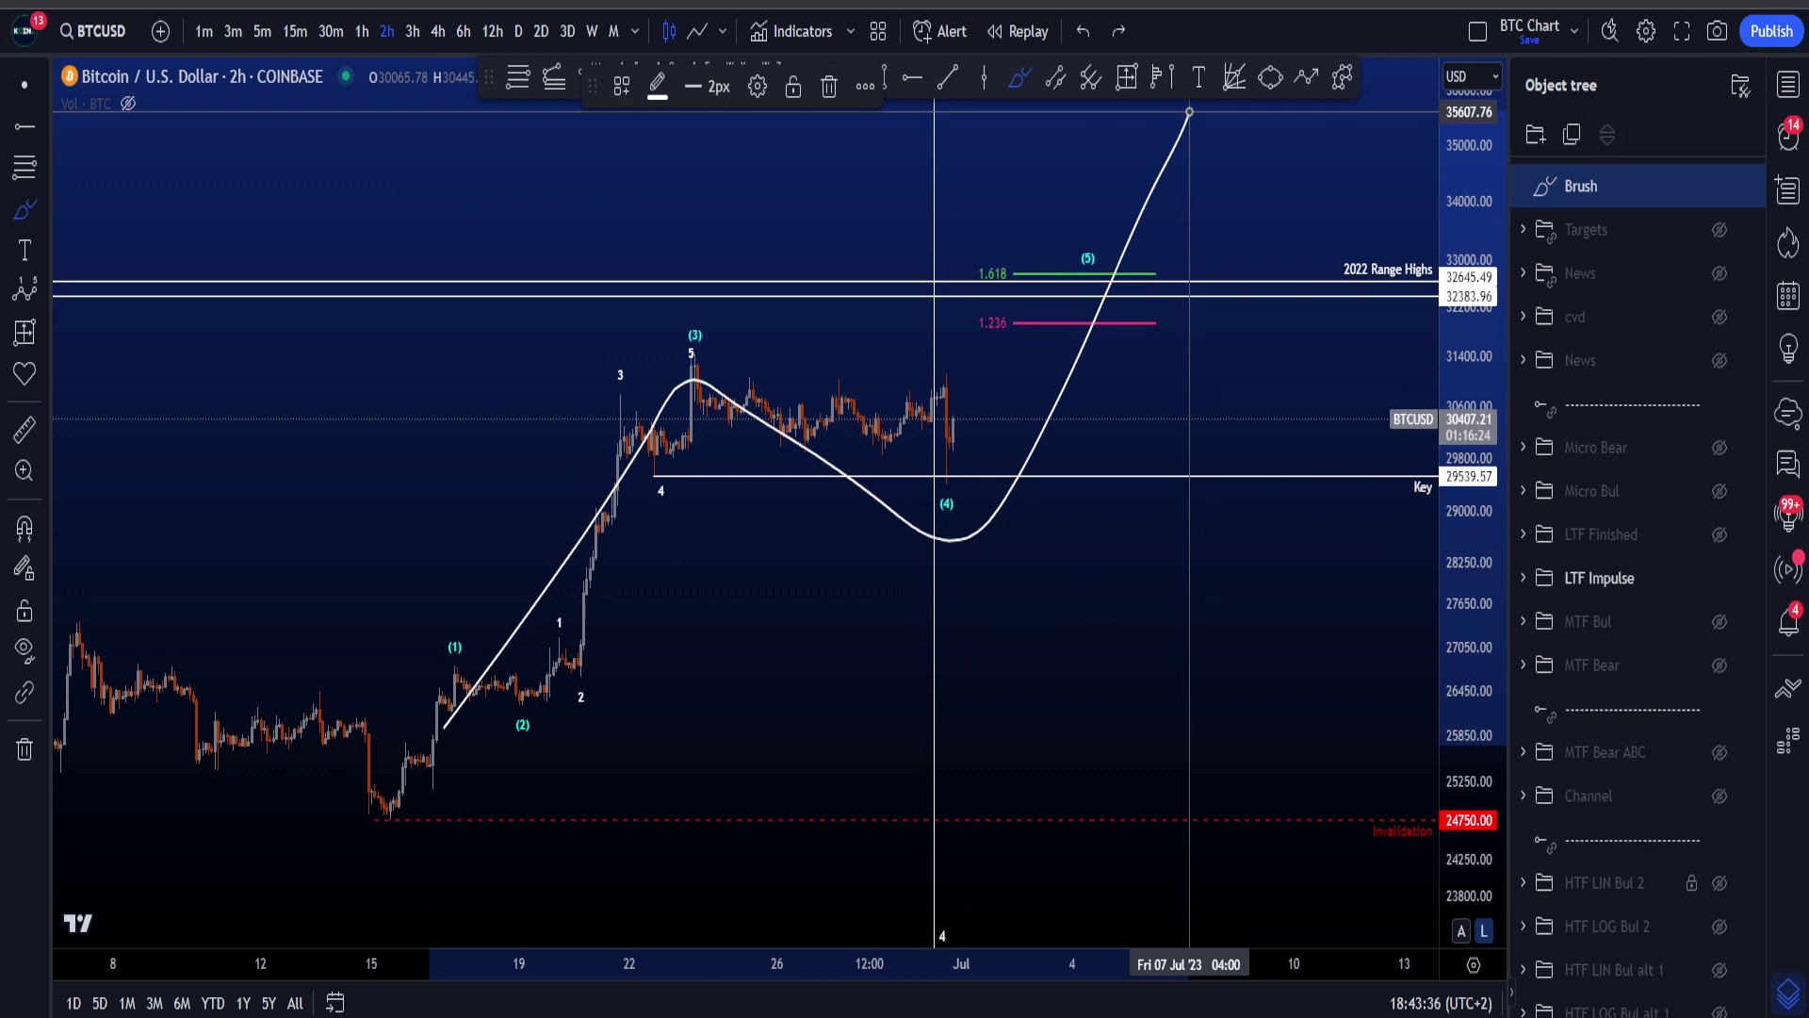
{"action": "key", "text": "ctrl+z"}
{"action": "mouse_move", "coordinate": [749, 344]}
{"action": "left_mouse_down"}
{"action": "mouse_move", "coordinate": [961, 403]}
{"action": "mouse_move", "coordinate": [1048, 629]}
{"action": "left_mouse_up"}
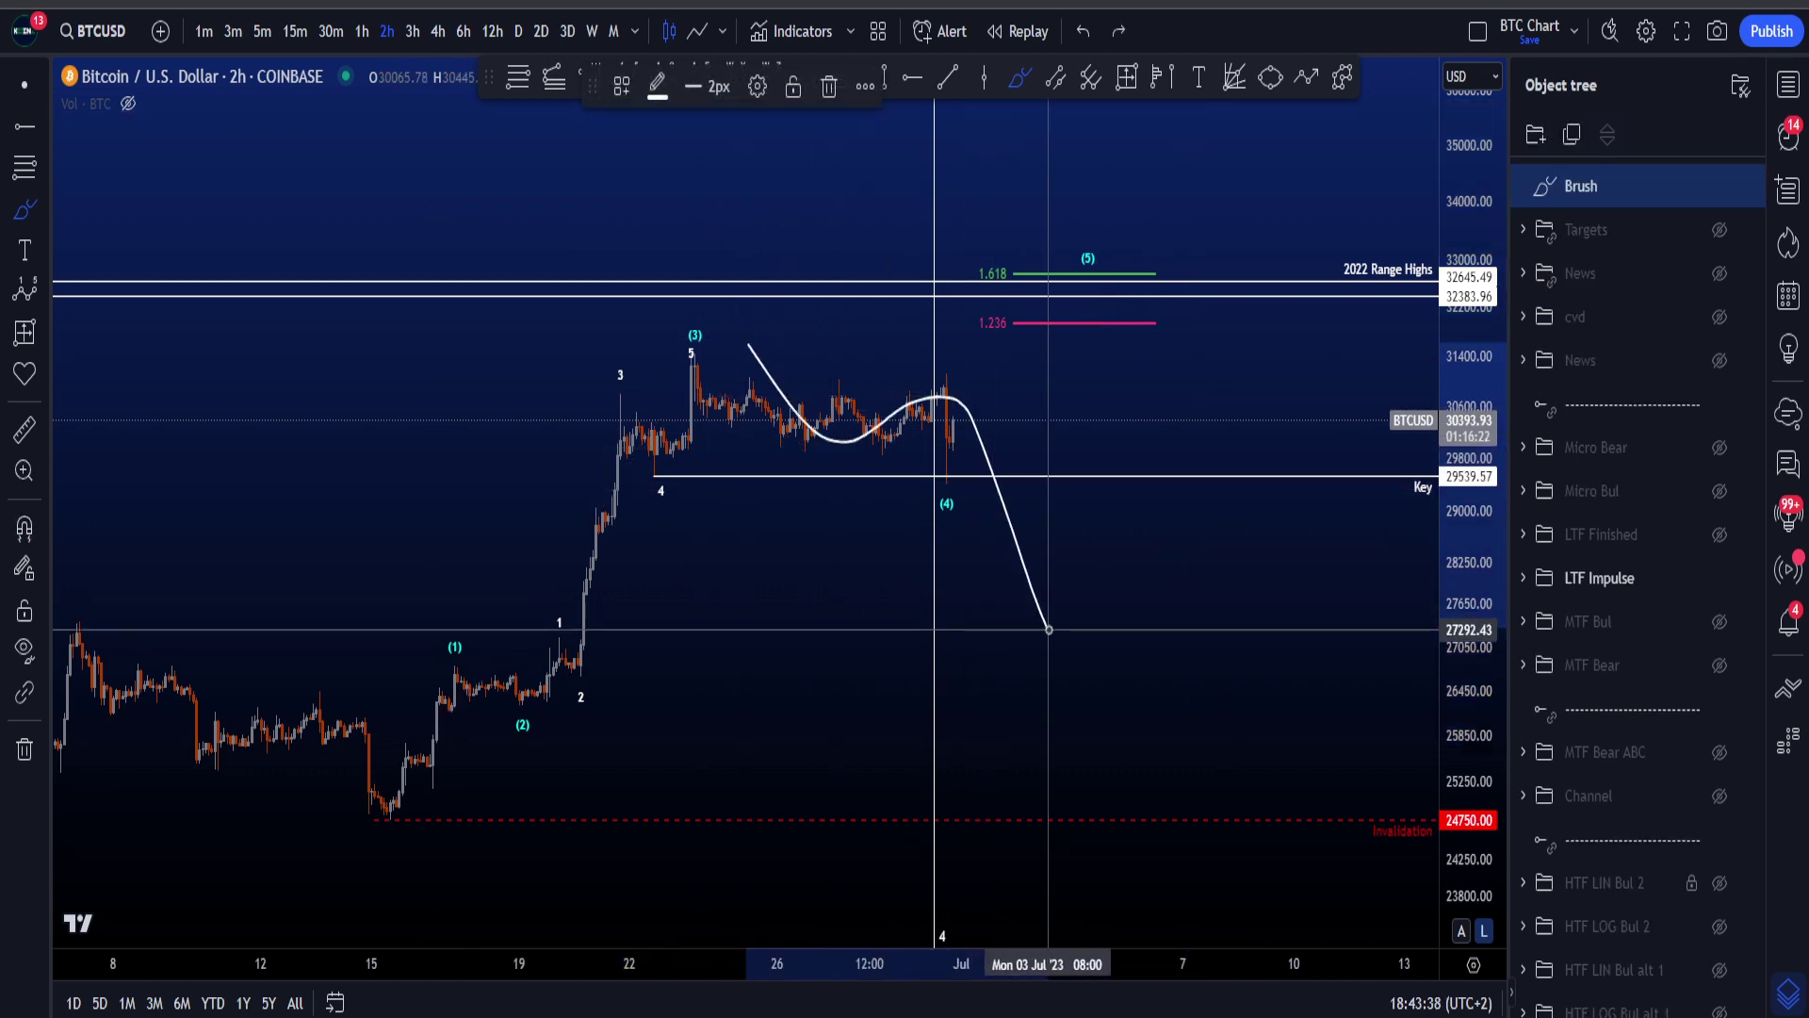
{"action": "key", "text": "ctrl+z"}
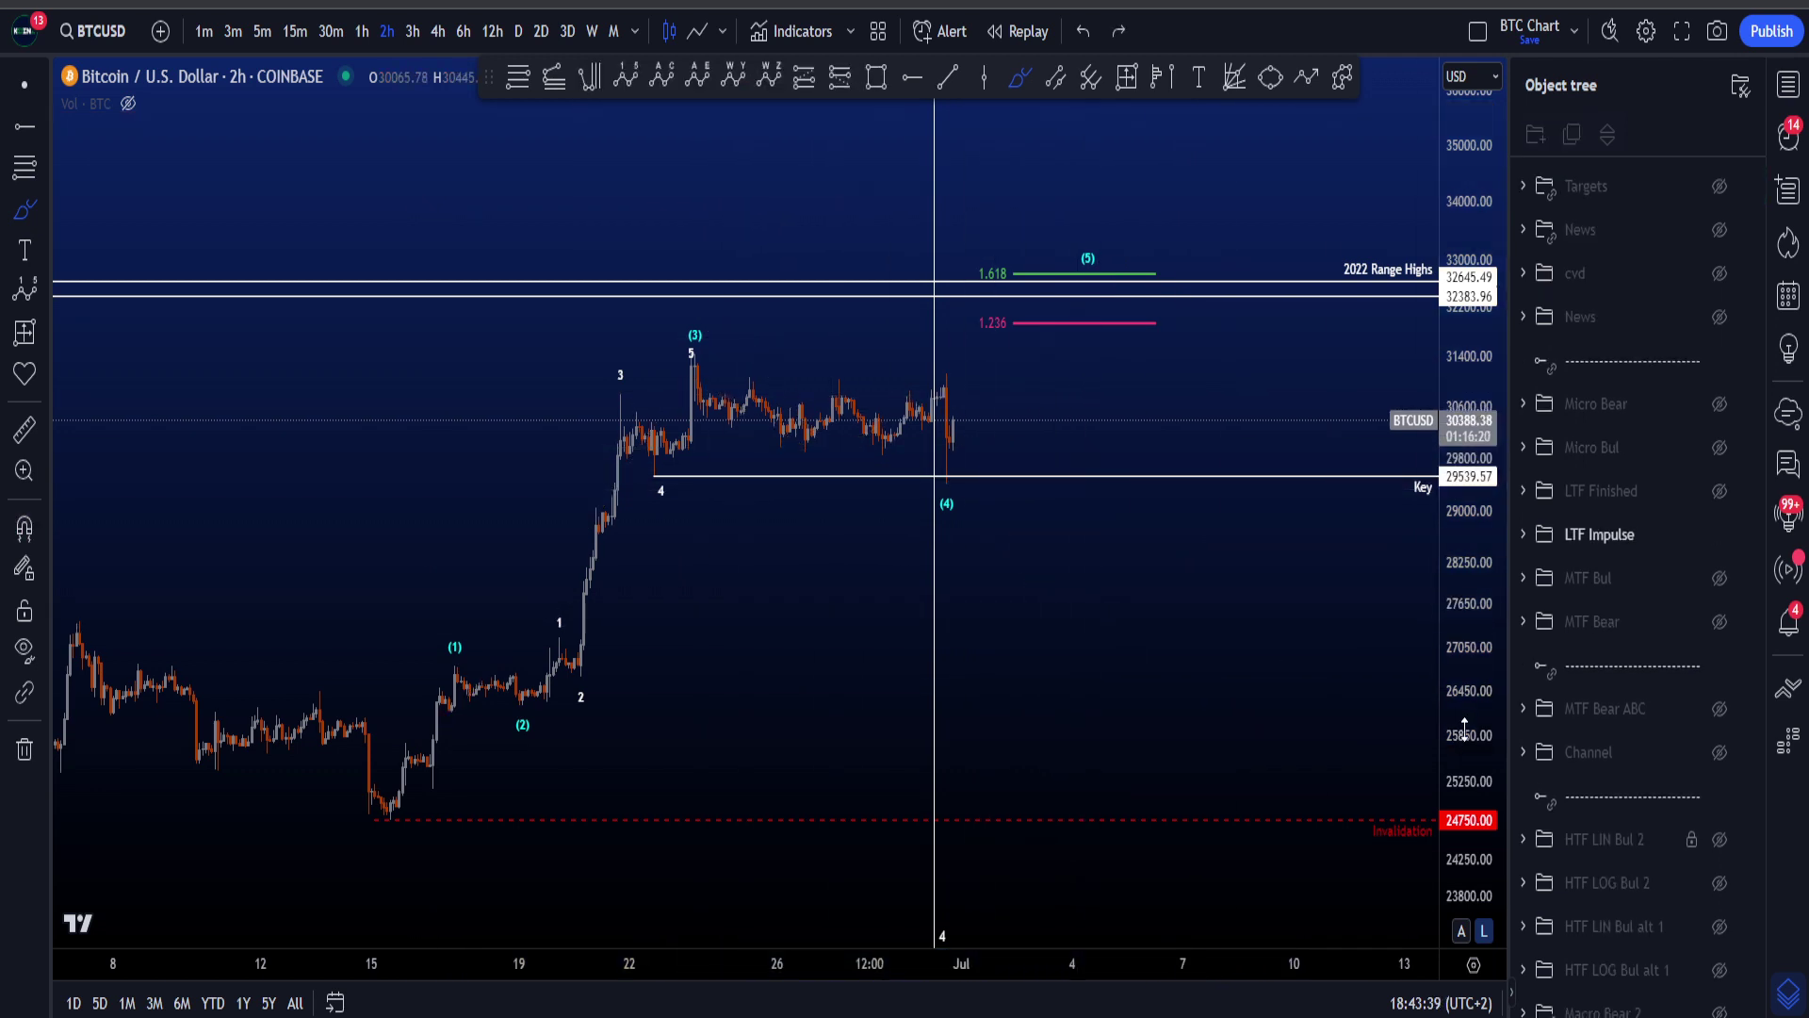
- Trace the whole impulse from the mid-June low toward wave (5) and circle the wave (4) label, undoing both strokes
{"action": "left_click_drag", "start_coordinate": [1465, 731], "coordinate": [1467, 674]}
{"action": "mouse_move", "coordinate": [378, 832]}
{"action": "left_mouse_down"}
{"action": "mouse_move", "coordinate": [482, 631]}
{"action": "mouse_move", "coordinate": [693, 325]}
{"action": "mouse_move", "coordinate": [970, 441]}
{"action": "mouse_move", "coordinate": [1051, 267]}
{"action": "left_mouse_up"}
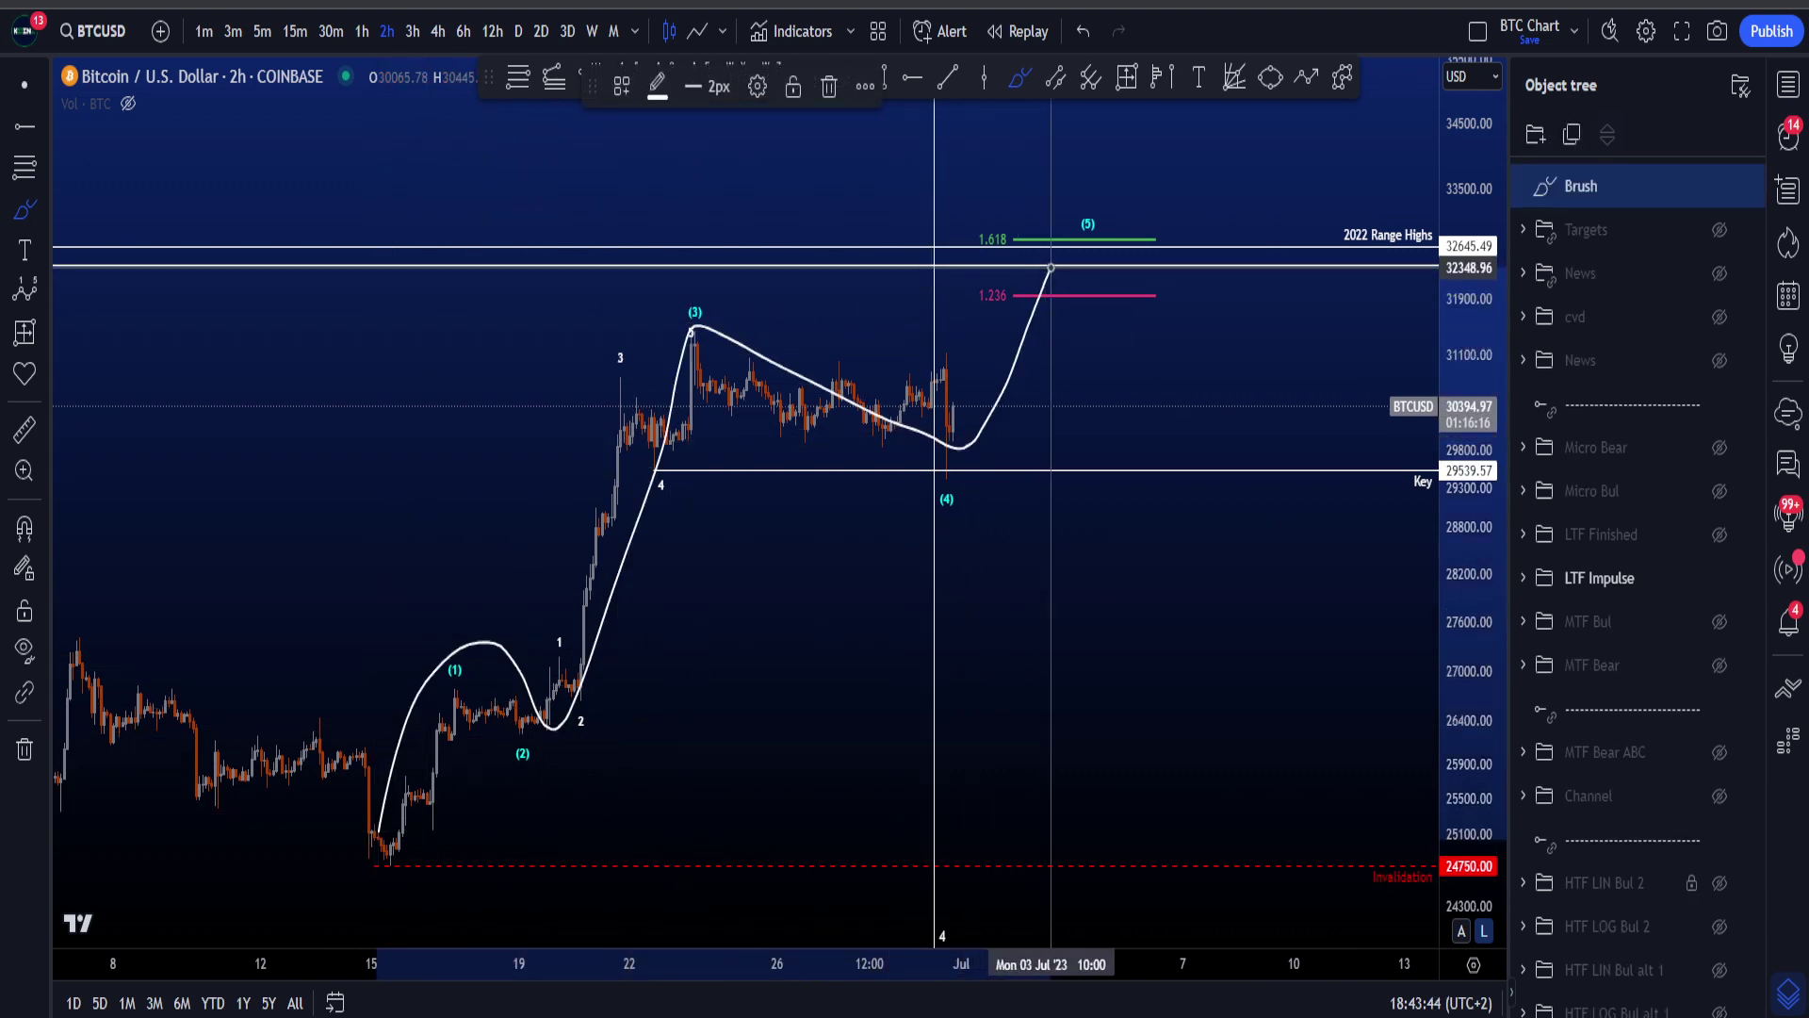
{"action": "key", "text": "ctrl+z"}
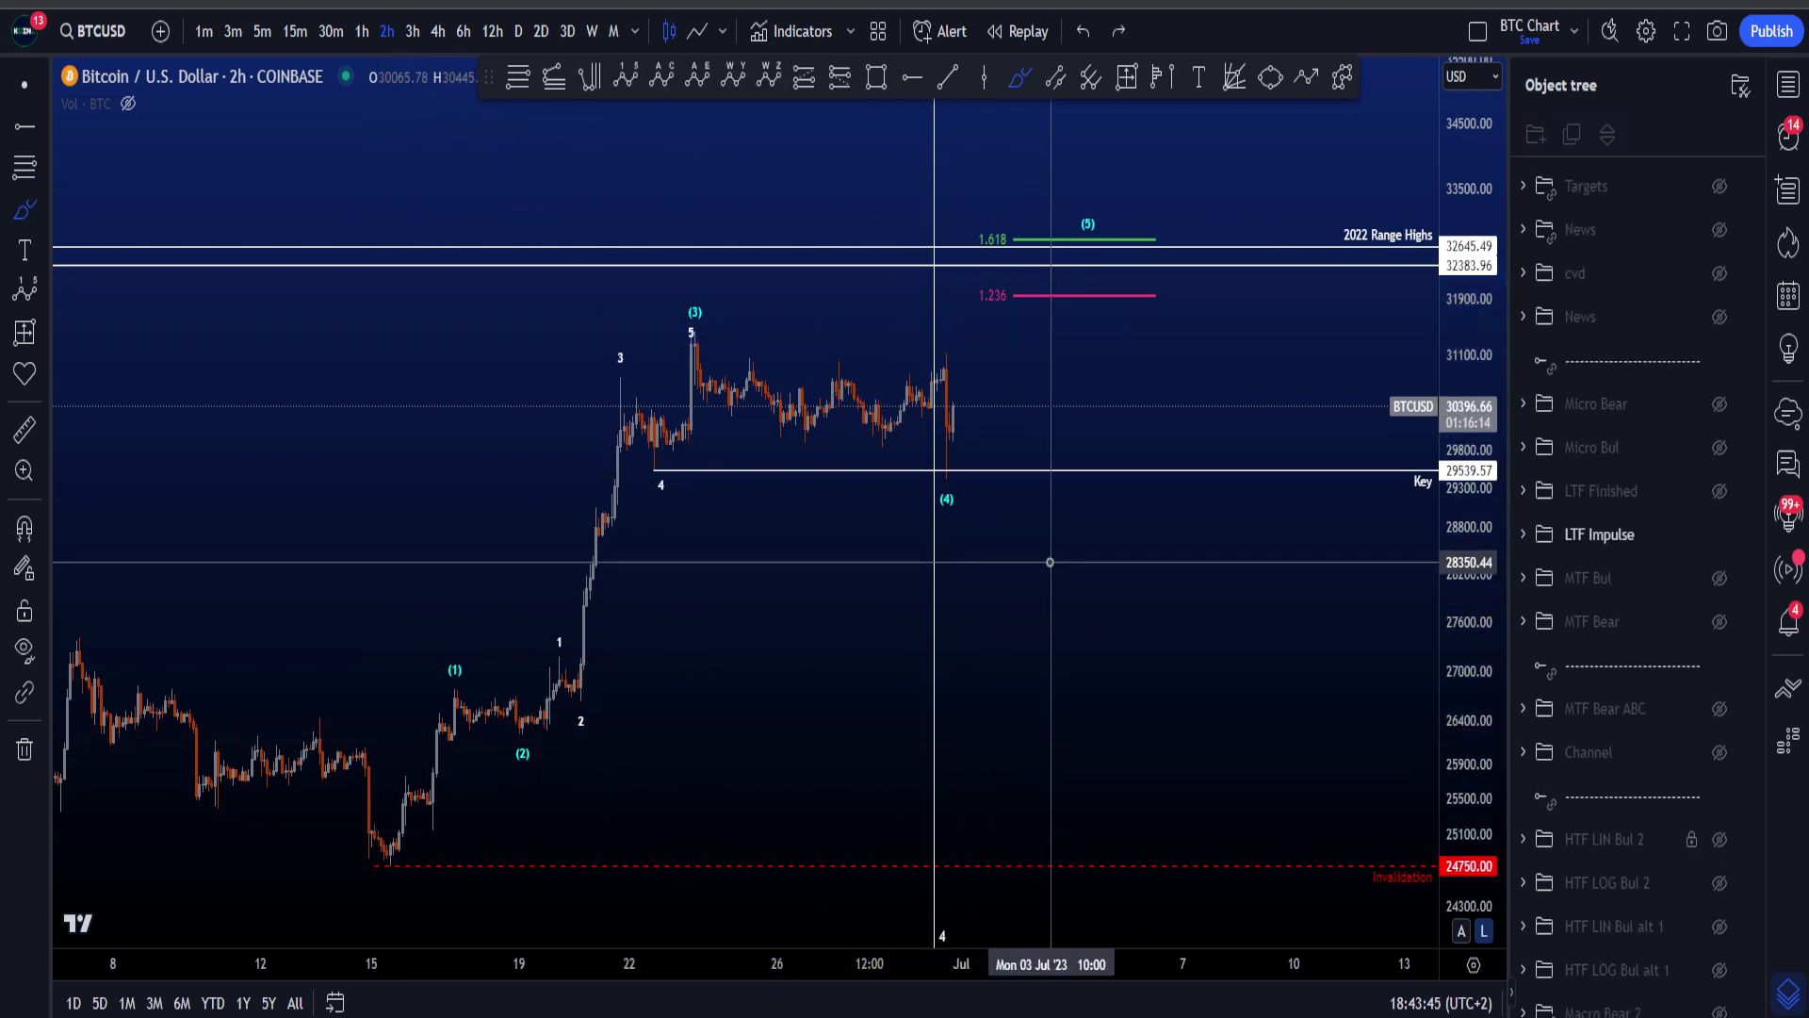
{"action": "mouse_move", "coordinate": [957, 478]}
{"action": "left_mouse_down"}
{"action": "mouse_move", "coordinate": [914, 504]}
{"action": "mouse_move", "coordinate": [963, 479]}
{"action": "left_mouse_up"}
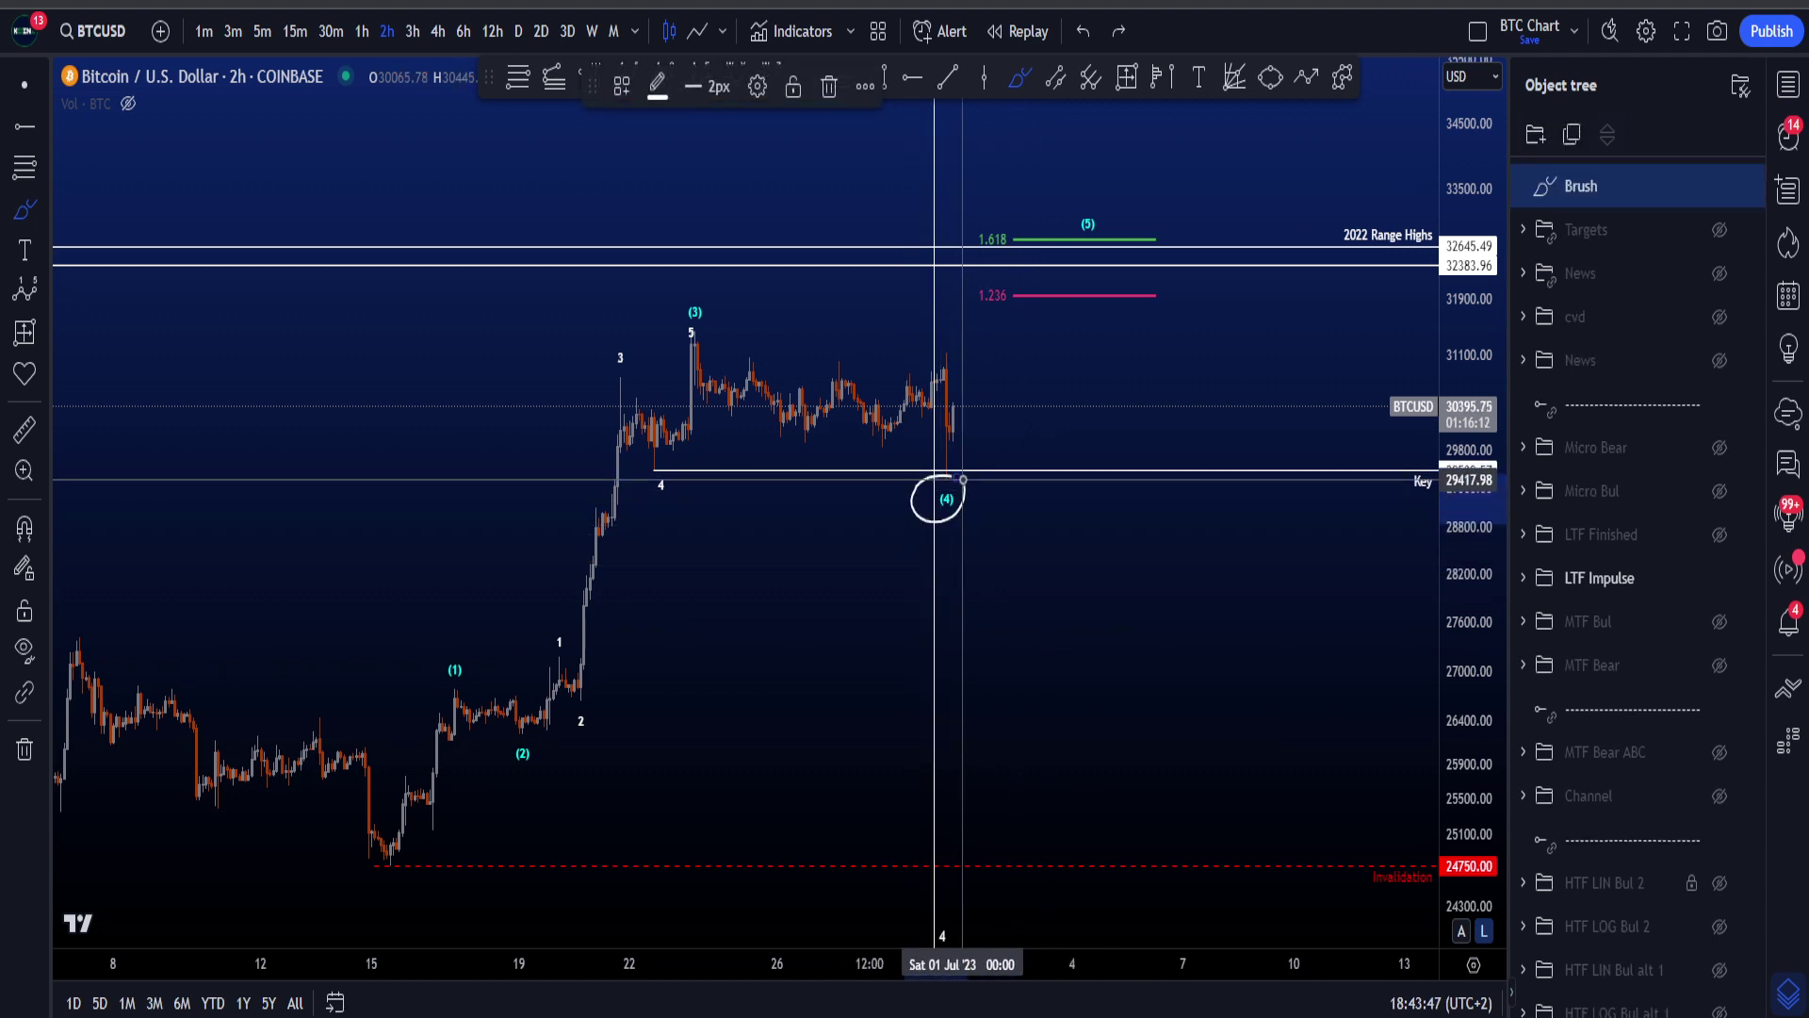
{"action": "key", "text": "ctrl+z"}
- Brush steep vertical strokes at the 28 June candles and trace waves (1) through (3), undoing both marks
{"action": "mouse_move", "coordinate": [868, 403]}
{"action": "left_mouse_down"}
{"action": "mouse_move", "coordinate": [862, 565]}
{"action": "mouse_move", "coordinate": [874, 552]}
{"action": "left_mouse_up"}
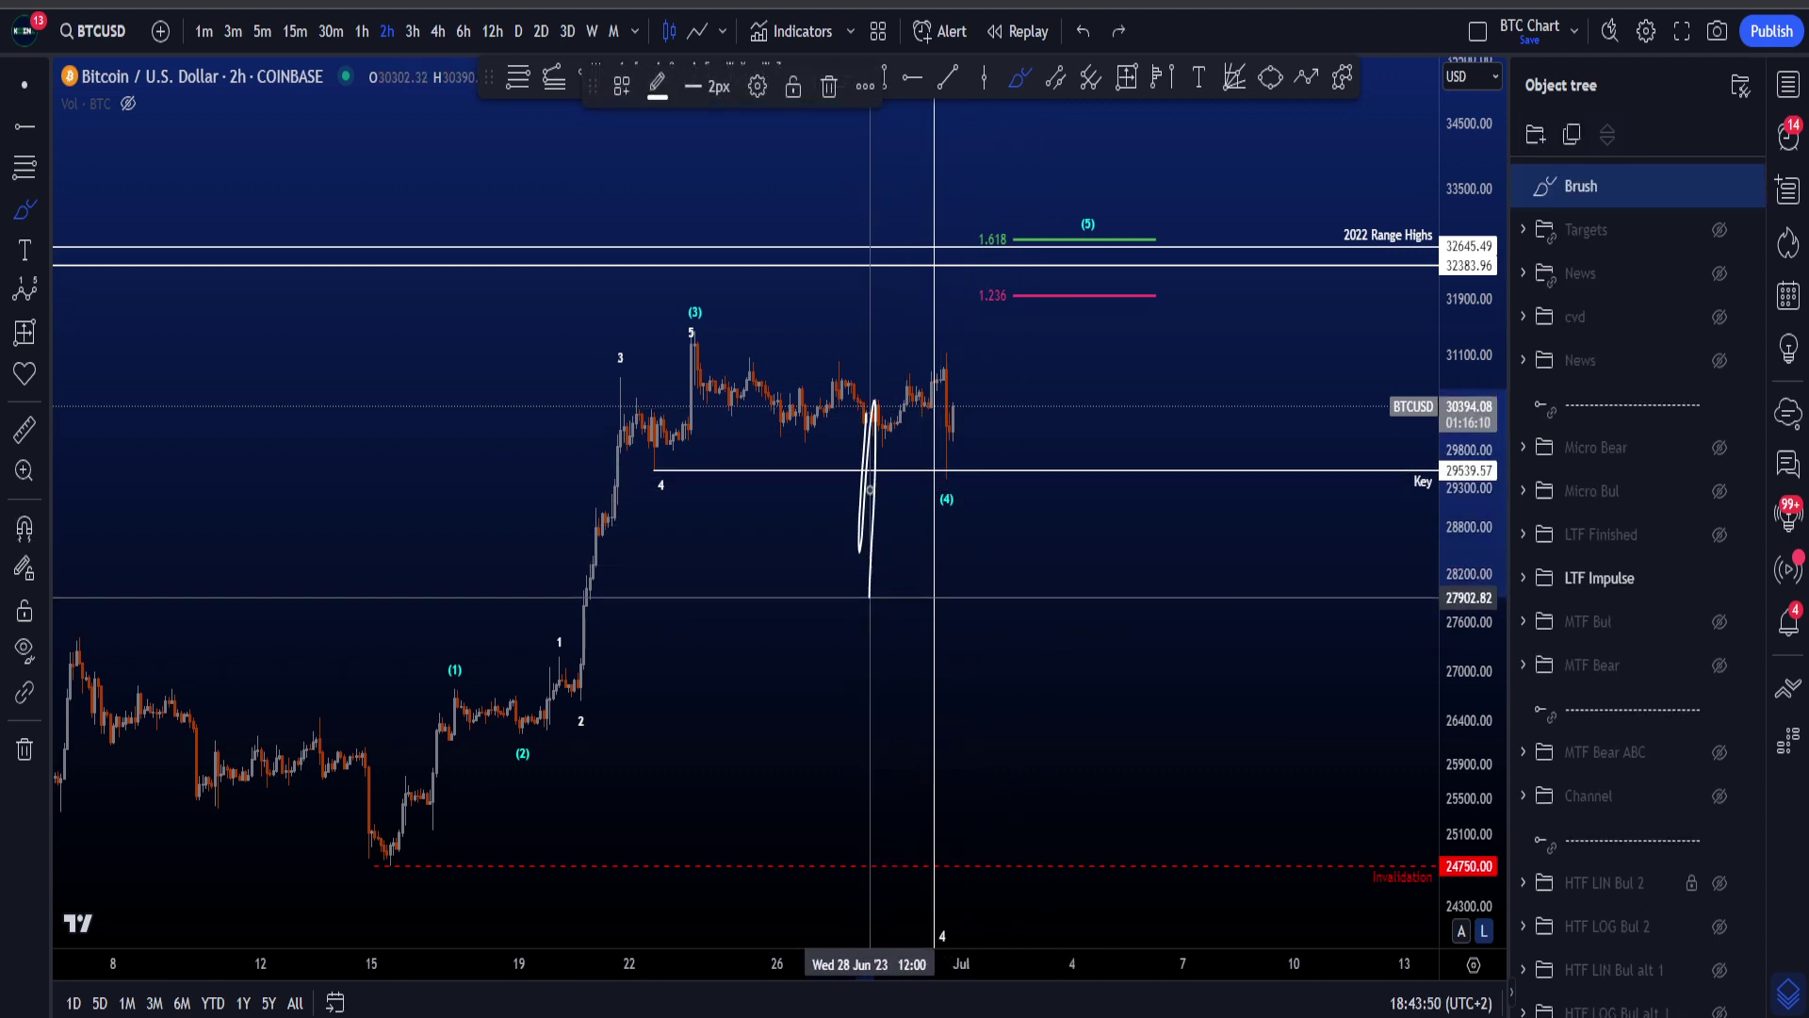
{"action": "key", "text": "ctrl+z"}
{"action": "mouse_move", "coordinate": [455, 653]}
{"action": "left_mouse_down"}
{"action": "mouse_move", "coordinate": [529, 734]}
{"action": "mouse_move", "coordinate": [698, 302]}
{"action": "mouse_move", "coordinate": [747, 328]}
{"action": "left_mouse_up"}
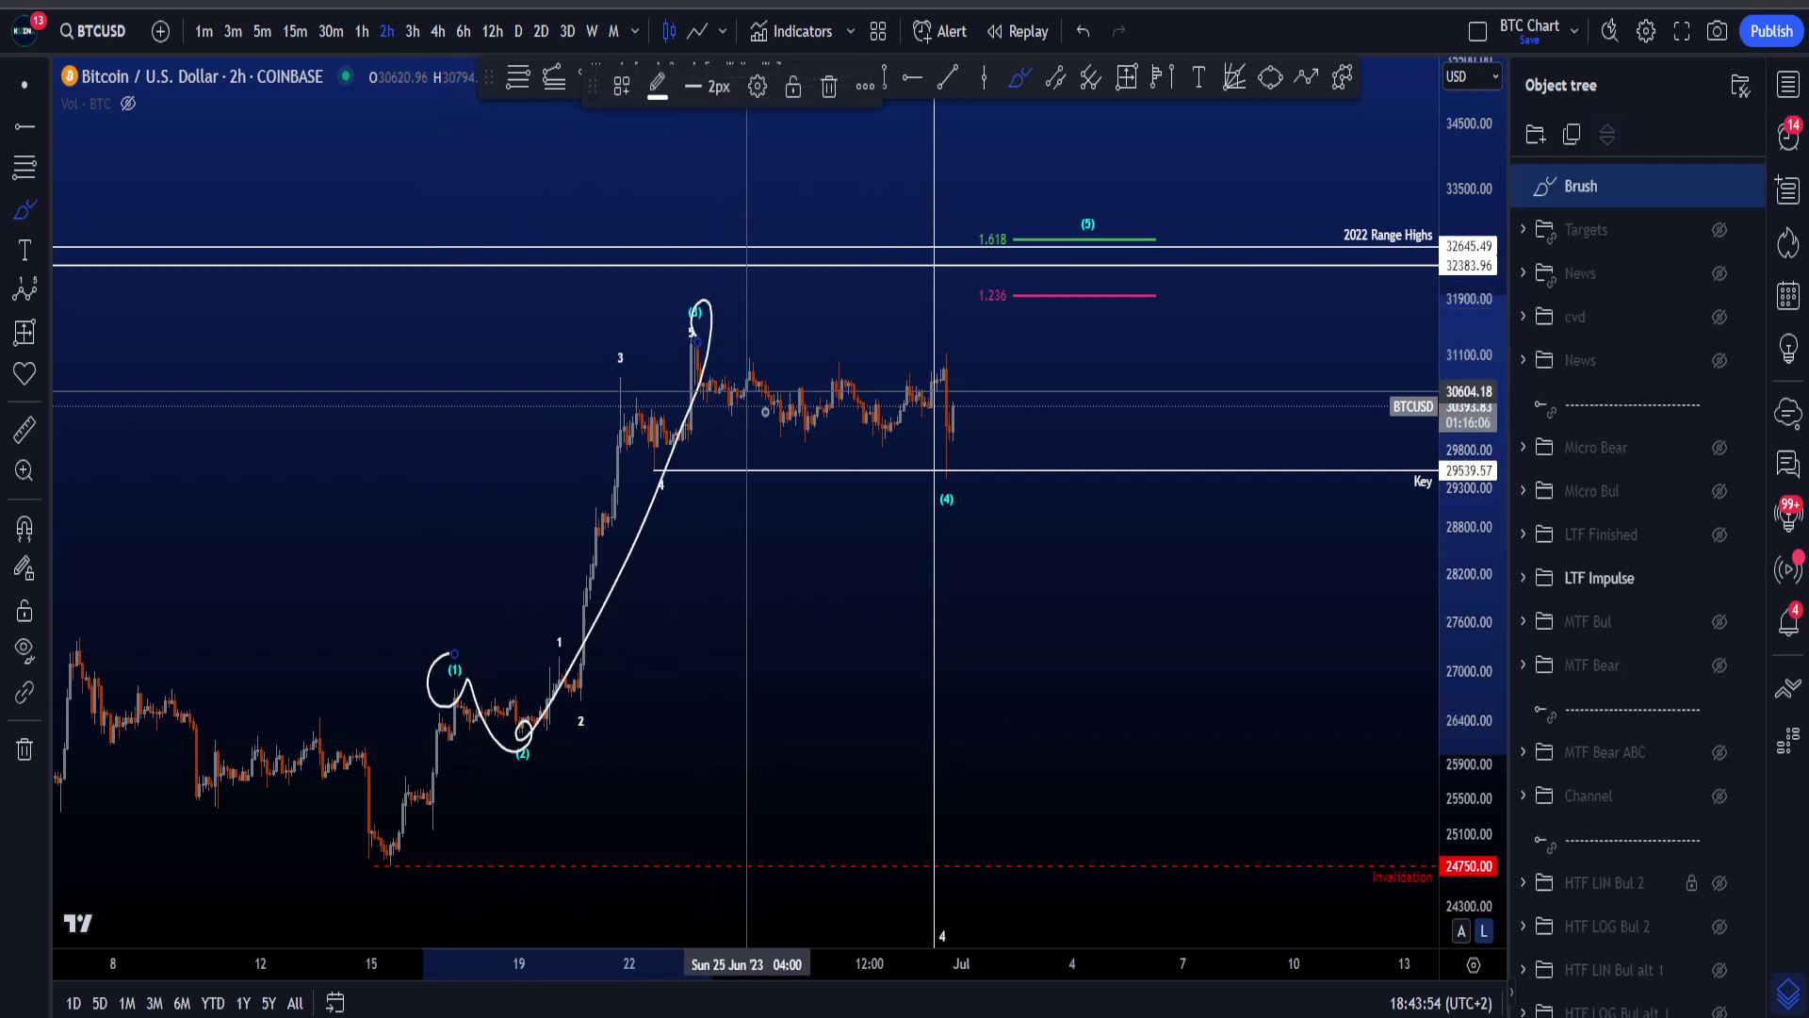
{"action": "key", "text": "ctrl+z"}
- Brush a short vertical mark through the 28 June candles and circle the 4 at the vertical line's foot, undoing both
{"action": "left_click_drag", "start_coordinate": [877, 452], "coordinate": [877, 358]}
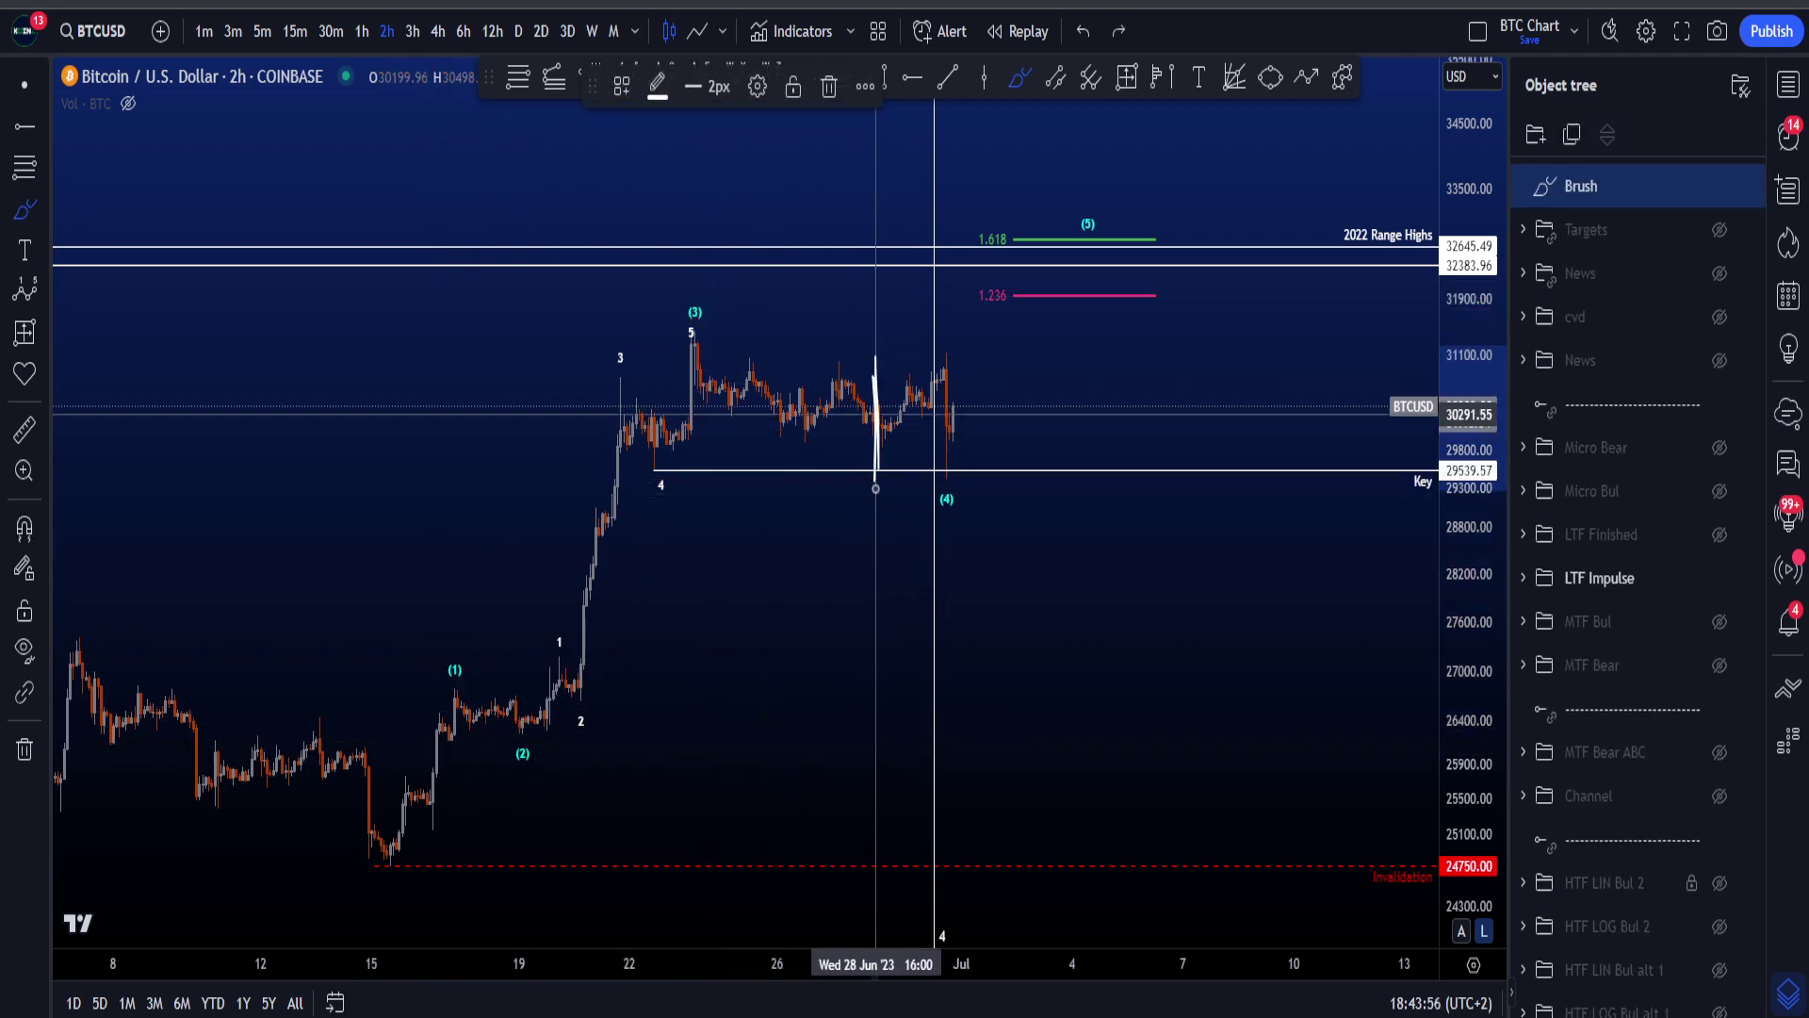
{"action": "key", "text": "ctrl+z"}
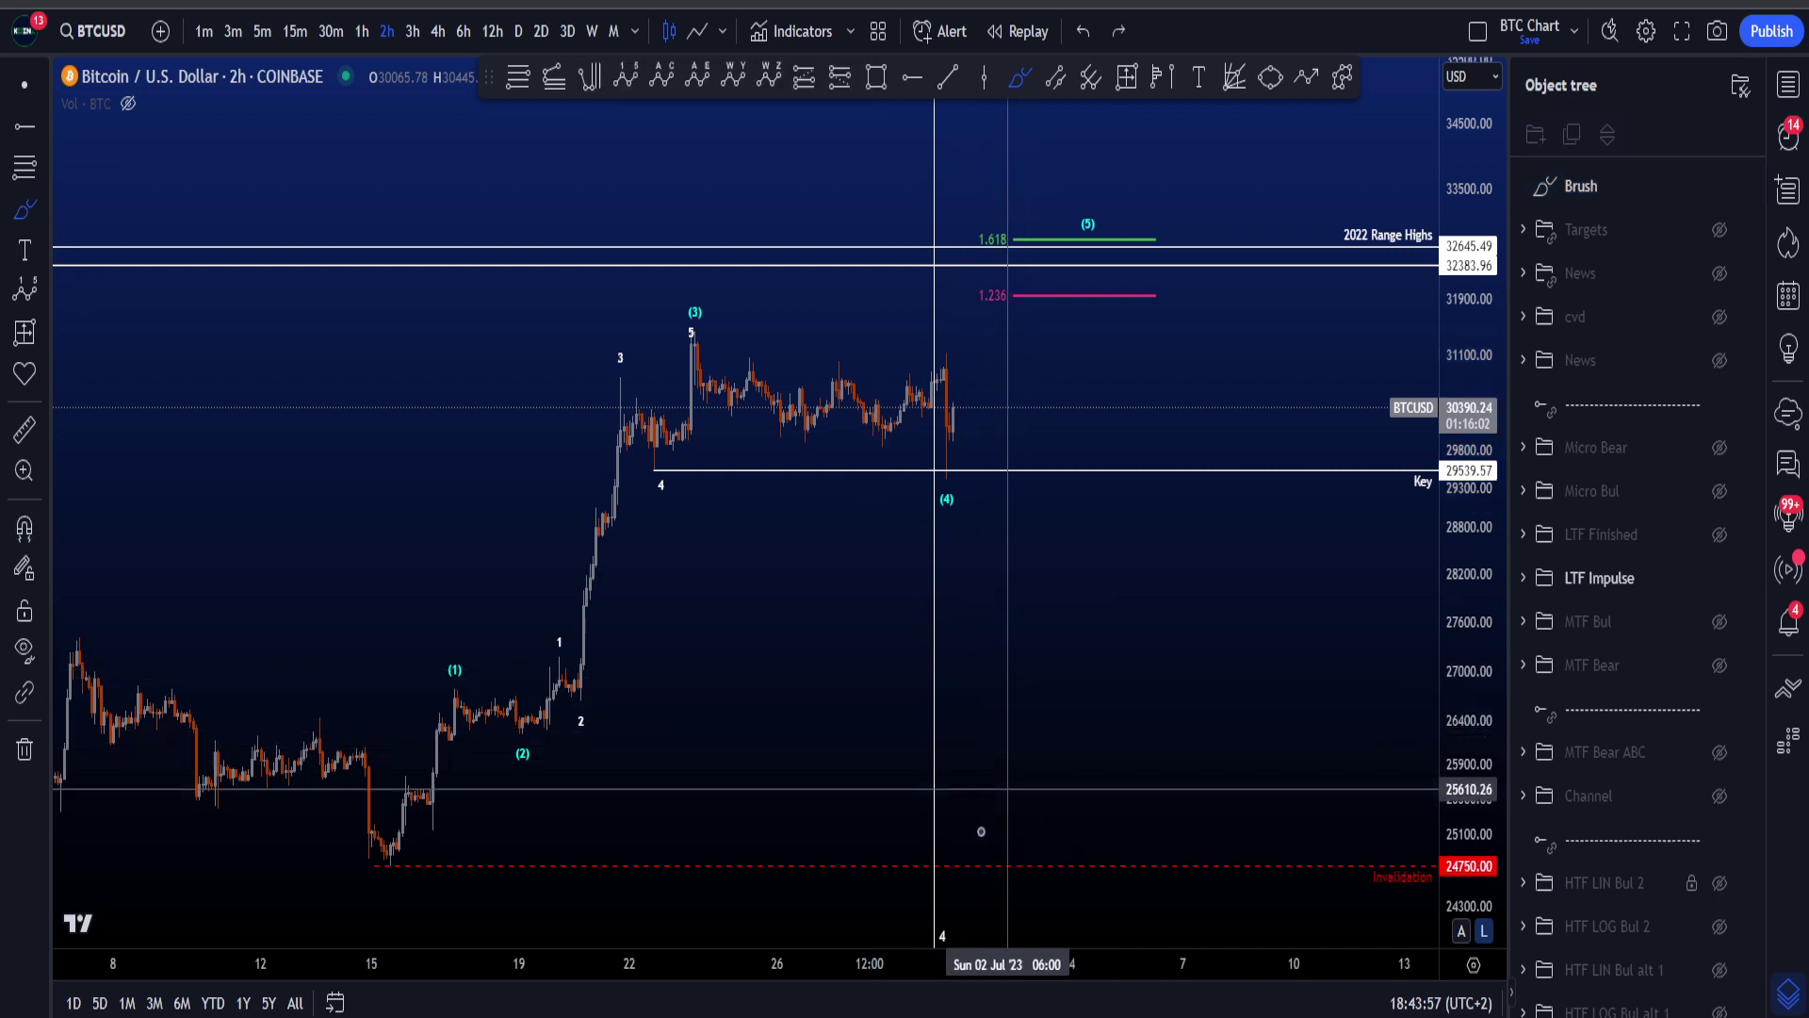
{"action": "mouse_move", "coordinate": [968, 907]}
{"action": "left_mouse_down"}
{"action": "mouse_move", "coordinate": [915, 975]}
{"action": "mouse_move", "coordinate": [956, 892]}
{"action": "left_mouse_up"}
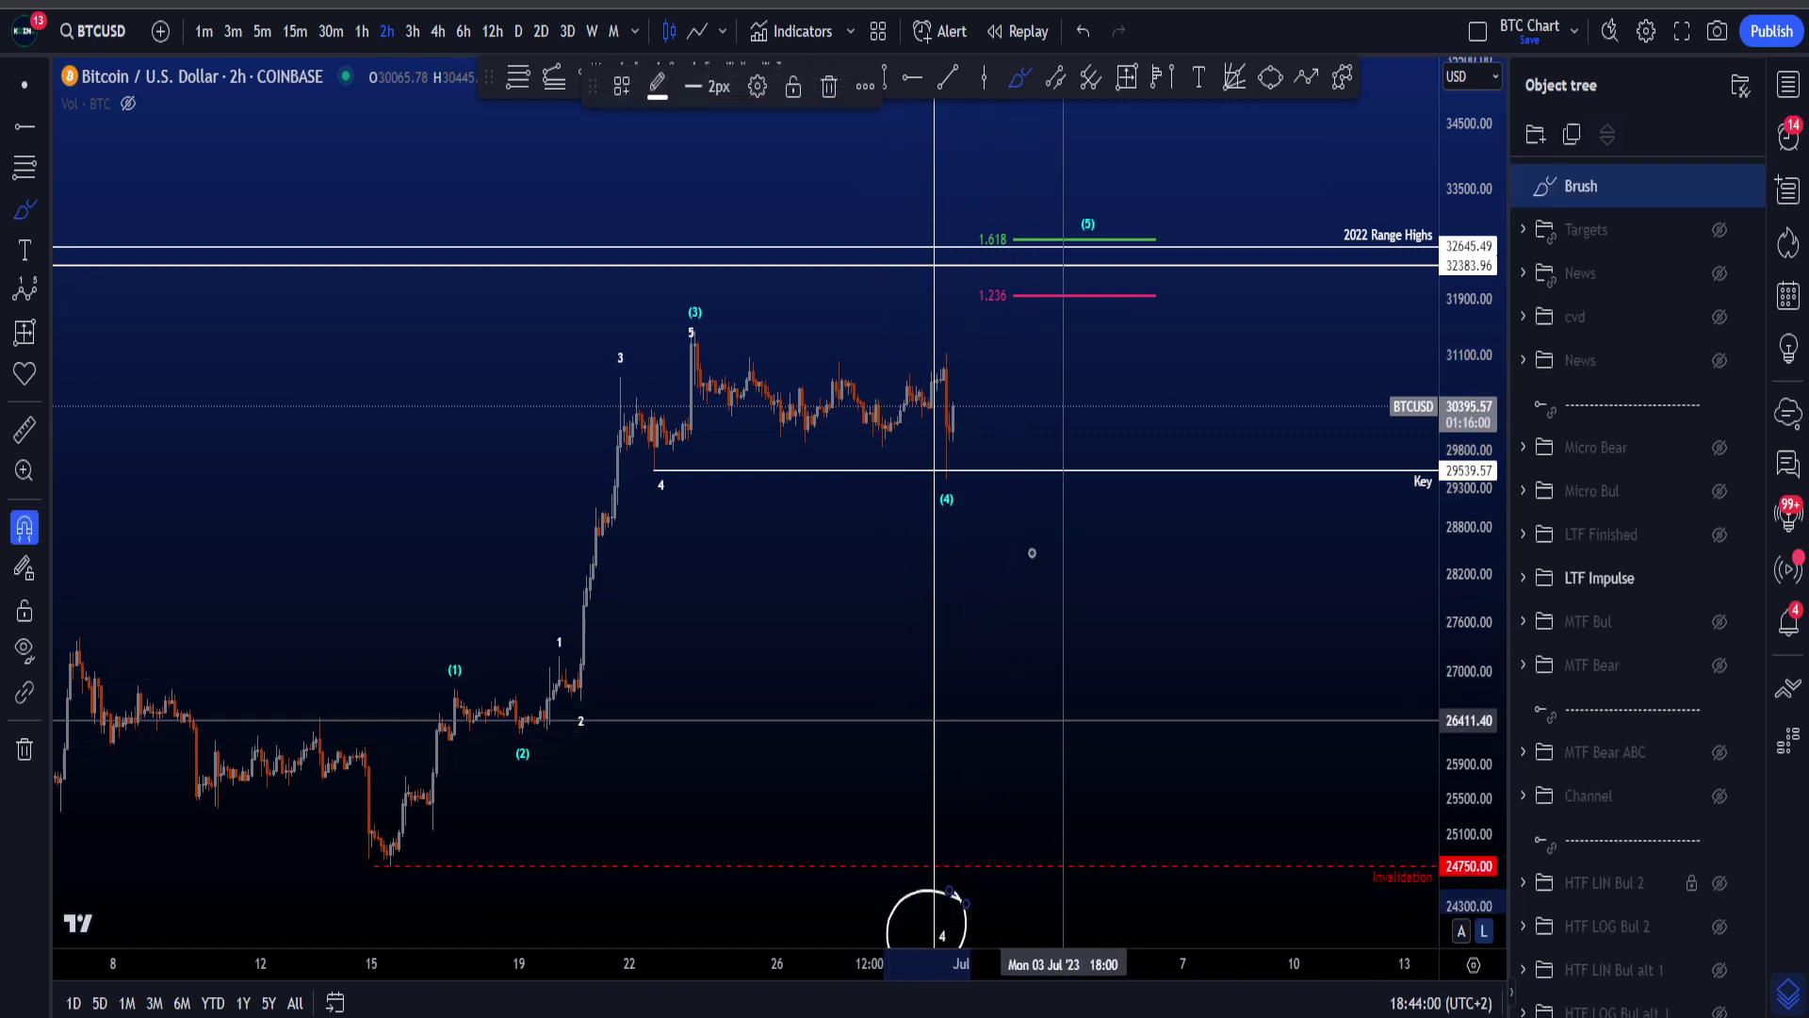
{"action": "key", "text": "ctrl+z"}
- Circle the correction between waves (3) and (4), undo it, and do the same for the correction between waves (1) and (2)
{"action": "mouse_move", "coordinate": [689, 331]}
{"action": "left_mouse_down"}
{"action": "mouse_move", "coordinate": [942, 354]}
{"action": "mouse_move", "coordinate": [909, 527]}
{"action": "mouse_move", "coordinate": [693, 325]}
{"action": "mouse_move", "coordinate": [766, 321]}
{"action": "left_mouse_up"}
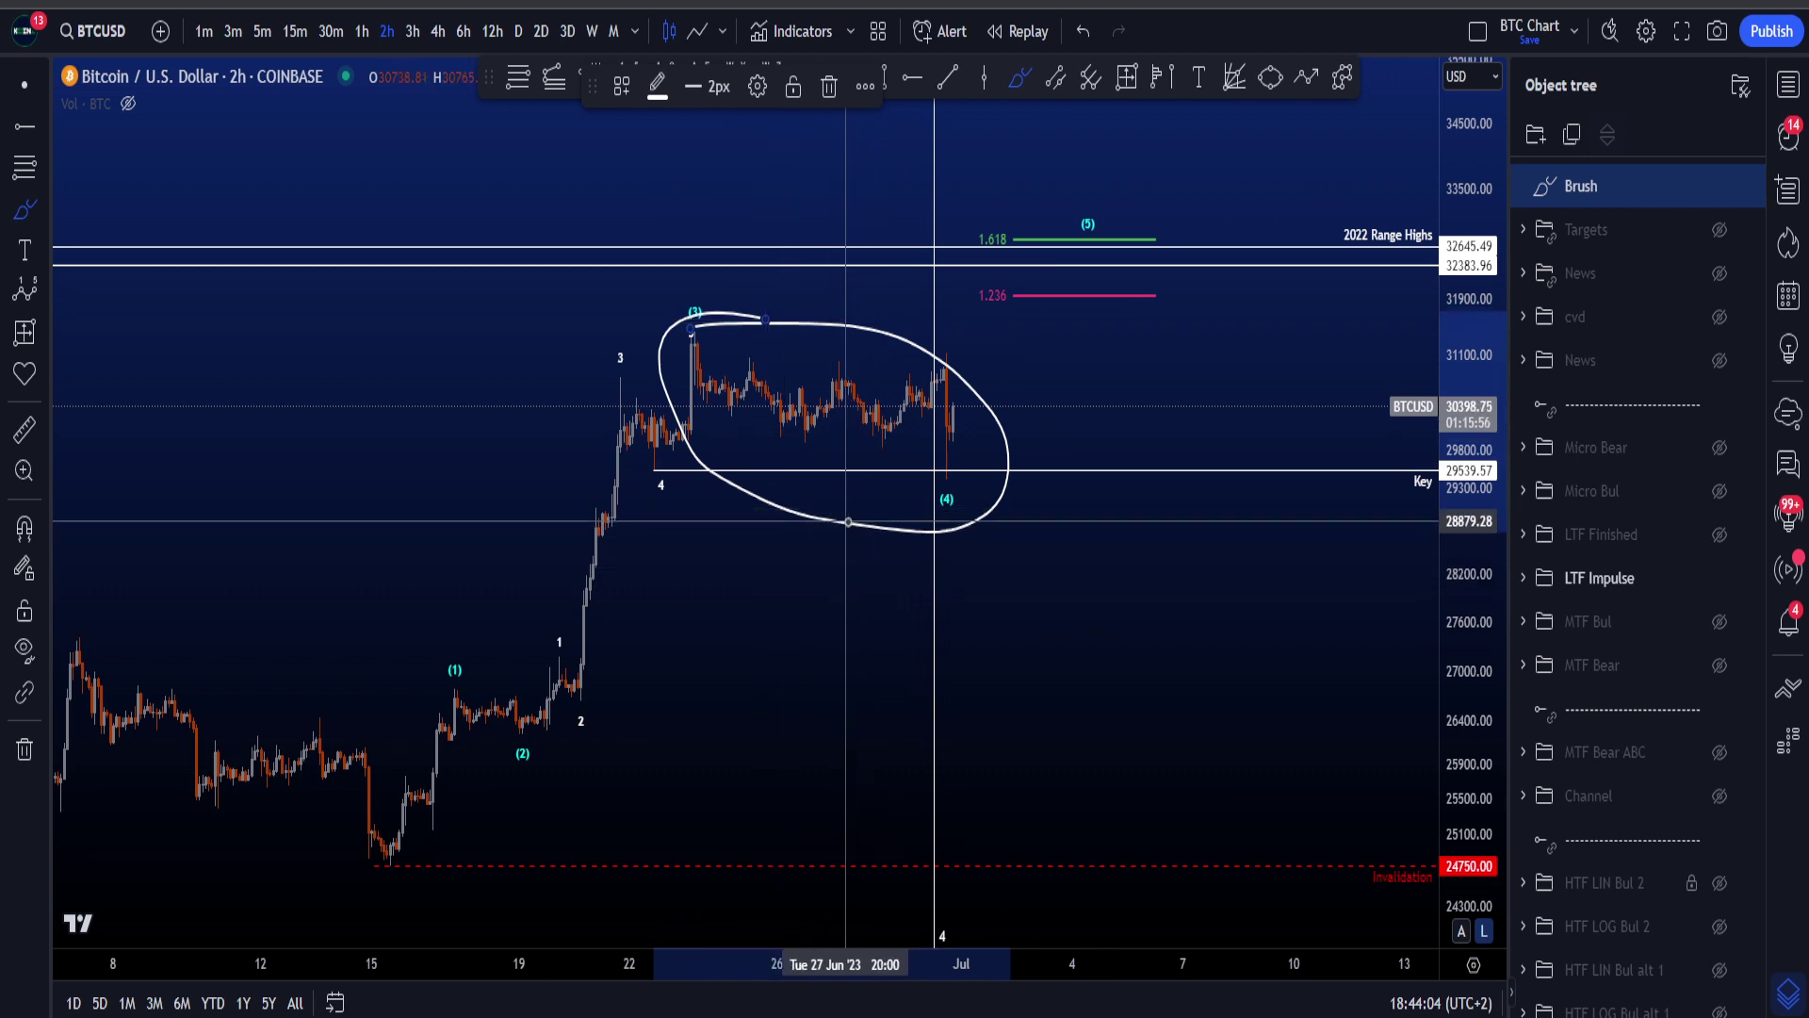
{"action": "key", "text": "ctrl+z"}
{"action": "mouse_move", "coordinate": [450, 667]}
{"action": "left_mouse_down"}
{"action": "mouse_move", "coordinate": [523, 671]}
{"action": "mouse_move", "coordinate": [434, 702]}
{"action": "mouse_move", "coordinate": [510, 683]}
{"action": "left_mouse_up"}
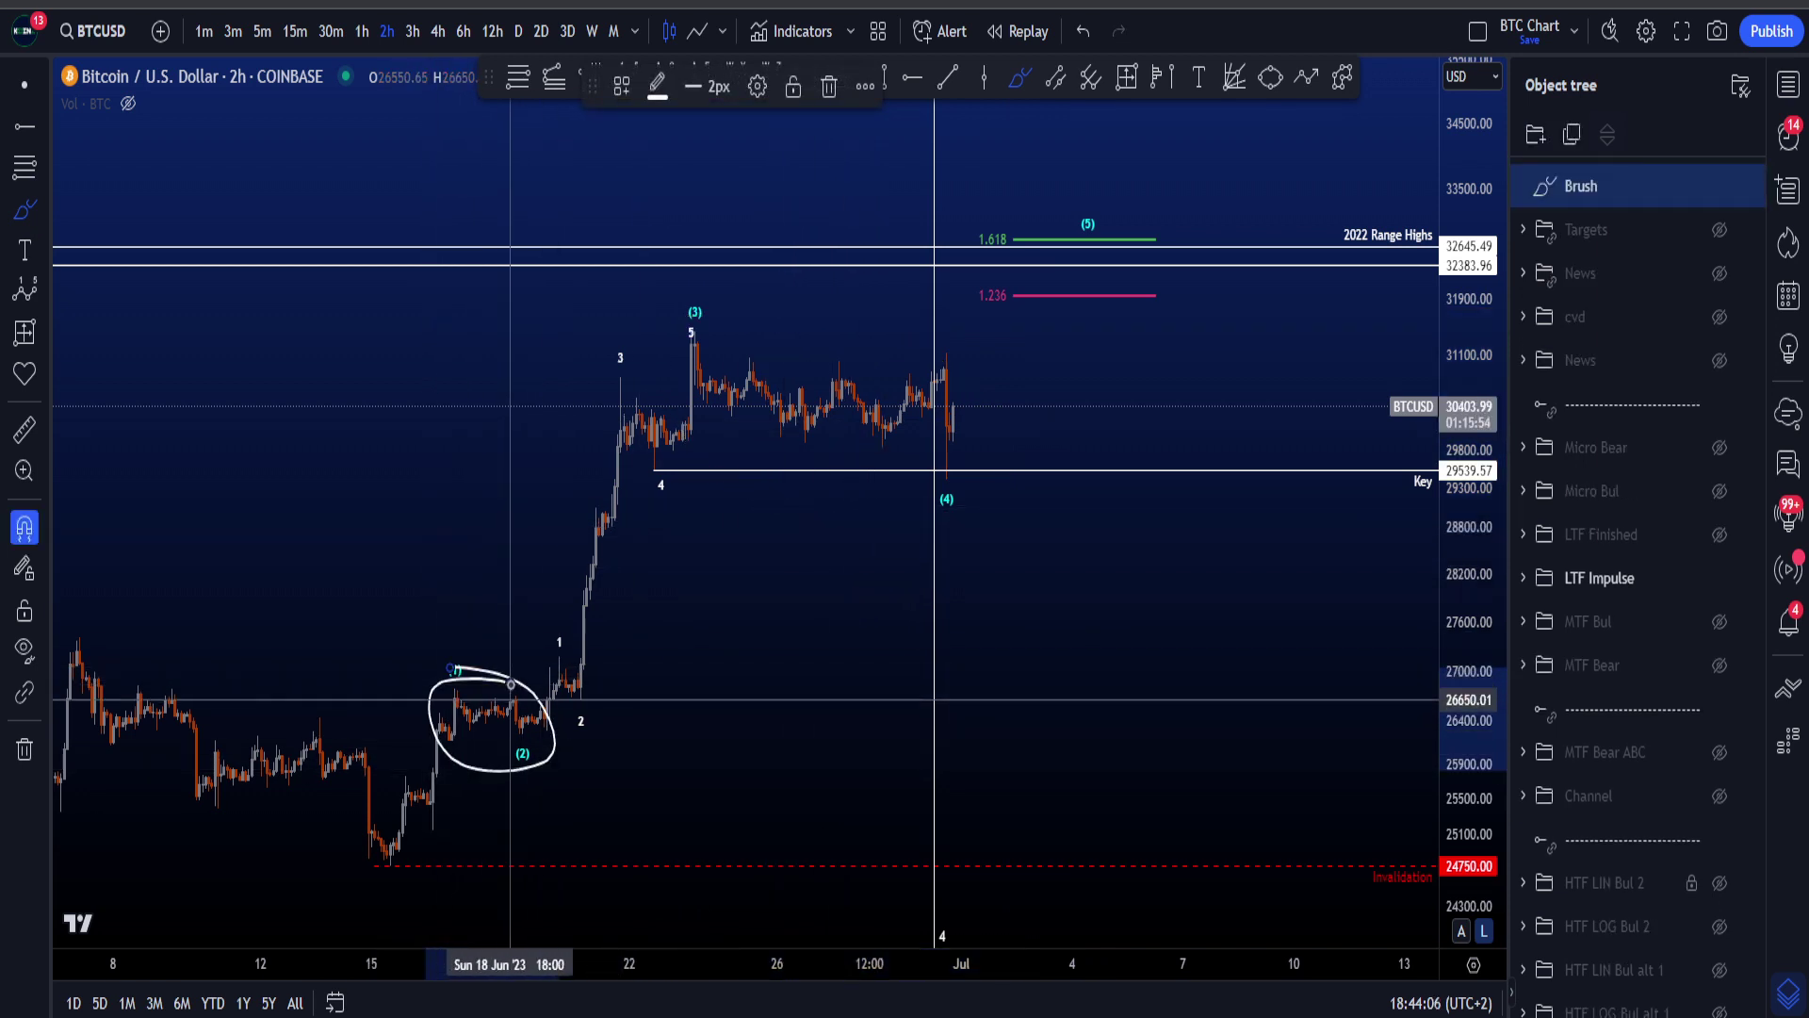
{"action": "key", "text": "ctrl+z"}
- Circle the sideways range between waves (3) and (4) once more and undo the stroke
{"action": "left_click", "coordinate": [26, 89]}
{"action": "left_click_drag", "start_coordinate": [1240, 611], "coordinate": [1193, 621]}
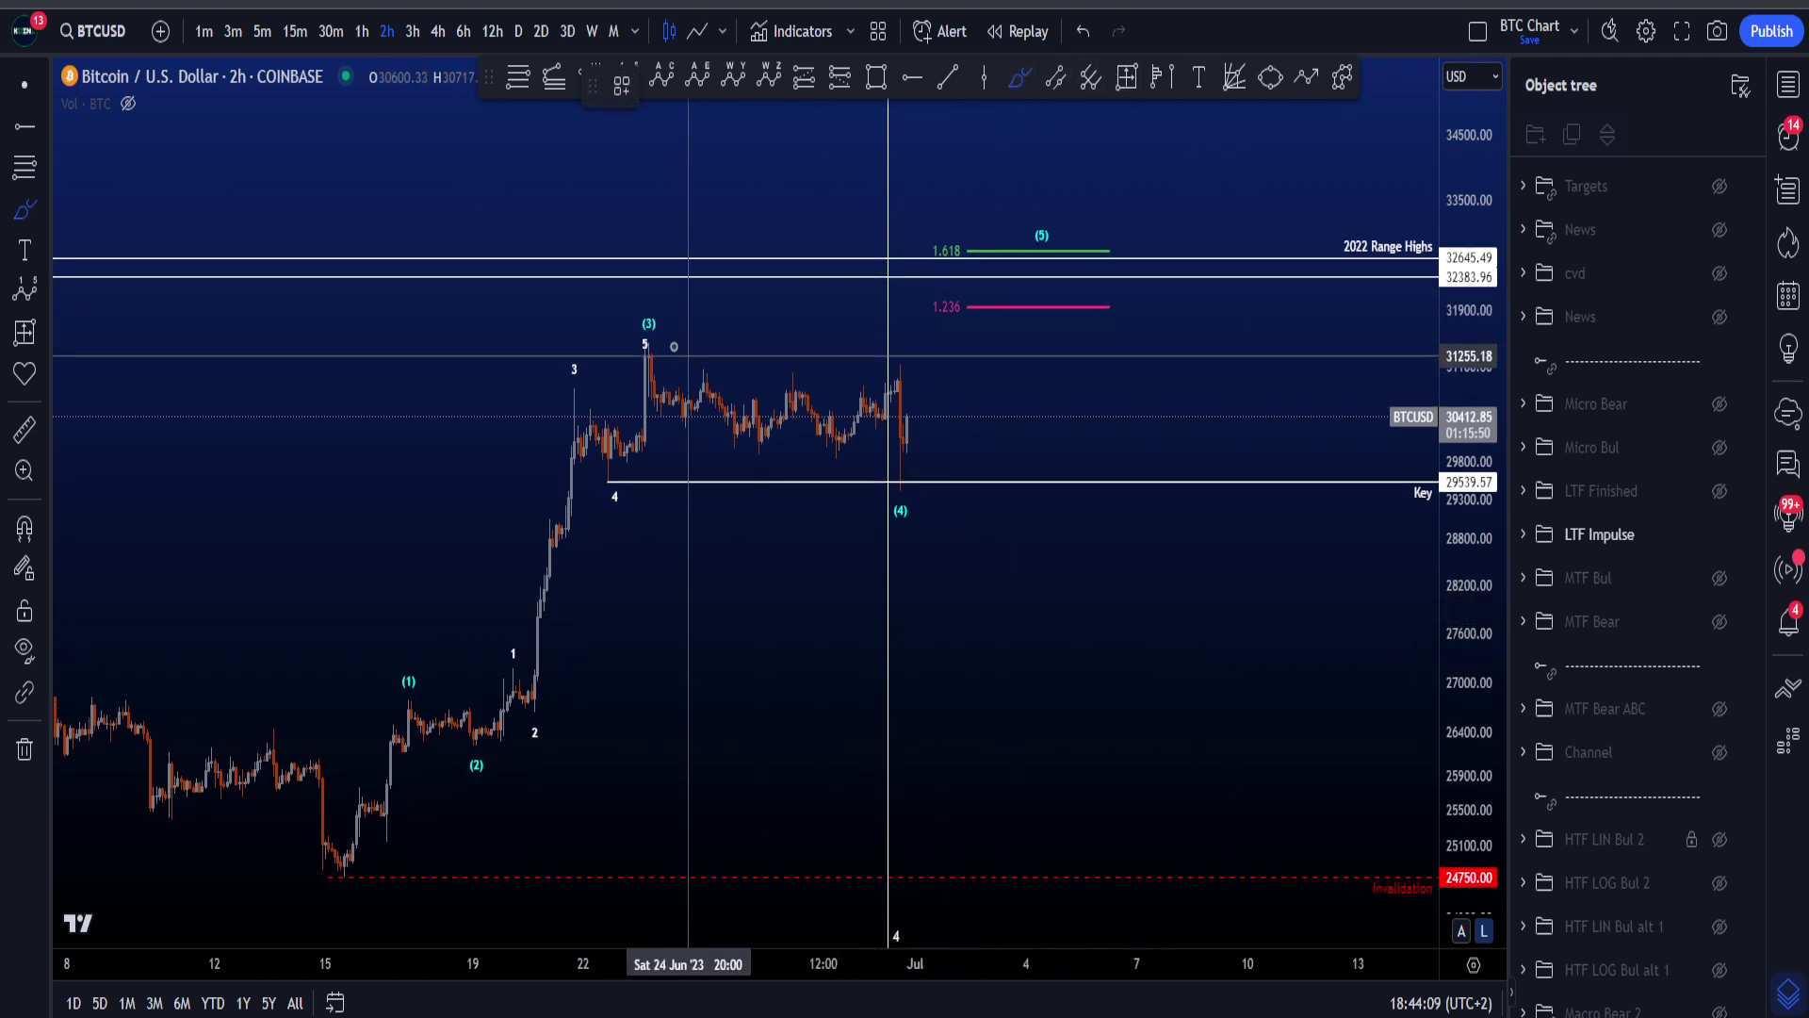
{"action": "mouse_move", "coordinate": [646, 320]}
{"action": "left_mouse_down"}
{"action": "mouse_move", "coordinate": [840, 542]}
{"action": "mouse_move", "coordinate": [728, 333]}
{"action": "left_mouse_up"}
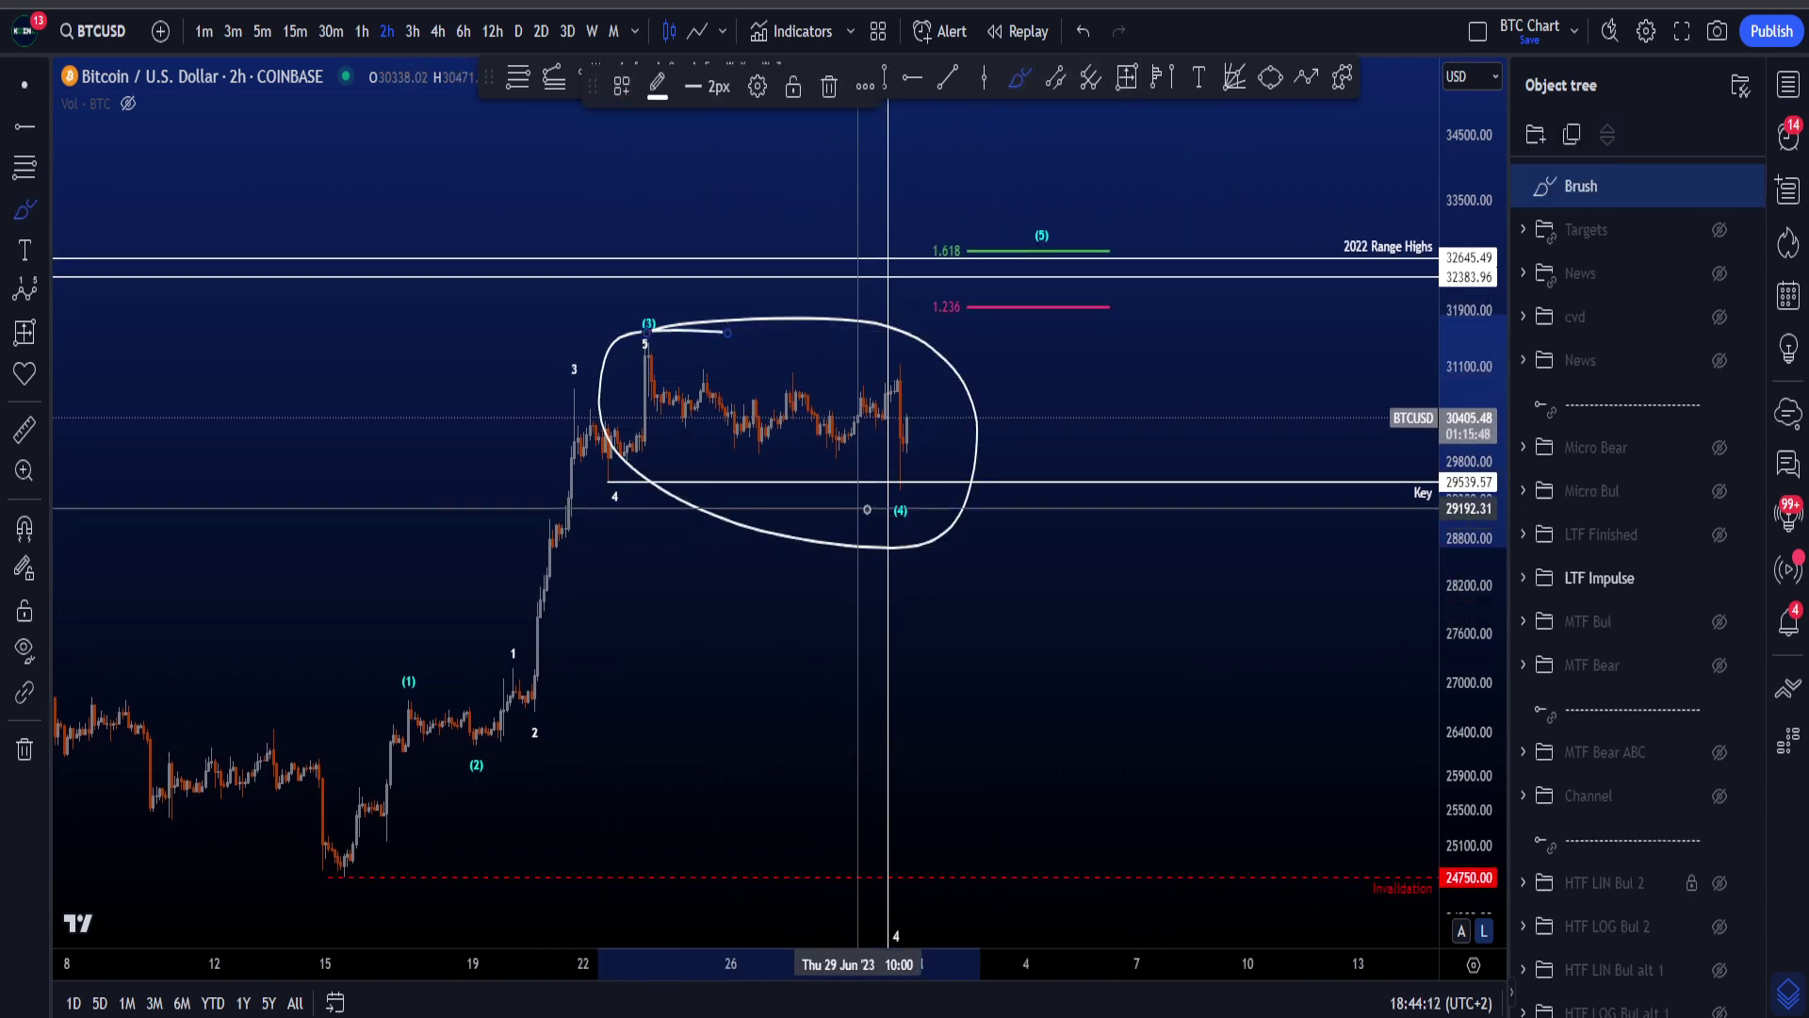
{"action": "key", "text": "ctrl+z"}
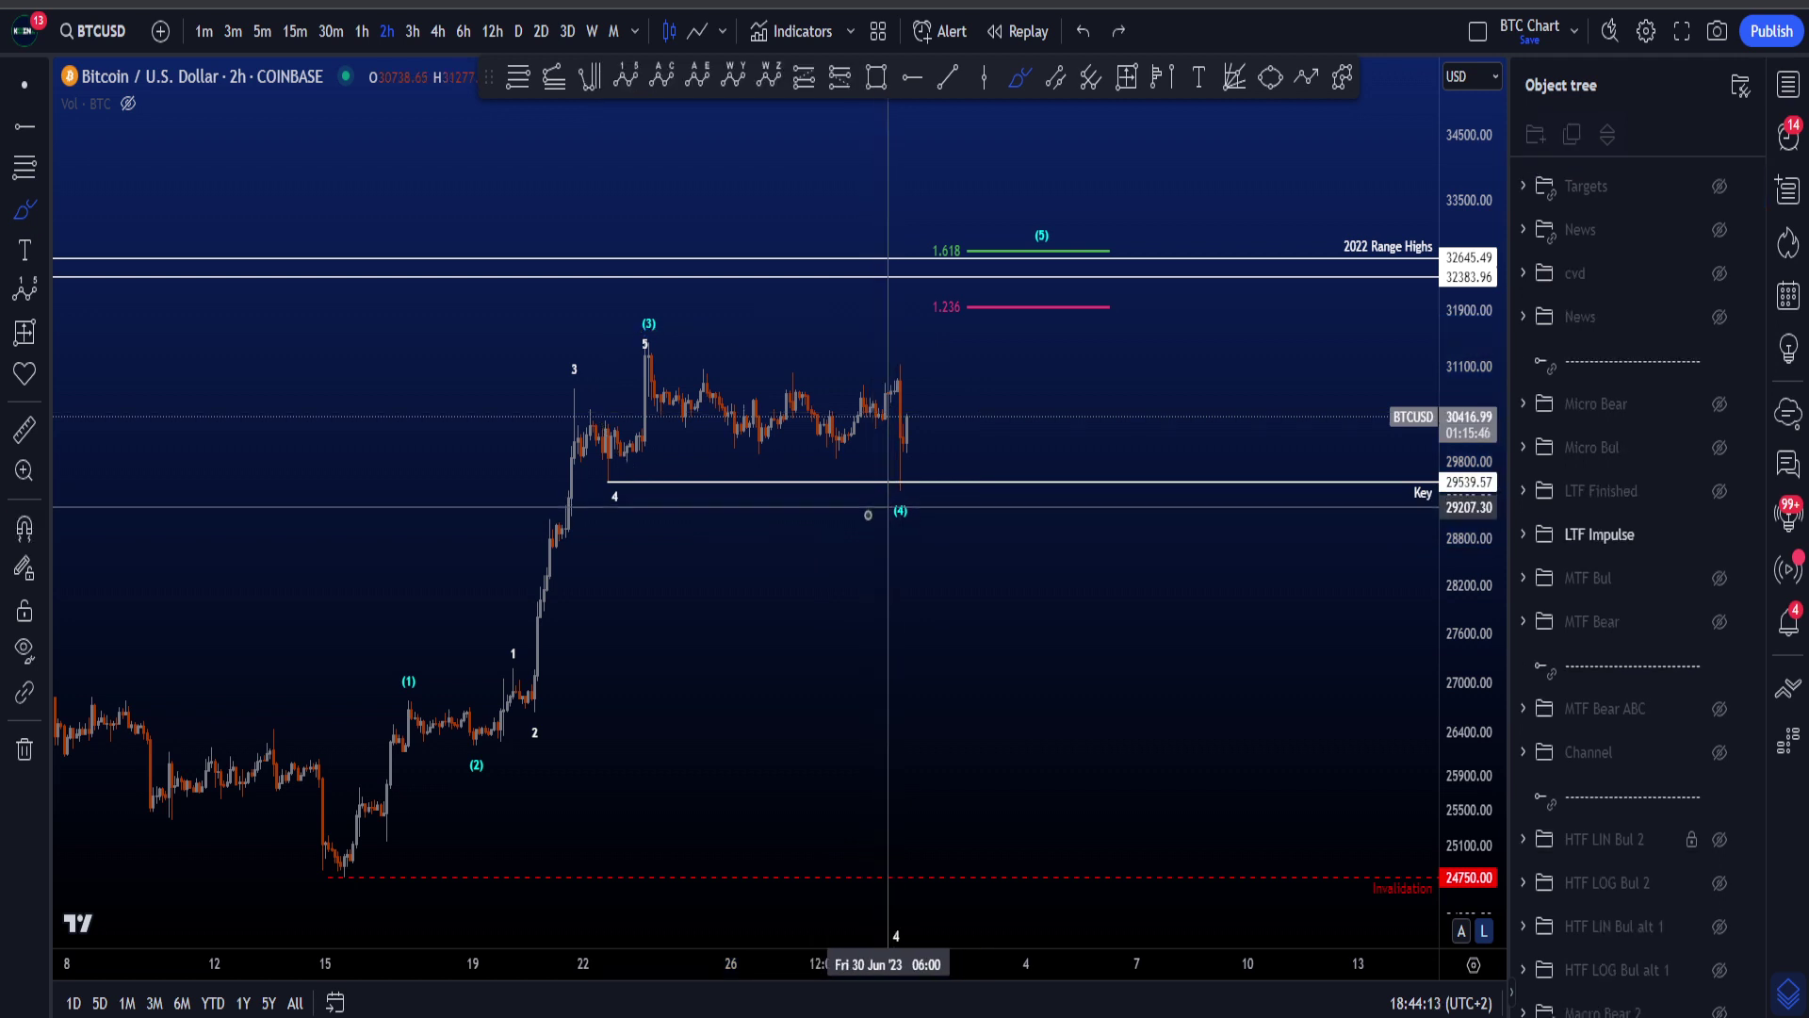
- Circle the wave (2) and wave (4) corrections together to compare their sizes, then undo both circles
{"action": "scroll", "coordinate": [900, 516], "scroll_direction": "down", "scroll_amount": 1}
{"action": "left_click_drag", "start_coordinate": [1490, 717], "coordinate": [1472, 687]}
{"action": "scroll", "coordinate": [1051, 630], "scroll_direction": "up", "scroll_amount": 1}
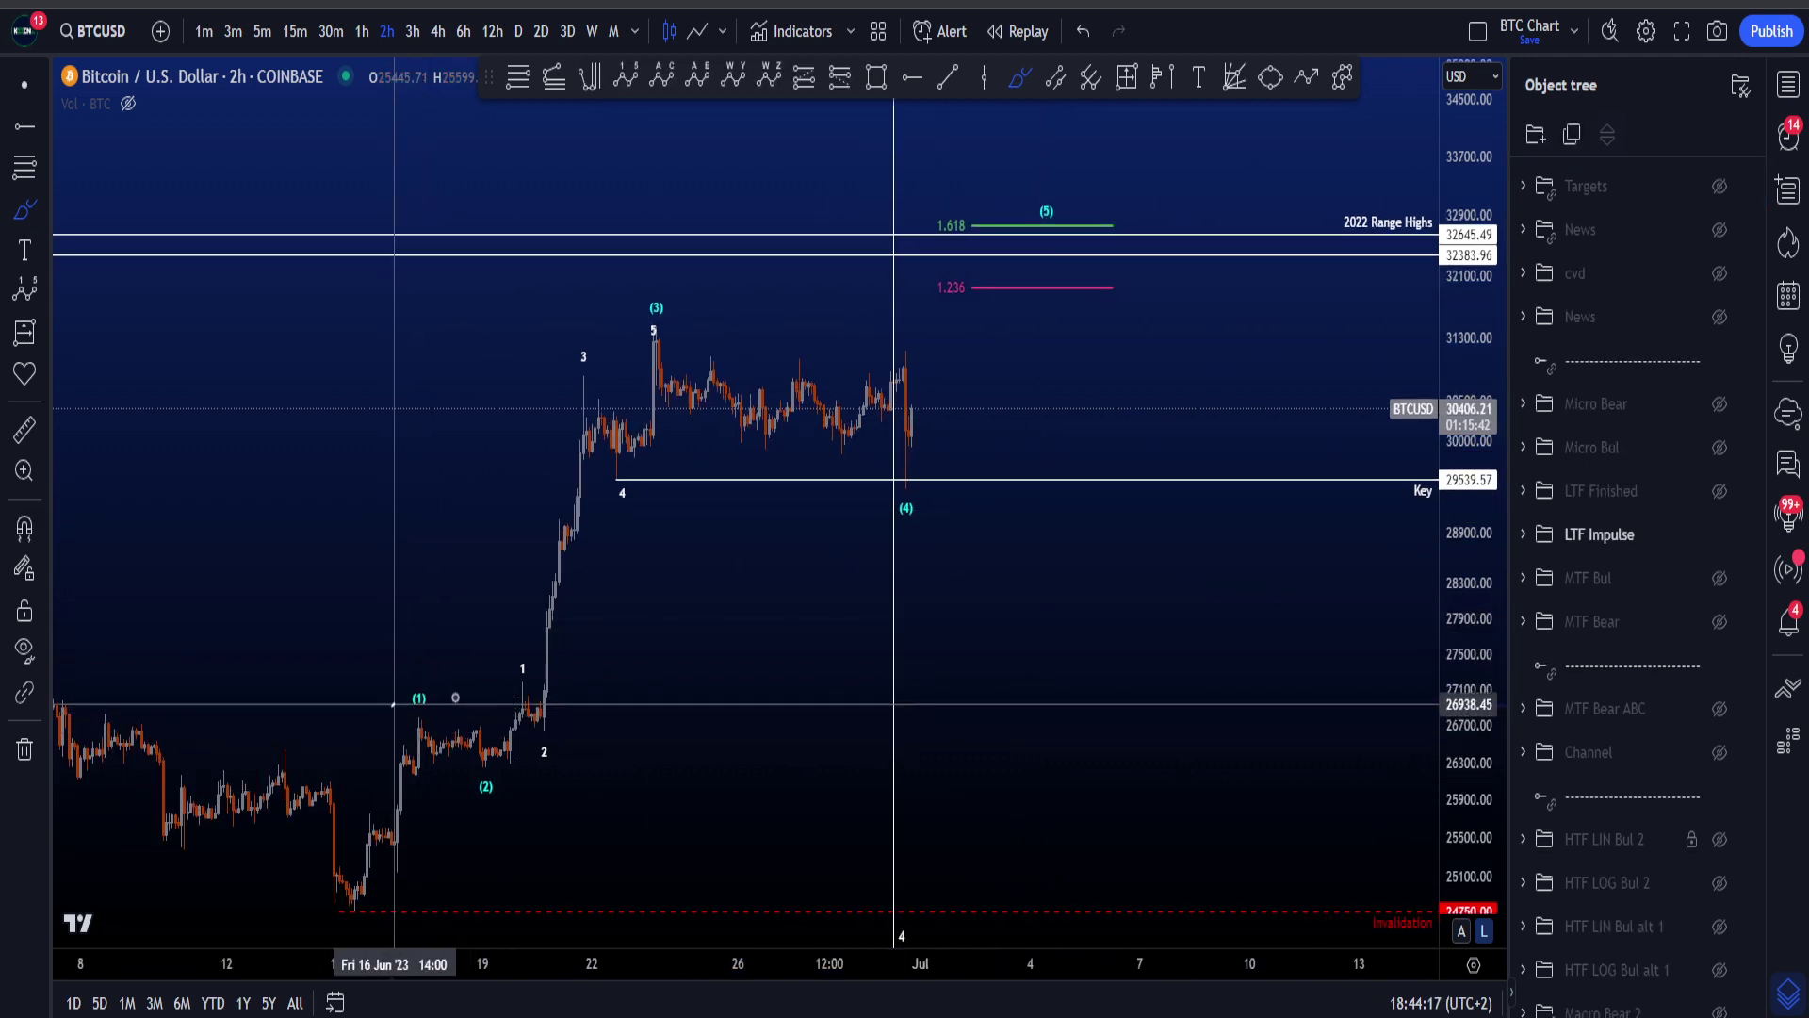
{"action": "mouse_move", "coordinate": [394, 705]}
{"action": "left_mouse_down"}
{"action": "mouse_move", "coordinate": [476, 807]}
{"action": "mouse_move", "coordinate": [396, 705]}
{"action": "left_mouse_up"}
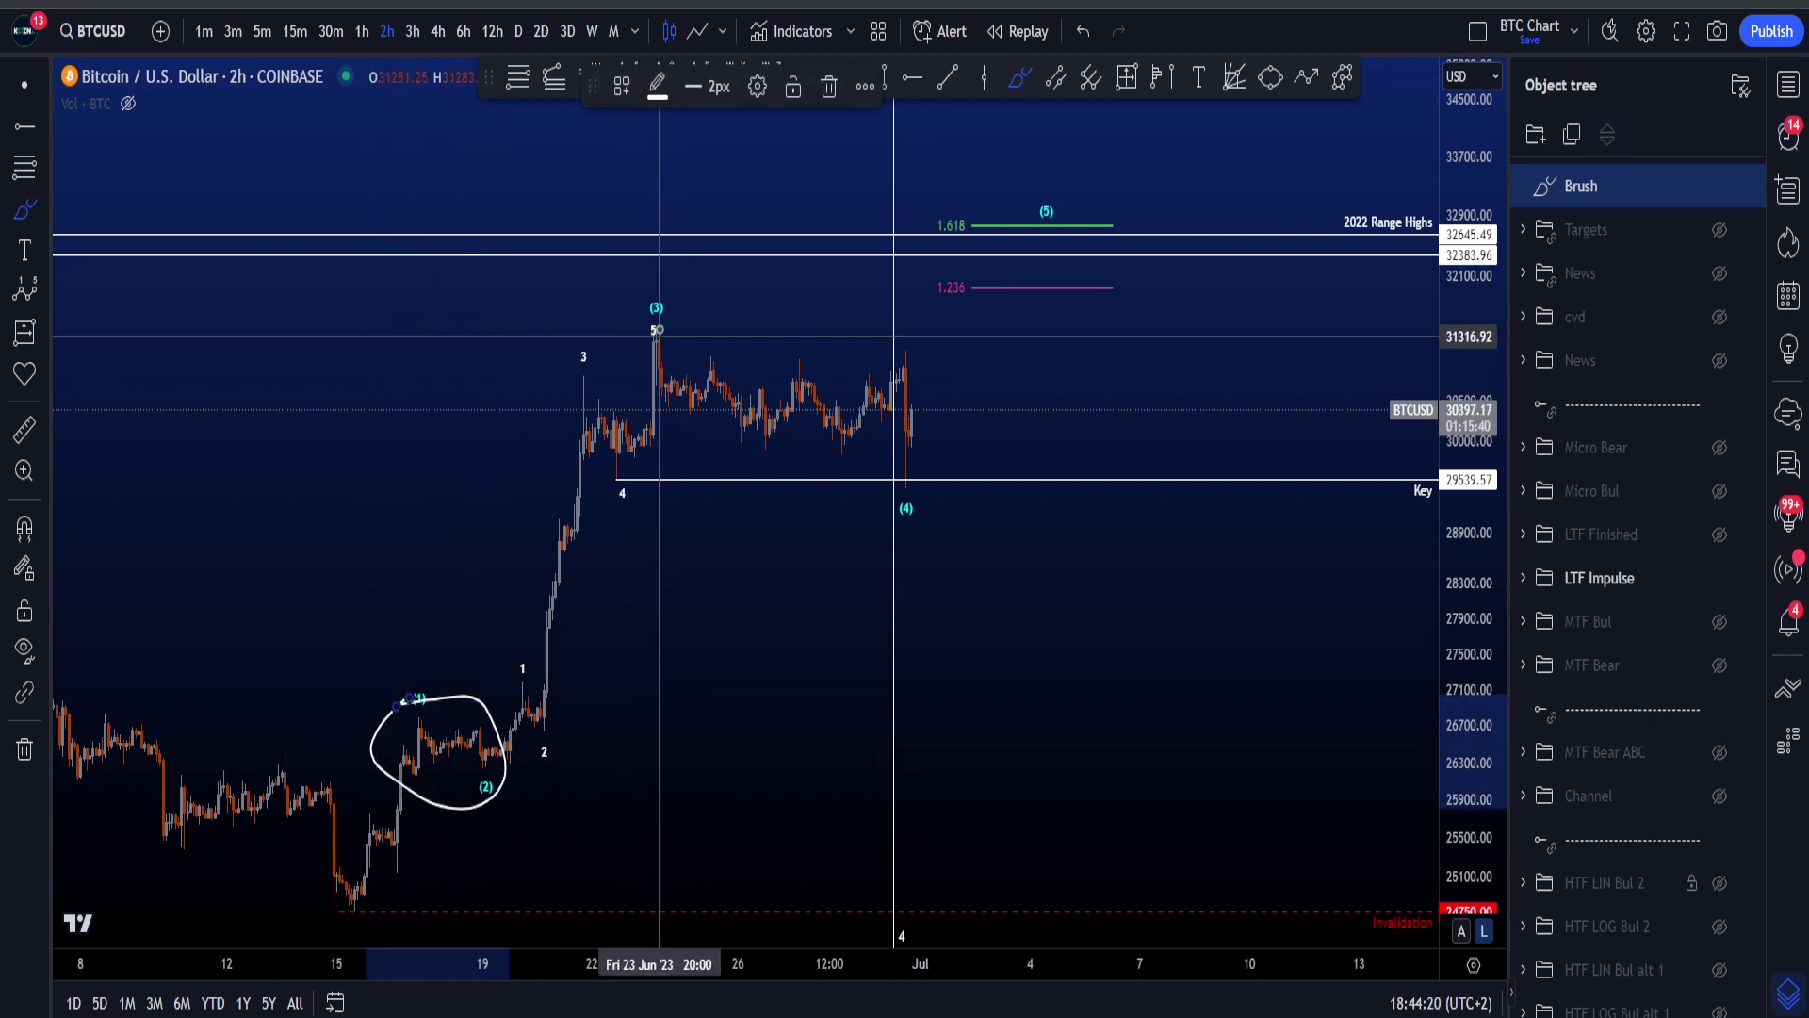
{"action": "mouse_move", "coordinate": [661, 325]}
{"action": "left_mouse_down"}
{"action": "mouse_move", "coordinate": [915, 550]}
{"action": "mouse_move", "coordinate": [811, 329]}
{"action": "left_mouse_up"}
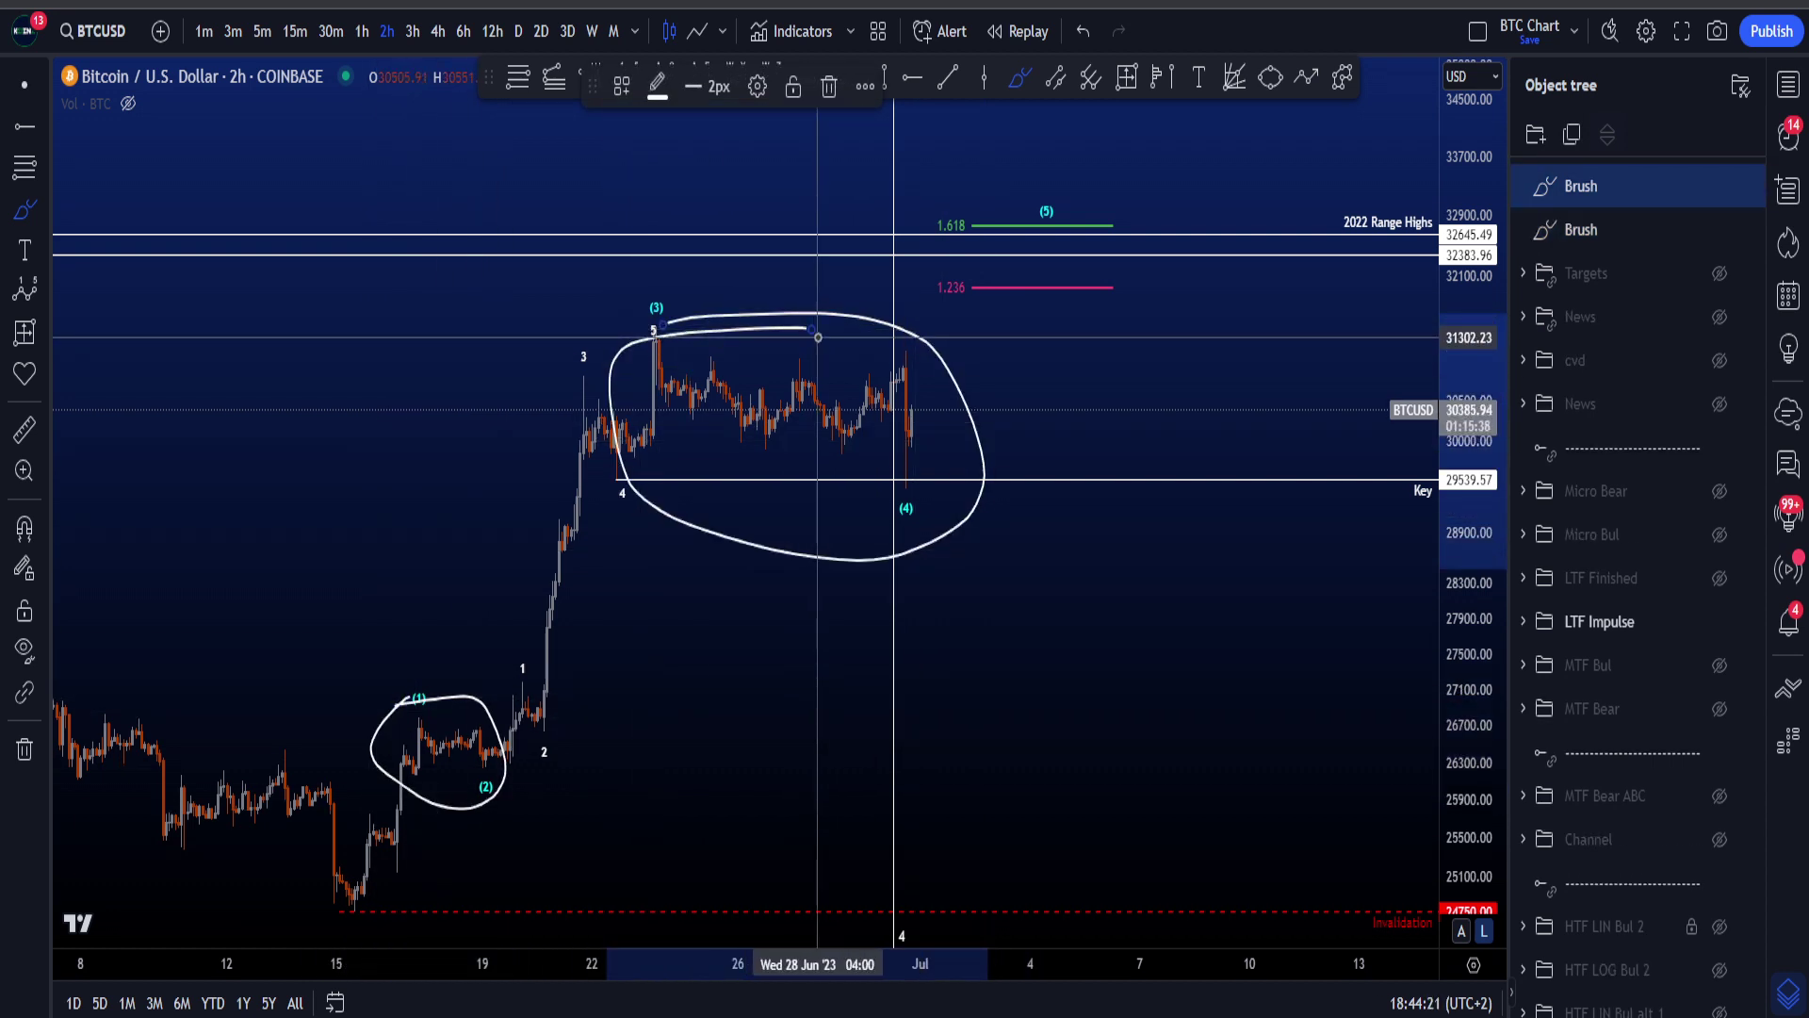
{"action": "key", "text": "ctrl+z"}
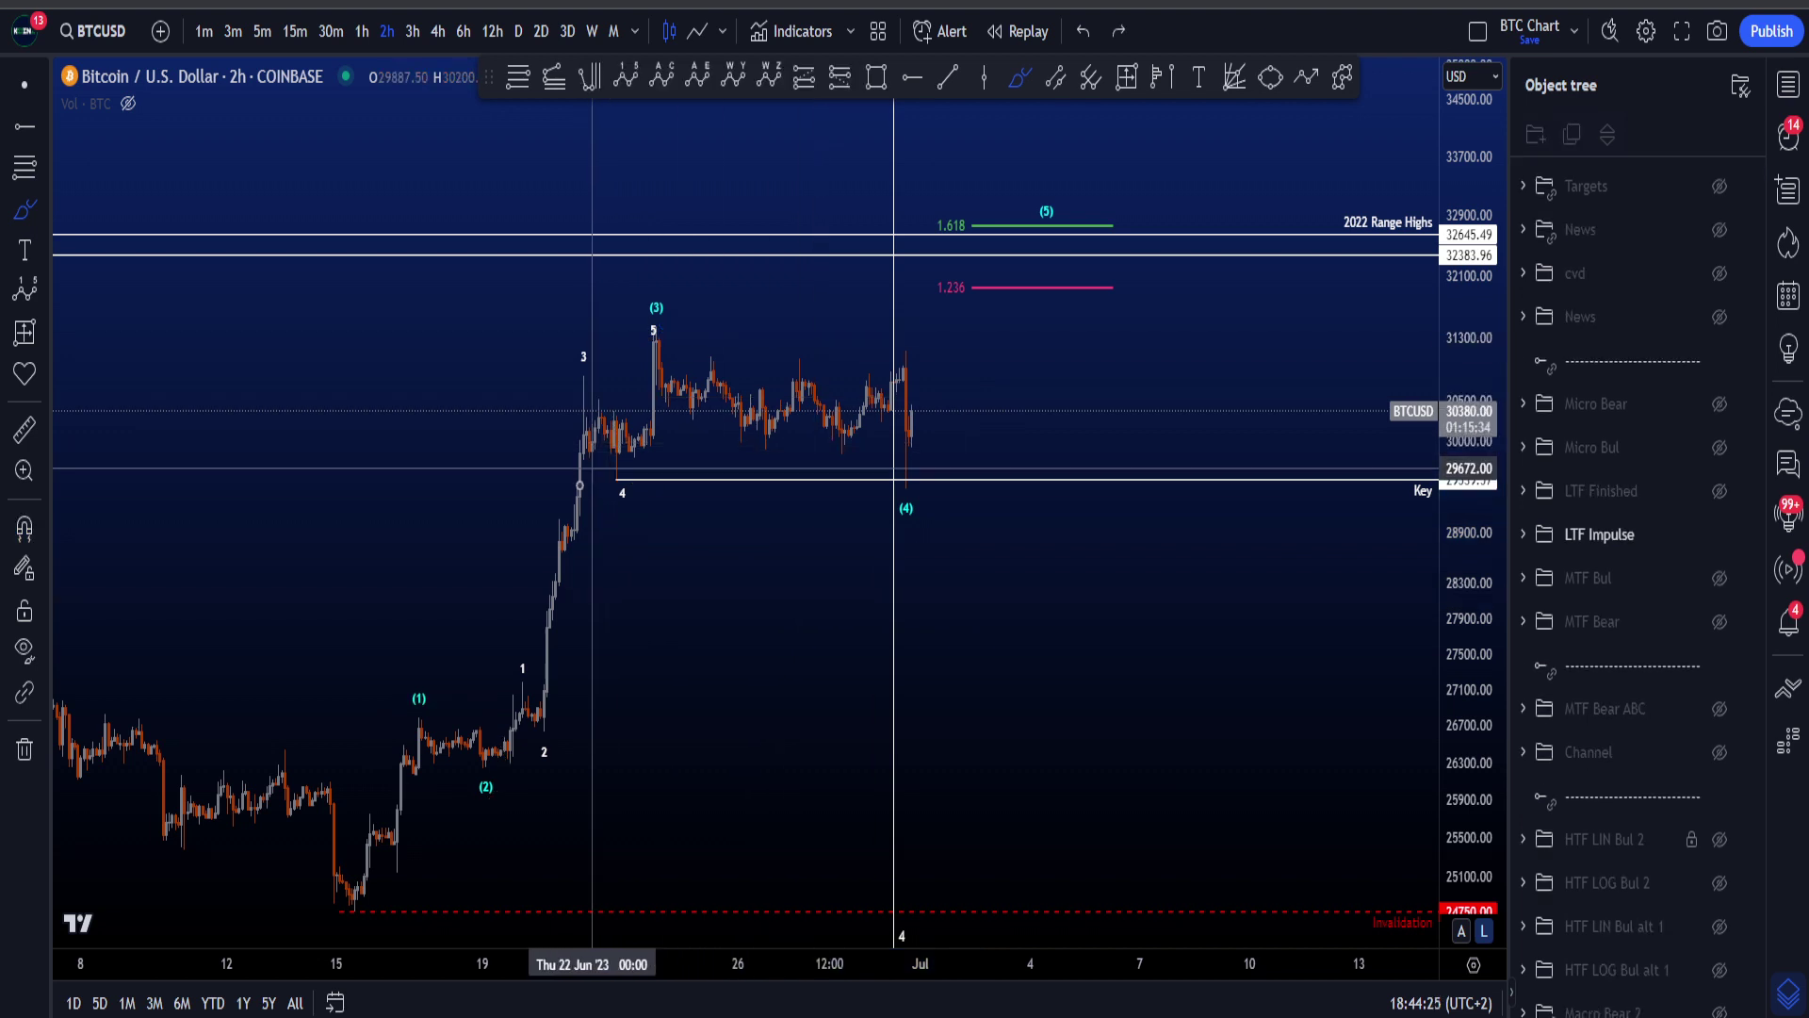
- Brush a mark beside the steep wave (3) rally and circle the wave (2) correction, undoing each stroke
{"action": "mouse_move", "coordinate": [540, 458]}
{"action": "left_mouse_down"}
{"action": "mouse_move", "coordinate": [622, 488]}
{"action": "mouse_move", "coordinate": [528, 422]}
{"action": "left_mouse_up"}
{"action": "key", "text": "ctrl+z"}
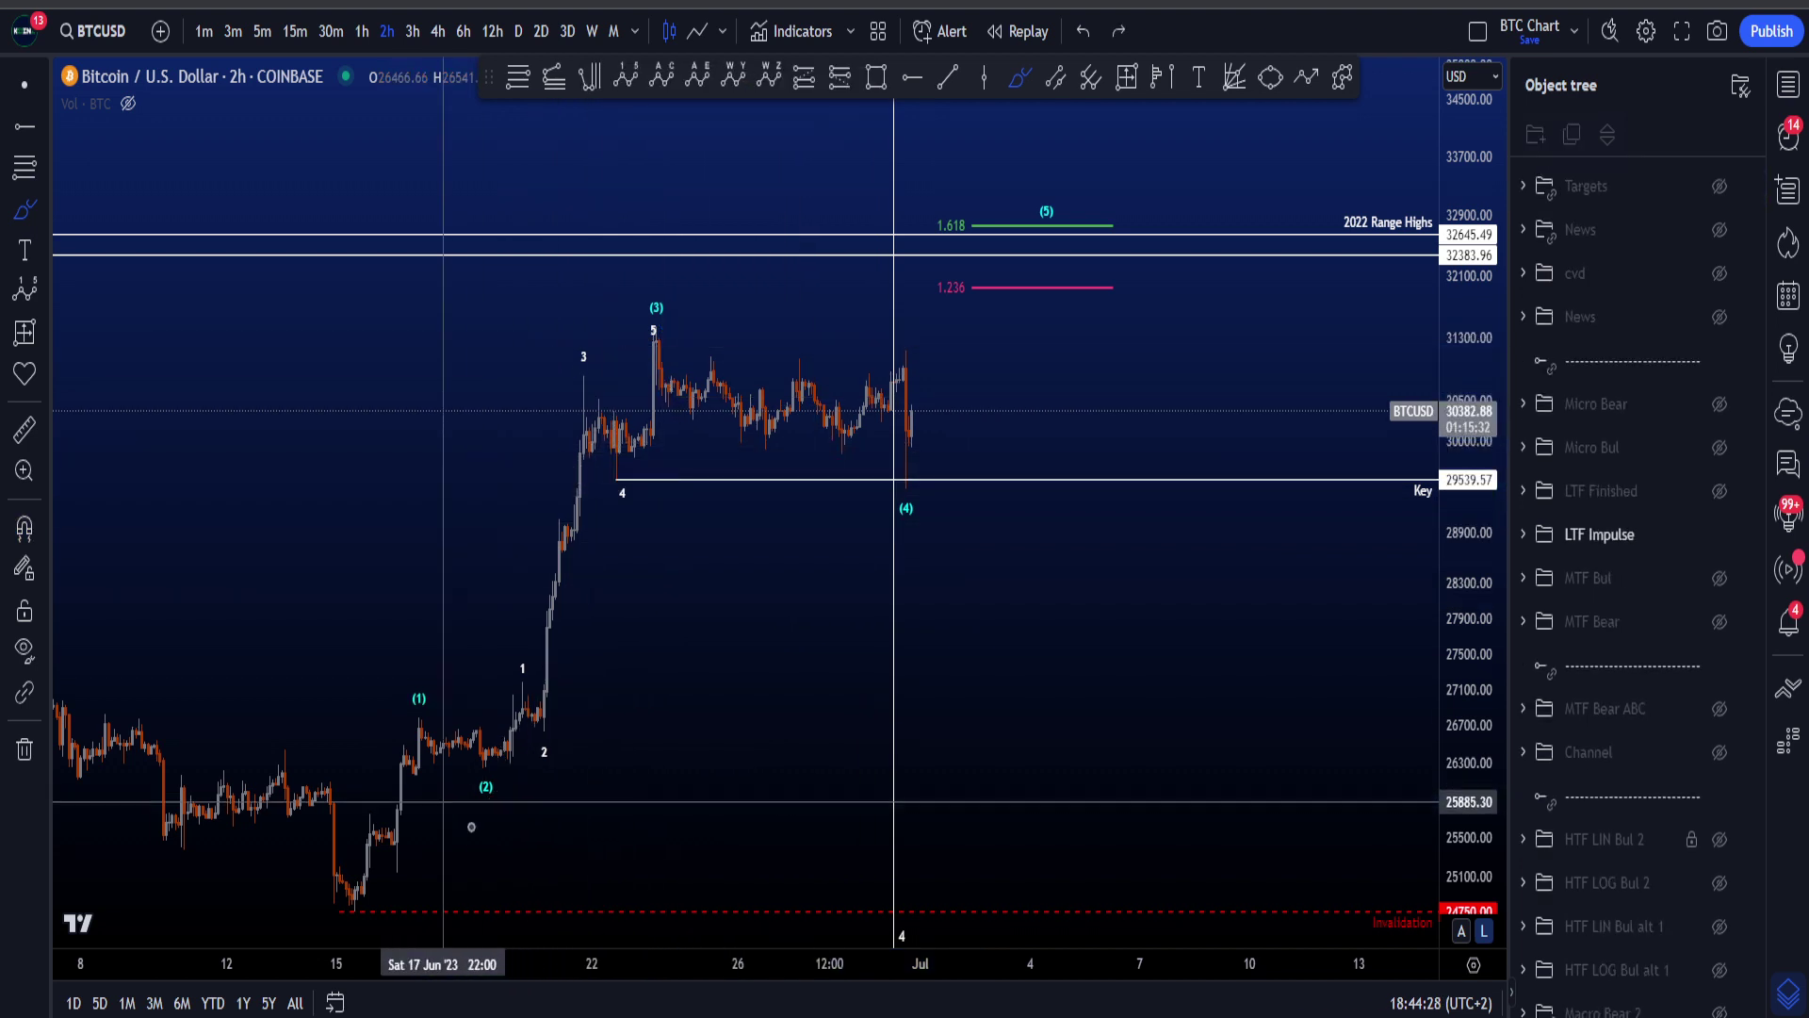
{"action": "mouse_move", "coordinate": [518, 754]}
{"action": "left_mouse_down"}
{"action": "mouse_move", "coordinate": [415, 698]}
{"action": "mouse_move", "coordinate": [507, 733]}
{"action": "left_mouse_up"}
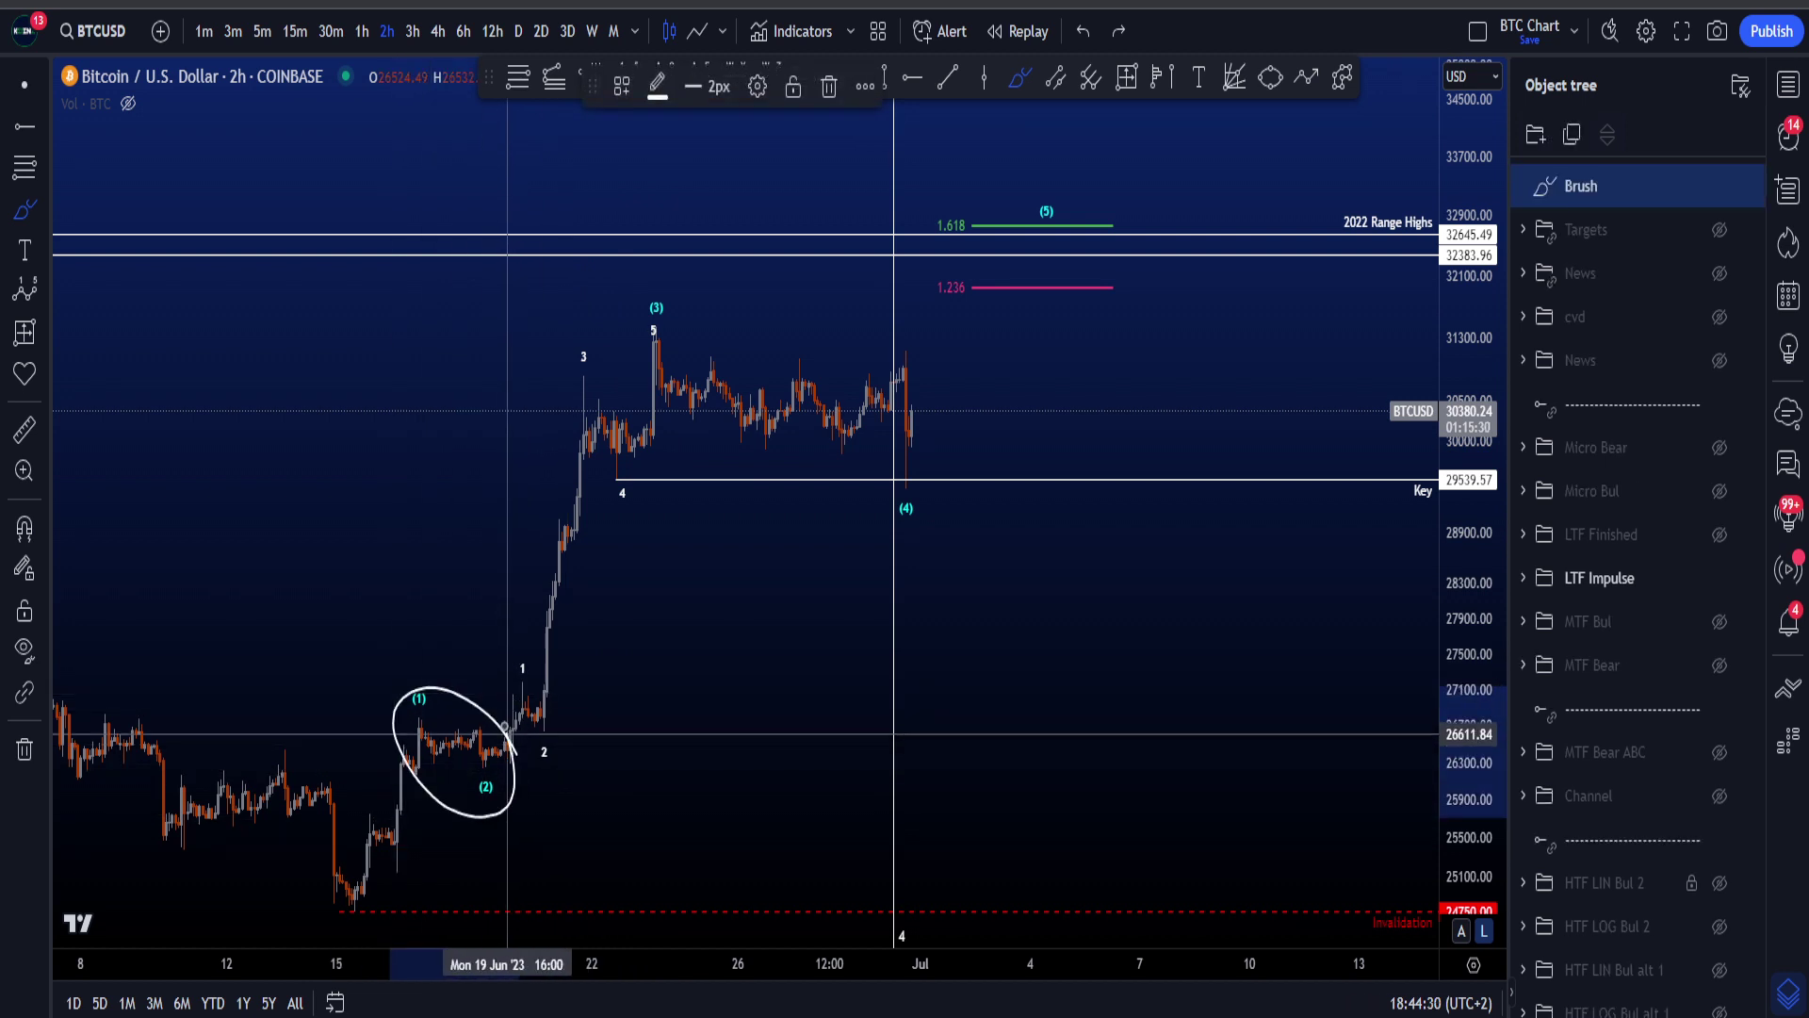
{"action": "key", "text": "ctrl+z"}
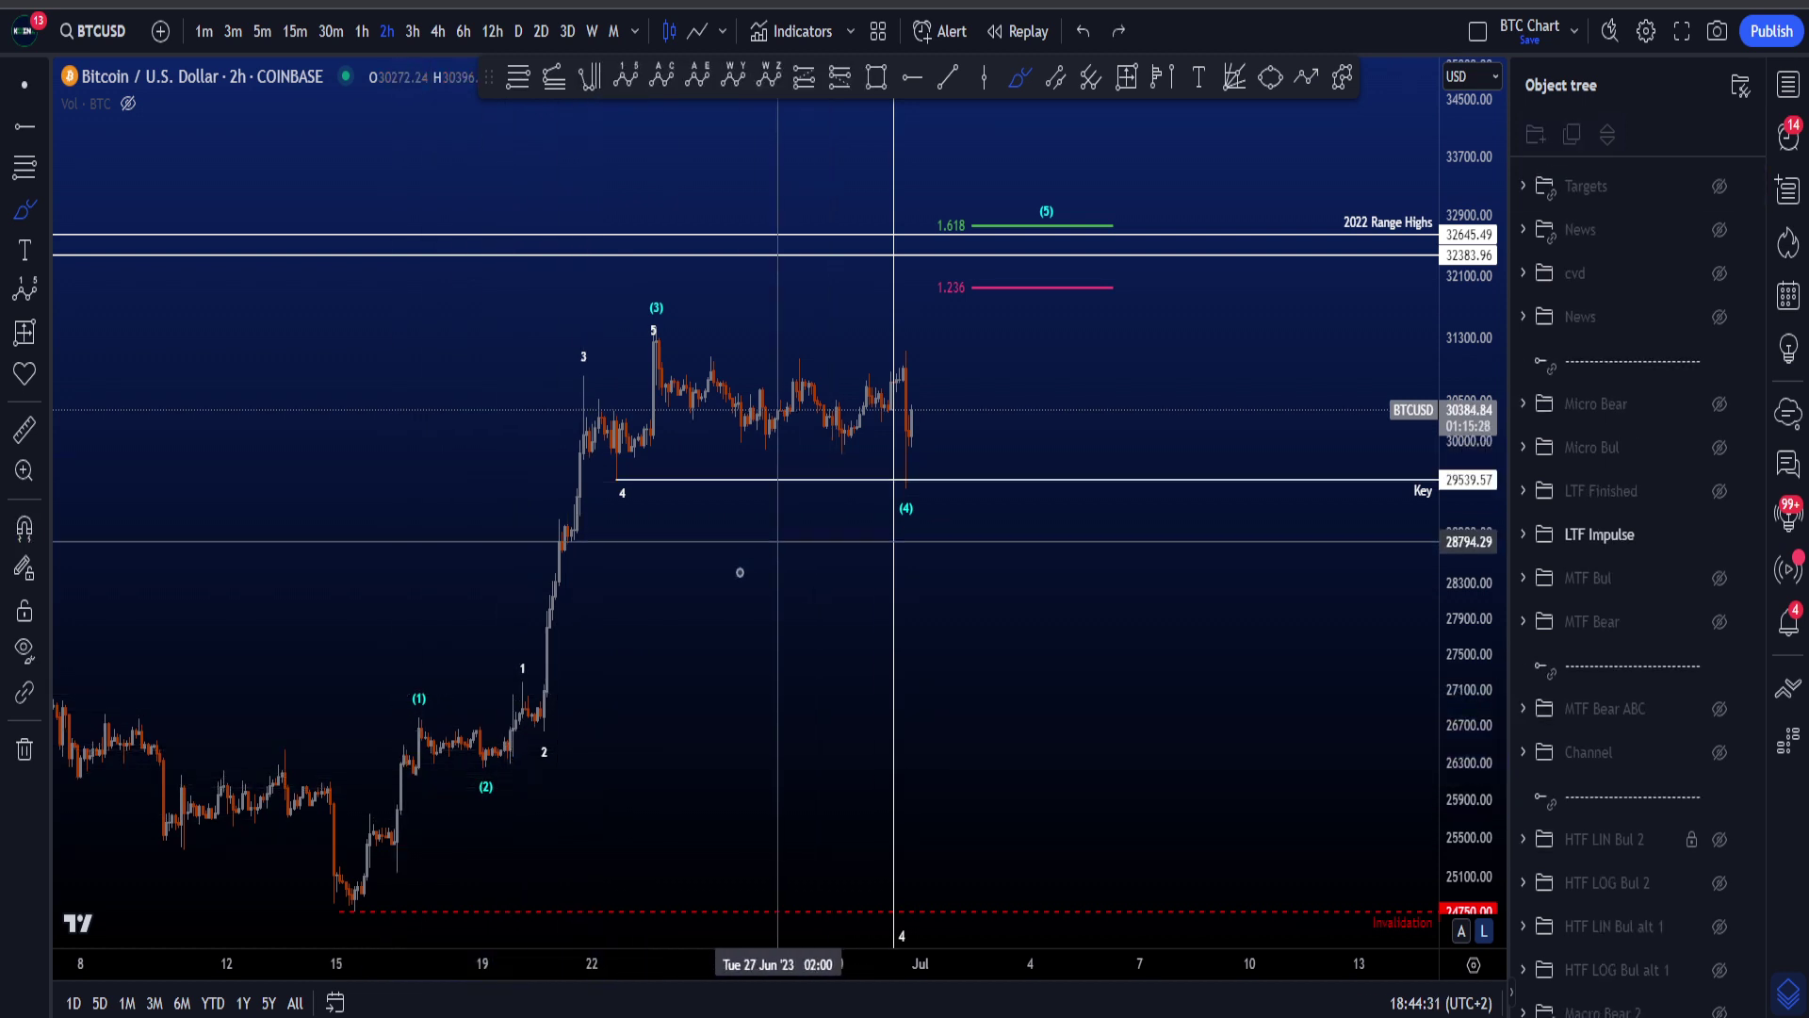
- Circle the wave (4) low and brush the spot where it meets the Key line, undoing every mark
{"action": "left_click_drag", "start_coordinate": [918, 479], "coordinate": [929, 483]}
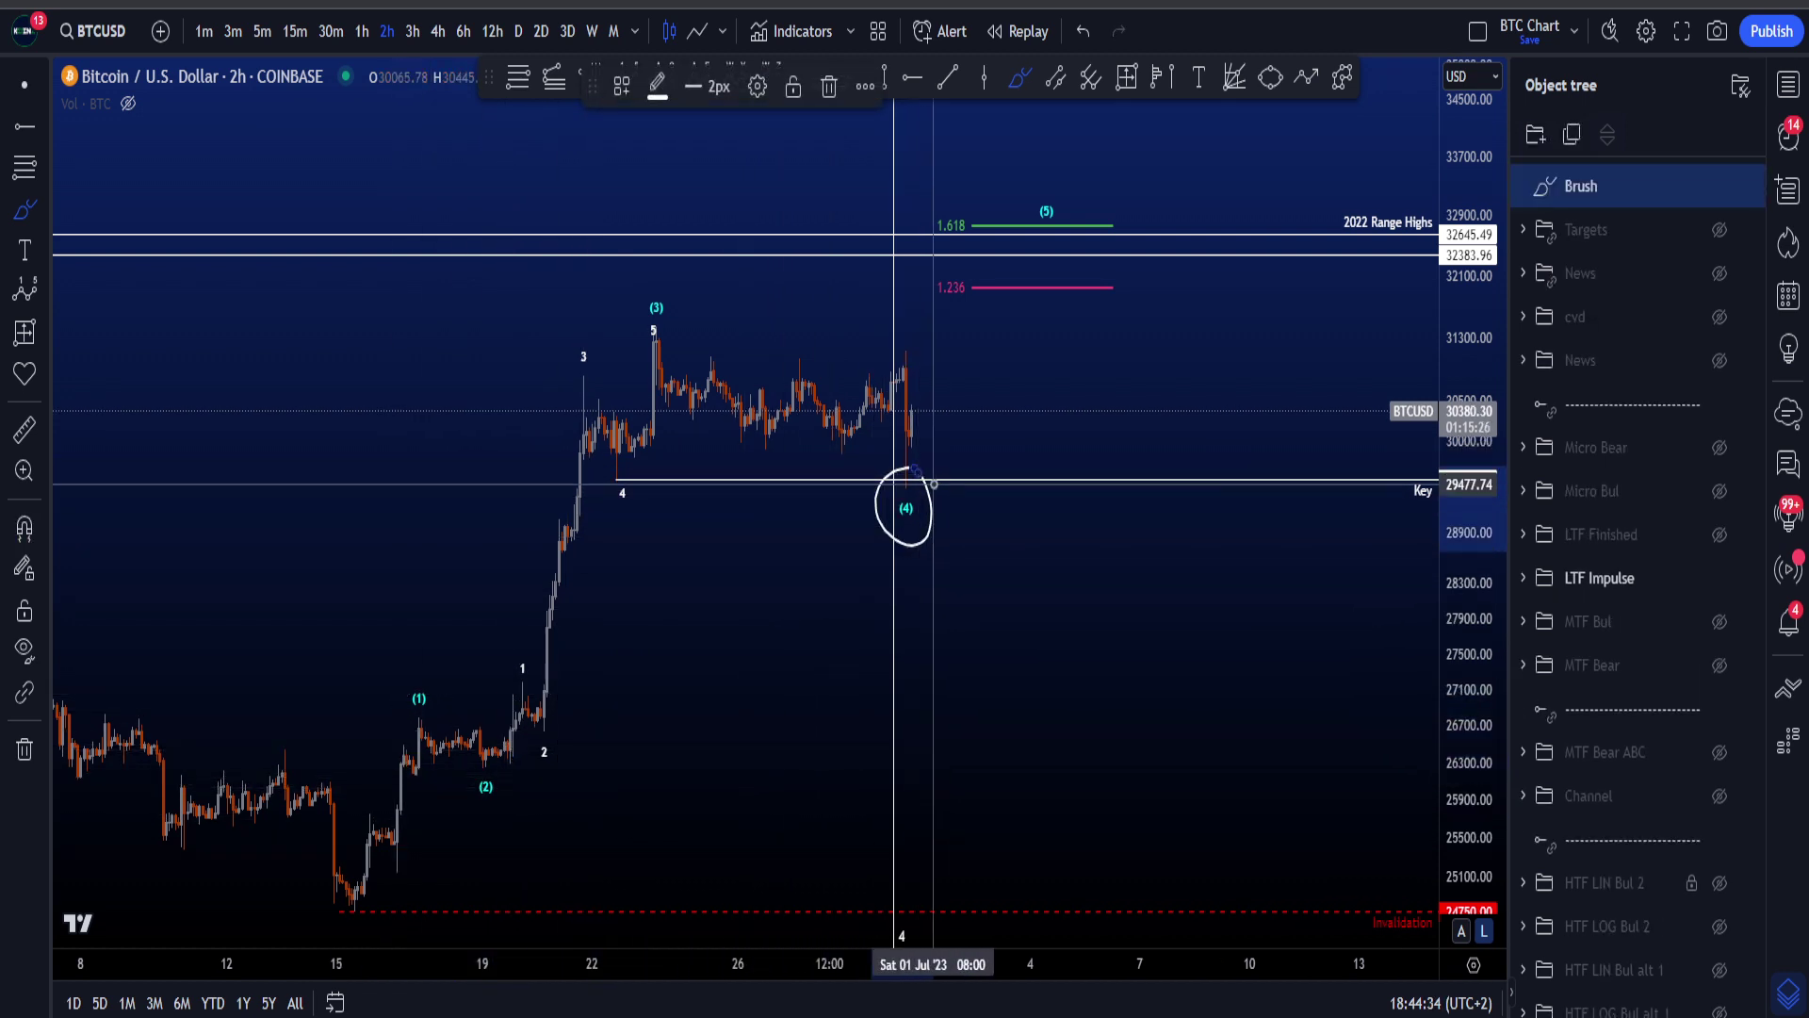
{"action": "key", "text": "ctrl+z"}
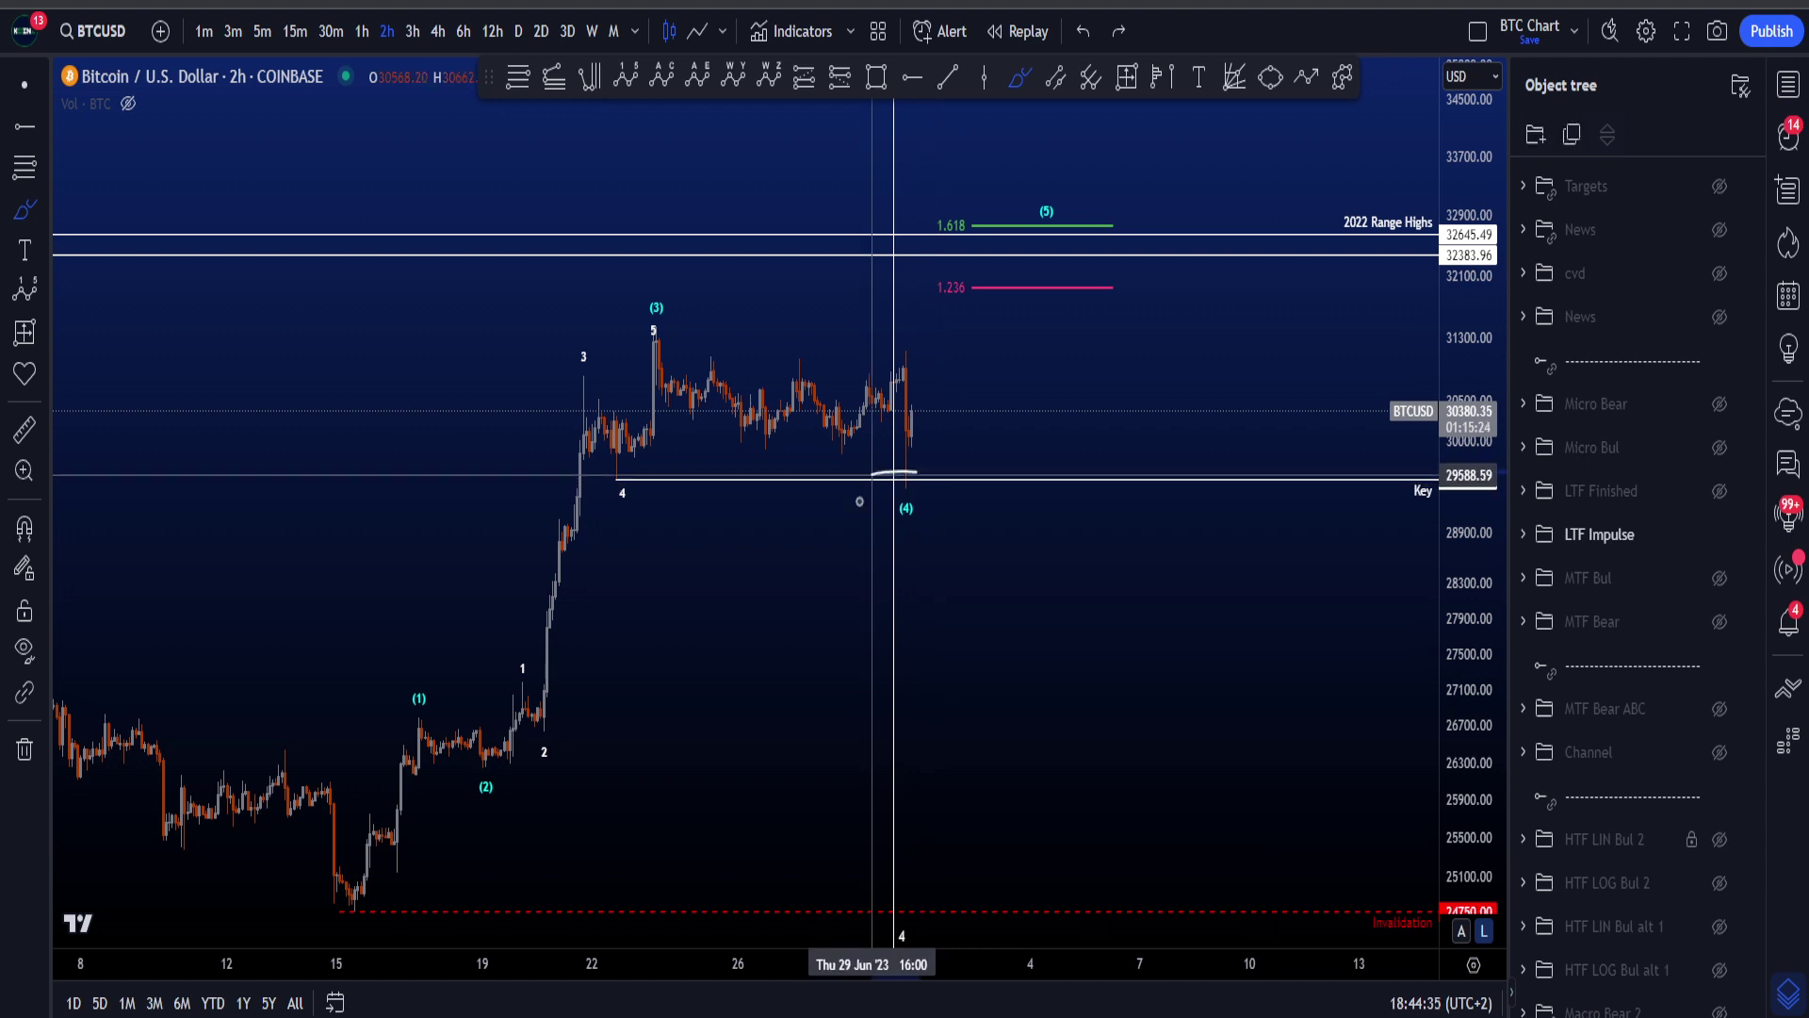
{"action": "left_click_drag", "start_coordinate": [938, 486], "coordinate": [928, 483]}
{"action": "key", "text": "ctrl+z"}
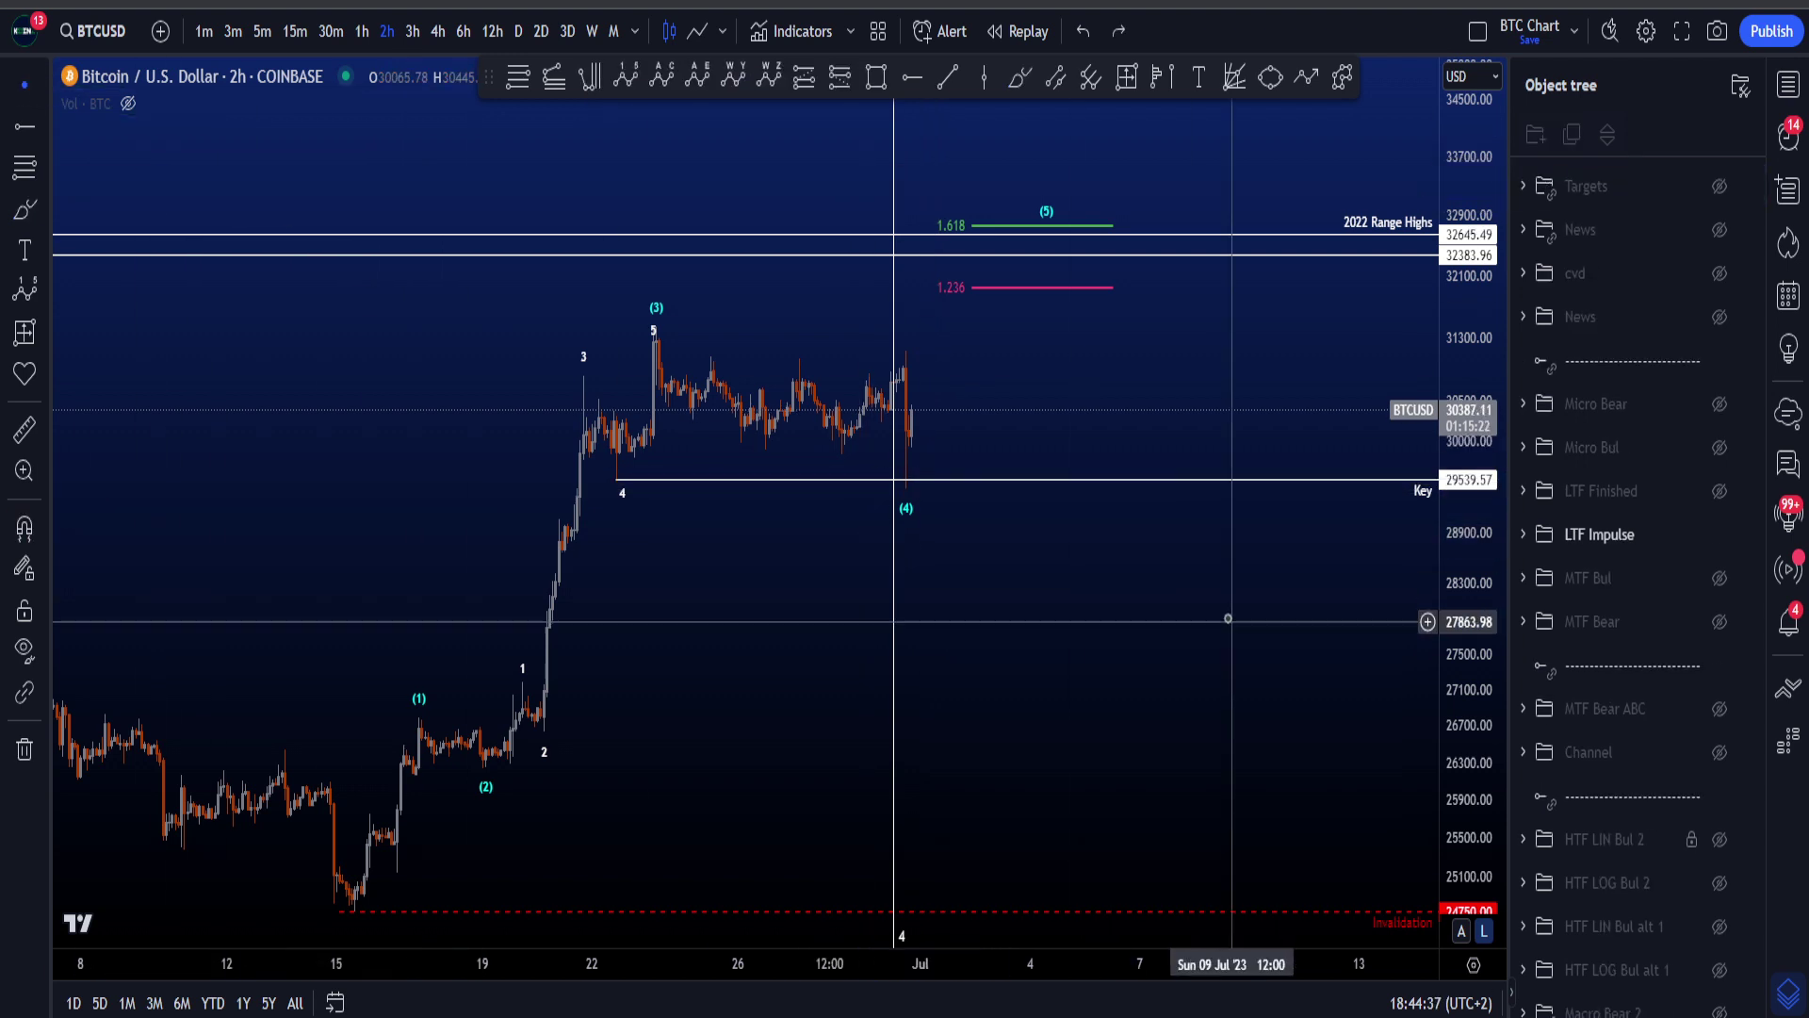
- Brush the wave (3) to wave (4) move and circle the white wave 4 label at the Key line's start, removing both marks
{"action": "left_click_drag", "start_coordinate": [1228, 618], "coordinate": [1258, 701]}
{"action": "left_click_drag", "start_coordinate": [1454, 725], "coordinate": [1454, 665]}
{"action": "scroll", "coordinate": [1187, 695], "scroll_direction": "up", "scroll_amount": 2}
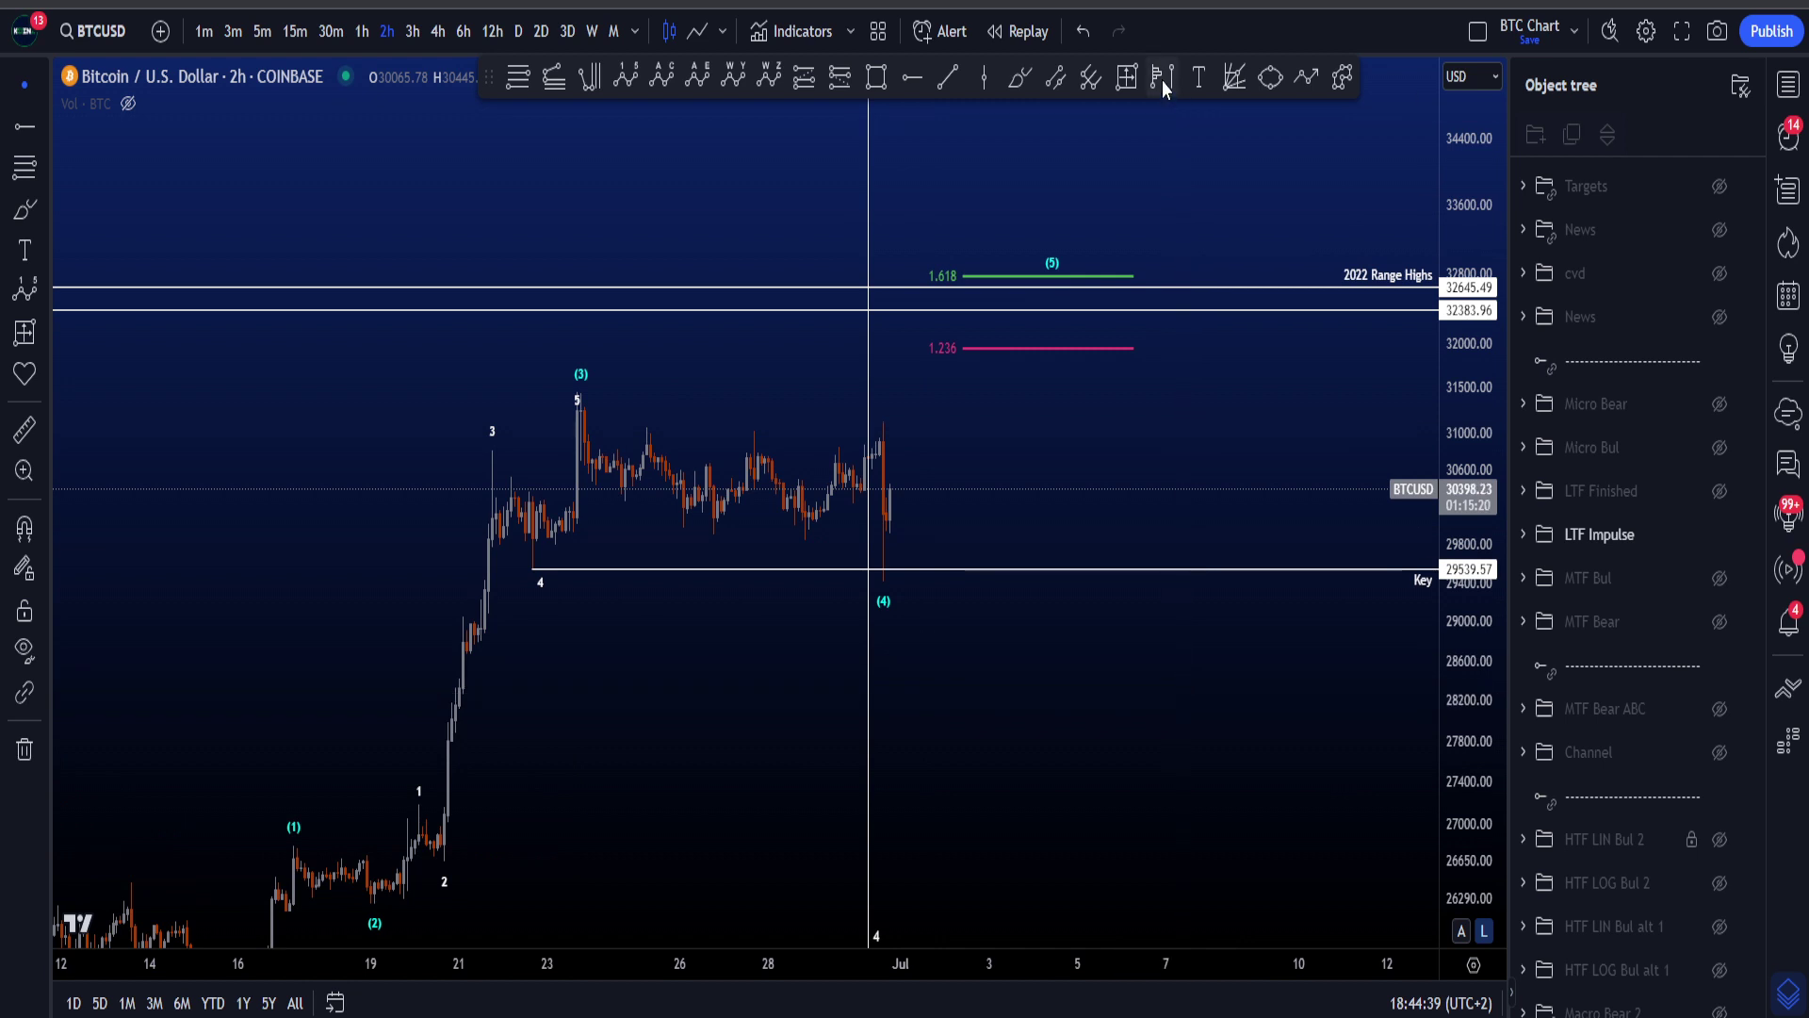
{"action": "mouse_move", "coordinate": [565, 365]}
{"action": "left_mouse_down"}
{"action": "mouse_move", "coordinate": [849, 435]}
{"action": "mouse_move", "coordinate": [912, 600]}
{"action": "left_mouse_up"}
{"action": "key", "text": "ctrl+z"}
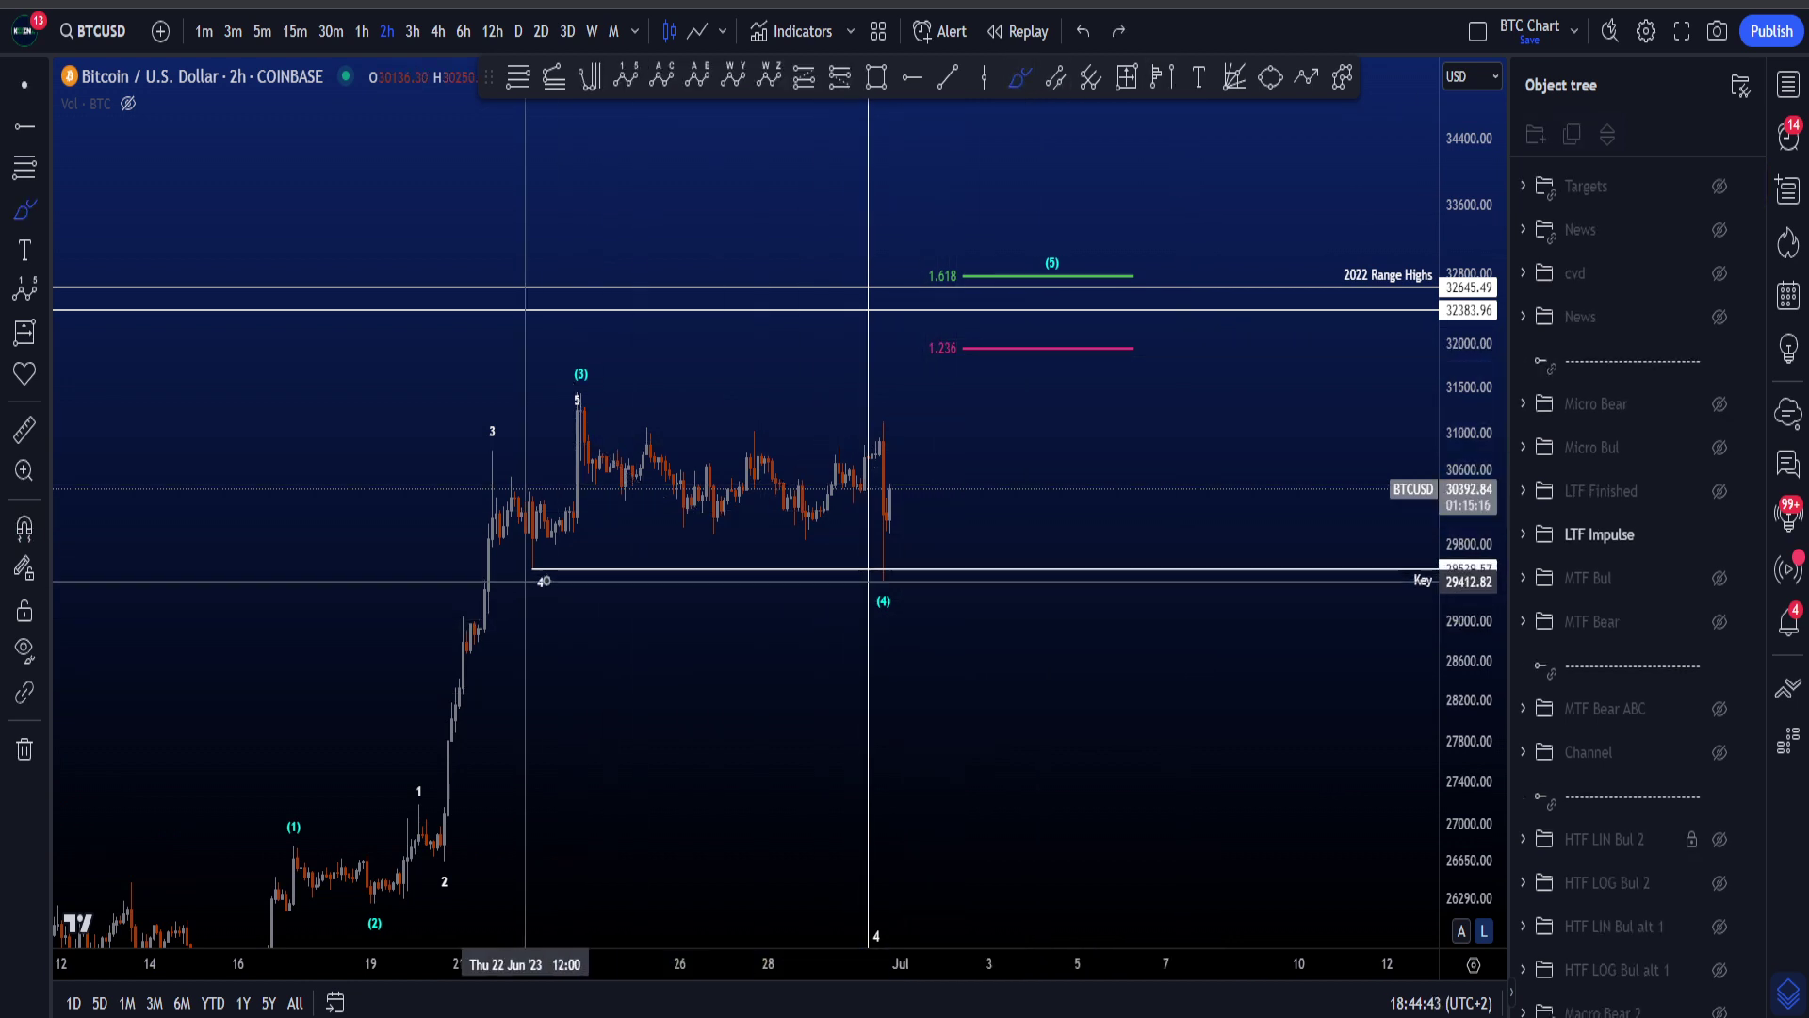
{"action": "mouse_move", "coordinate": [556, 547]}
{"action": "left_mouse_down"}
{"action": "mouse_move", "coordinate": [535, 554]}
{"action": "mouse_move", "coordinate": [565, 535]}
{"action": "left_mouse_up"}
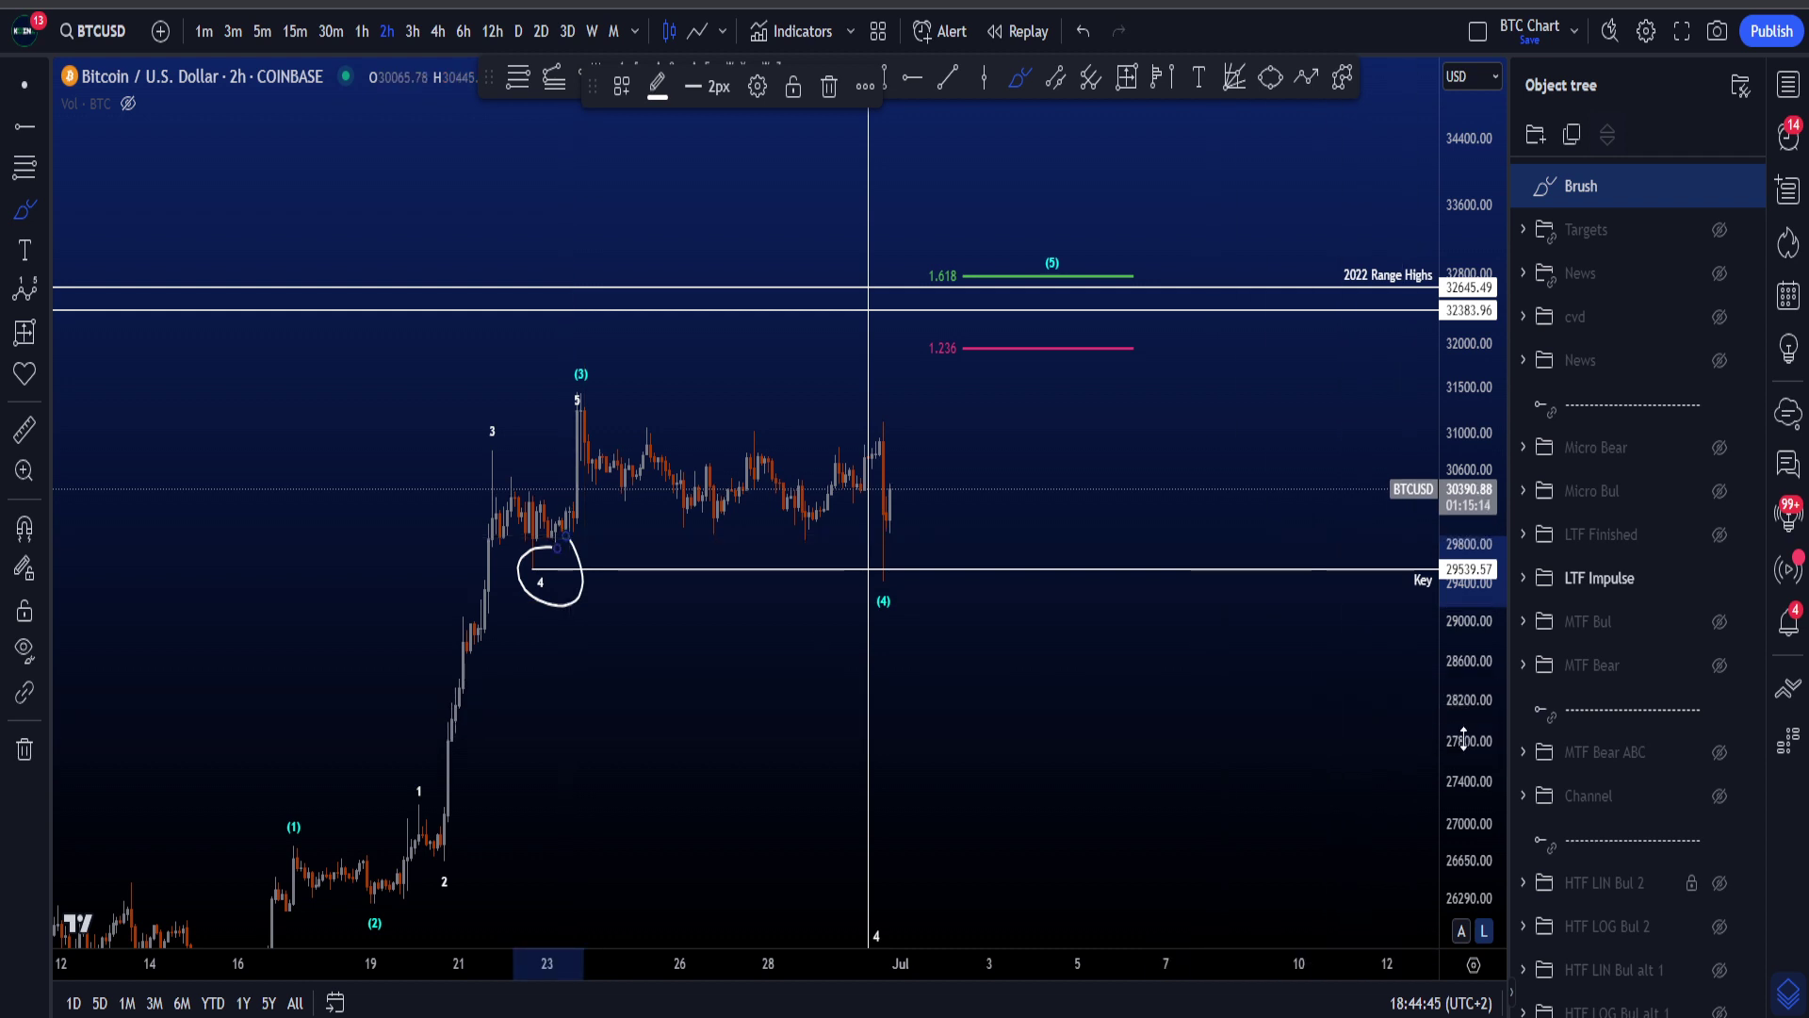
{"action": "key", "text": "Delete"}
{"action": "scroll", "coordinate": [1074, 676], "scroll_direction": "up", "scroll_amount": 1}
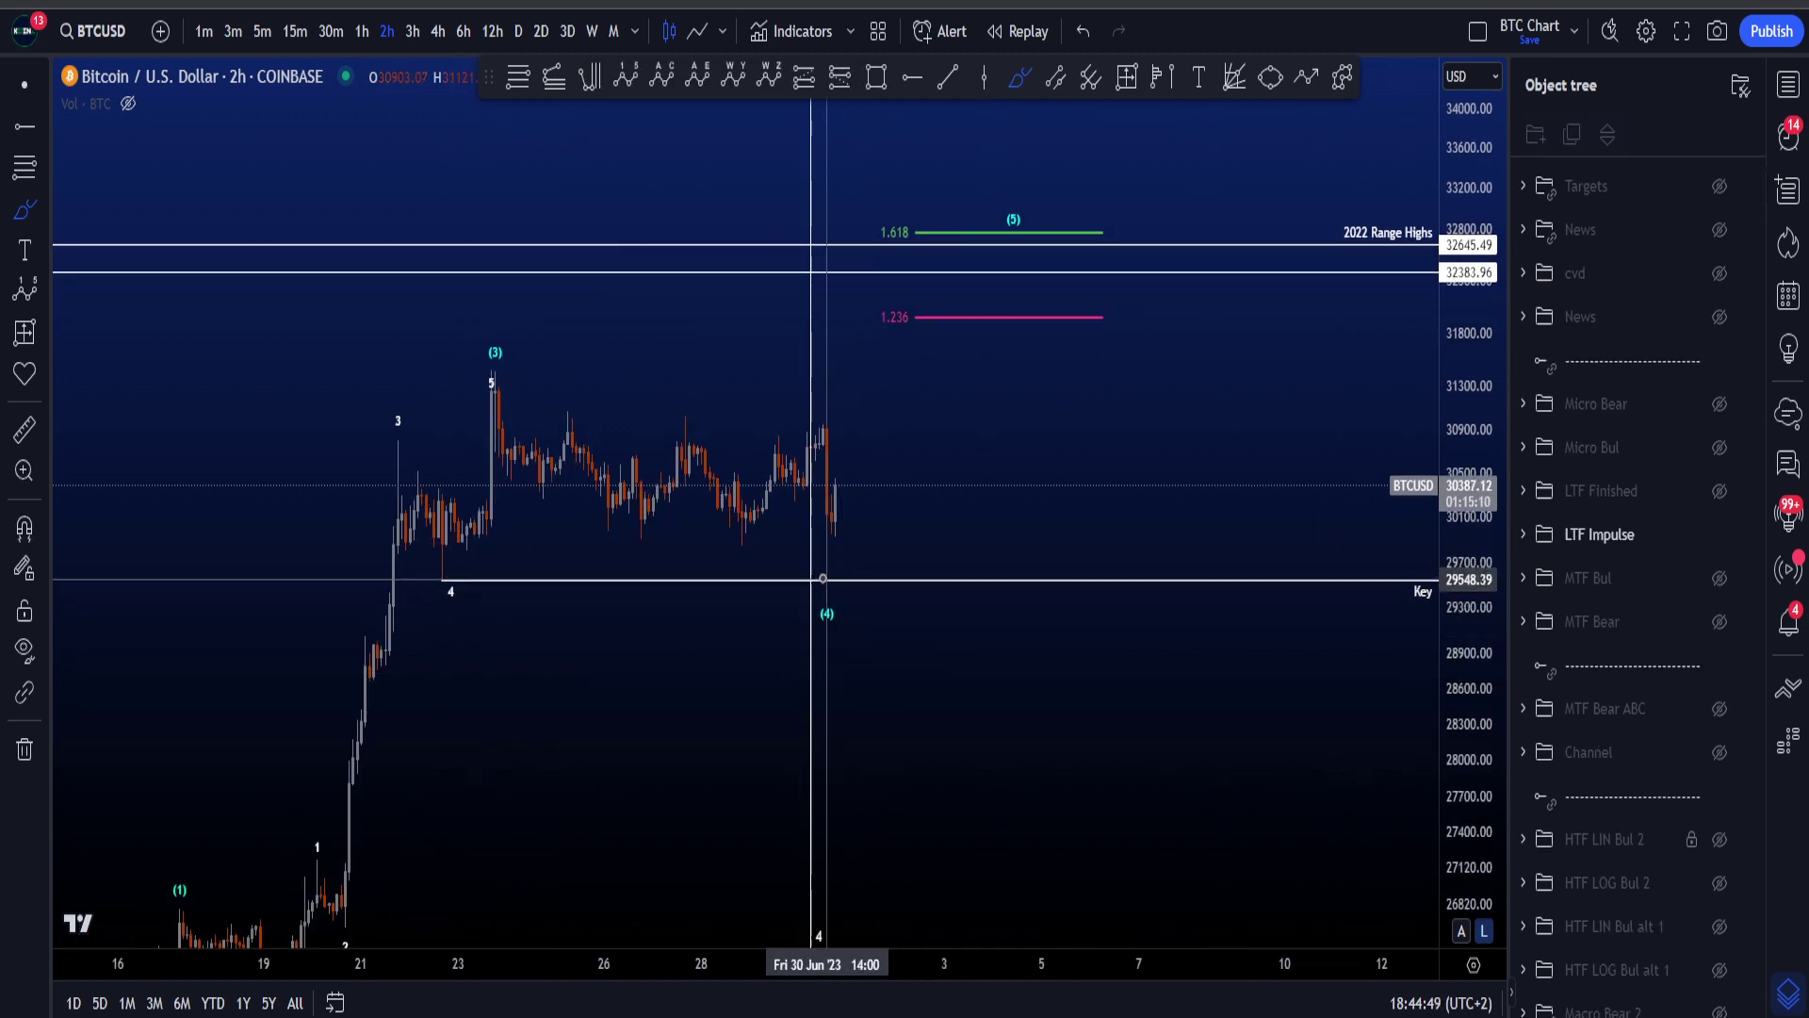
- Circle the wave (4) low, the white wave 4 low and the wave (4) label one at a time, undoing each circle
{"action": "left_click_drag", "start_coordinate": [850, 590], "coordinate": [827, 550]}
{"action": "key", "text": "ctrl+z"}
{"action": "left_click_drag", "start_coordinate": [448, 557], "coordinate": [433, 541]}
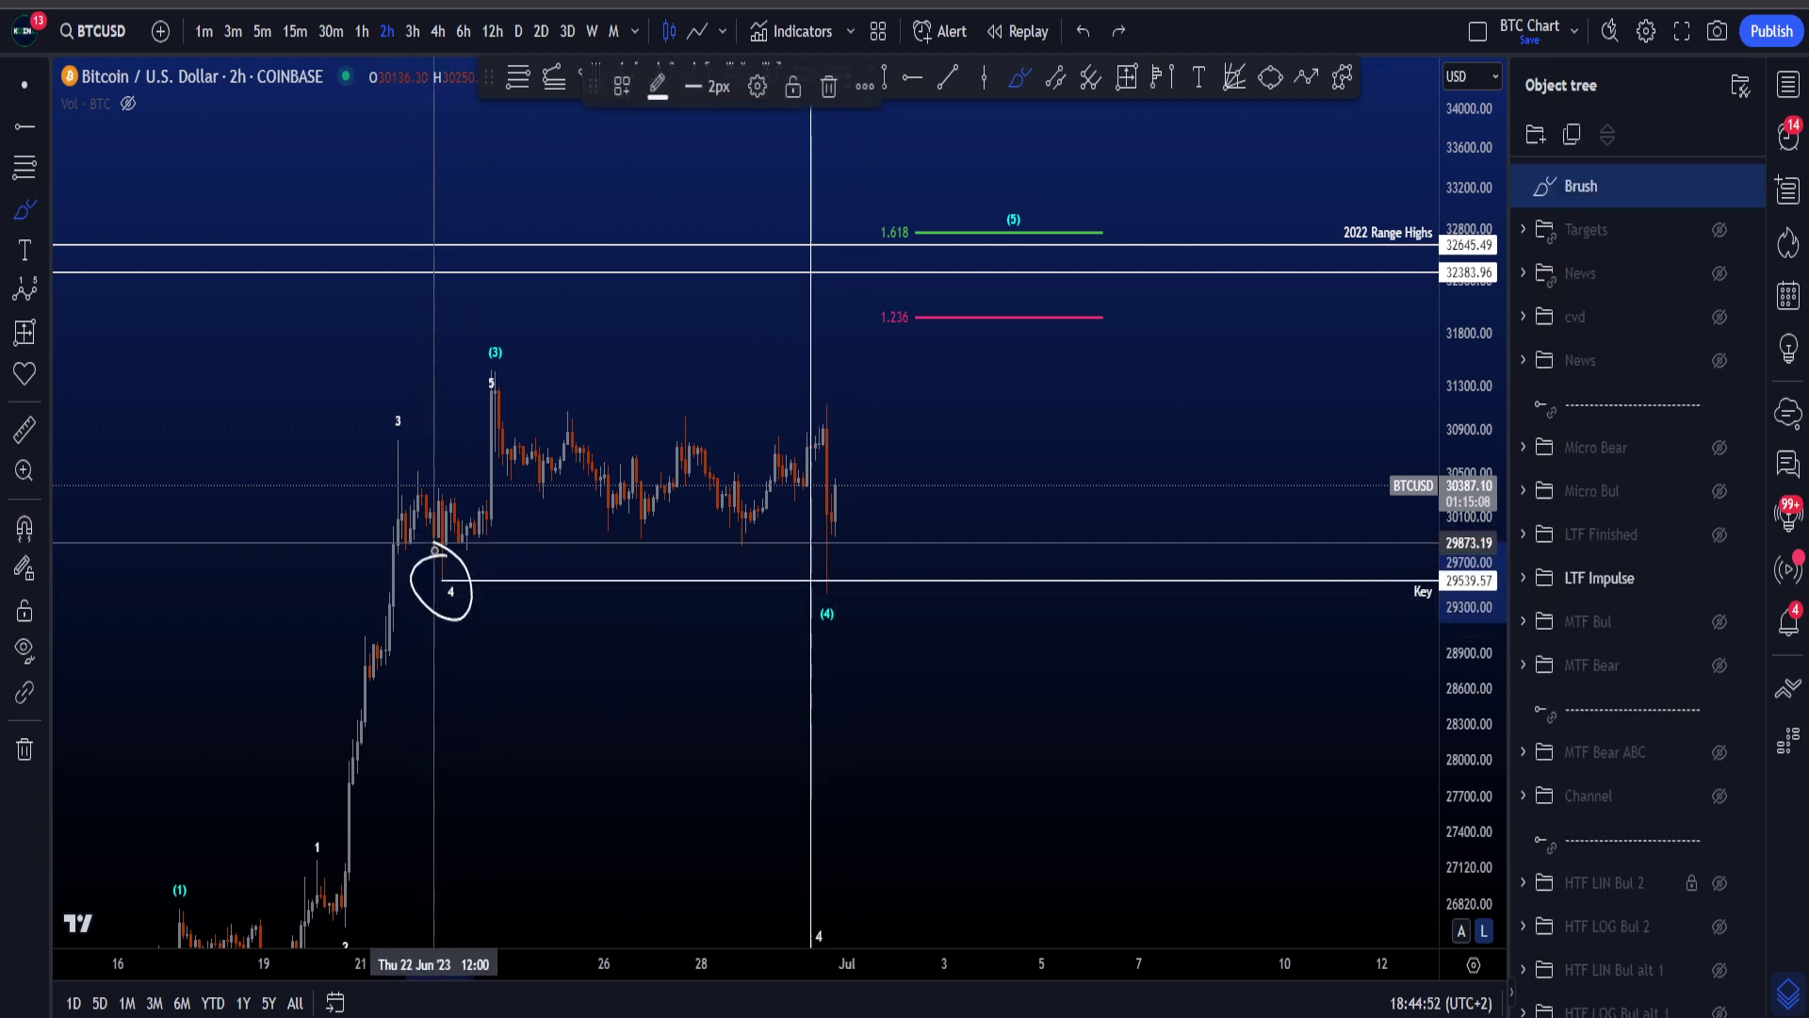
{"action": "key", "text": "ctrl+z"}
{"action": "left_click_drag", "start_coordinate": [873, 601], "coordinate": [779, 607]}
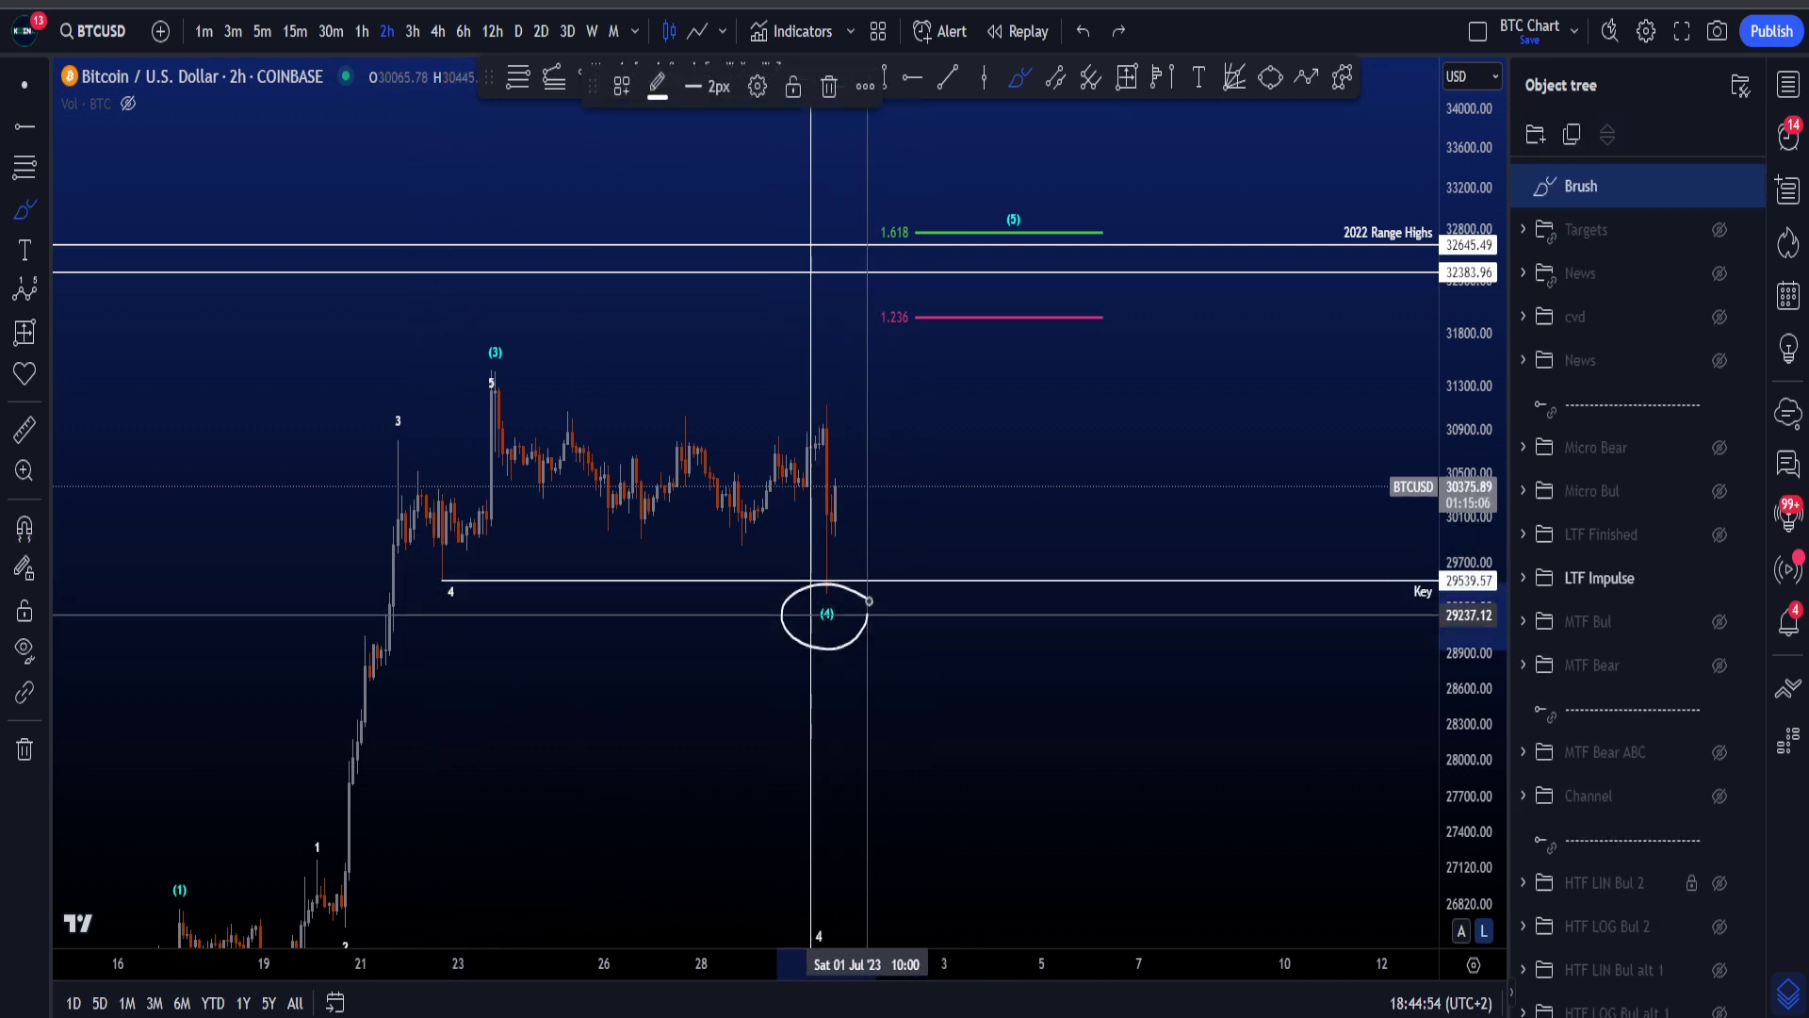
{"action": "key", "text": "ctrl+z"}
- Circle the wave (4) label, brush along the Key line to the white wave 4 and mark the wave (4) low, undoing every stroke
{"action": "left_click_drag", "start_coordinate": [1451, 544], "coordinate": [1451, 683]}
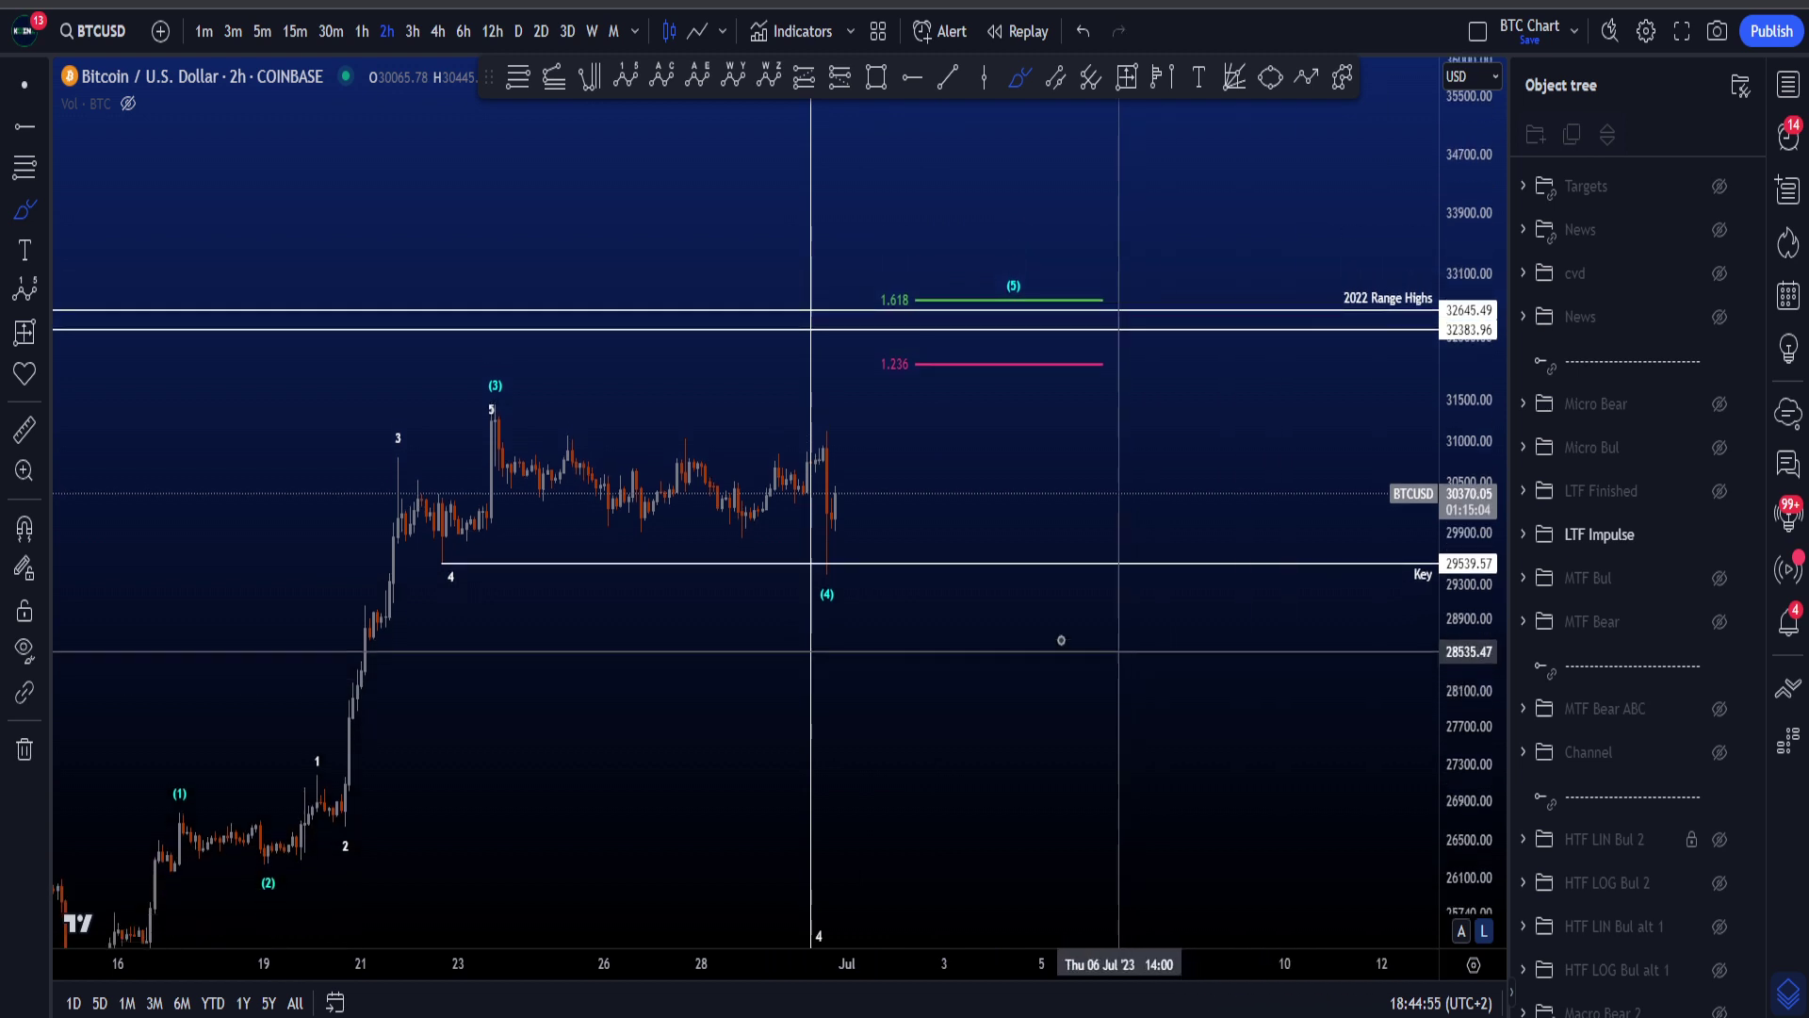
{"action": "scroll", "coordinate": [1060, 640], "scroll_direction": "down", "scroll_amount": 1}
{"action": "left_click_drag", "start_coordinate": [911, 573], "coordinate": [912, 569]}
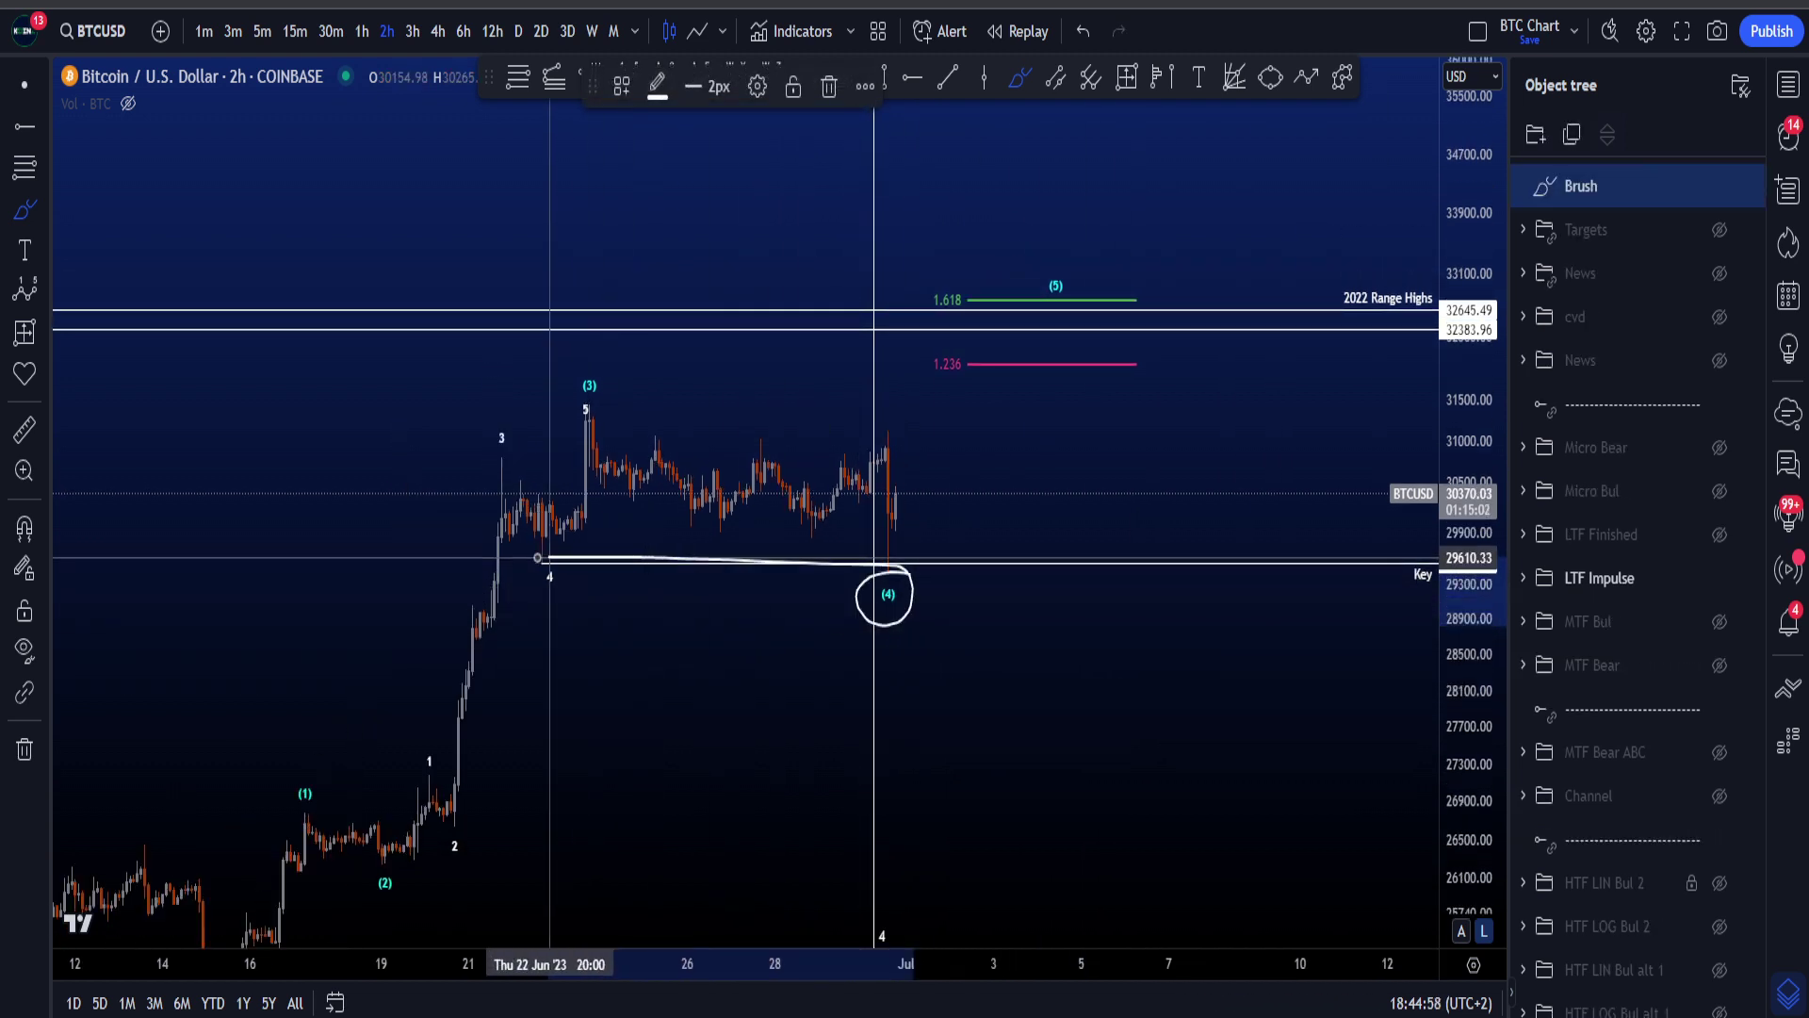
{"action": "key", "text": "ctrl+z"}
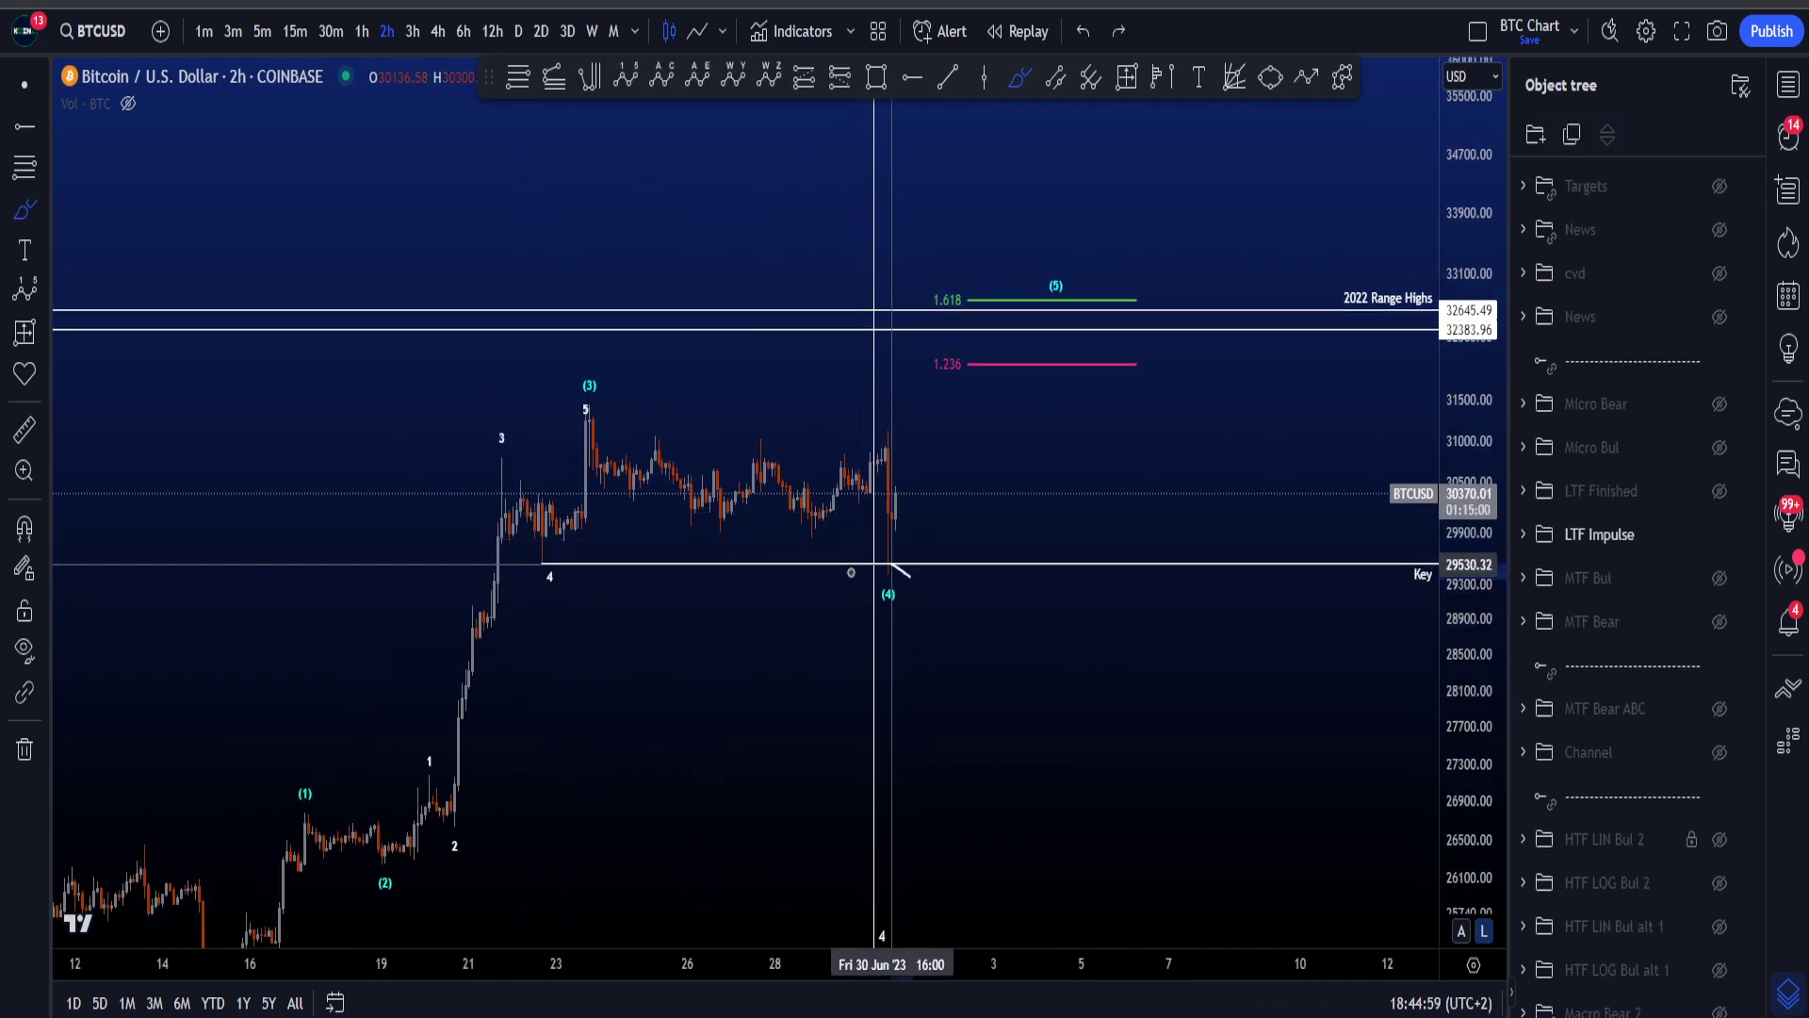
{"action": "left_click_drag", "start_coordinate": [891, 565], "coordinate": [912, 595]}
{"action": "key", "text": "ctrl+z"}
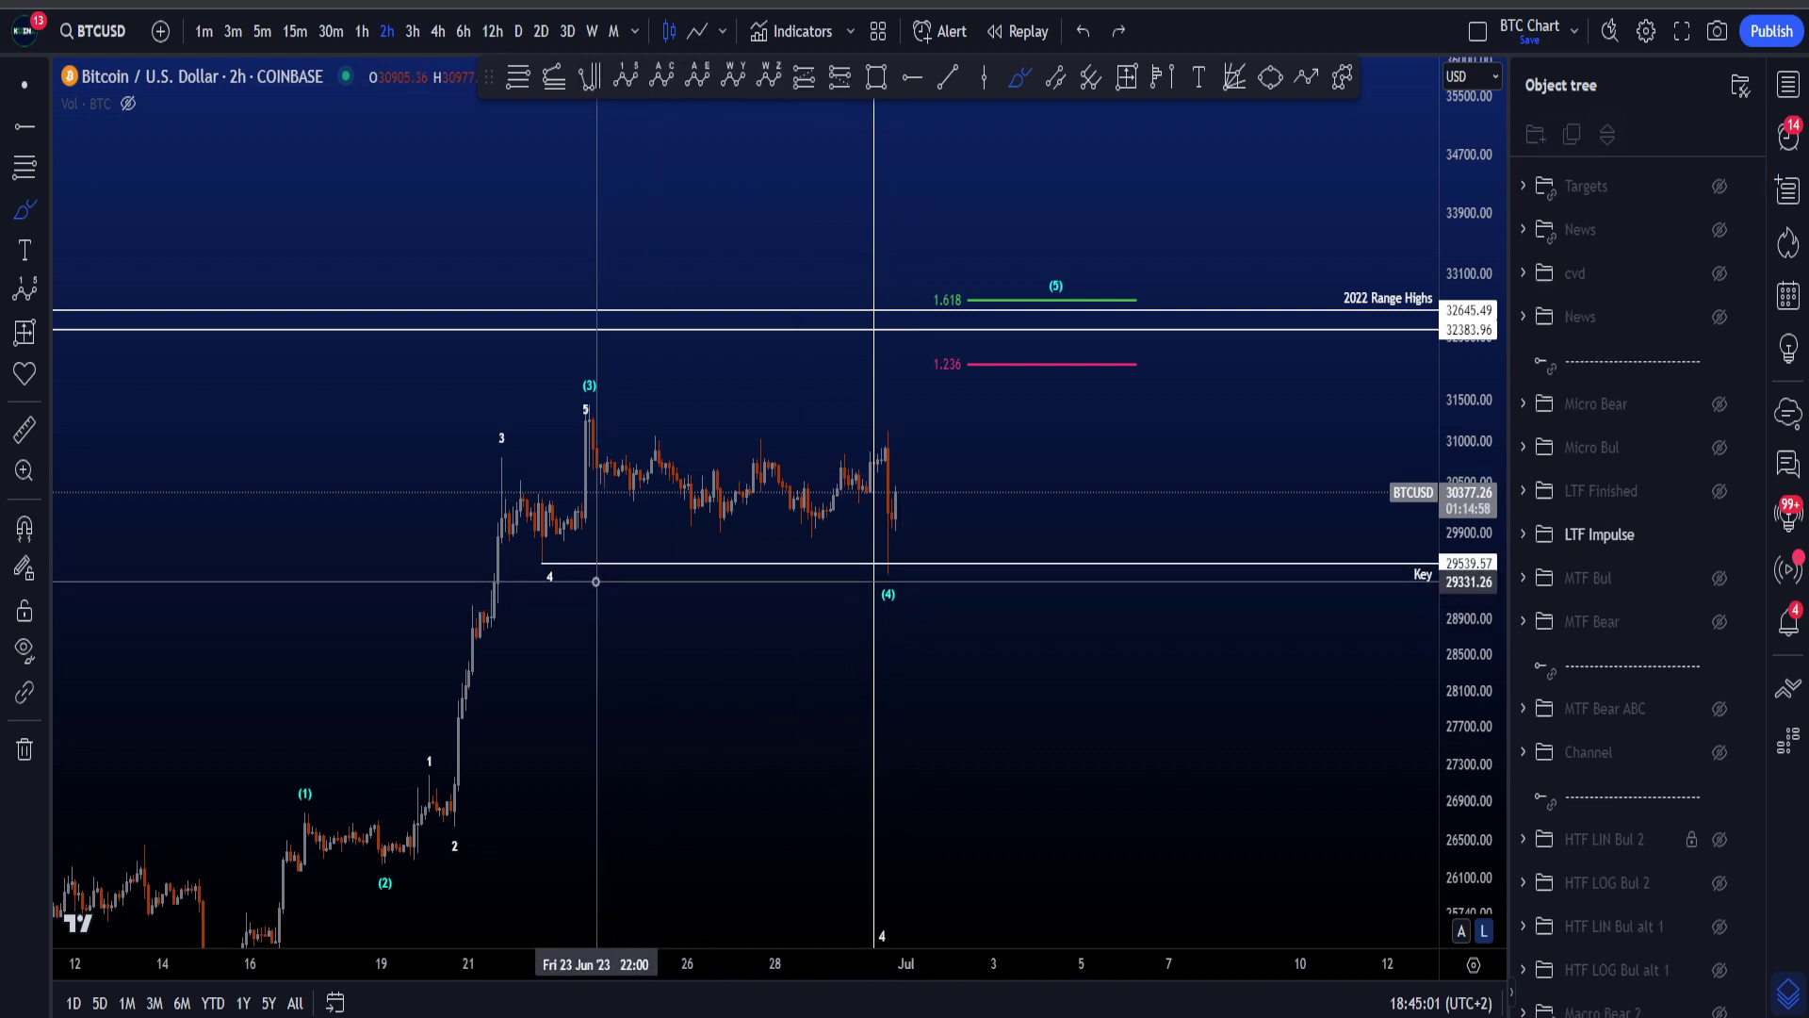
- Circle the white wave 3 to 5 area, brush from white wave 4 up around the wave (3) top, and remove both marks
{"action": "left_click_drag", "start_coordinate": [595, 581], "coordinate": [462, 589]}
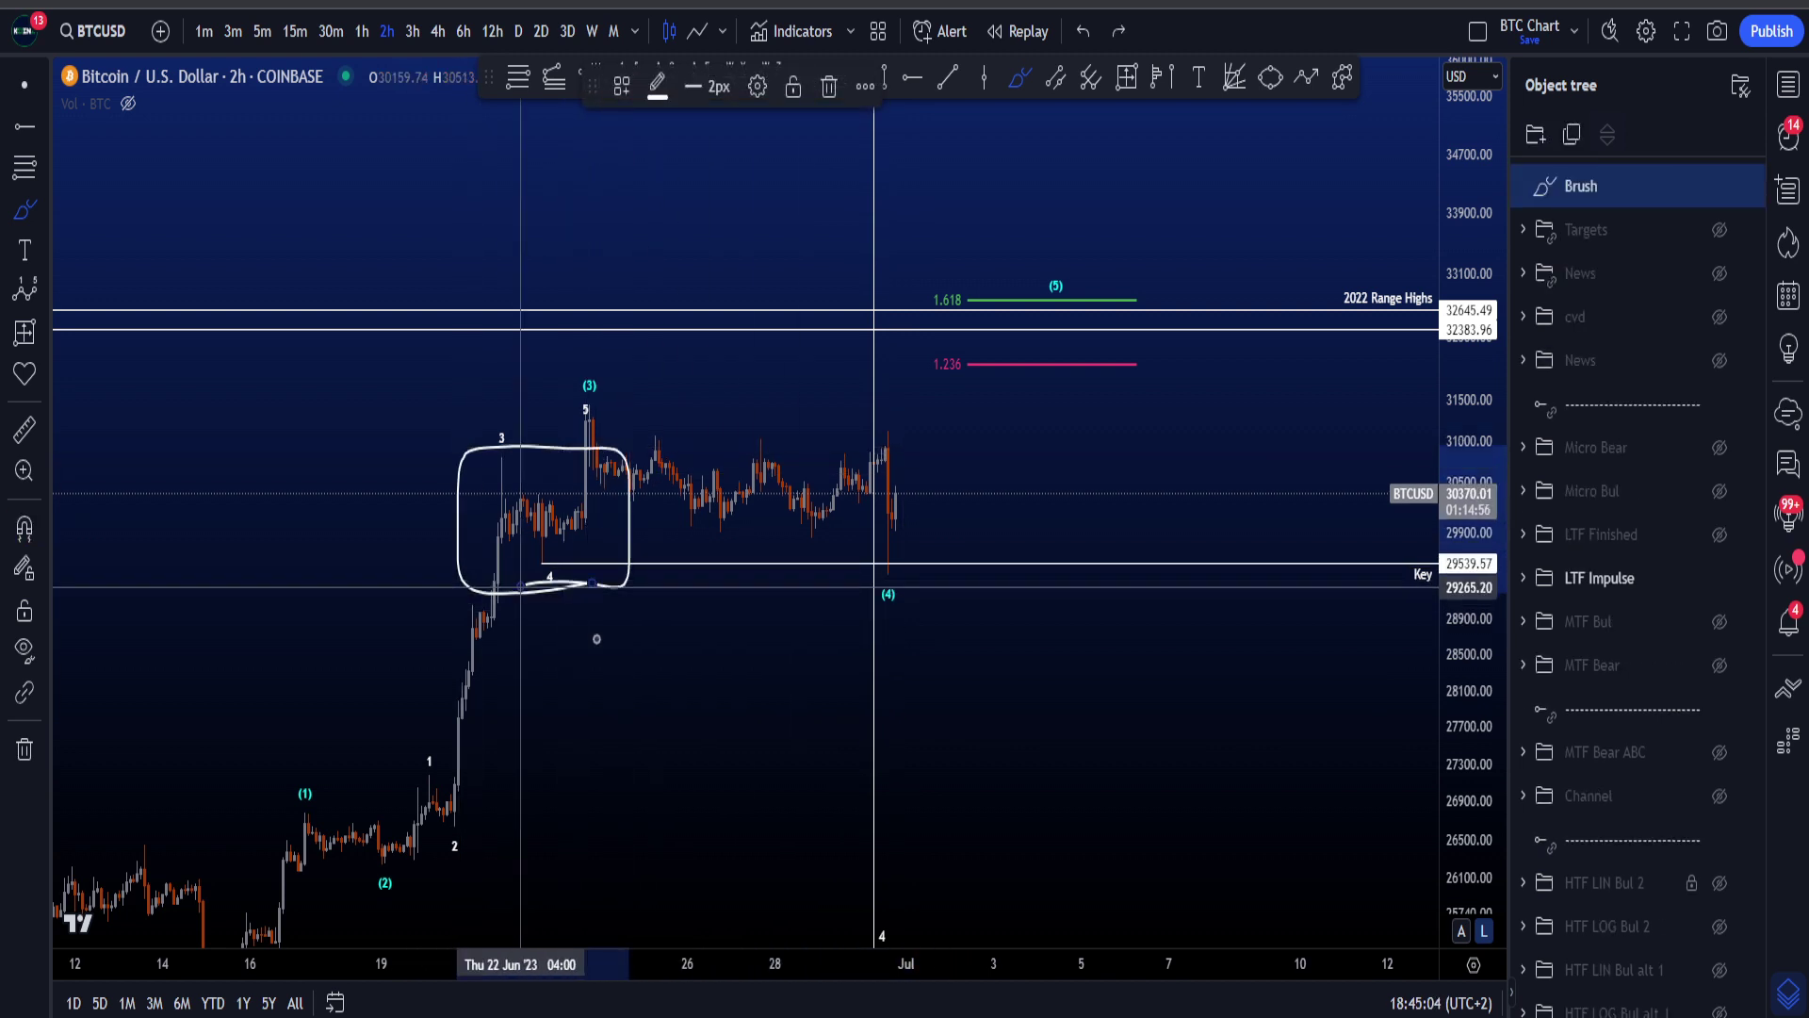
{"action": "key", "text": "Delete"}
{"action": "mouse_move", "coordinate": [522, 582]}
{"action": "left_mouse_down"}
{"action": "mouse_move", "coordinate": [569, 560]}
{"action": "mouse_move", "coordinate": [511, 585]}
{"action": "mouse_move", "coordinate": [556, 553]}
{"action": "mouse_move", "coordinate": [608, 405]}
{"action": "mouse_move", "coordinate": [556, 415]}
{"action": "mouse_move", "coordinate": [618, 370]}
{"action": "left_mouse_up"}
{"action": "key", "text": "Delete"}
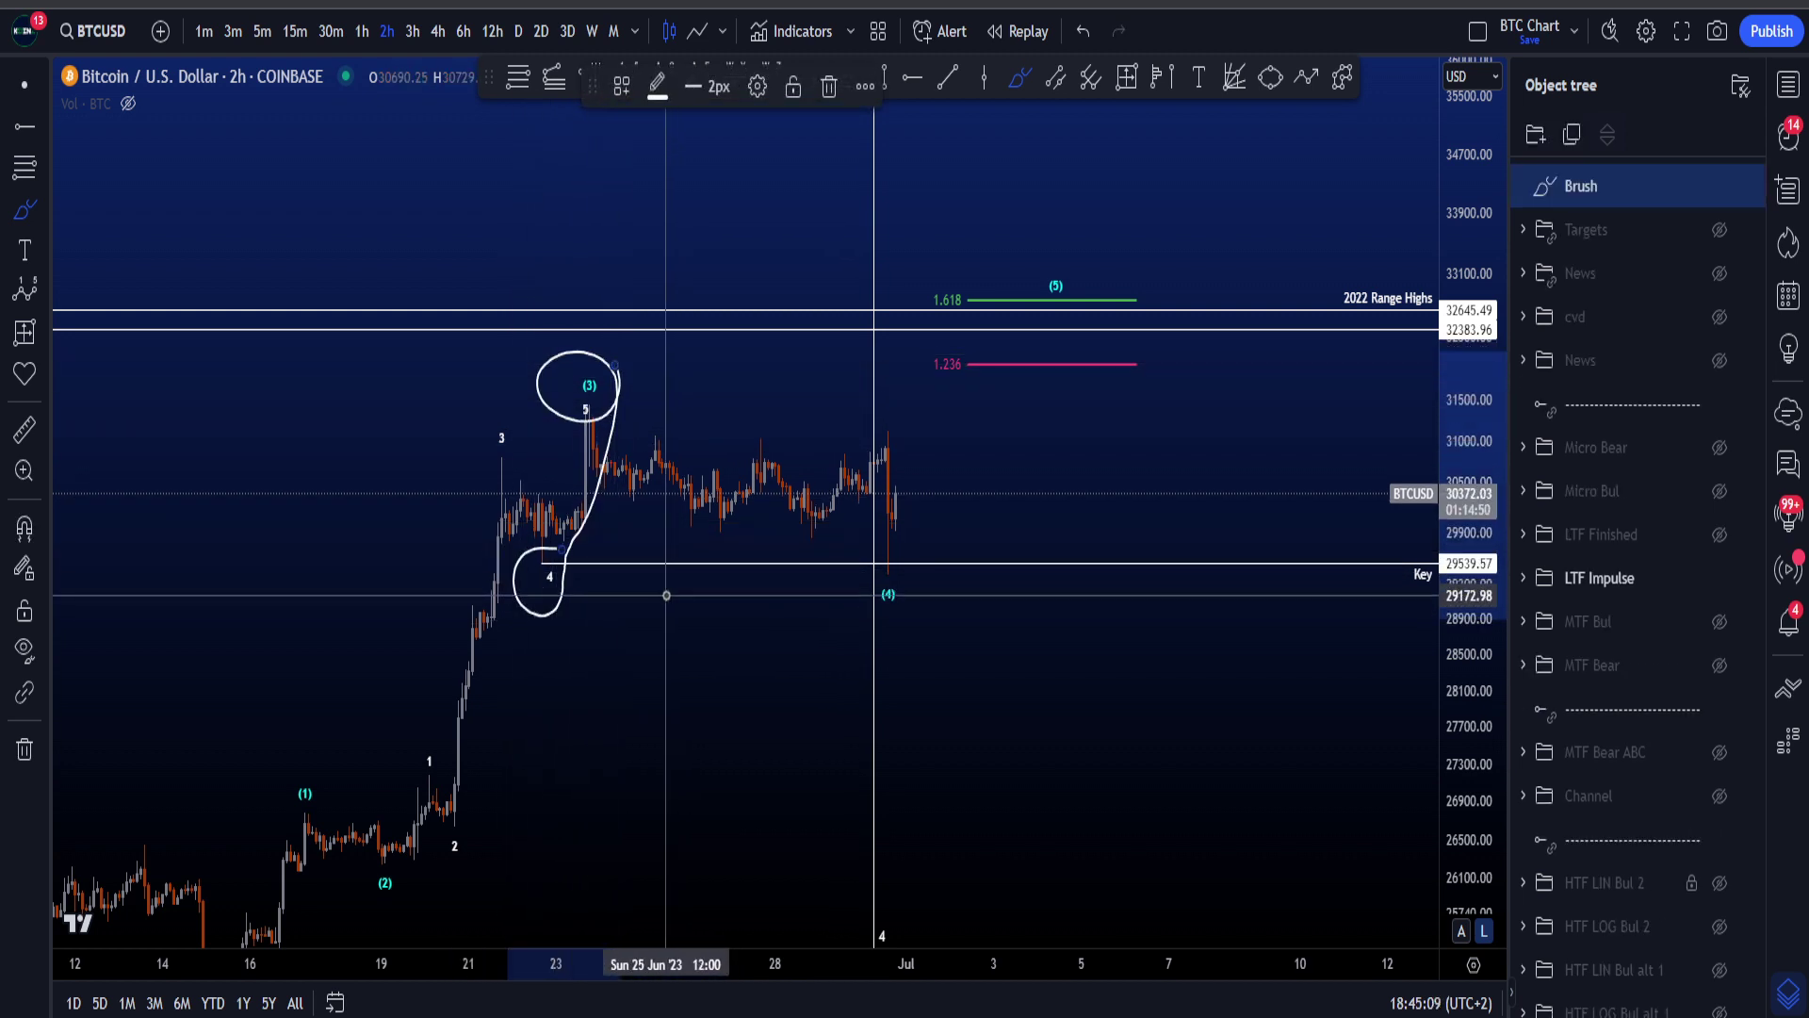
{"action": "key", "text": "ctrl+z"}
- Circle the wave (4) label, the white wave 4 low and the latest candles in turn, undoing each mark
{"action": "mouse_move", "coordinate": [908, 572]}
{"action": "left_mouse_down"}
{"action": "mouse_move", "coordinate": [852, 620]}
{"action": "mouse_move", "coordinate": [906, 572]}
{"action": "left_mouse_up"}
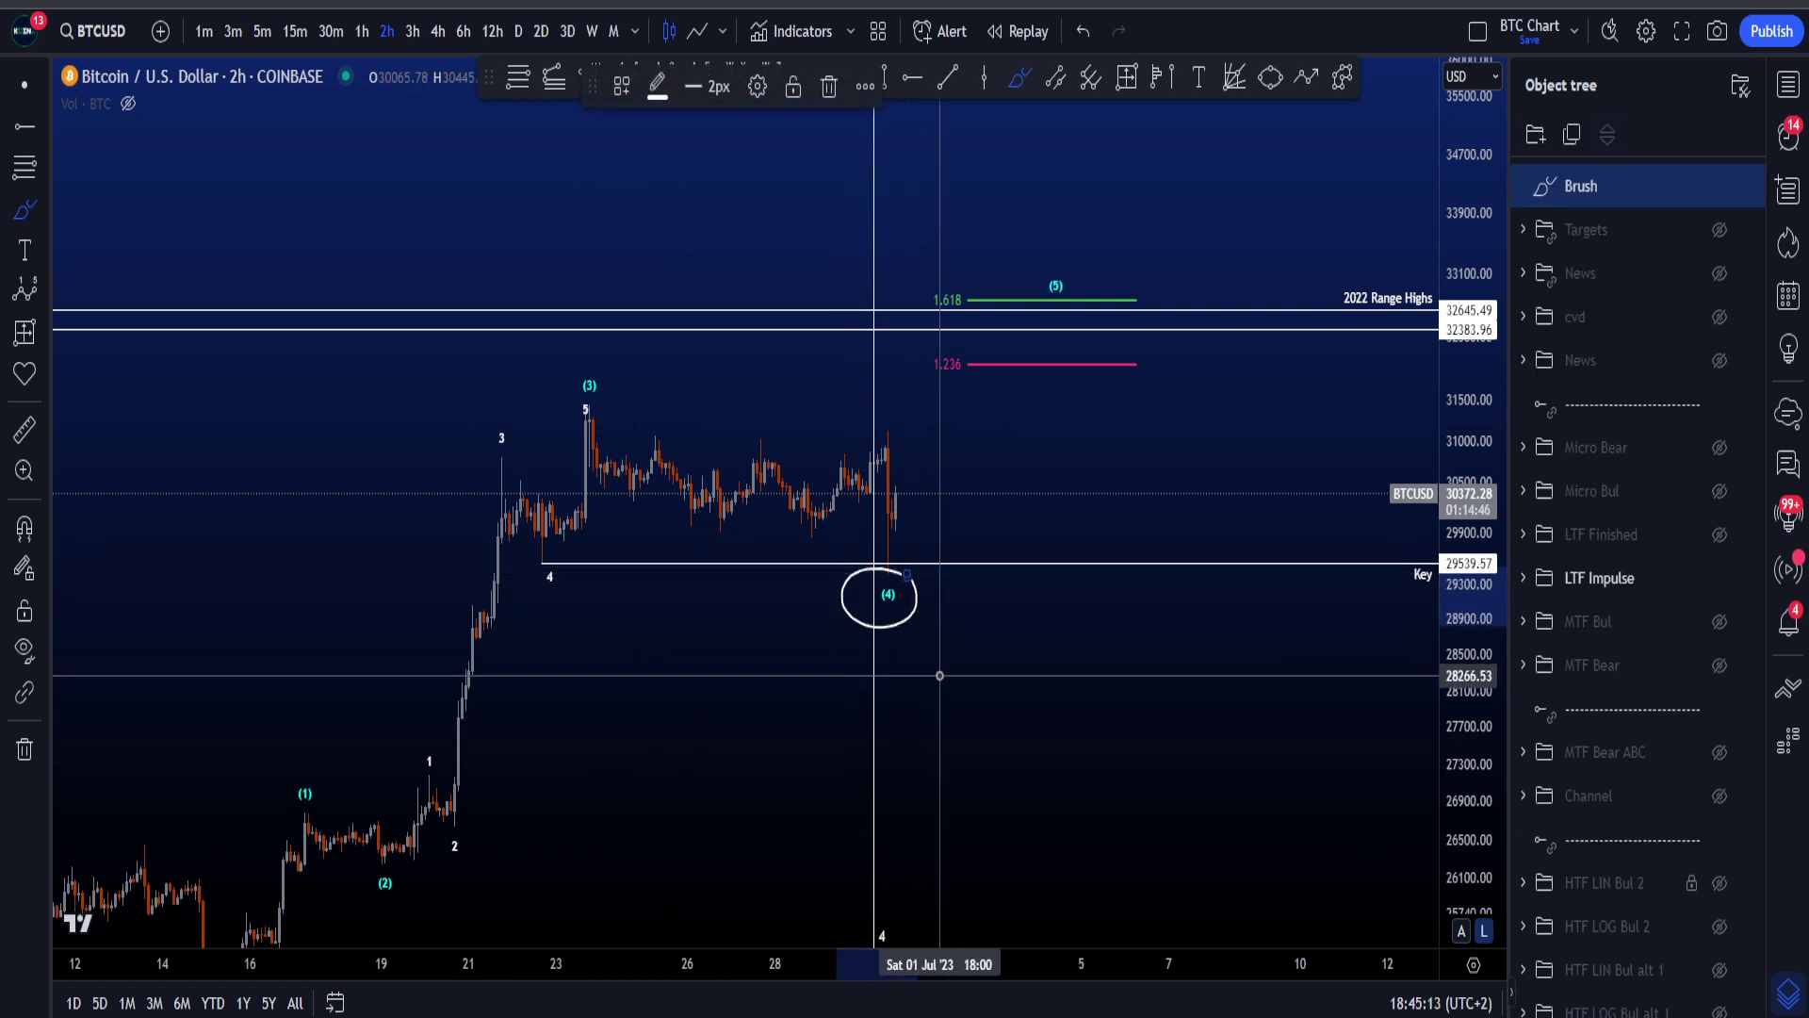
{"action": "key", "text": "ctrl+z"}
{"action": "left_click_drag", "start_coordinate": [557, 543], "coordinate": [562, 549]}
{"action": "key", "text": "ctrl+z"}
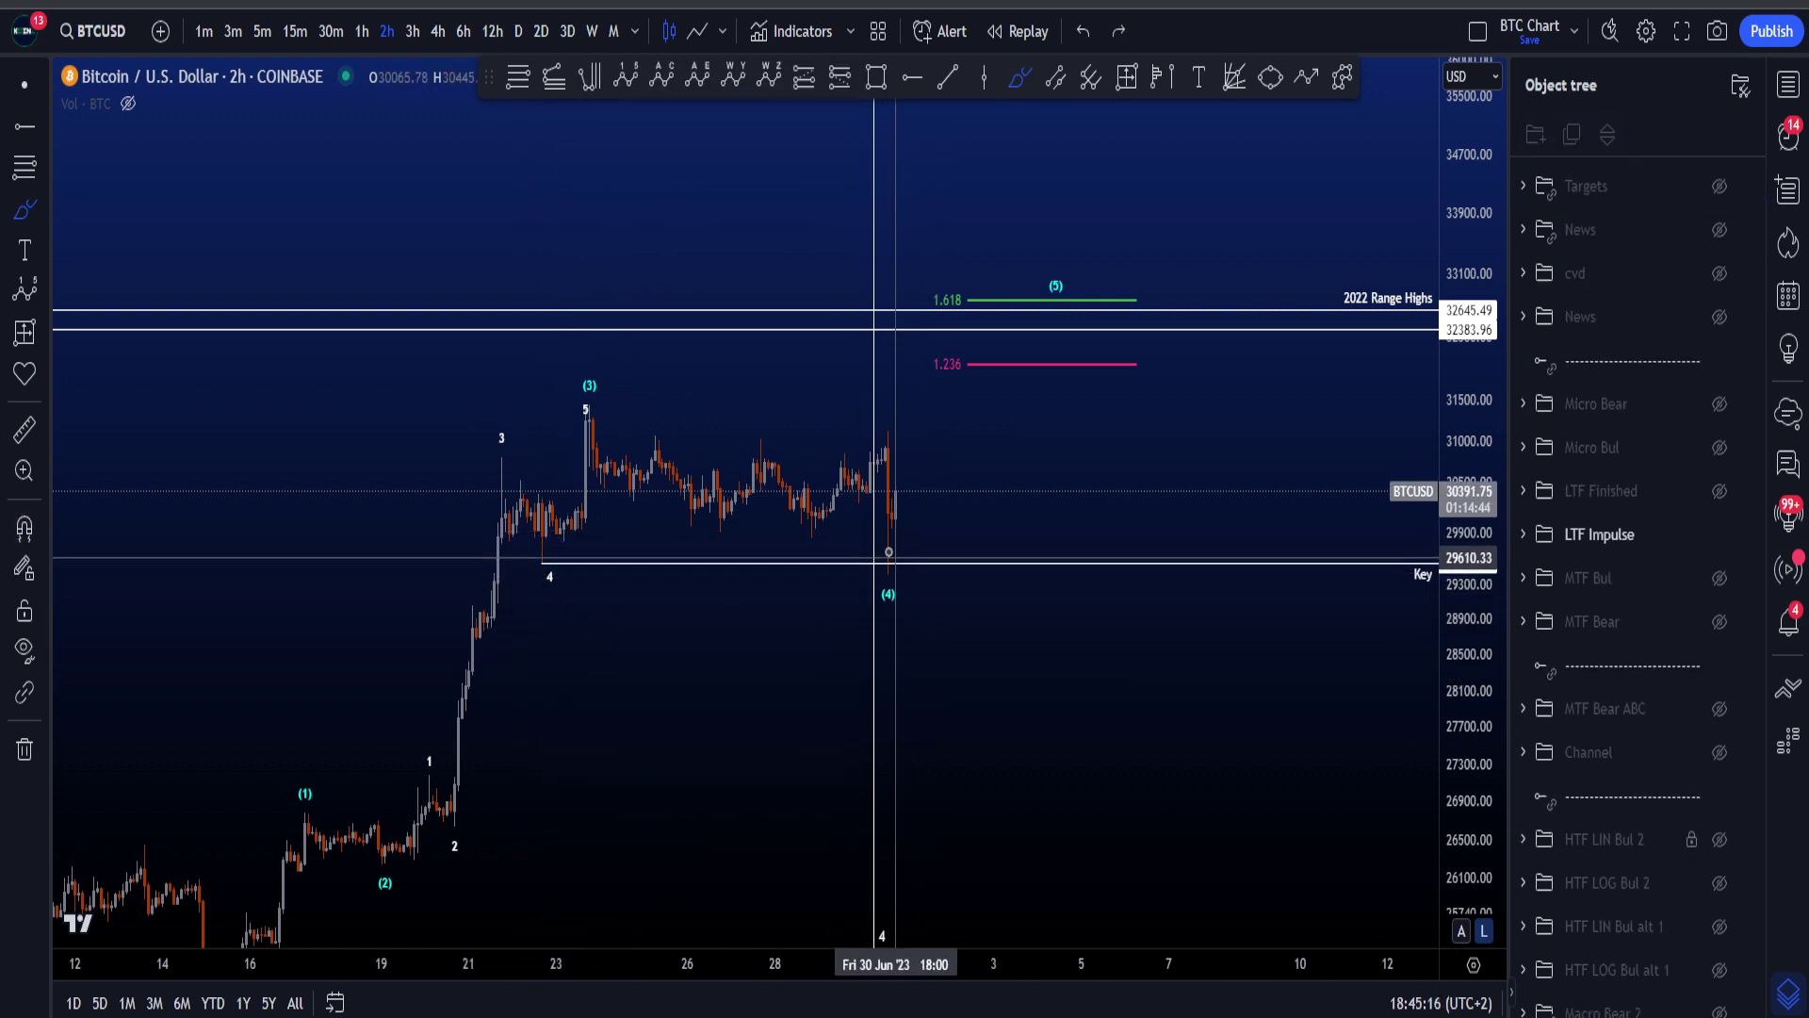
{"action": "mouse_move", "coordinate": [873, 517]}
{"action": "left_mouse_down"}
{"action": "mouse_move", "coordinate": [904, 528]}
{"action": "mouse_move", "coordinate": [900, 490]}
{"action": "left_mouse_up"}
{"action": "key", "text": "ctrl+z"}
{"action": "key", "text": "ctrl+z"}
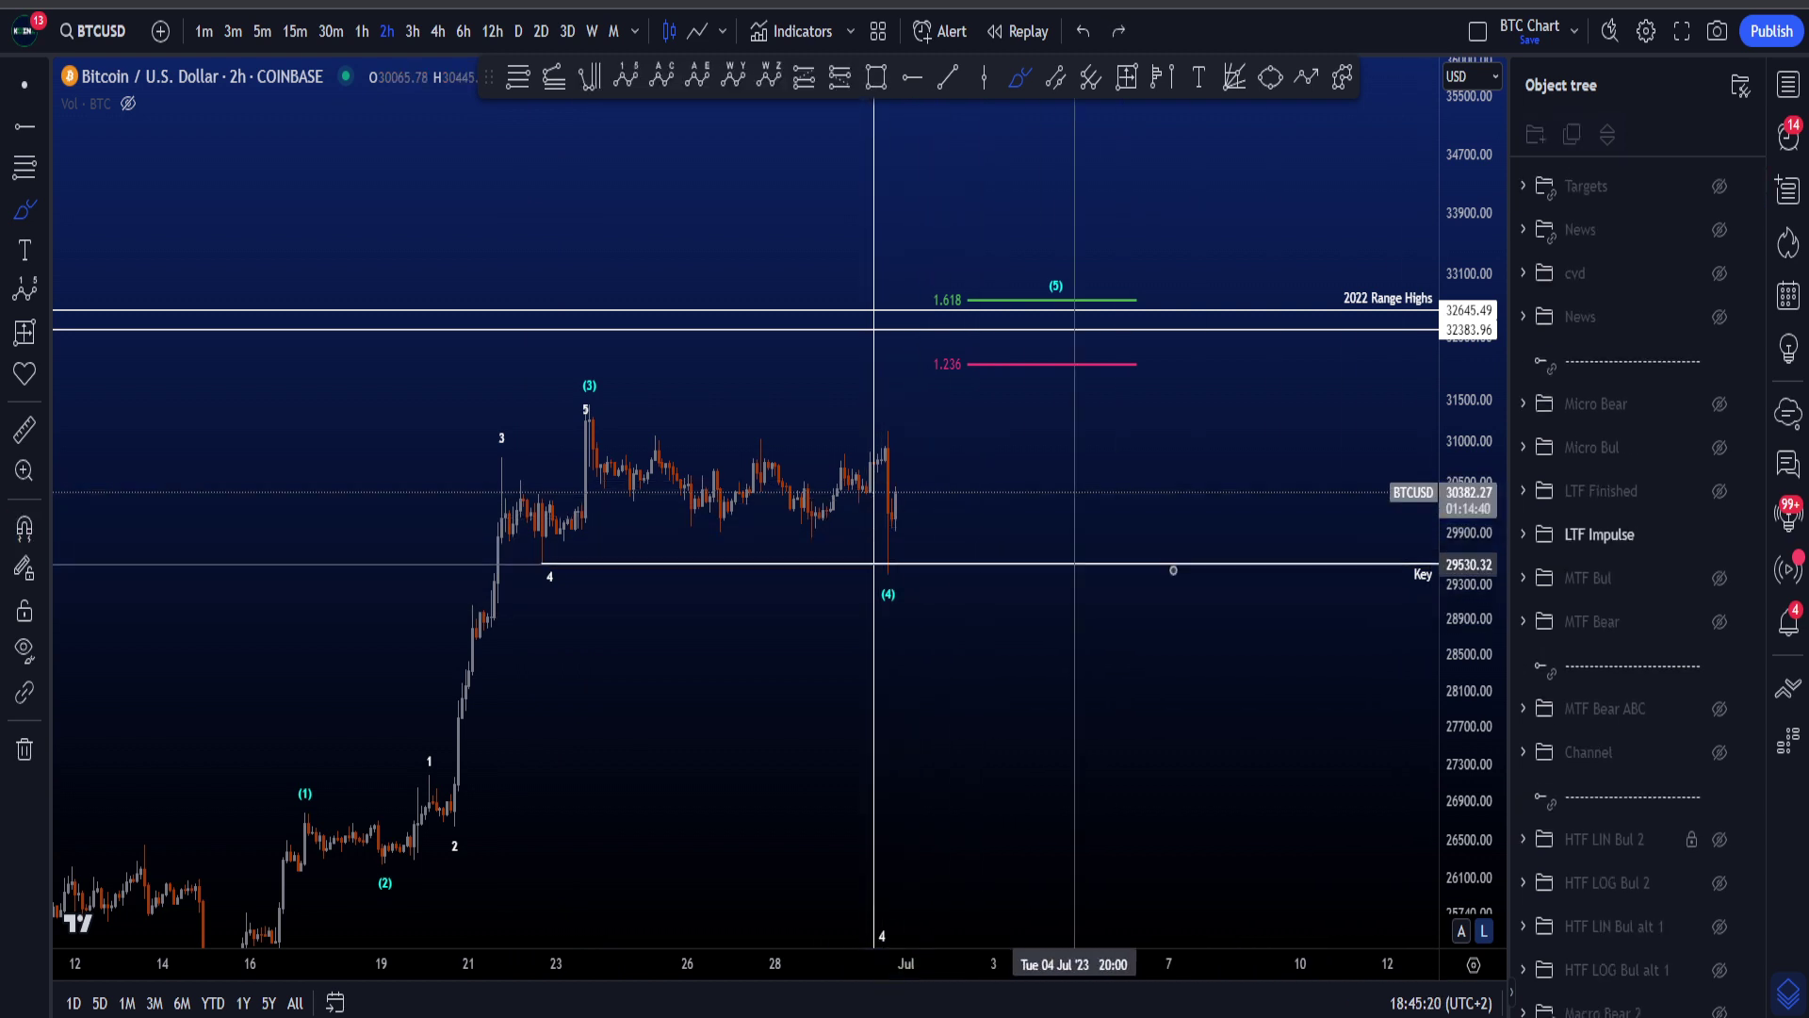
- Circle the 1.236 and 1.618 target labels and brush the move from wave (3) down to wave (4), undoing both marks
{"action": "left_click_drag", "start_coordinate": [1148, 693], "coordinate": [1021, 731]}
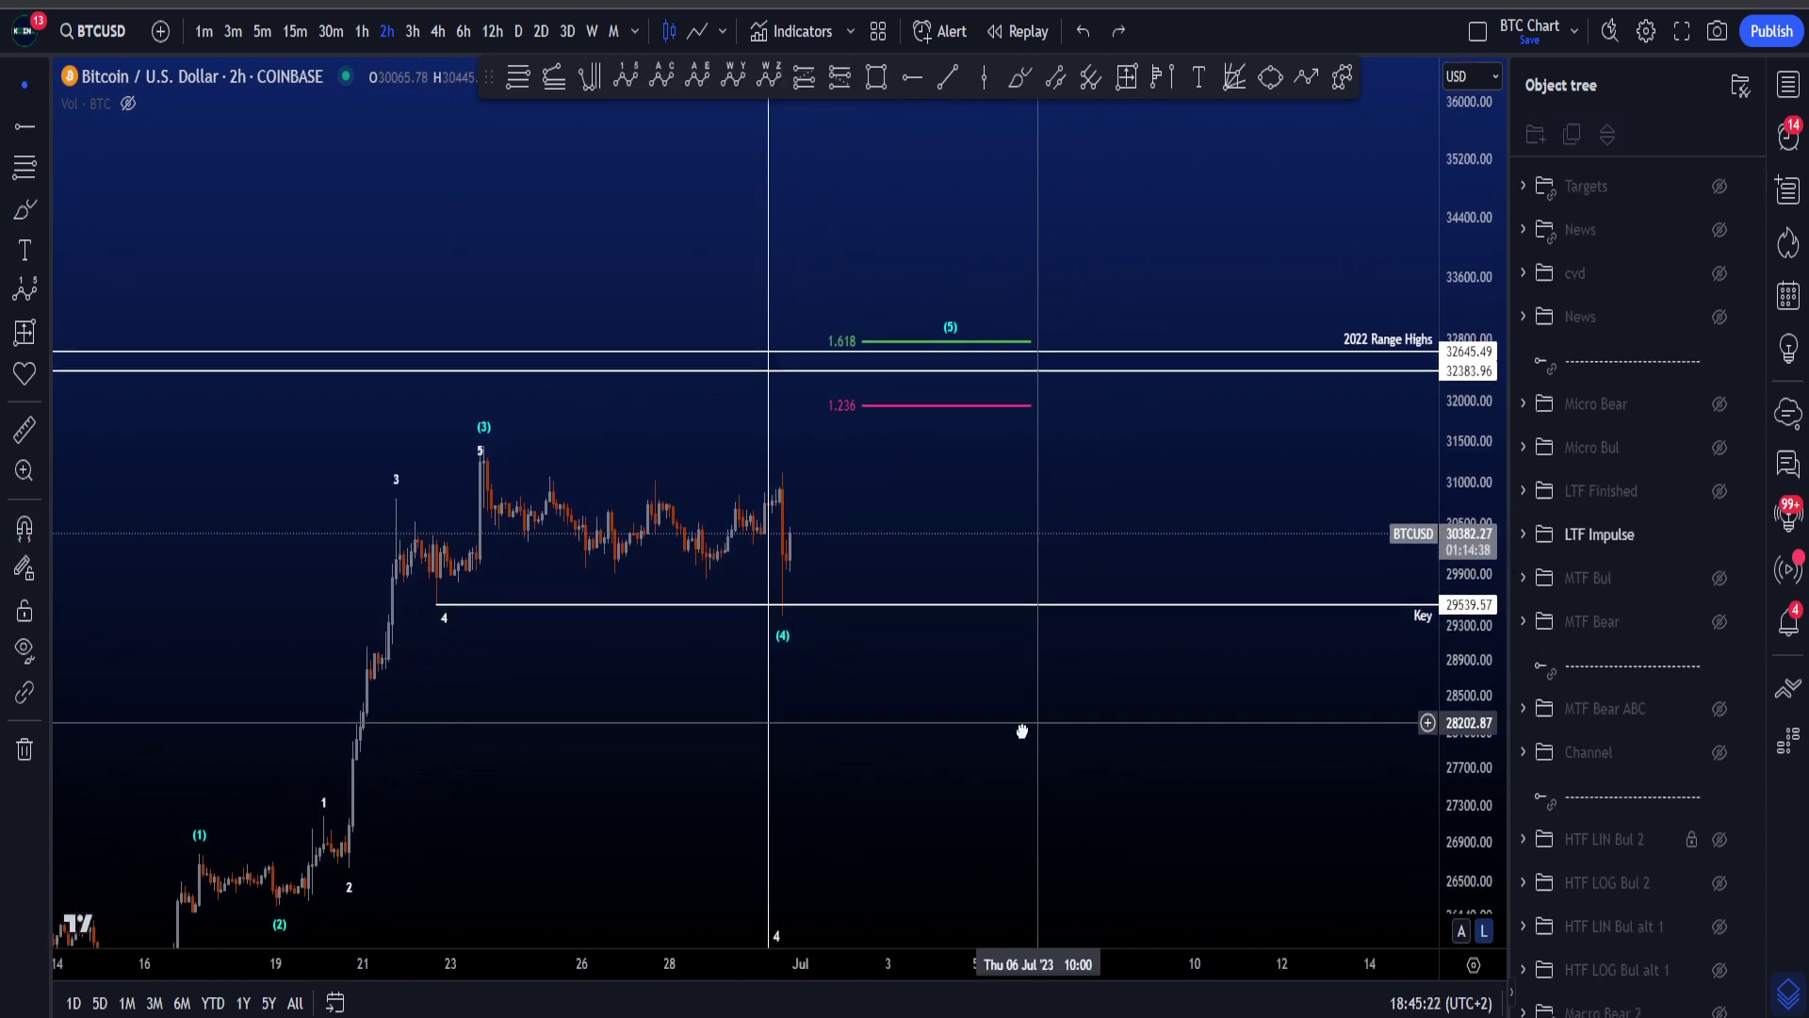
{"action": "mouse_move", "coordinate": [858, 326]}
{"action": "left_mouse_down"}
{"action": "mouse_move", "coordinate": [809, 322]}
{"action": "mouse_move", "coordinate": [850, 459]}
{"action": "left_mouse_up"}
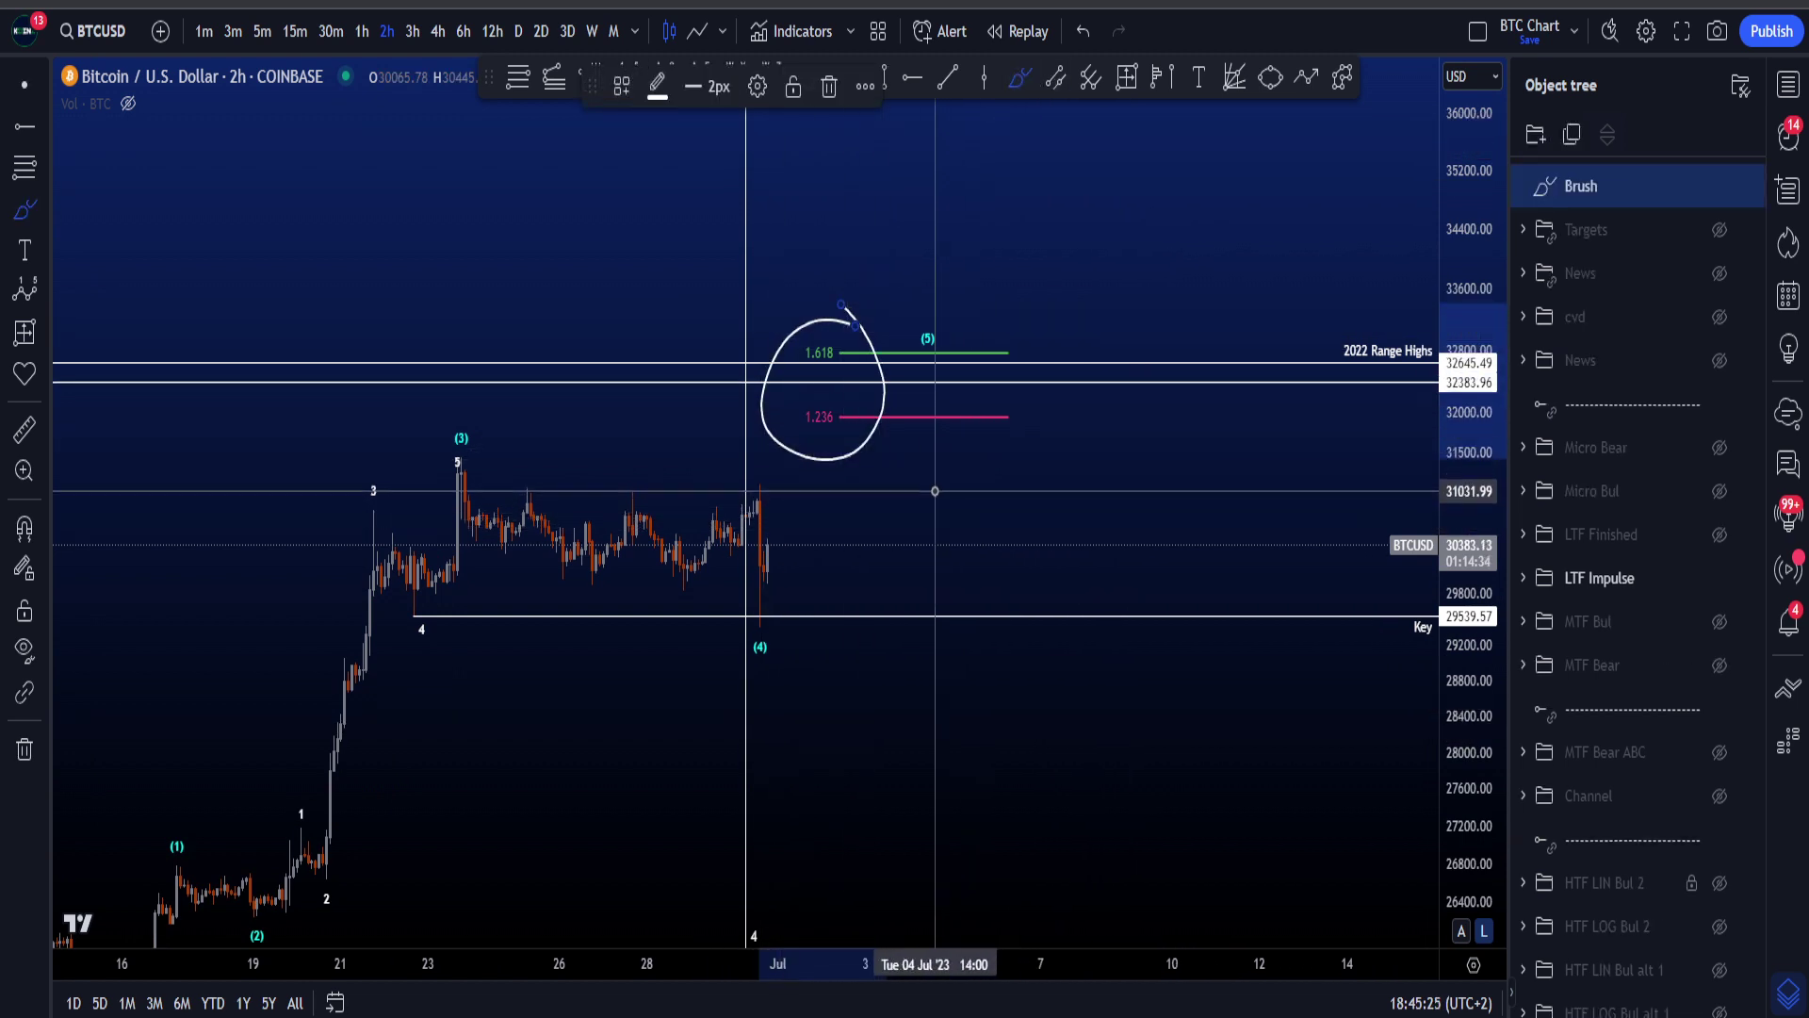
{"action": "key", "text": "ctrl+z"}
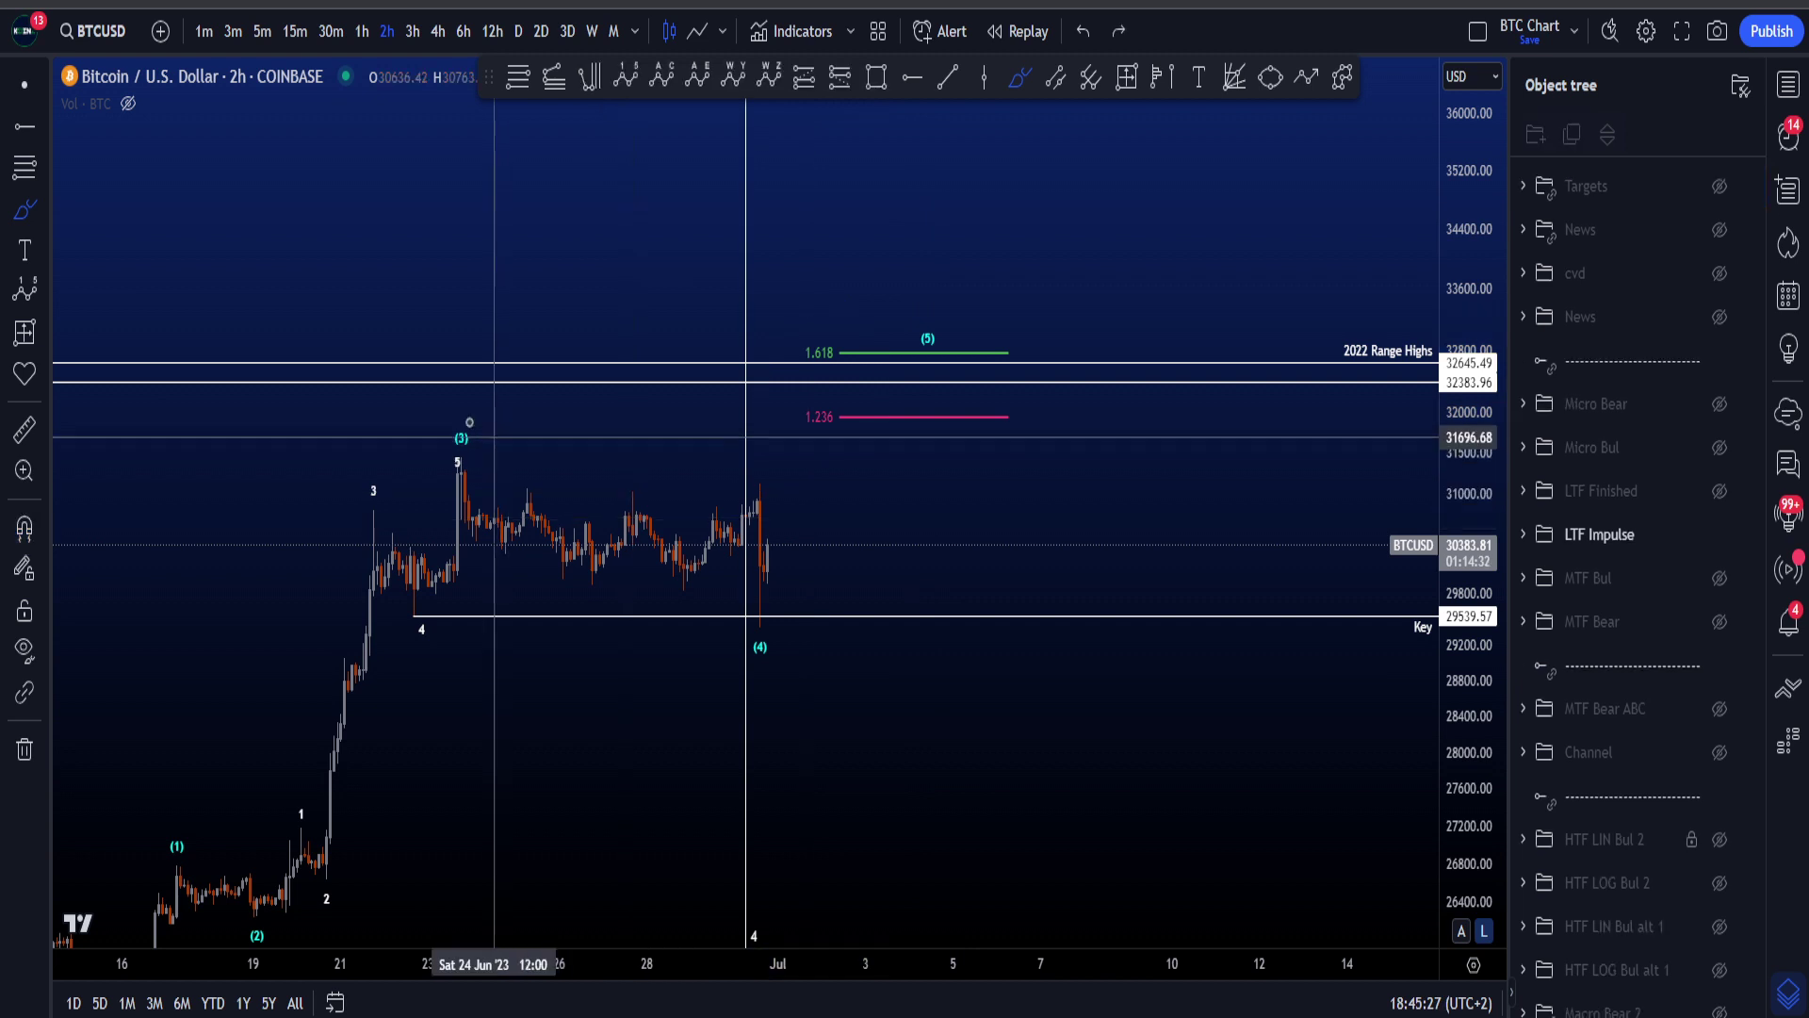
{"action": "mouse_move", "coordinate": [483, 431]}
{"action": "left_mouse_down"}
{"action": "mouse_move", "coordinate": [614, 591]}
{"action": "mouse_move", "coordinate": [771, 577]}
{"action": "left_mouse_up"}
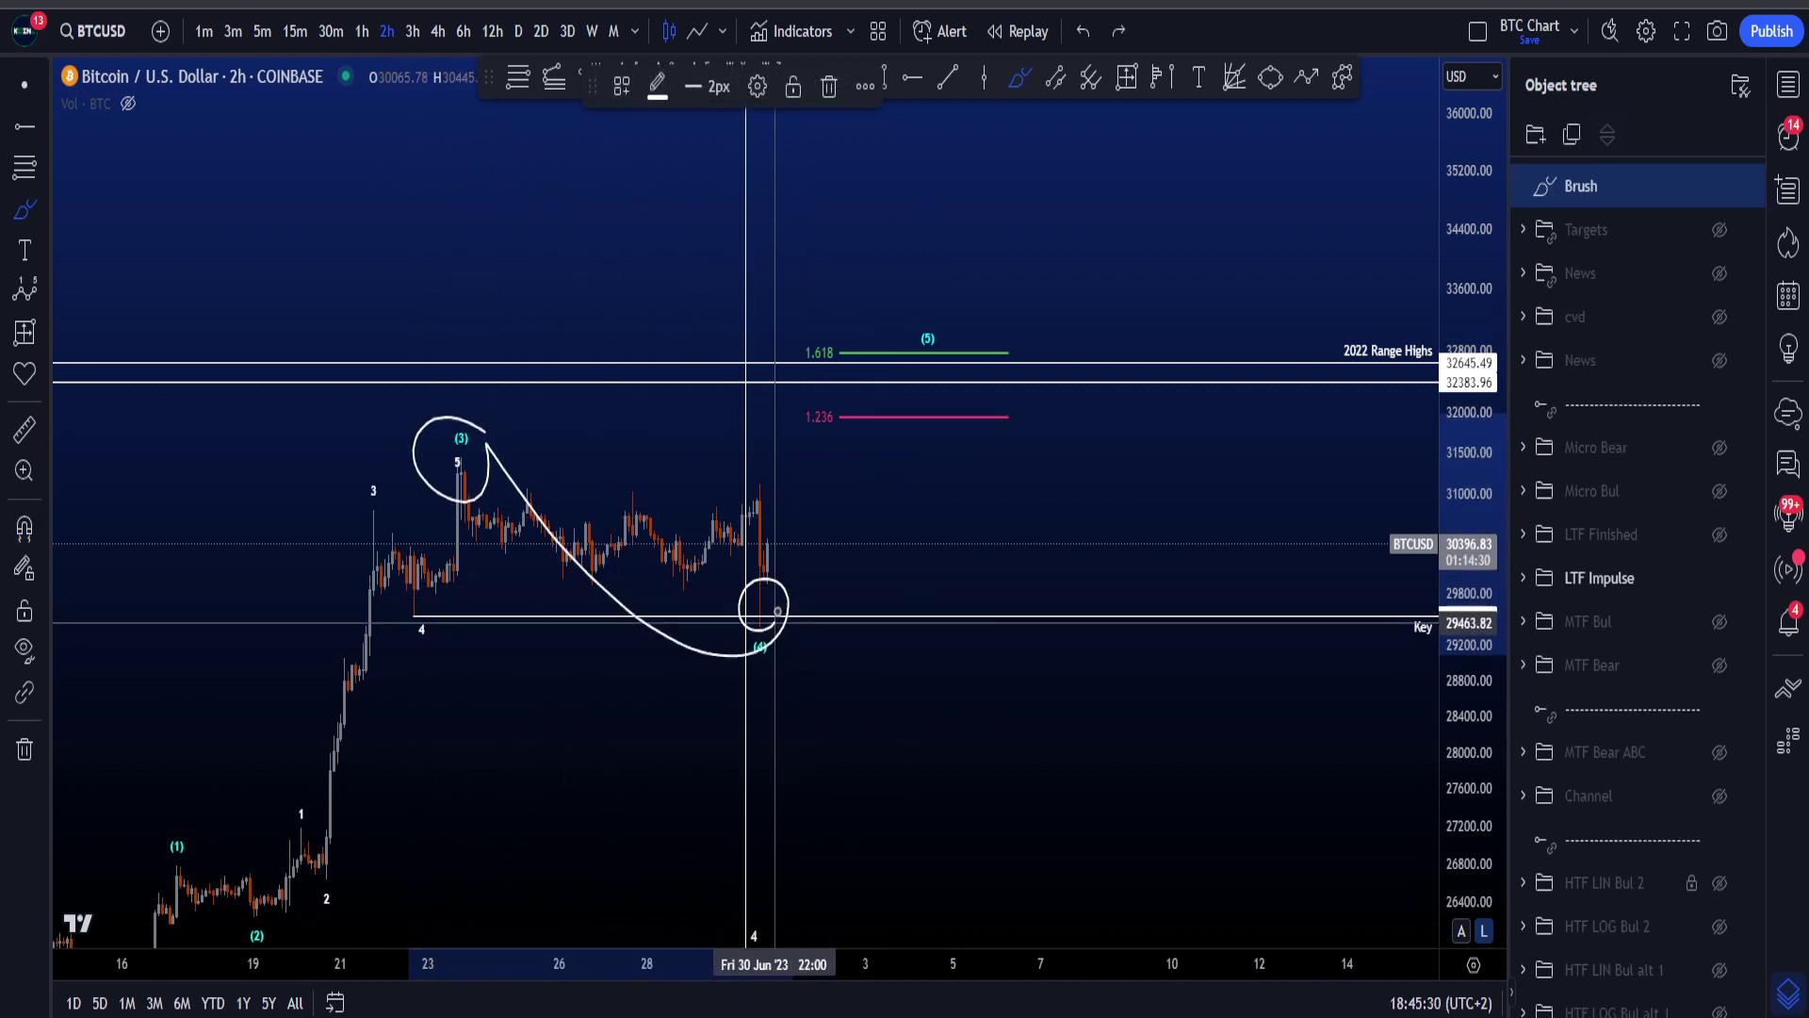
{"action": "key", "text": "ctrl+z"}
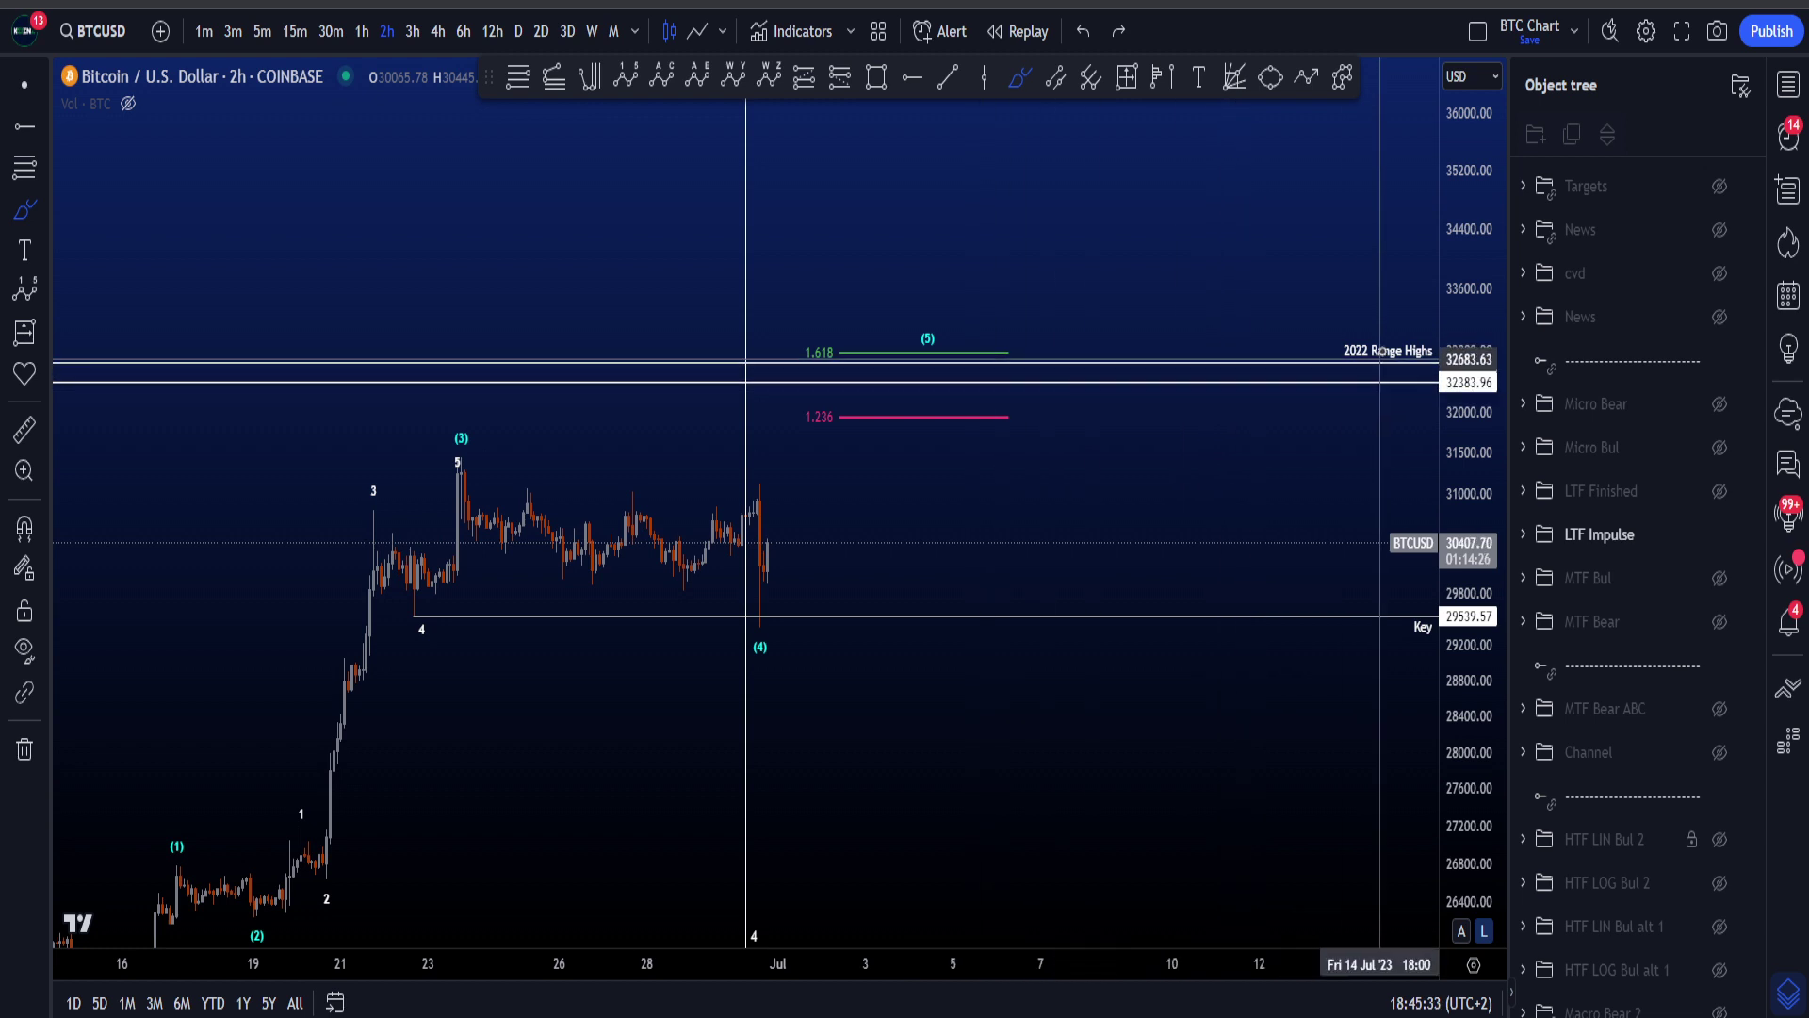
- Brush an arc around the 2022 Range Highs label and circle the whole wave (5) target zone, undoing both marks
{"action": "mouse_move", "coordinate": [1378, 311]}
{"action": "left_mouse_down"}
{"action": "mouse_move", "coordinate": [1296, 382]}
{"action": "mouse_move", "coordinate": [1332, 434]}
{"action": "left_mouse_up"}
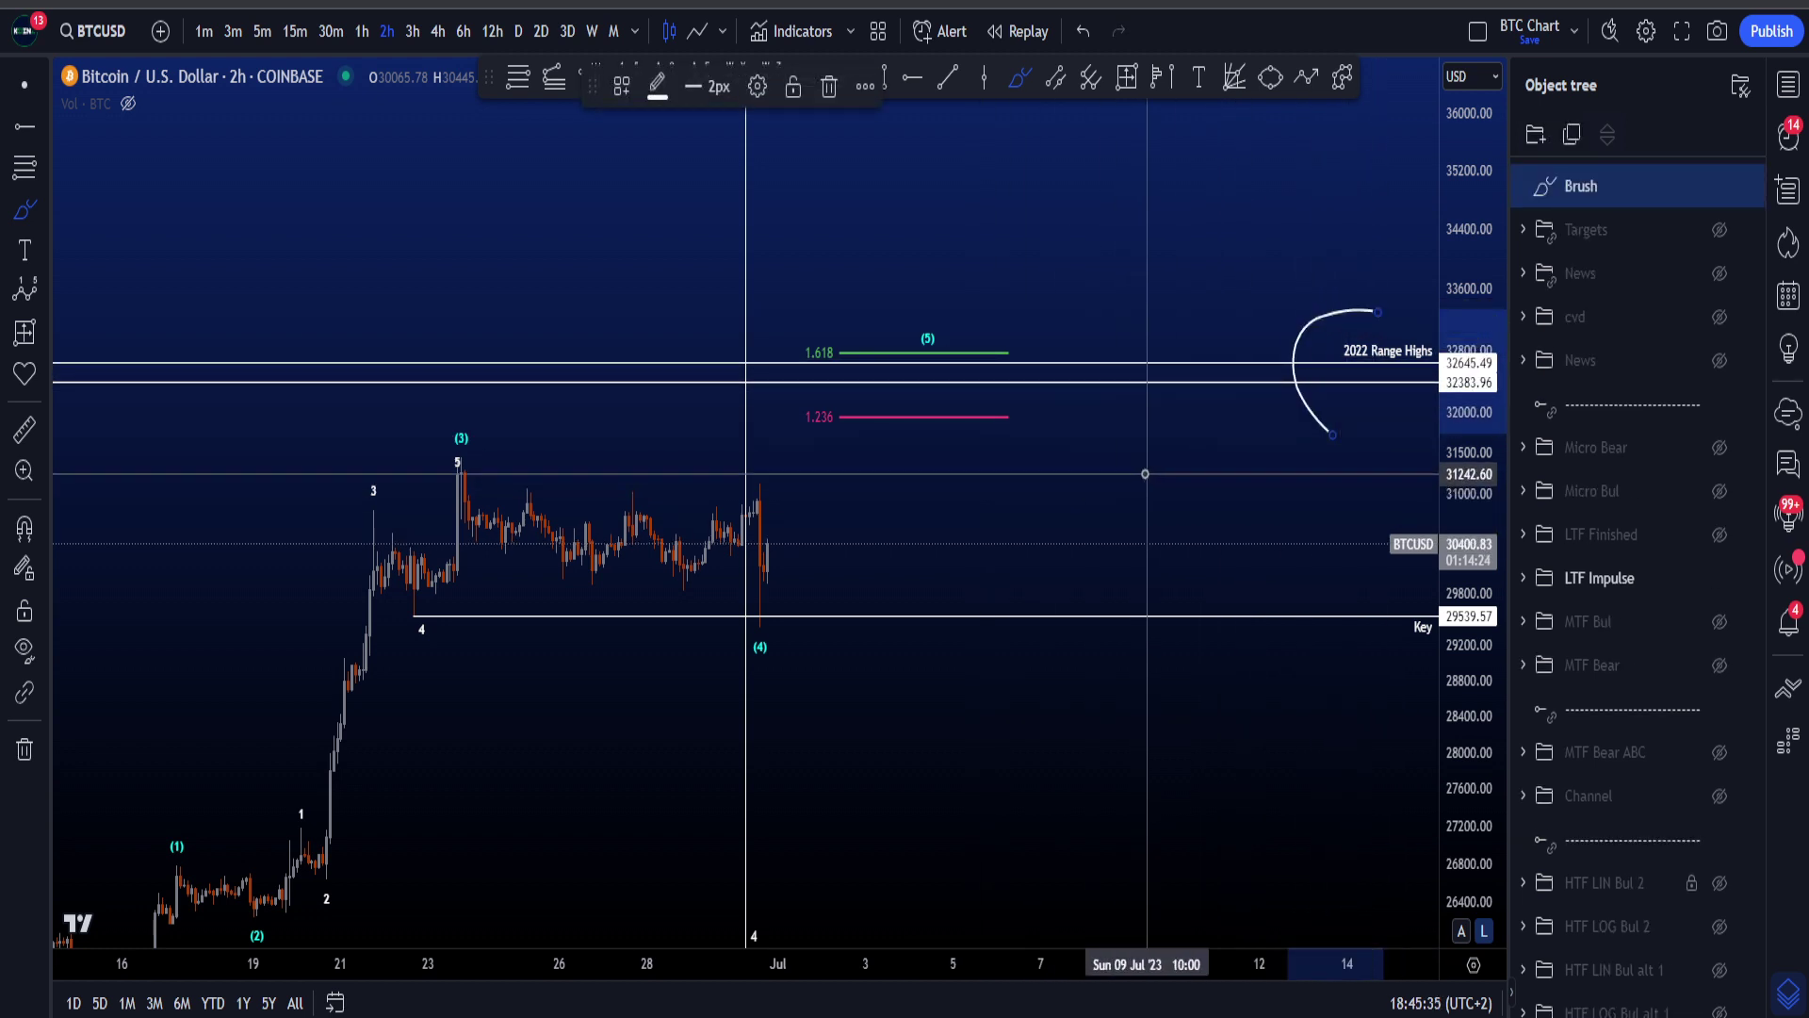
{"action": "key", "text": "ctrl+z"}
{"action": "mouse_move", "coordinate": [1026, 429]}
{"action": "left_mouse_down"}
{"action": "mouse_move", "coordinate": [828, 448]}
{"action": "mouse_move", "coordinate": [916, 308]}
{"action": "mouse_move", "coordinate": [895, 445]}
{"action": "left_mouse_up"}
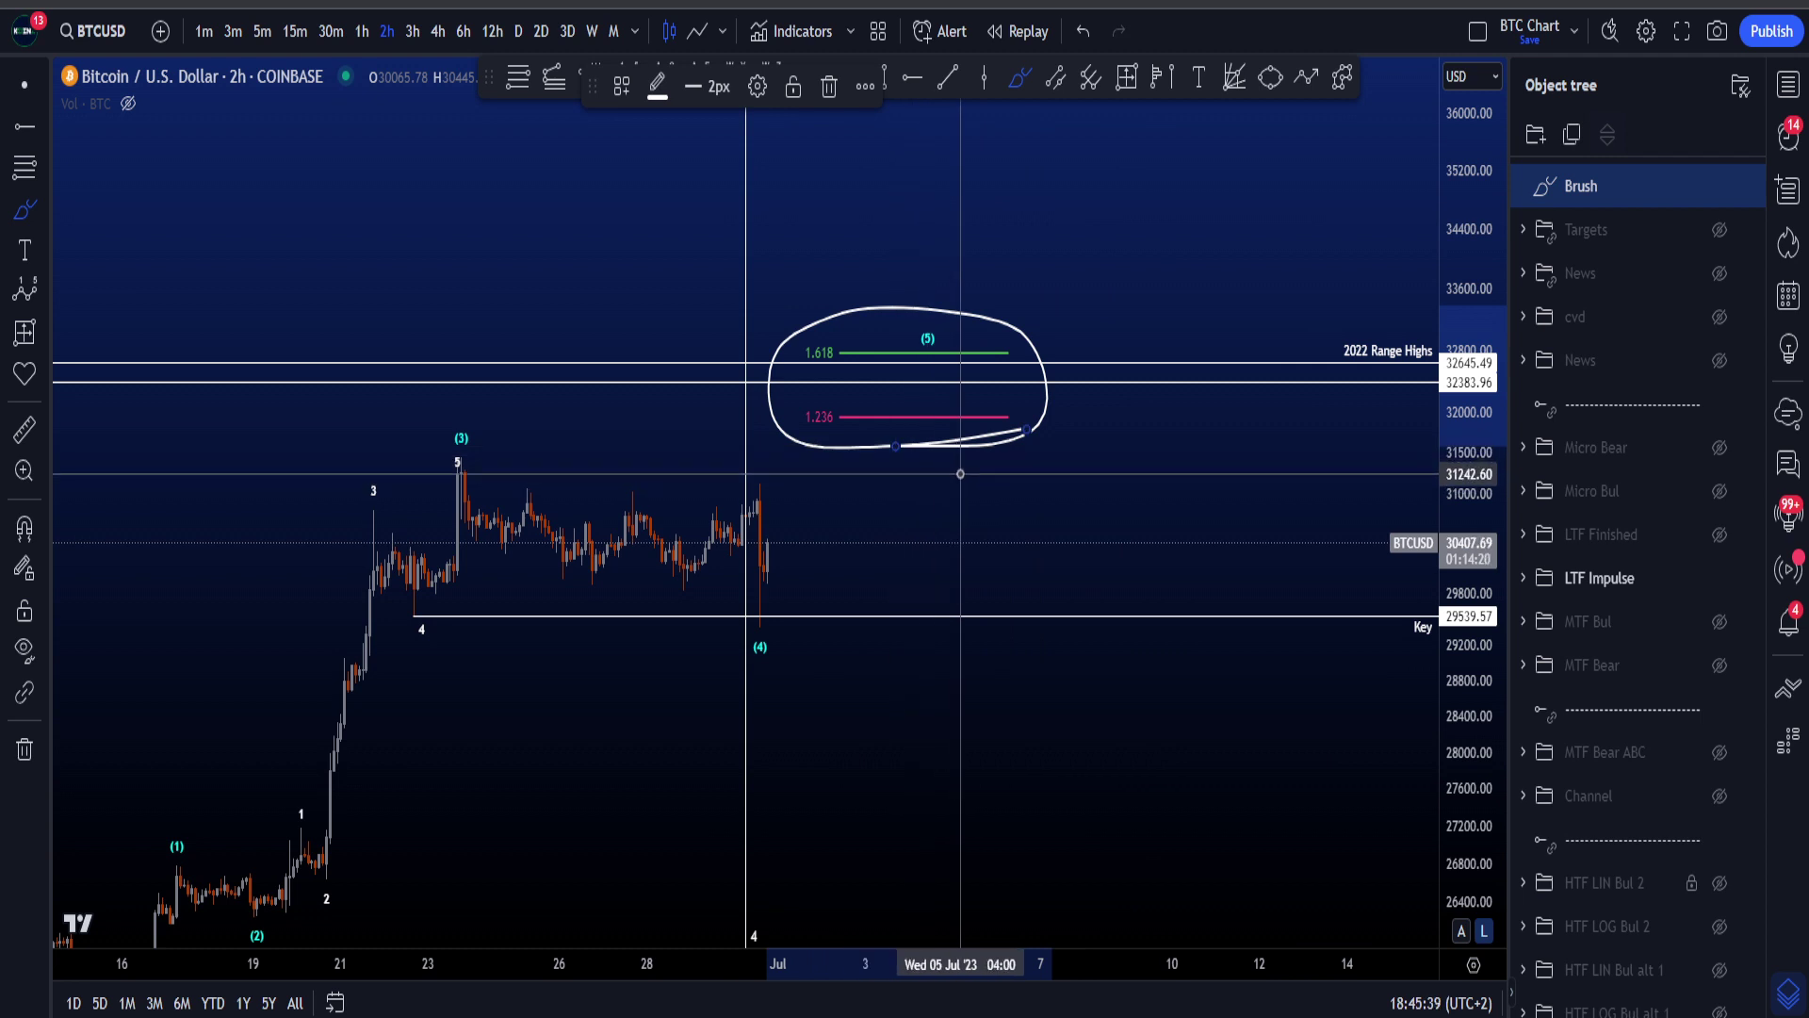
{"action": "key", "text": "ctrl+z"}
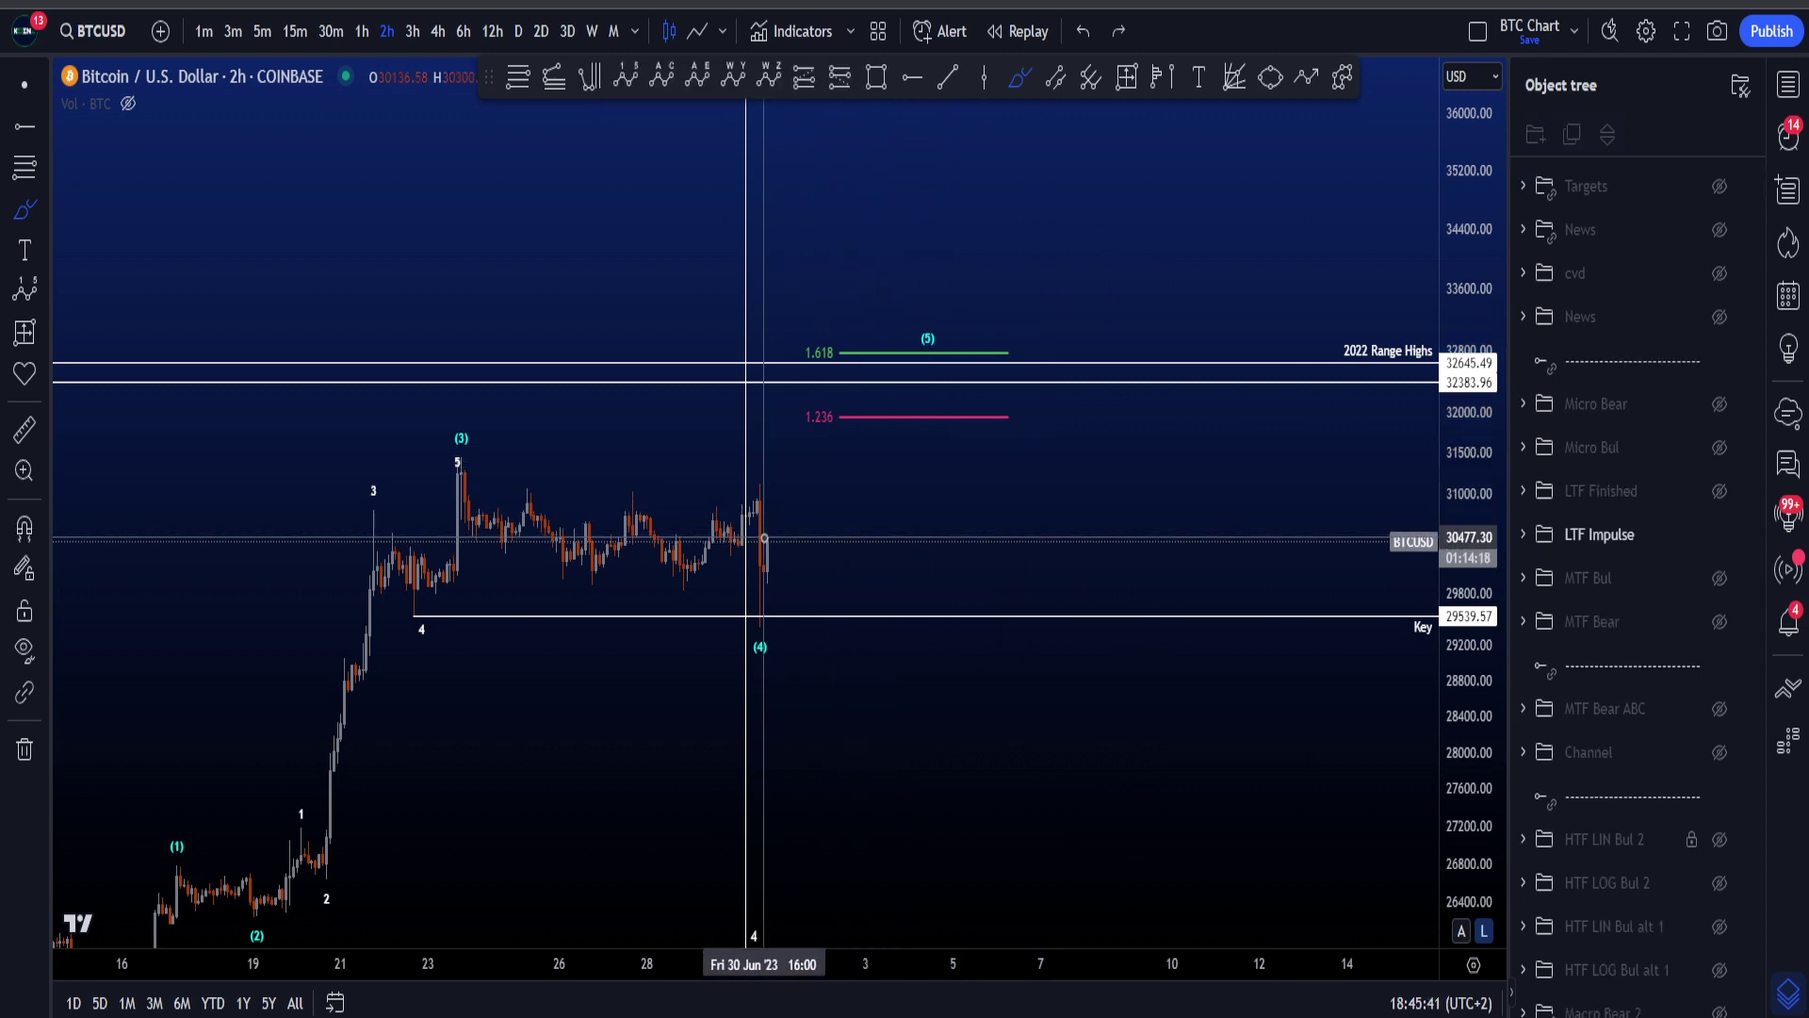
- Brush and undo a rally into the 2022 Range Highs, and sketch a spike through wave (5) with a sharp drop, undoing only its arrowhead
{"action": "mouse_move", "coordinate": [765, 538]}
{"action": "left_mouse_down"}
{"action": "mouse_move", "coordinate": [862, 356]}
{"action": "mouse_move", "coordinate": [878, 372]}
{"action": "mouse_move", "coordinate": [834, 372]}
{"action": "mouse_move", "coordinate": [879, 367]}
{"action": "left_mouse_up"}
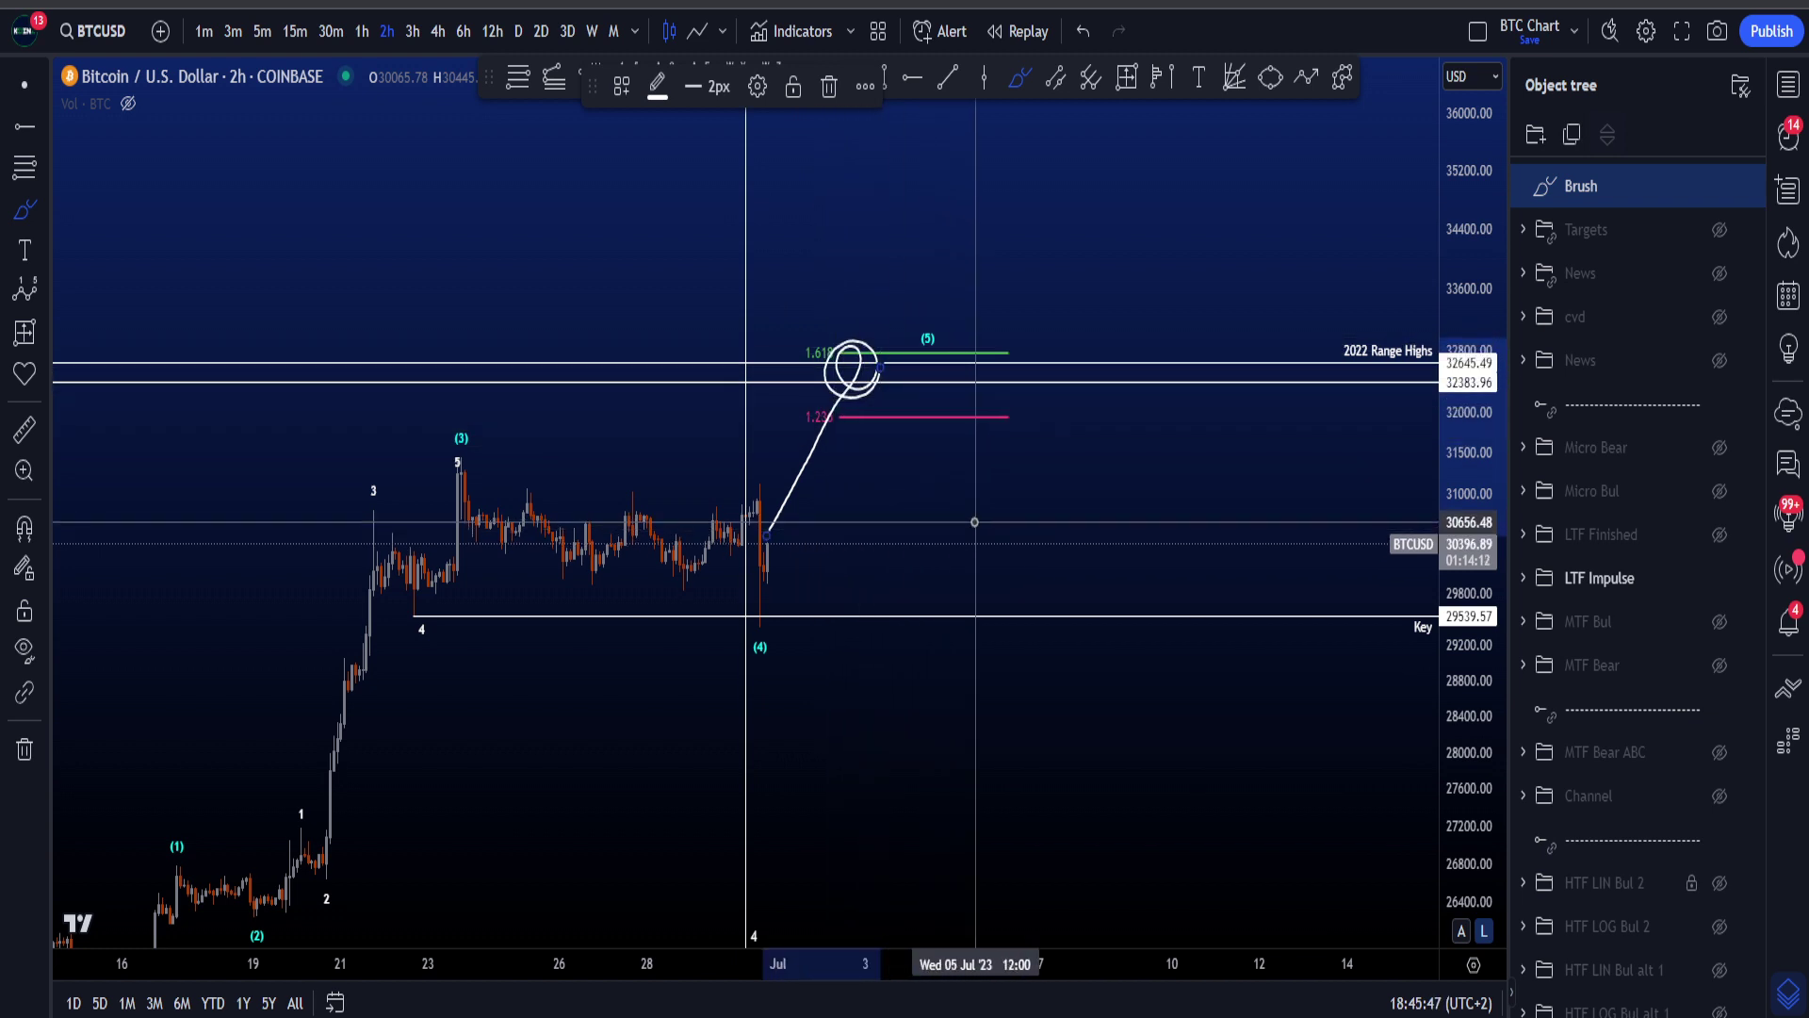
{"action": "key", "text": "ctrl+z"}
{"action": "mouse_move", "coordinate": [816, 412]}
{"action": "left_mouse_down"}
{"action": "mouse_move", "coordinate": [881, 366]}
{"action": "mouse_move", "coordinate": [903, 311]}
{"action": "mouse_move", "coordinate": [1005, 623]}
{"action": "mouse_move", "coordinate": [964, 587]}
{"action": "left_mouse_up"}
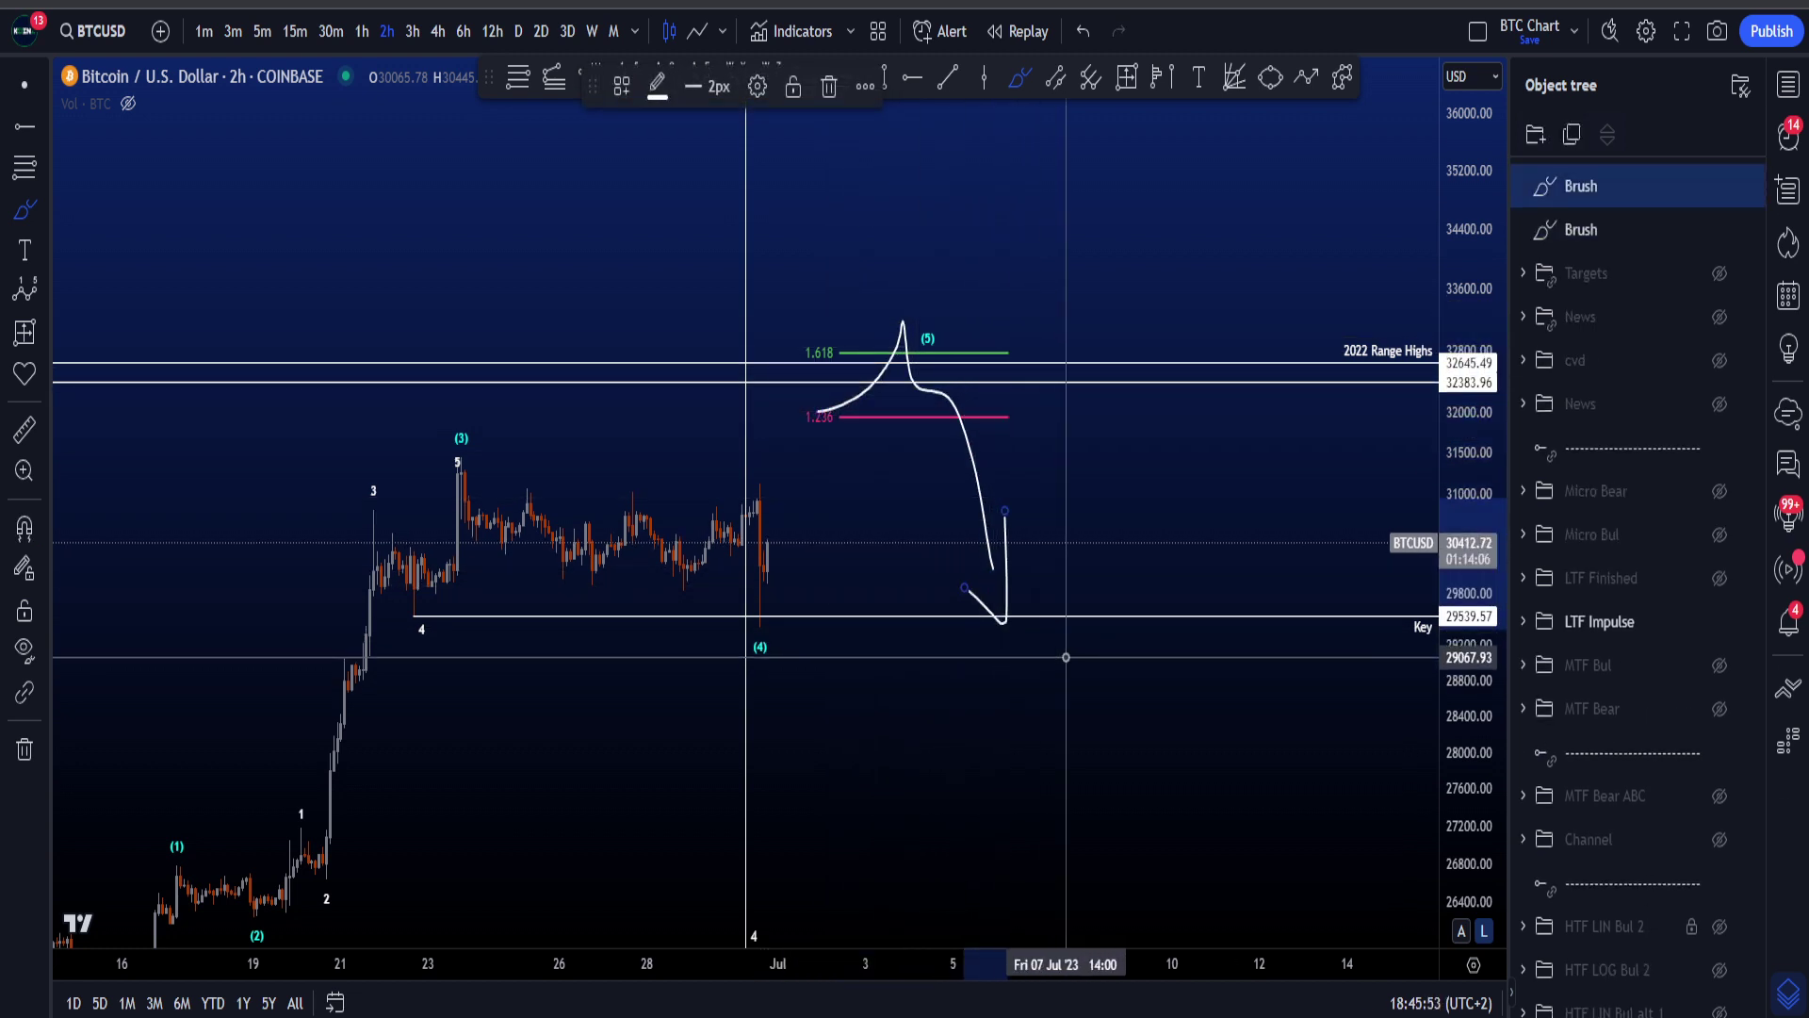
{"action": "key", "text": "ctrl+z"}
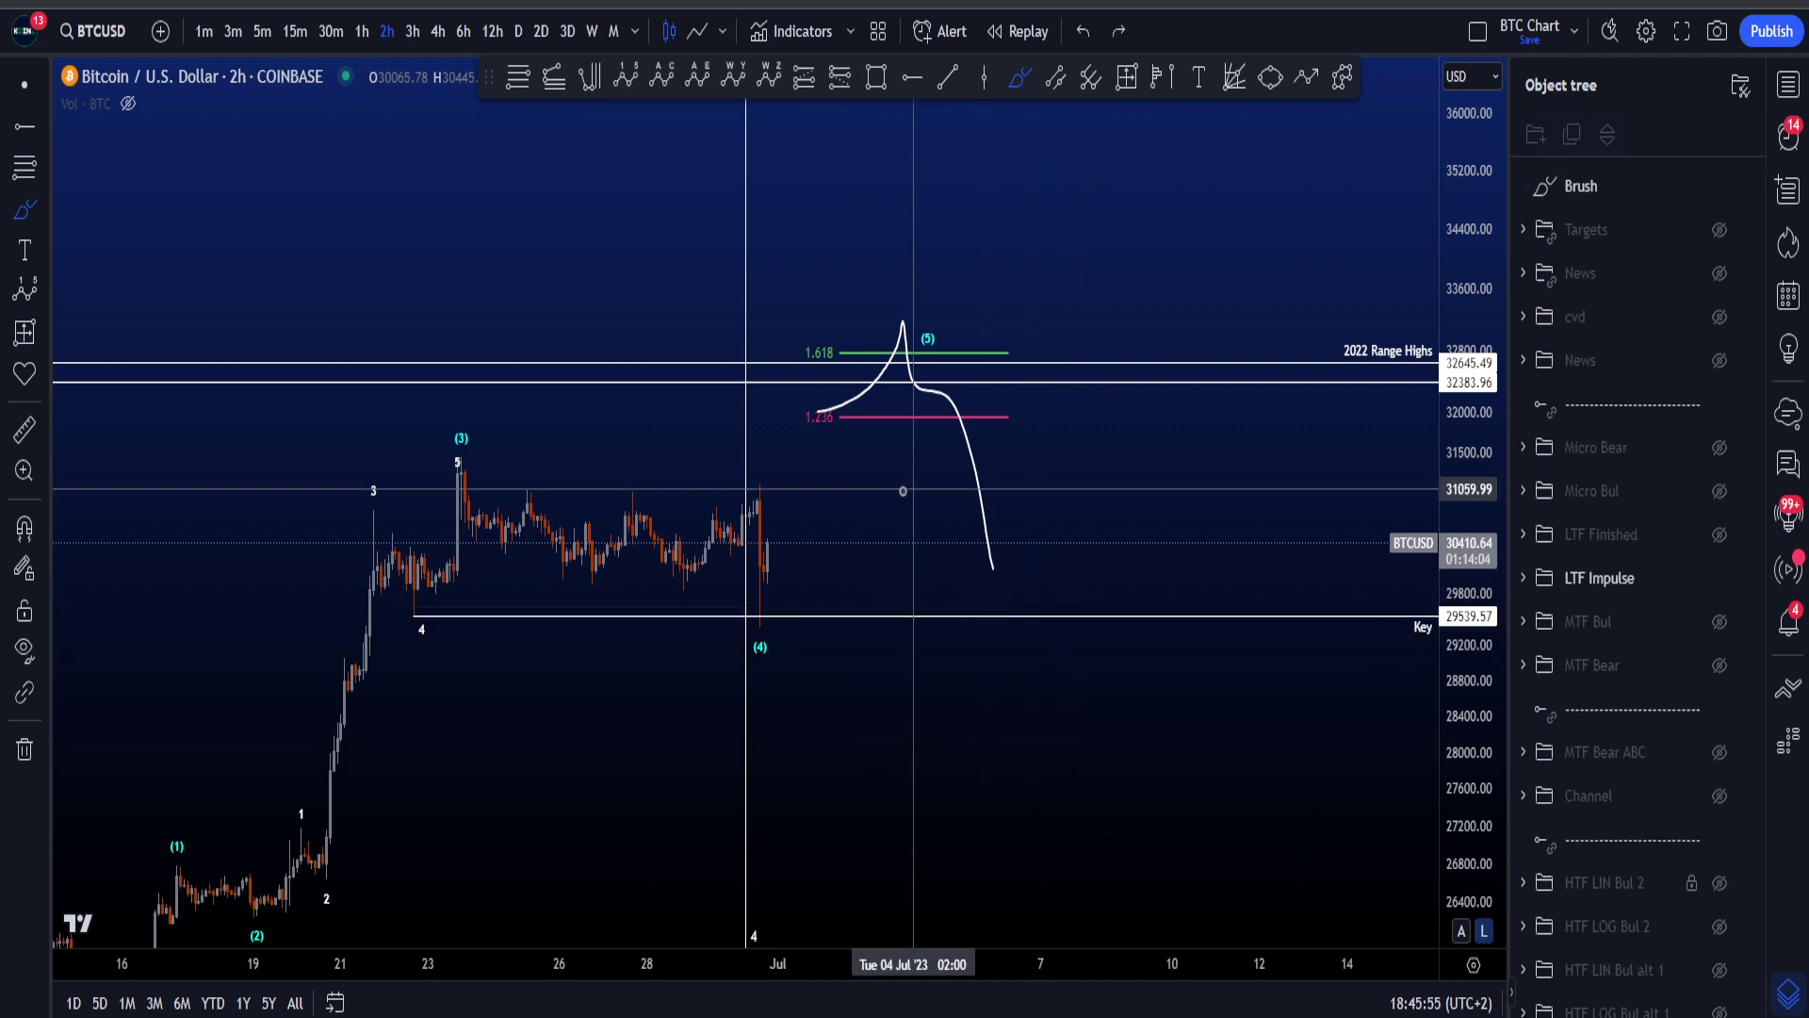
- Hide the LTF Impulse drawing group and show the LTF Finished group
{"action": "left_click", "coordinate": [1720, 578]}
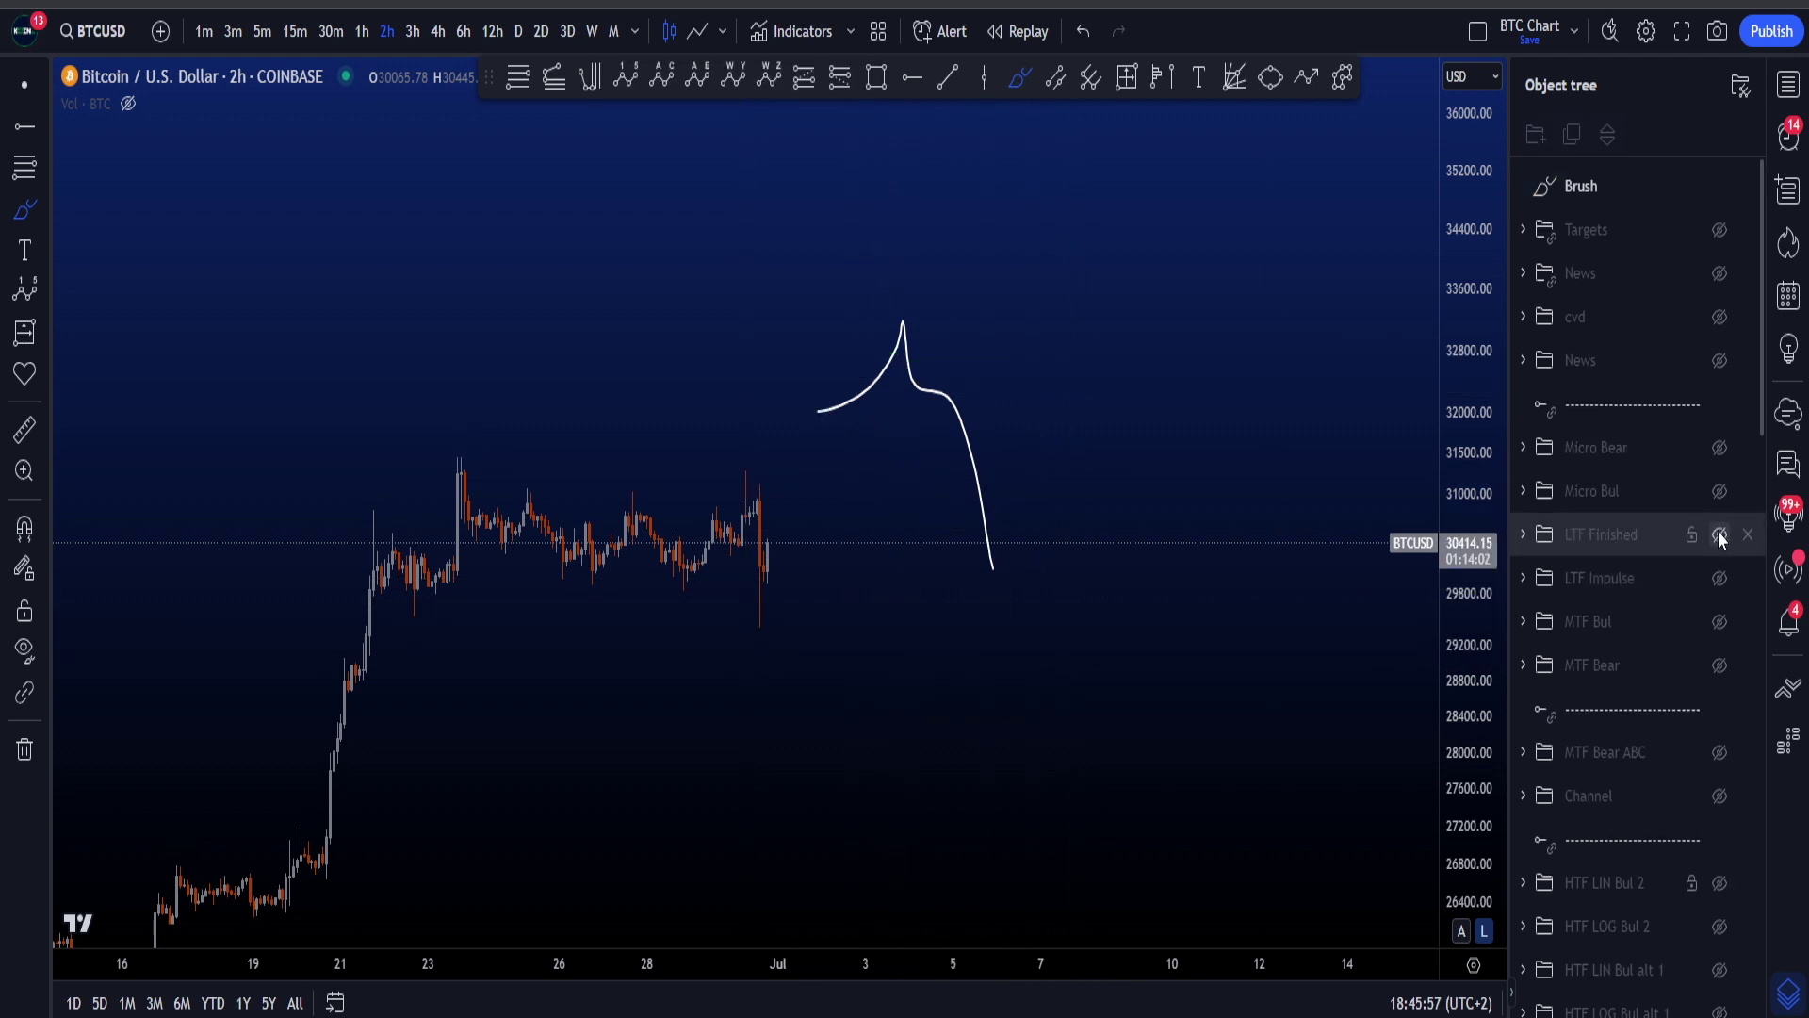
{"action": "left_click", "coordinate": [1719, 534]}
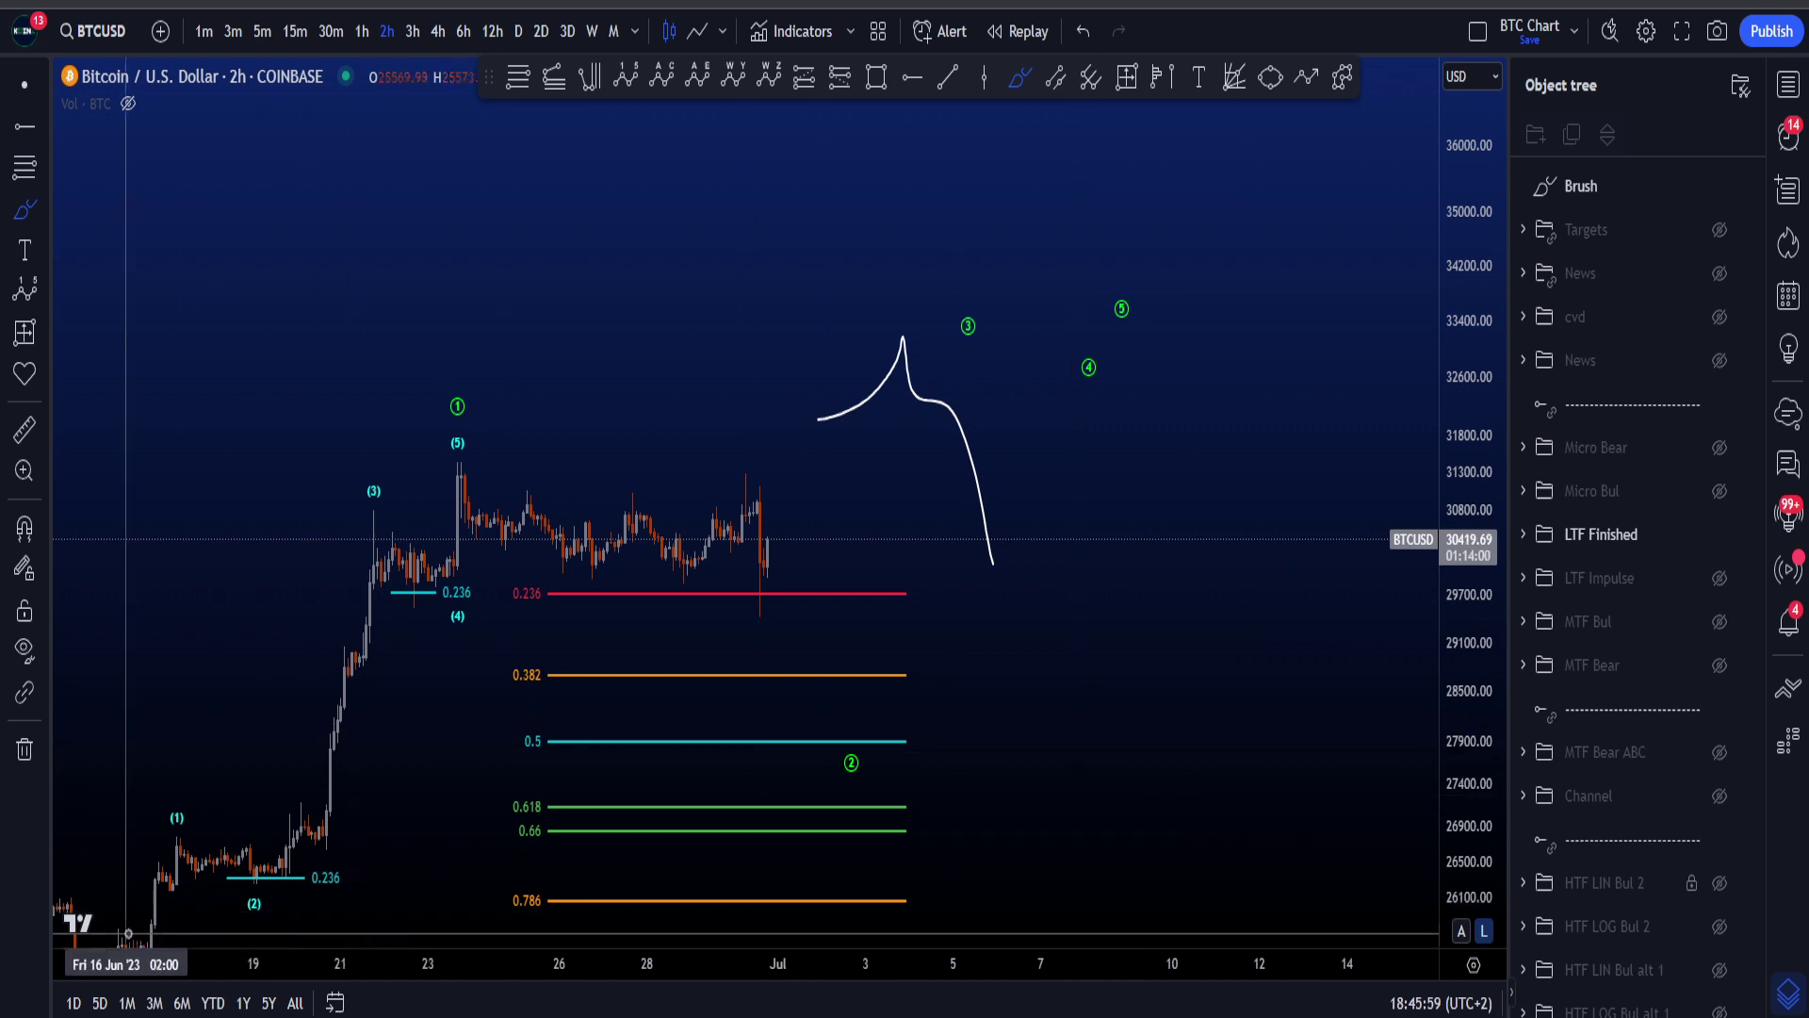
- Brush the rally up to the circled wave 1 and undo it, and delete the leftover spike-and-drop brush path
{"action": "mouse_move", "coordinate": [146, 928]}
{"action": "left_mouse_down"}
{"action": "mouse_move", "coordinate": [303, 748]}
{"action": "mouse_move", "coordinate": [477, 389]}
{"action": "mouse_move", "coordinate": [417, 456]}
{"action": "left_mouse_up"}
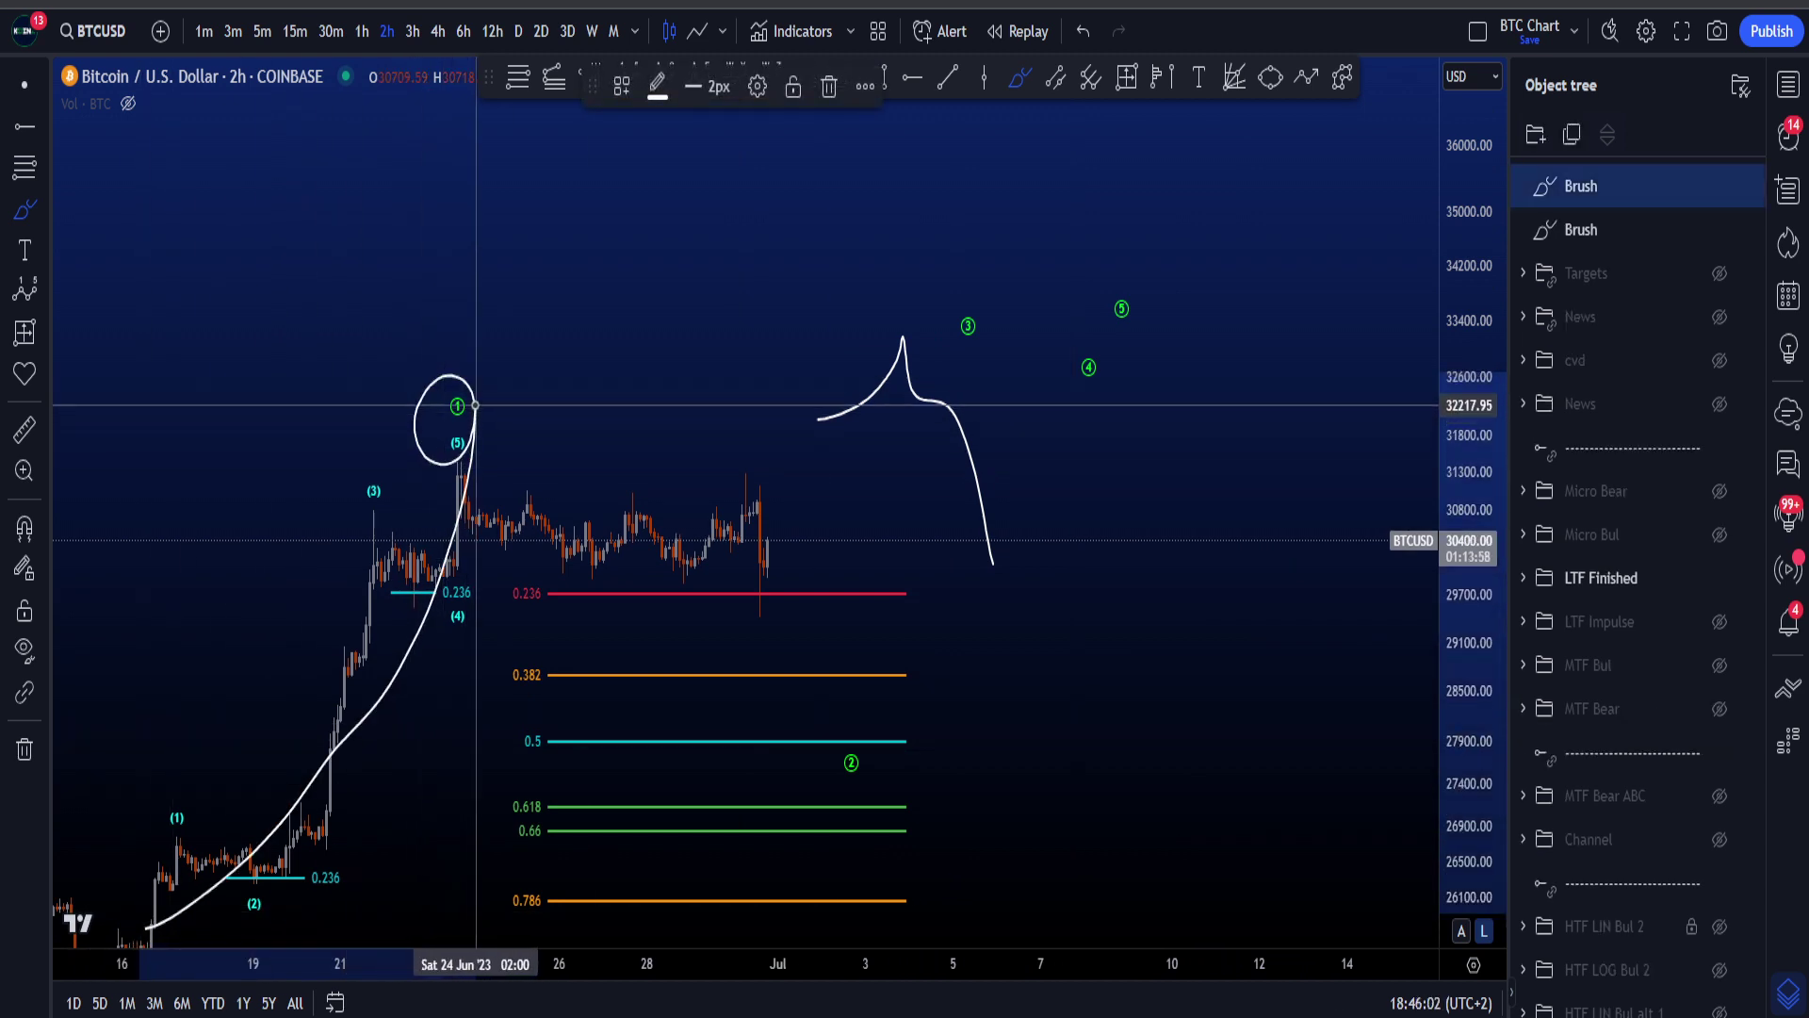
{"action": "key", "text": "ctrl+z"}
{"action": "left_click_drag", "start_coordinate": [1152, 787], "coordinate": [1226, 733]}
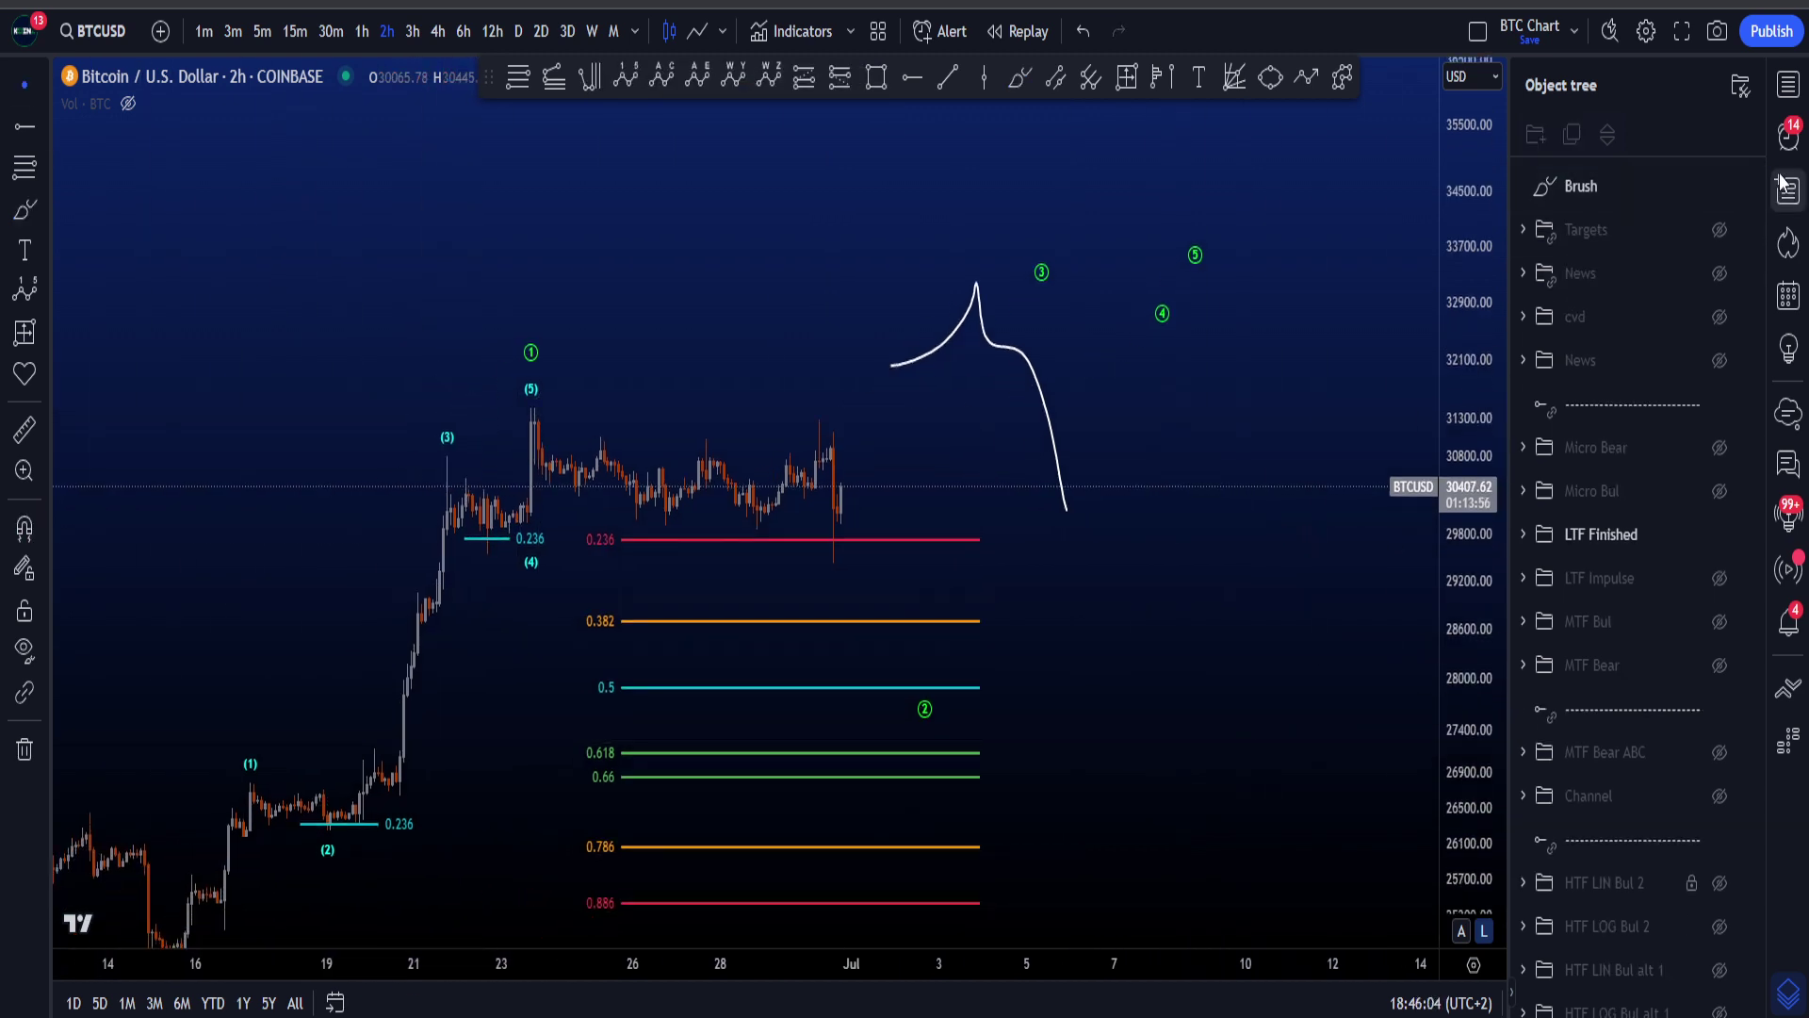
{"action": "left_click", "coordinate": [1751, 185]}
- Brush the correction after wave (5) back to the 0.236 level and mark the rally leading into the top, undoing both strokes
{"action": "left_click", "coordinate": [1020, 77]}
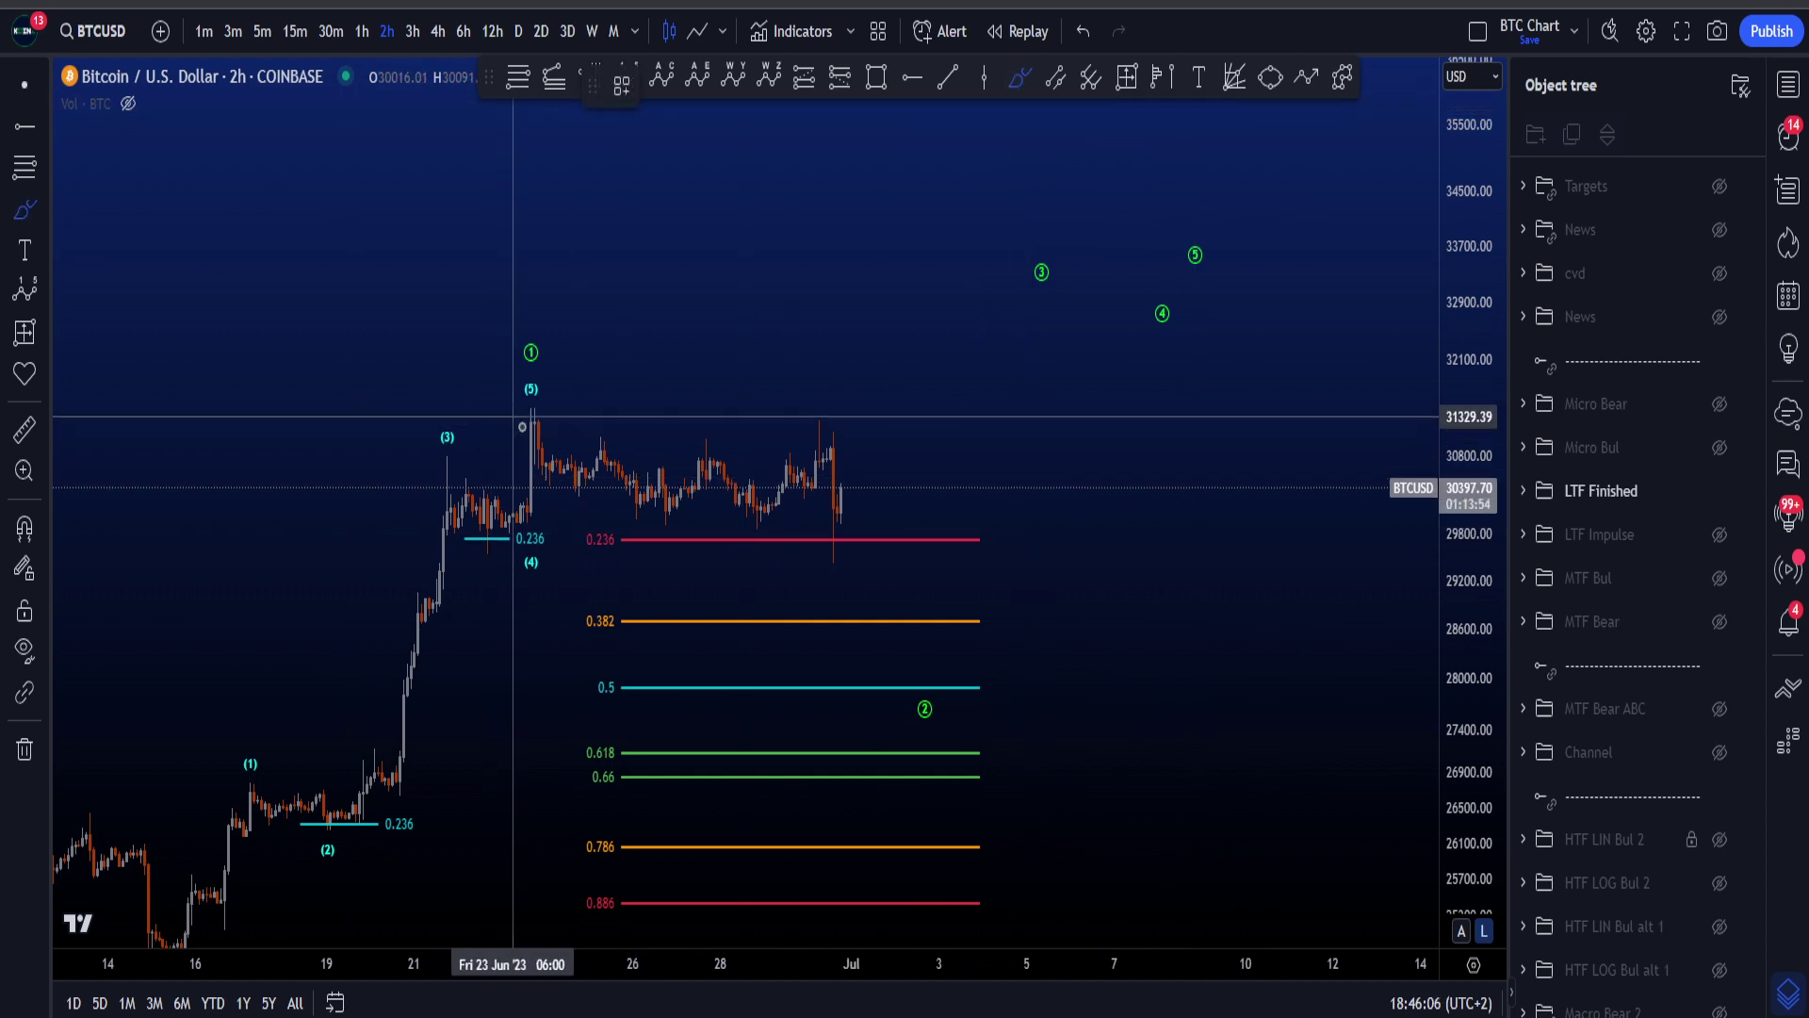
{"action": "mouse_move", "coordinate": [521, 421]}
{"action": "left_mouse_down"}
{"action": "mouse_move", "coordinate": [779, 450]}
{"action": "mouse_move", "coordinate": [842, 554]}
{"action": "mouse_move", "coordinate": [688, 535]}
{"action": "mouse_move", "coordinate": [620, 573]}
{"action": "left_mouse_up"}
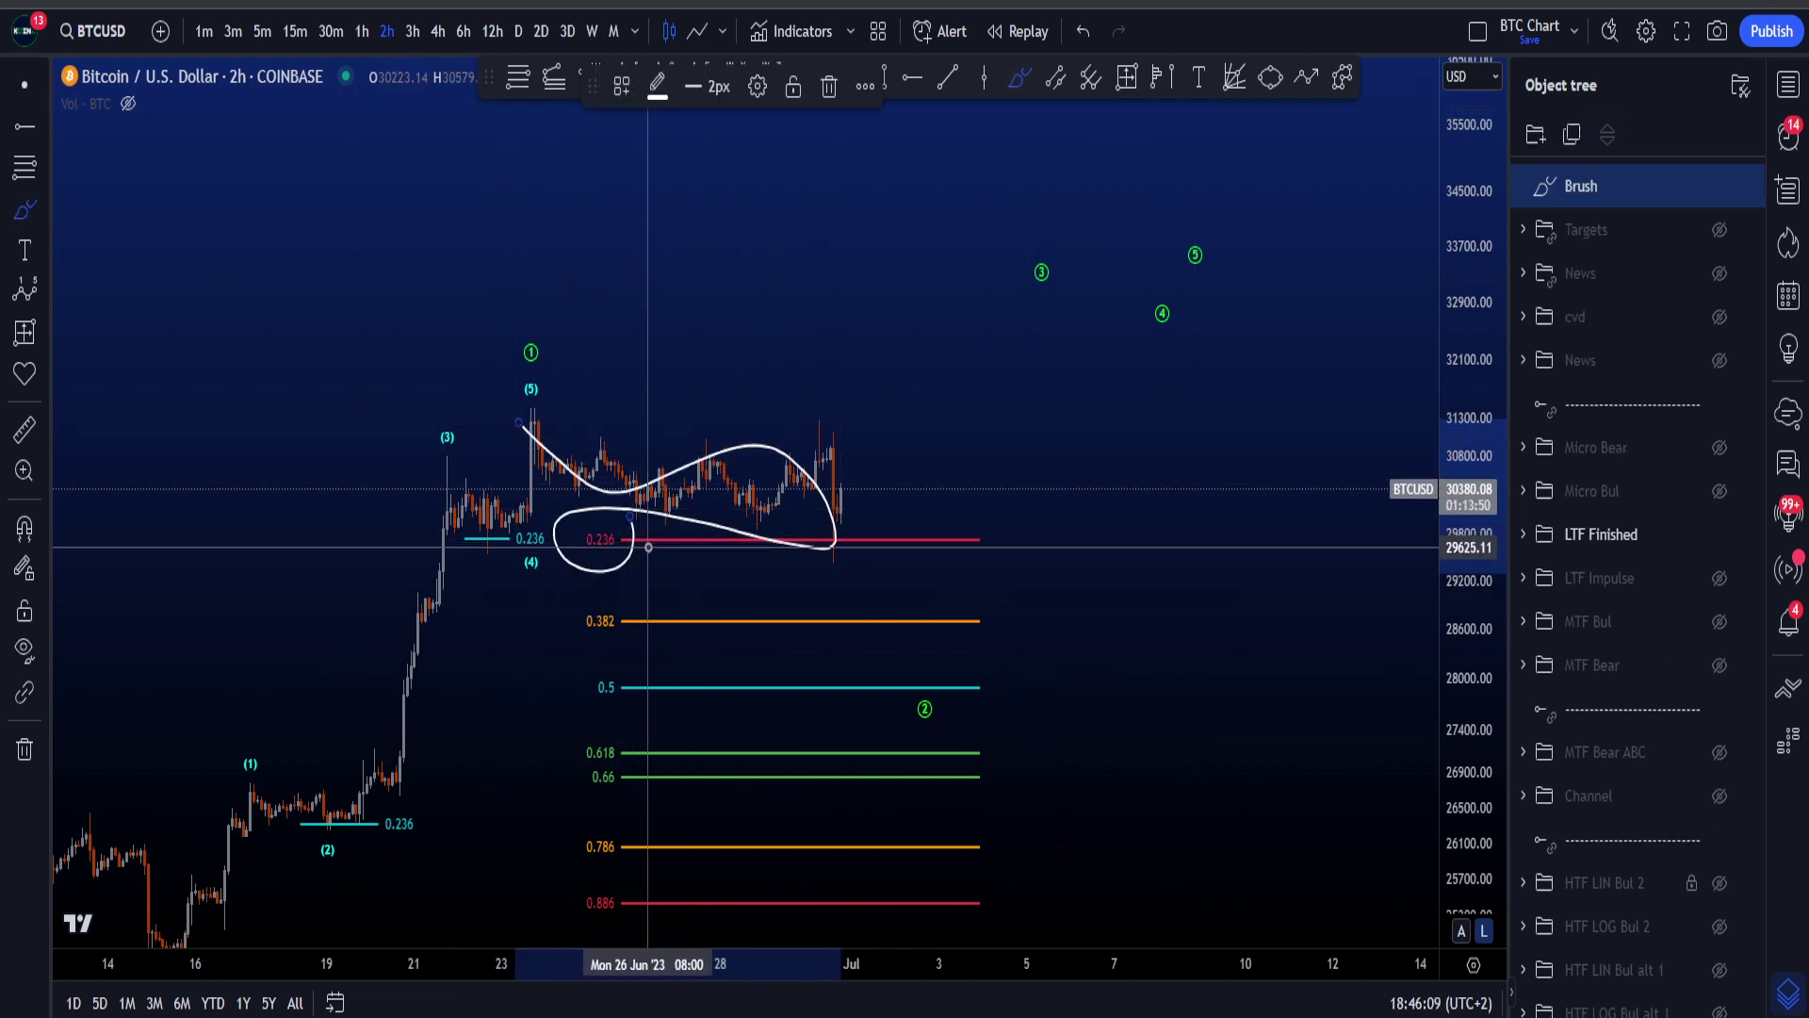
{"action": "key", "text": "ctrl+z"}
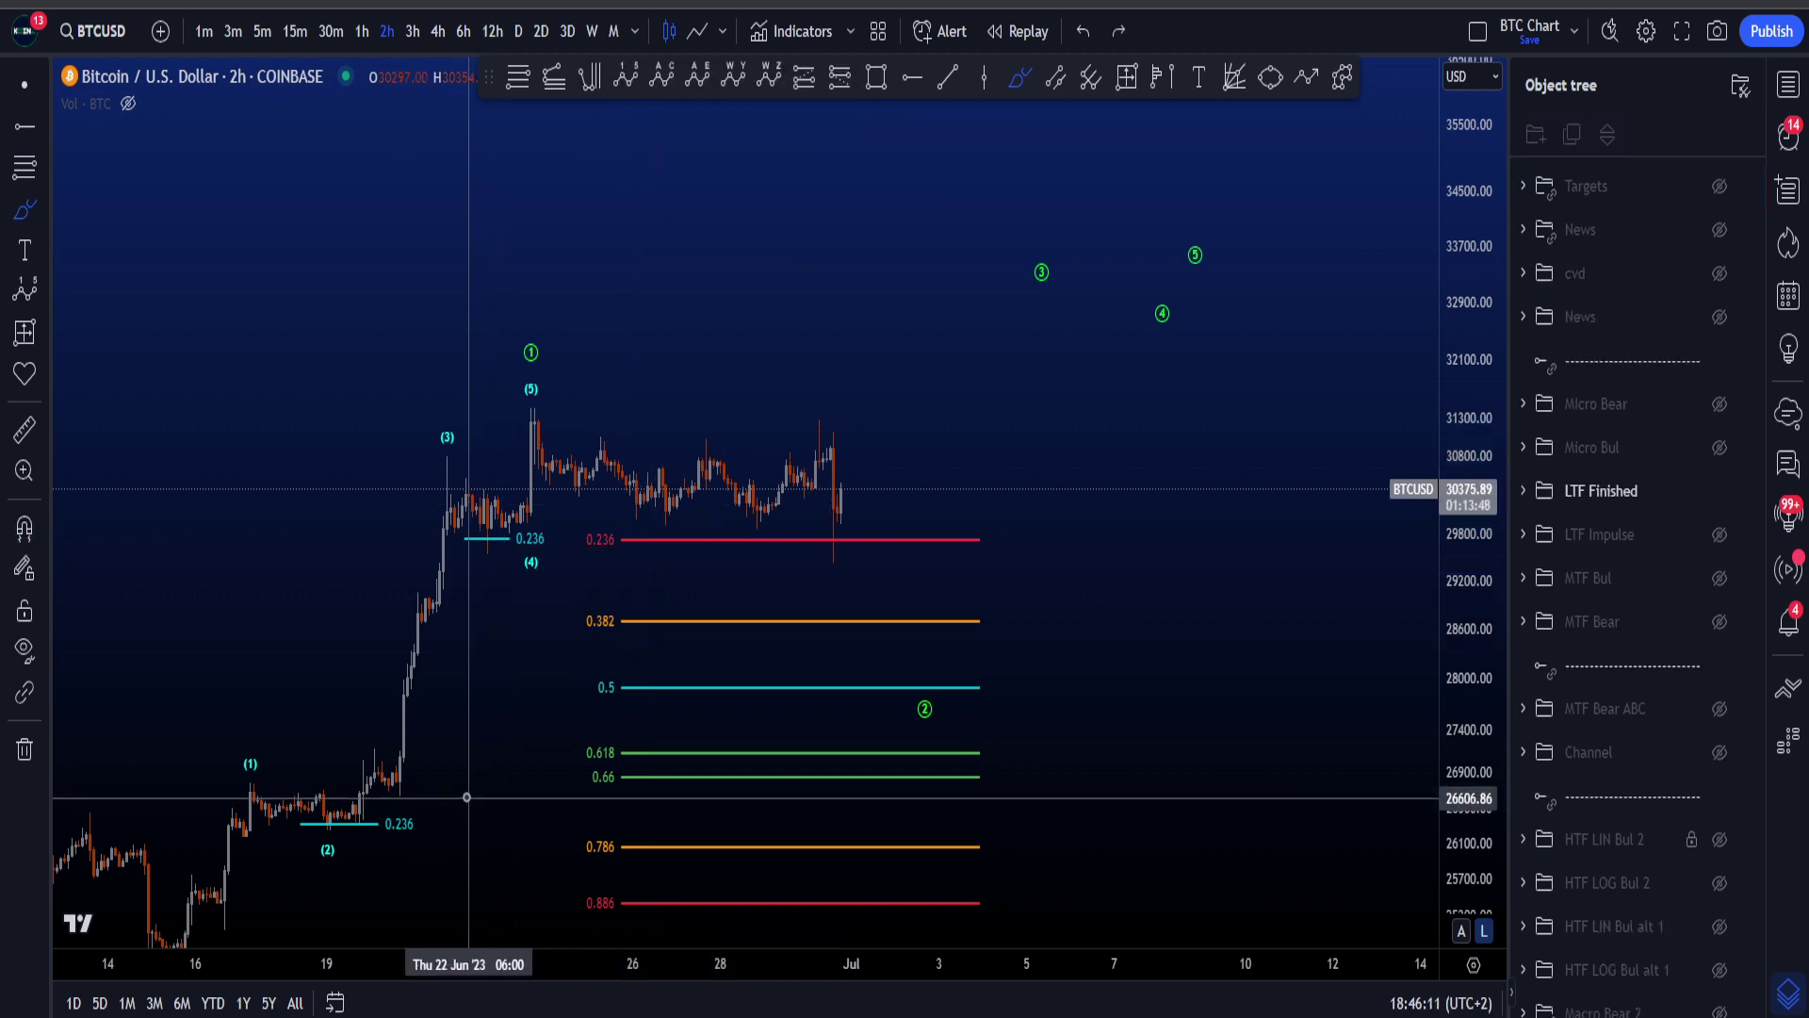
{"action": "mouse_move", "coordinate": [433, 817]}
{"action": "left_mouse_down"}
{"action": "mouse_move", "coordinate": [302, 801]}
{"action": "mouse_move", "coordinate": [348, 865]}
{"action": "mouse_move", "coordinate": [426, 809]}
{"action": "mouse_move", "coordinate": [520, 454]}
{"action": "left_mouse_up"}
{"action": "key", "text": "ctrl+z"}
{"action": "key", "text": "ctrl+z"}
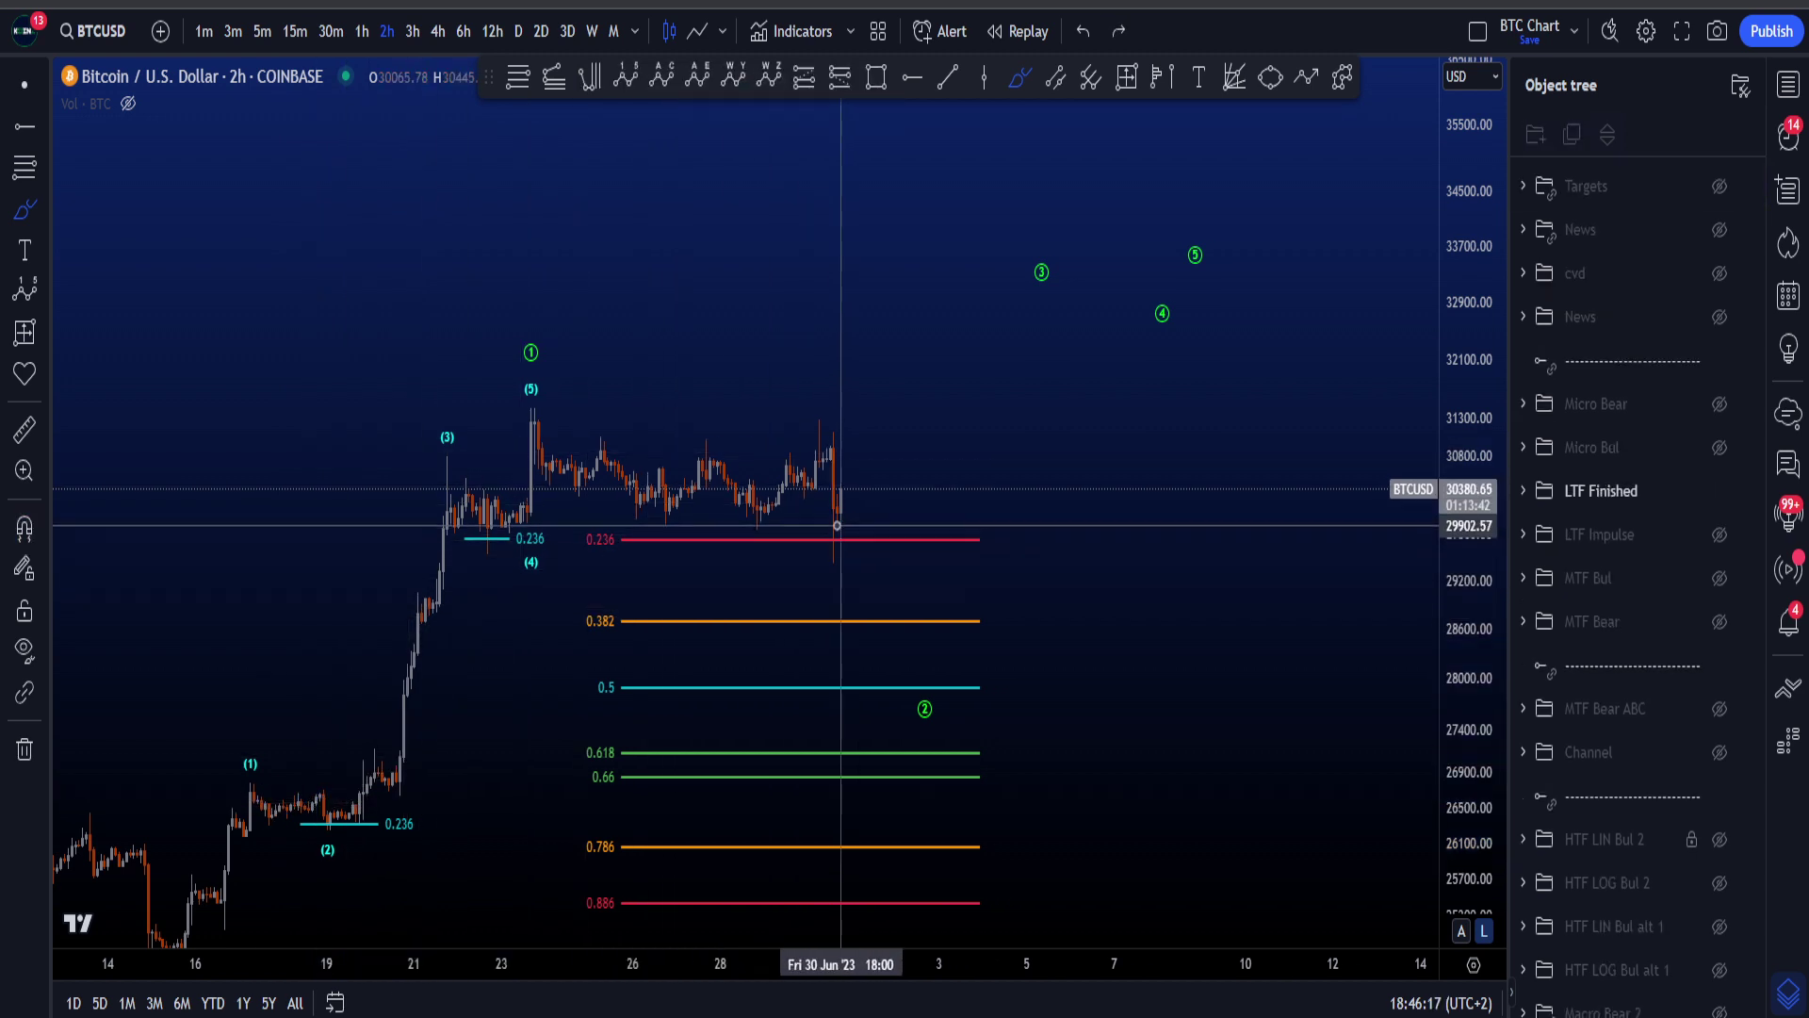
- Brush a projected rally from the current price to a circled high and further strokes beside the circled wave 3, undoing each
{"action": "mouse_move", "coordinate": [826, 532]}
{"action": "left_mouse_down"}
{"action": "mouse_move", "coordinate": [872, 504]}
{"action": "mouse_move", "coordinate": [936, 358]}
{"action": "left_mouse_up"}
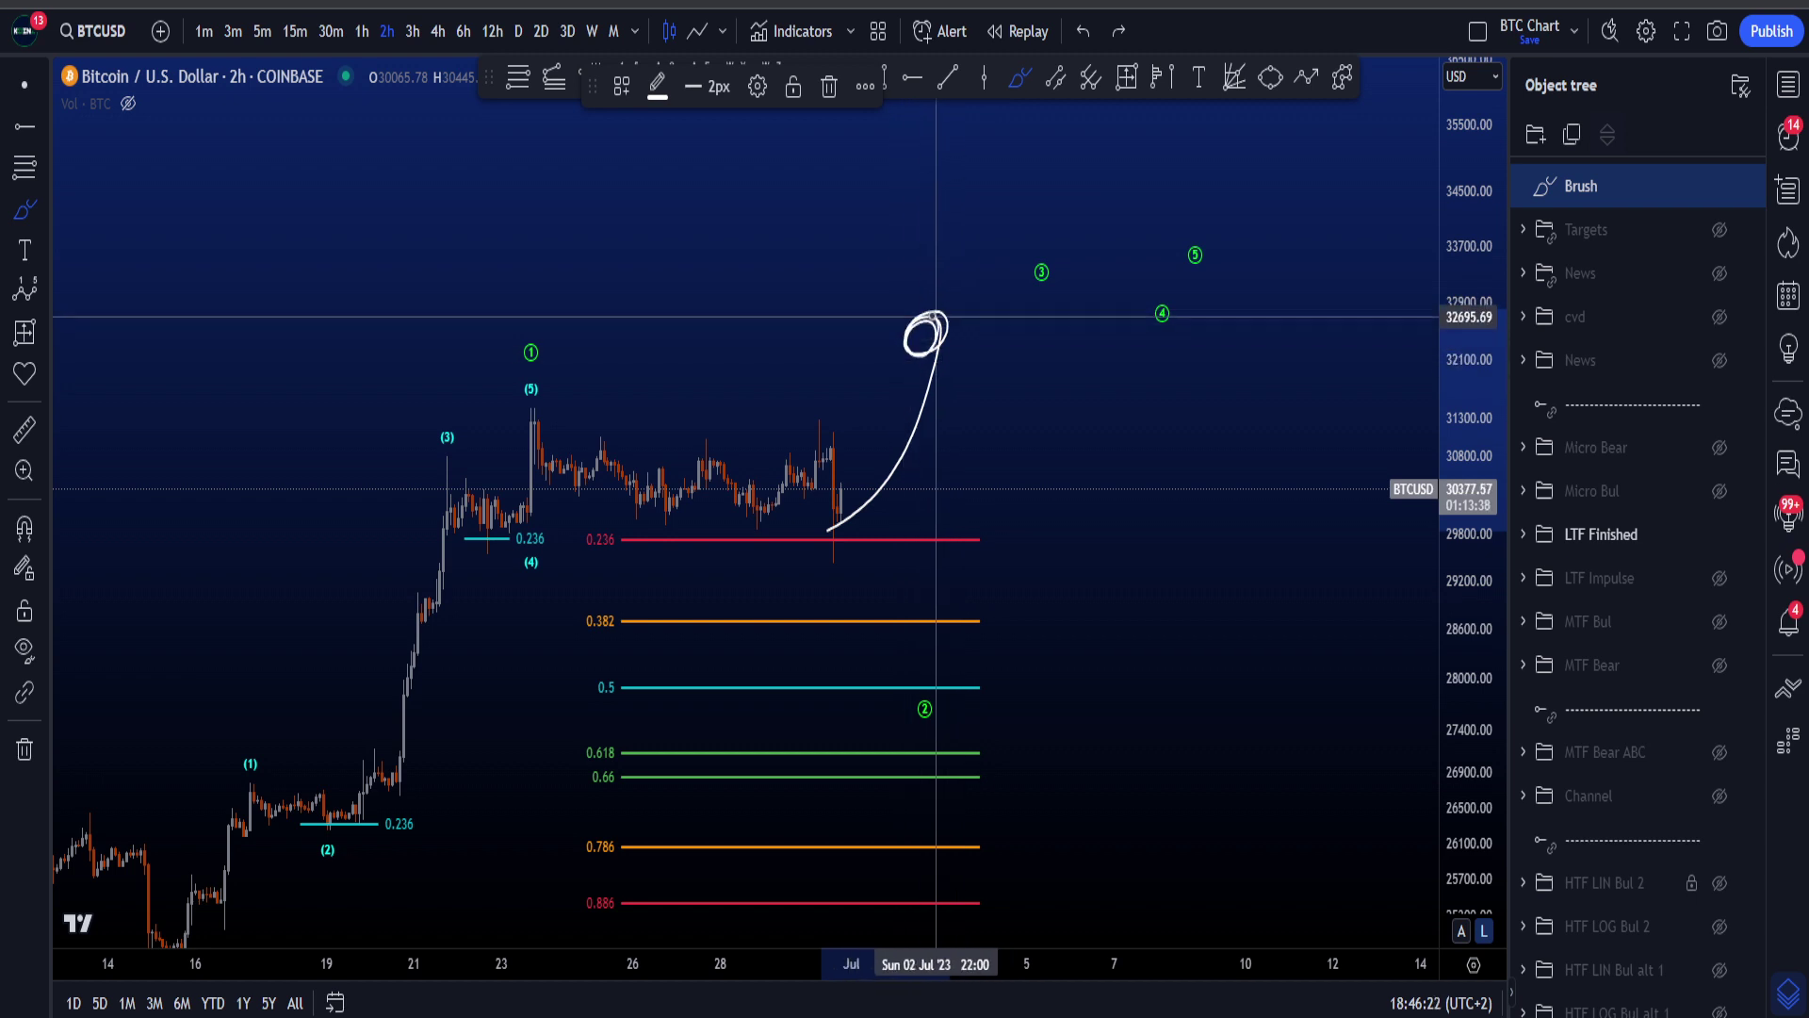
{"action": "key", "text": "ctrl+z"}
{"action": "mouse_move", "coordinate": [915, 300]}
{"action": "left_mouse_down"}
{"action": "mouse_move", "coordinate": [924, 355]}
{"action": "mouse_move", "coordinate": [959, 279]}
{"action": "left_mouse_up"}
{"action": "key", "text": "ctrl+z"}
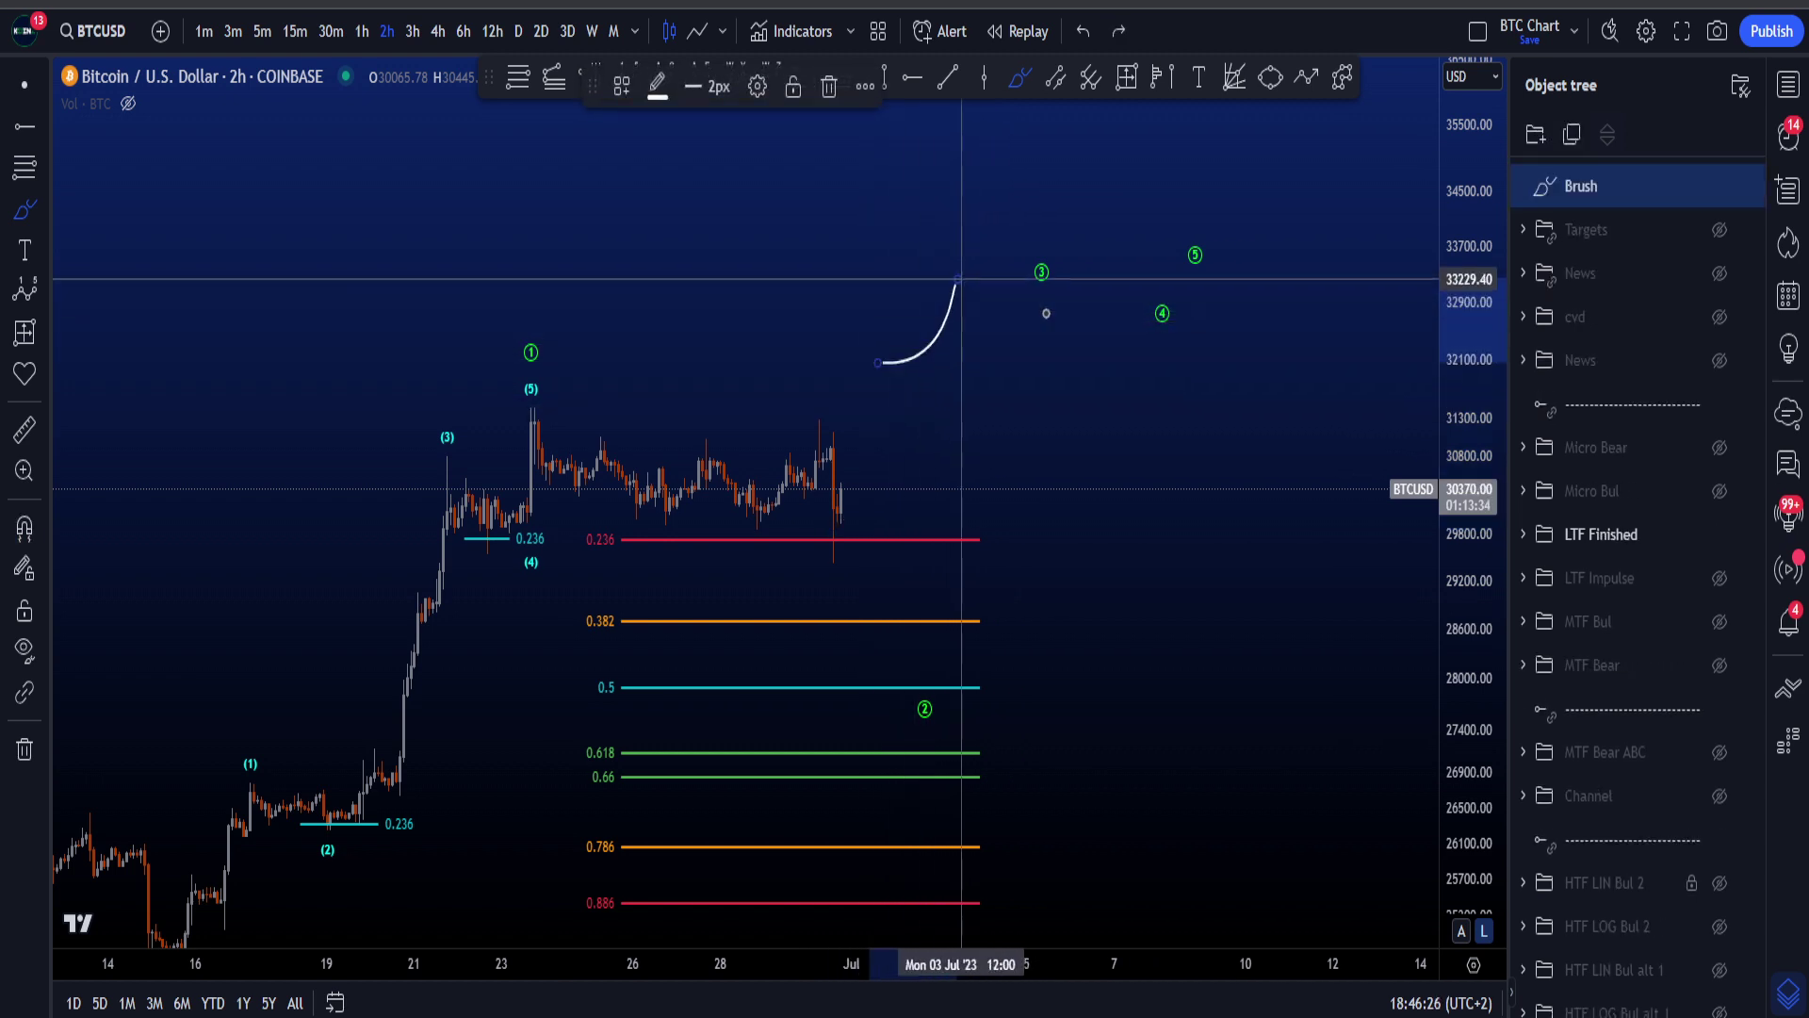
{"action": "key", "text": "ctrl+z"}
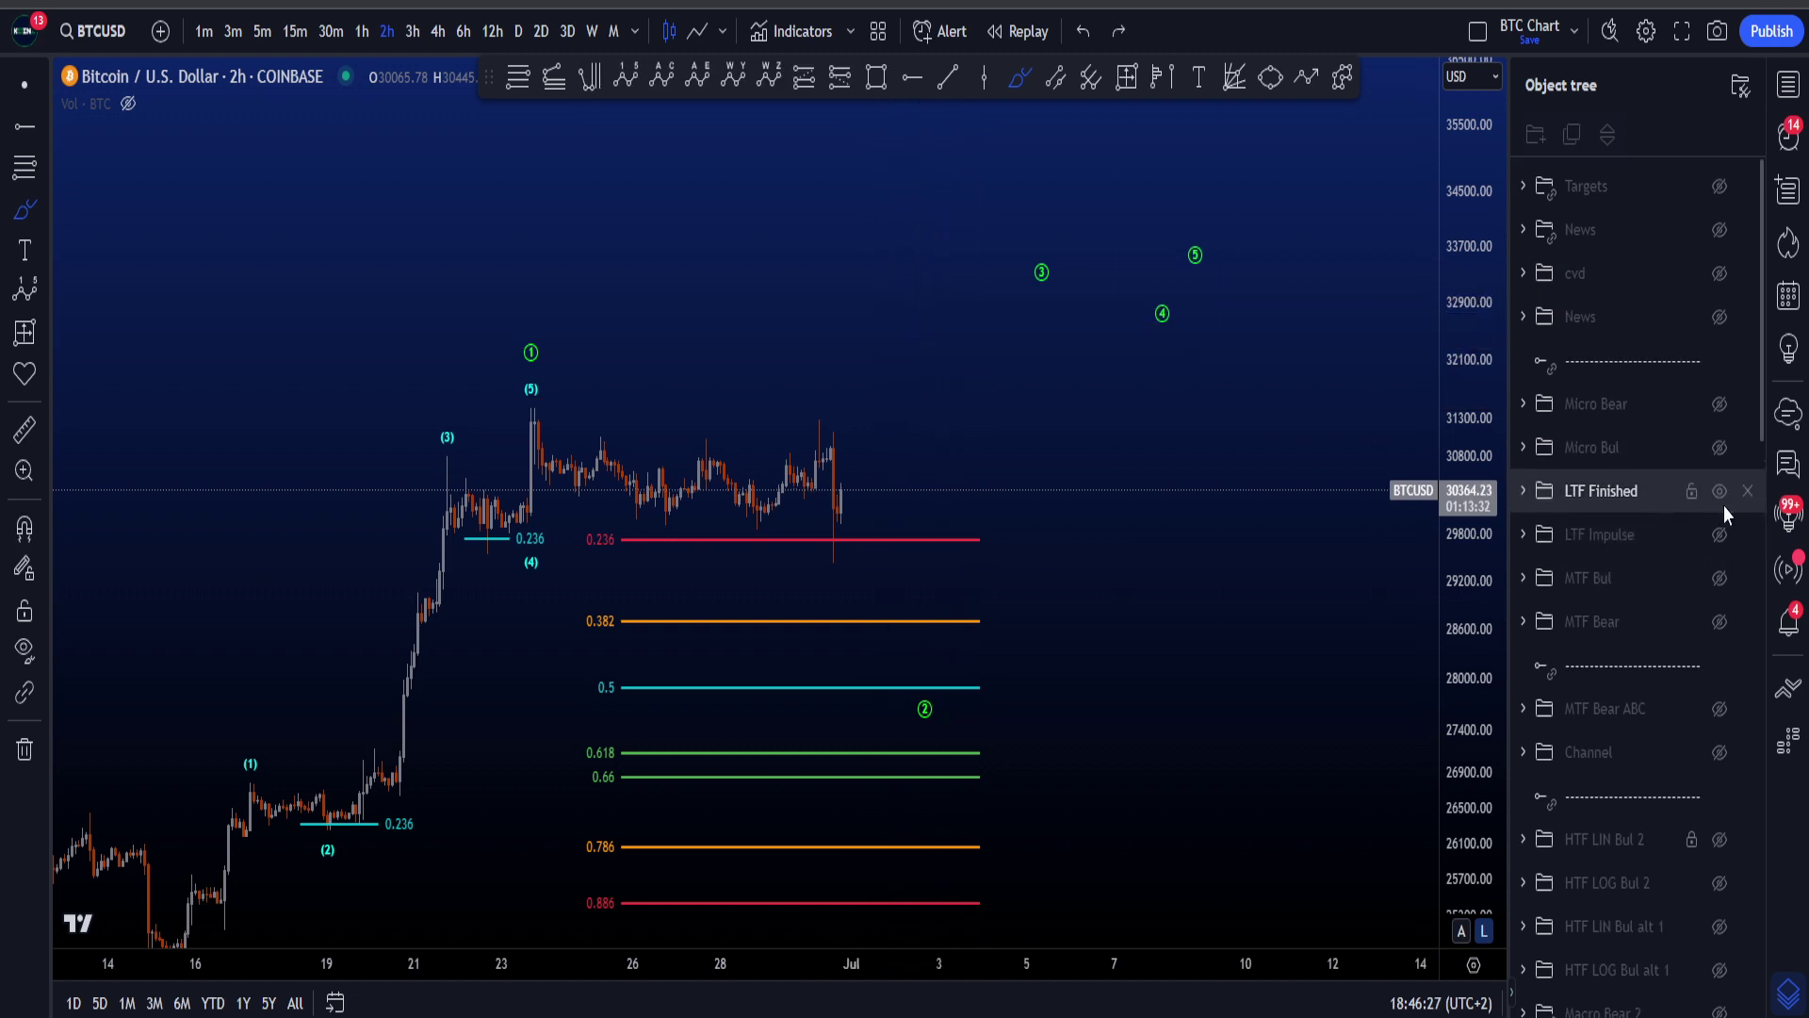
- Show the LTF Impulse group alongside LTF Finished and brush a spike above 1.618 falling back around 1.236, with a mark beneath it
{"action": "left_click", "coordinate": [1720, 534]}
{"action": "left_click_drag", "start_coordinate": [850, 377], "coordinate": [894, 297]}
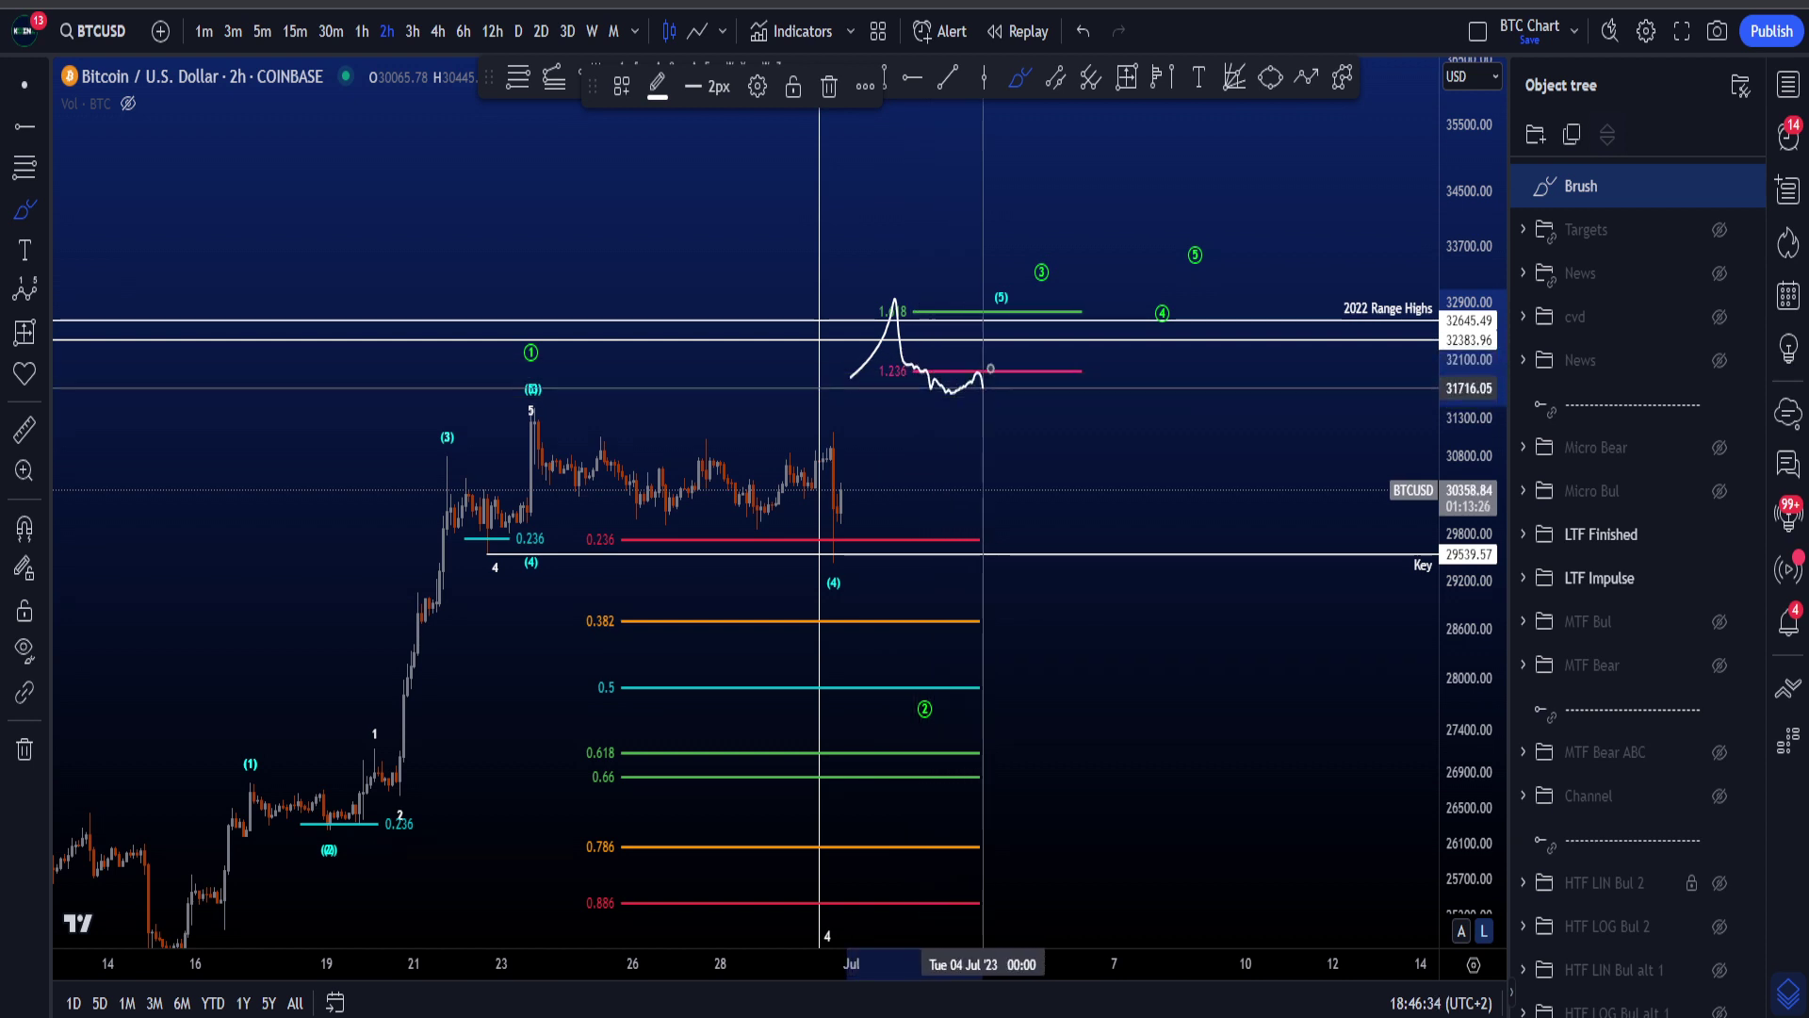
{"action": "left_click_drag", "start_coordinate": [983, 388], "coordinate": [1005, 367]}
{"action": "mouse_move", "coordinate": [928, 432]}
{"action": "left_mouse_down"}
{"action": "mouse_move", "coordinate": [1005, 408]}
{"action": "mouse_move", "coordinate": [965, 432]}
{"action": "left_mouse_up"}
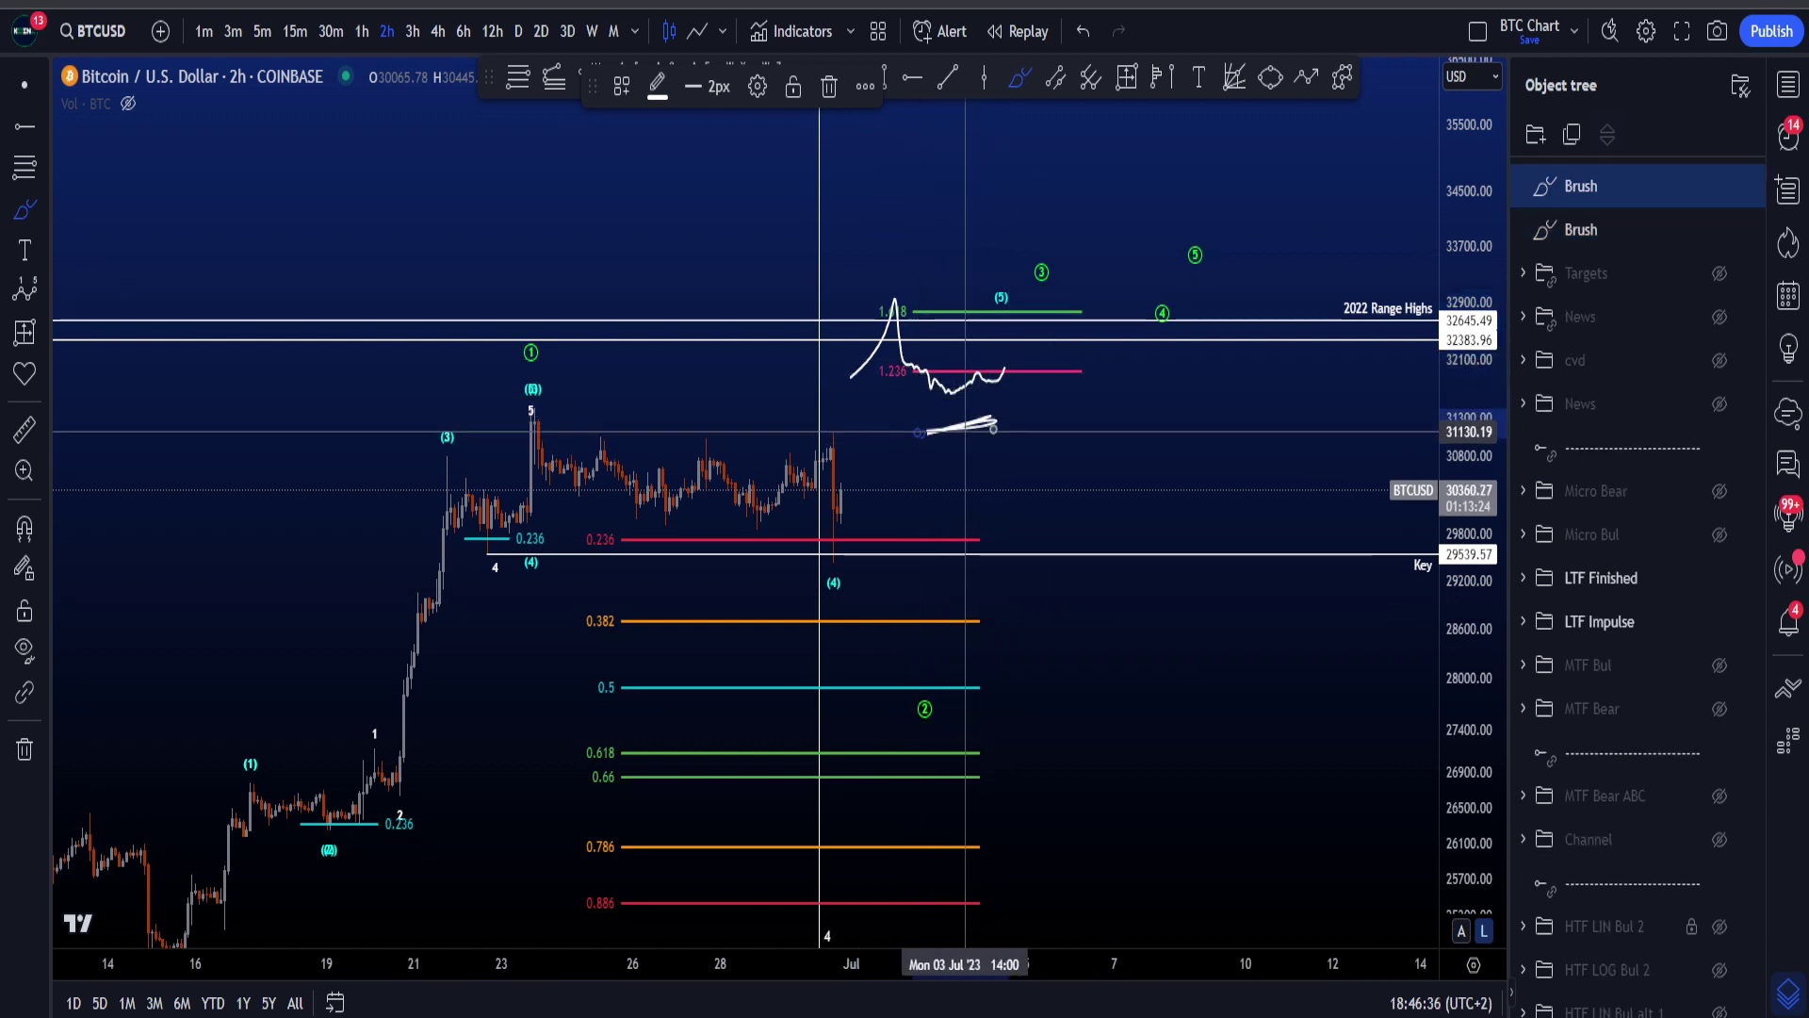
- Undo the two brush marks around the 1.236 level and hide the LTF Impulse group
{"action": "key", "text": "ctrl+z"}
{"action": "key", "text": "ctrl+z"}
{"action": "left_click", "coordinate": [1719, 534]}
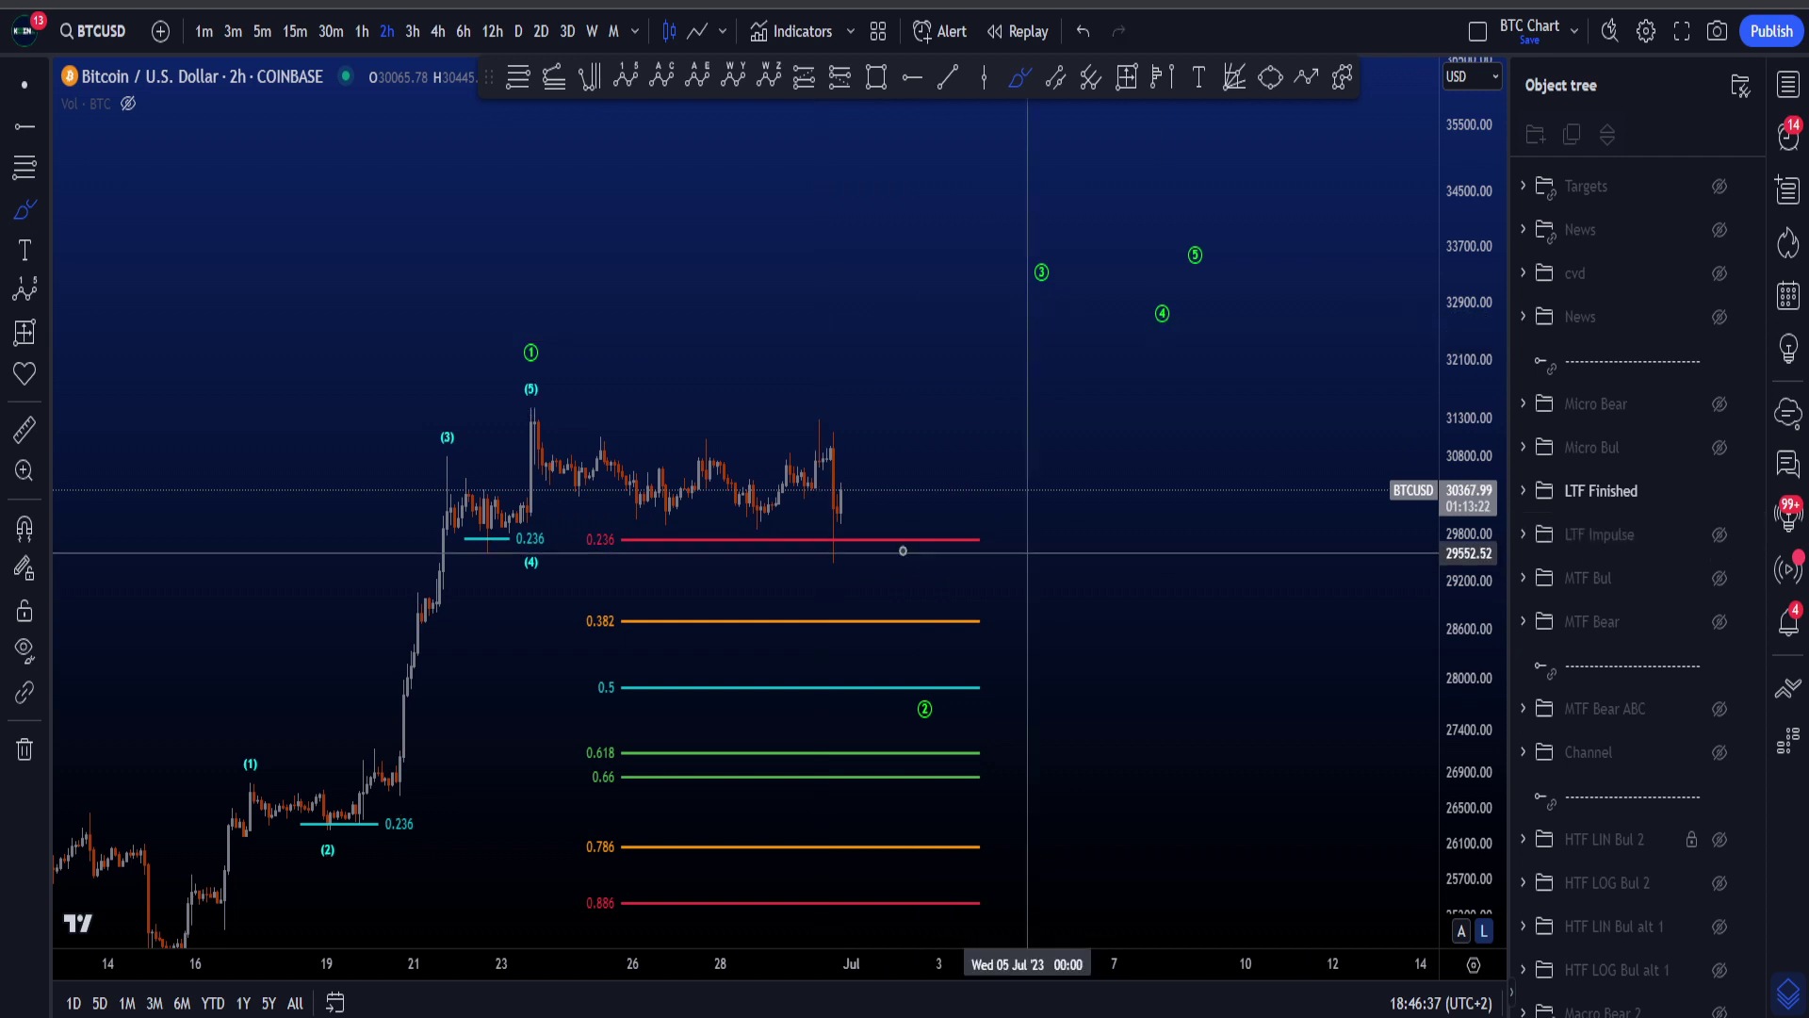
- Brush a projected rally with a pullback toward the circled wave 3 and a higher peak beside it, undoing both strokes
{"action": "mouse_move", "coordinate": [830, 506]}
{"action": "left_mouse_down"}
{"action": "mouse_move", "coordinate": [856, 485]}
{"action": "mouse_move", "coordinate": [931, 270]}
{"action": "mouse_move", "coordinate": [983, 431]}
{"action": "mouse_move", "coordinate": [1042, 231]}
{"action": "left_mouse_up"}
{"action": "left_click_drag", "start_coordinate": [971, 295], "coordinate": [1089, 384]}
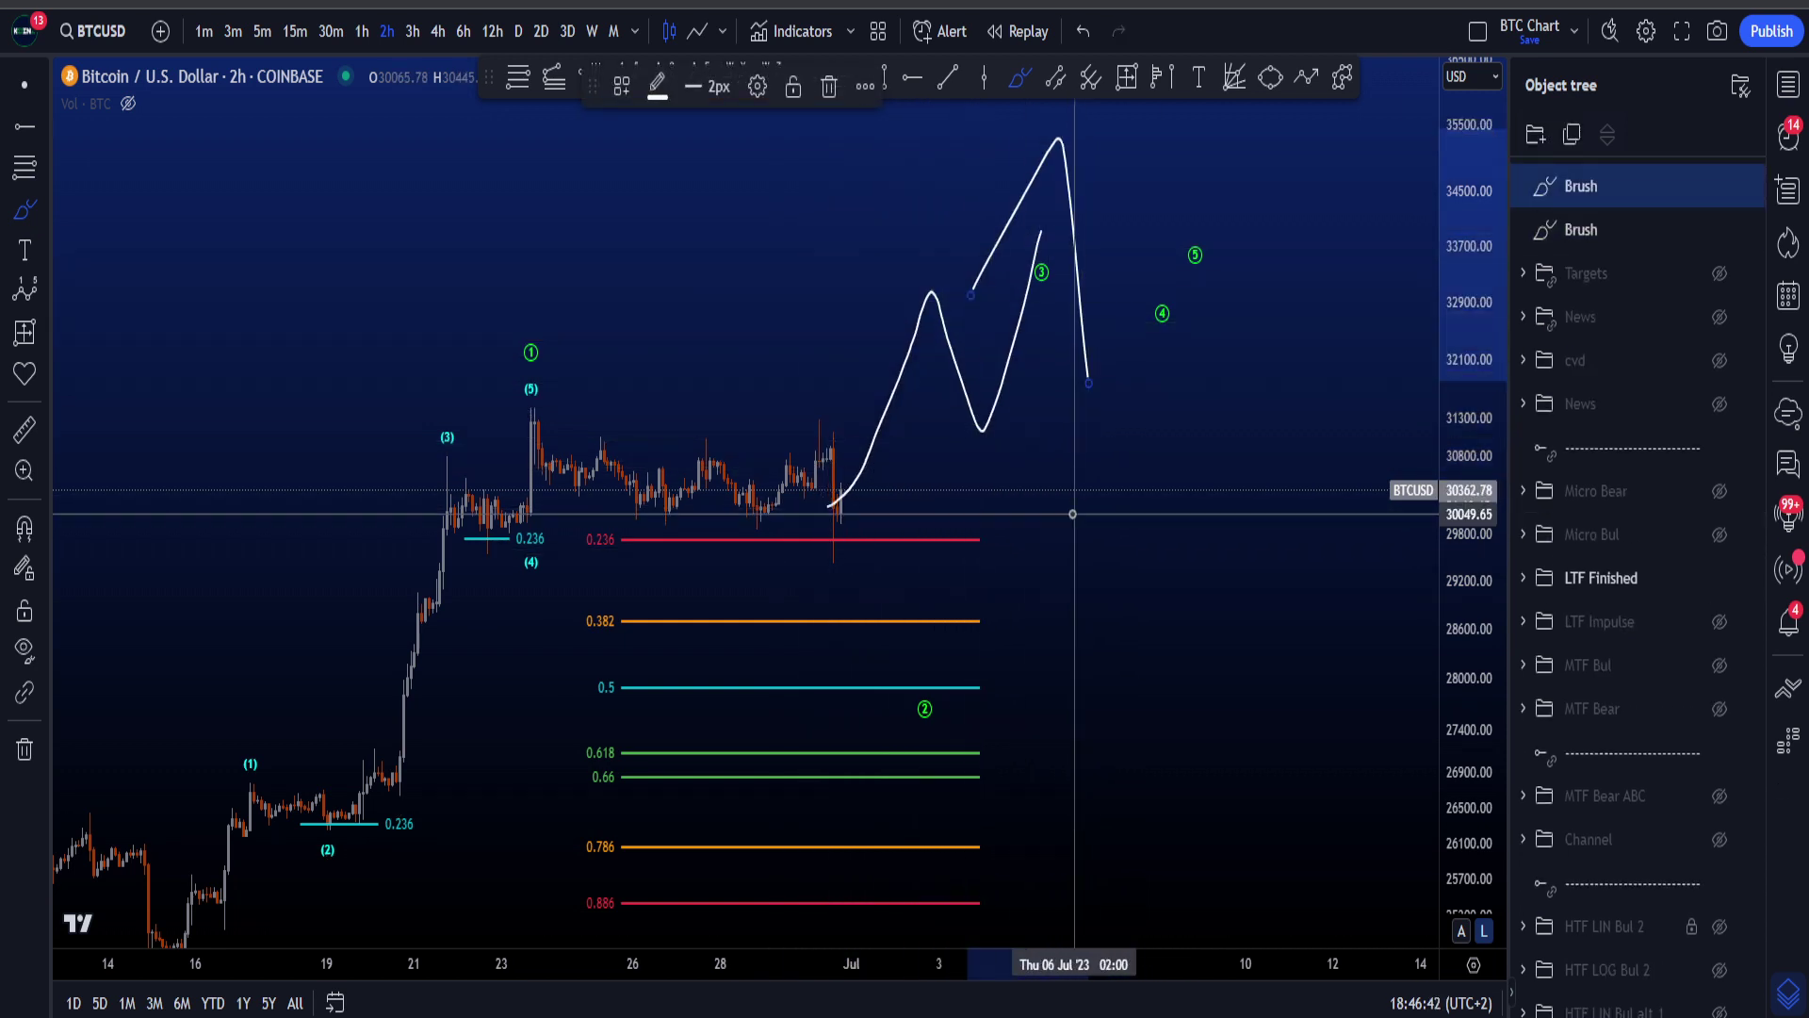
{"action": "key", "text": "ctrl+z"}
{"action": "key", "text": "ctrl+z"}
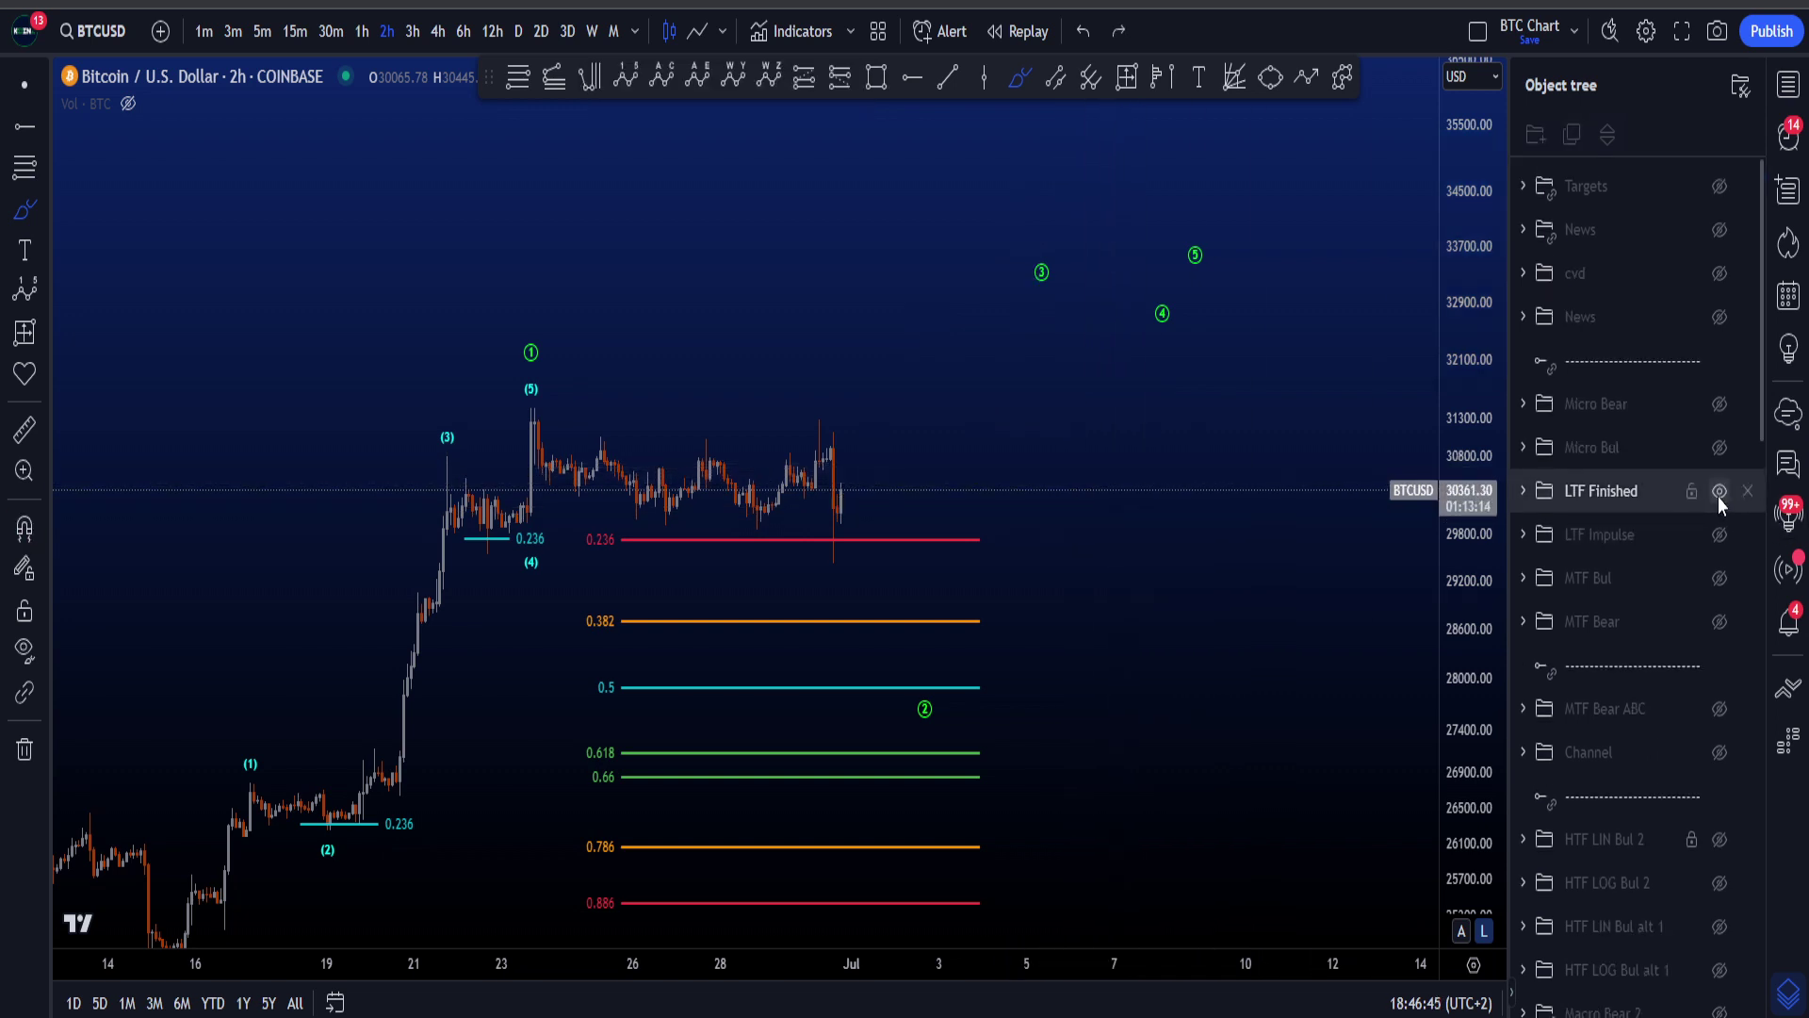
- Brush temporary marks at the 0.236 level, around the 0.5 to 0.786 retracements and near 0.382, undoing each stroke
{"action": "scroll", "coordinate": [868, 583], "scroll_direction": "up", "scroll_amount": 1}
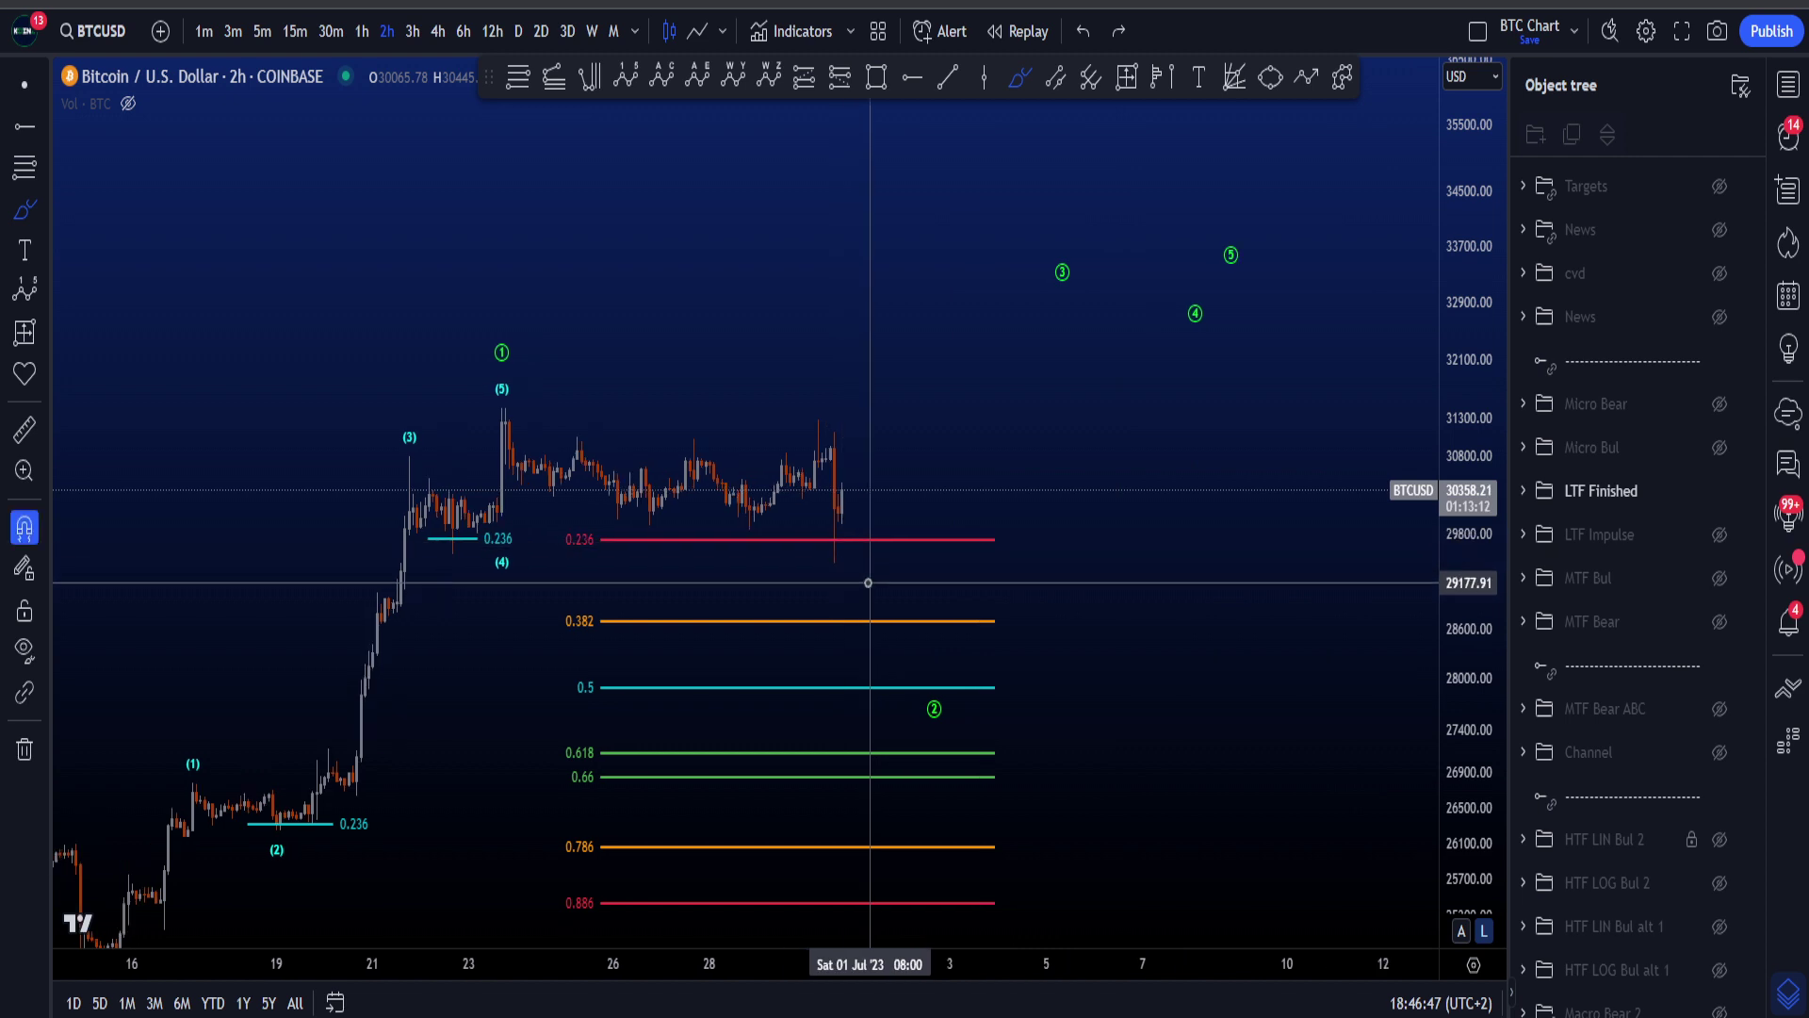
{"action": "mouse_move", "coordinate": [613, 526]}
{"action": "left_mouse_down"}
{"action": "mouse_move", "coordinate": [565, 521]}
{"action": "mouse_move", "coordinate": [609, 529]}
{"action": "left_mouse_up"}
{"action": "key", "text": "ctrl+z"}
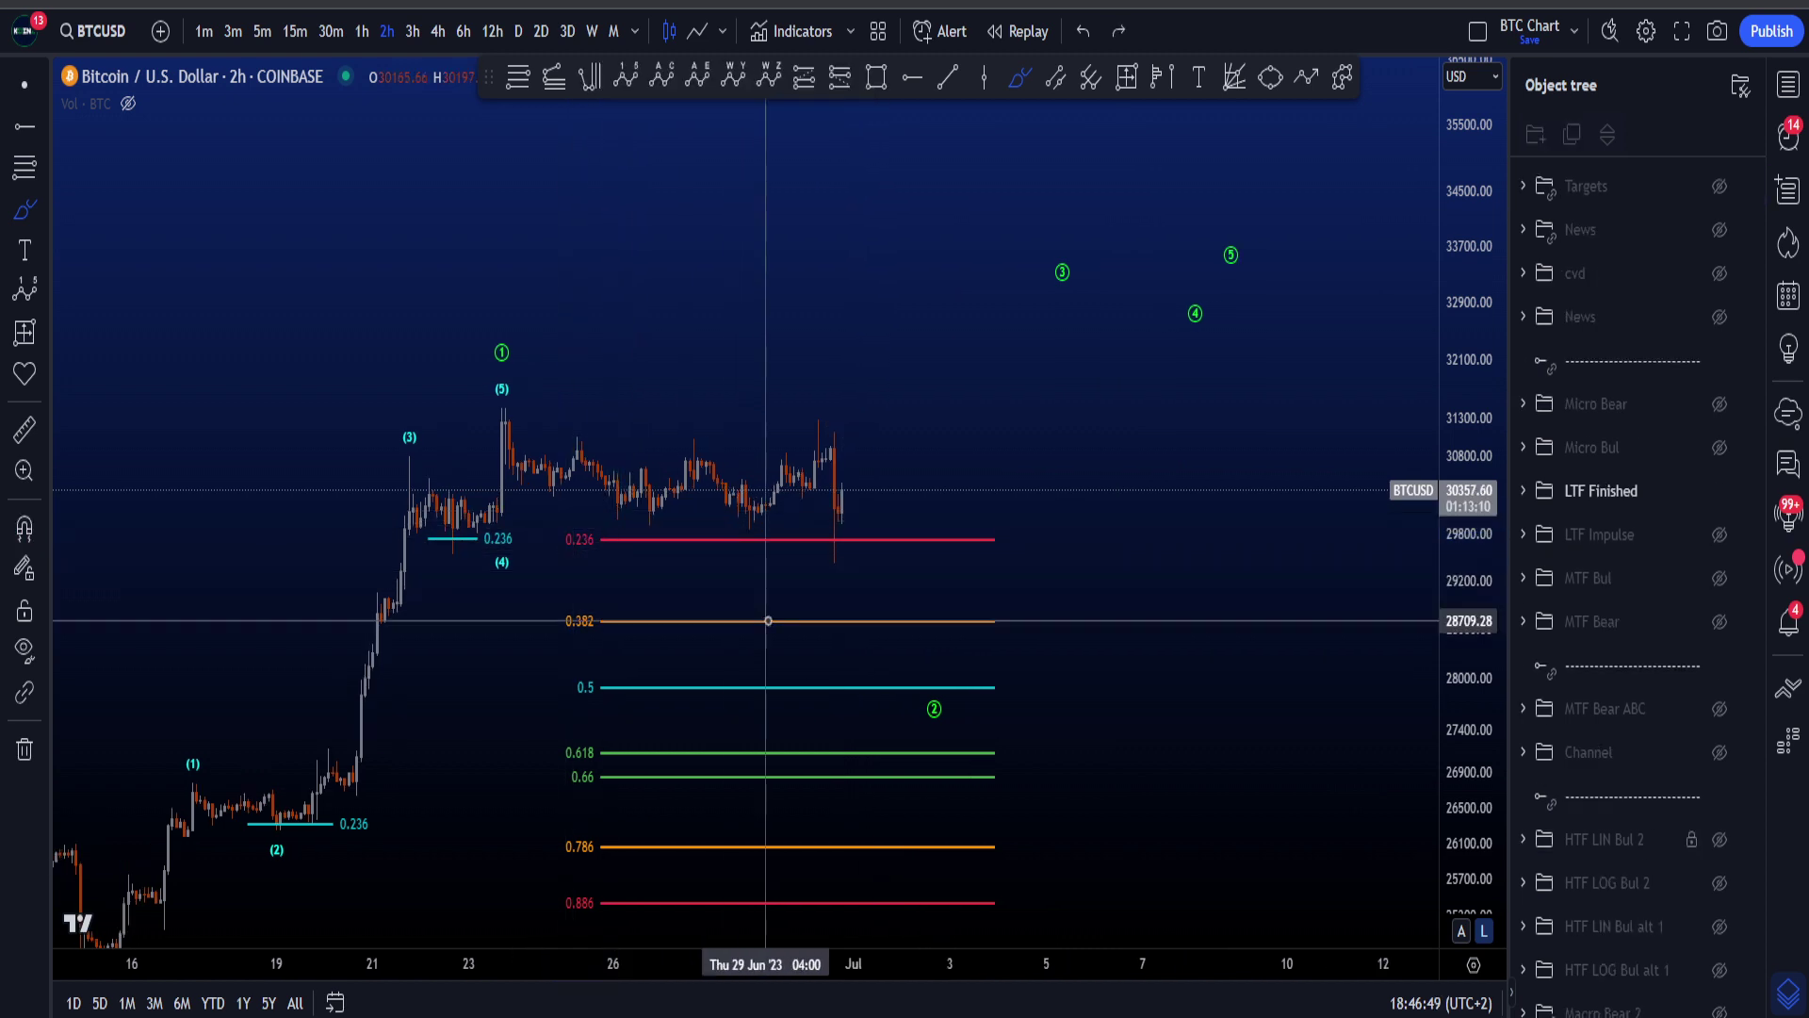
{"action": "mouse_move", "coordinate": [594, 664]}
{"action": "left_mouse_down"}
{"action": "mouse_move", "coordinate": [558, 874]}
{"action": "mouse_move", "coordinate": [582, 669]}
{"action": "left_mouse_up"}
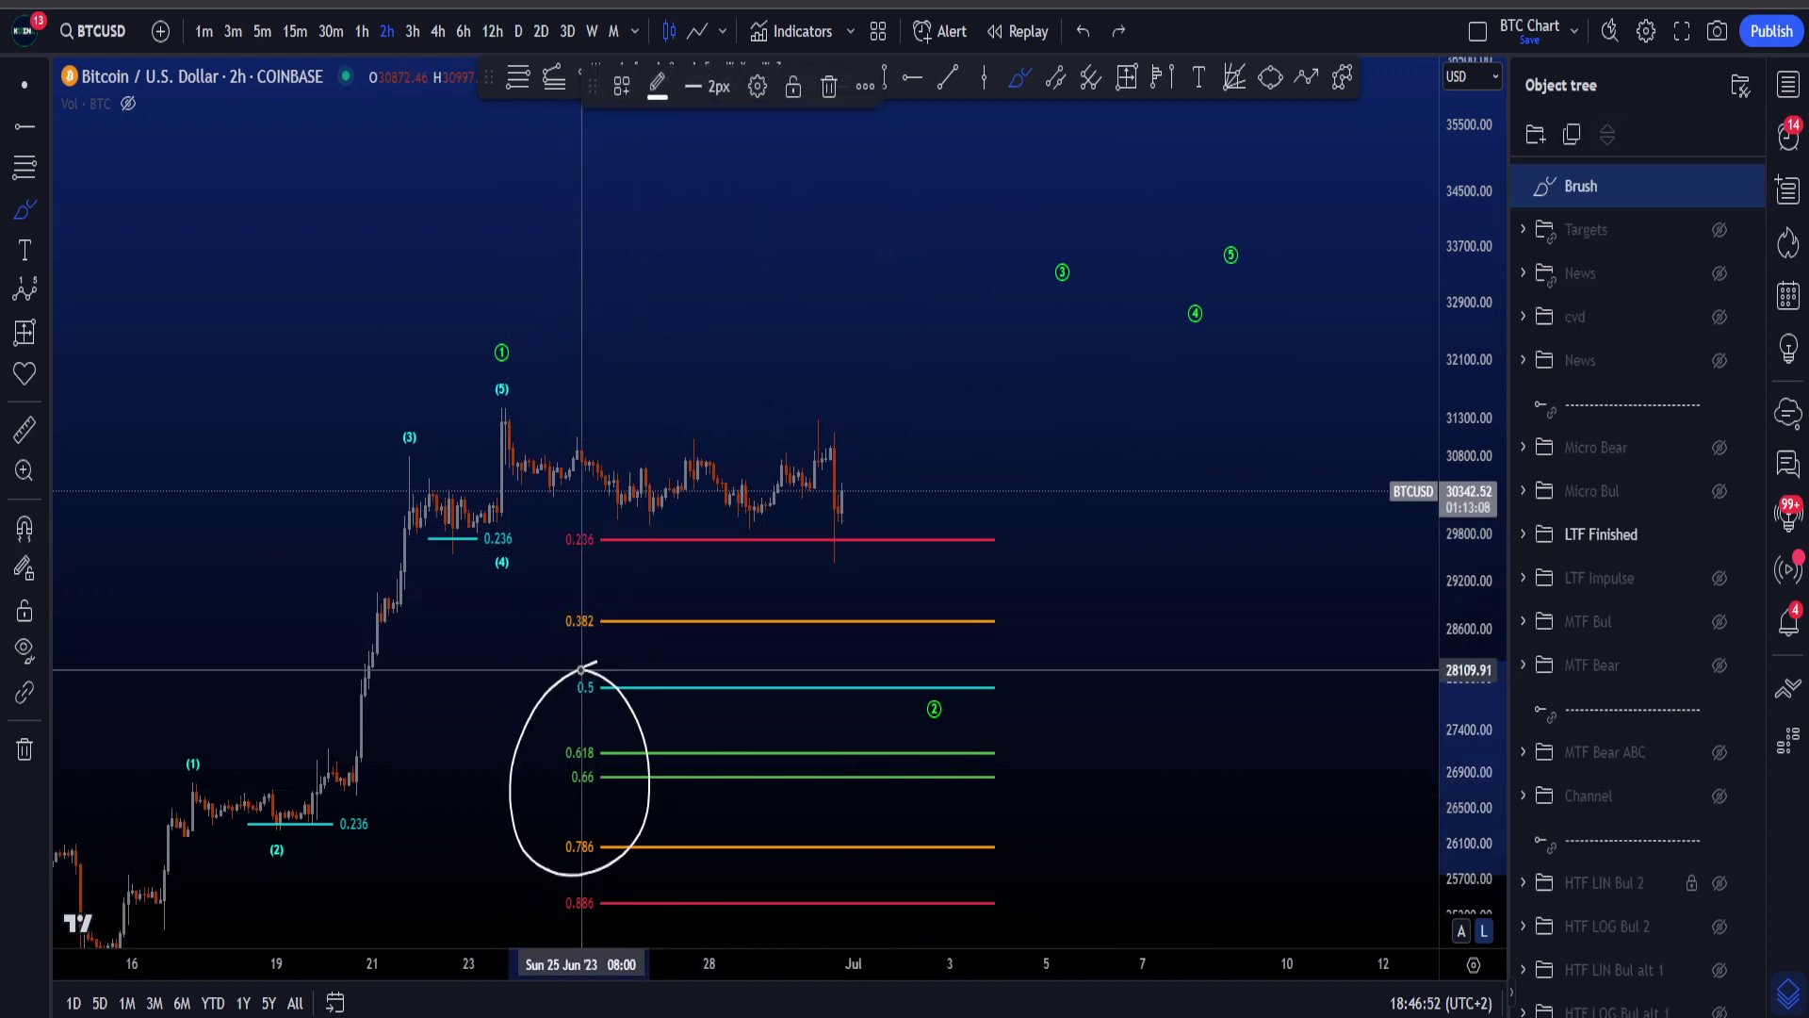
{"action": "key", "text": "ctrl+z"}
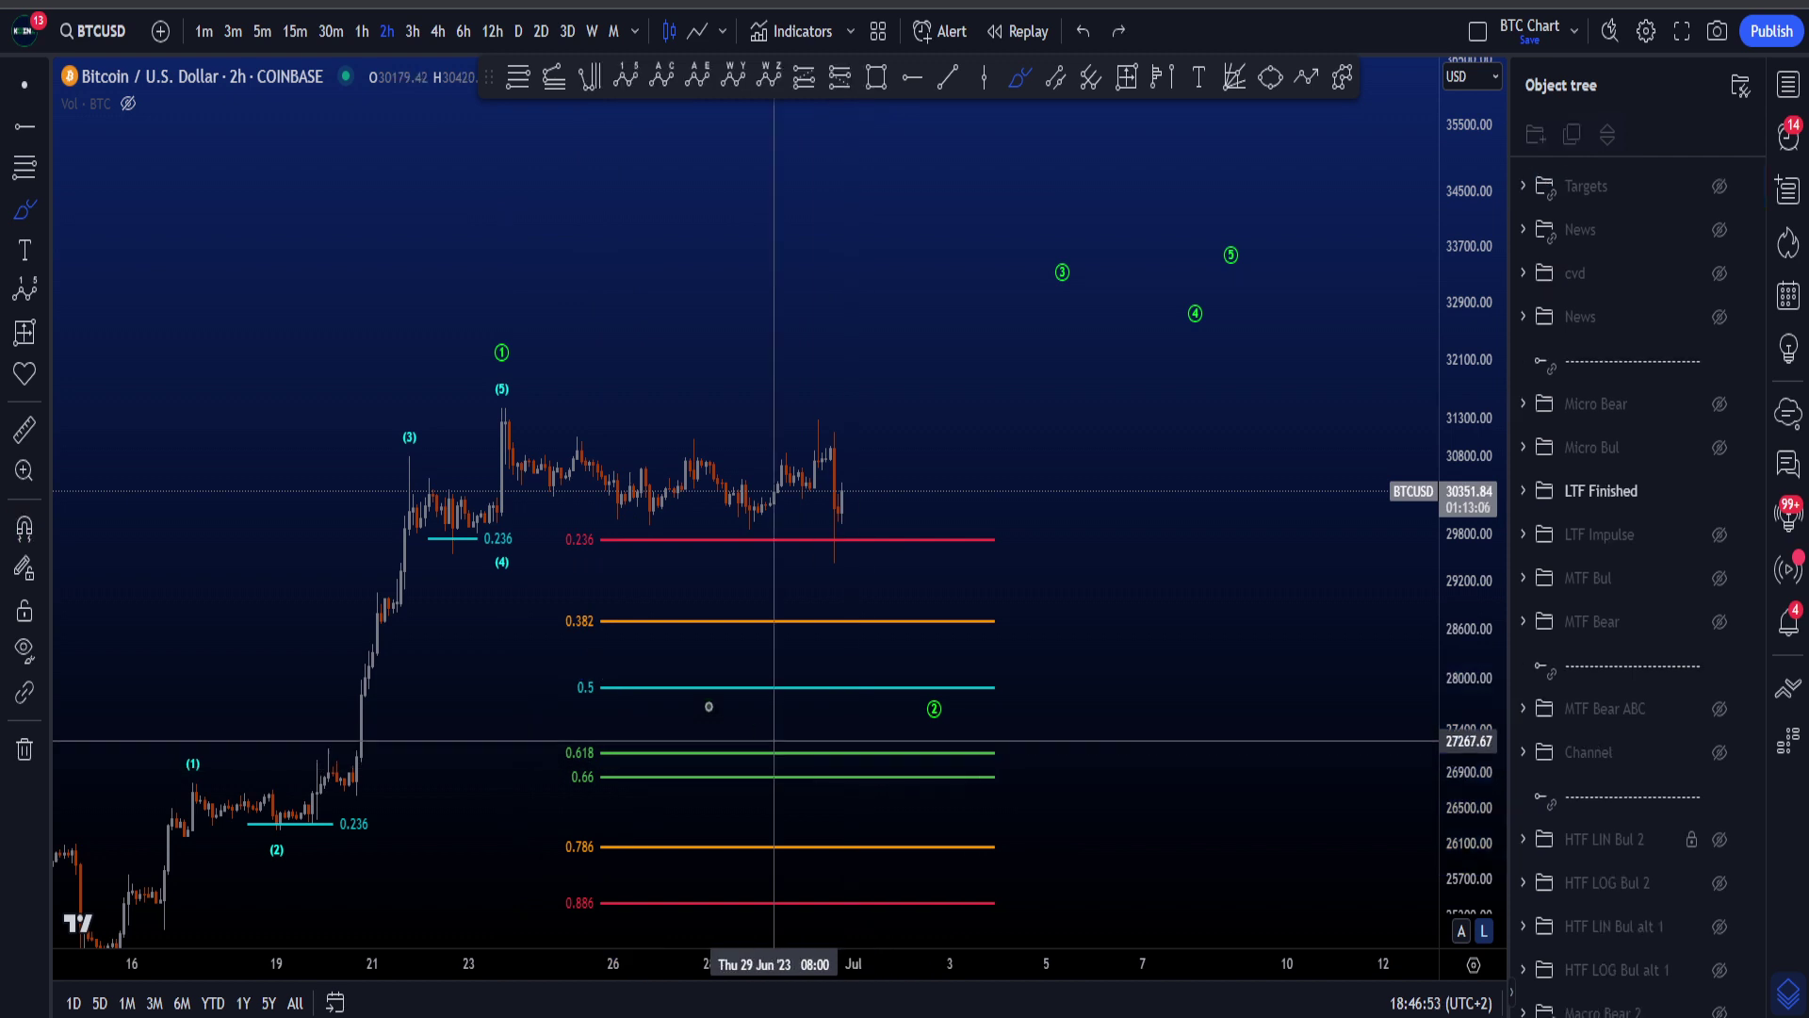
{"action": "left_click_drag", "start_coordinate": [537, 630], "coordinate": [545, 624]}
{"action": "key", "text": "ctrl+z"}
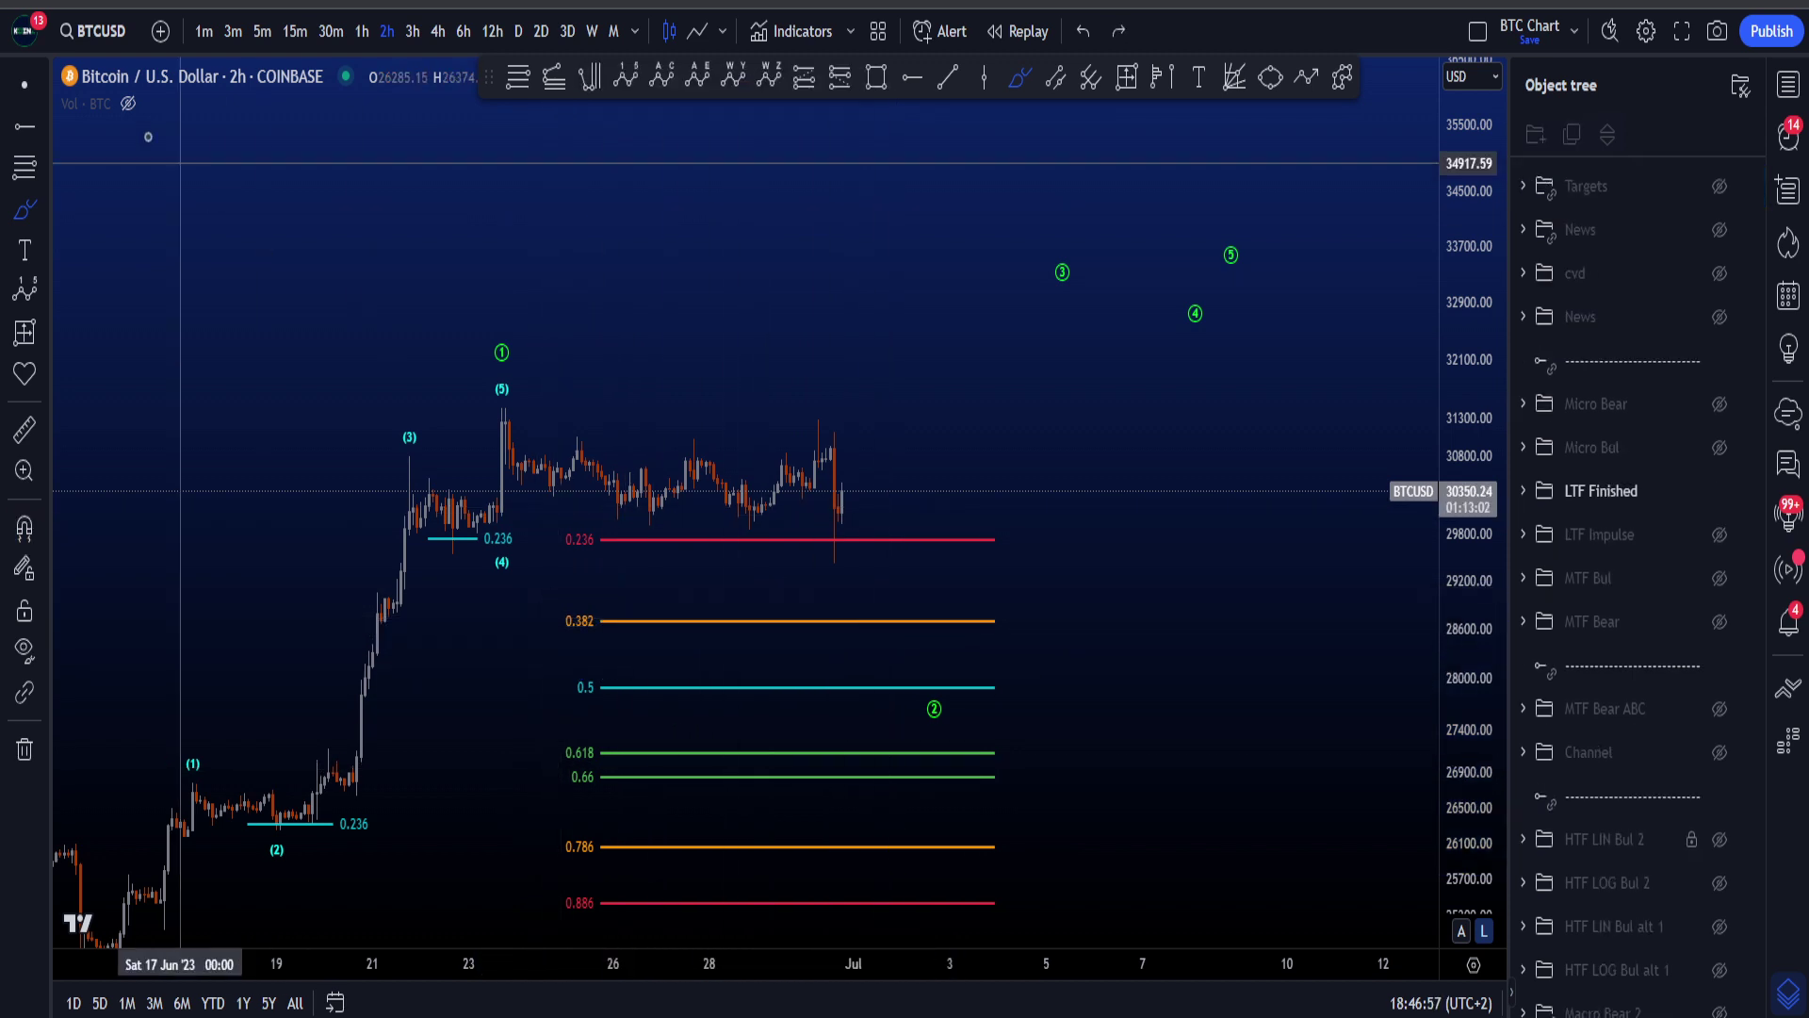
- Put the brush away and show the Targets drawing group on the chart
{"action": "left_click", "coordinate": [21, 86]}
{"action": "left_click_drag", "start_coordinate": [1115, 687], "coordinate": [1097, 658]}
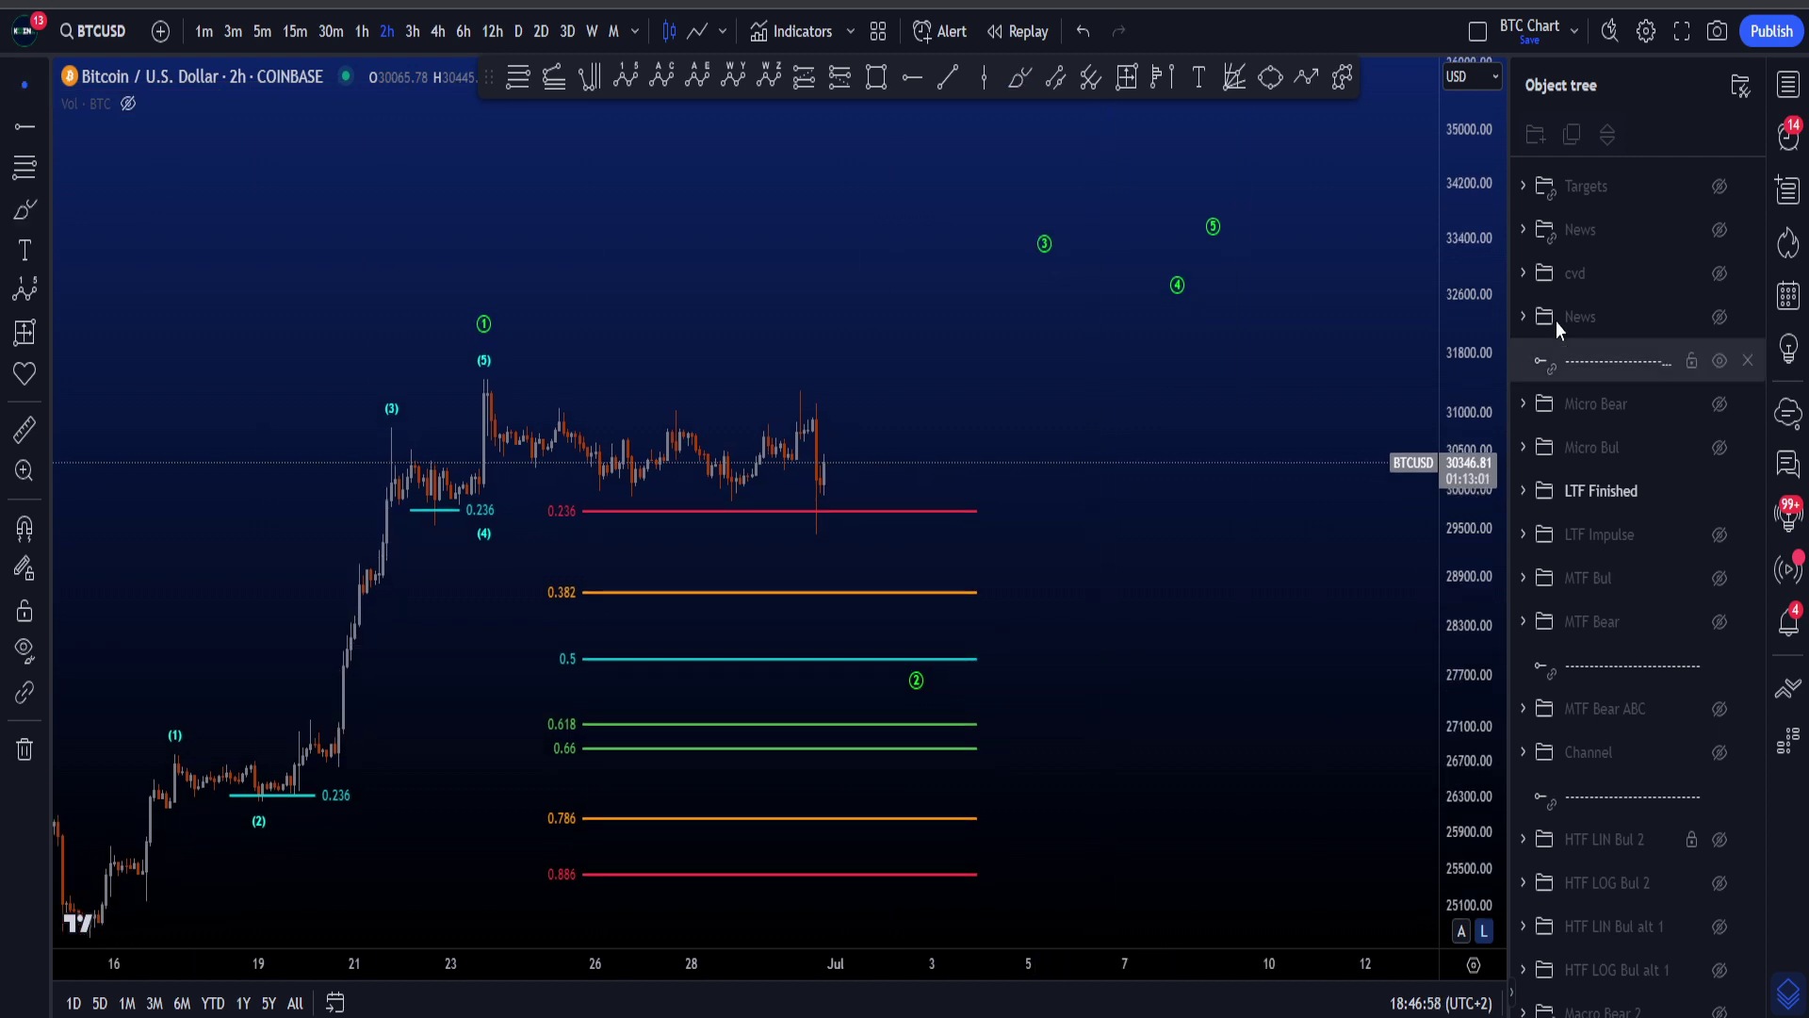
{"action": "left_click", "coordinate": [1721, 186]}
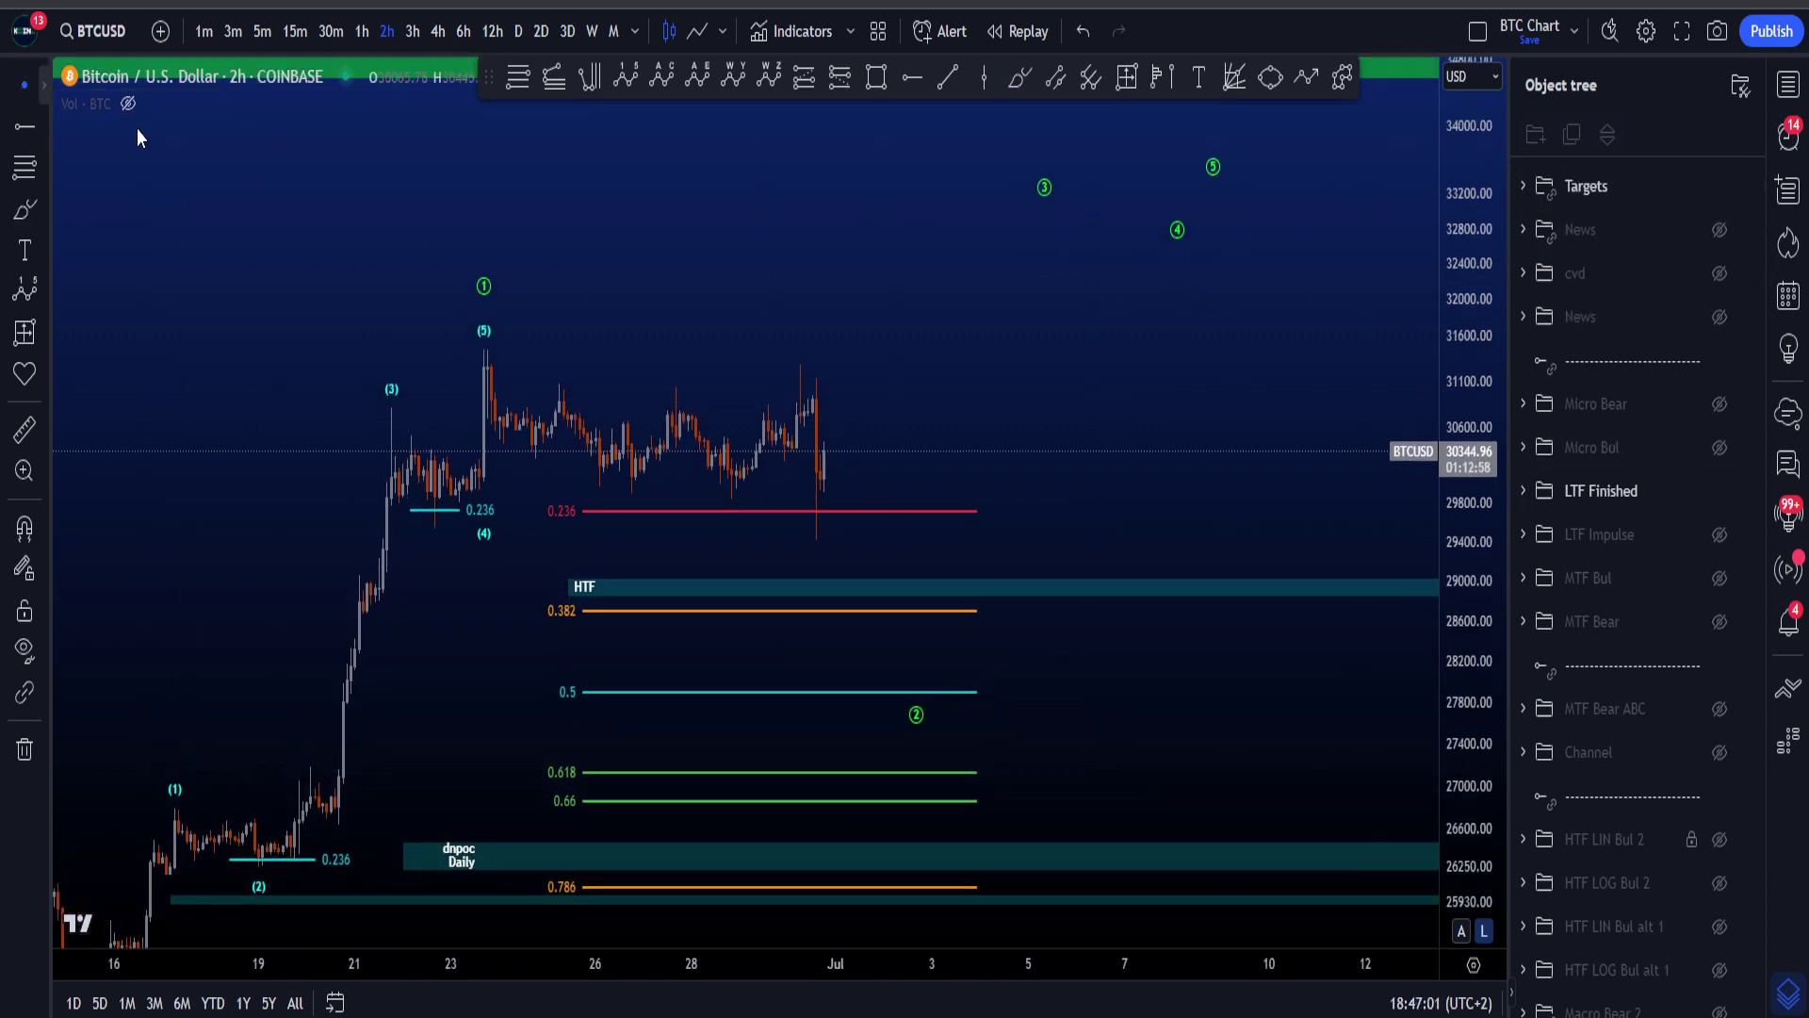
- Brush a drop from the current price toward the HTF zone and a mark by its label, undoing both strokes
{"action": "scroll", "coordinate": [881, 542], "scroll_direction": "up", "scroll_amount": 2}
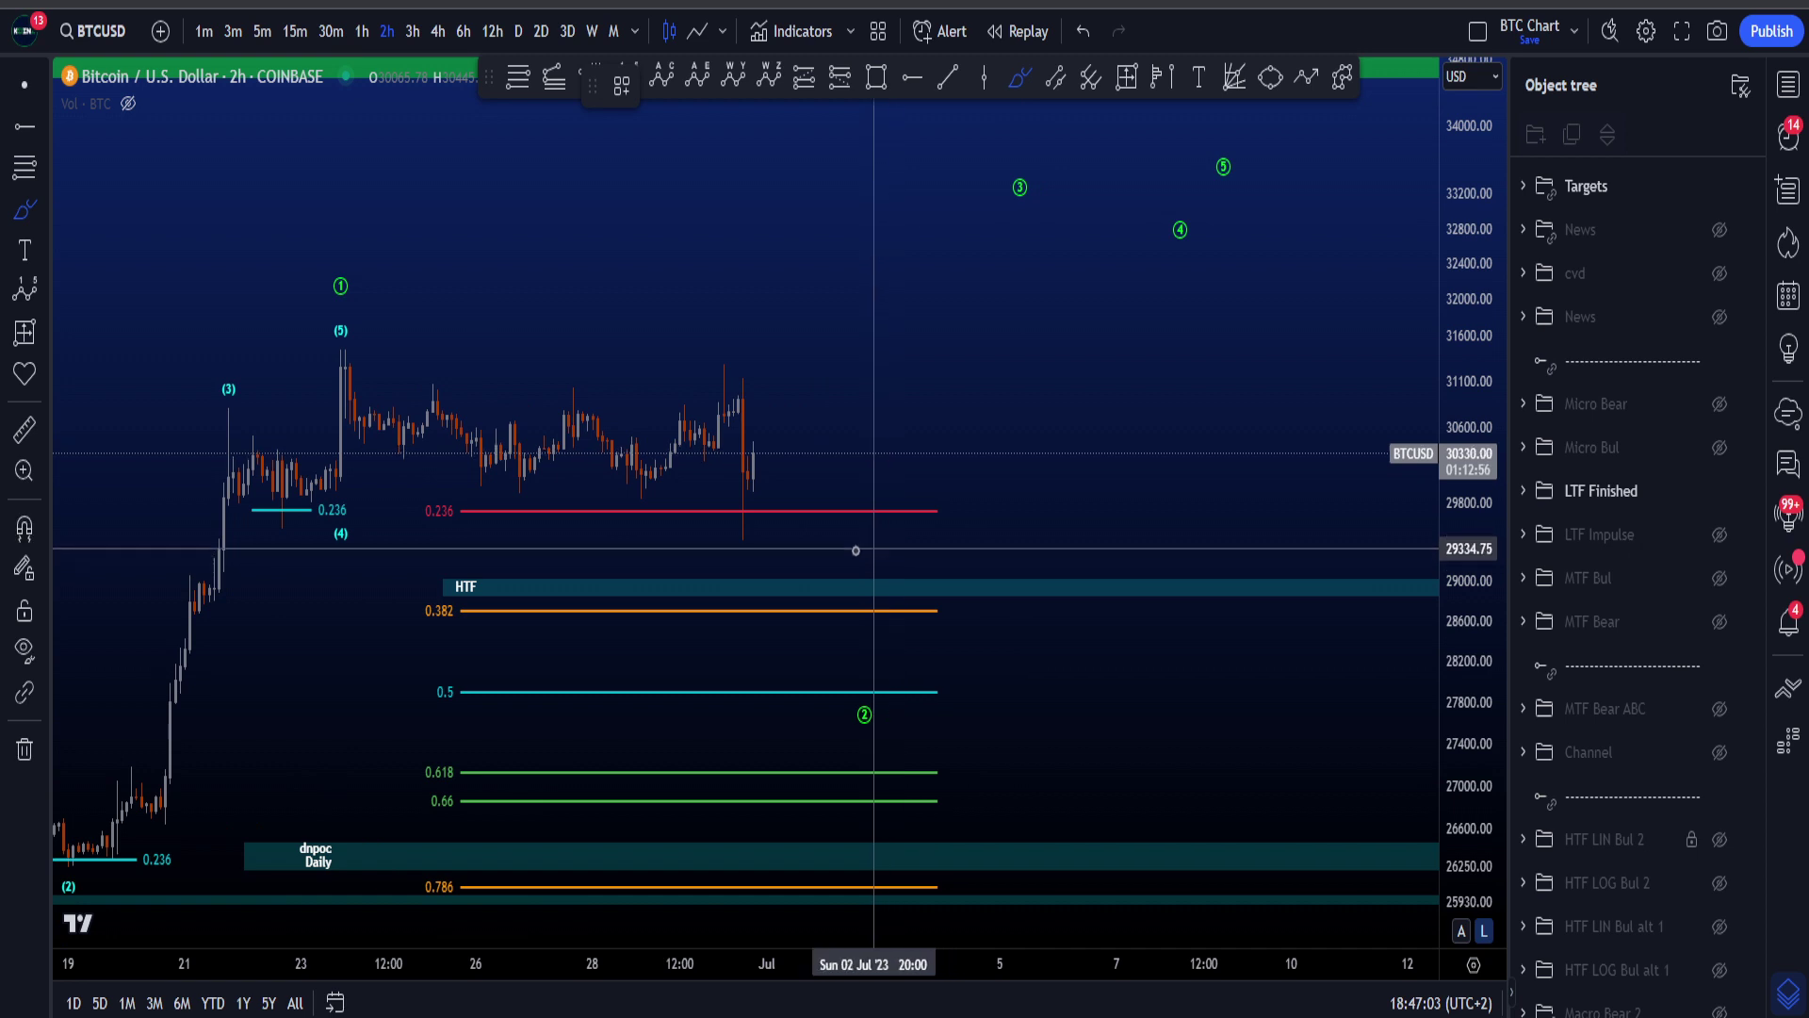
{"action": "left_click_drag", "start_coordinate": [751, 460], "coordinate": [848, 577]}
{"action": "key", "text": "ctrl+z"}
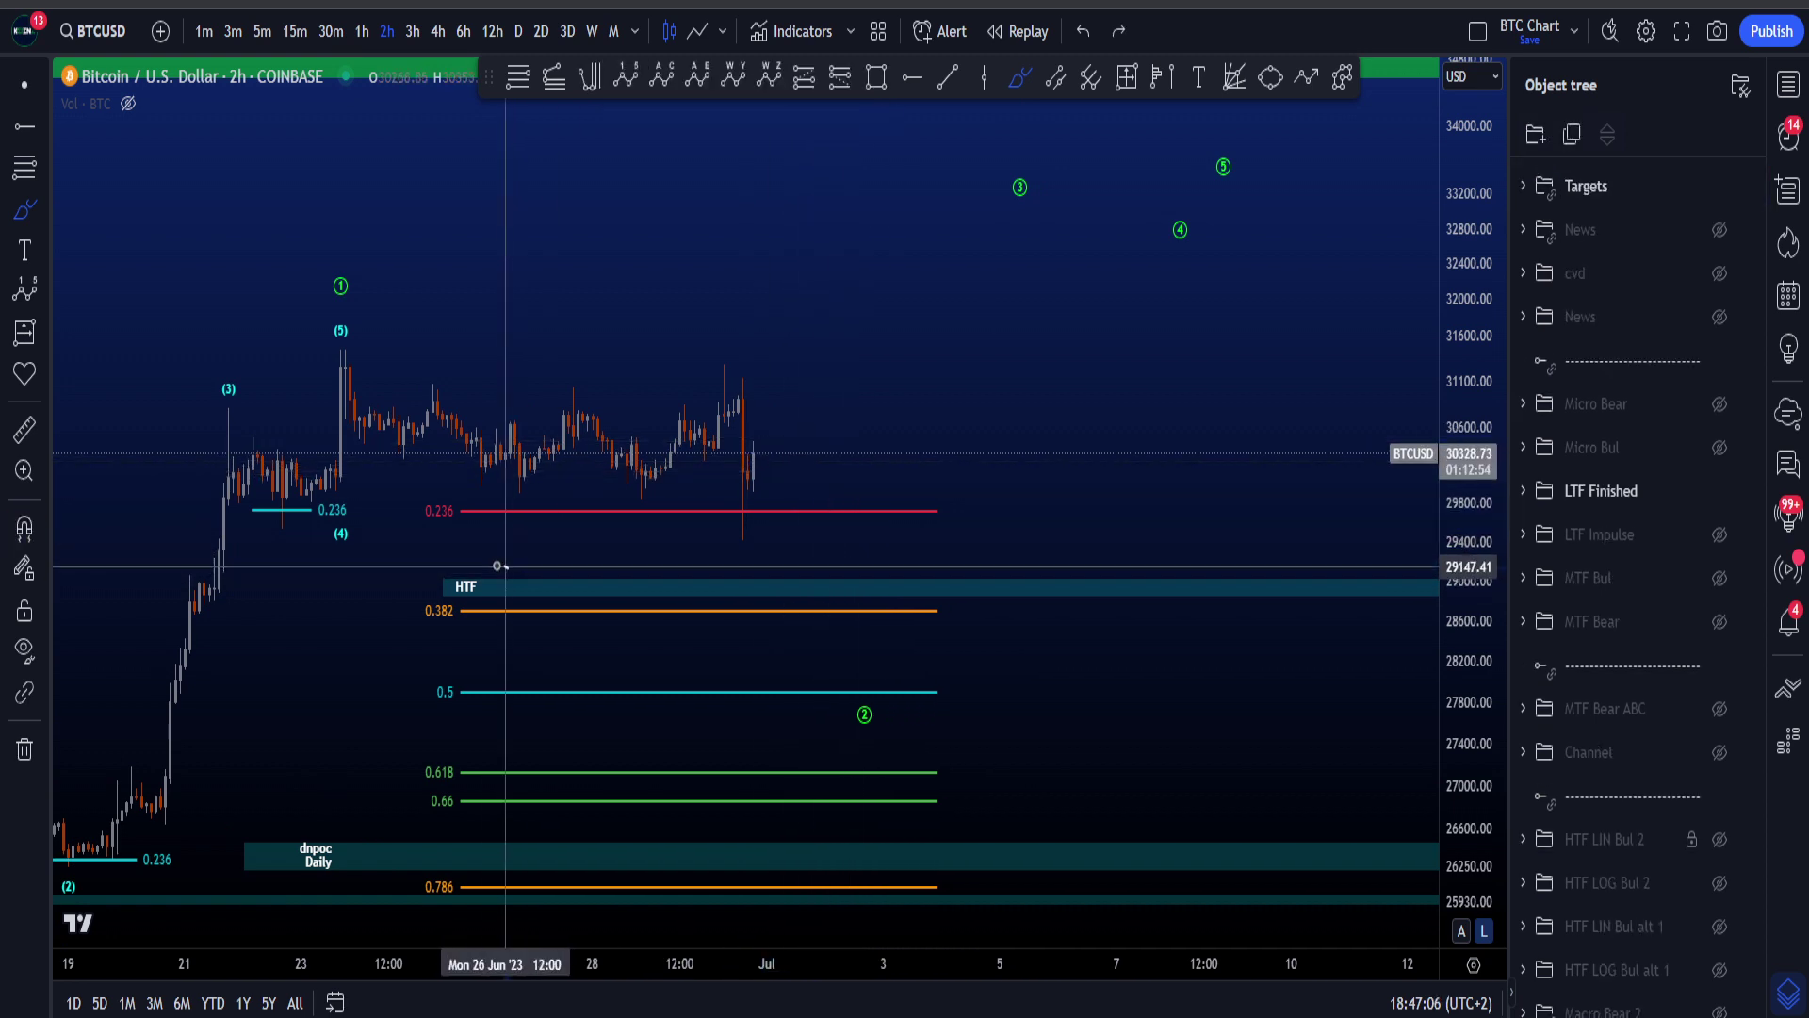
{"action": "left_click_drag", "start_coordinate": [506, 567], "coordinate": [475, 616]}
{"action": "key", "text": "ctrl+z"}
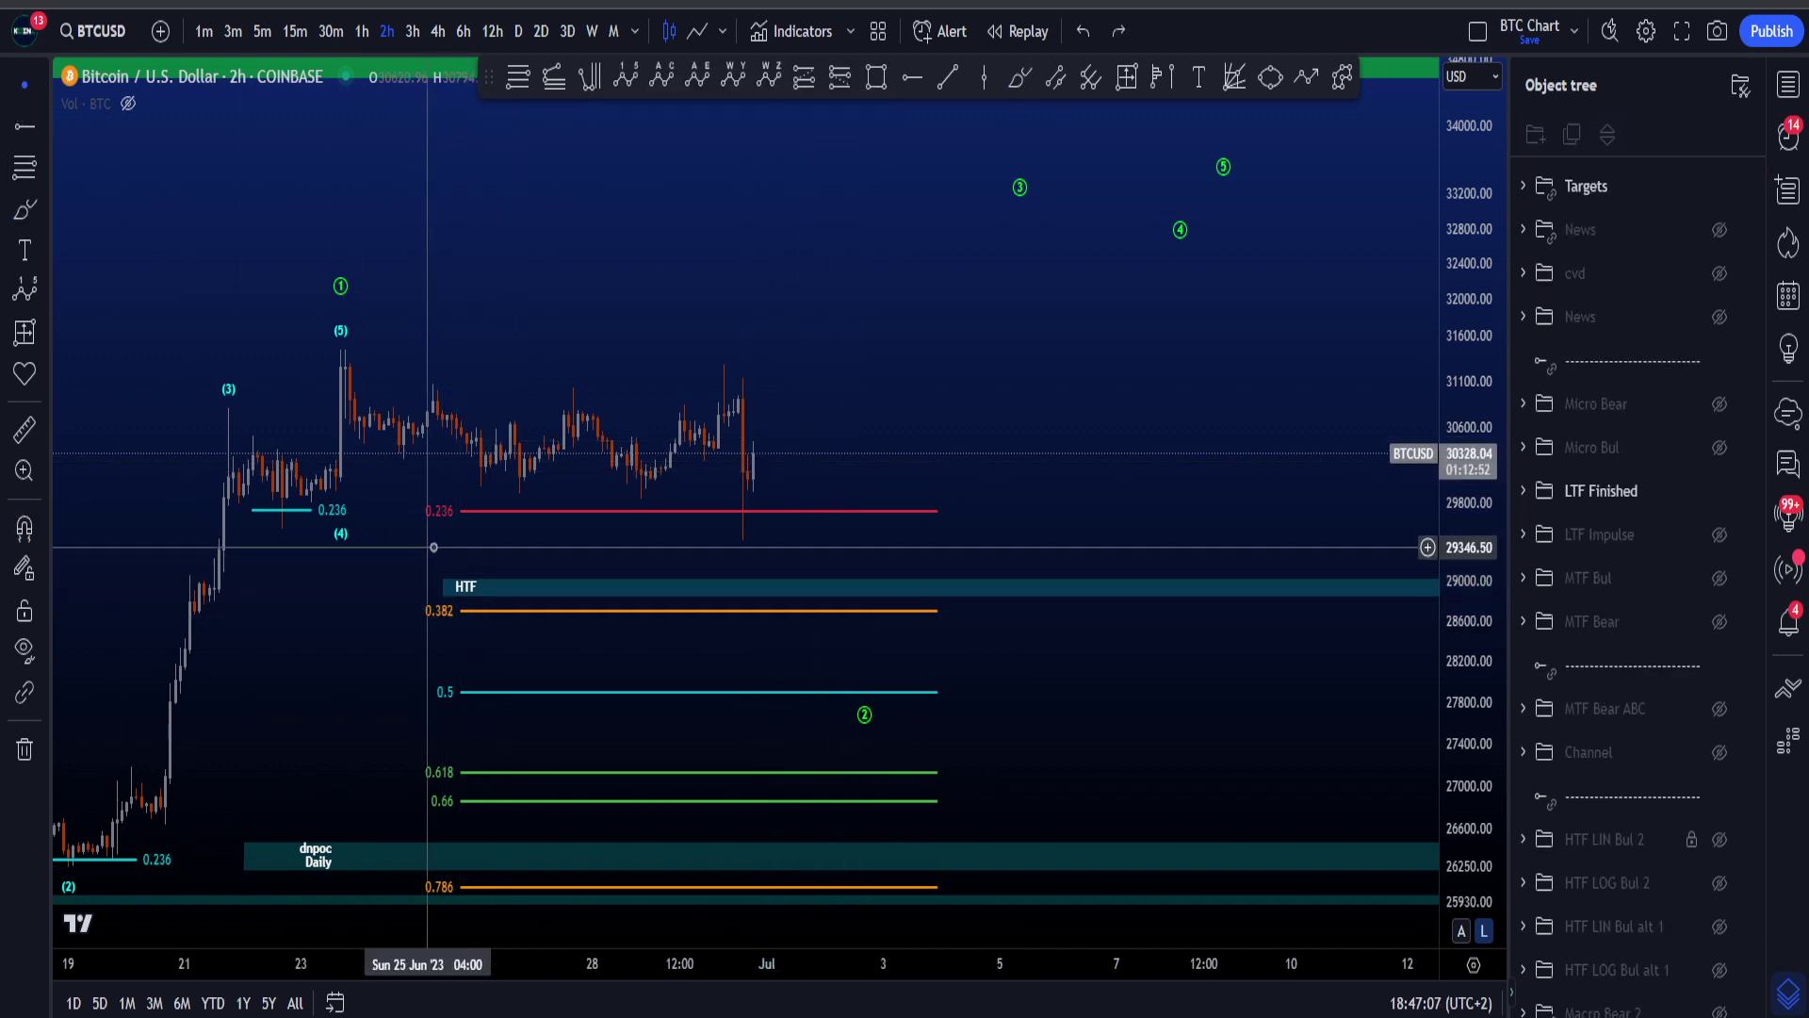
- Turn off the logarithmic price scale, stretch the price axis and select the HTF target zone
{"action": "left_click", "coordinate": [1484, 931]}
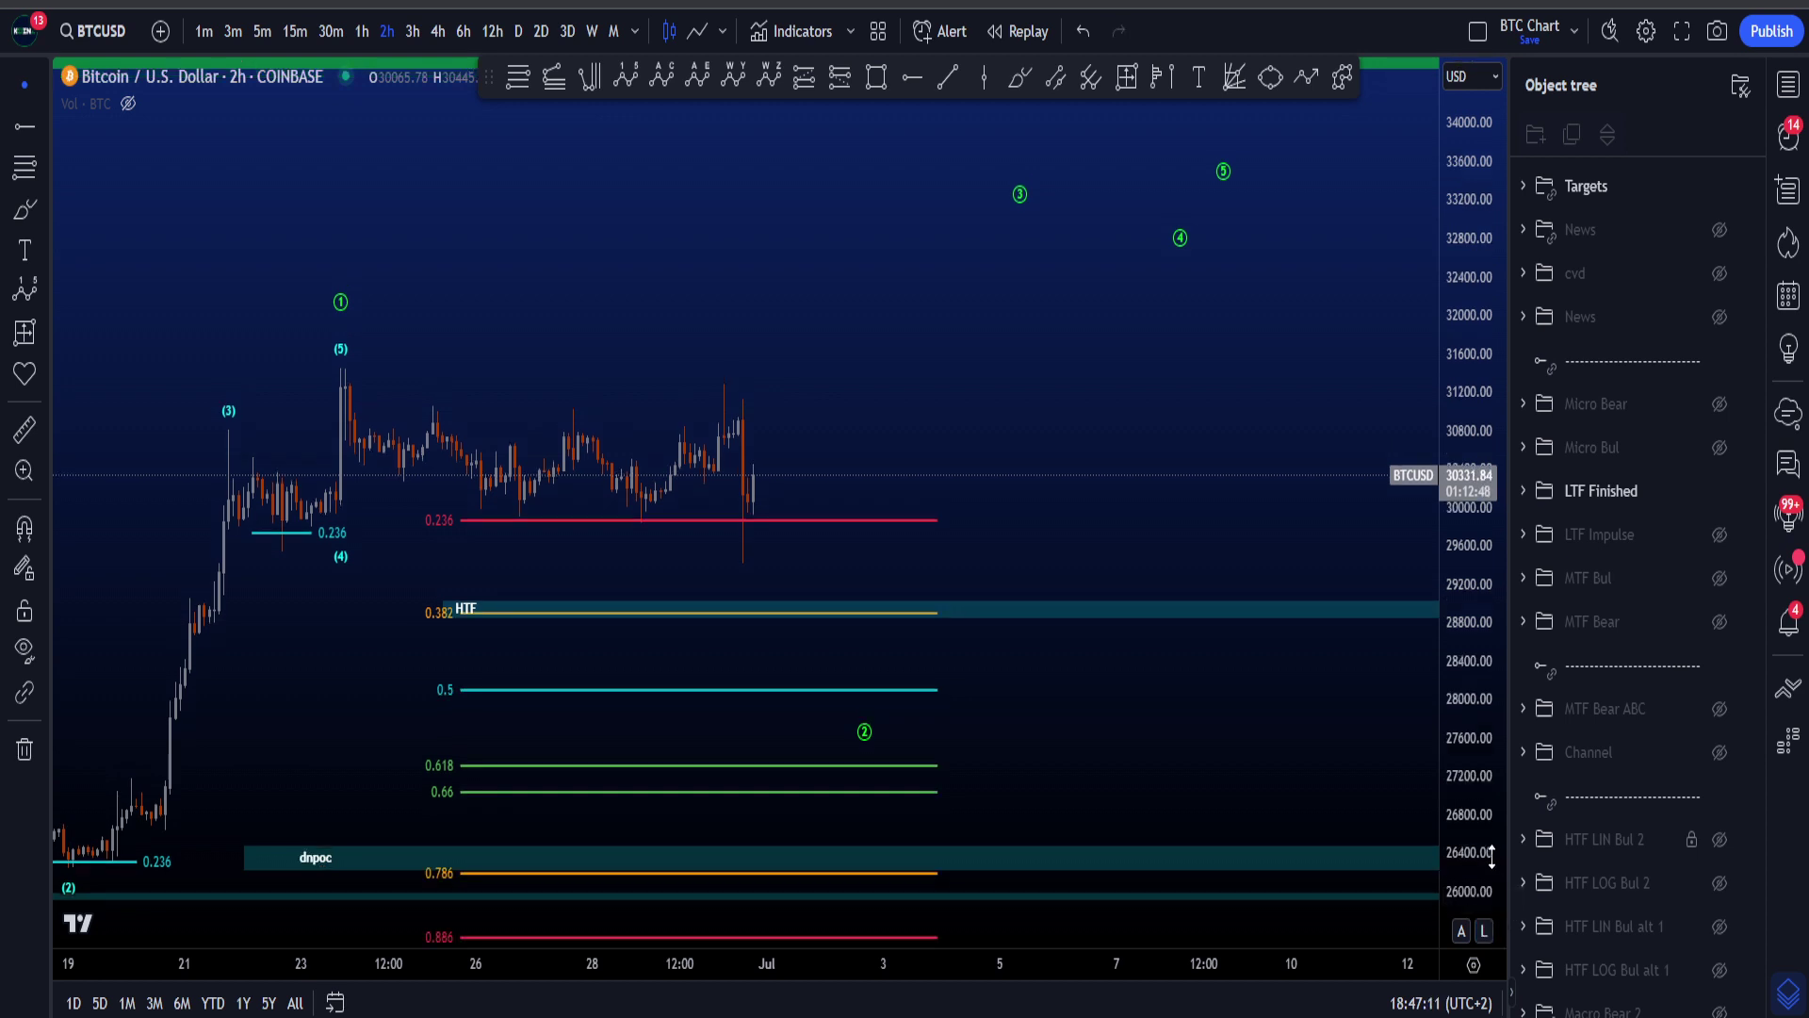
{"action": "left_click_drag", "start_coordinate": [1492, 858], "coordinate": [1485, 810]}
{"action": "left_click", "coordinate": [462, 630]}
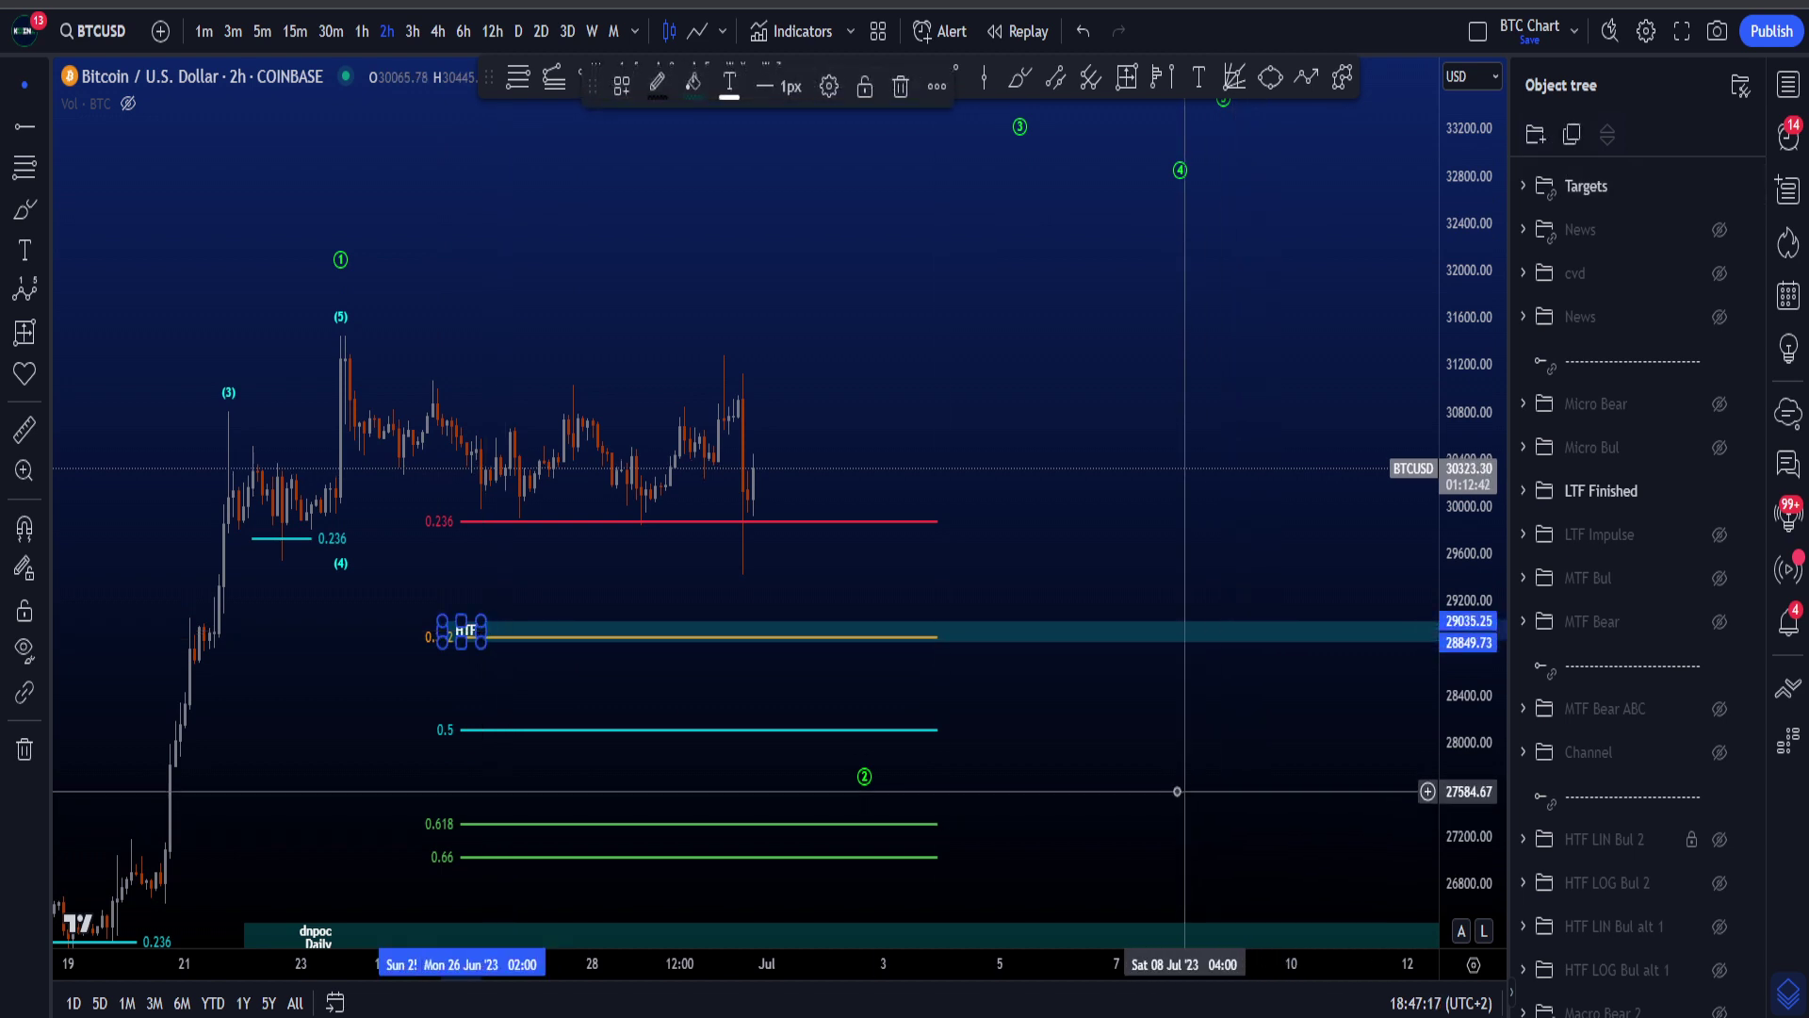
- Brush a decline toward the 0.382 level and circle the dnpoc Daily zone, undoing both strokes, and select that zone
{"action": "left_click_drag", "start_coordinate": [1140, 765], "coordinate": [1187, 578]}
{"action": "left_click", "coordinate": [1019, 78]}
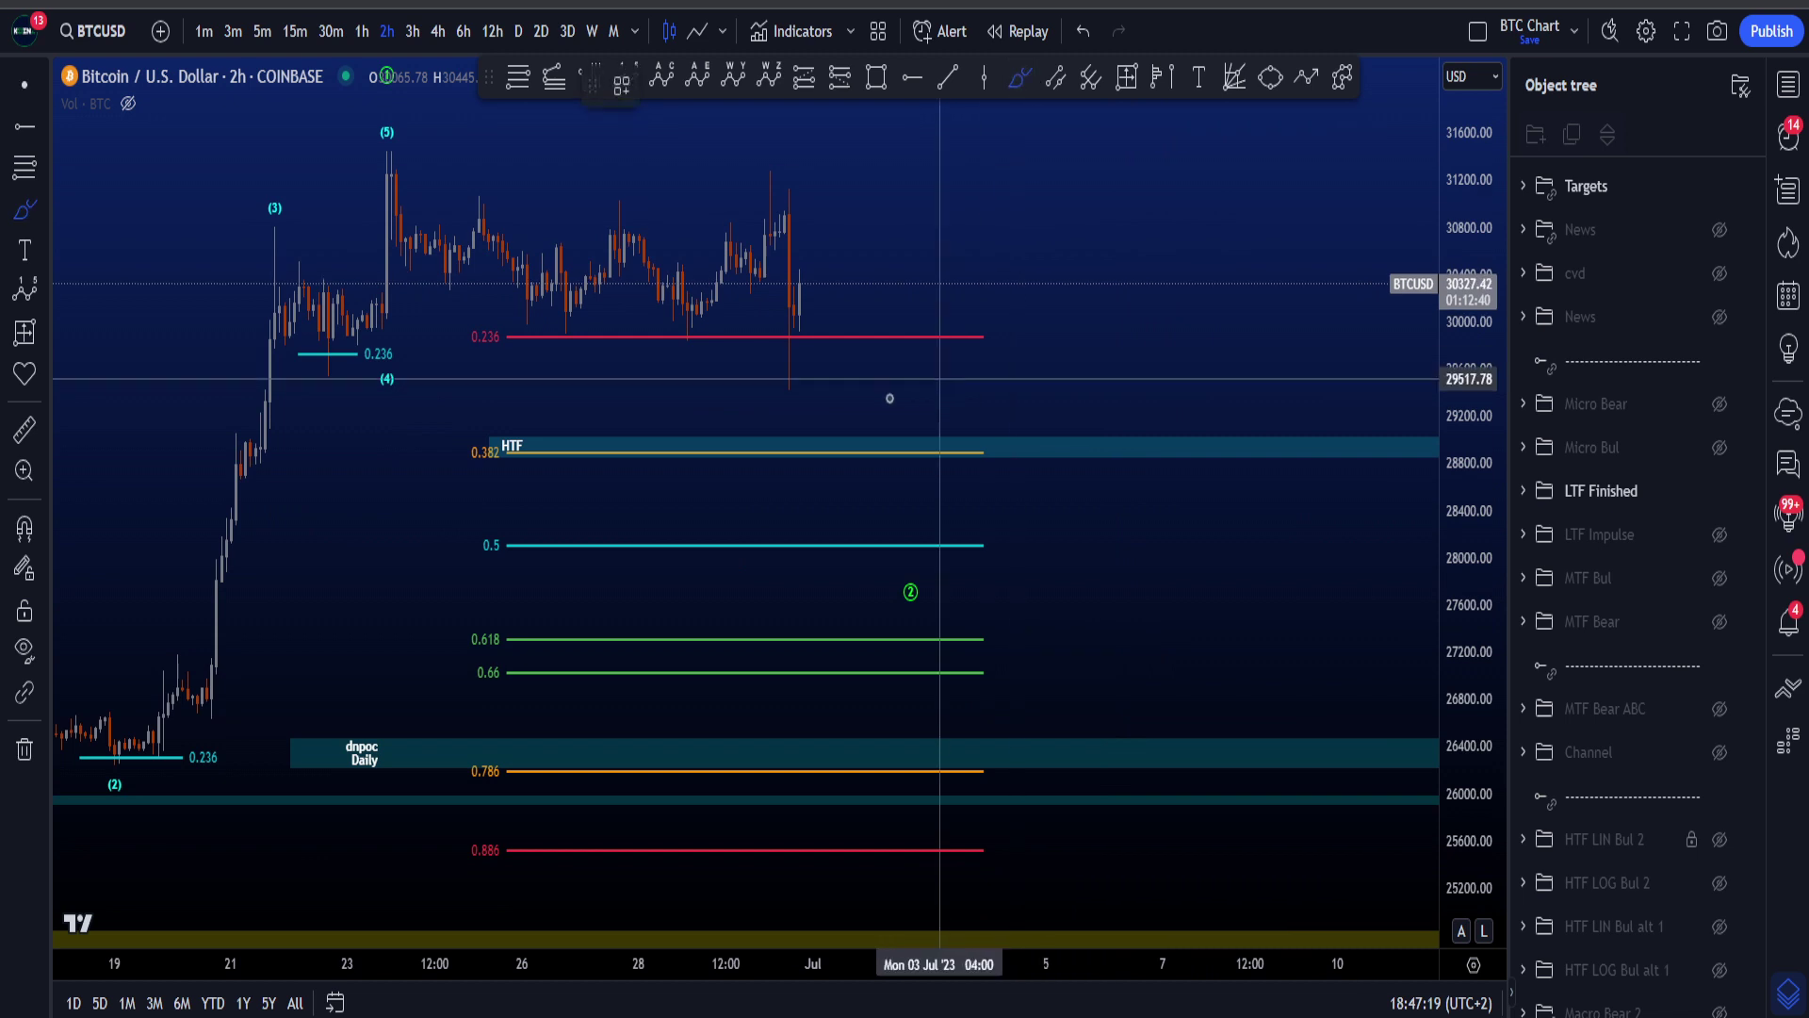
{"action": "left_click_drag", "start_coordinate": [838, 409], "coordinate": [910, 496]}
{"action": "key", "text": "ctrl+z"}
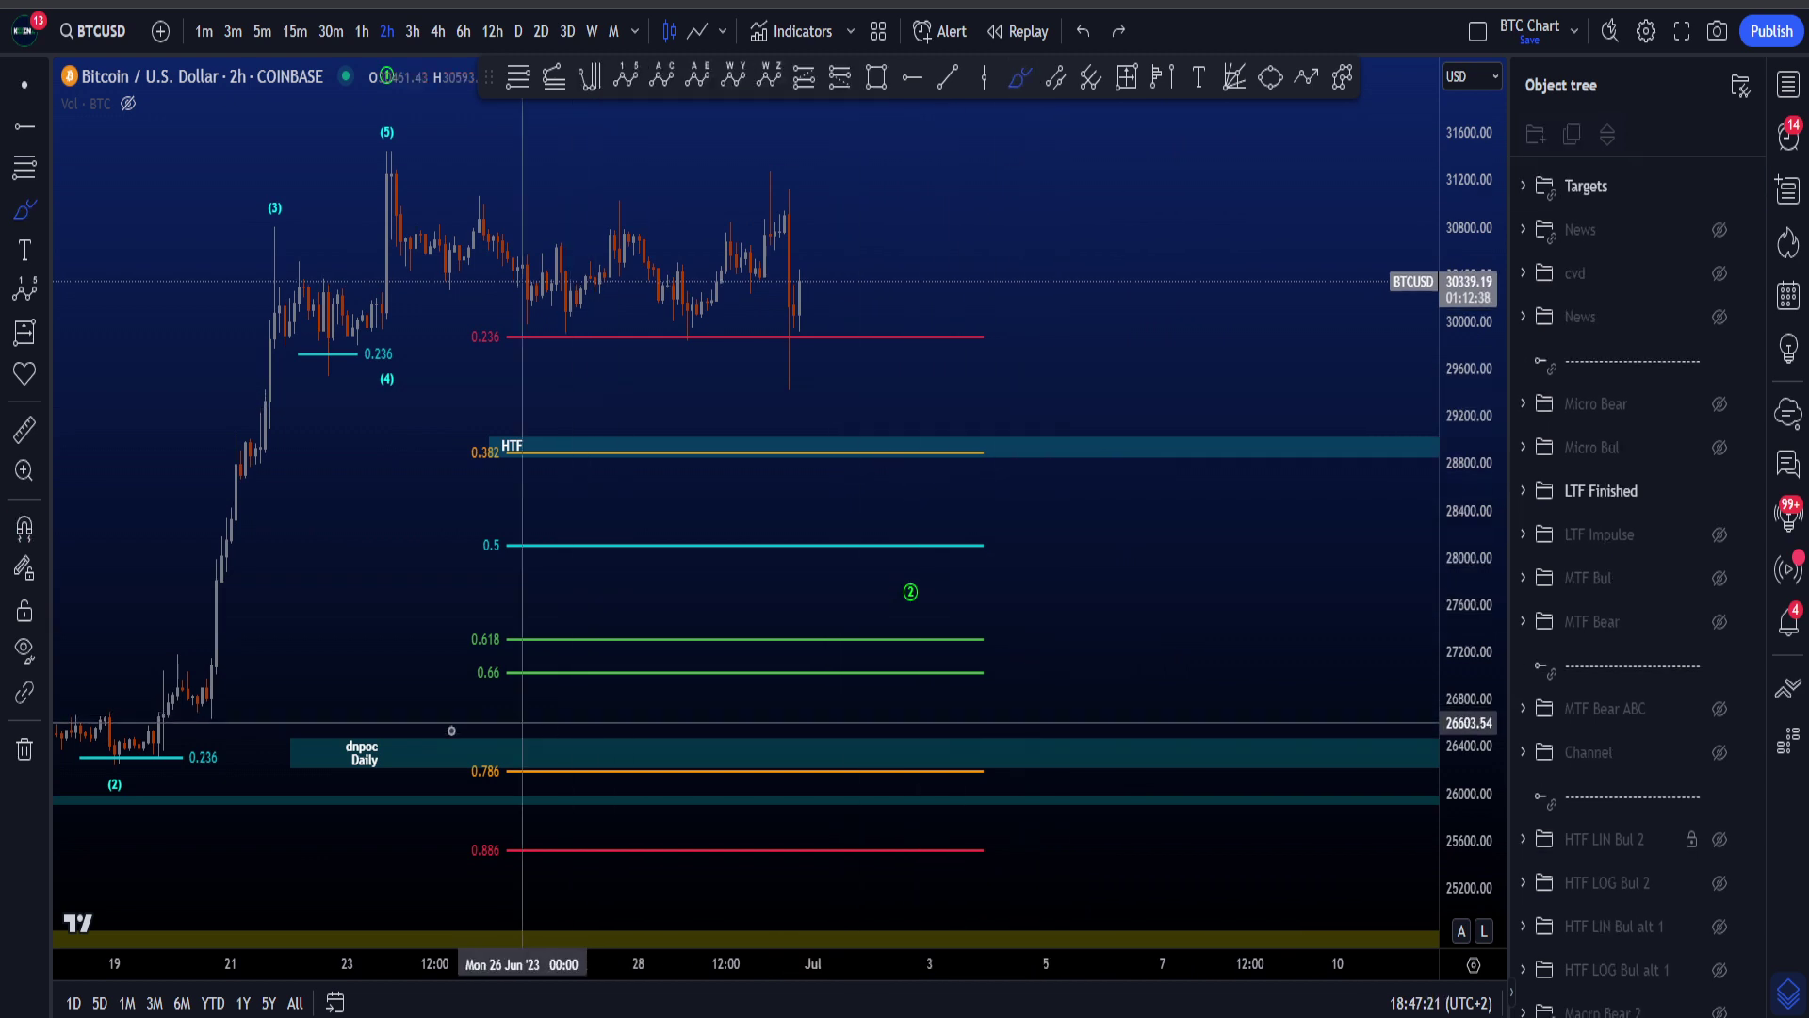
{"action": "scroll", "coordinate": [515, 755], "scroll_direction": "down", "scroll_amount": 1}
{"action": "mouse_move", "coordinate": [516, 755]}
{"action": "left_mouse_down"}
{"action": "mouse_move", "coordinate": [420, 750]}
{"action": "mouse_move", "coordinate": [518, 745]}
{"action": "left_mouse_up"}
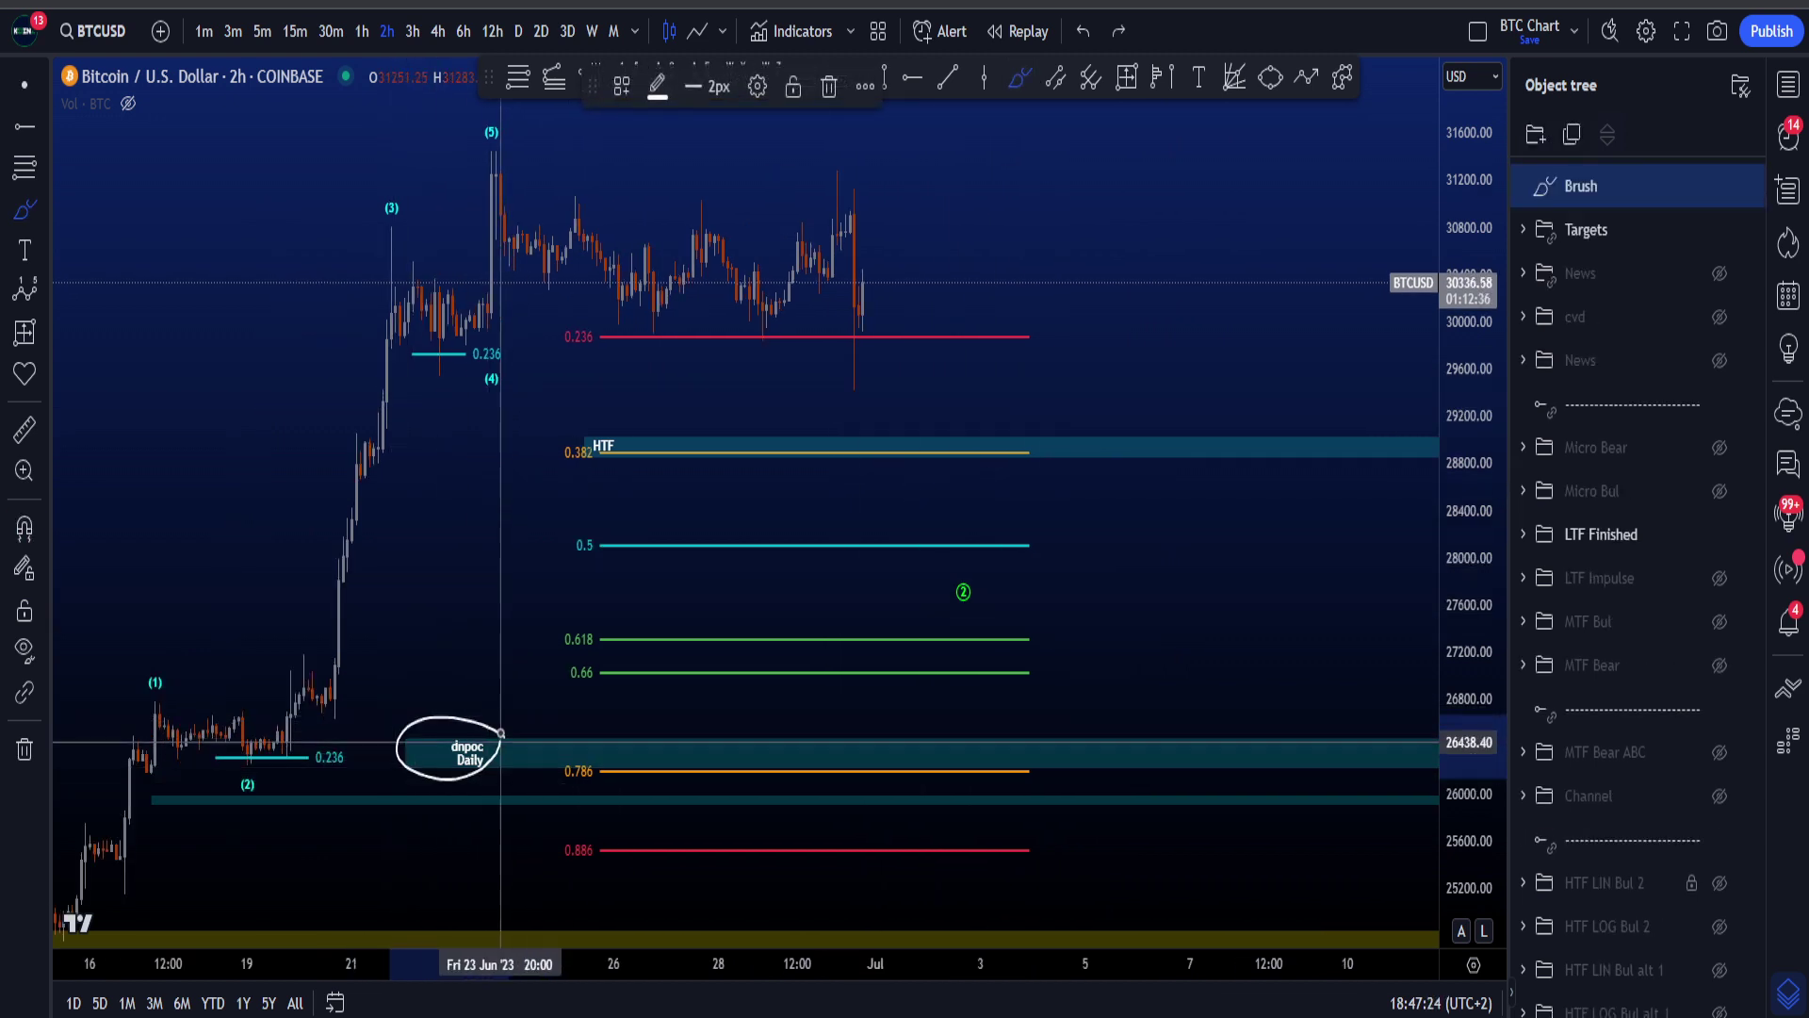
{"action": "key", "text": "ctrl+z"}
{"action": "left_click", "coordinate": [436, 752]}
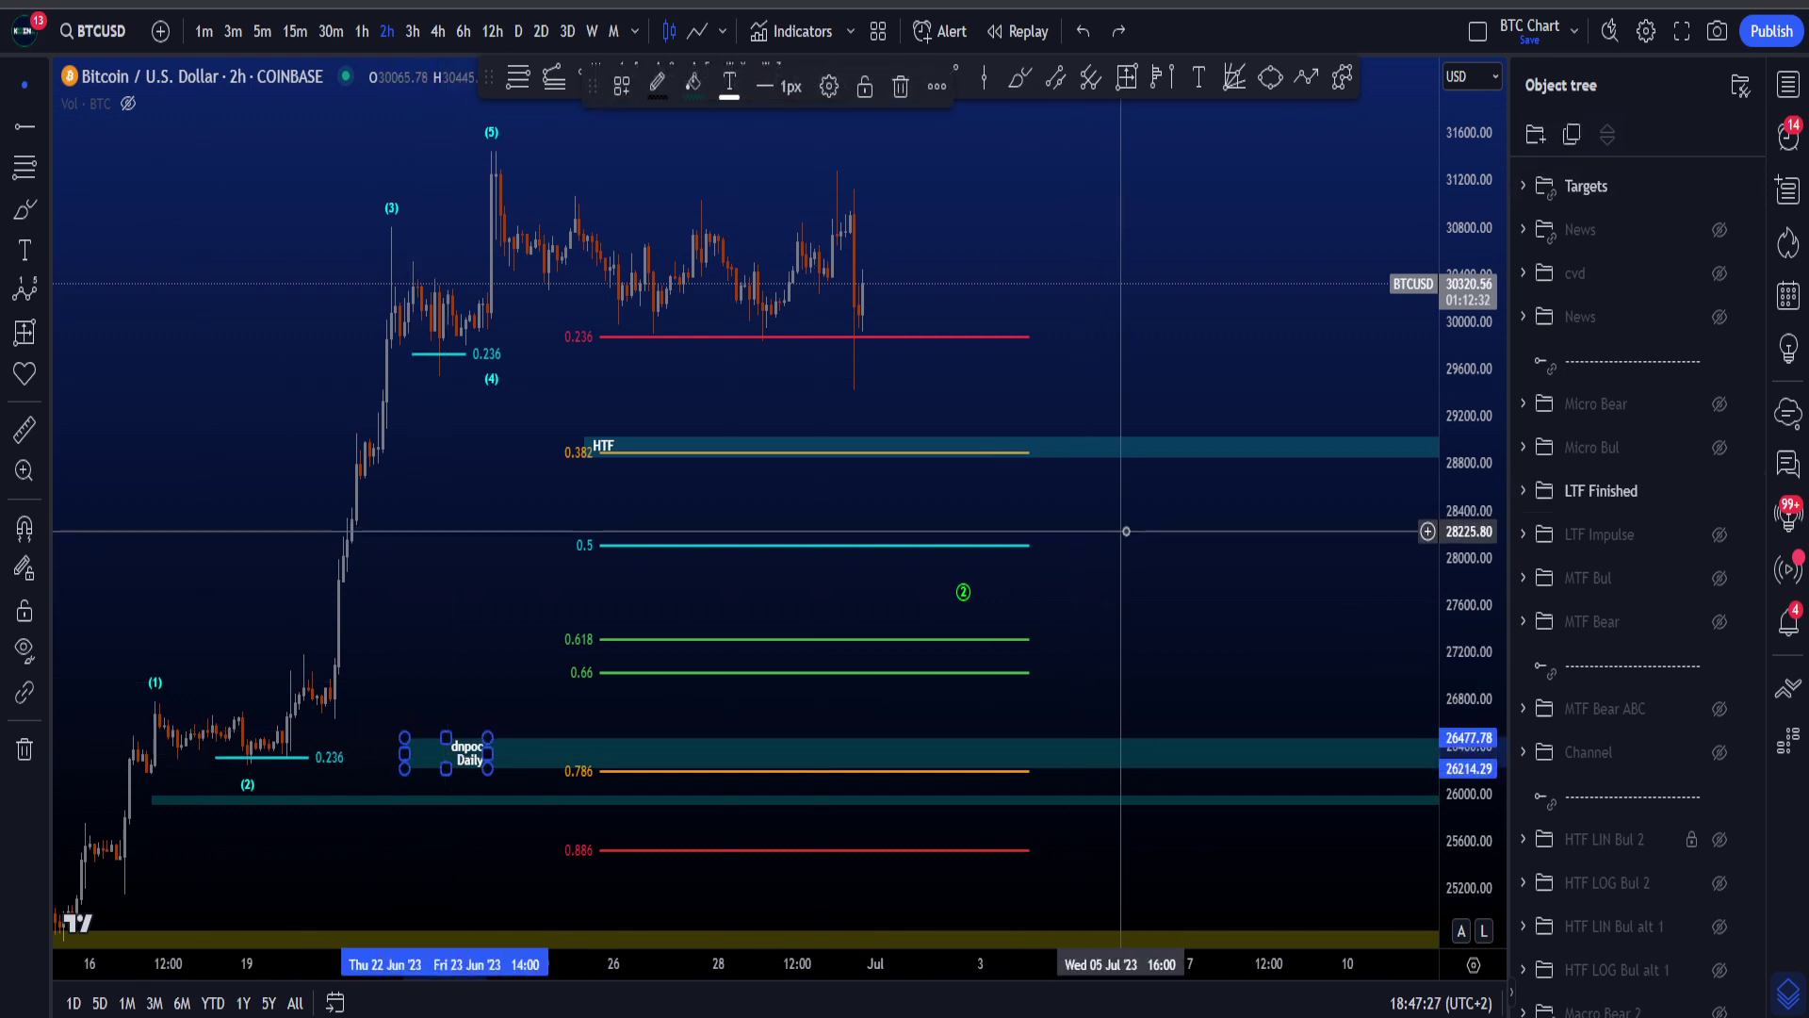
- Hide the LTF Finished group and show the Micro Bul group instead
{"action": "left_click_drag", "start_coordinate": [1165, 524], "coordinate": [1231, 662]}
{"action": "left_click", "coordinate": [1727, 492]}
{"action": "left_click", "coordinate": [1717, 454]}
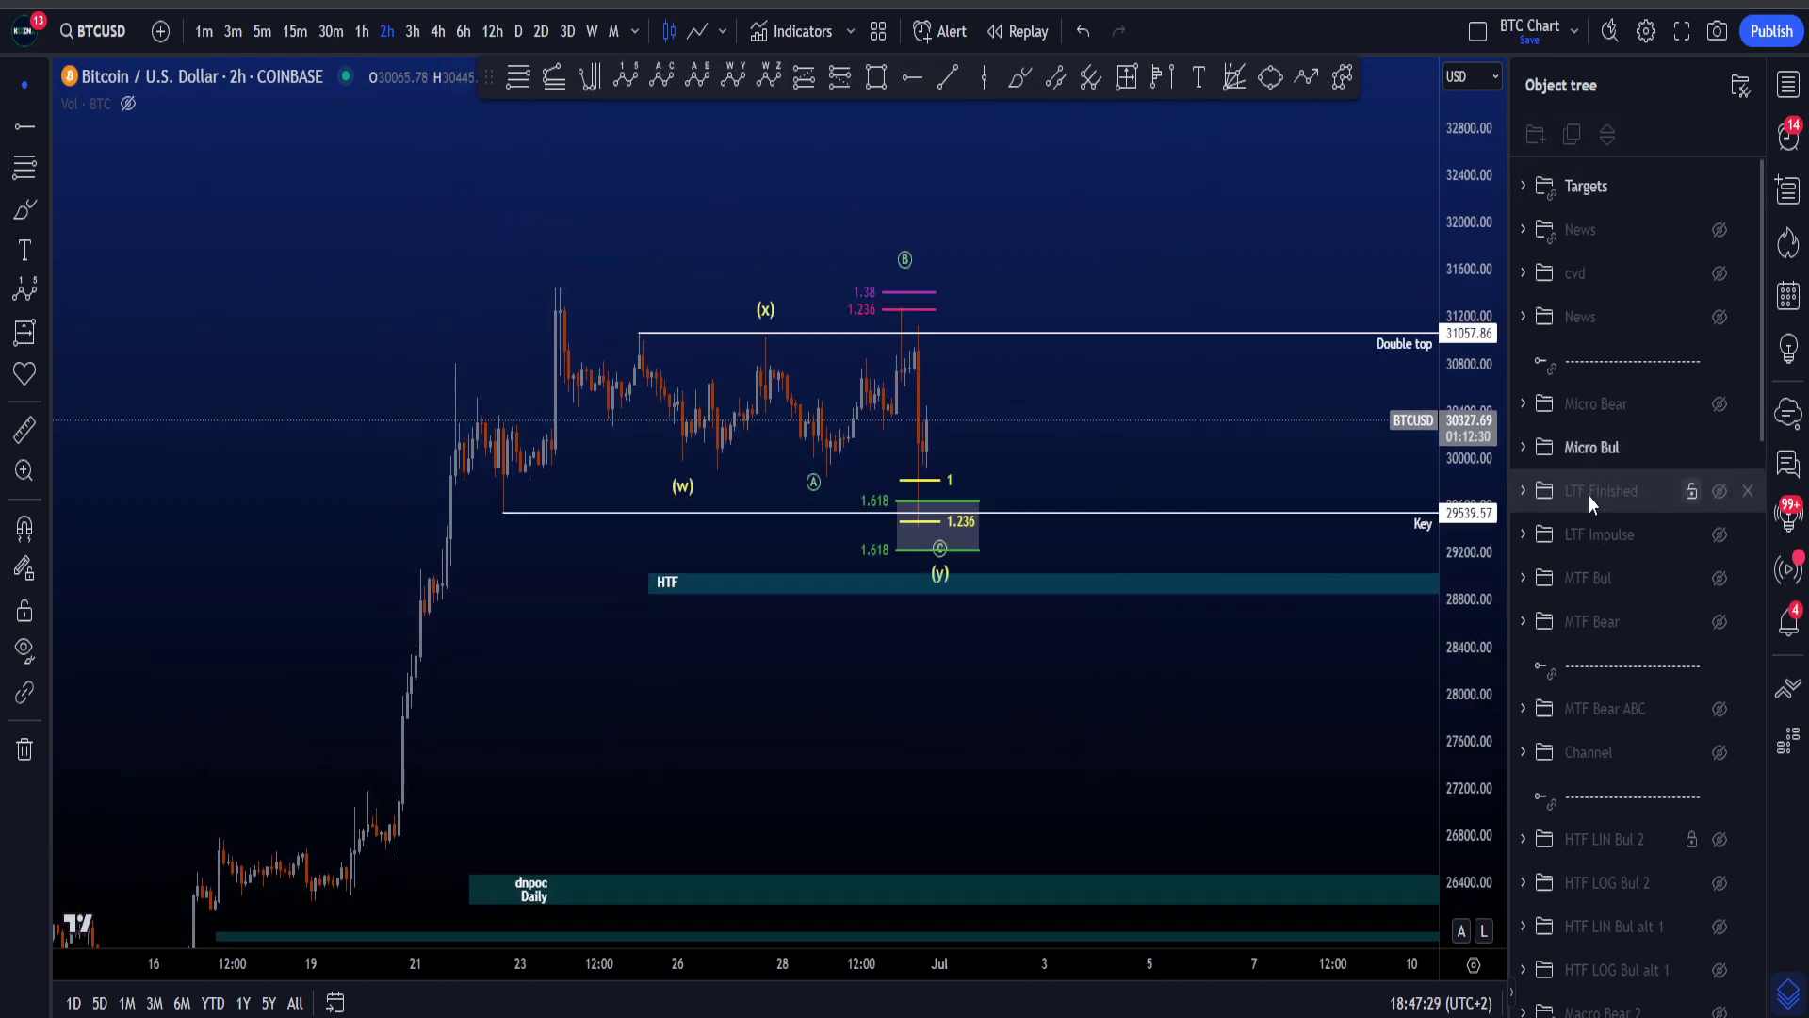
- Switch the chart to the 30-minute interval and fit the price scale around the (w)-(x)-(y) correction
{"action": "left_click", "coordinate": [325, 31]}
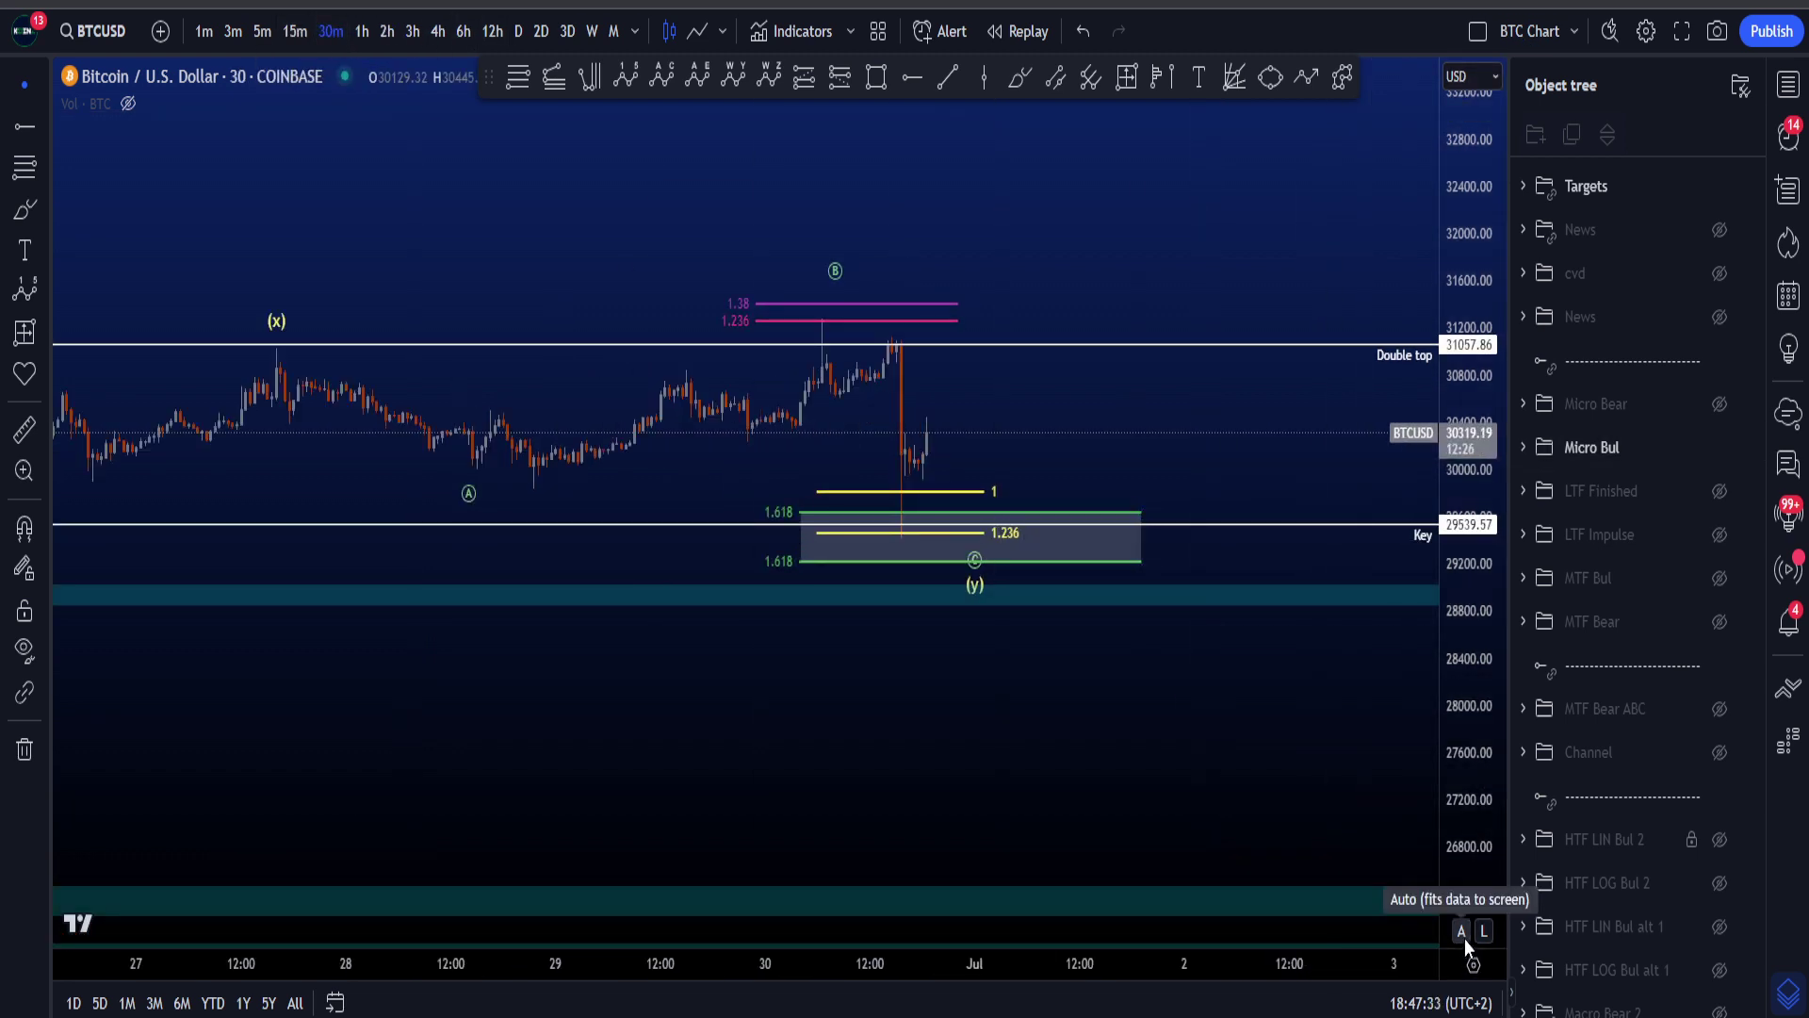
{"action": "left_click", "coordinate": [1462, 931]}
{"action": "scroll", "coordinate": [1264, 613], "scroll_direction": "down", "scroll_amount": 5}
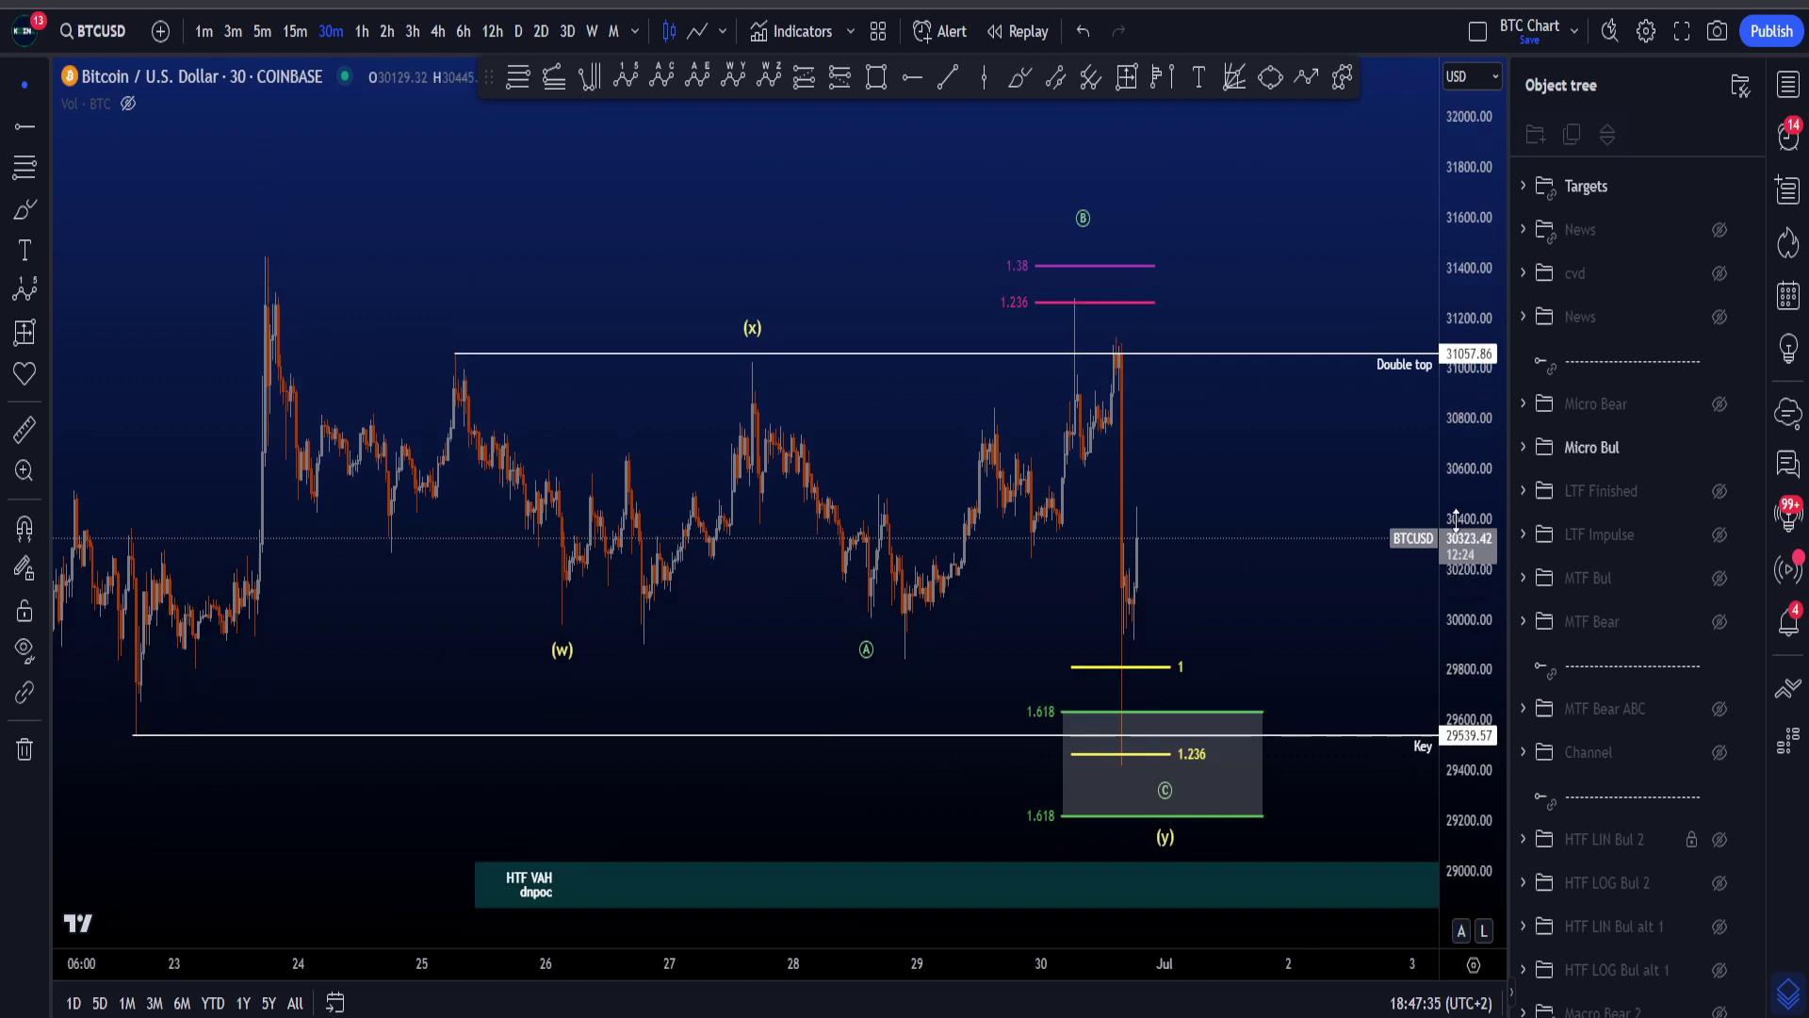
{"action": "left_click_drag", "start_coordinate": [1456, 518], "coordinate": [1455, 612]}
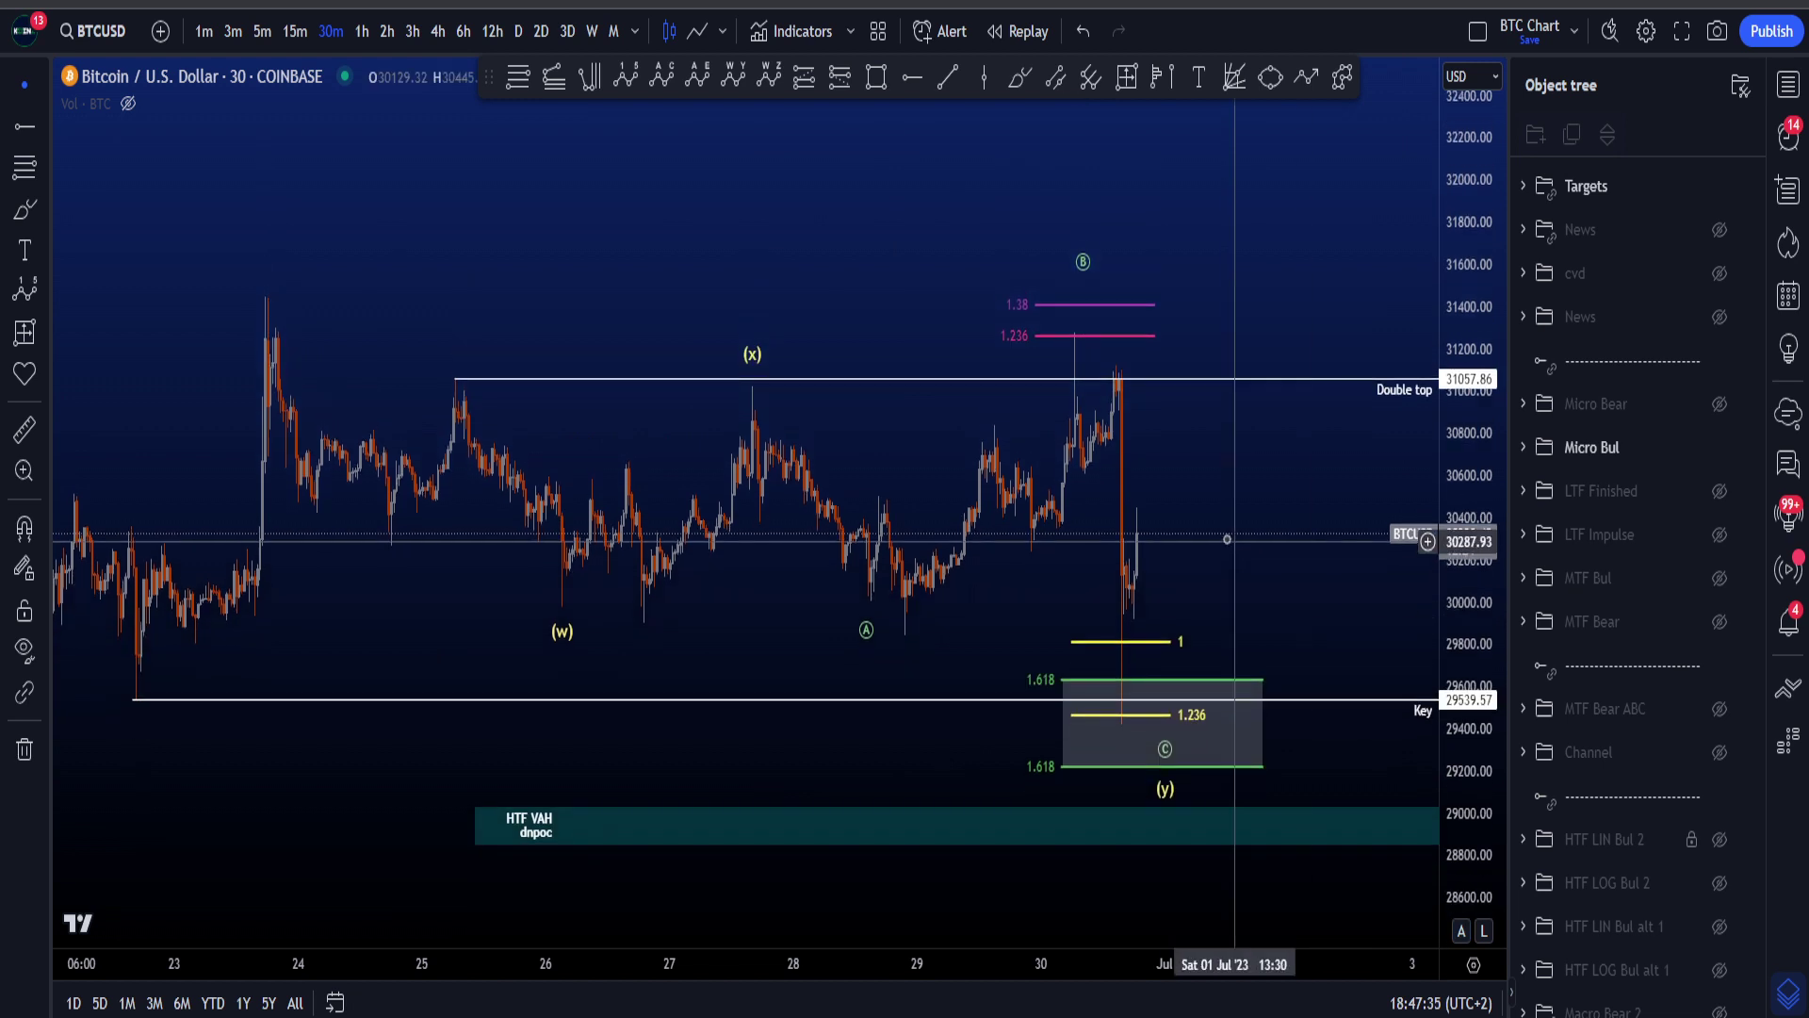
- Brush the whole decline from the high to the 1.236 box, the leg into (w) and the leg toward (x), undoing each
{"action": "left_click", "coordinate": [1020, 79]}
{"action": "mouse_move", "coordinate": [254, 325]}
{"action": "left_mouse_down"}
{"action": "mouse_move", "coordinate": [517, 638]}
{"action": "mouse_move", "coordinate": [731, 408]}
{"action": "mouse_move", "coordinate": [1118, 706]}
{"action": "left_mouse_up"}
{"action": "key", "text": "ctrl+z"}
{"action": "mouse_move", "coordinate": [223, 261]}
{"action": "left_mouse_down"}
{"action": "mouse_move", "coordinate": [603, 603]}
{"action": "mouse_move", "coordinate": [244, 300]}
{"action": "mouse_move", "coordinate": [265, 372]}
{"action": "mouse_move", "coordinate": [438, 394]}
{"action": "mouse_move", "coordinate": [560, 595]}
{"action": "left_mouse_up"}
{"action": "key", "text": "ctrl+z"}
{"action": "key", "text": "ctrl+z"}
{"action": "left_click_drag", "start_coordinate": [533, 533], "coordinate": [754, 528]}
{"action": "key", "text": "ctrl+z"}
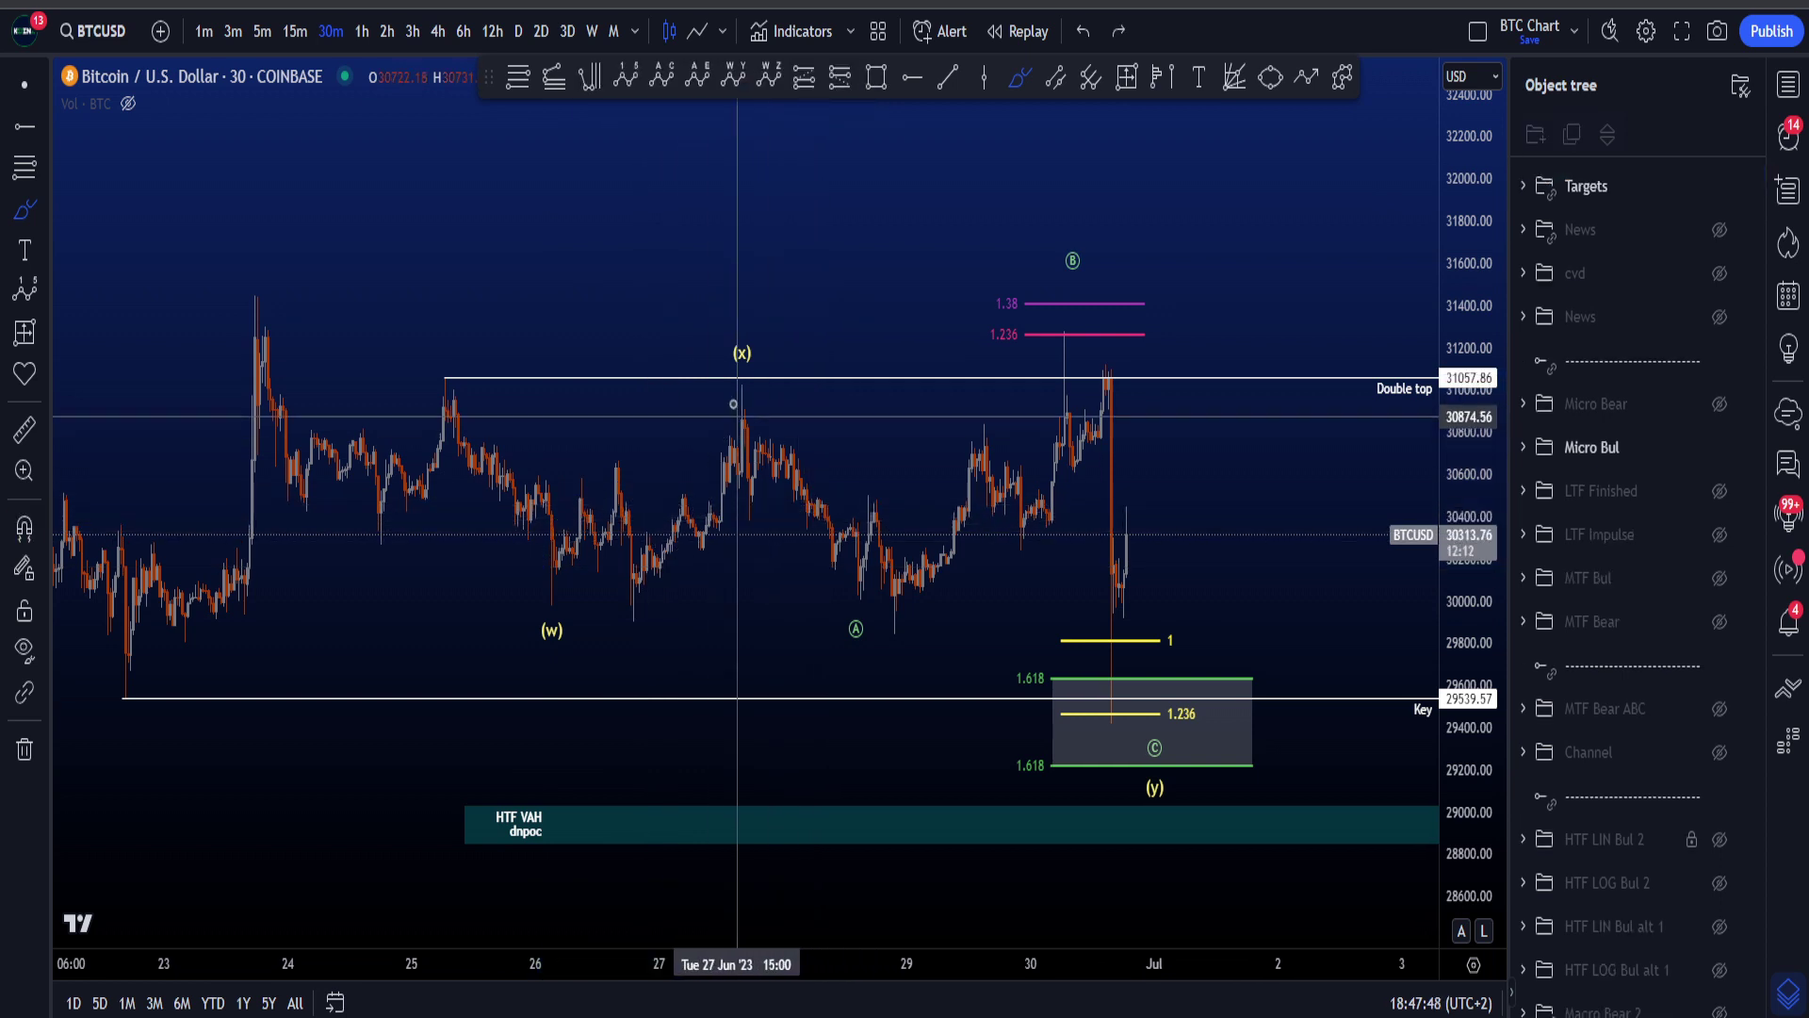
- Brush the path from (x) through circled A and B into (y), plus marks on the earlier legs, undoing each stroke
{"action": "mouse_move", "coordinate": [737, 406]}
{"action": "left_mouse_down"}
{"action": "mouse_move", "coordinate": [852, 589]}
{"action": "mouse_move", "coordinate": [1067, 347]}
{"action": "mouse_move", "coordinate": [1171, 726]}
{"action": "mouse_move", "coordinate": [1177, 817]}
{"action": "left_mouse_up"}
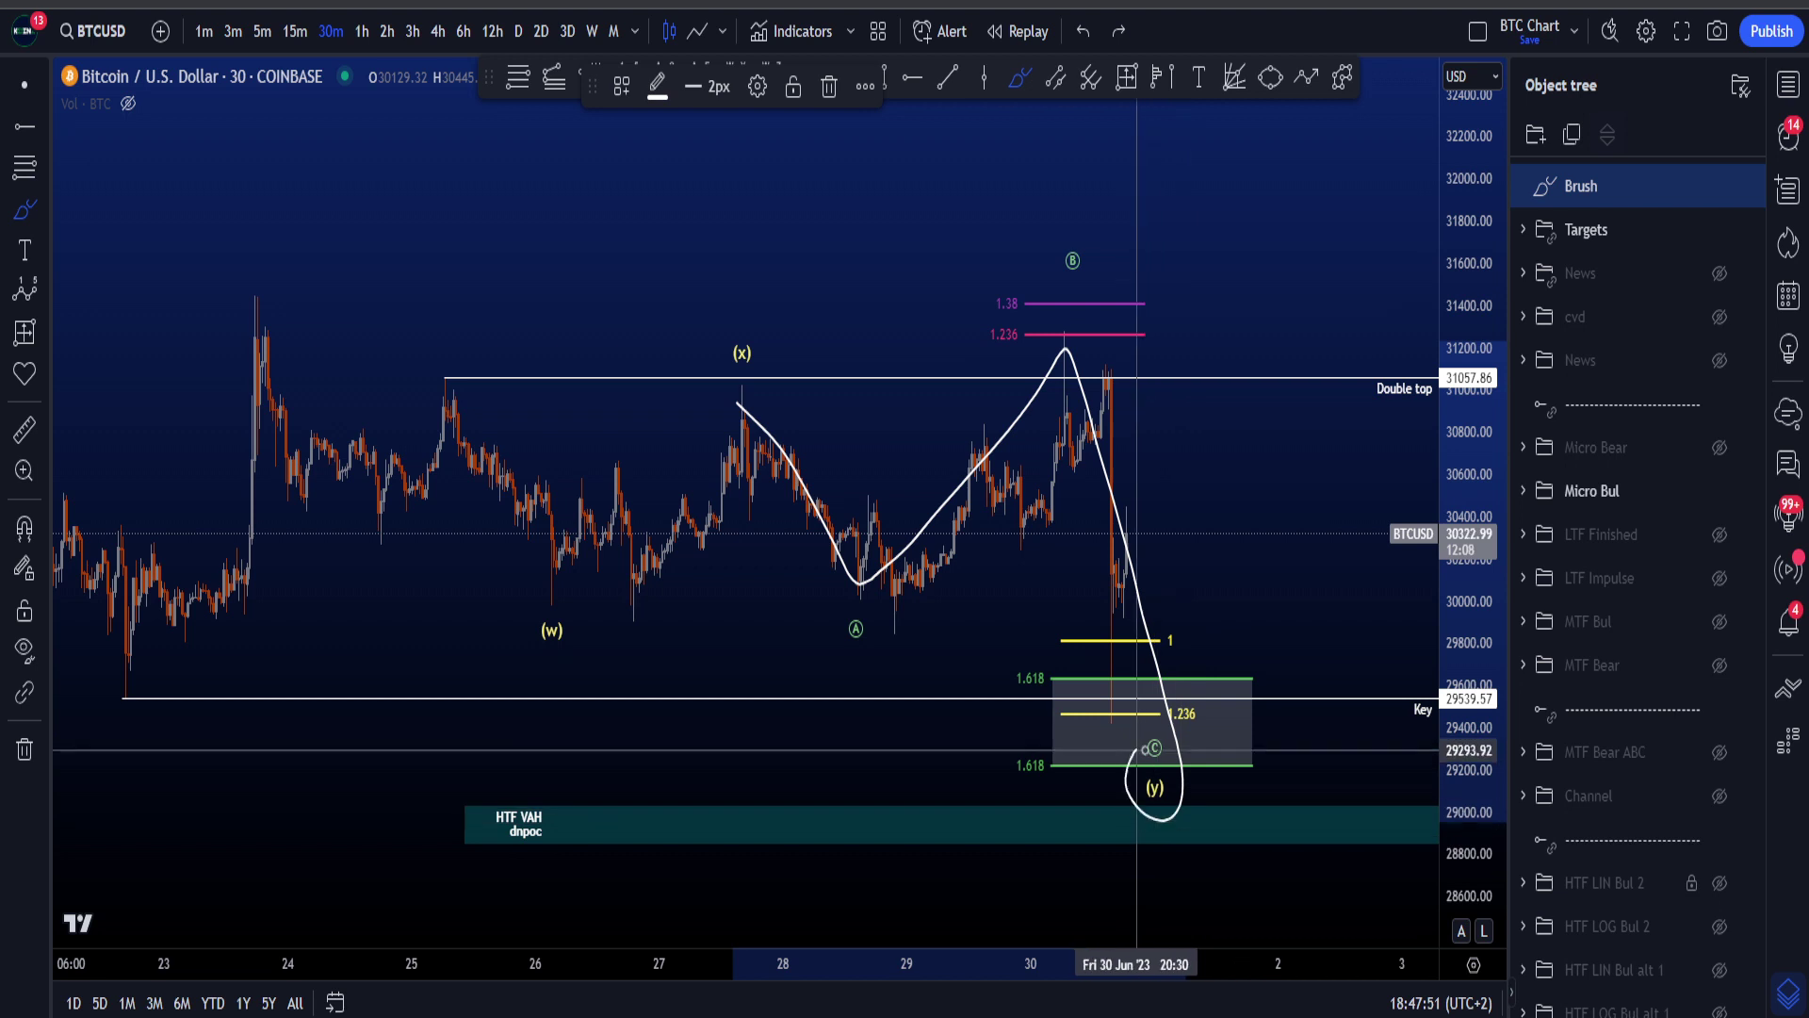
{"action": "key", "text": "ctrl+z"}
{"action": "left_click_drag", "start_coordinate": [291, 293], "coordinate": [641, 618]}
{"action": "key", "text": "ctrl+z"}
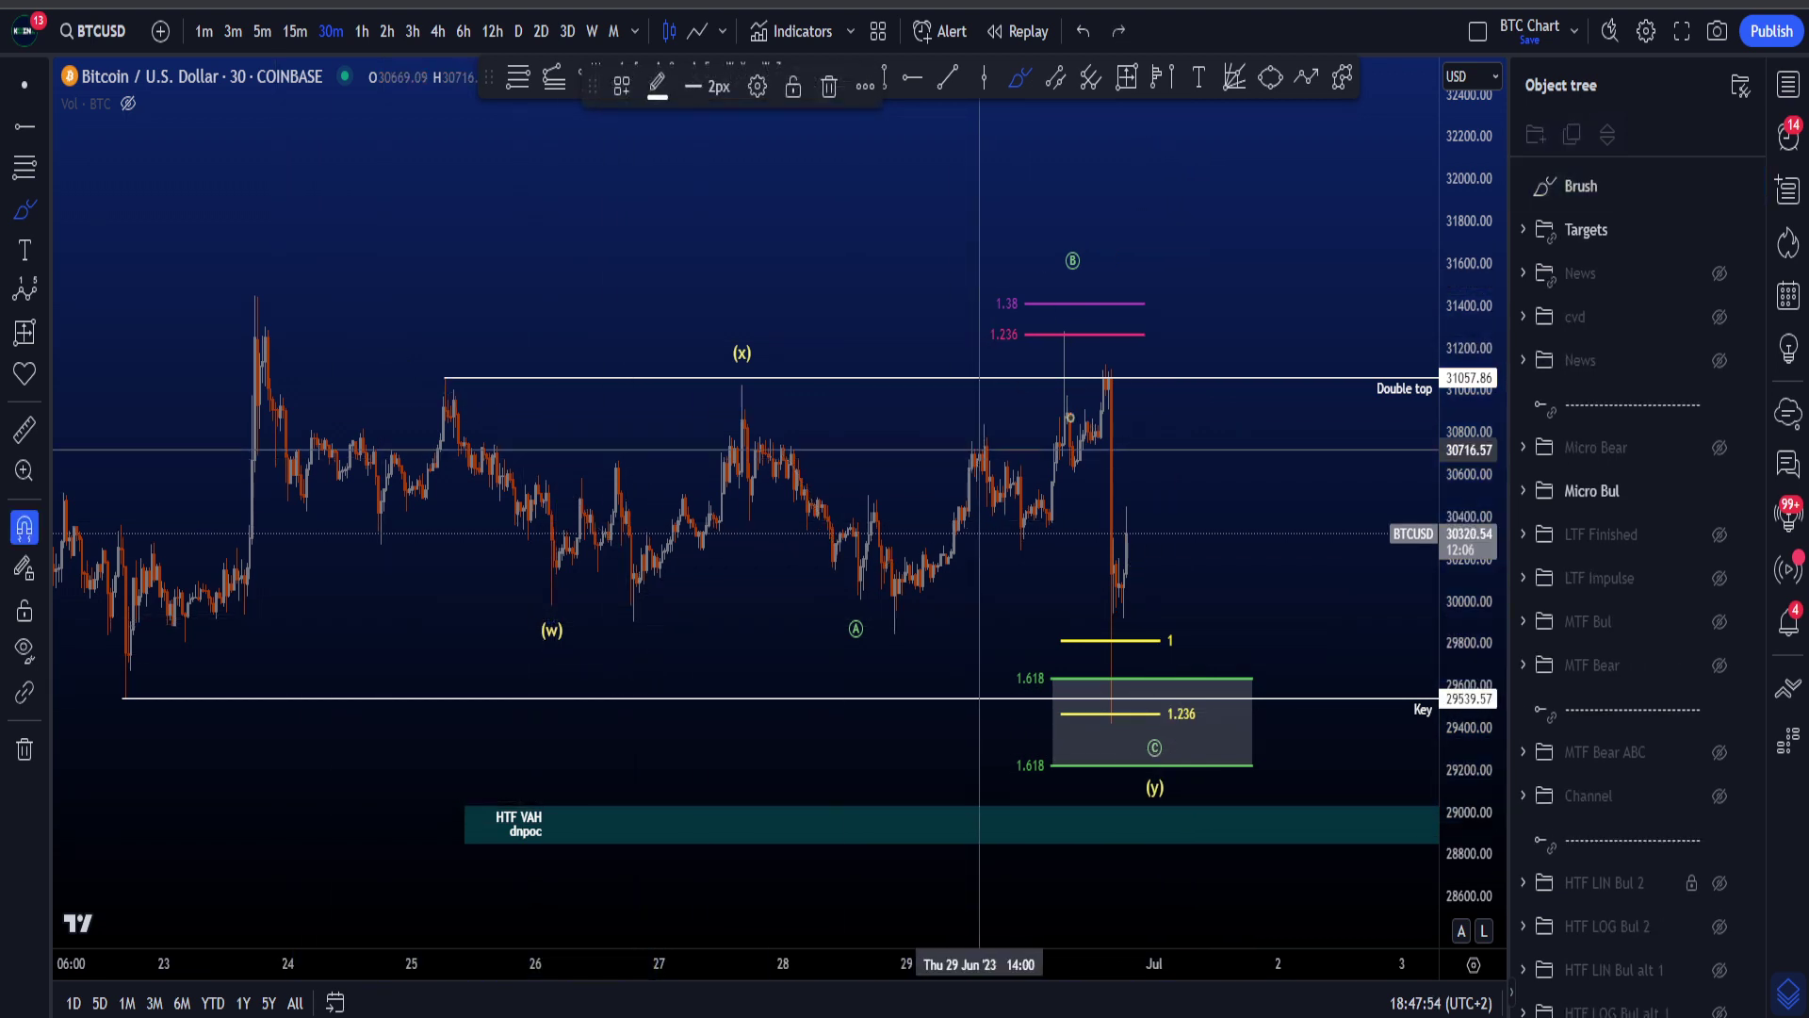
{"action": "mouse_move", "coordinate": [807, 382]}
{"action": "left_mouse_down"}
{"action": "mouse_move", "coordinate": [1178, 421]}
{"action": "mouse_move", "coordinate": [825, 452]}
{"action": "left_mouse_up"}
{"action": "key", "text": "ctrl+z"}
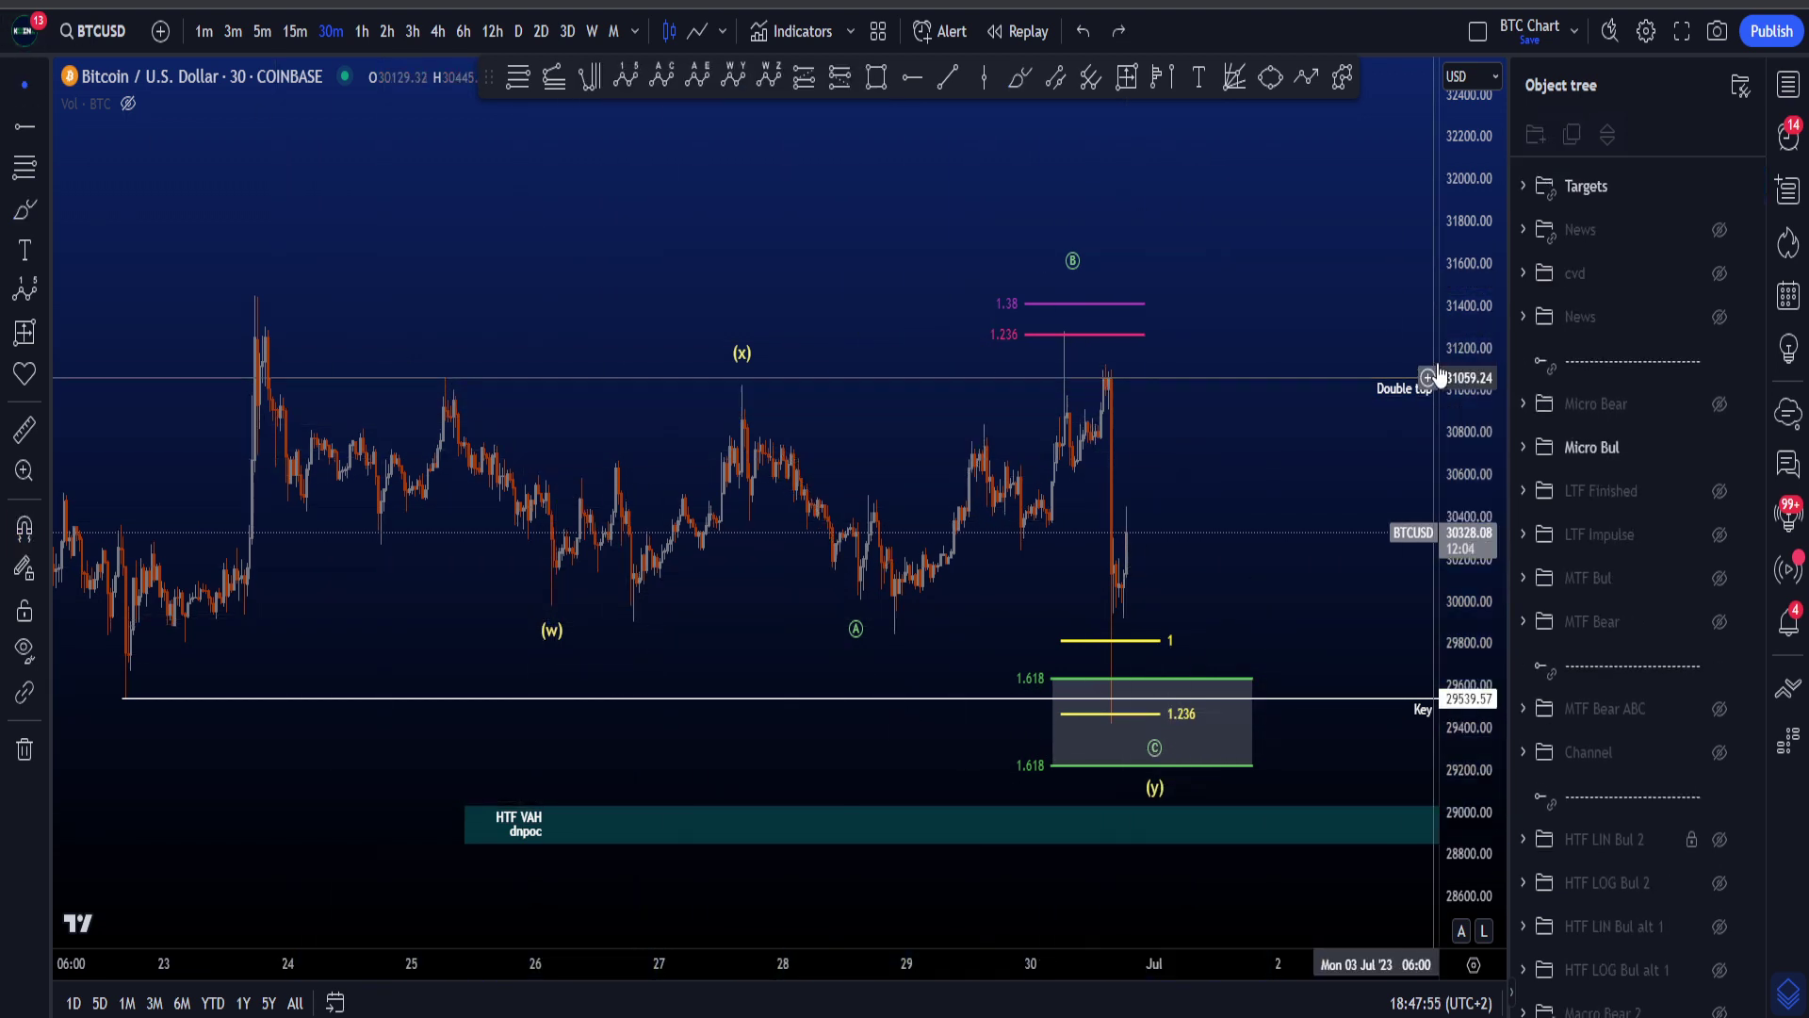
- Brush marks around the circled C in the 1.618 box and circle the spike at the 1.236 level below circled B, undoing them
{"action": "left_click_drag", "start_coordinate": [1449, 375], "coordinate": [1449, 435]}
{"action": "left_click_drag", "start_coordinate": [1297, 476], "coordinate": [1179, 477]}
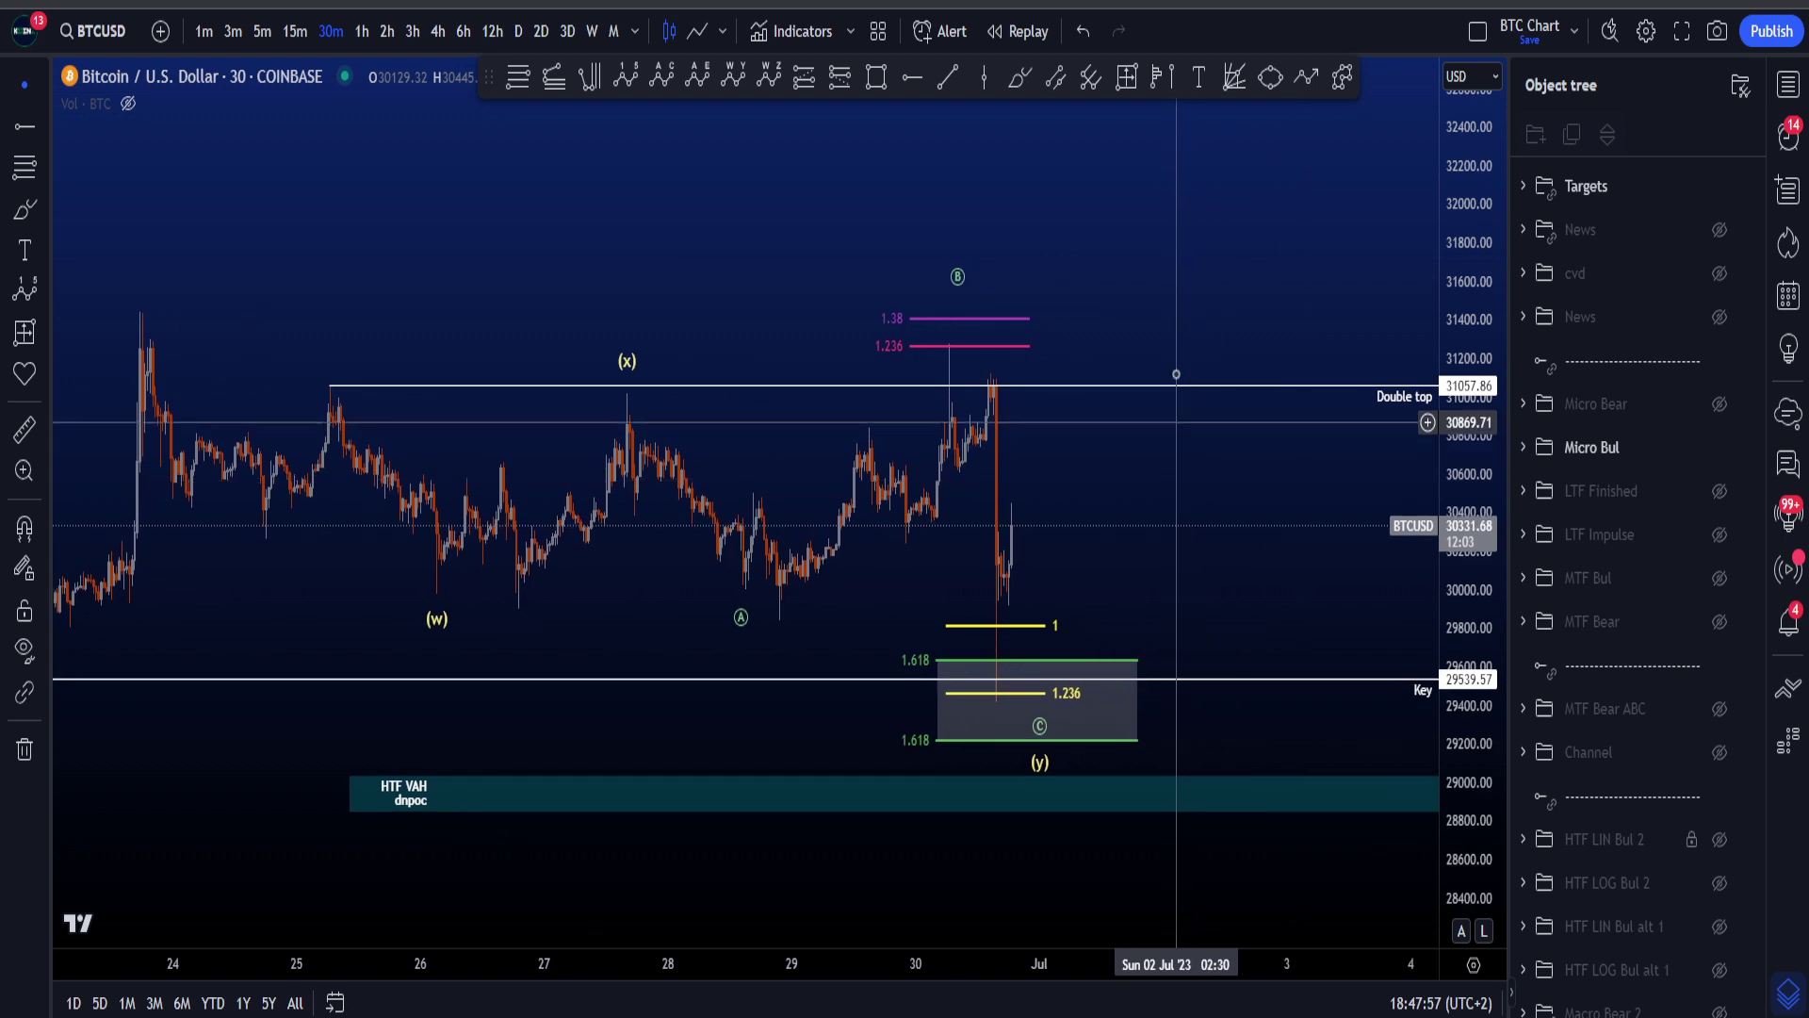
{"action": "left_click", "coordinate": [1019, 77]}
{"action": "scroll", "coordinate": [1060, 565], "scroll_direction": "up", "scroll_amount": 2}
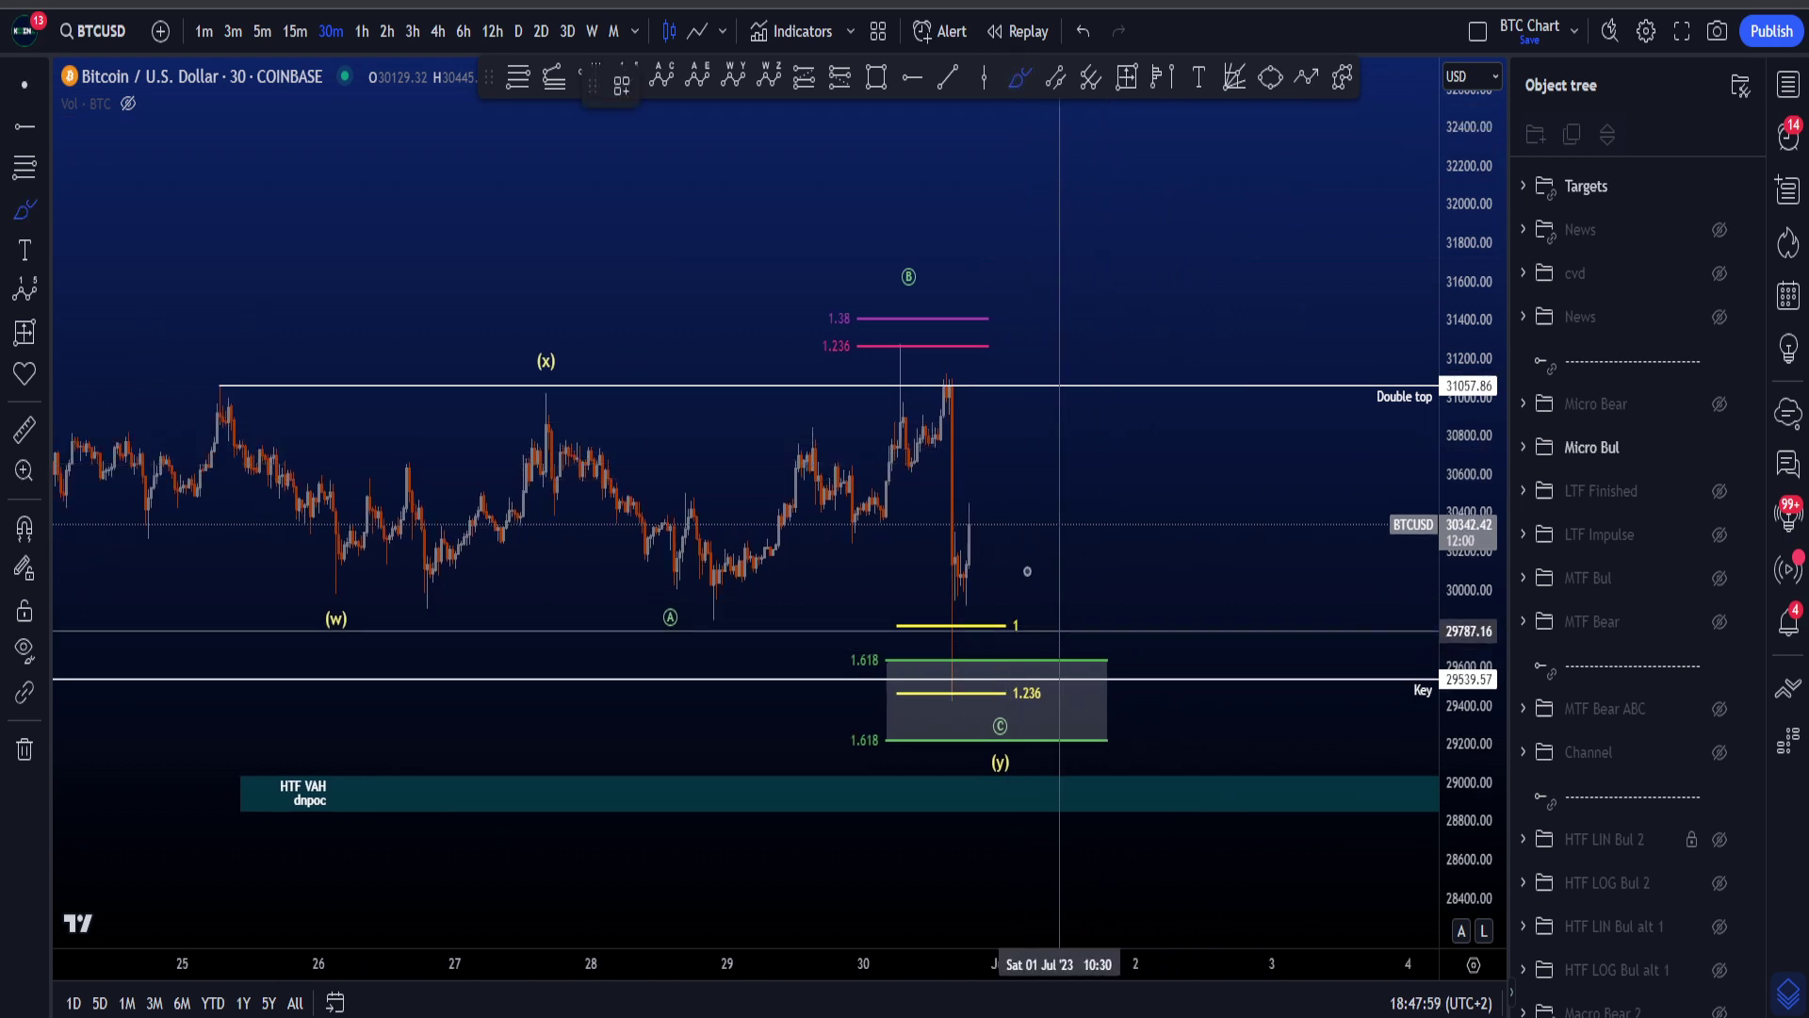
{"action": "left_click_drag", "start_coordinate": [1022, 735], "coordinate": [1005, 740]}
{"action": "key", "text": "ctrl+z"}
{"action": "mouse_move", "coordinate": [813, 365]}
{"action": "left_mouse_down"}
{"action": "mouse_move", "coordinate": [1007, 334]}
{"action": "mouse_move", "coordinate": [849, 386]}
{"action": "mouse_move", "coordinate": [904, 350]}
{"action": "mouse_move", "coordinate": [829, 363]}
{"action": "mouse_move", "coordinate": [884, 366]}
{"action": "mouse_move", "coordinate": [894, 328]}
{"action": "left_mouse_up"}
{"action": "key", "text": "ctrl+z"}
{"action": "key", "text": "ctrl+z"}
{"action": "key", "text": "ctrl+z"}
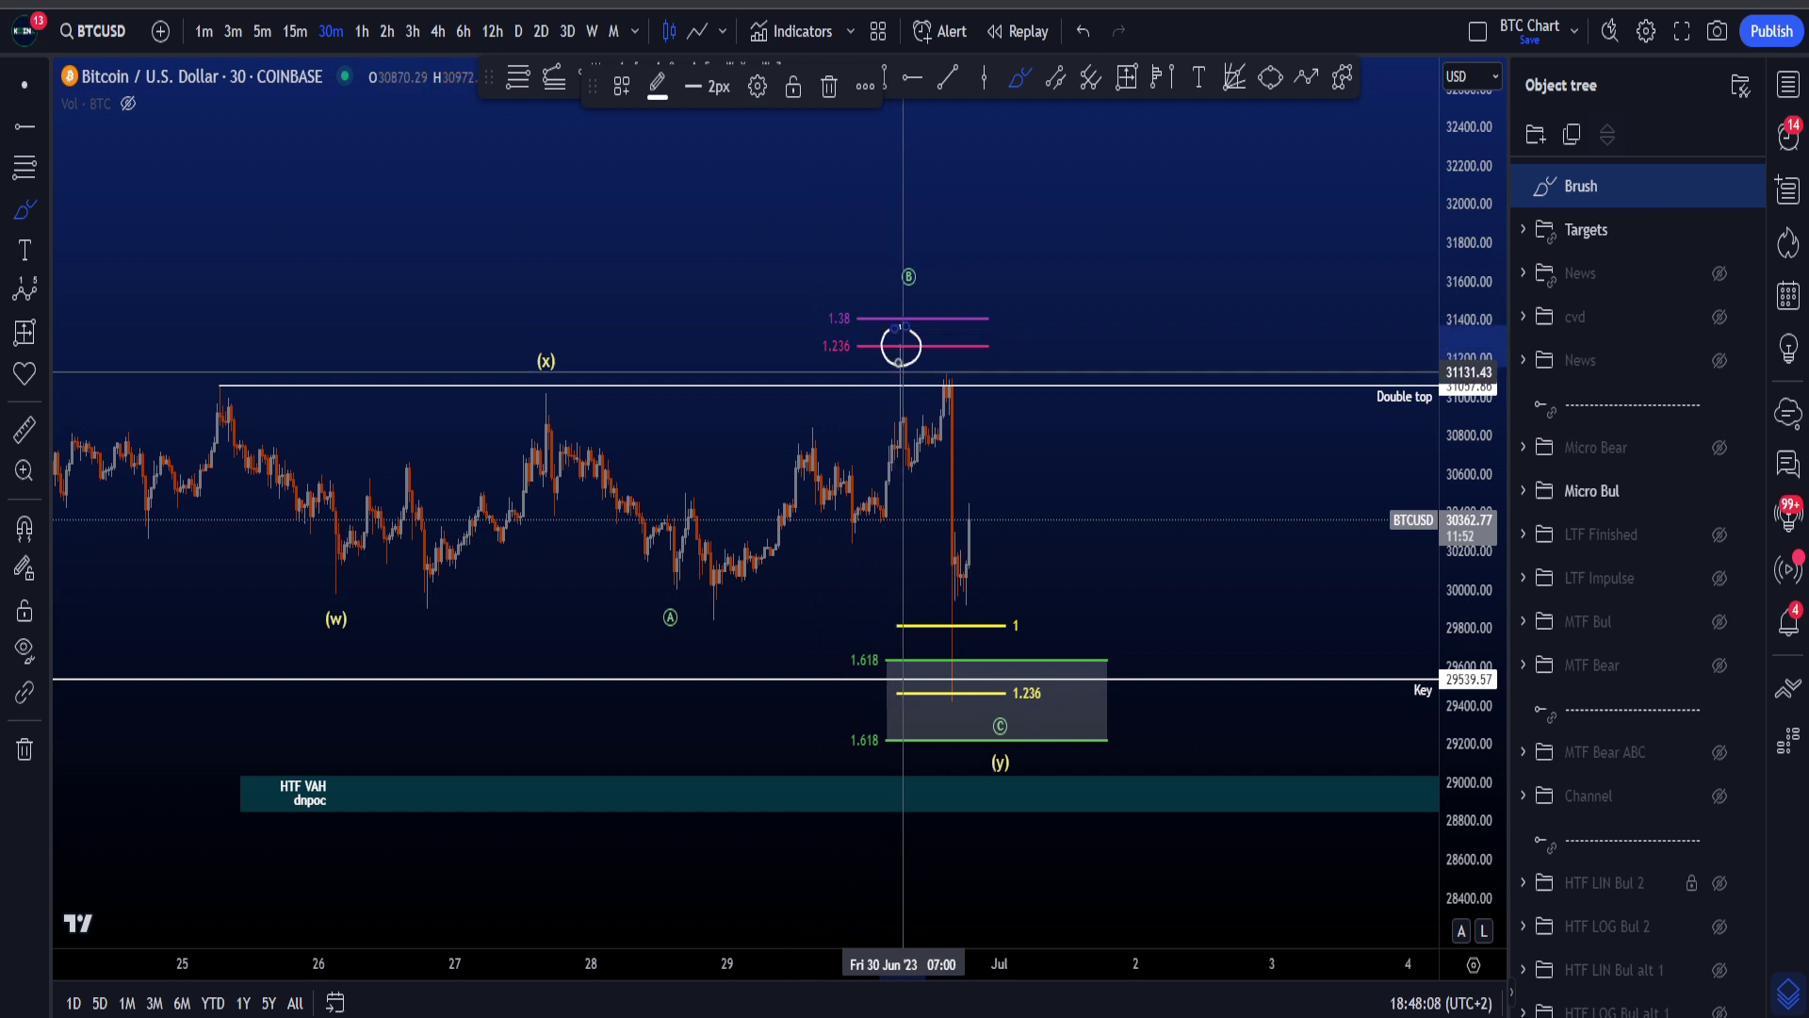
{"action": "key", "text": "ctrl+z"}
- Circle the two highs along the Double top line and mark the spike under circled B, undoing both strokes
{"action": "mouse_move", "coordinate": [572, 392]}
{"action": "left_mouse_down"}
{"action": "mouse_move", "coordinate": [264, 341]}
{"action": "mouse_move", "coordinate": [338, 435]}
{"action": "left_mouse_up"}
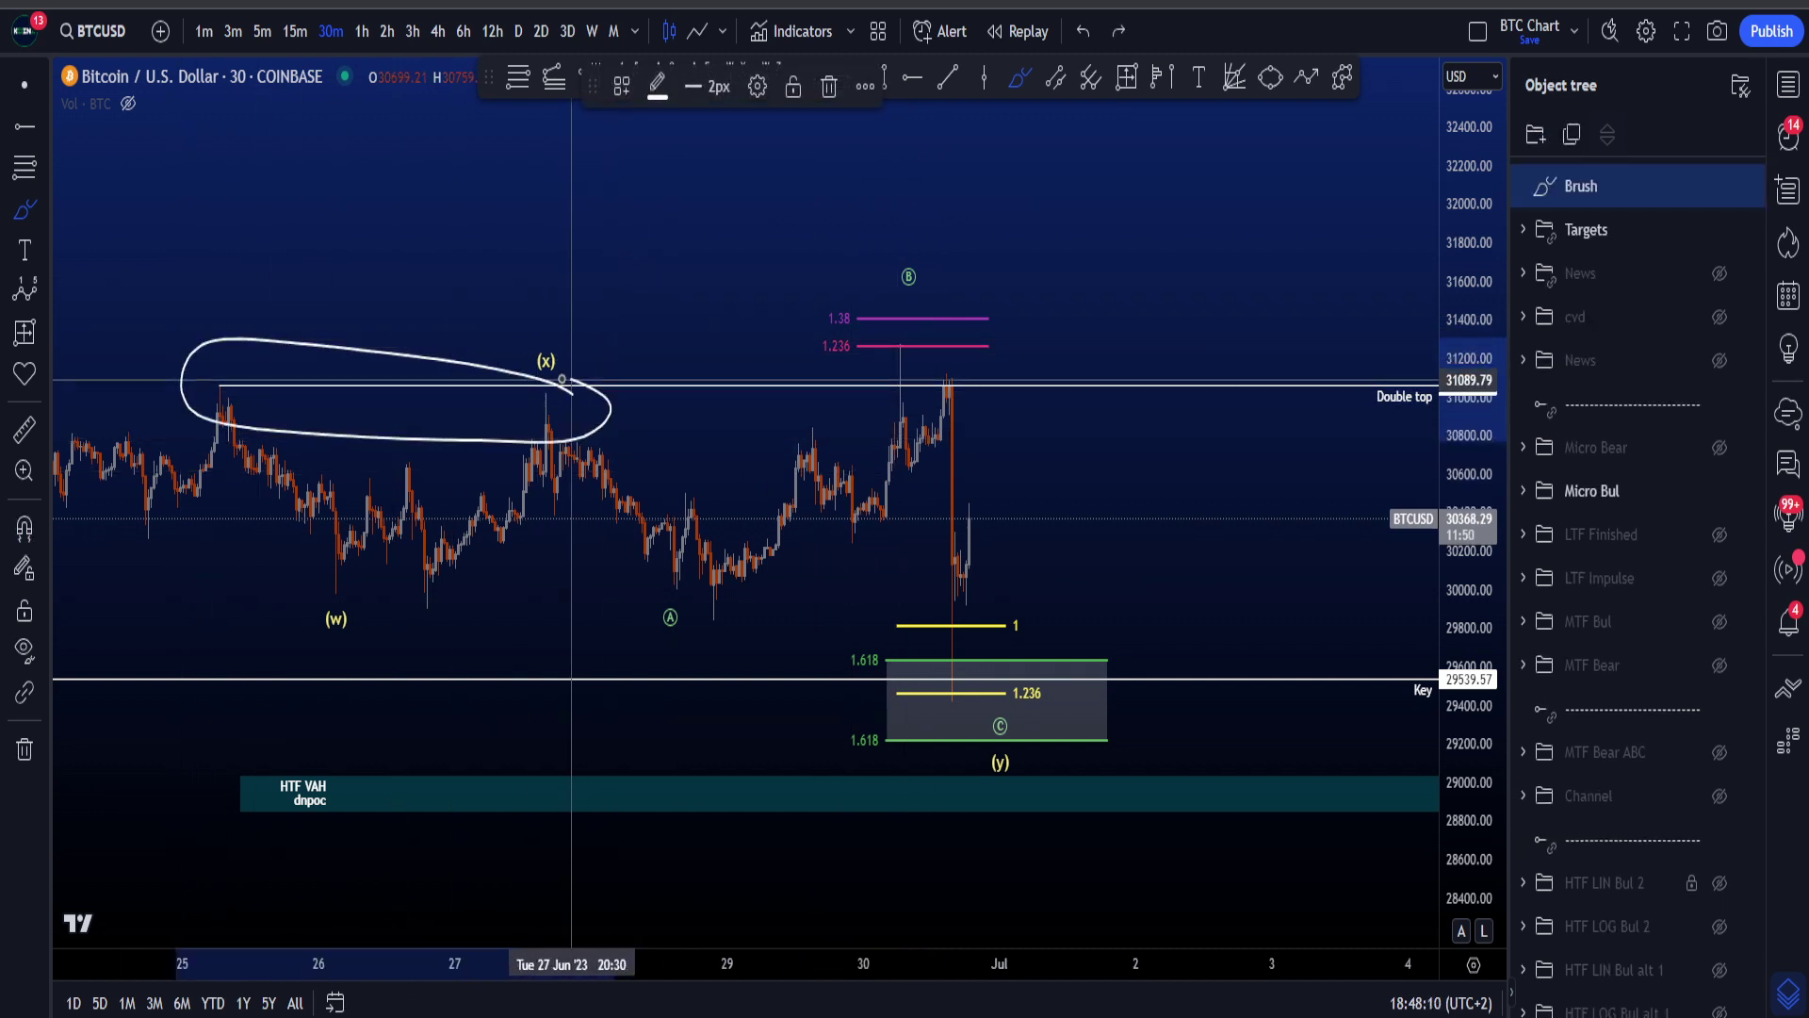
{"action": "key", "text": "ctrl+z"}
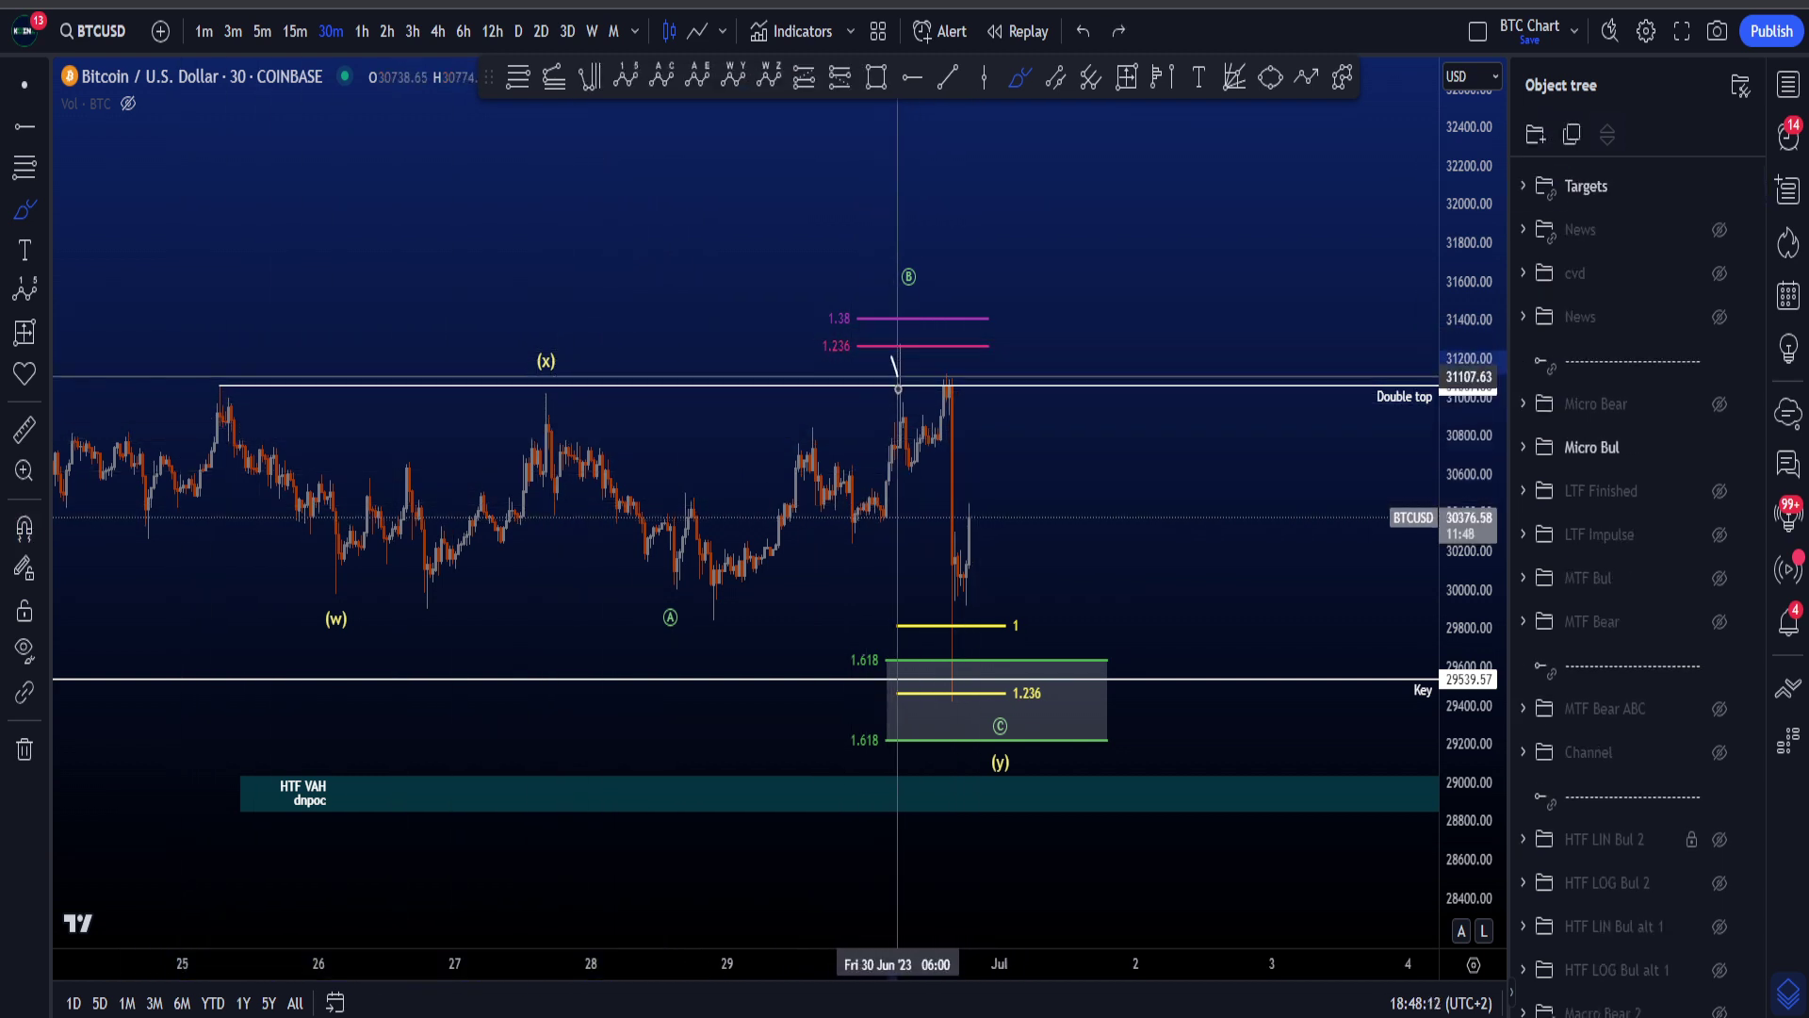
{"action": "left_click_drag", "start_coordinate": [898, 390], "coordinate": [904, 432]}
{"action": "key", "text": "ctrl+z"}
- Brush a zigzag over the consolidation right after the circled B spike and undo it
{"action": "left_click_drag", "start_coordinate": [1451, 567], "coordinate": [1451, 405]}
{"action": "scroll", "coordinate": [971, 420], "scroll_direction": "up", "scroll_amount": 3}
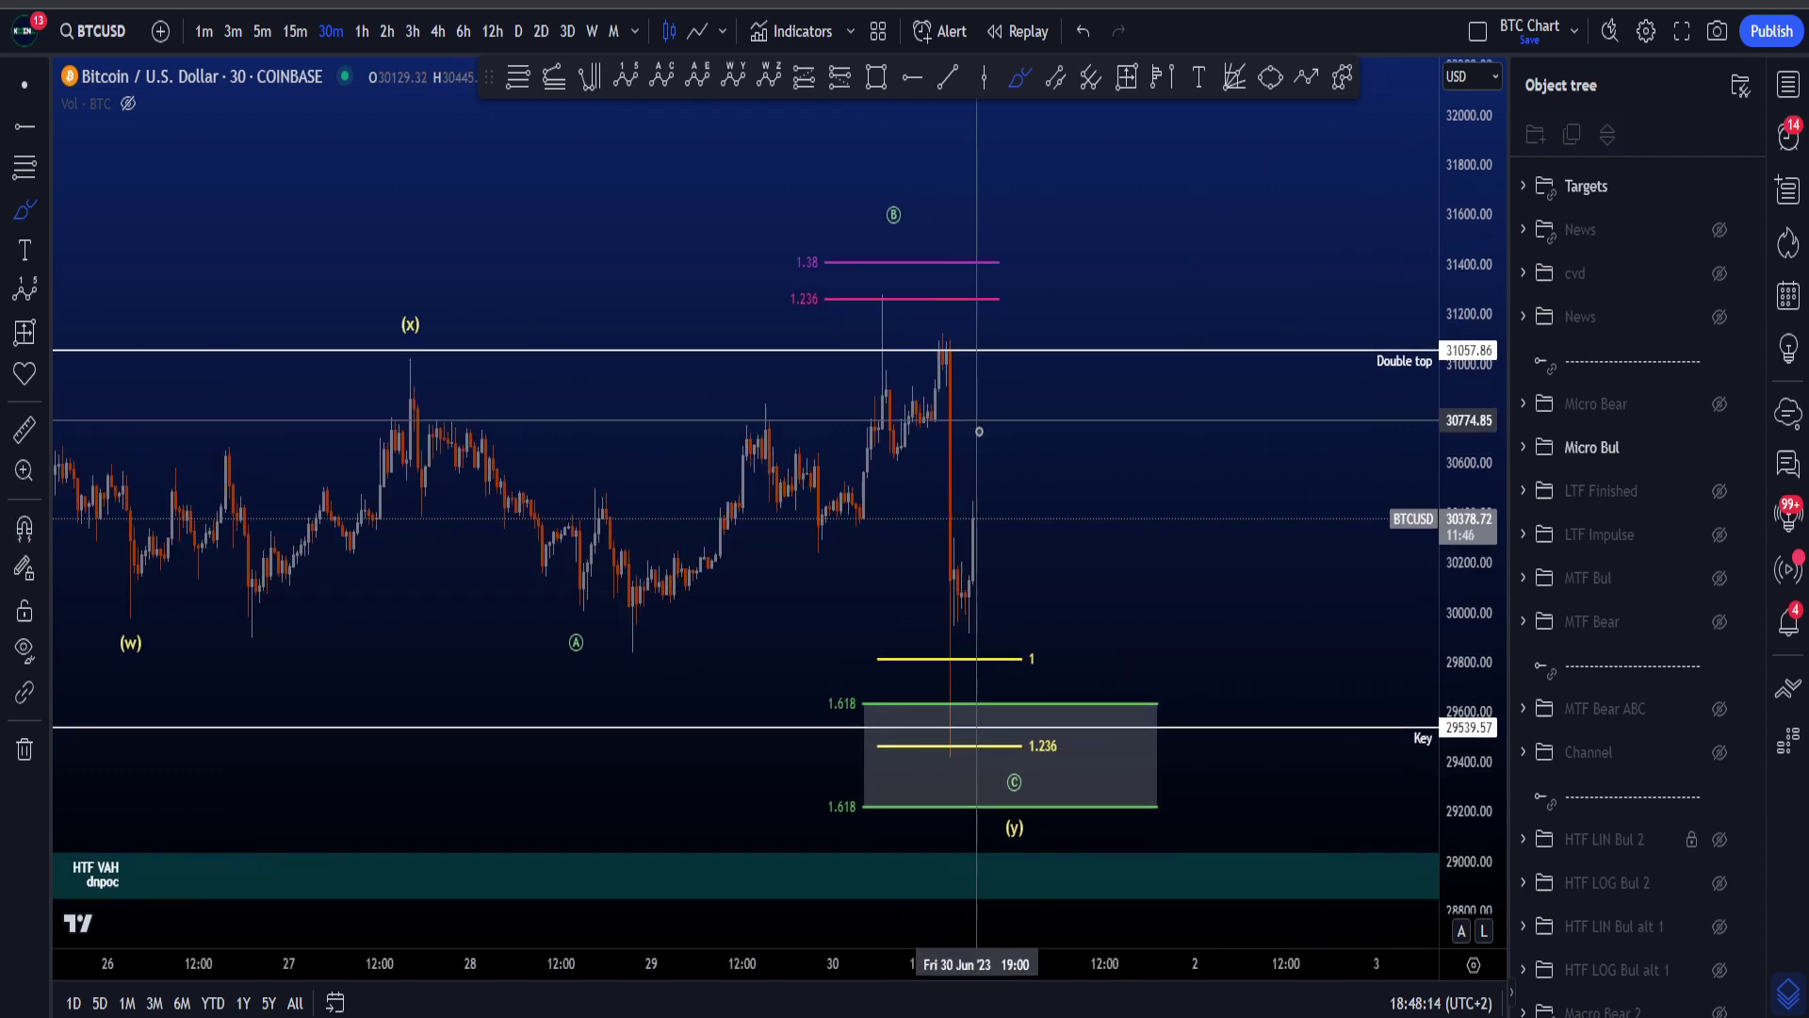
{"action": "left_click_drag", "start_coordinate": [893, 415], "coordinate": [902, 438]}
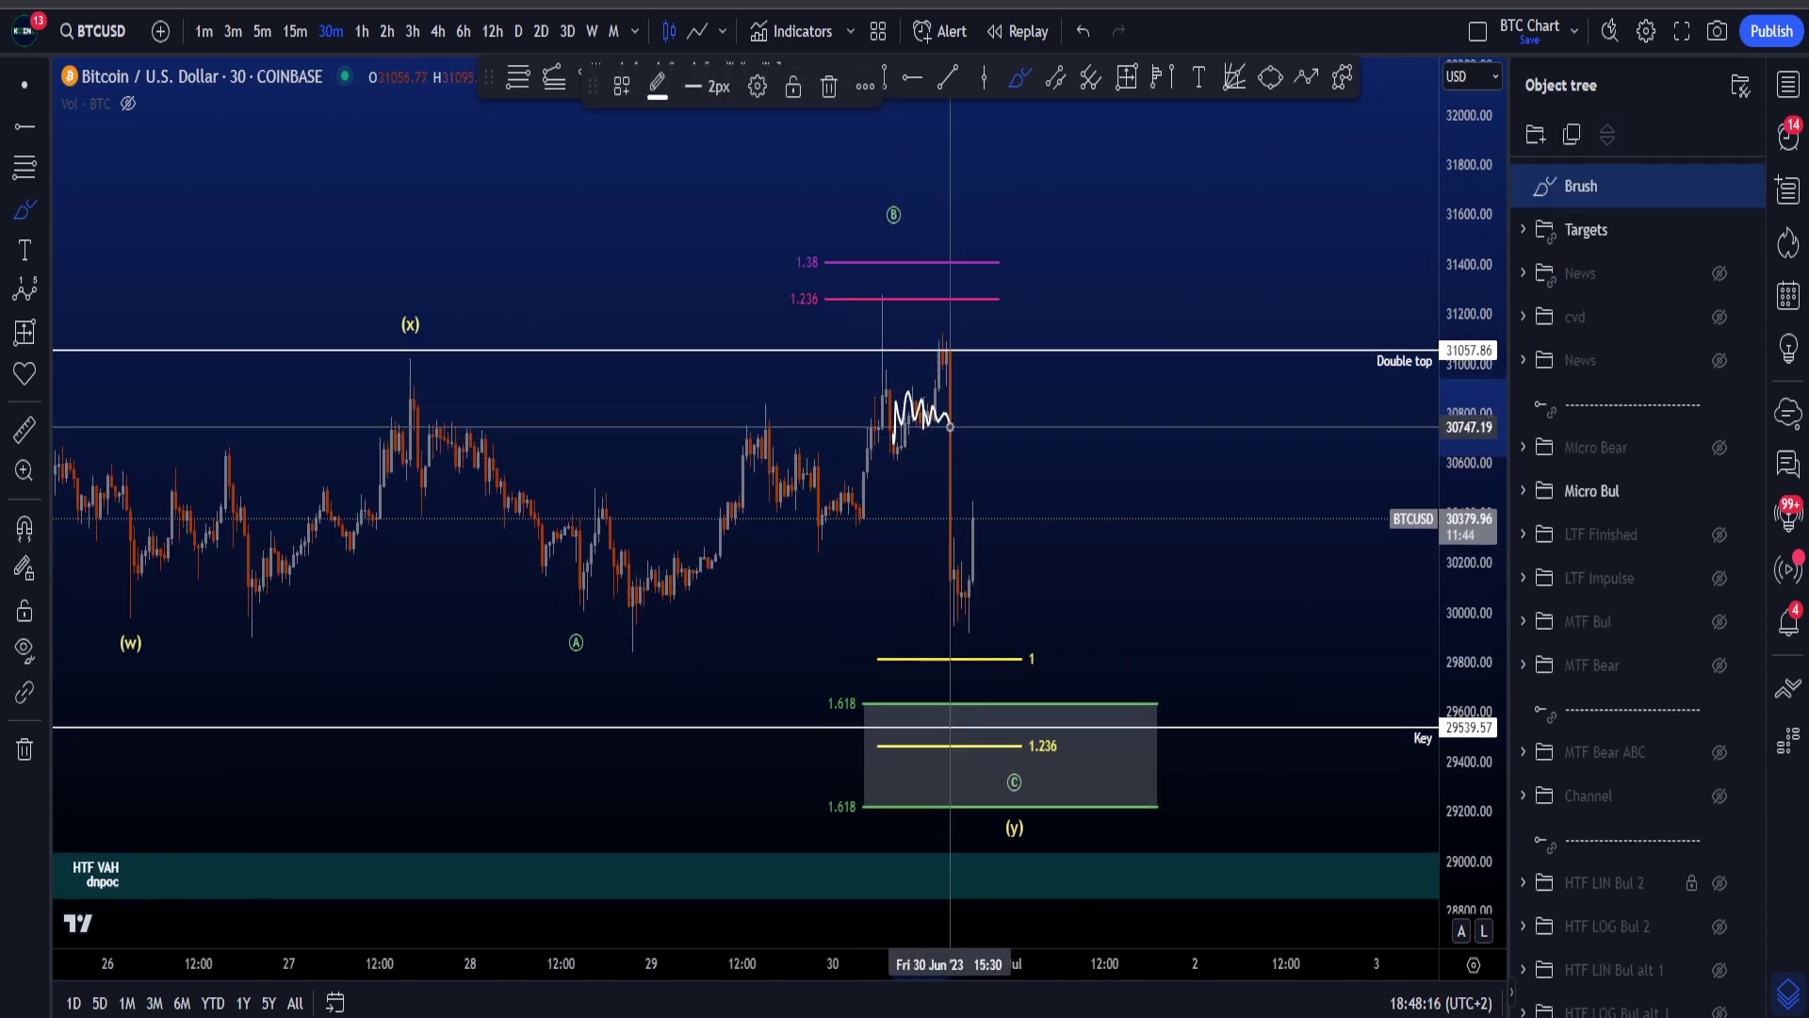
{"action": "key", "text": "ctrl+z"}
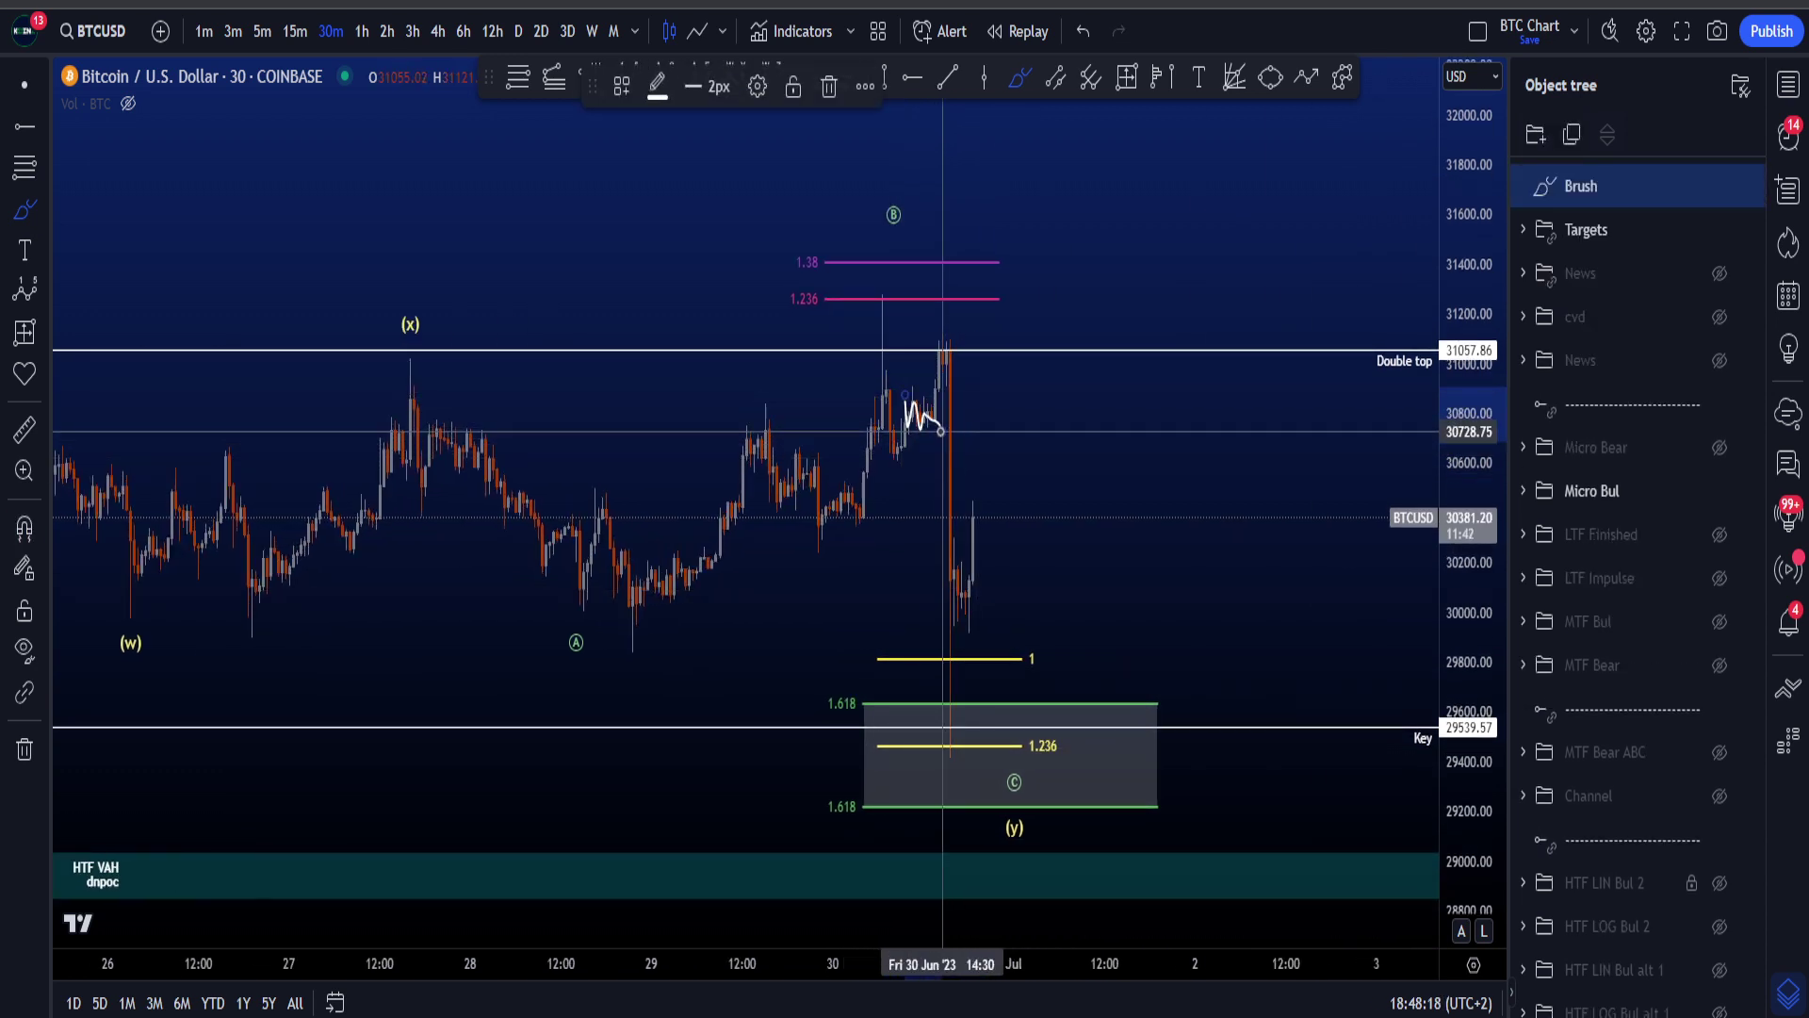
- Clear the zigzag stroke, brush a short mark up the rise toward the Double top line, and undo it
{"action": "key", "text": "ctrl+z"}
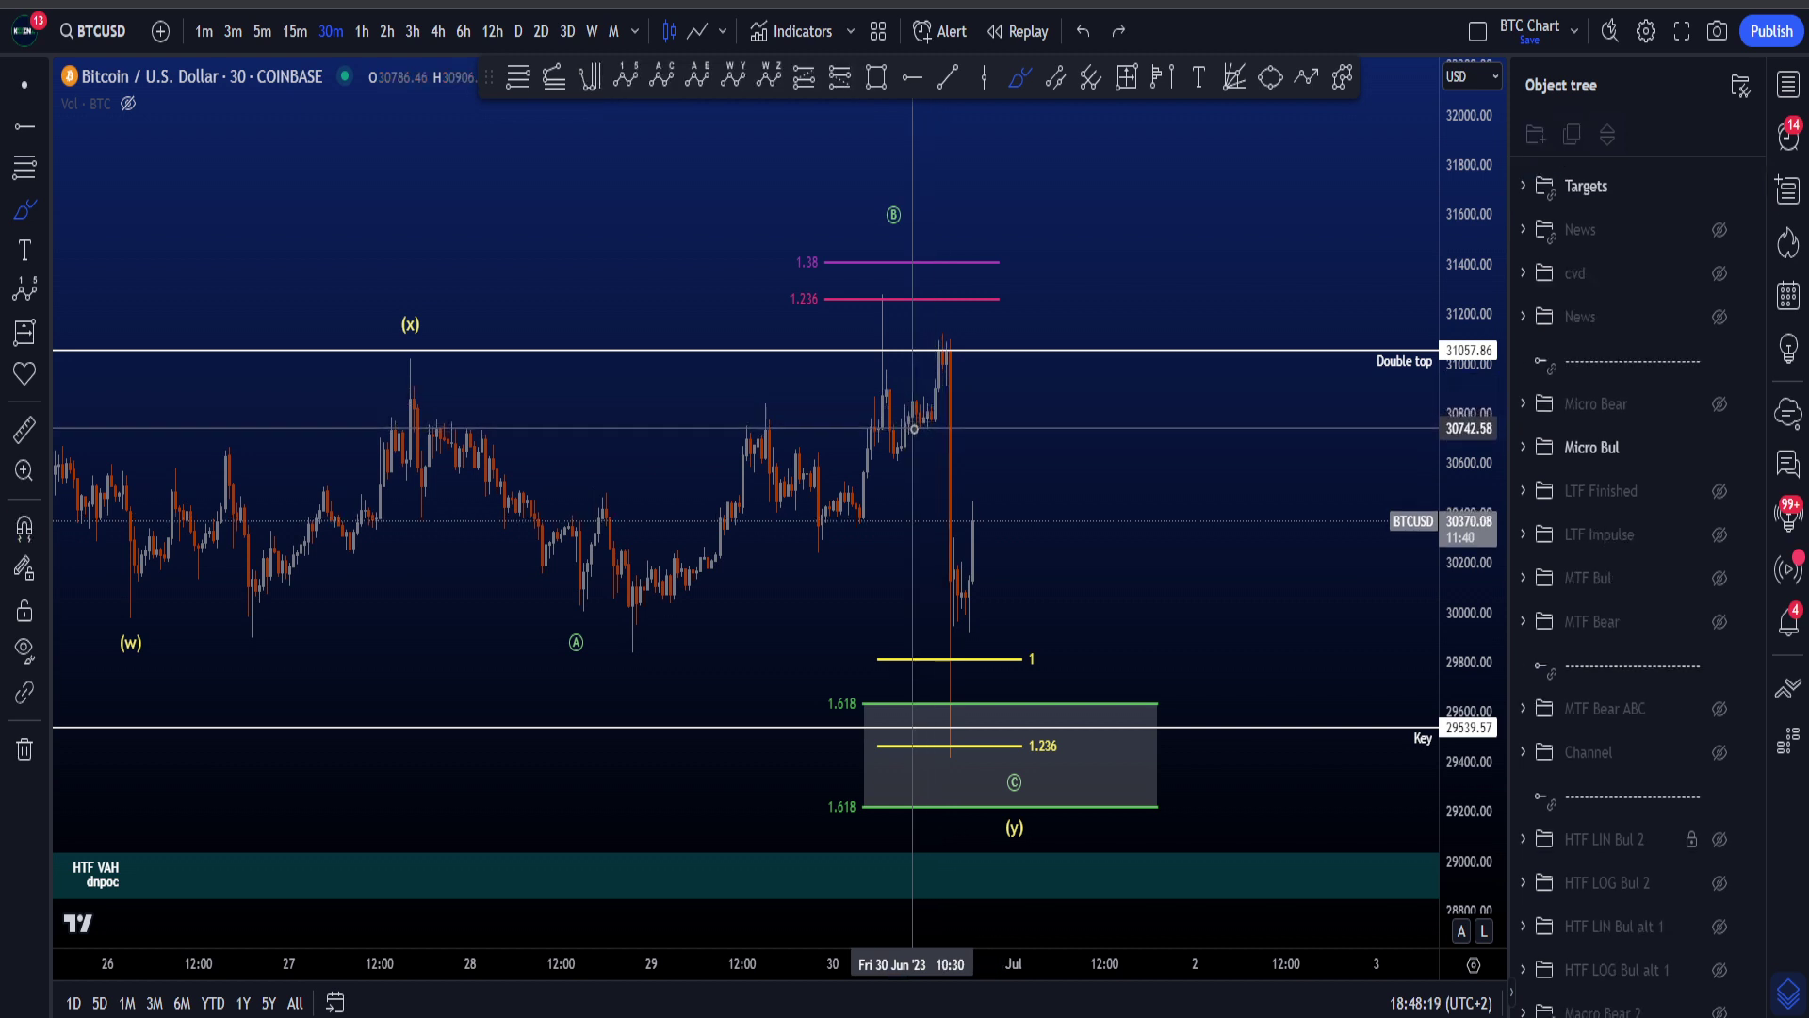
{"action": "left_click_drag", "start_coordinate": [913, 429], "coordinate": [943, 318]}
{"action": "key", "text": "ctrl+z"}
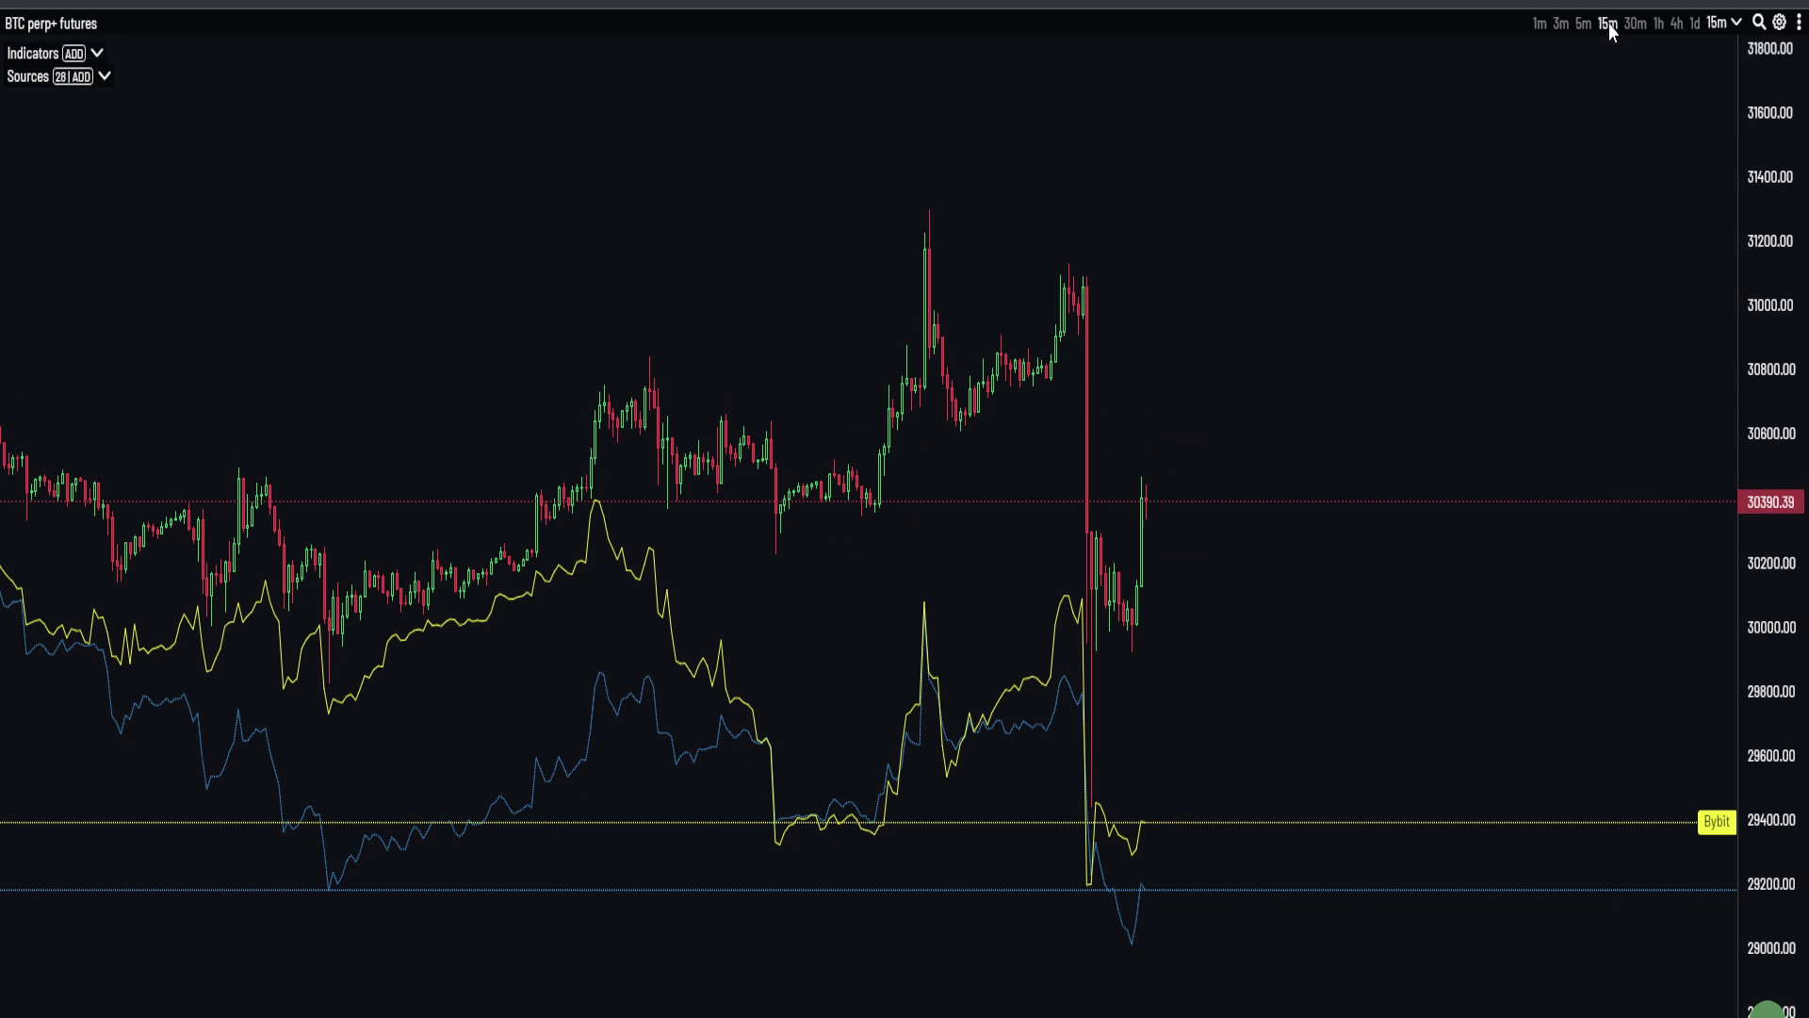
- Switch to the BTC perp+ futures chart and view it on the 15m and 5m timeframes
{"action": "left_click", "coordinate": [1609, 22]}
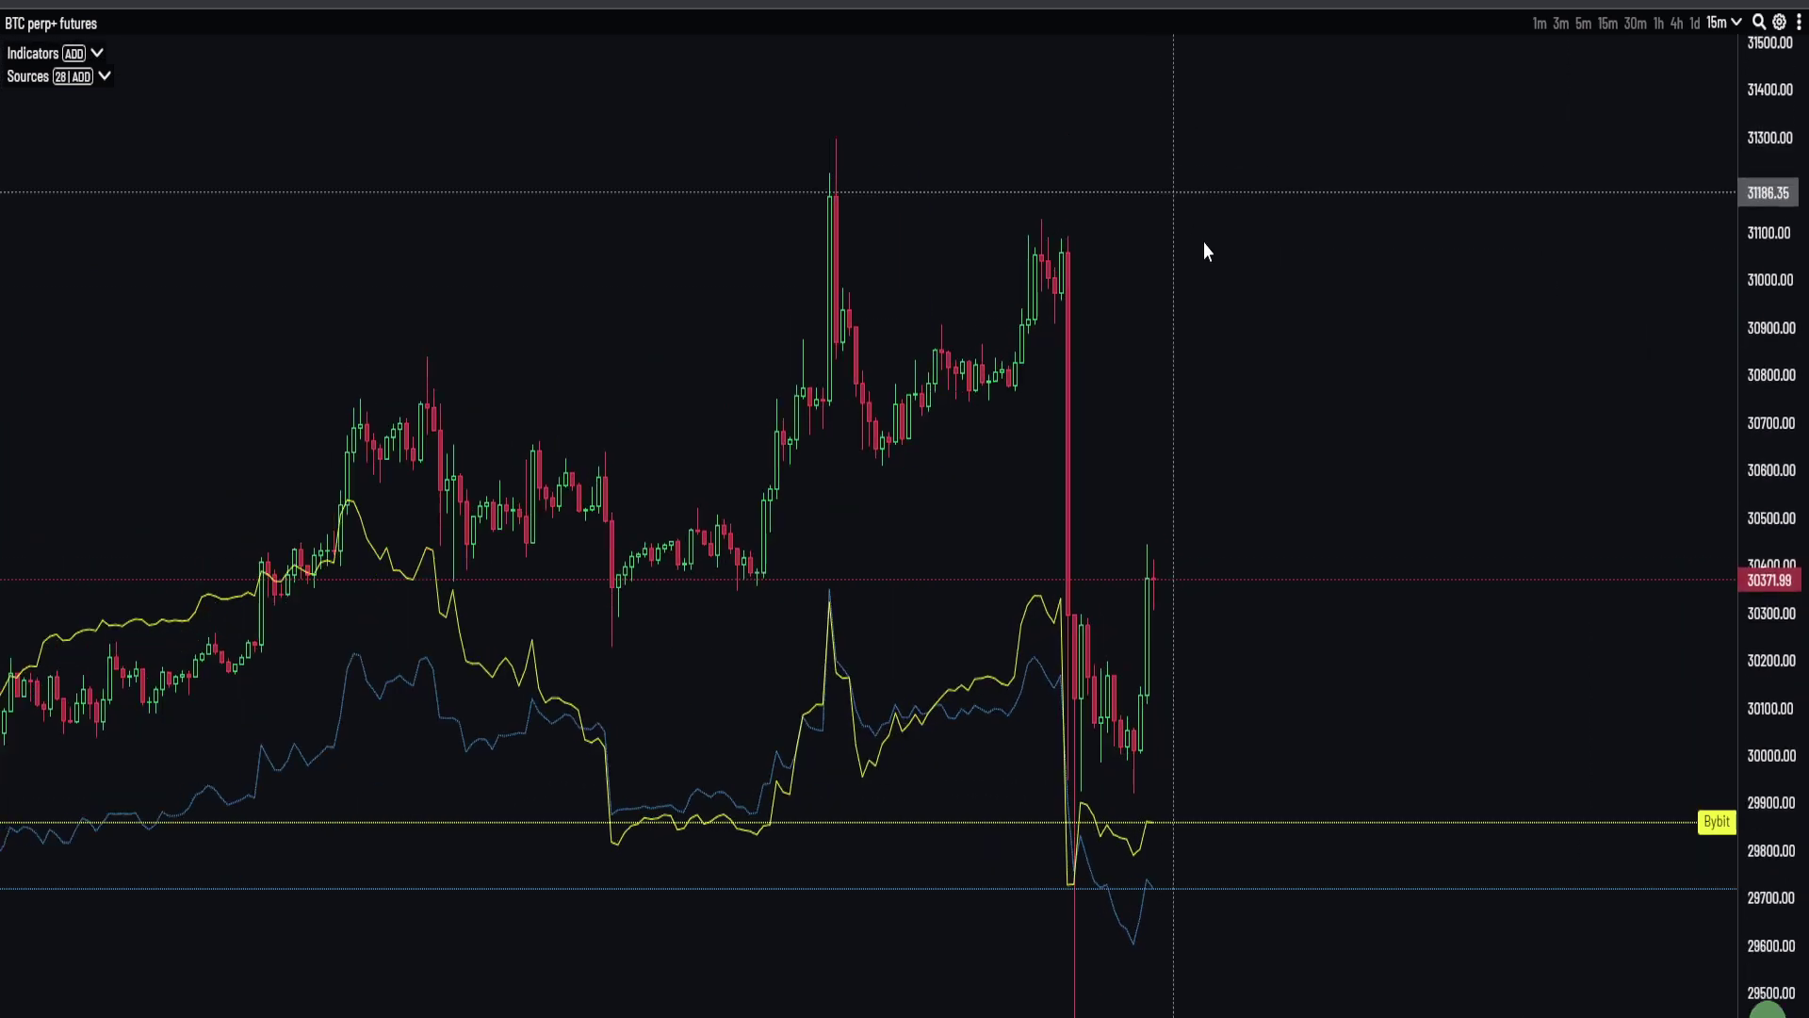
{"action": "left_click", "coordinate": [1582, 23]}
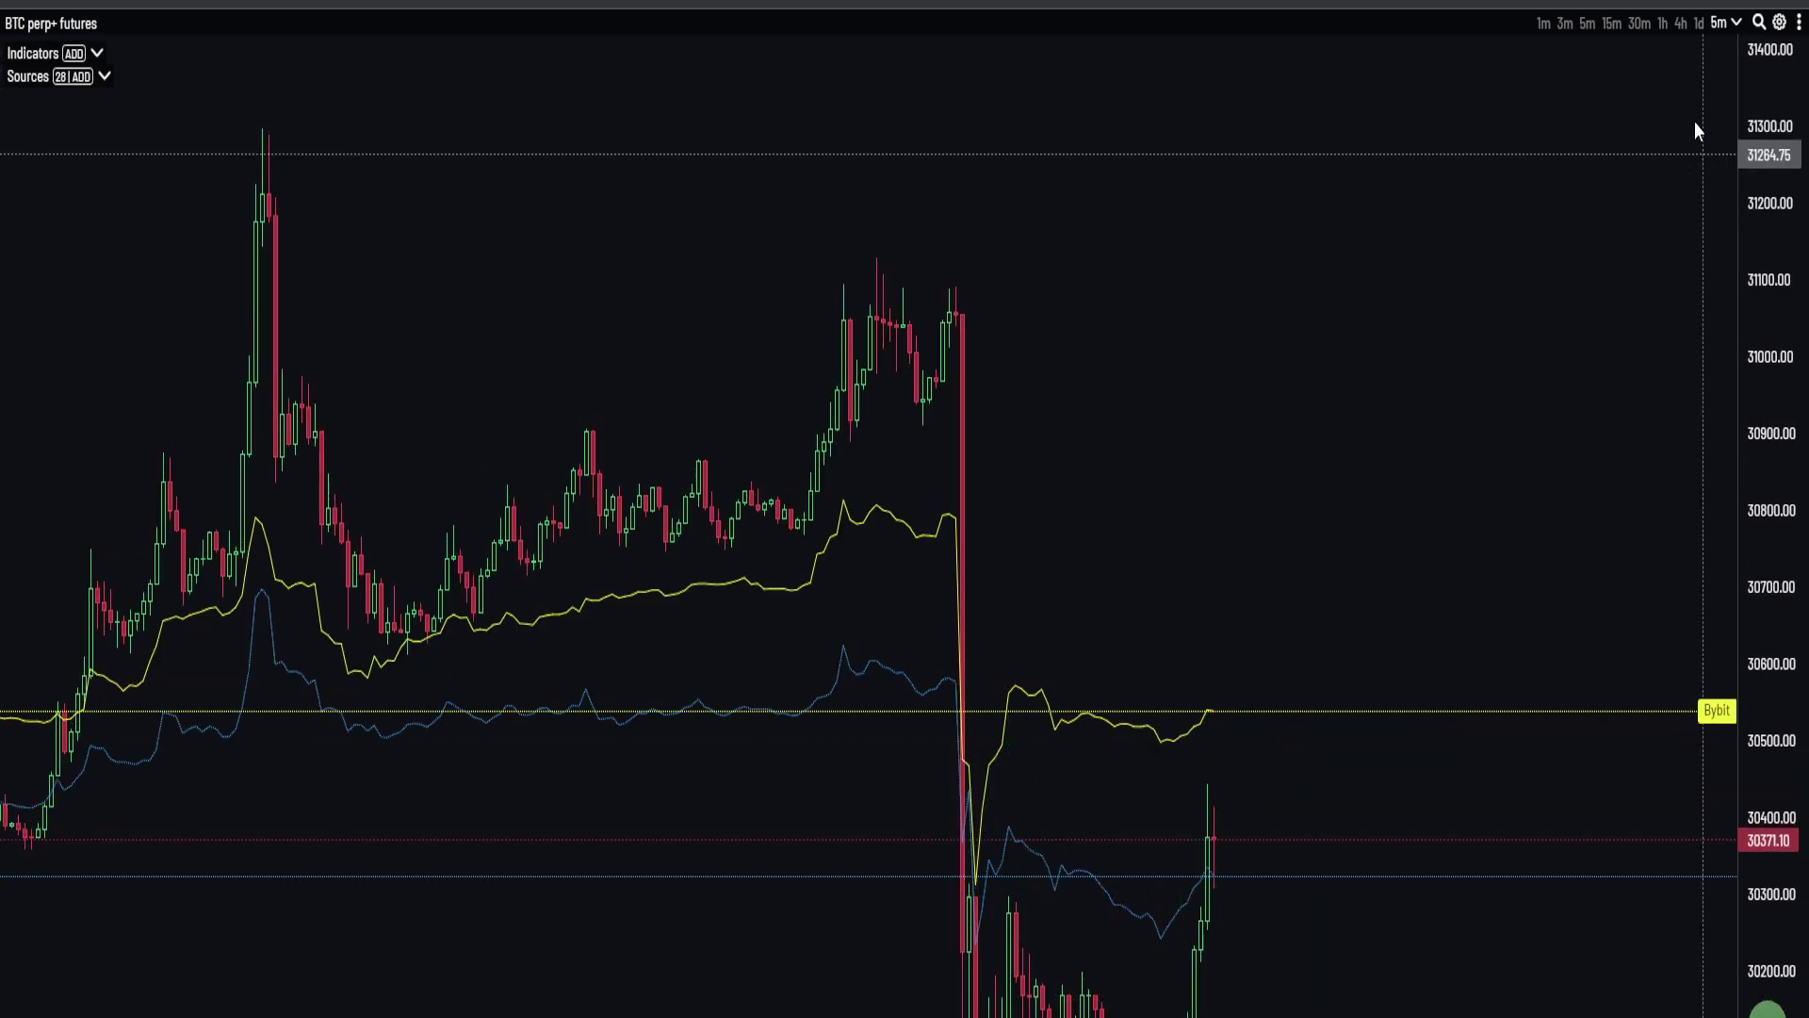
{"action": "left_click_drag", "start_coordinate": [1553, 460], "coordinate": [1562, 338]}
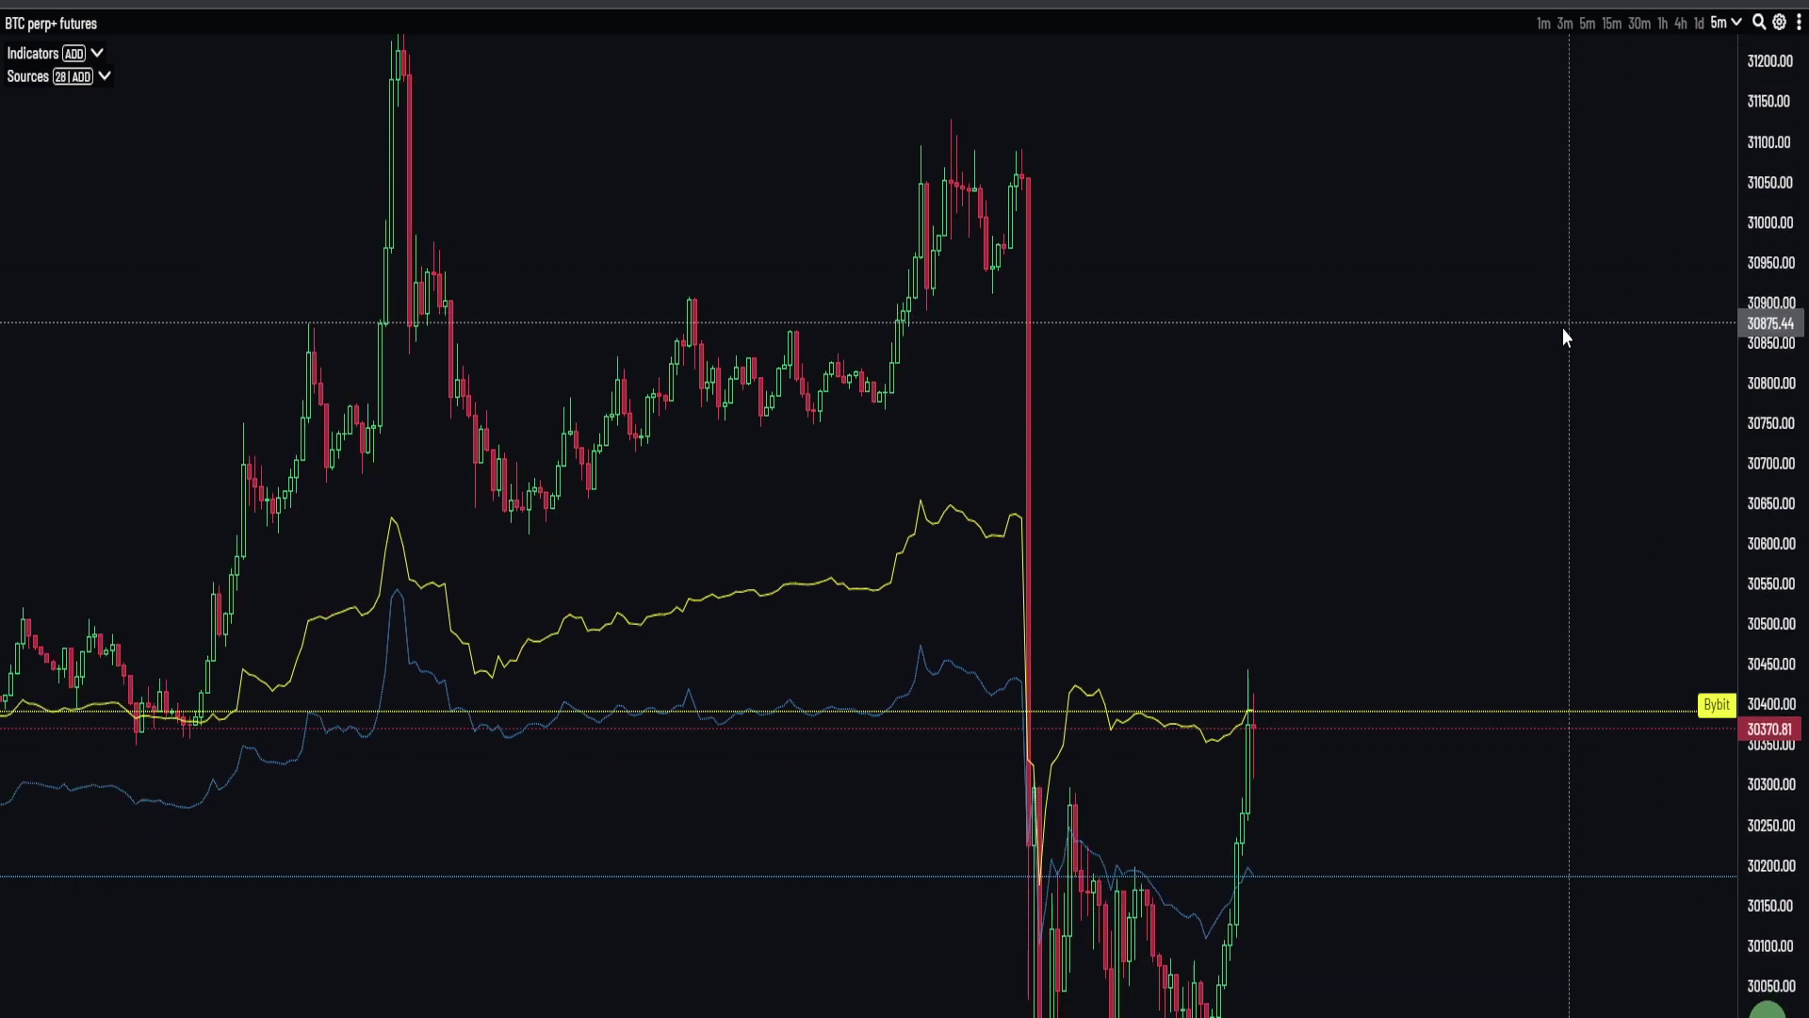
- Return the futures chart to 15m and compare the two price highs before the drop with the yellow and blue lines
{"action": "left_click", "coordinate": [1610, 25]}
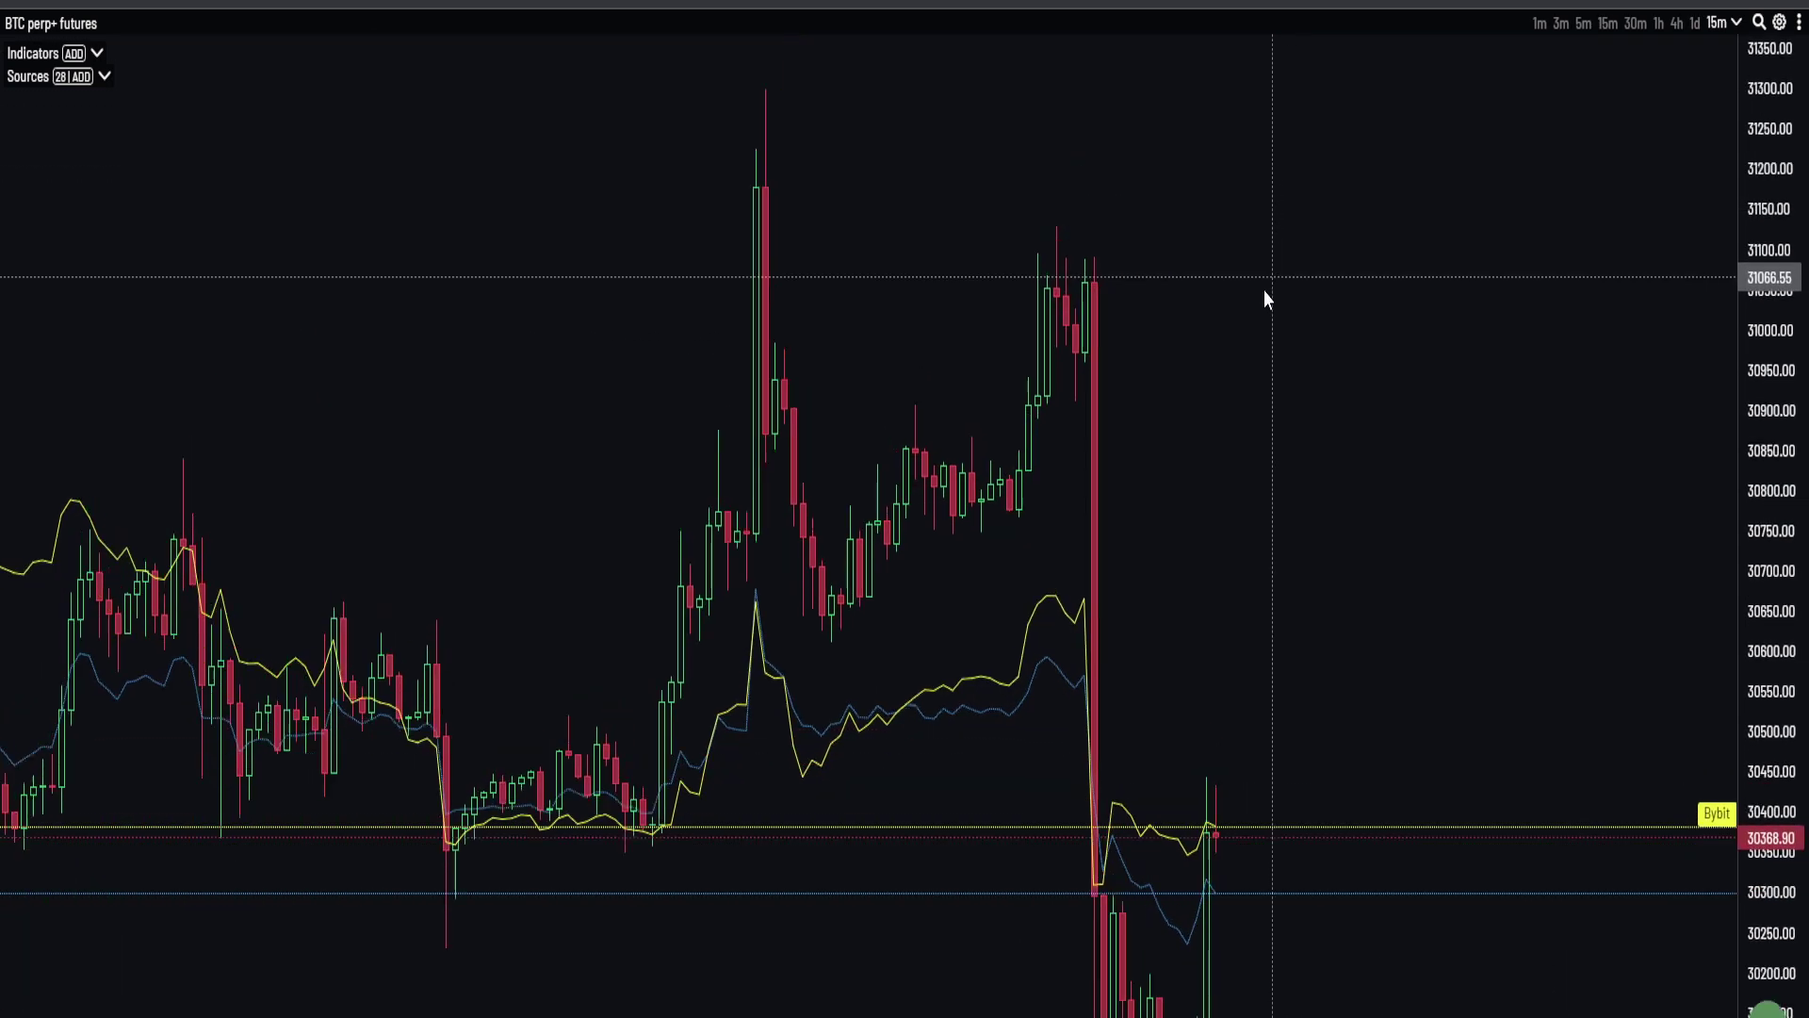
{"action": "scroll", "coordinate": [1263, 291], "scroll_direction": "up", "scroll_amount": 5}
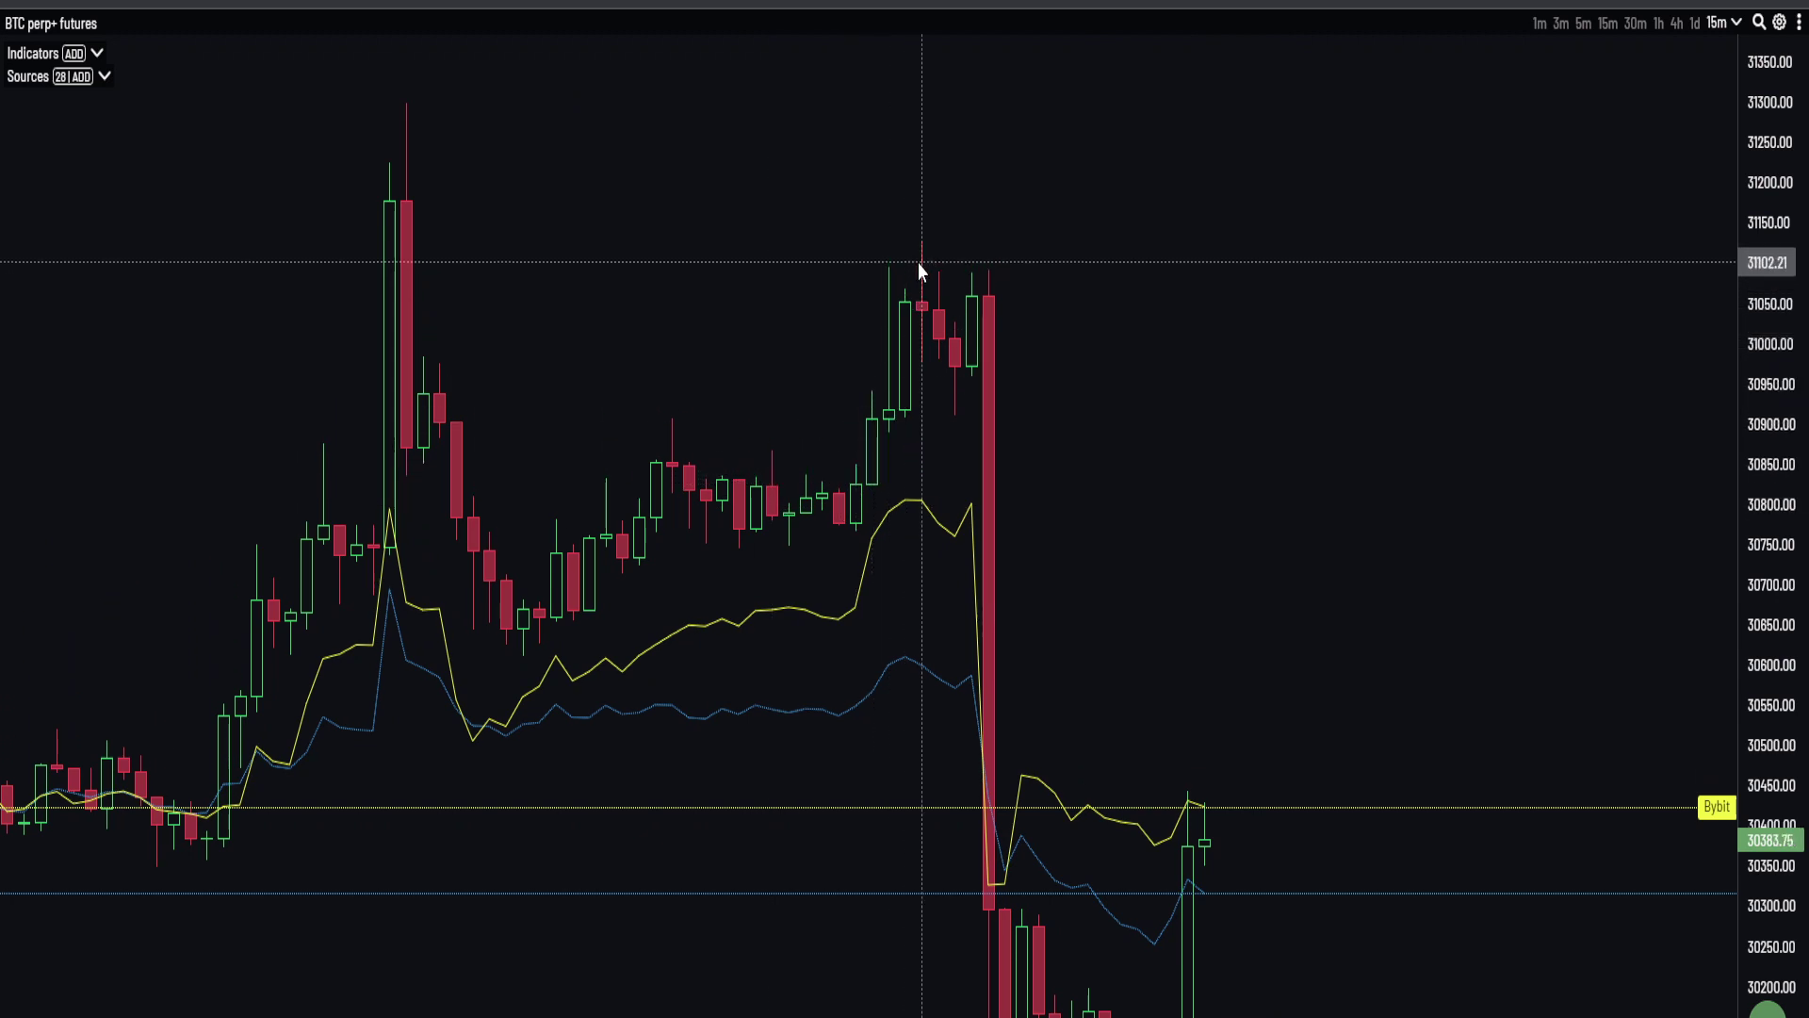
{"action": "left_click_drag", "start_coordinate": [788, 418], "coordinate": [754, 391]}
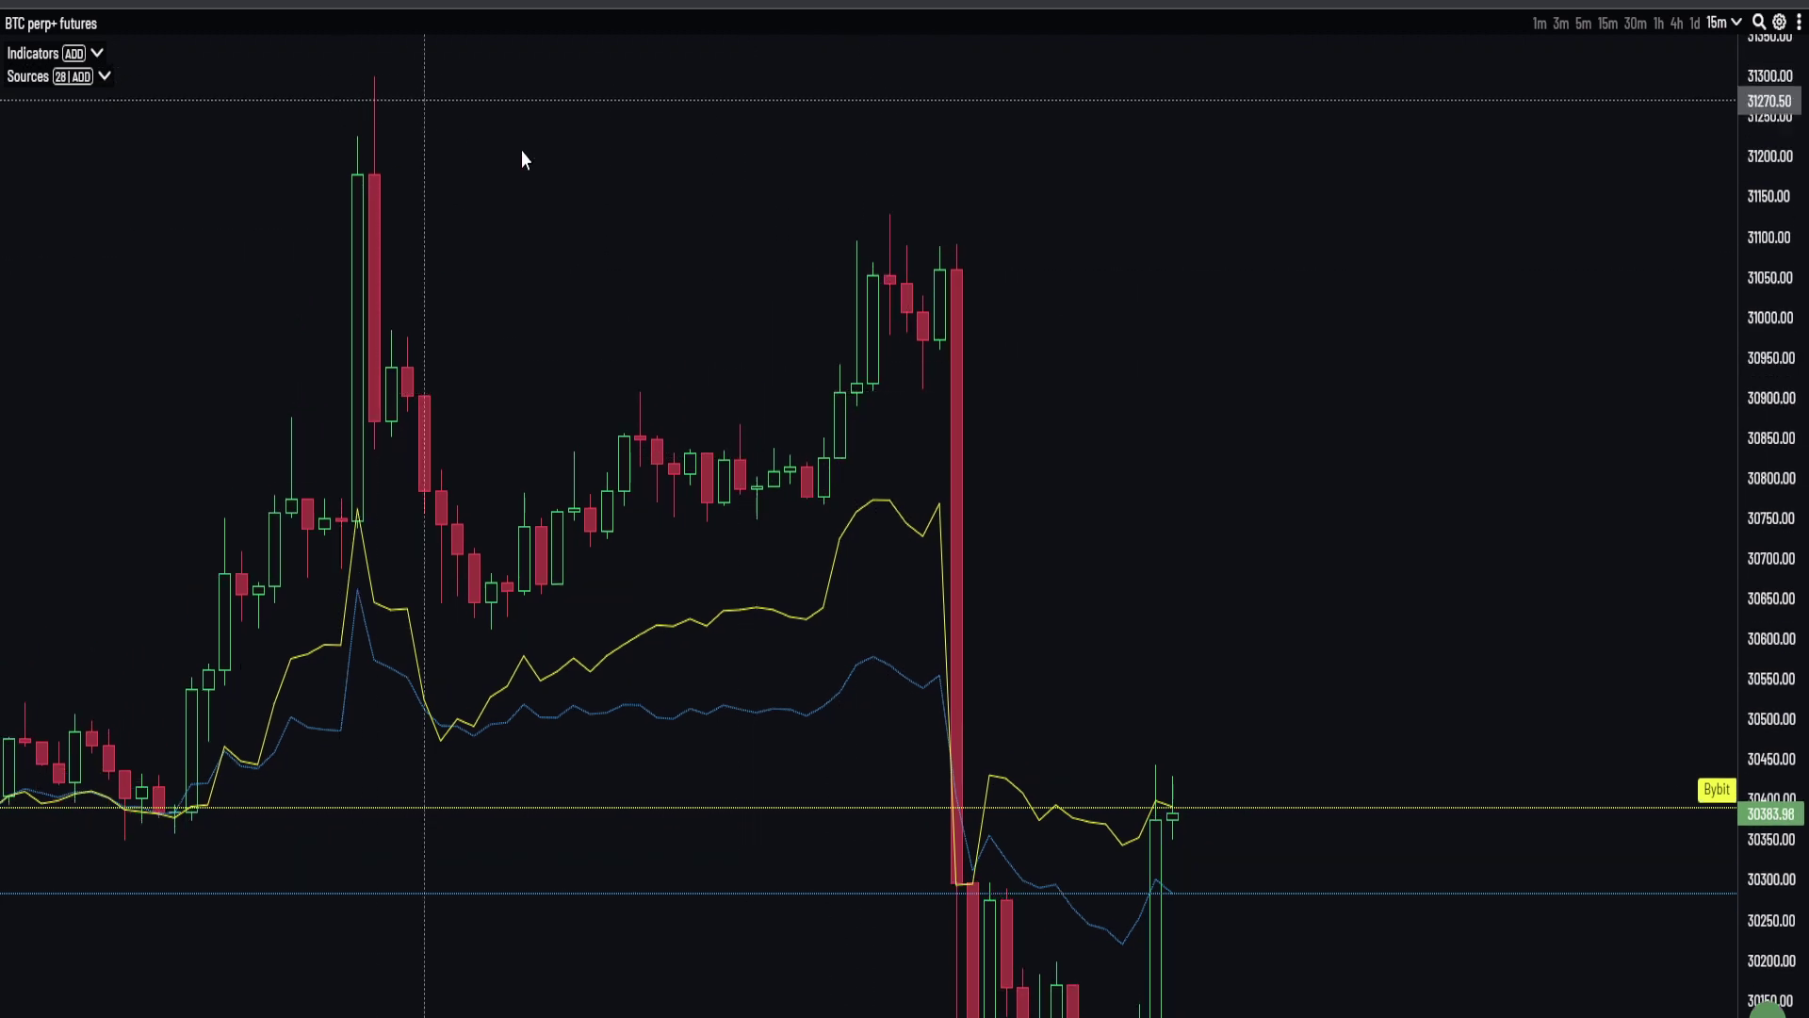
{"action": "scroll", "coordinate": [941, 302], "scroll_direction": "up", "scroll_amount": 3}
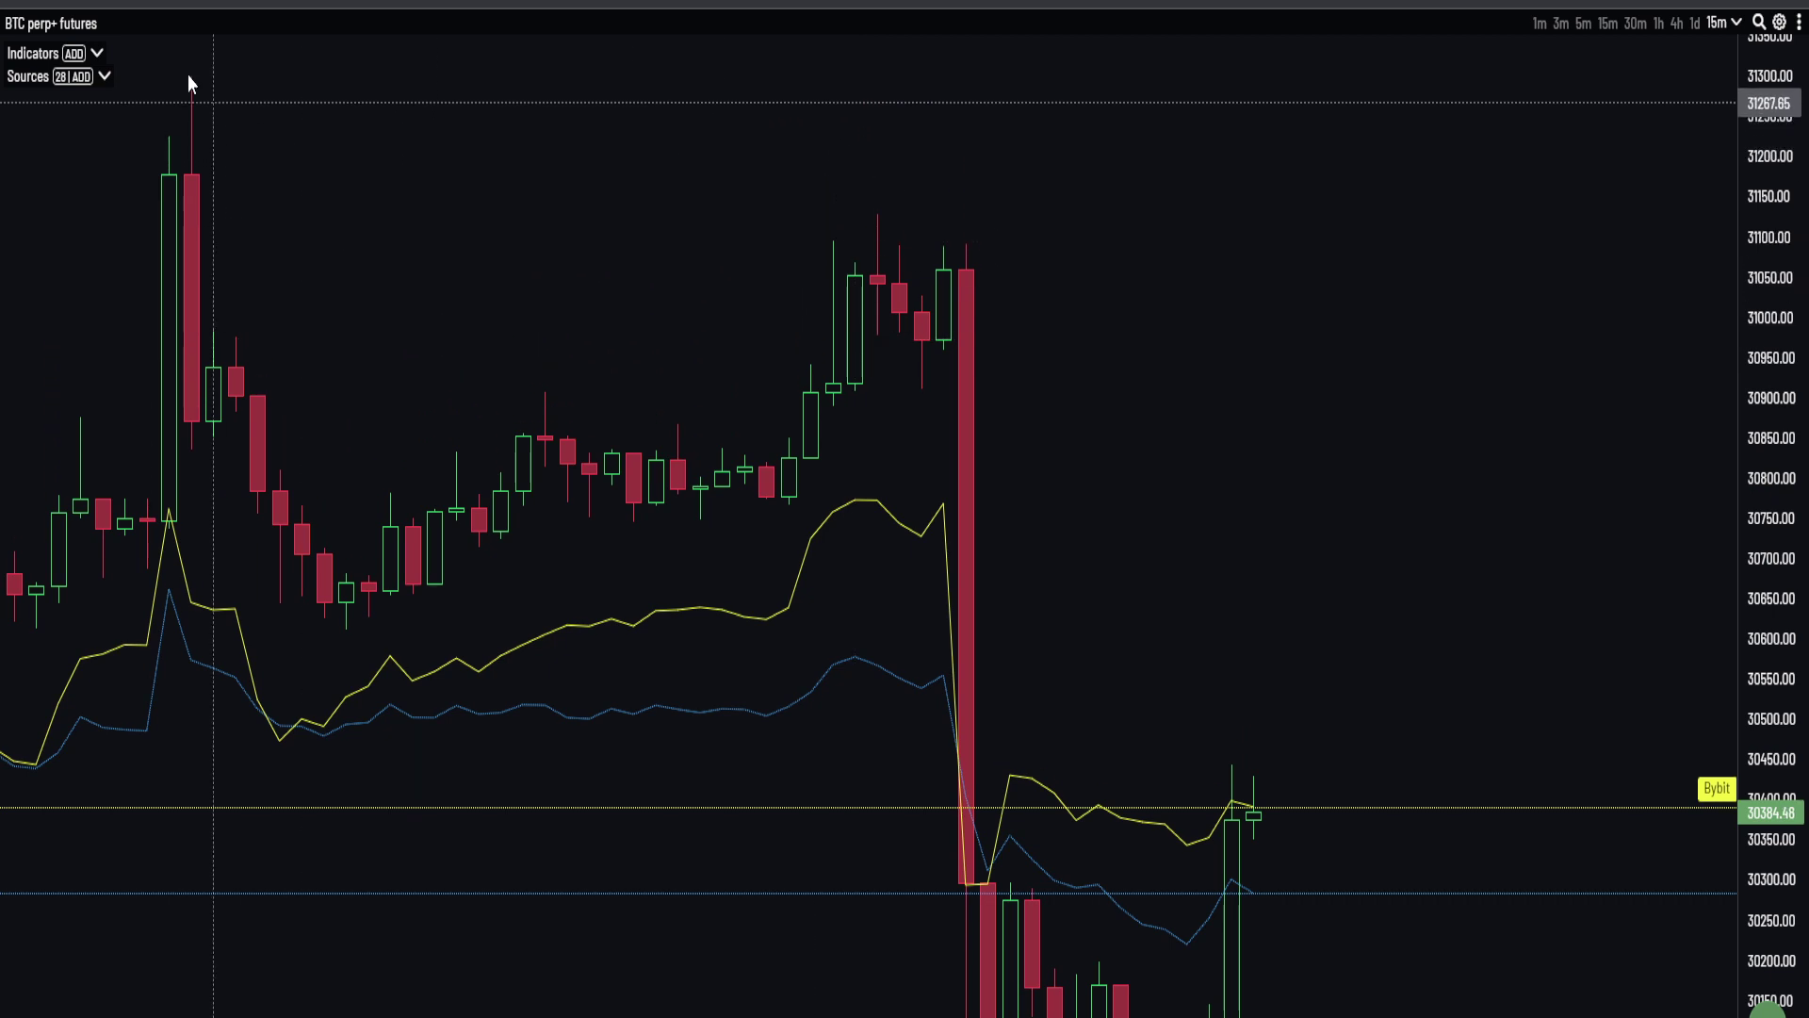
{"action": "left_click_drag", "start_coordinate": [923, 241], "coordinate": [935, 161]}
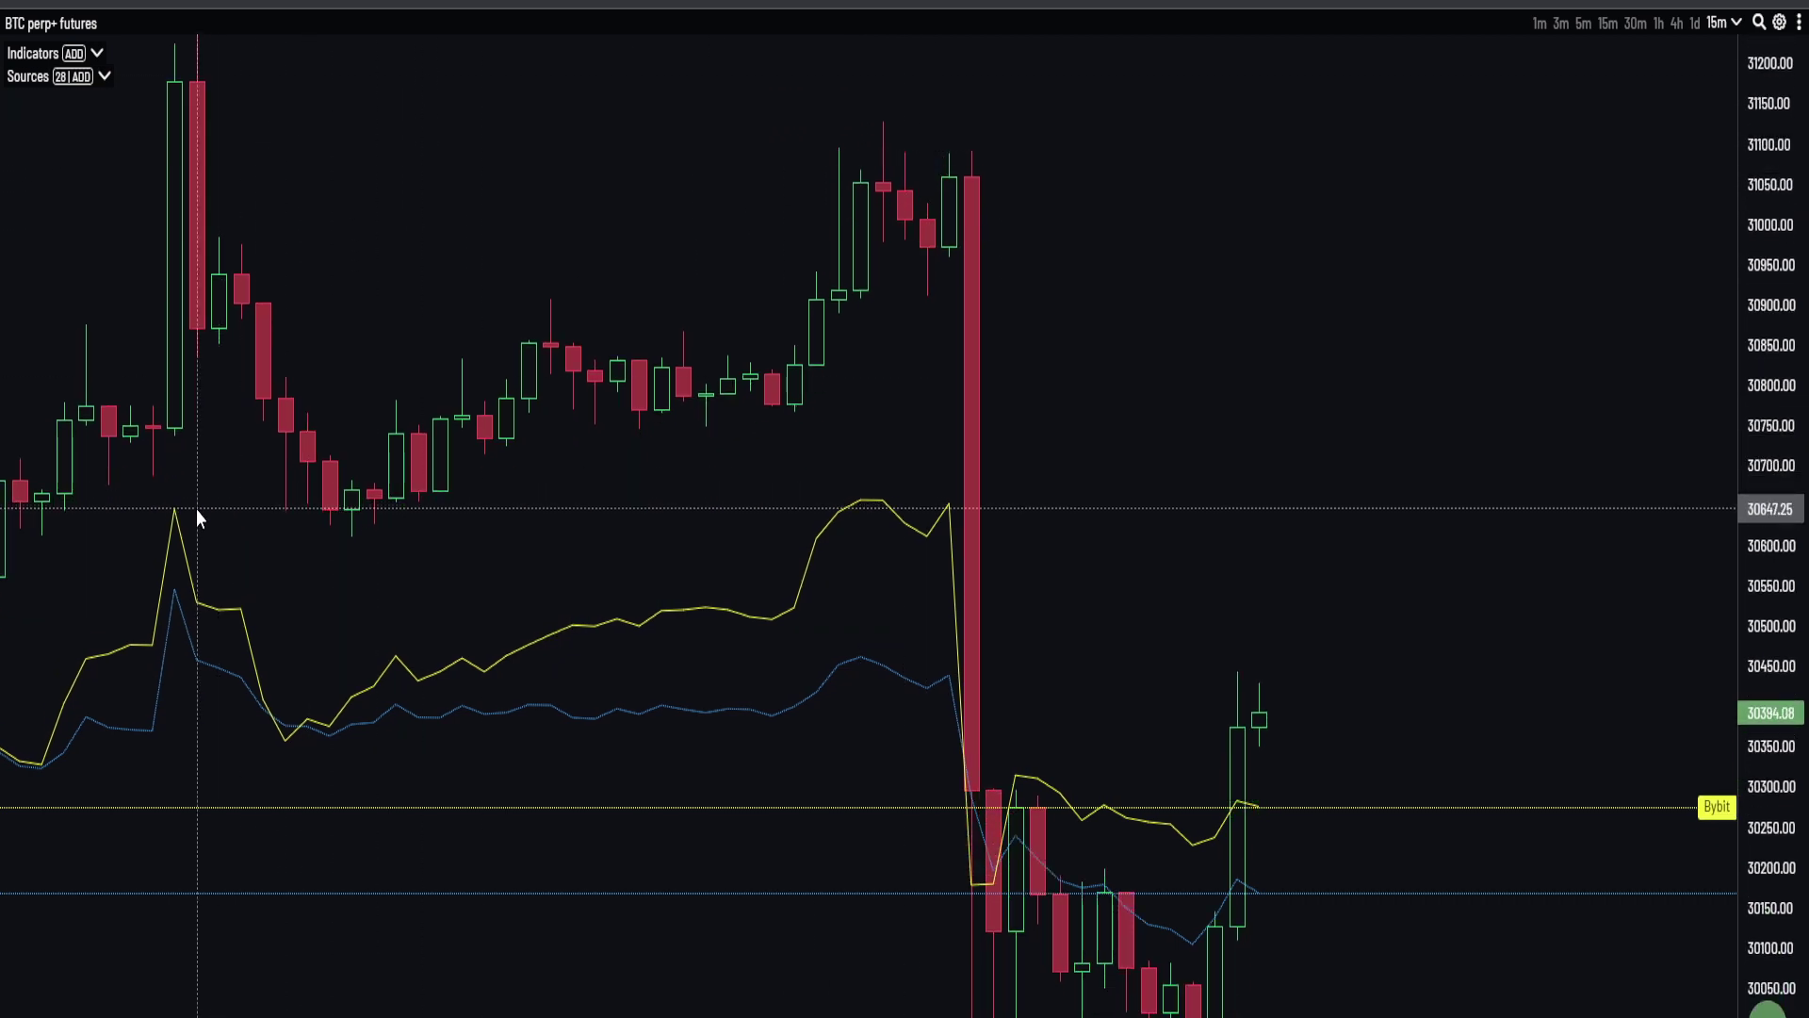
{"action": "scroll", "coordinate": [706, 411], "scroll_direction": "down", "scroll_amount": 2}
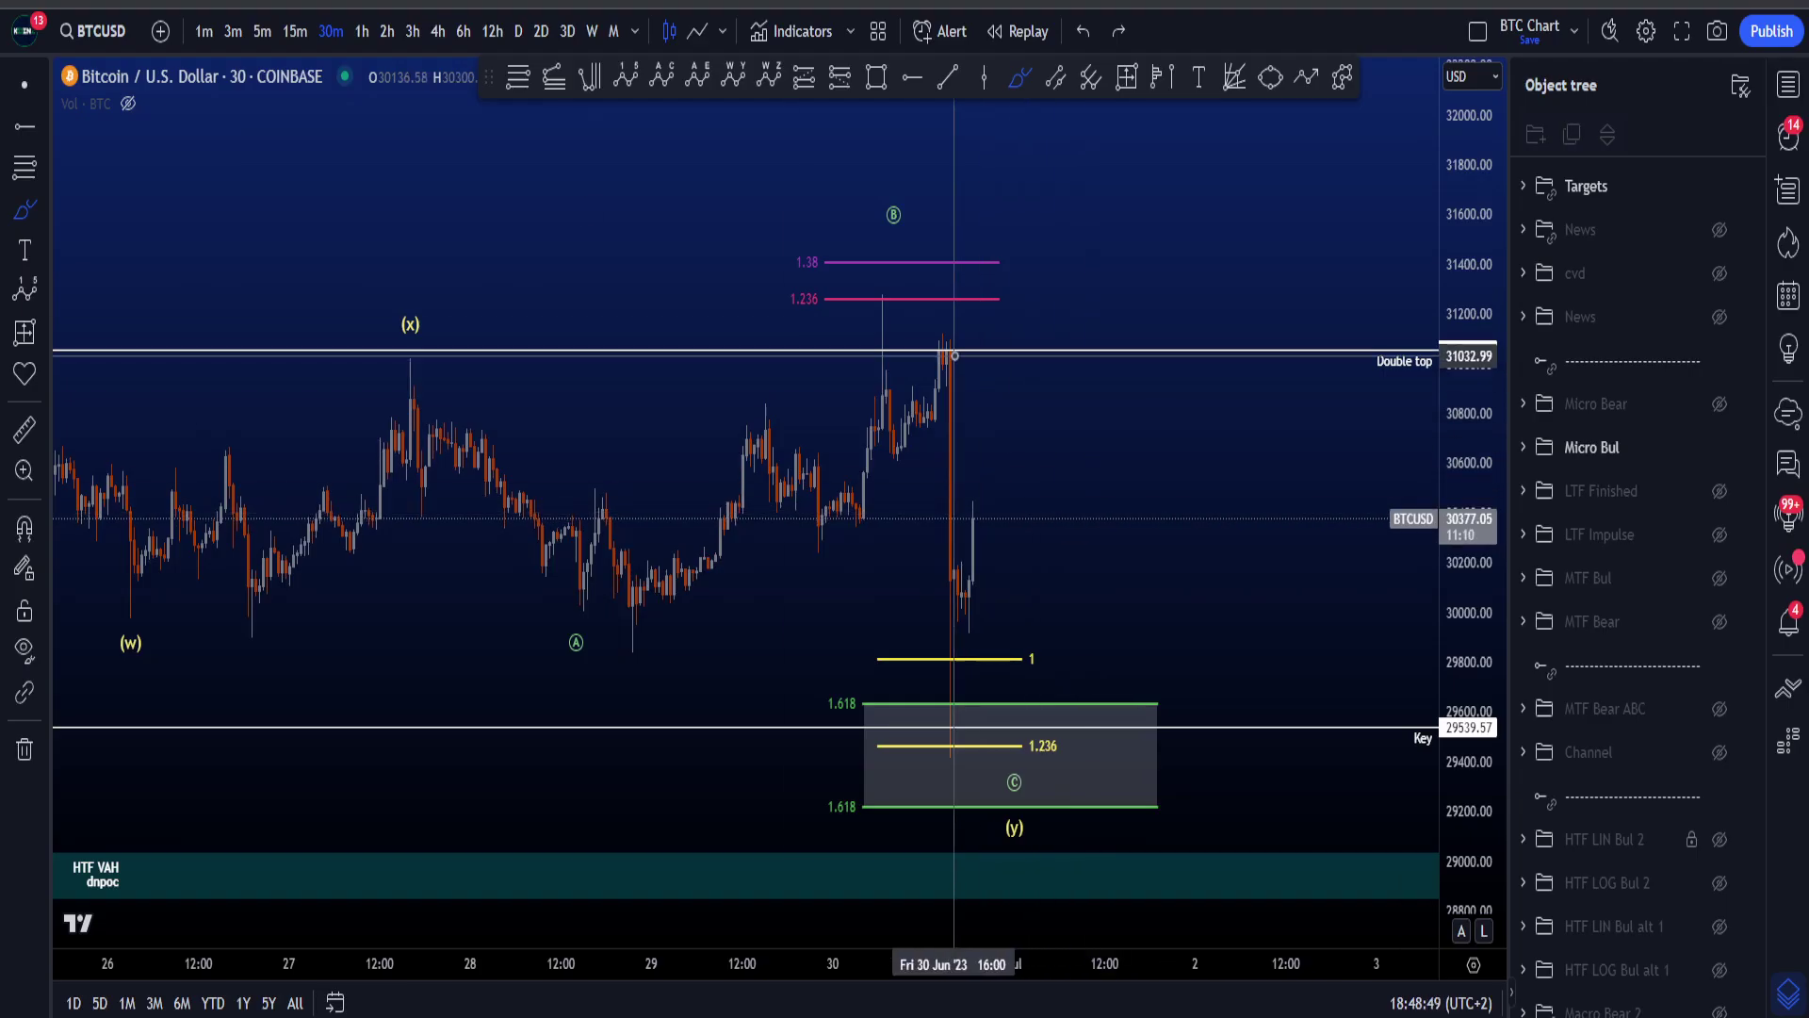
- Go back to the BTCUSD chart, circle the whole target zone around the 1.618 box and (y), and undo the brush marks
{"action": "left_click_drag", "start_coordinate": [1476, 541], "coordinate": [1475, 576]}
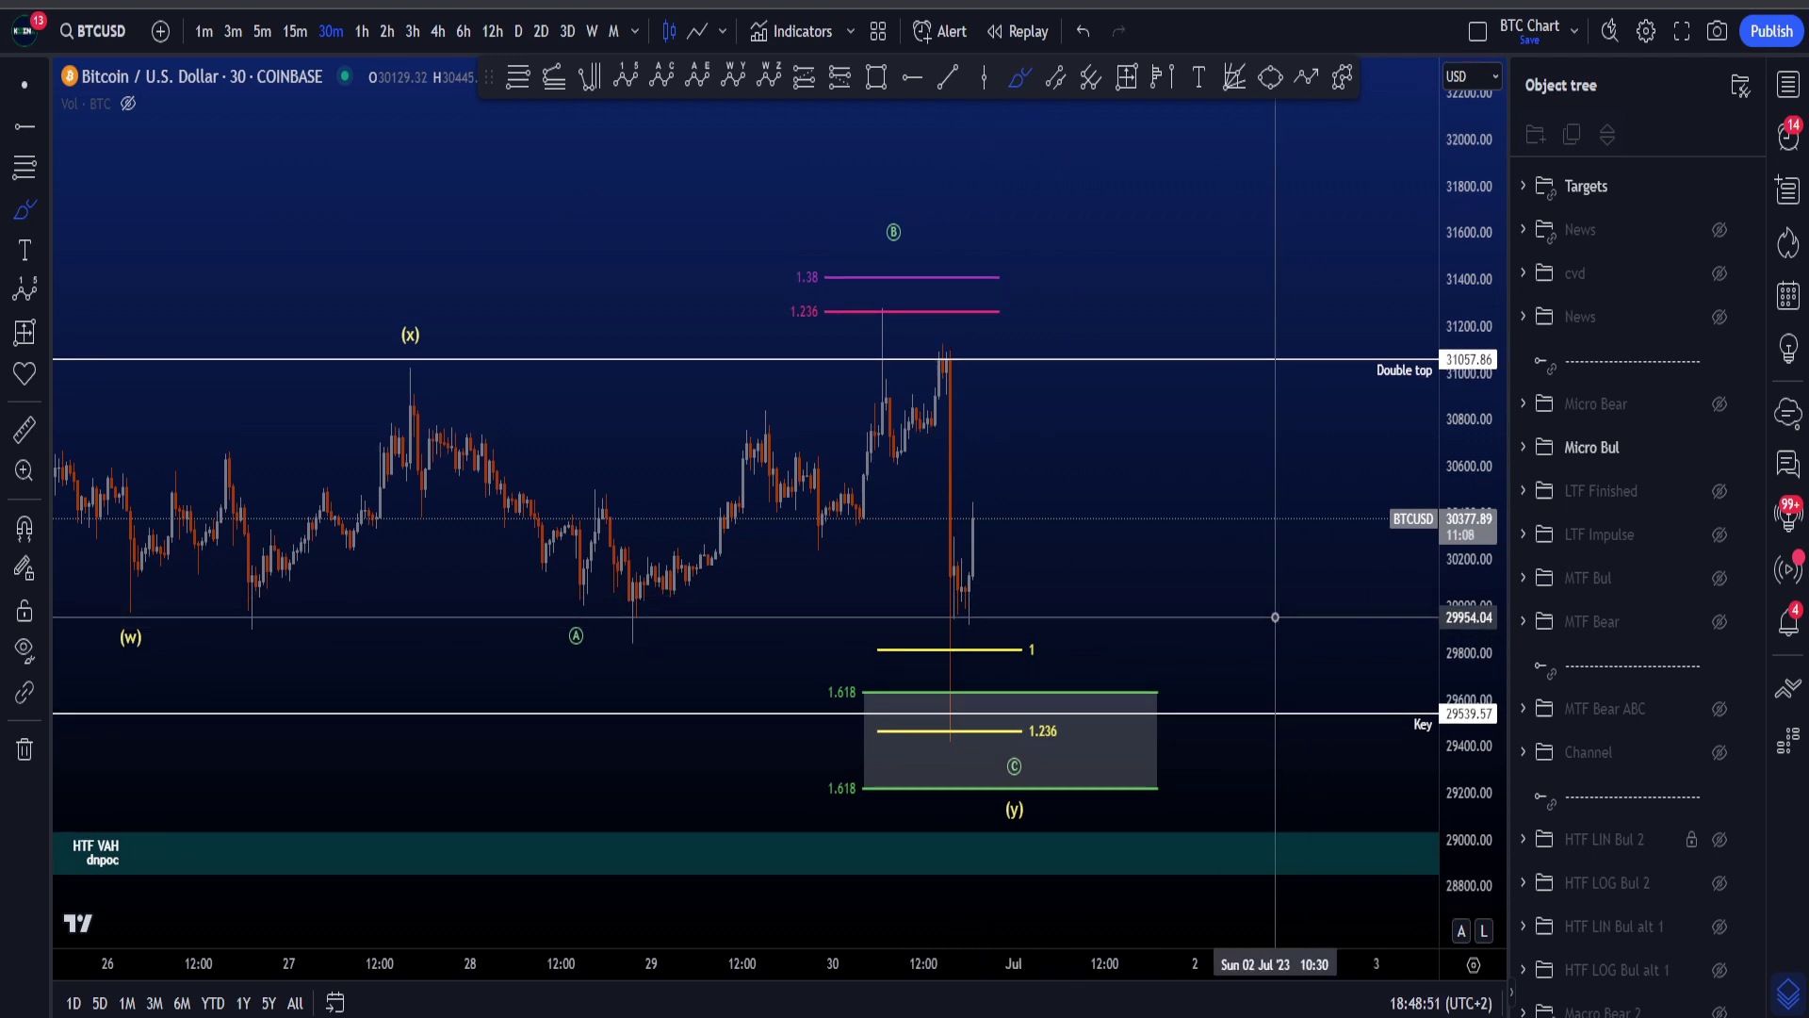
{"action": "left_click_drag", "start_coordinate": [1275, 617], "coordinate": [1301, 550]}
{"action": "key", "text": "ctrl+z"}
{"action": "scroll", "coordinate": [1199, 730], "scroll_direction": "down", "scroll_amount": 2}
{"action": "left_click_drag", "start_coordinate": [1460, 720], "coordinate": [1460, 787]}
{"action": "scroll", "coordinate": [1260, 742], "scroll_direction": "down", "scroll_amount": 2}
{"action": "mouse_move", "coordinate": [1289, 695]}
{"action": "left_mouse_down"}
{"action": "mouse_move", "coordinate": [1002, 660]}
{"action": "mouse_move", "coordinate": [1248, 767]}
{"action": "mouse_move", "coordinate": [1277, 670]}
{"action": "left_mouse_up"}
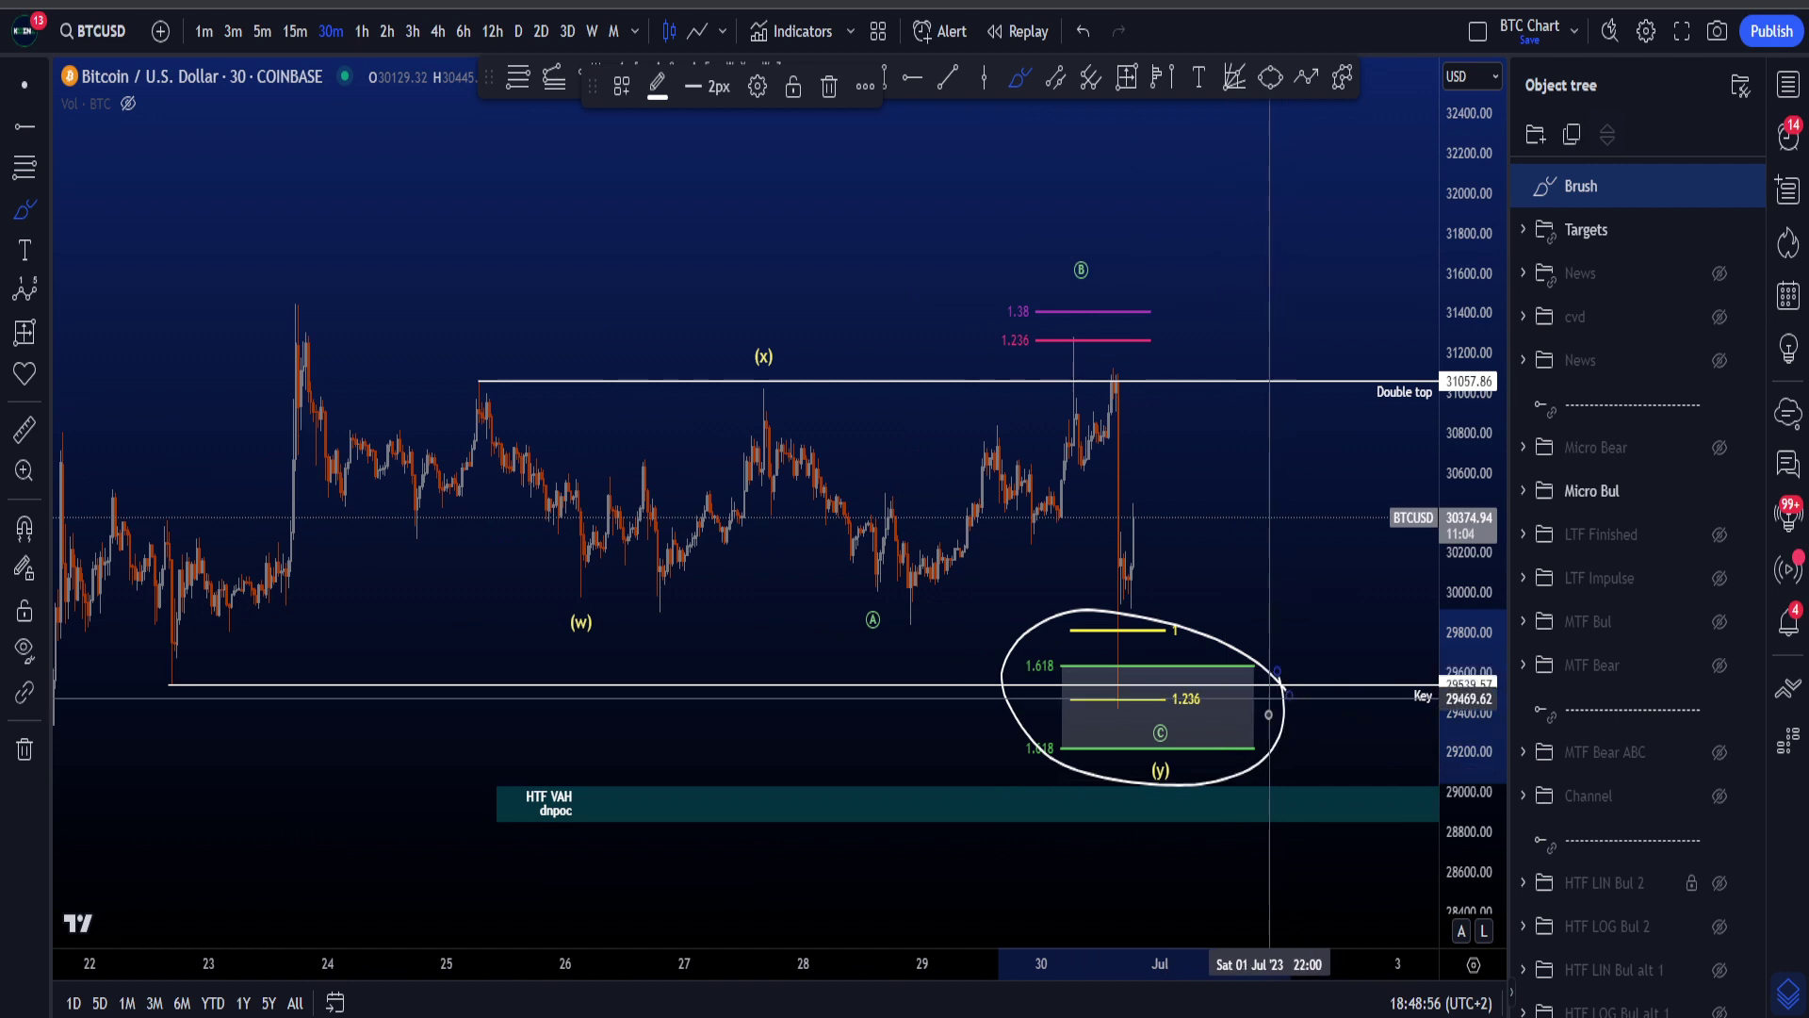
{"action": "key", "text": "ctrl+z"}
- Circle the two green 1.618 labels and brush an arc beside the Key label, undoing both strokes
{"action": "mouse_move", "coordinate": [1070, 648]}
{"action": "left_mouse_down"}
{"action": "mouse_move", "coordinate": [1048, 637]}
{"action": "mouse_move", "coordinate": [1011, 762]}
{"action": "mouse_move", "coordinate": [1048, 629]}
{"action": "left_mouse_up"}
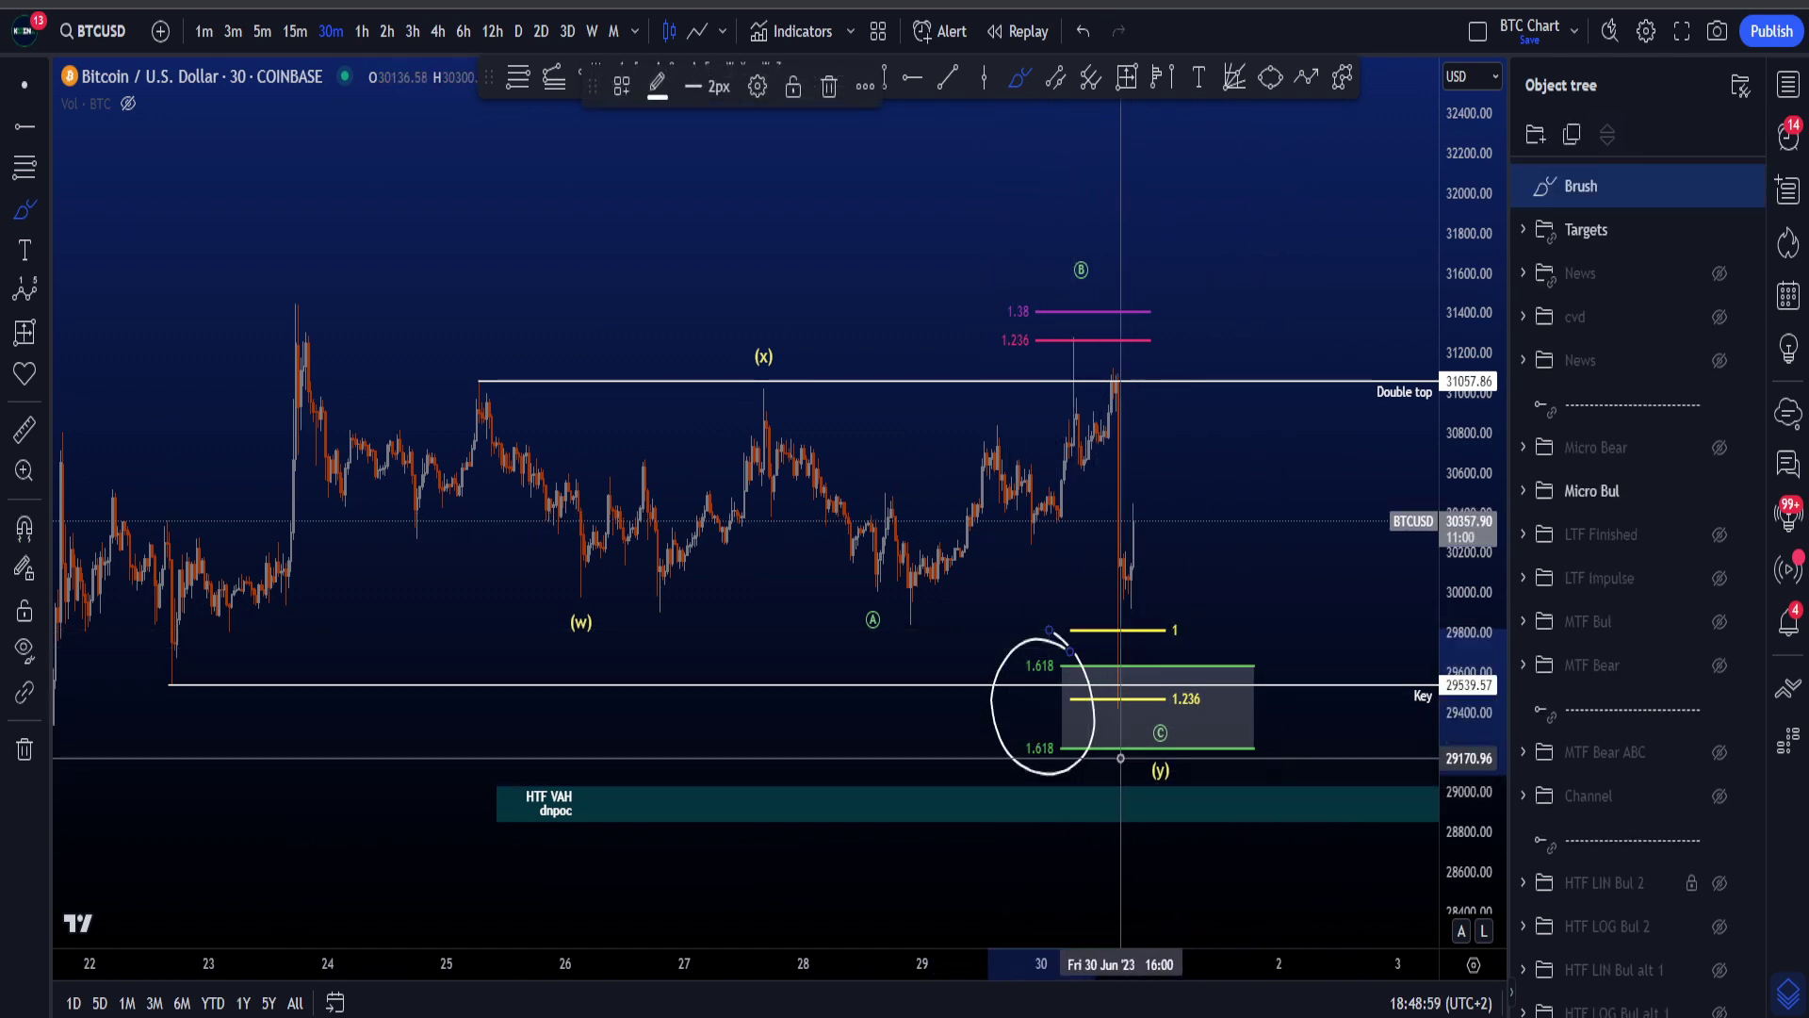
{"action": "key", "text": "ctrl+z"}
{"action": "left_click_drag", "start_coordinate": [1415, 663], "coordinate": [1399, 728]}
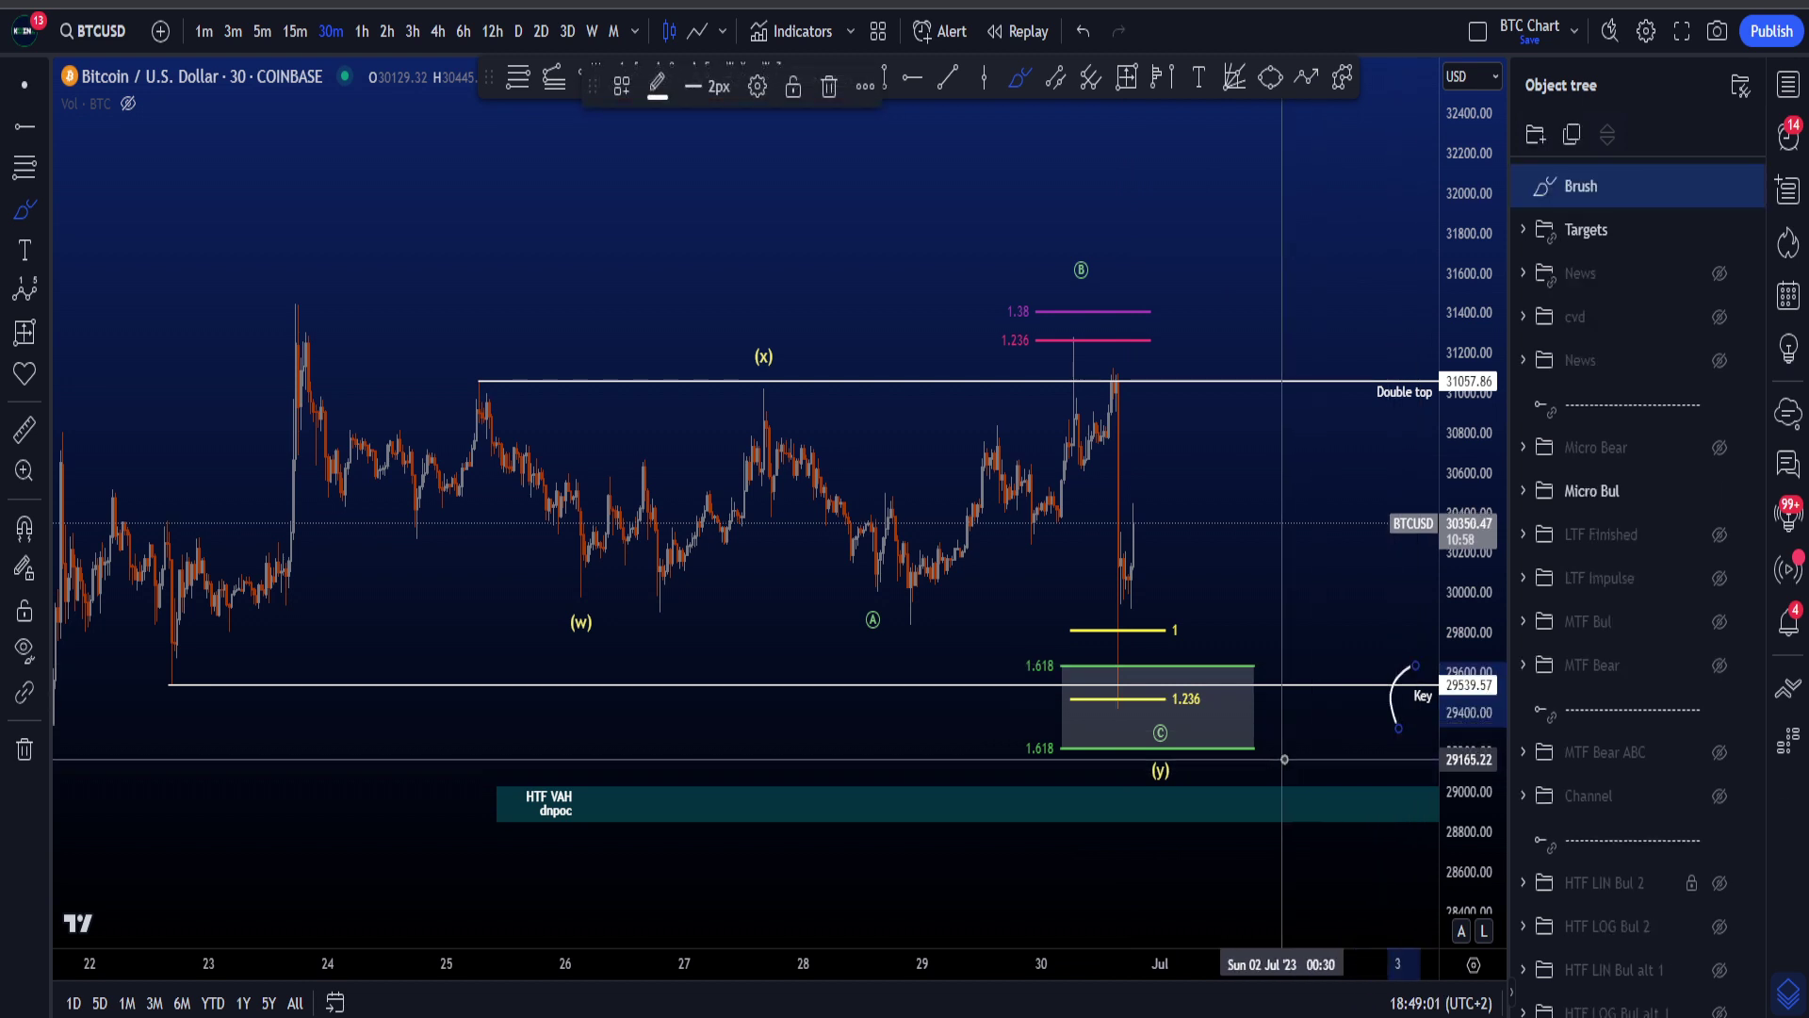
{"action": "key", "text": "ctrl+z"}
- Circle the yellow 1 and 1.236 levels, brush from the 23 June high toward (x), and mark the 1 level, undoing each stroke
{"action": "mouse_move", "coordinate": [1212, 639]}
{"action": "left_mouse_down"}
{"action": "mouse_move", "coordinate": [1074, 610]}
{"action": "mouse_move", "coordinate": [1130, 724]}
{"action": "mouse_move", "coordinate": [1230, 659]}
{"action": "mouse_move", "coordinate": [1197, 622]}
{"action": "left_mouse_up"}
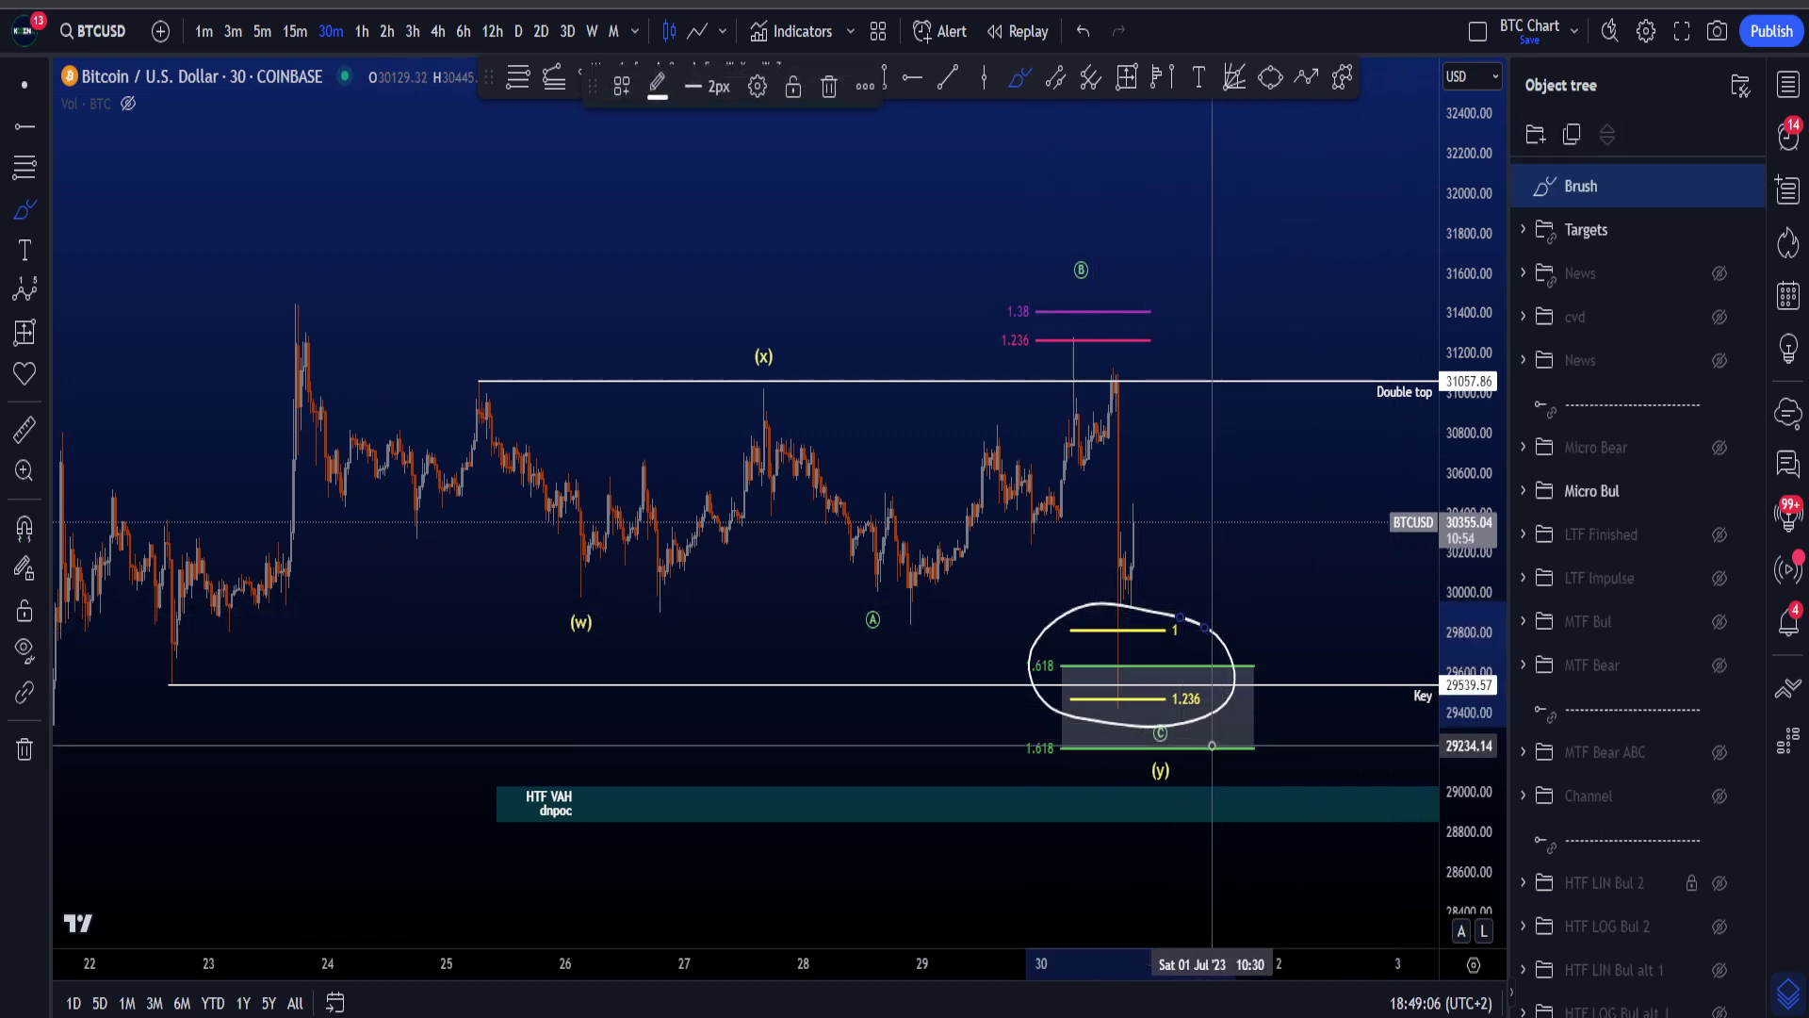
{"action": "key", "text": "ctrl+z"}
{"action": "mouse_move", "coordinate": [320, 263]}
{"action": "left_mouse_down"}
{"action": "mouse_move", "coordinate": [303, 292]}
{"action": "mouse_move", "coordinate": [566, 611]}
{"action": "mouse_move", "coordinate": [771, 410]}
{"action": "left_mouse_up"}
{"action": "key", "text": "ctrl+z"}
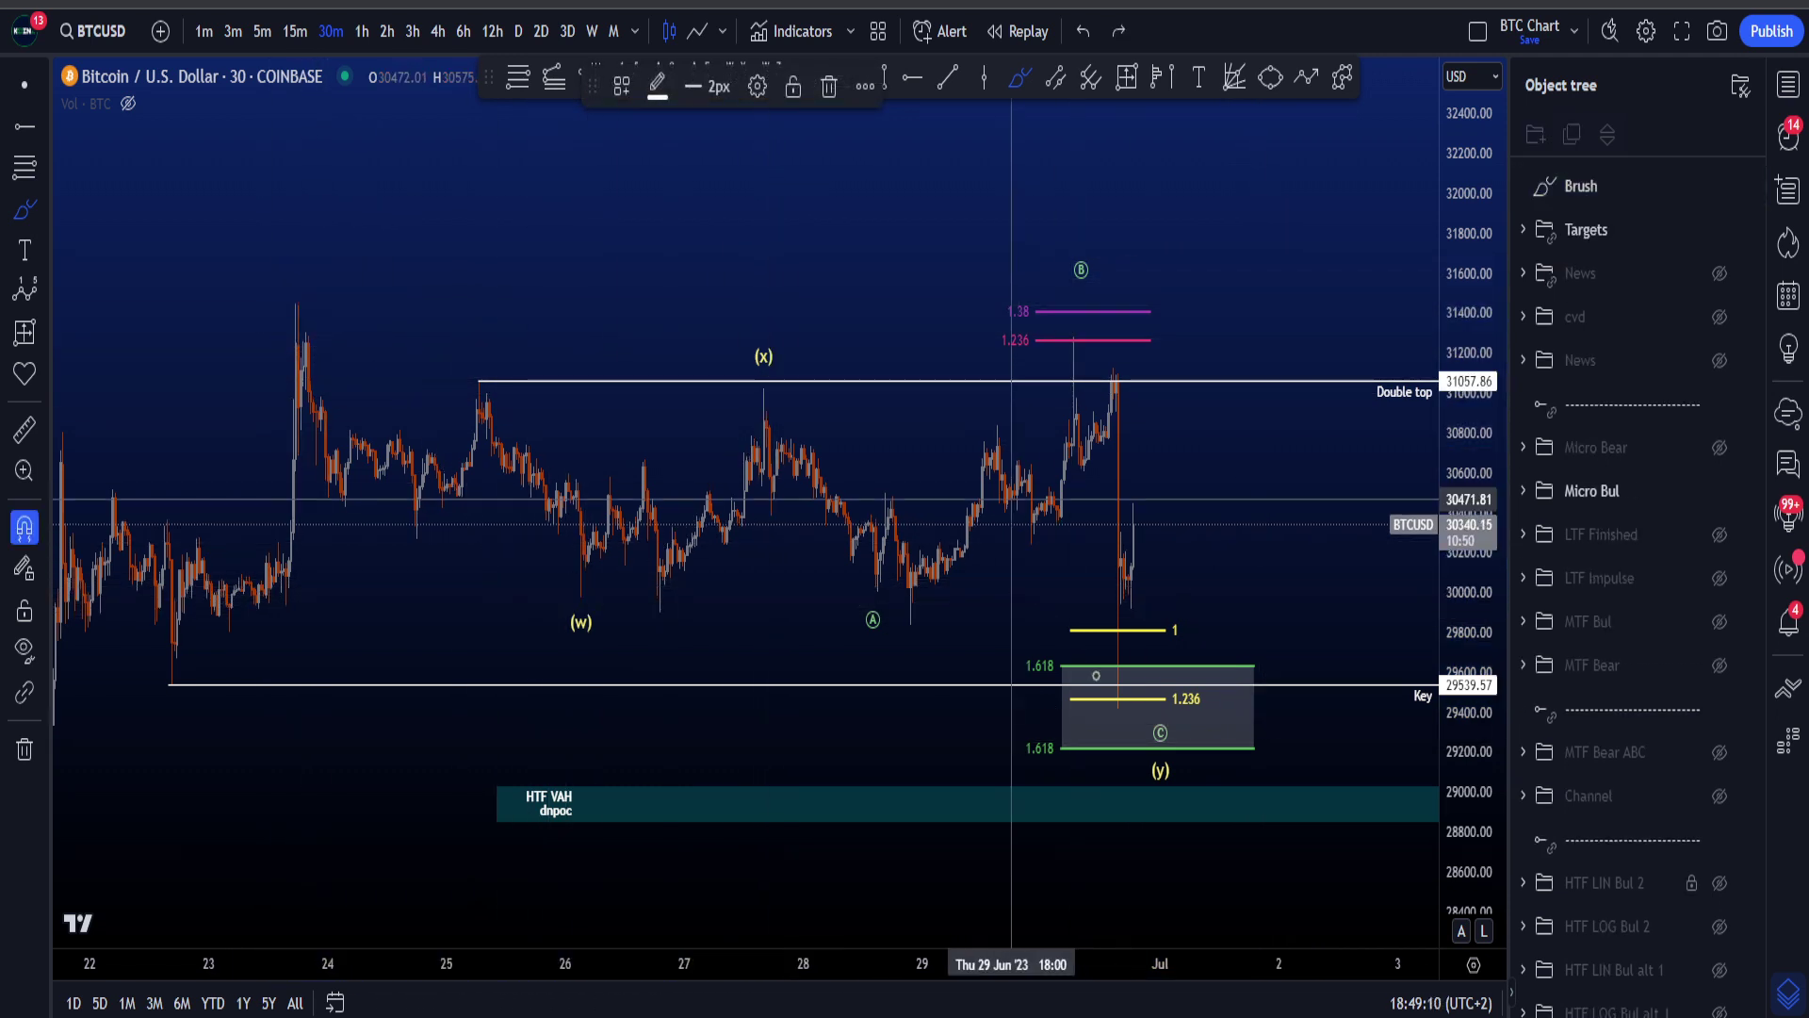
{"action": "mouse_move", "coordinate": [1162, 635]}
{"action": "left_mouse_down"}
{"action": "mouse_move", "coordinate": [1056, 641]}
{"action": "mouse_move", "coordinate": [1158, 616]}
{"action": "left_mouse_up"}
{"action": "key", "text": "ctrl+z"}
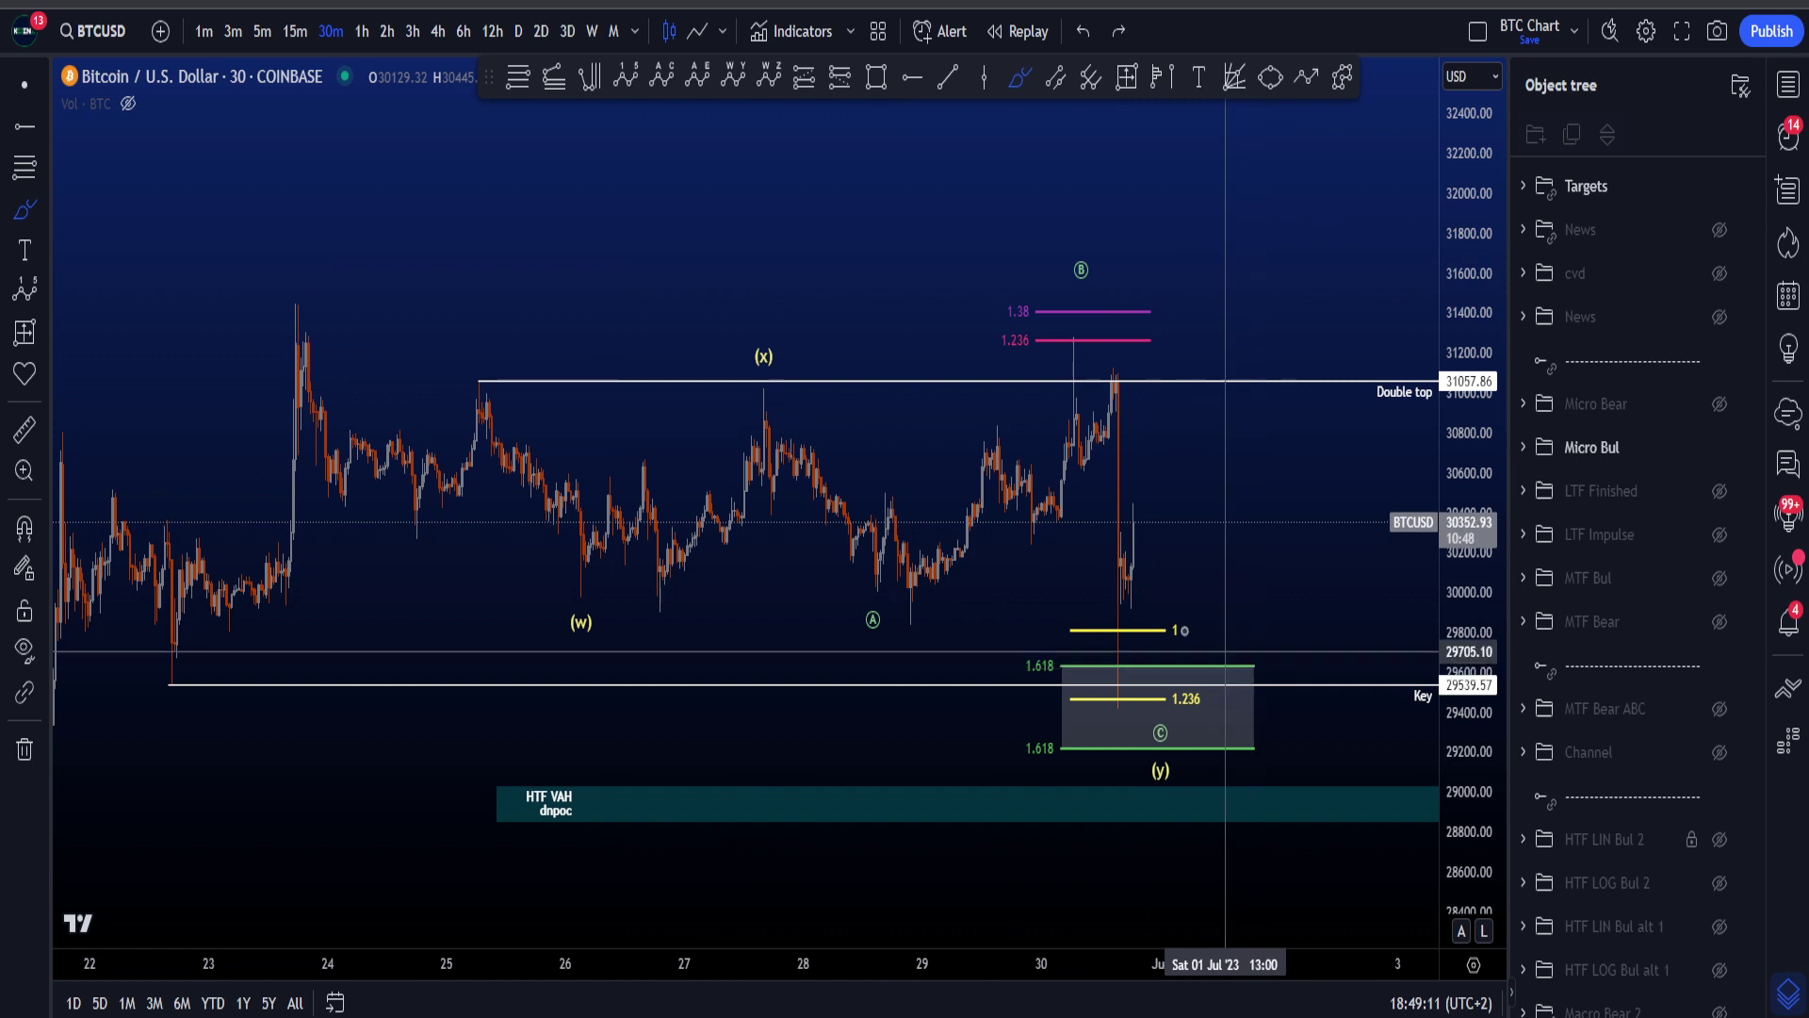
- Change the BTCUSD chart from 30 minutes to 15 minutes and on to the 5-minute timeframe
{"action": "scroll", "coordinate": [1373, 574], "scroll_direction": "up", "scroll_amount": 4}
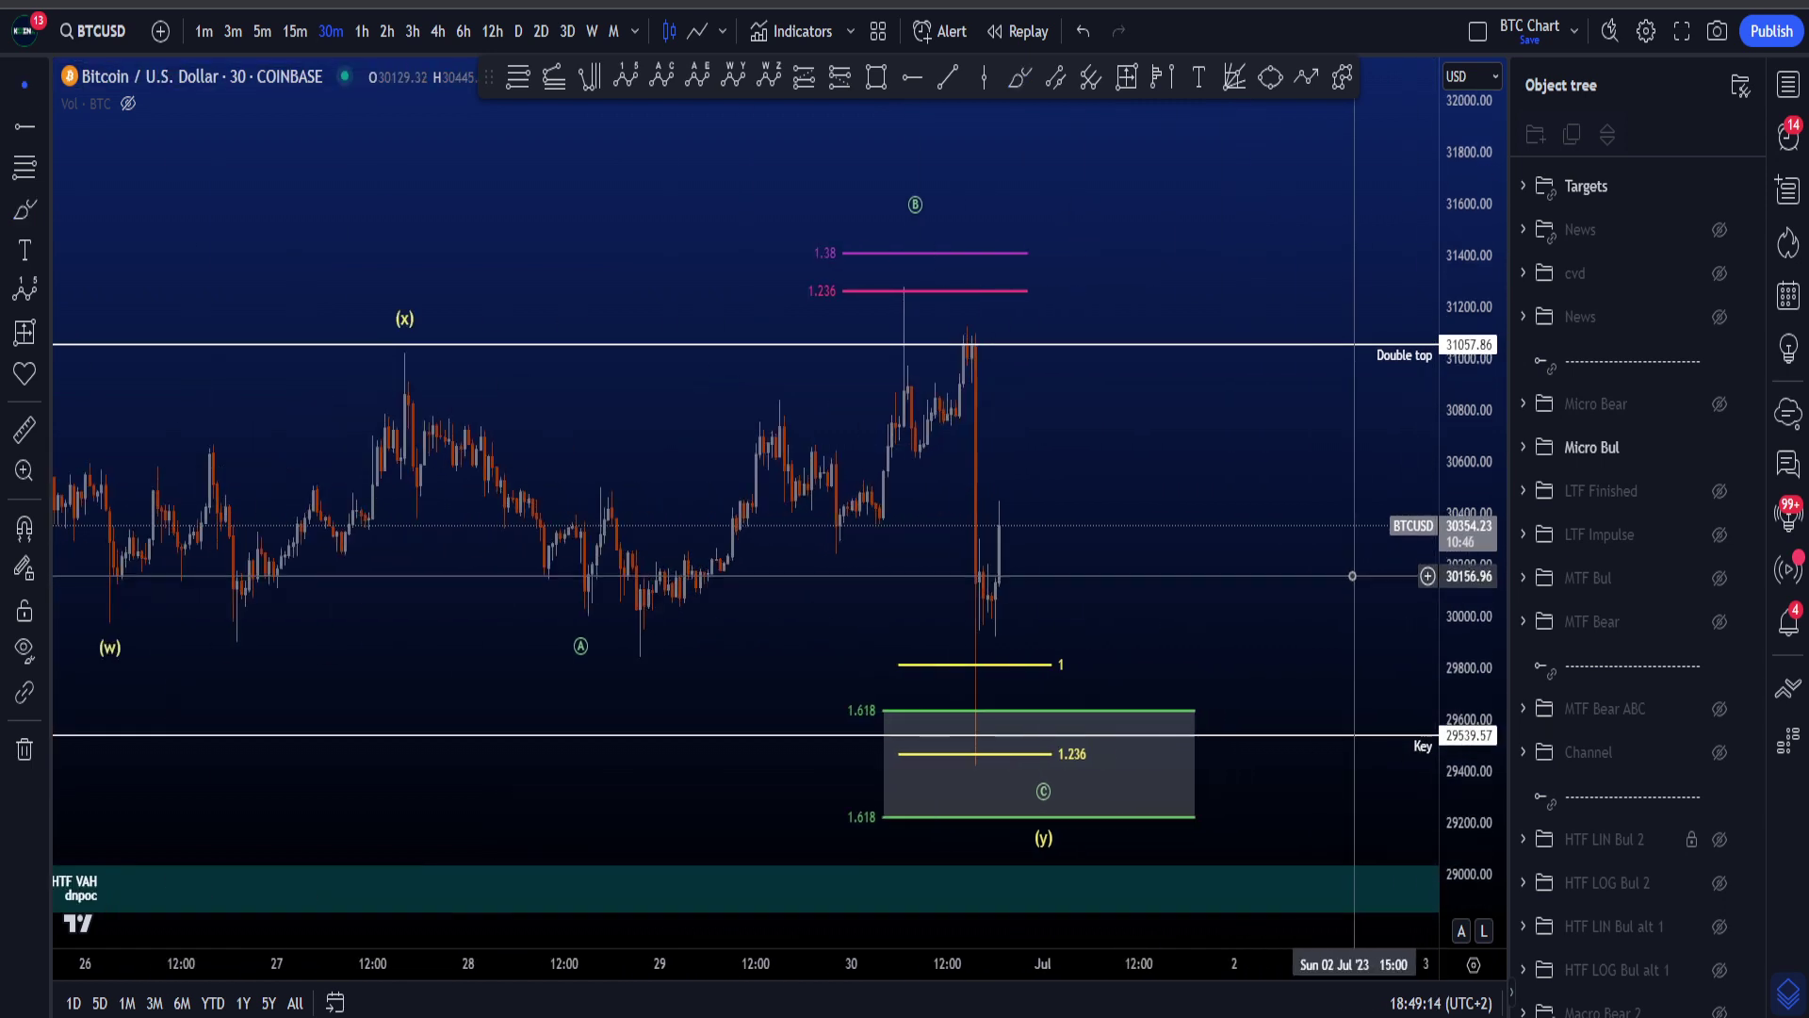
{"action": "left_click", "coordinate": [294, 32]}
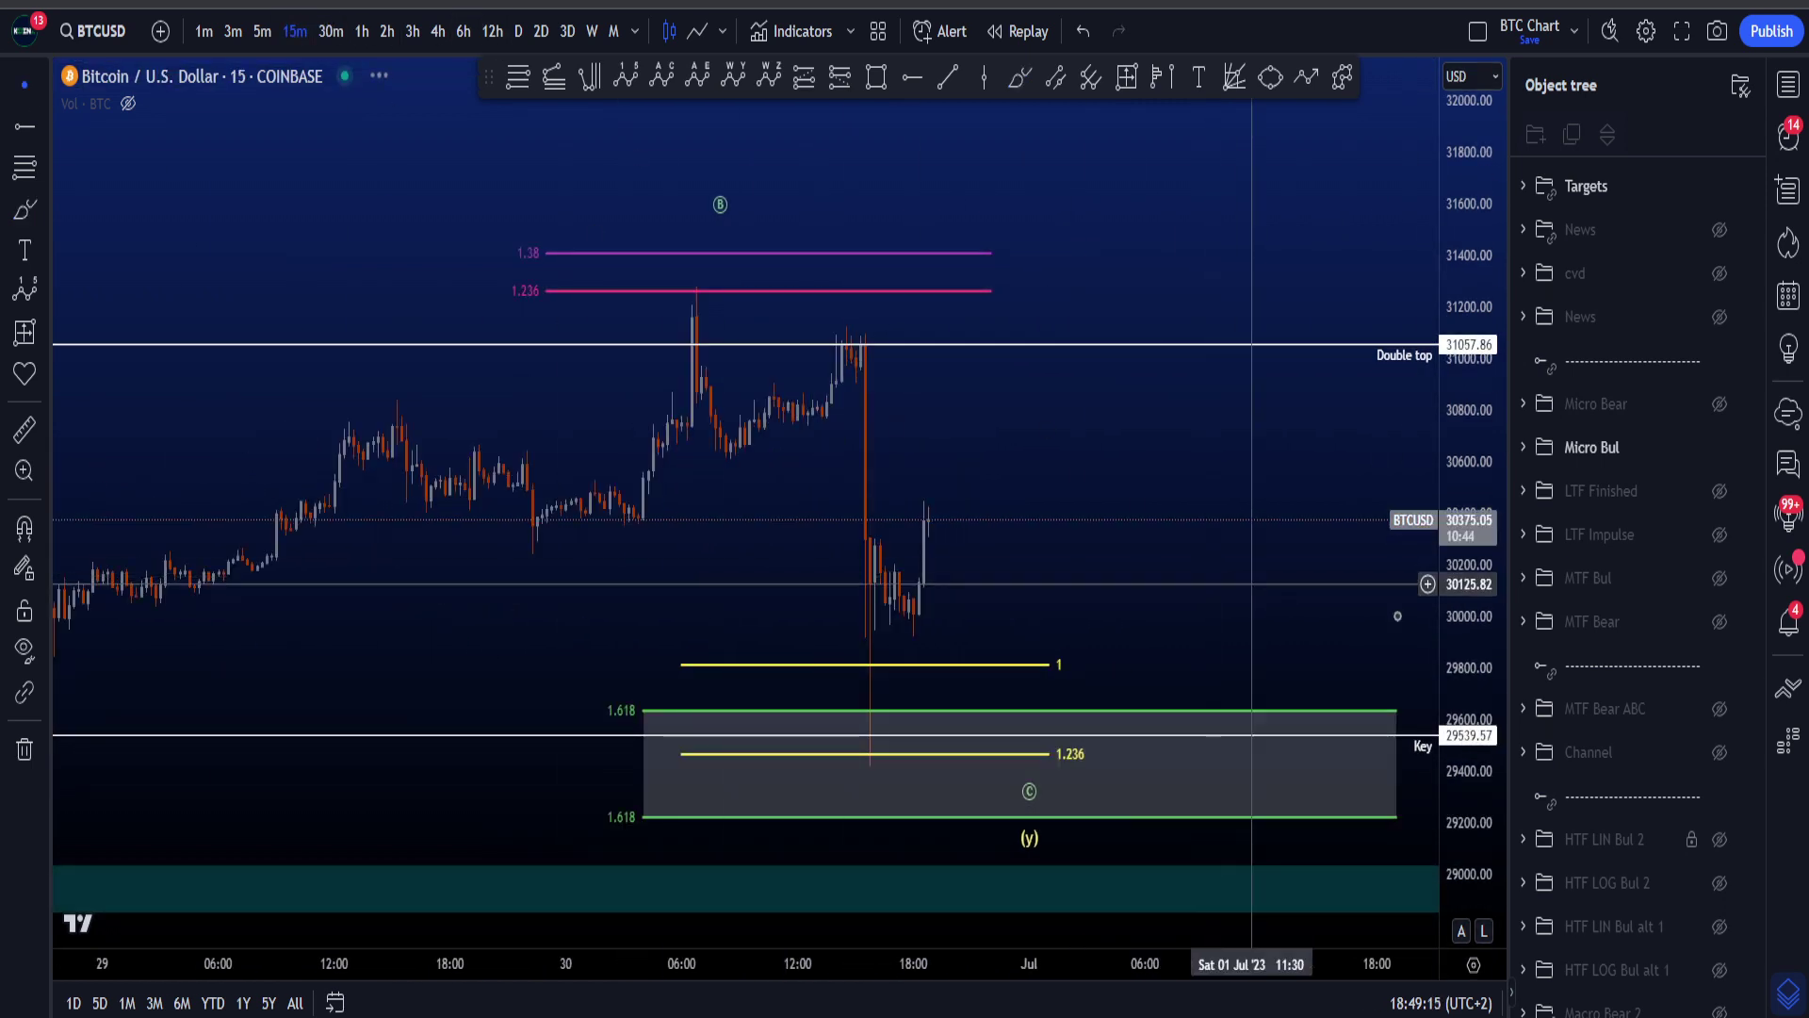
{"action": "type", "text": "5"}
{"action": "key", "text": "Return"}
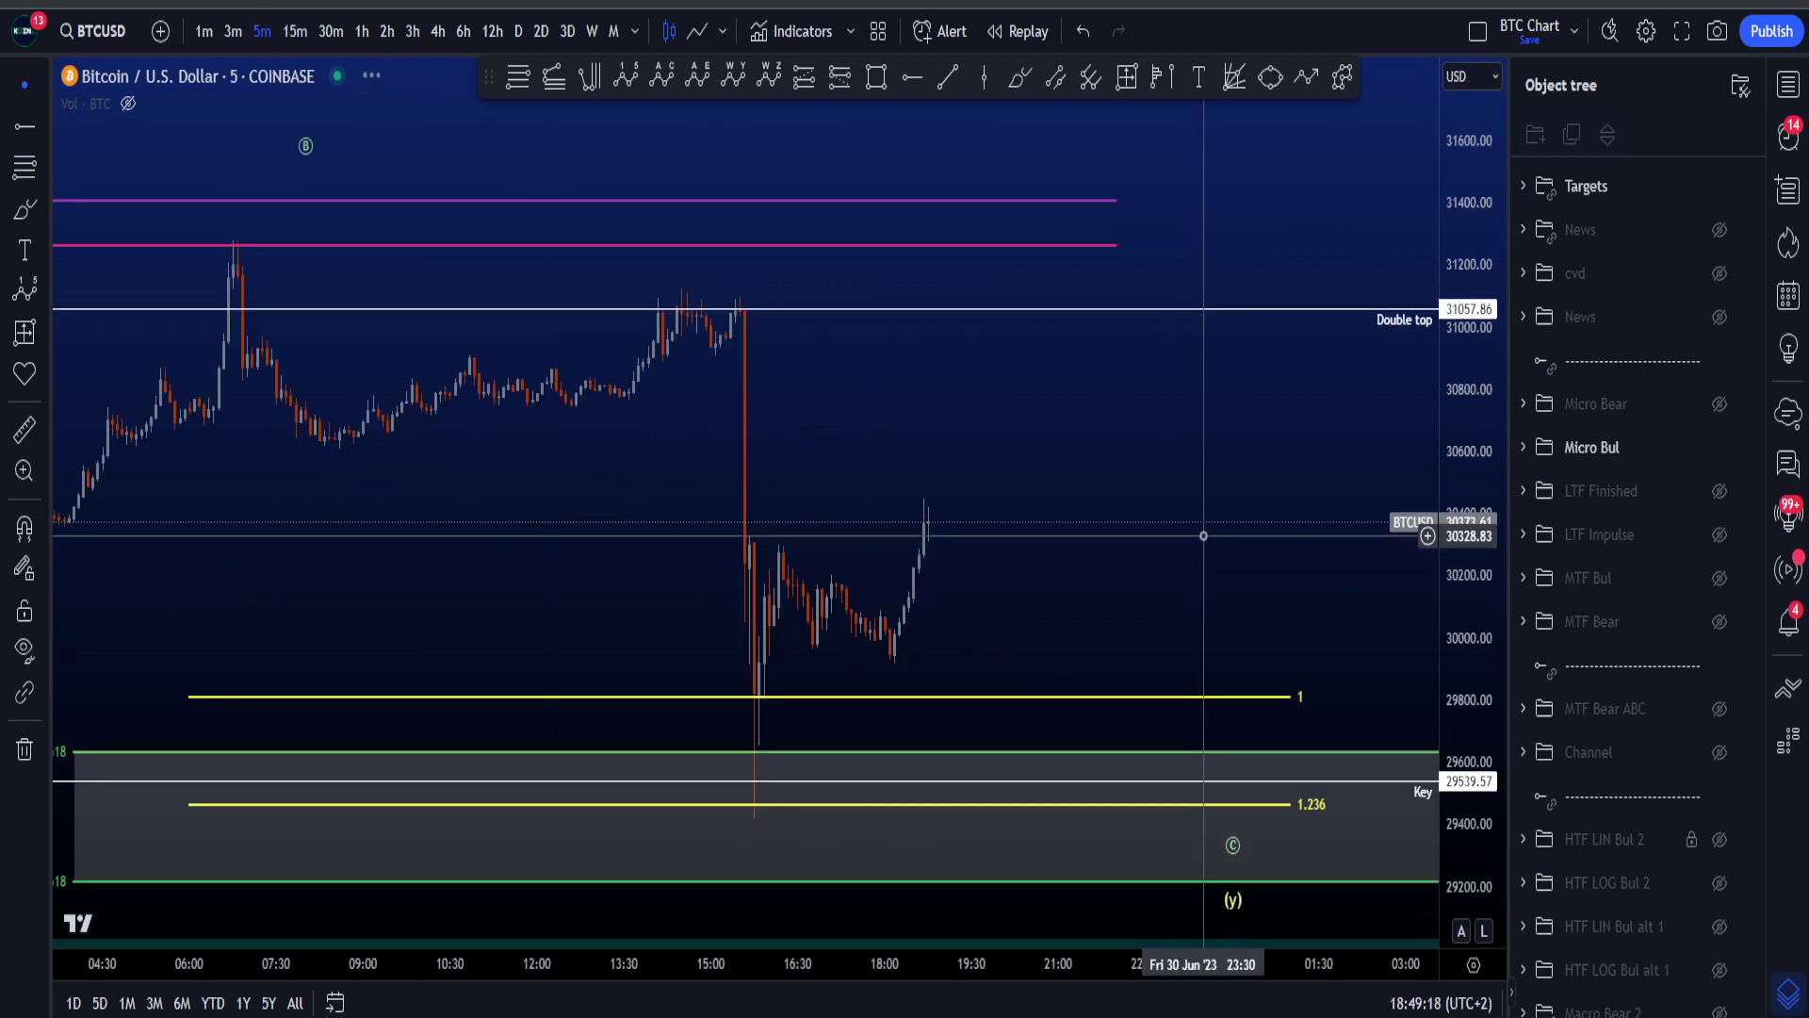
- Circle the circled C and brush the path from the circled B spike over the Double top highs into the box, removing both strokes
{"action": "scroll", "coordinate": [1192, 536], "scroll_direction": "down", "scroll_amount": 3}
{"action": "left_click", "coordinate": [1027, 85]}
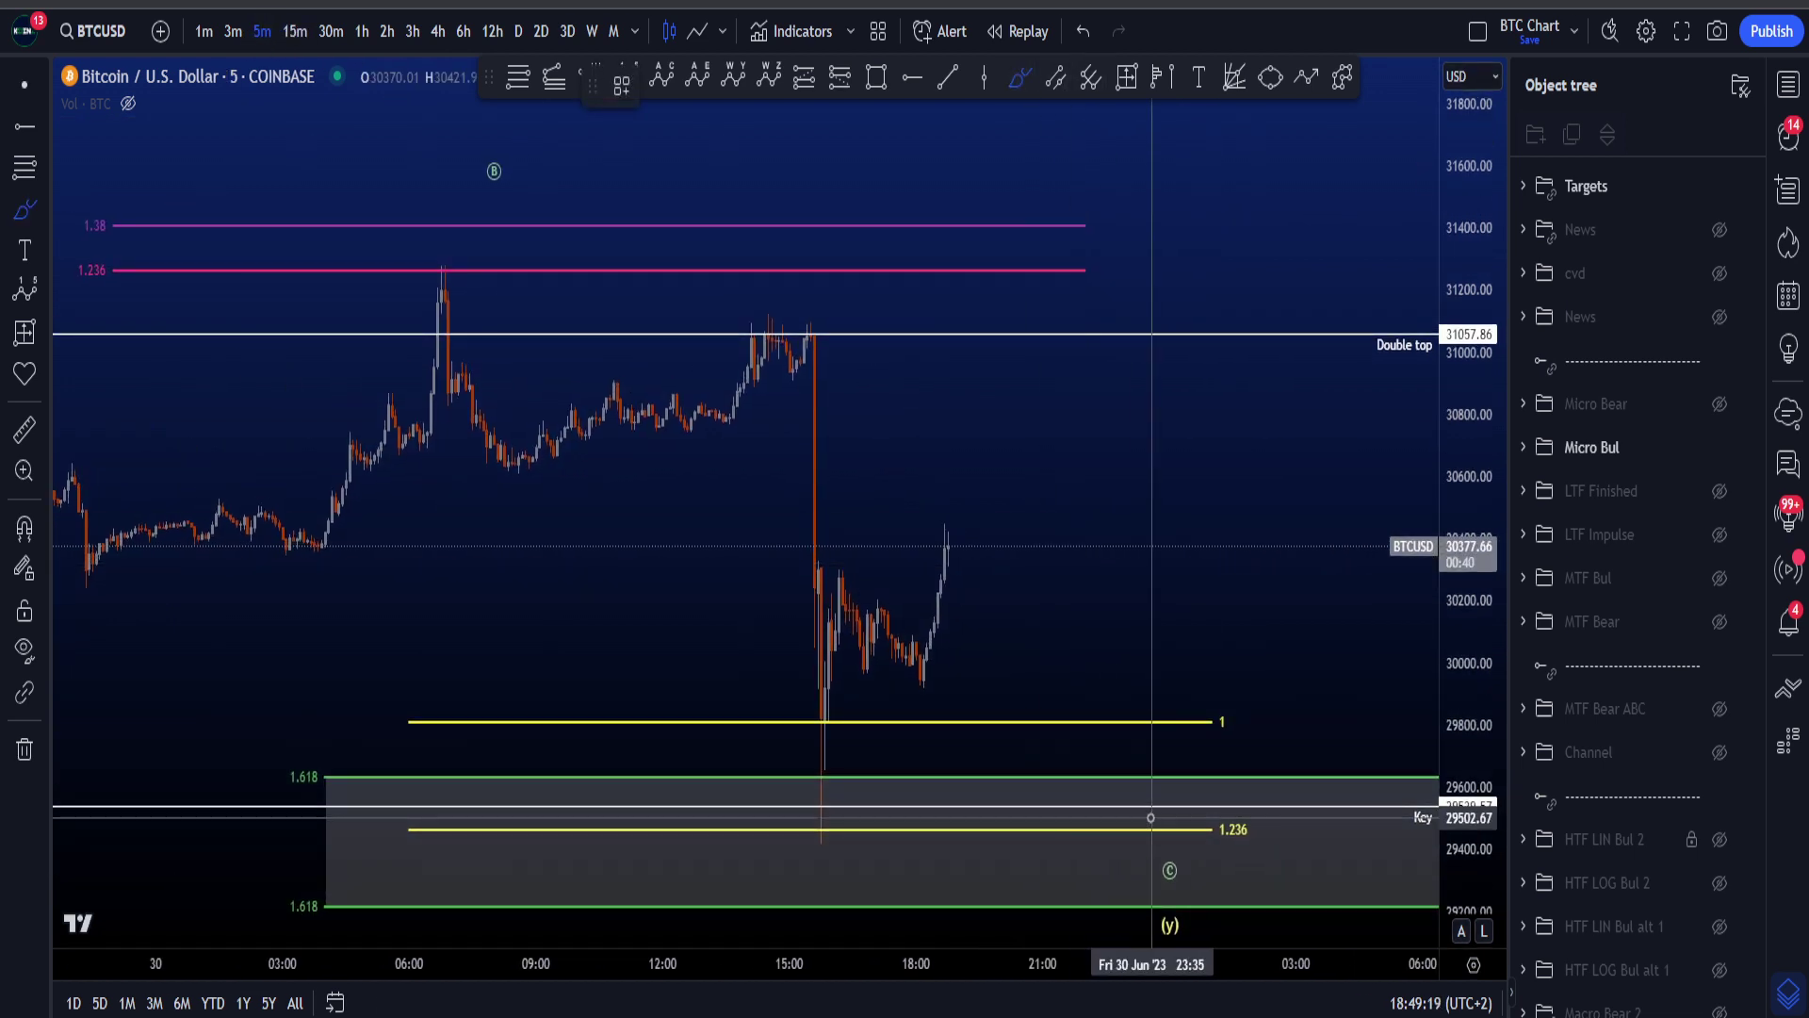
{"action": "left_click_drag", "start_coordinate": [1211, 840], "coordinate": [1229, 889]}
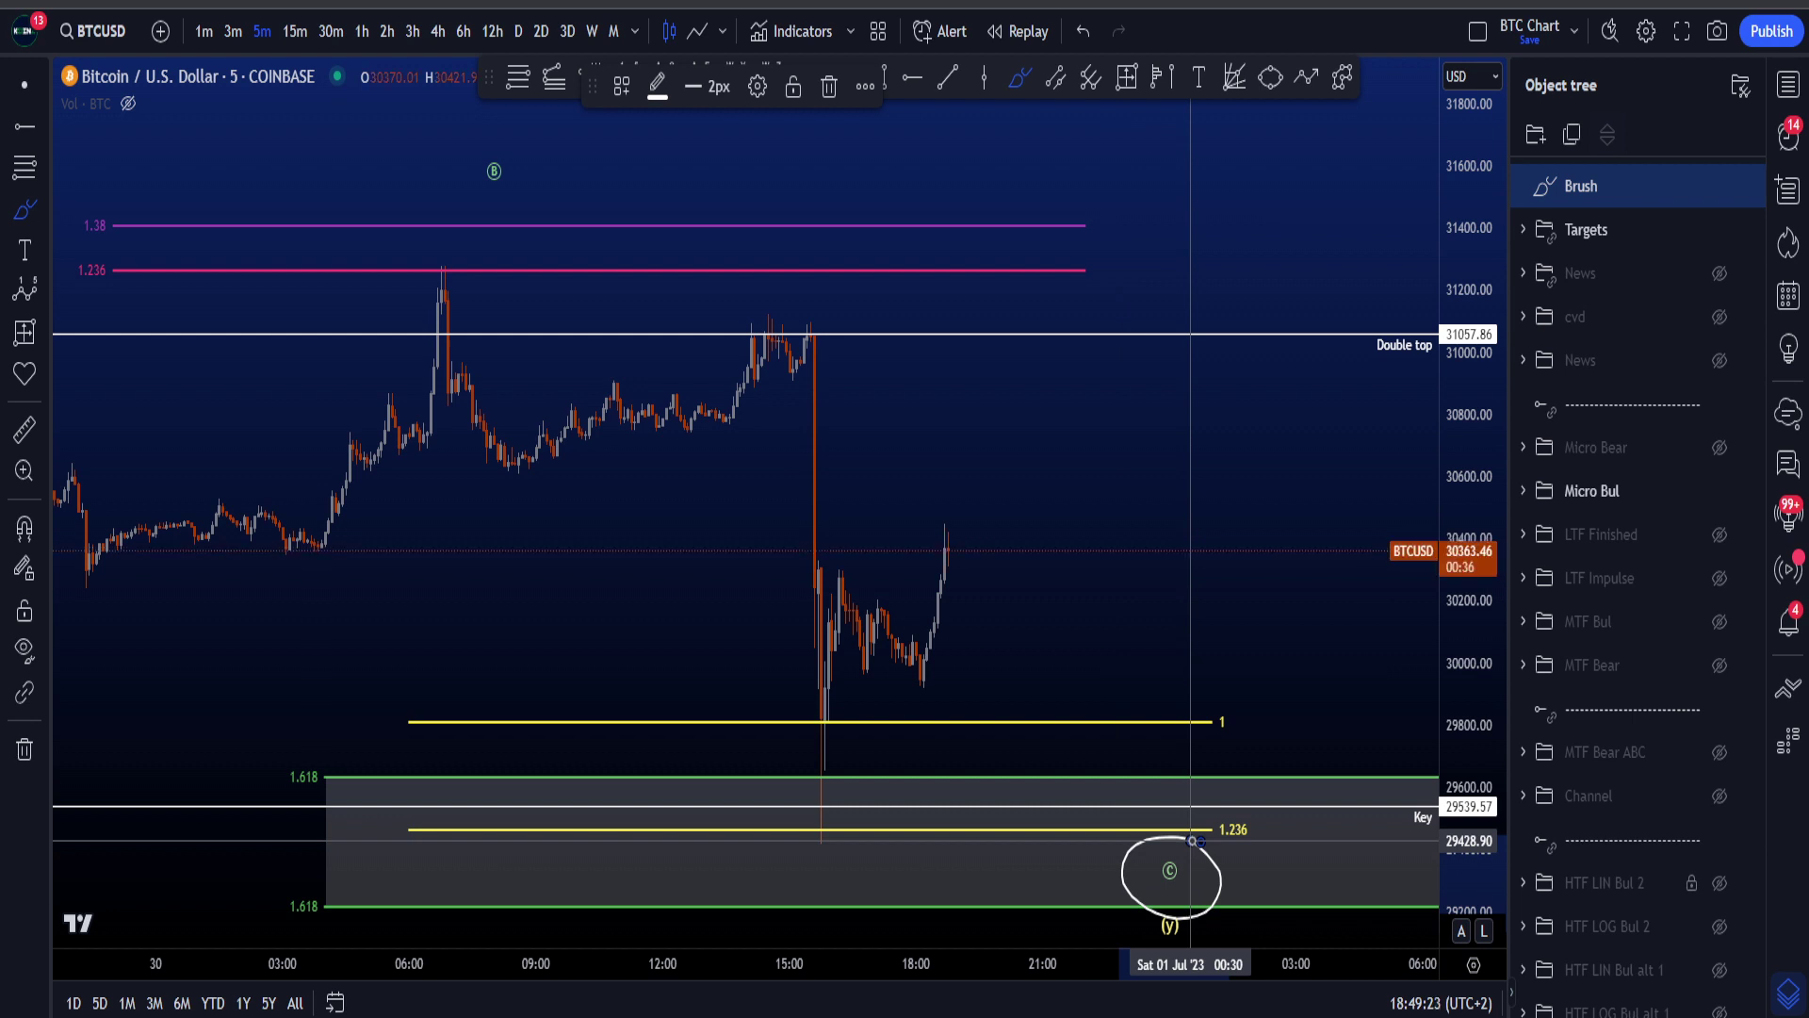
{"action": "key", "text": "ctrl+z"}
{"action": "mouse_move", "coordinate": [440, 295]}
{"action": "left_mouse_down"}
{"action": "mouse_move", "coordinate": [484, 370]}
{"action": "mouse_move", "coordinate": [788, 321]}
{"action": "mouse_move", "coordinate": [835, 798]}
{"action": "left_mouse_up"}
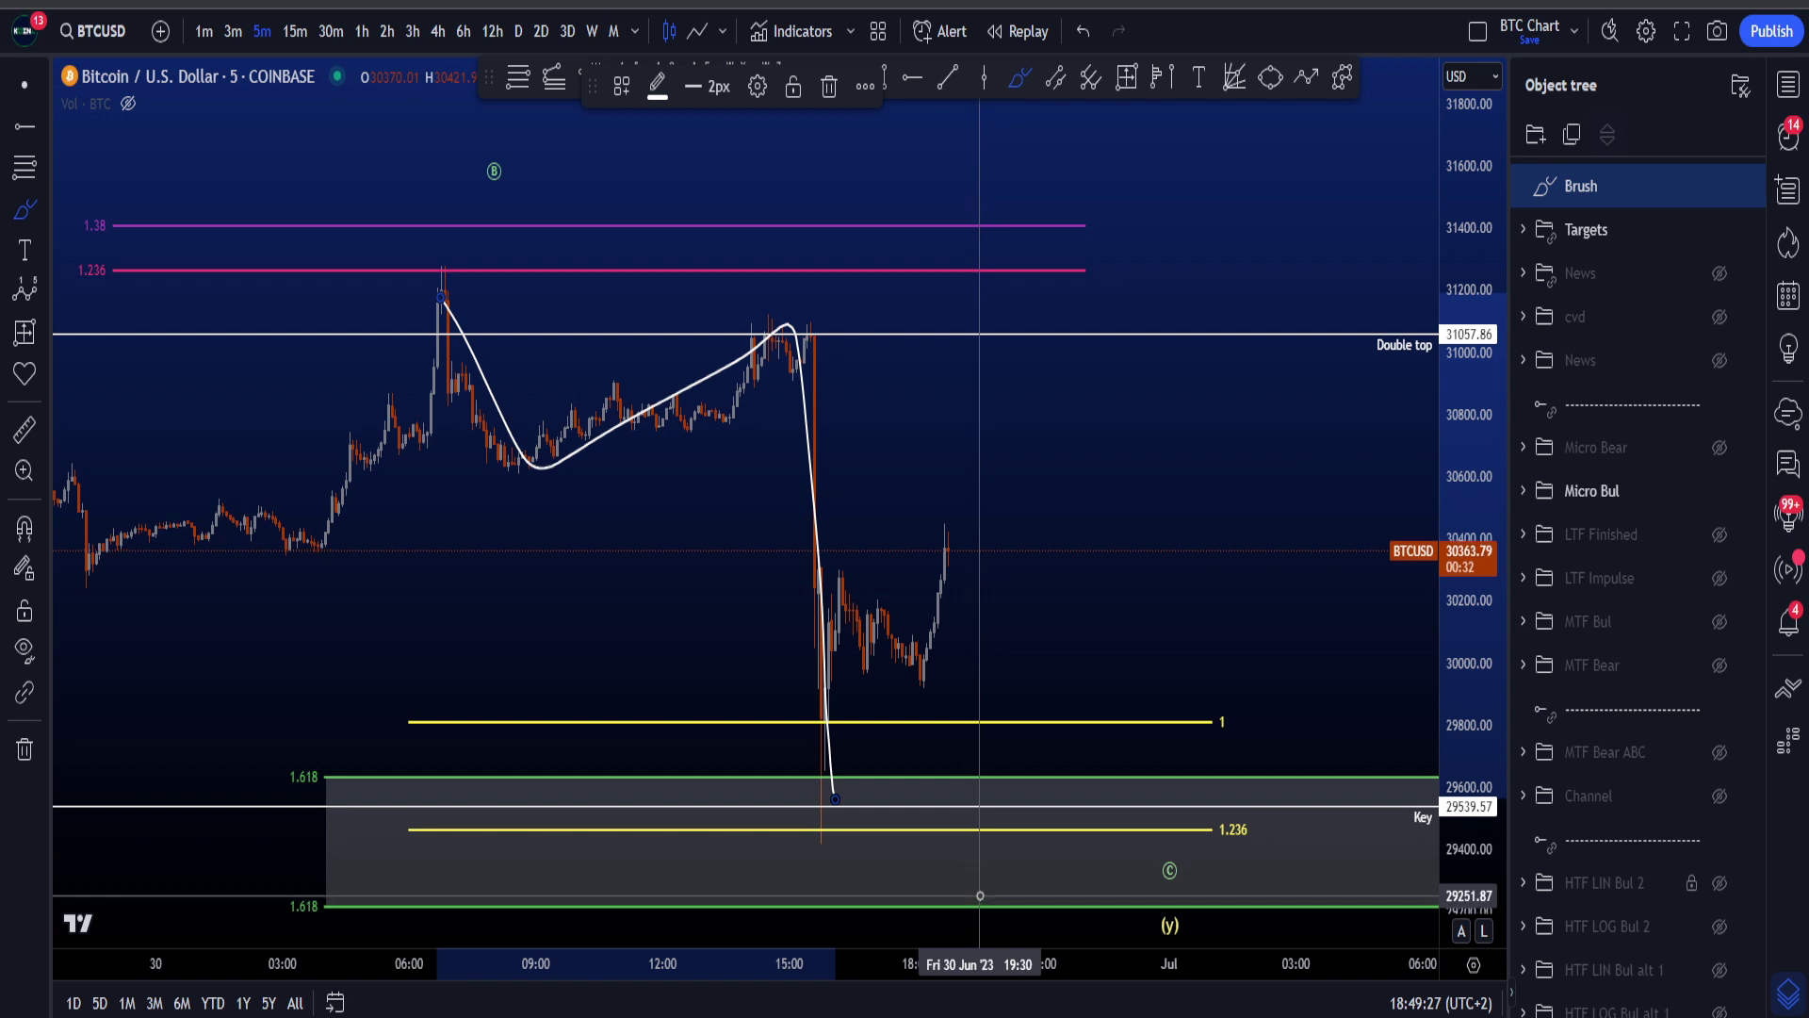
{"action": "key", "text": "Delete"}
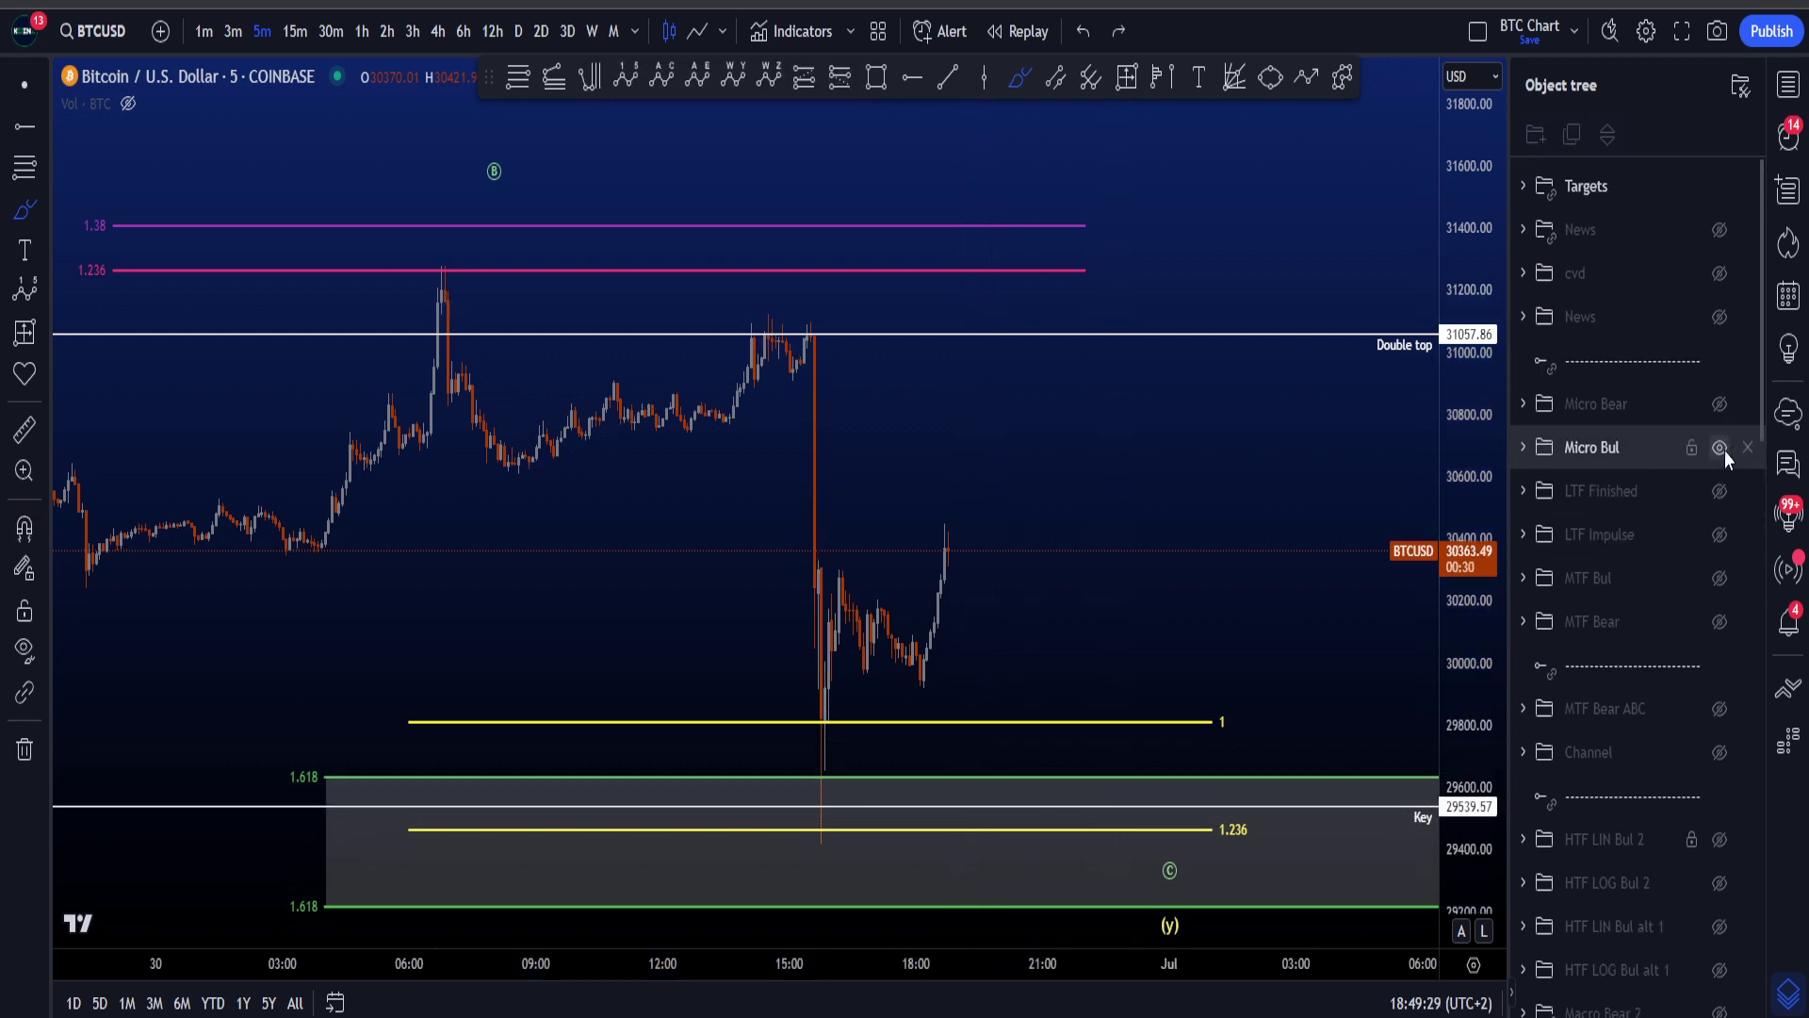
- Hide the Micro Bul group and brush temporary marks from the 30 June high past the drop and at the rebound, undoing both
{"action": "left_click", "coordinate": [1720, 448]}
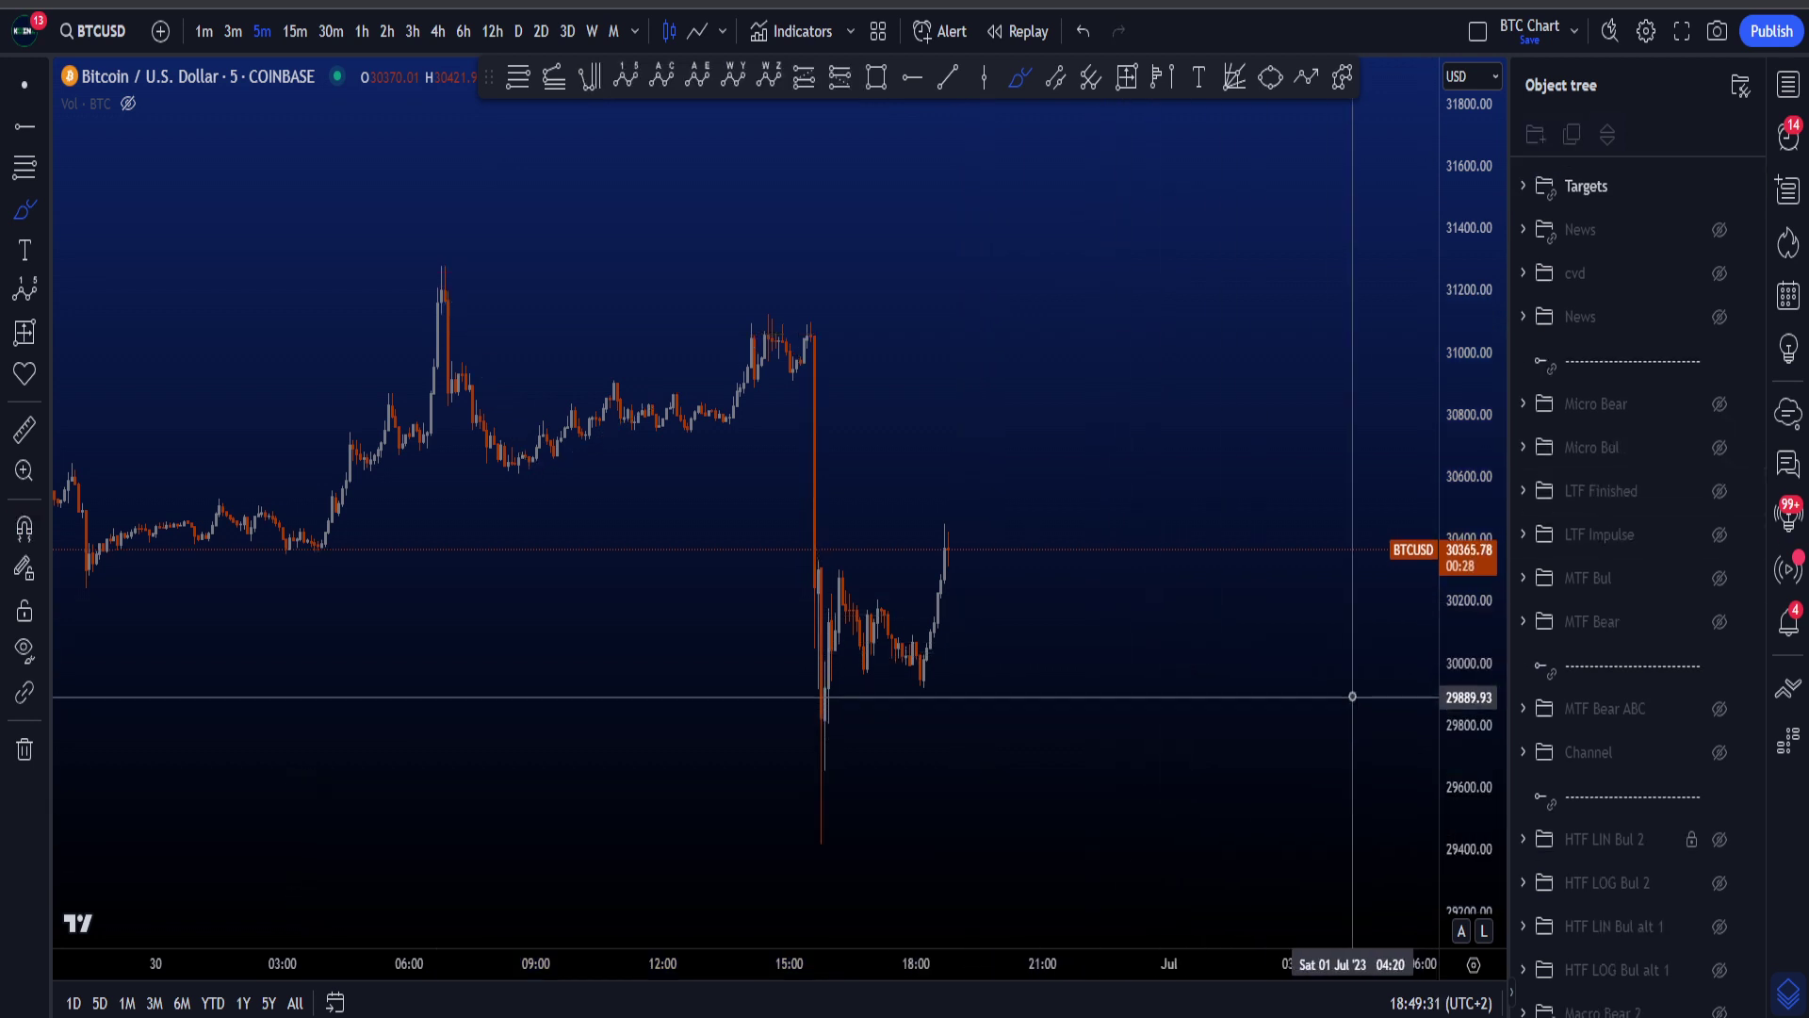
{"action": "scroll", "coordinate": [1353, 696], "scroll_direction": "down", "scroll_amount": 1}
{"action": "scroll", "coordinate": [1001, 627], "scroll_direction": "up", "scroll_amount": 2}
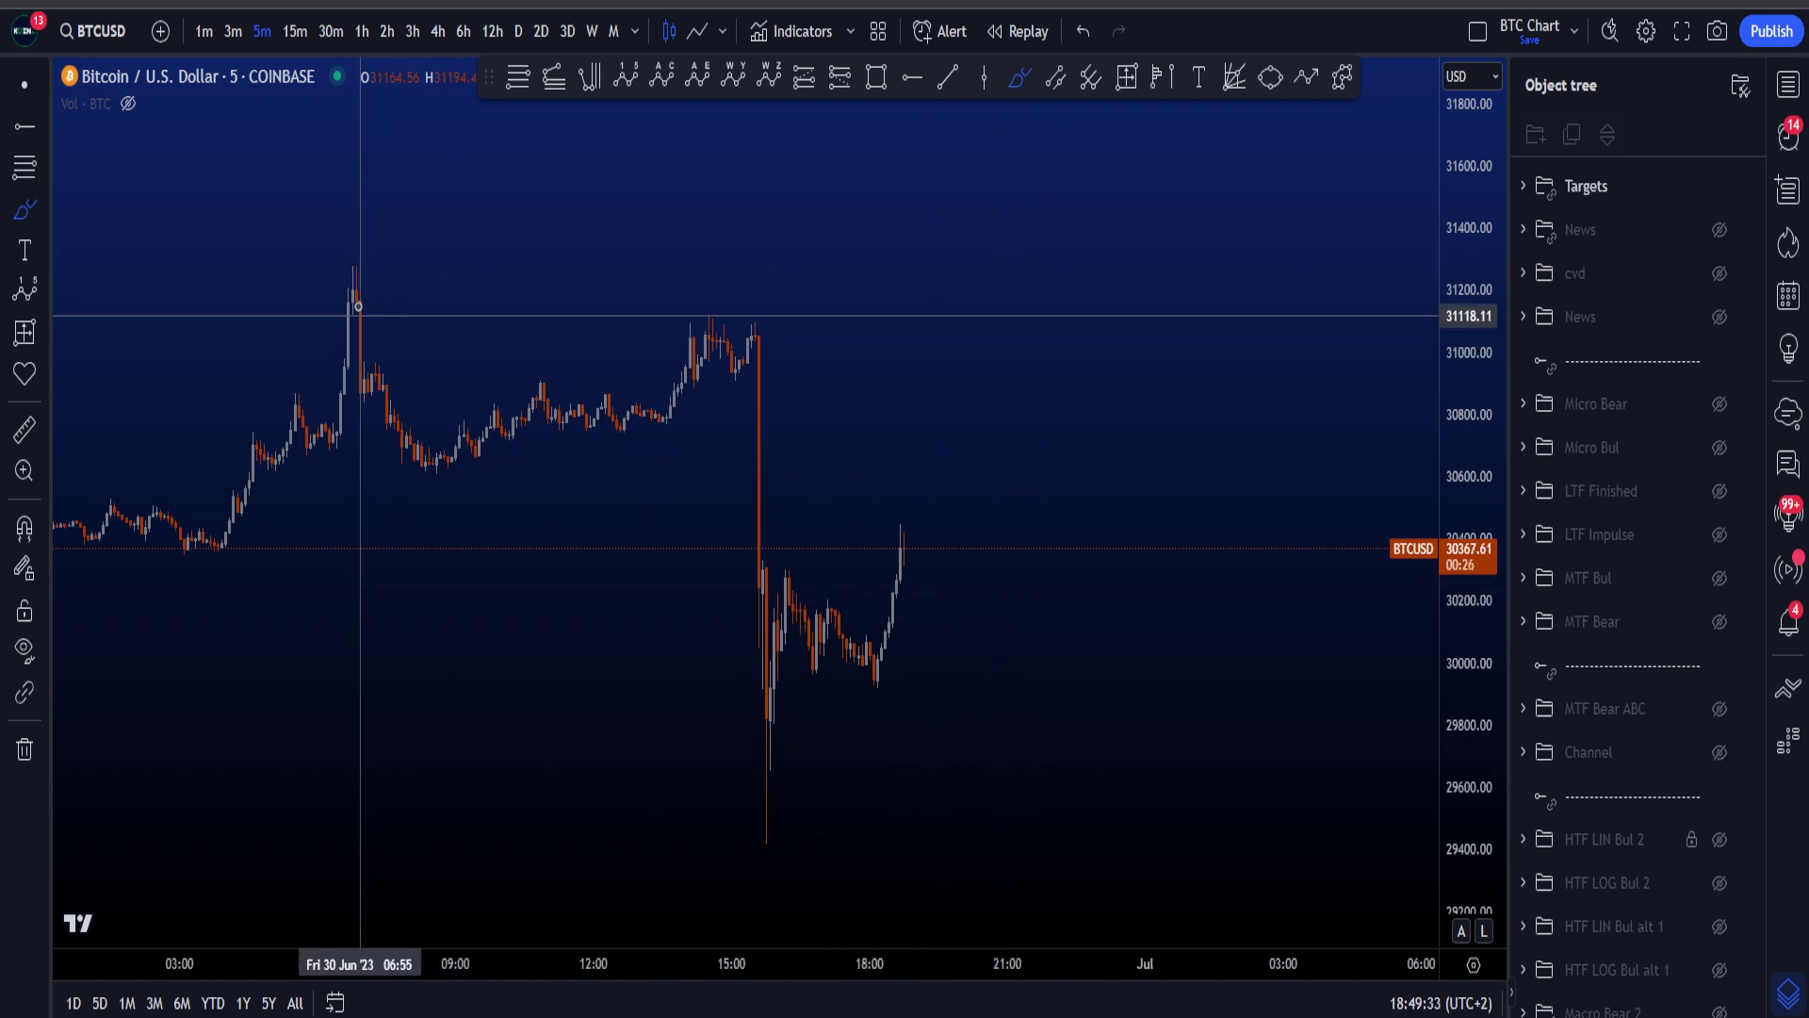
{"action": "mouse_move", "coordinate": [349, 275]}
{"action": "left_mouse_down"}
{"action": "mouse_move", "coordinate": [392, 375]}
{"action": "mouse_move", "coordinate": [712, 318]}
{"action": "mouse_move", "coordinate": [768, 718]}
{"action": "mouse_move", "coordinate": [896, 598]}
{"action": "mouse_move", "coordinate": [979, 860]}
{"action": "left_mouse_up"}
{"action": "key", "text": "ctrl+z"}
{"action": "mouse_move", "coordinate": [965, 557]}
{"action": "left_mouse_down"}
{"action": "mouse_move", "coordinate": [682, 534]}
{"action": "mouse_move", "coordinate": [925, 488]}
{"action": "left_mouse_up"}
{"action": "key", "text": "ctrl+z"}
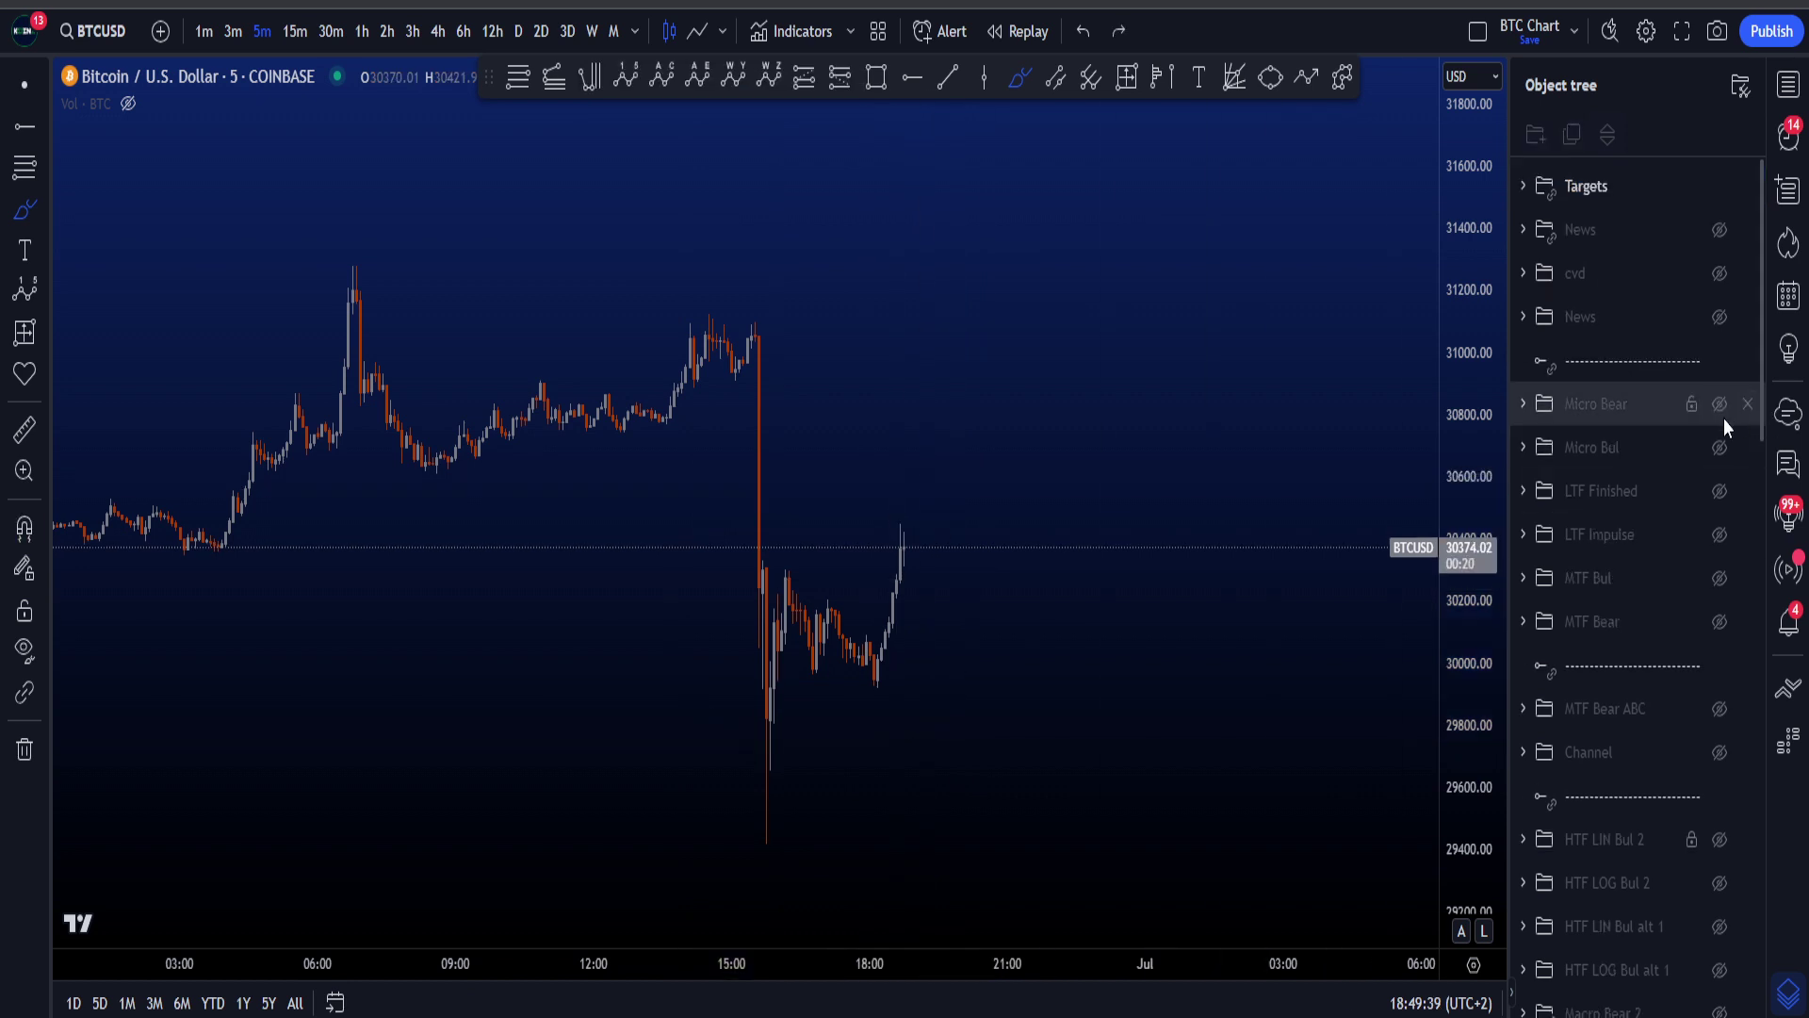
- Show the Micro Bear group and brush a mark at the (2) high, undoing it
{"action": "left_click", "coordinate": [1721, 406]}
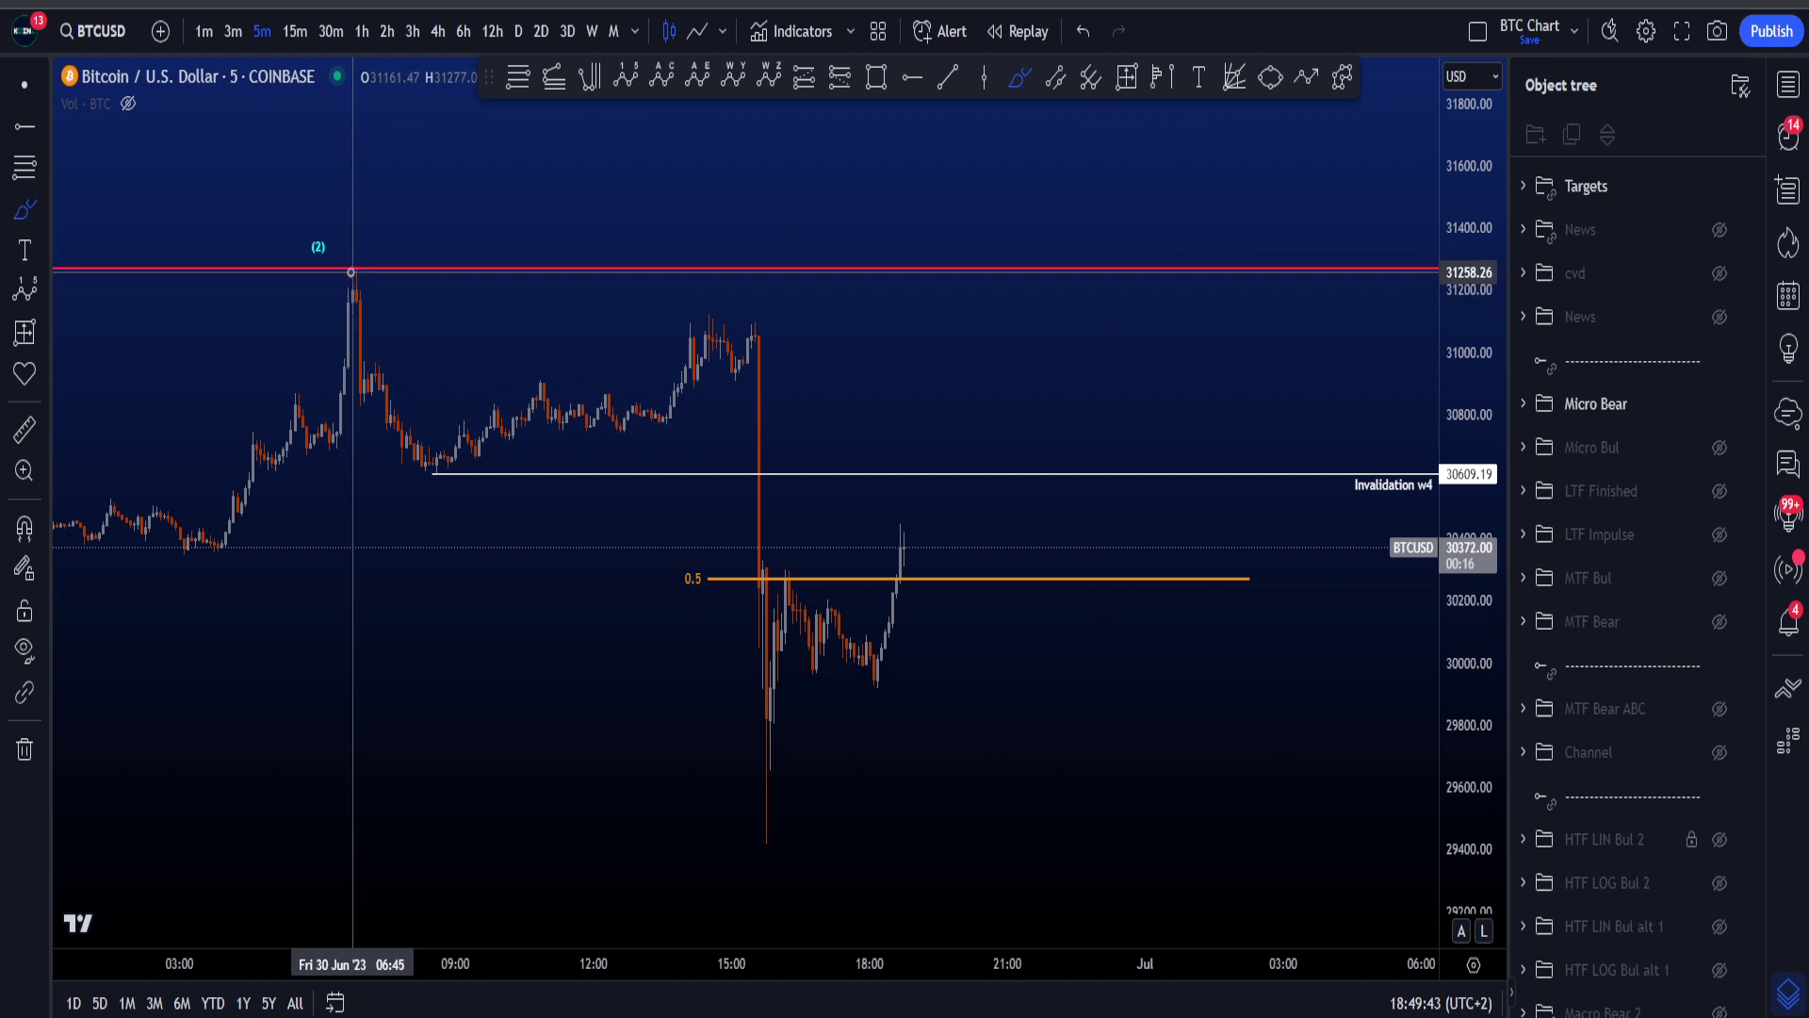
{"action": "left_click_drag", "start_coordinate": [339, 227], "coordinate": [359, 344]}
{"action": "key", "text": "ctrl+z"}
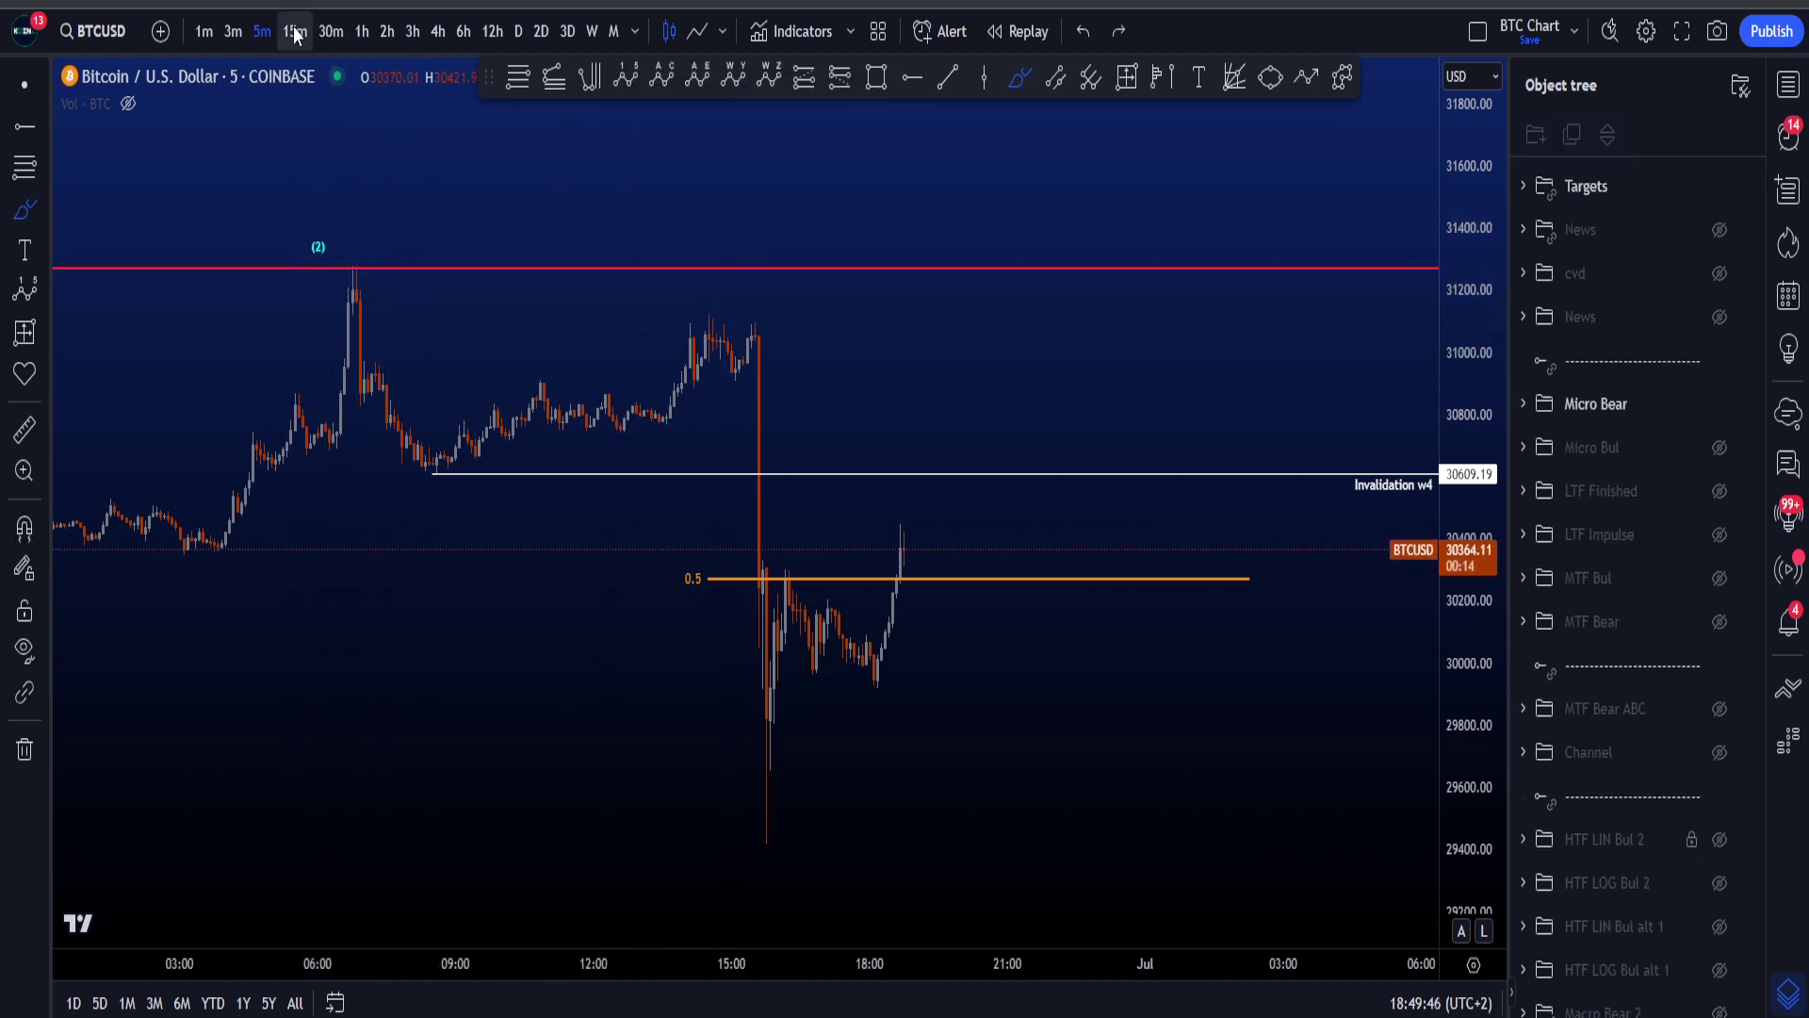
- Set the chart to 15 minutes and brush the path through (1) and (2) plus a hook below the drop, undoing both strokes
{"action": "left_click", "coordinate": [295, 31]}
{"action": "scroll", "coordinate": [1192, 627], "scroll_direction": "down", "scroll_amount": 5}
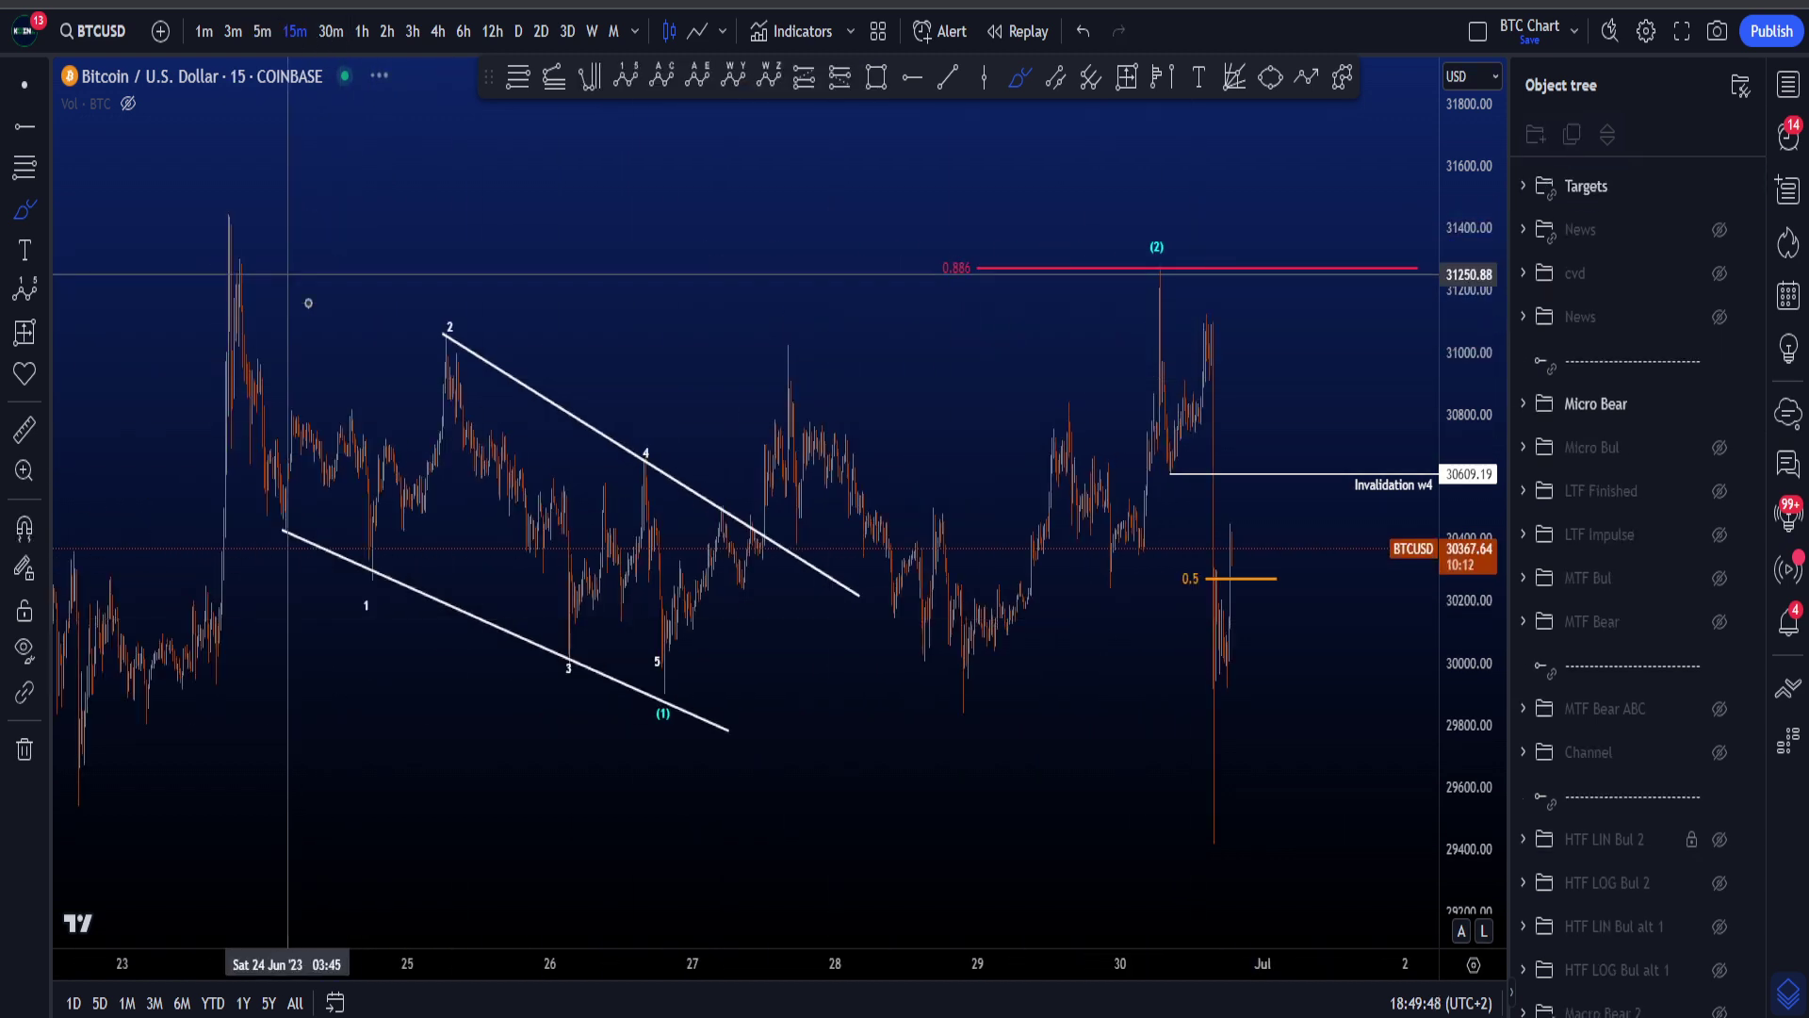
{"action": "mouse_move", "coordinate": [296, 286]}
{"action": "left_mouse_down"}
{"action": "mouse_move", "coordinate": [937, 514]}
{"action": "mouse_move", "coordinate": [1171, 306]}
{"action": "mouse_move", "coordinate": [1277, 745]}
{"action": "left_mouse_up"}
{"action": "left_click_drag", "start_coordinate": [1203, 749], "coordinate": [1316, 570]}
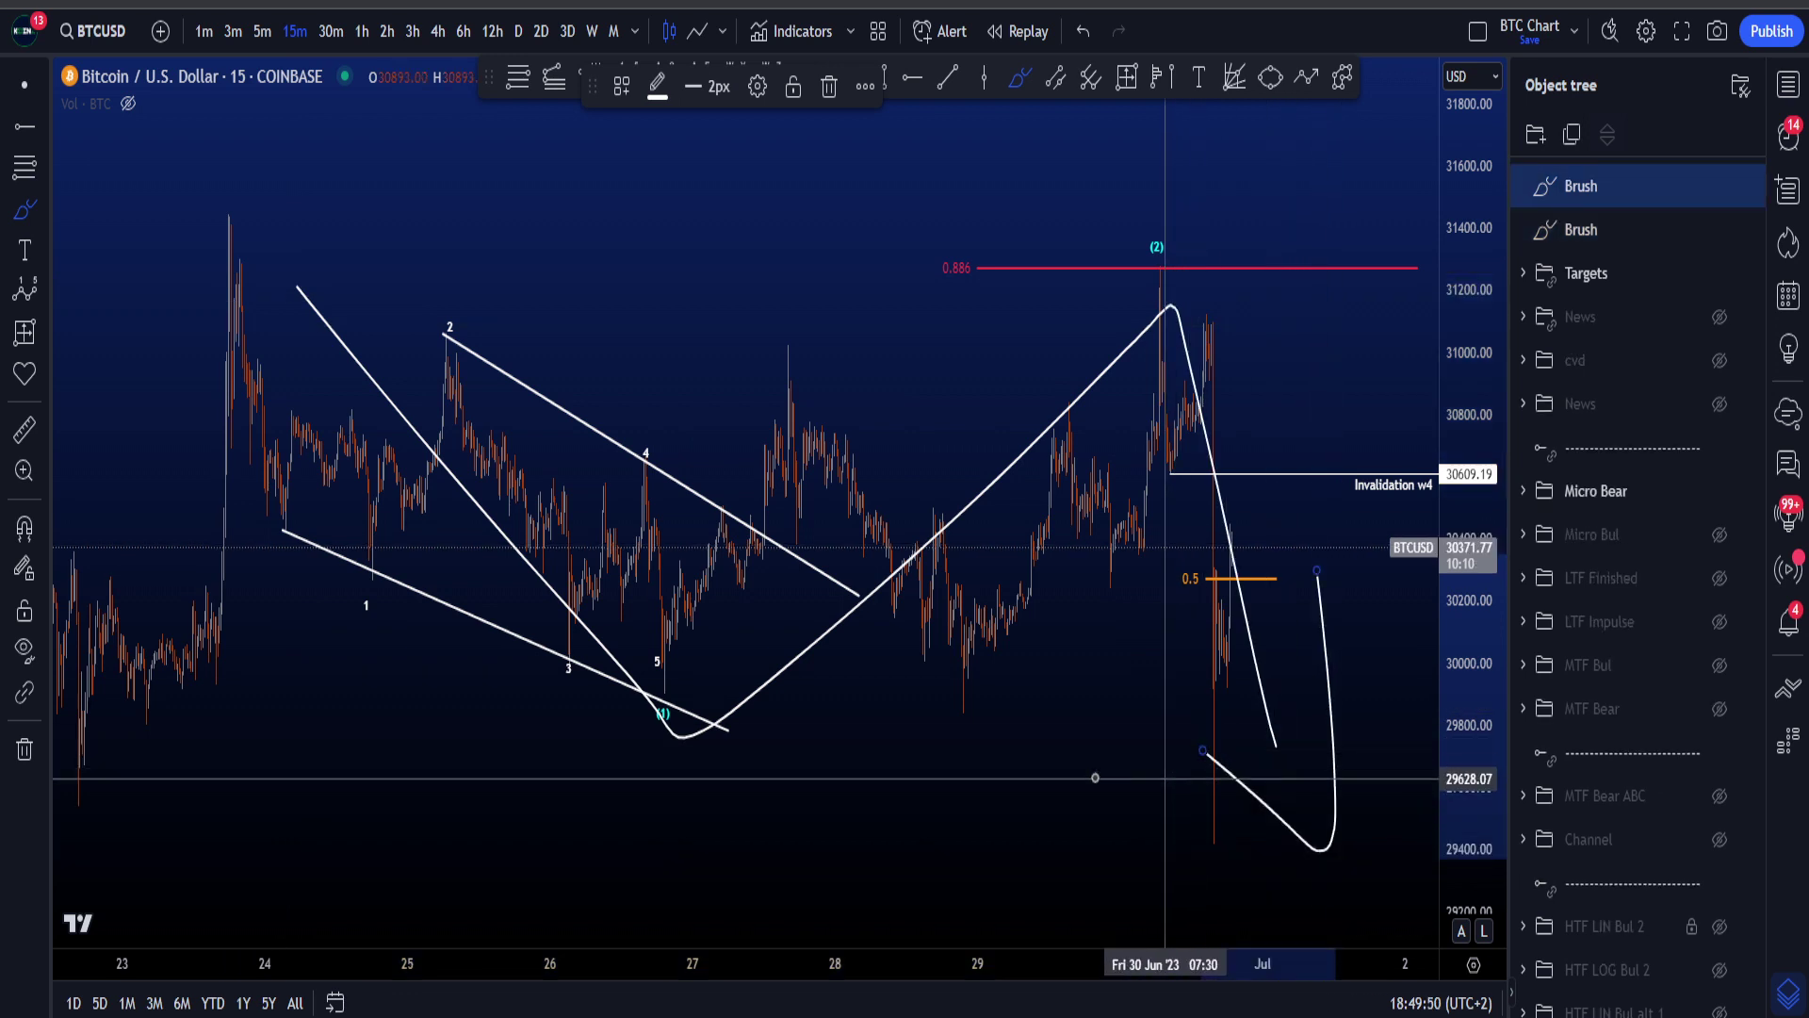
{"action": "key", "text": "ctrl+z"}
{"action": "key", "text": "ctrl+z"}
- Circle the converging 1–5 structure ending at (1) and brush a mark around the recent drop, removing both strokes
{"action": "mouse_move", "coordinate": [506, 744]}
{"action": "left_mouse_down"}
{"action": "mouse_move", "coordinate": [831, 551]}
{"action": "mouse_move", "coordinate": [664, 756]}
{"action": "left_mouse_up"}
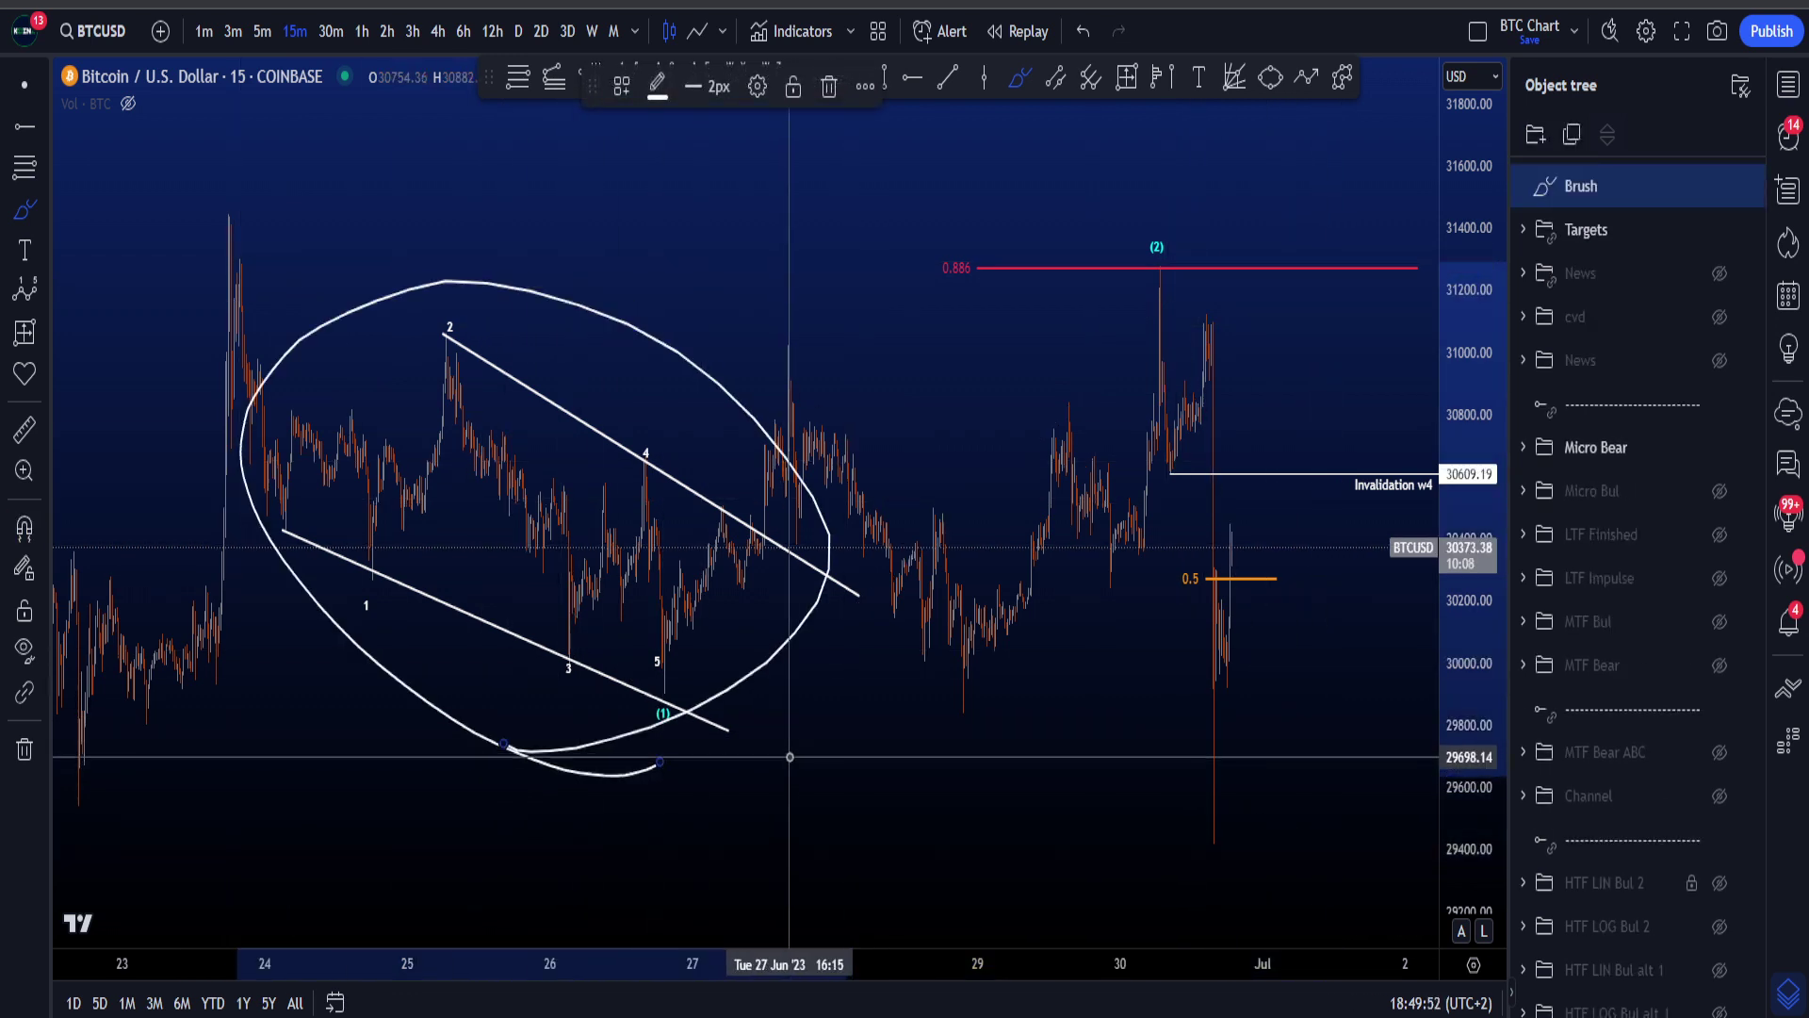
{"action": "key", "text": "ctrl+z"}
{"action": "scroll", "coordinate": [891, 664], "scroll_direction": "up", "scroll_amount": 5}
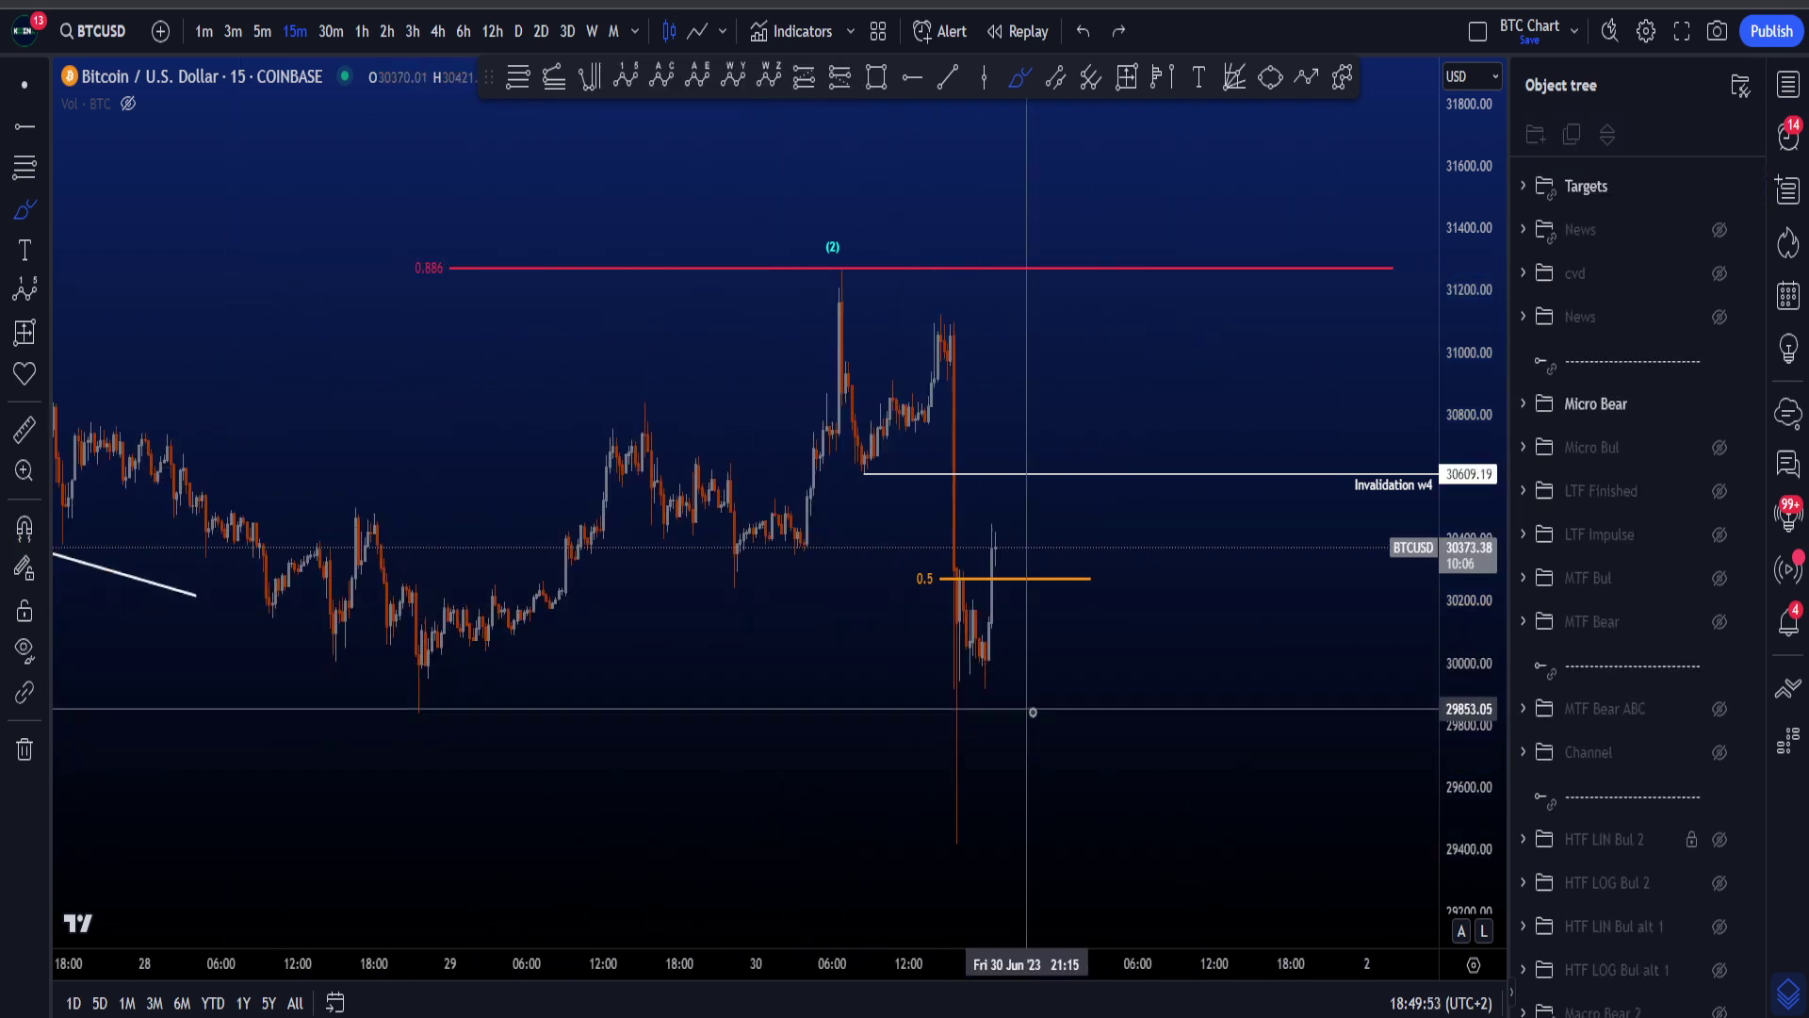
{"action": "left_click_drag", "start_coordinate": [1016, 708], "coordinate": [928, 242]}
{"action": "key", "text": "Delete"}
{"action": "scroll", "coordinate": [1126, 630], "scroll_direction": "up", "scroll_amount": 4}
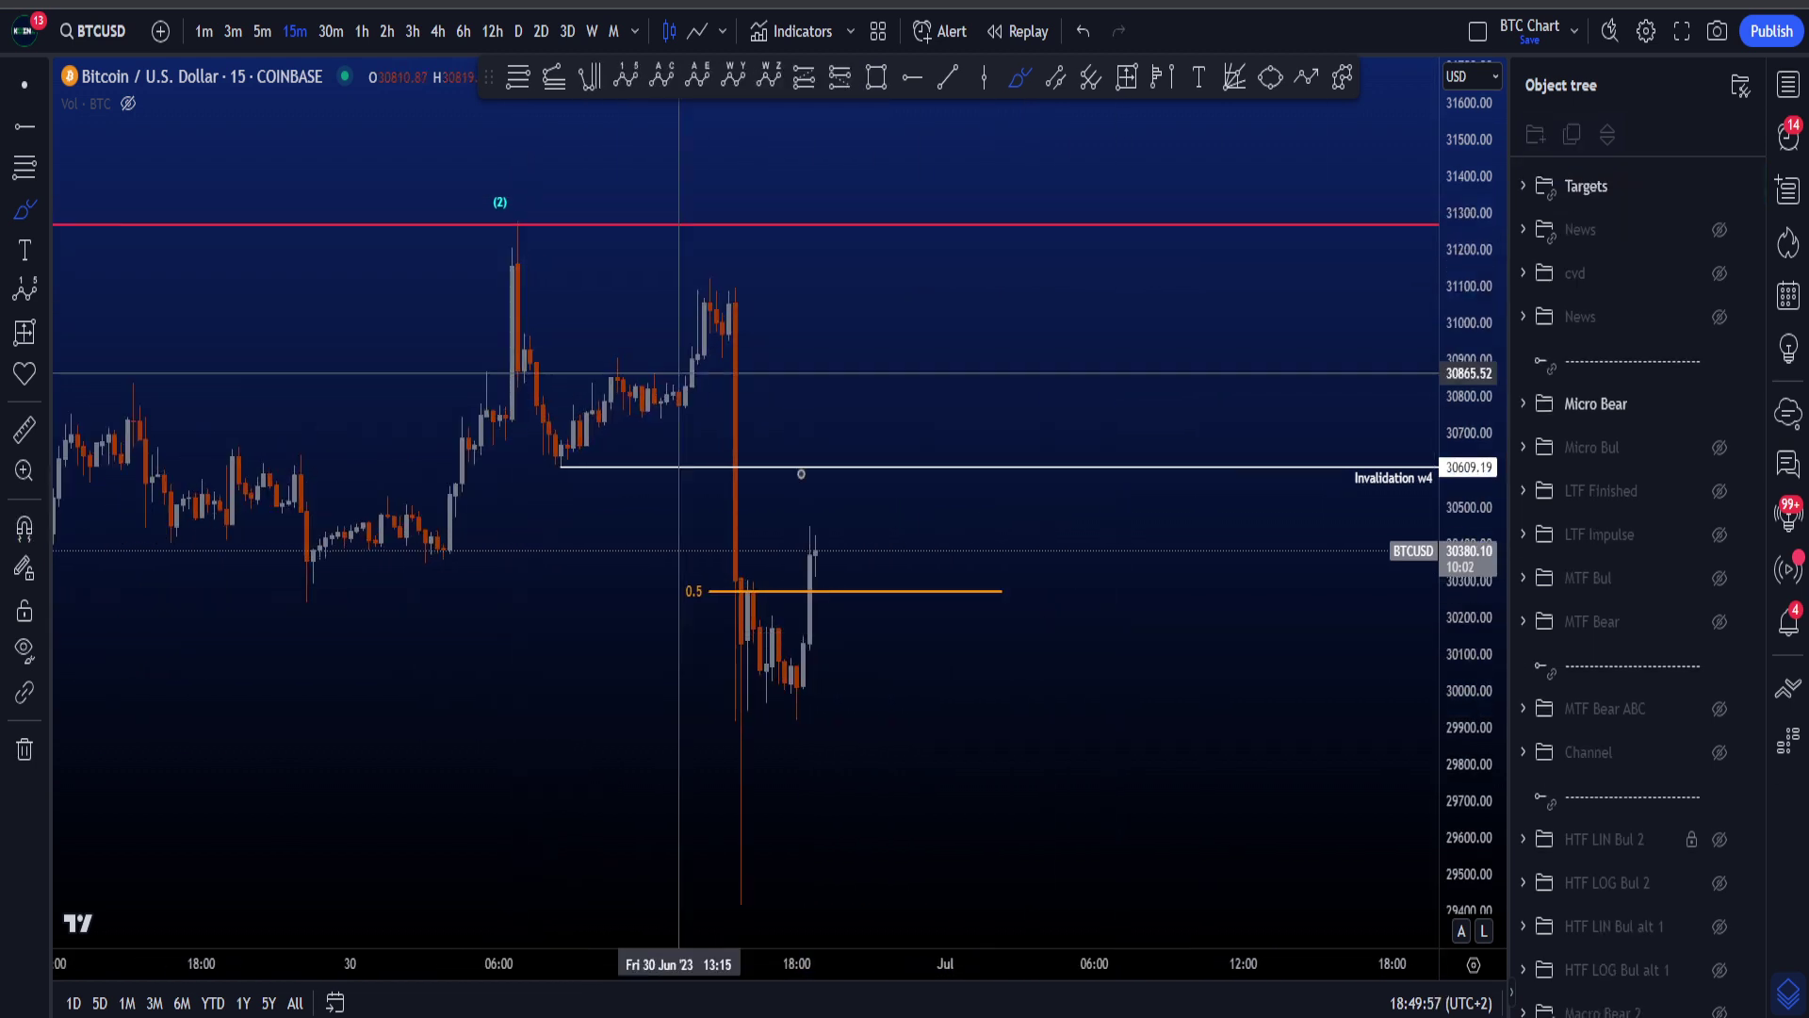
- Brush temporary marks around the (3) target and along the decline from the (2) high, removing both strokes
{"action": "mouse_move", "coordinate": [1071, 781]}
{"action": "left_mouse_down"}
{"action": "mouse_move", "coordinate": [1107, 804]}
{"action": "mouse_move", "coordinate": [1084, 780]}
{"action": "left_mouse_up"}
{"action": "key", "text": "Delete"}
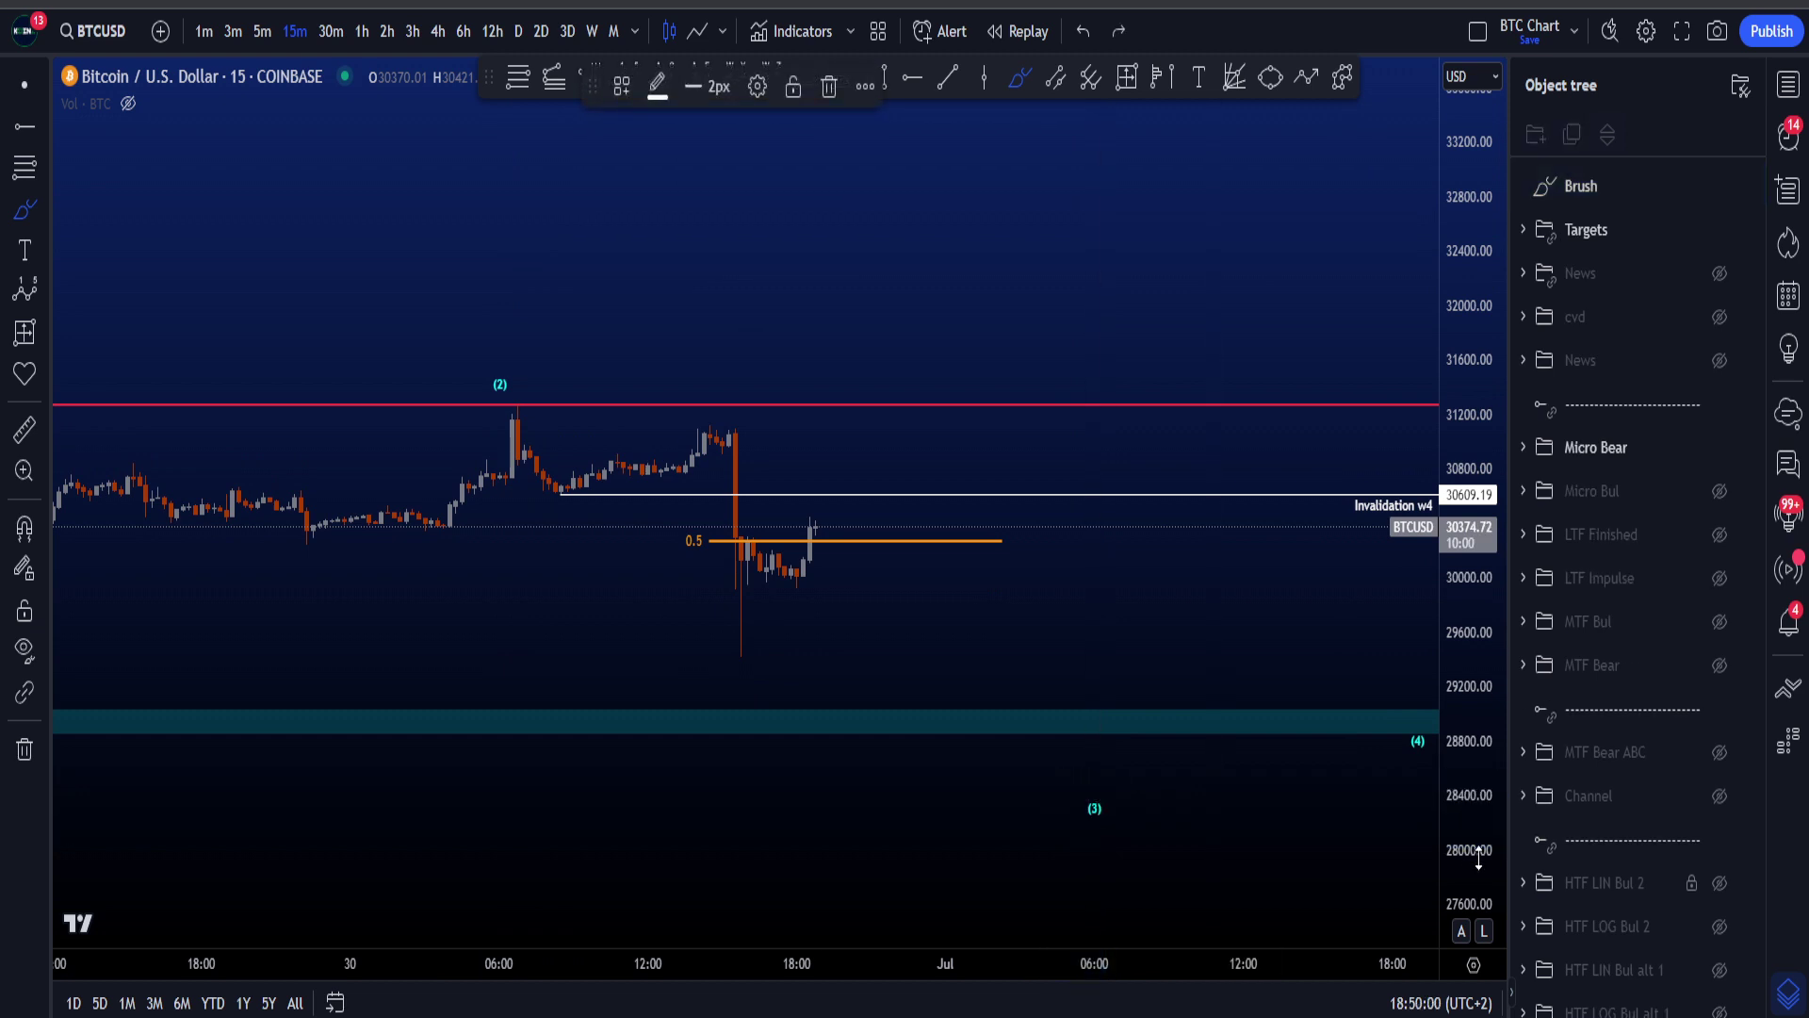
{"action": "left_click_drag", "start_coordinate": [1475, 864], "coordinate": [1475, 531]}
{"action": "mouse_move", "coordinate": [500, 281]}
{"action": "left_mouse_down"}
{"action": "mouse_move", "coordinate": [583, 466]}
{"action": "mouse_move", "coordinate": [716, 358]}
{"action": "mouse_move", "coordinate": [819, 839]}
{"action": "mouse_move", "coordinate": [782, 822]}
{"action": "left_mouse_up"}
{"action": "key", "text": "ctrl+z"}
{"action": "key", "text": "ctrl+z"}
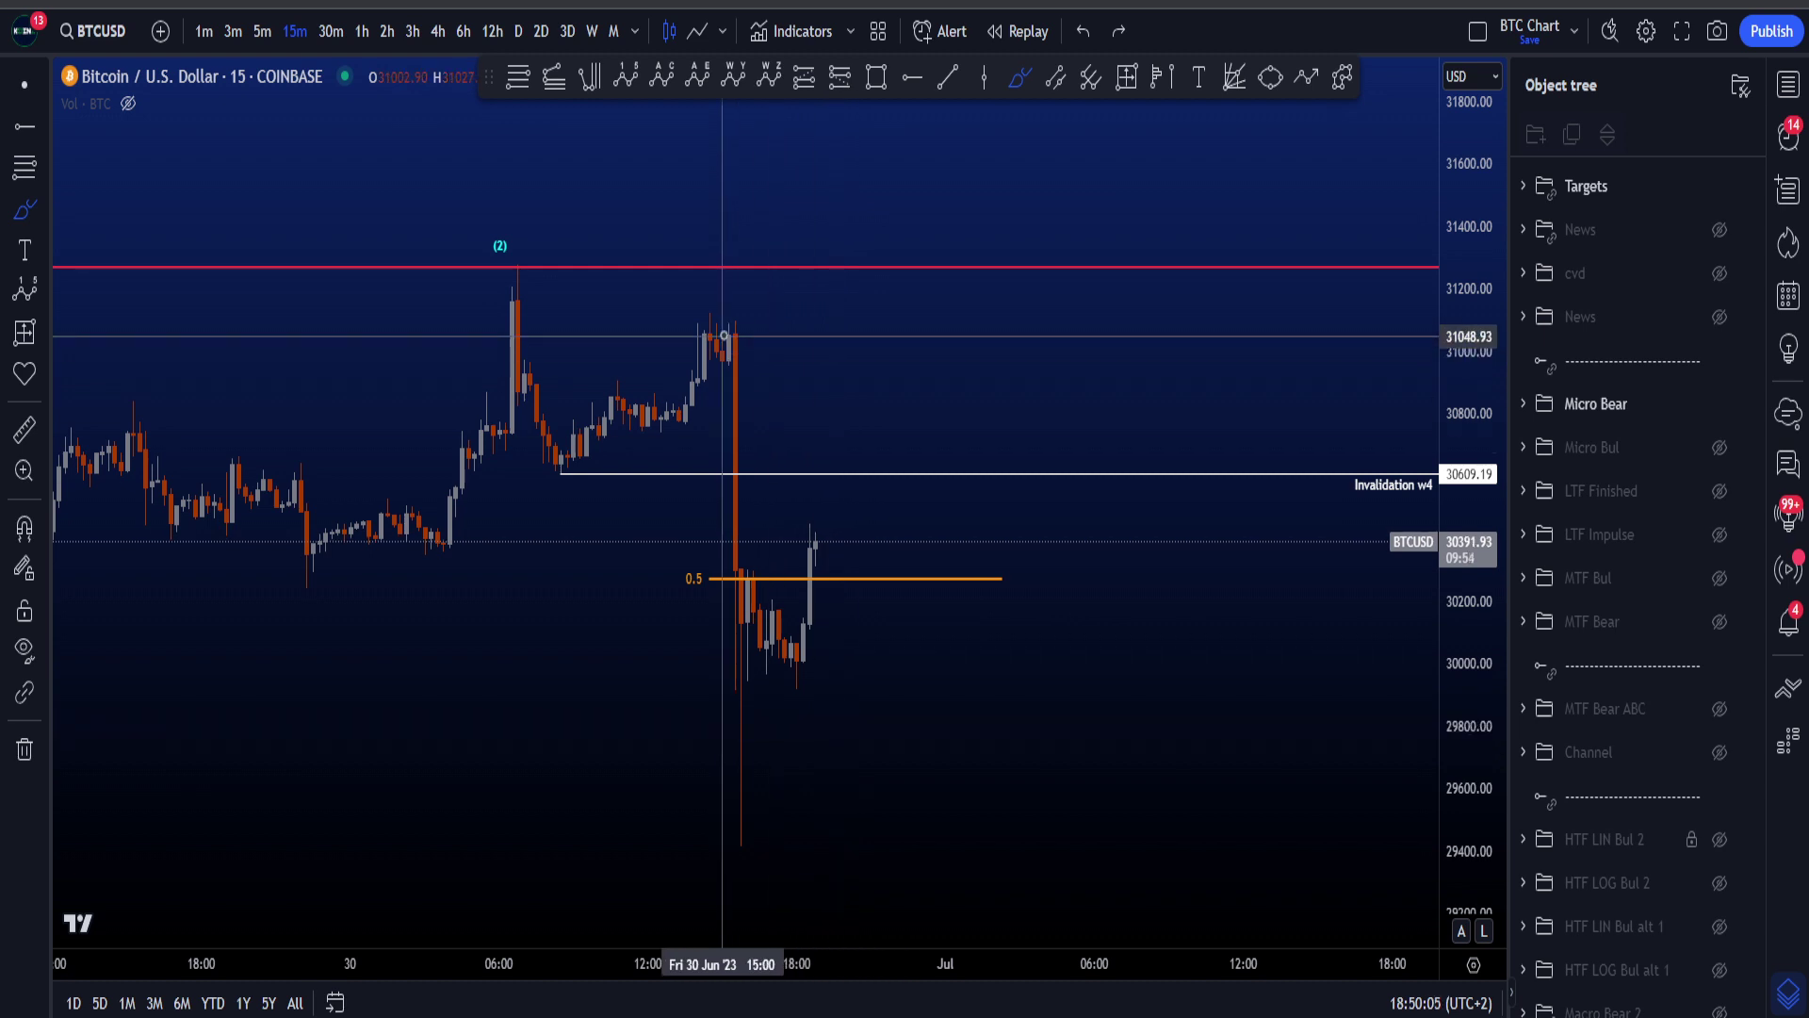
- Brush a stroke down the sharp drop and circle the rebound around the 0.5 level, undoing both strokes
{"action": "left_click_drag", "start_coordinate": [724, 332], "coordinate": [741, 691]}
{"action": "key", "text": "ctrl+z"}
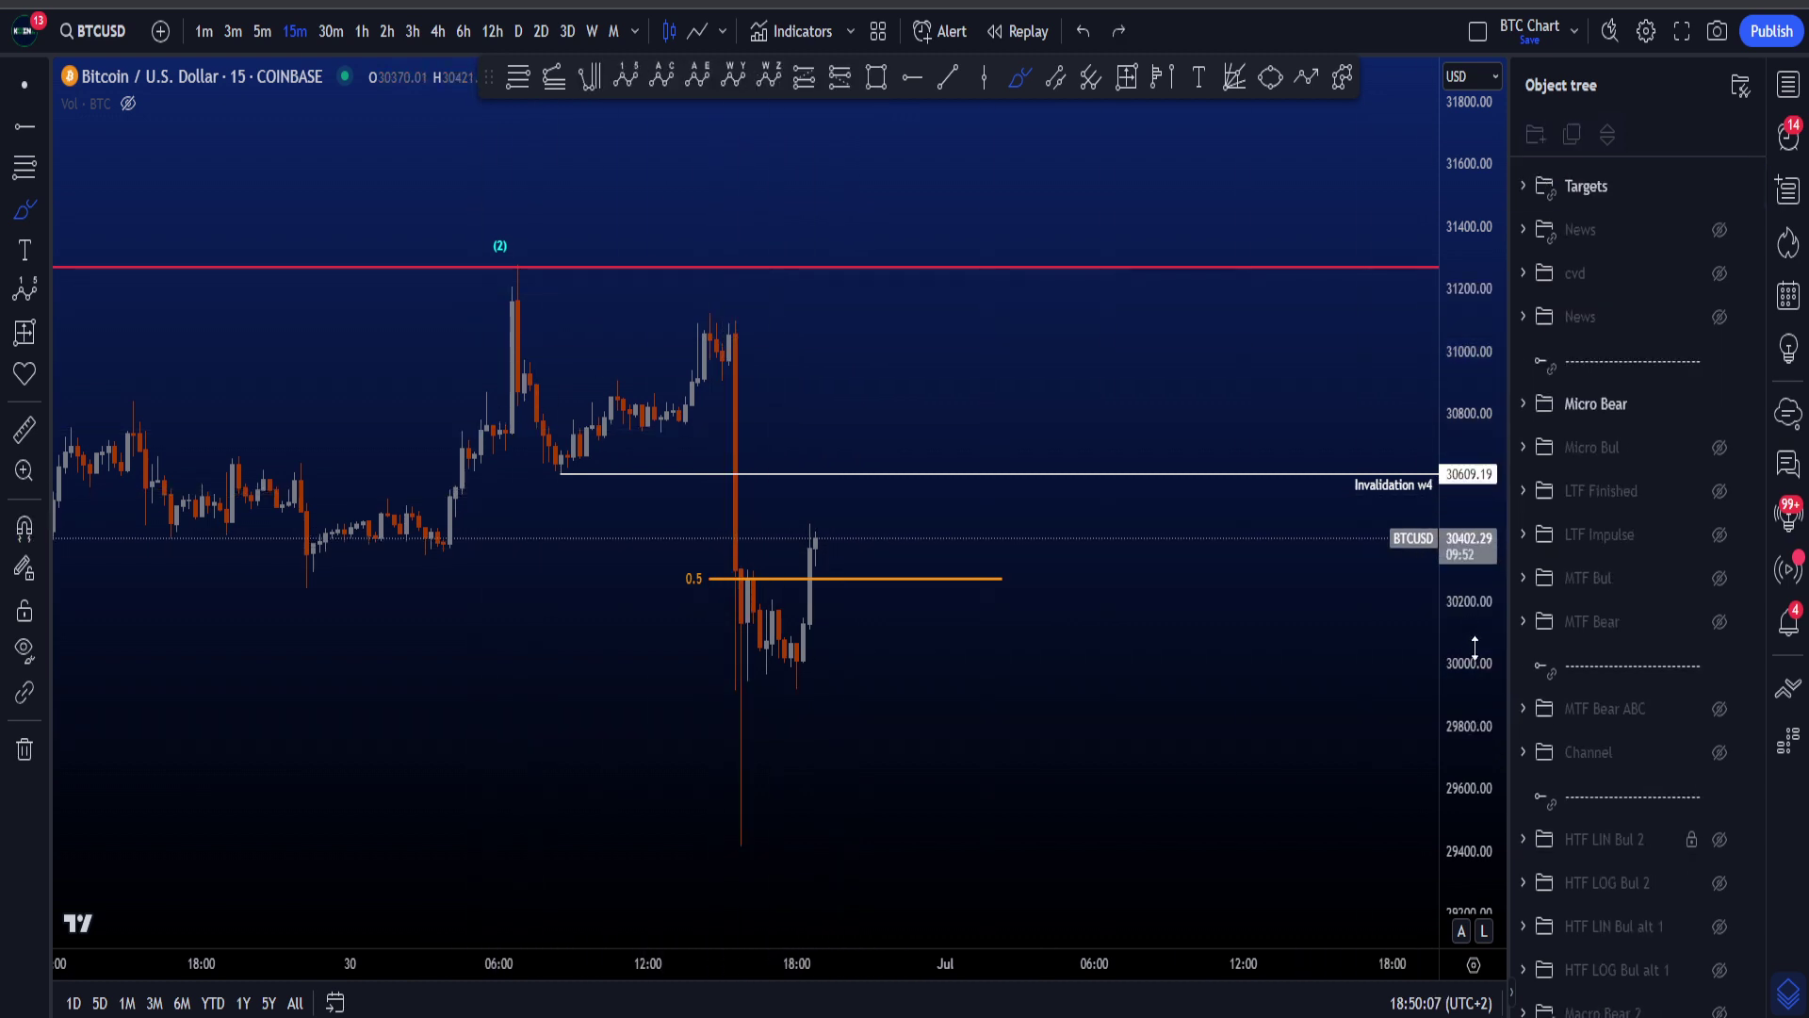
{"action": "mouse_move", "coordinate": [900, 563]}
{"action": "left_mouse_down"}
{"action": "mouse_move", "coordinate": [686, 641]}
{"action": "mouse_move", "coordinate": [854, 535]}
{"action": "left_mouse_up"}
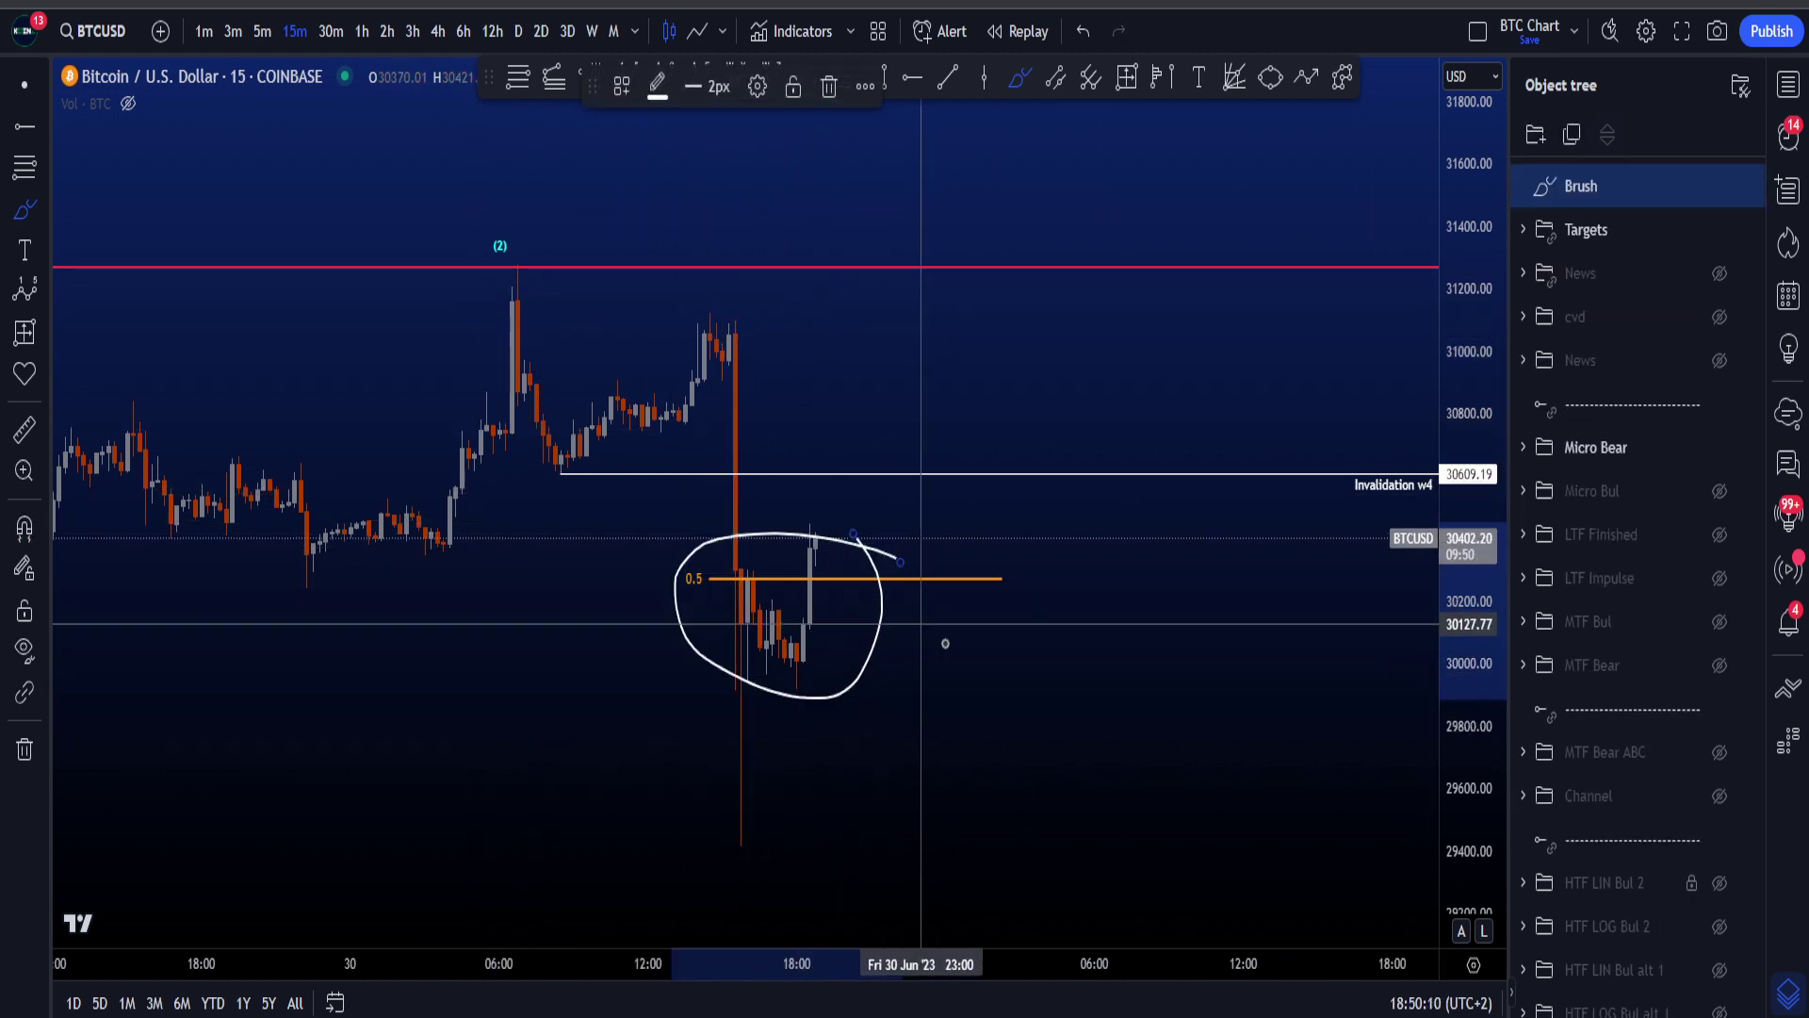
{"action": "key", "text": "ctrl+z"}
- Brush temporary marks near the 0.5 level, from the pre-drop high to the wick low, and around the latest candles, undoing each
{"action": "left_click_drag", "start_coordinate": [1454, 808], "coordinate": [1454, 772]}
{"action": "scroll", "coordinate": [980, 671], "scroll_direction": "up", "scroll_amount": 2}
{"action": "mouse_move", "coordinate": [712, 572]}
{"action": "left_mouse_down"}
{"action": "mouse_move", "coordinate": [572, 606]}
{"action": "mouse_move", "coordinate": [694, 570]}
{"action": "left_mouse_up"}
{"action": "key", "text": "ctrl+z"}
{"action": "mouse_move", "coordinate": [675, 298]}
{"action": "left_mouse_down"}
{"action": "mouse_move", "coordinate": [627, 305]}
{"action": "mouse_move", "coordinate": [667, 301]}
{"action": "mouse_move", "coordinate": [730, 837]}
{"action": "left_mouse_up"}
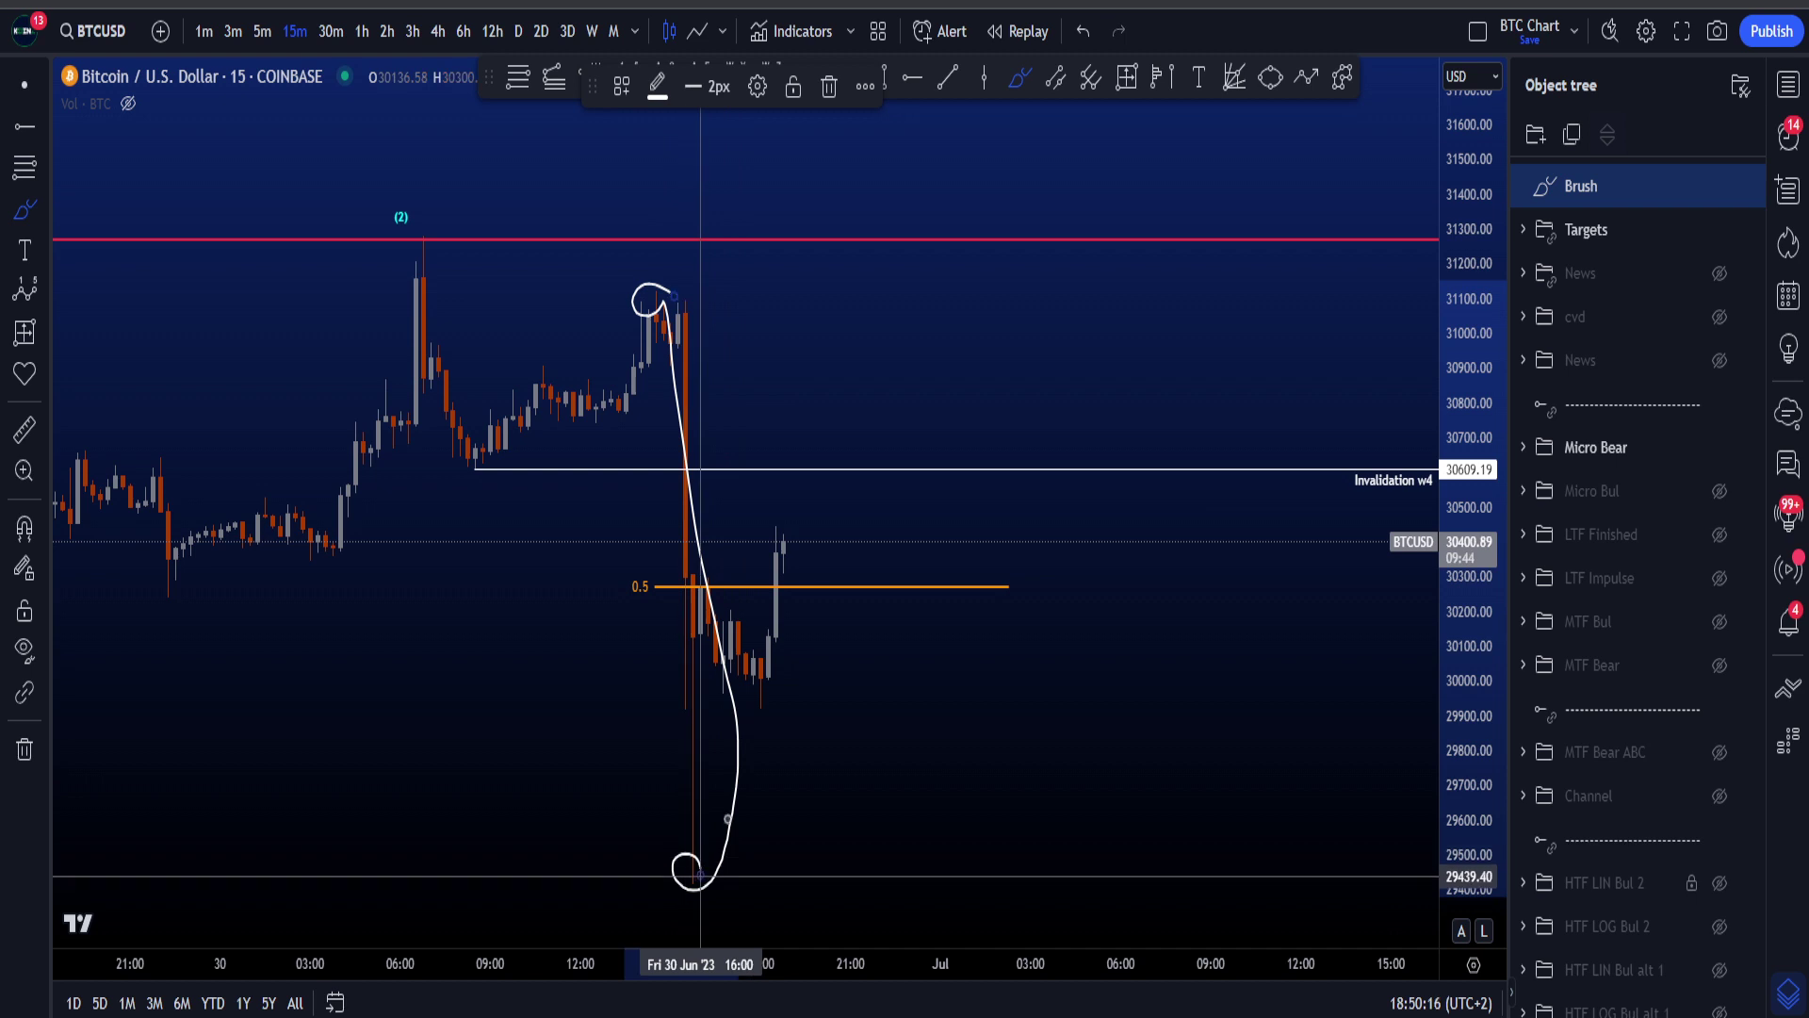
{"action": "key", "text": "ctrl+z"}
{"action": "mouse_move", "coordinate": [805, 519]}
{"action": "left_mouse_down"}
{"action": "mouse_move", "coordinate": [726, 551]}
{"action": "mouse_move", "coordinate": [805, 520]}
{"action": "left_mouse_up"}
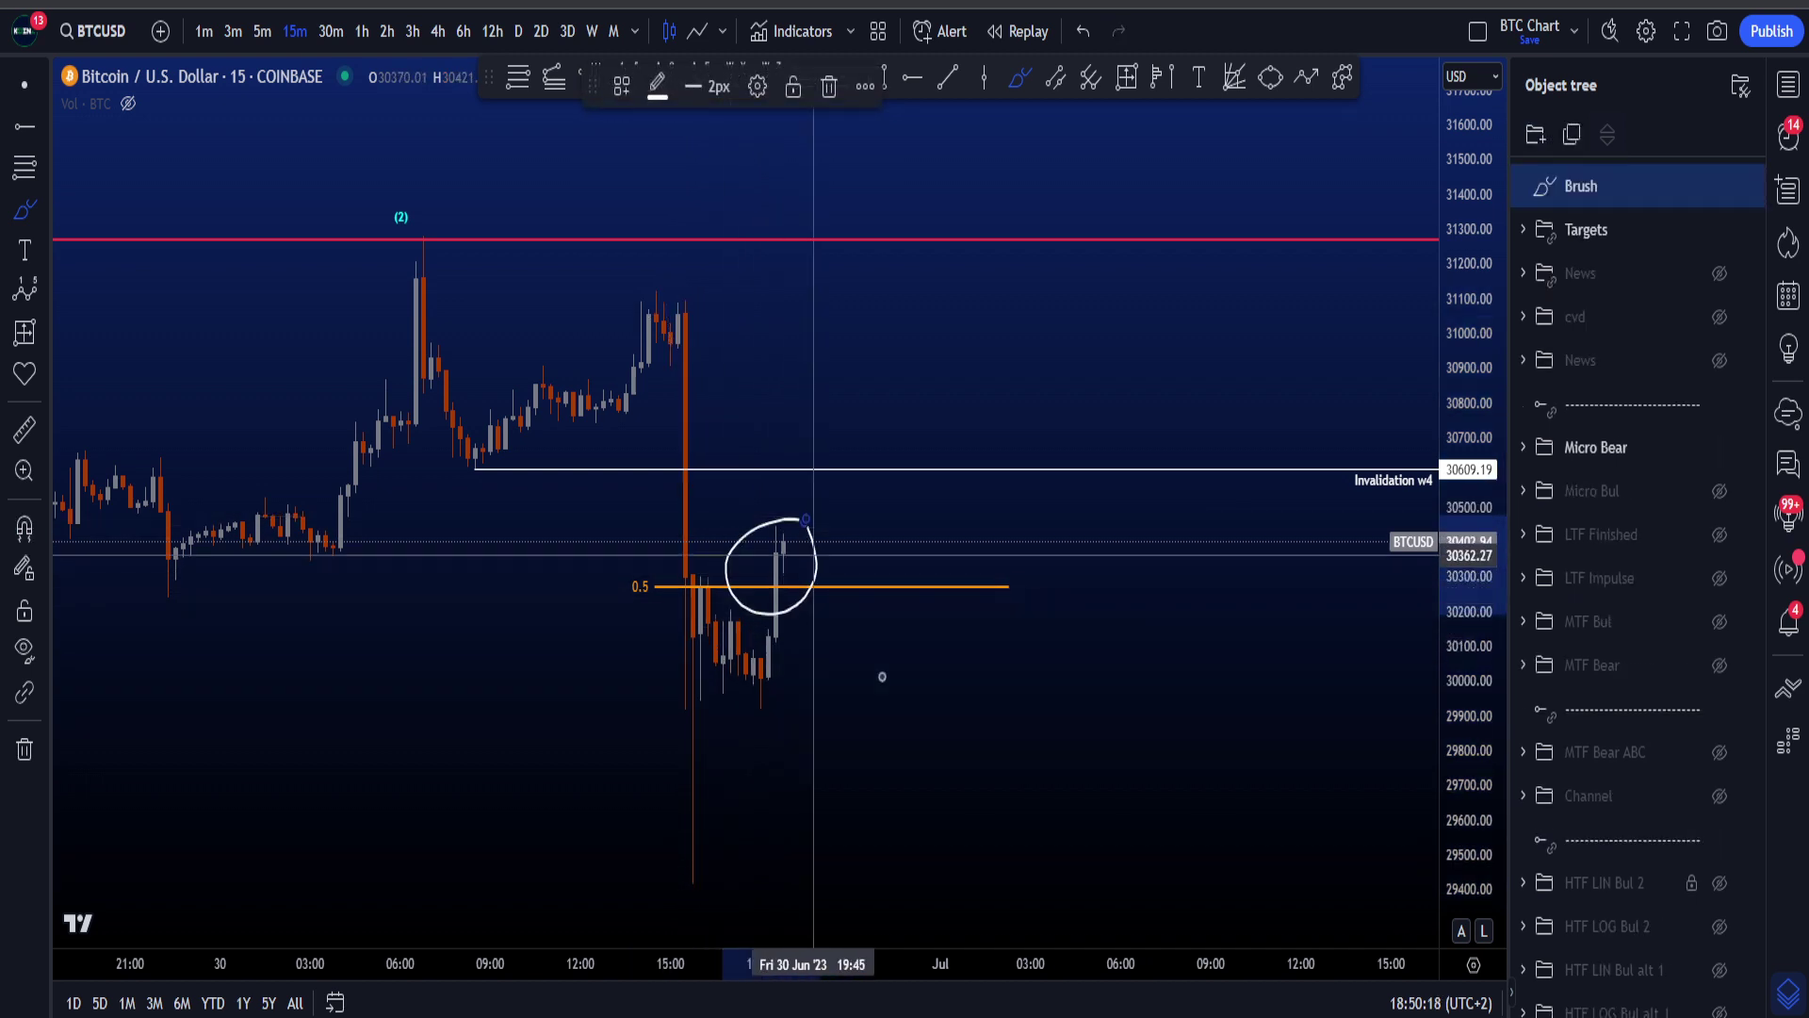
{"action": "key", "text": "ctrl+z"}
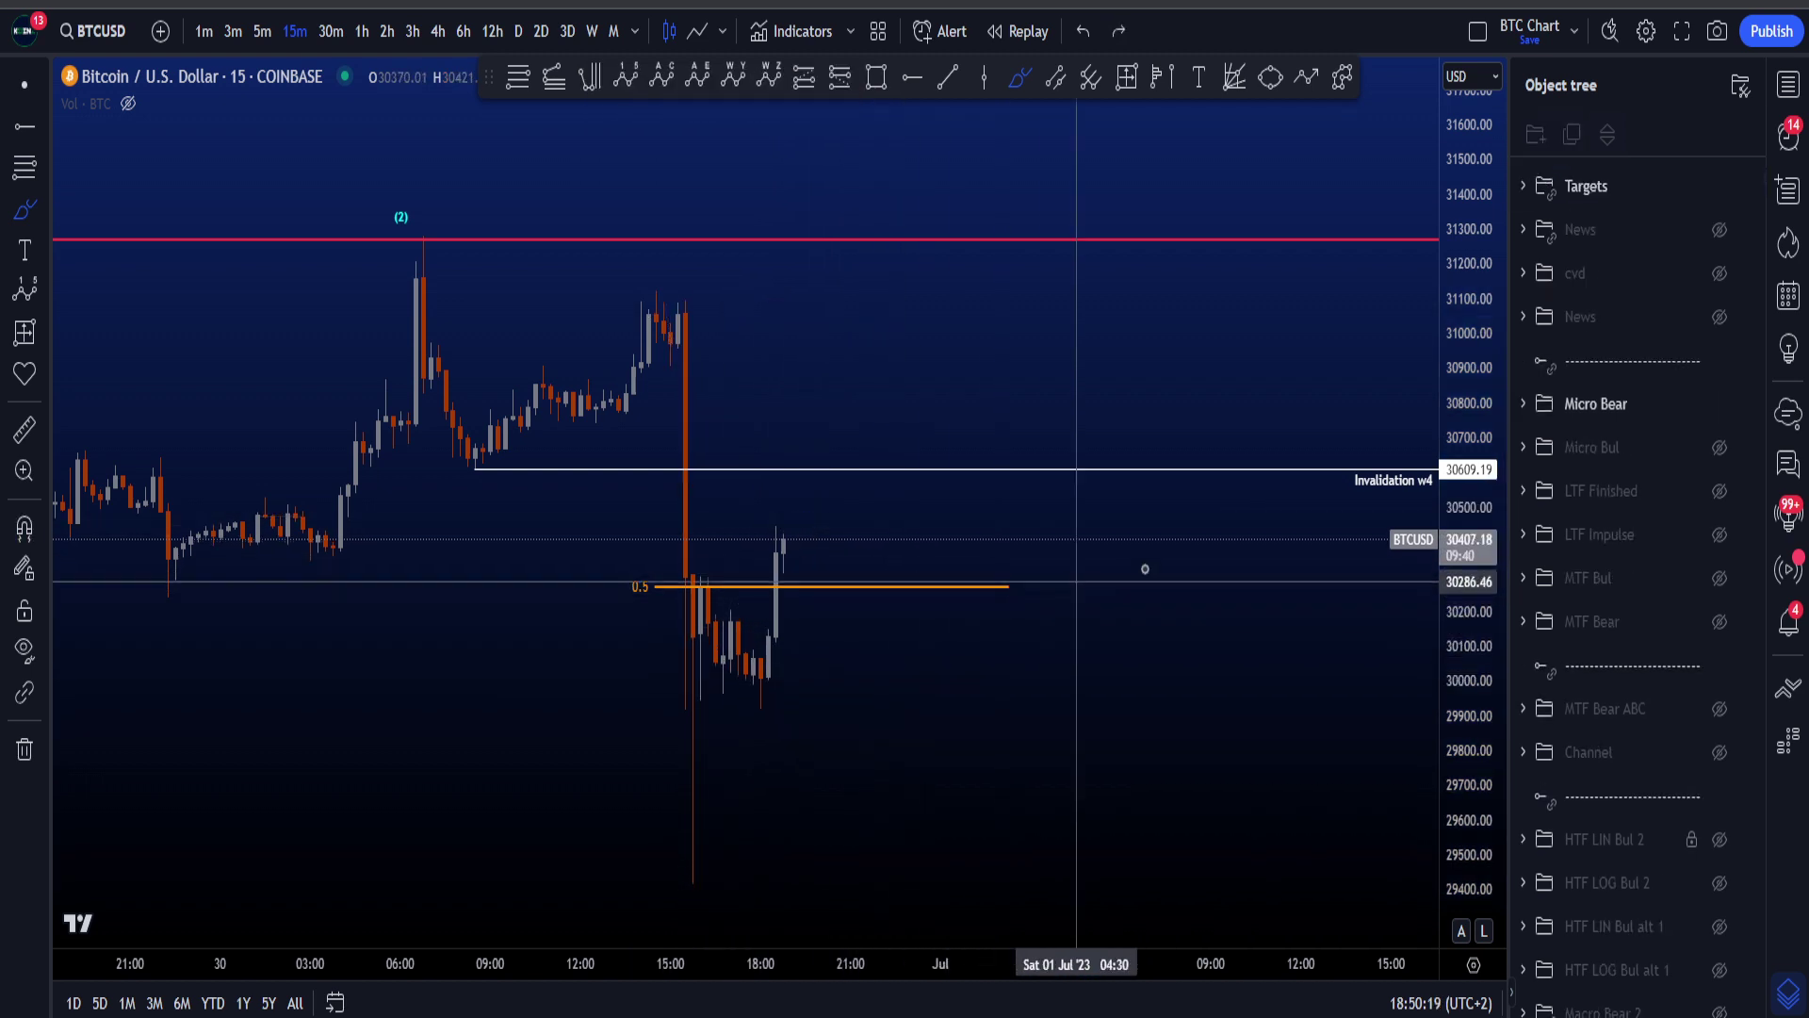
- Circle the Invalidation w4 label, the low where its line begins, and the latest rebound candles, undoing the temporary marks
{"action": "left_click_drag", "start_coordinate": [1394, 432], "coordinate": [1352, 525]}
{"action": "key", "text": "ctrl+z"}
{"action": "left_click_drag", "start_coordinate": [454, 412], "coordinate": [439, 484]}
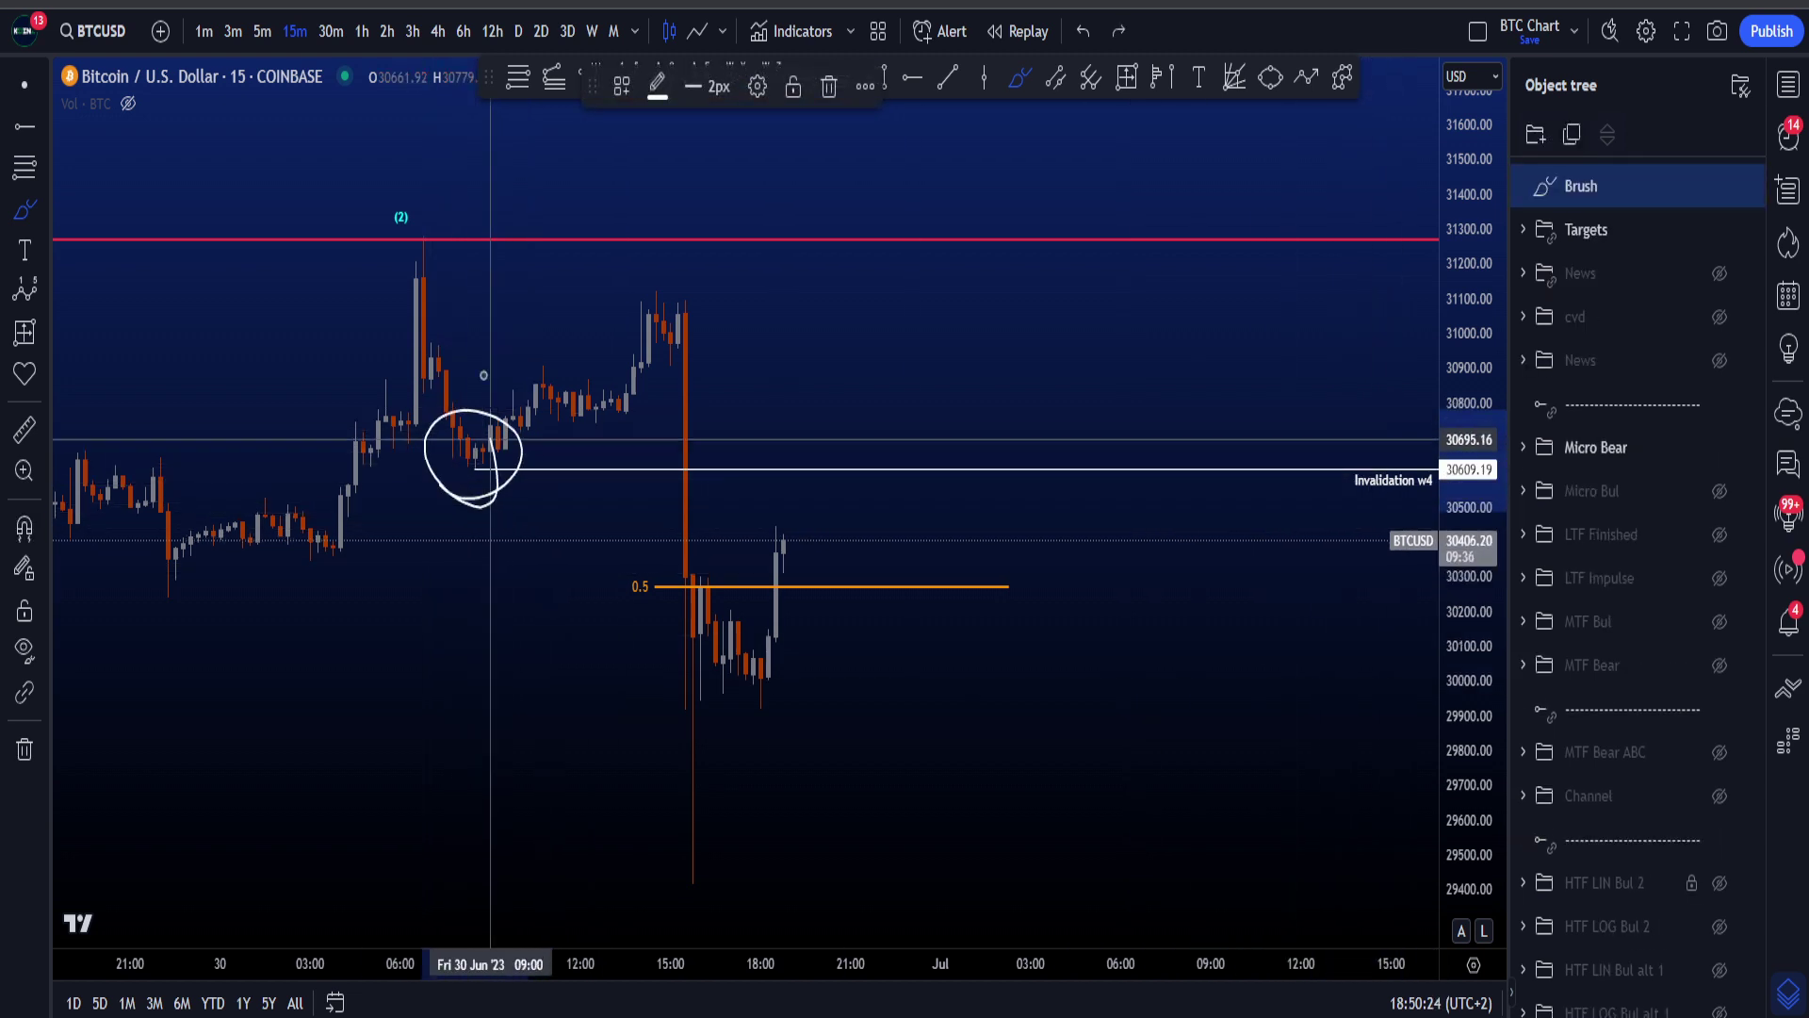
{"action": "mouse_move", "coordinate": [484, 375]}
{"action": "left_mouse_down"}
{"action": "mouse_move", "coordinate": [416, 408]}
{"action": "mouse_move", "coordinate": [484, 527]}
{"action": "left_mouse_up"}
{"action": "key", "text": "ctrl+z"}
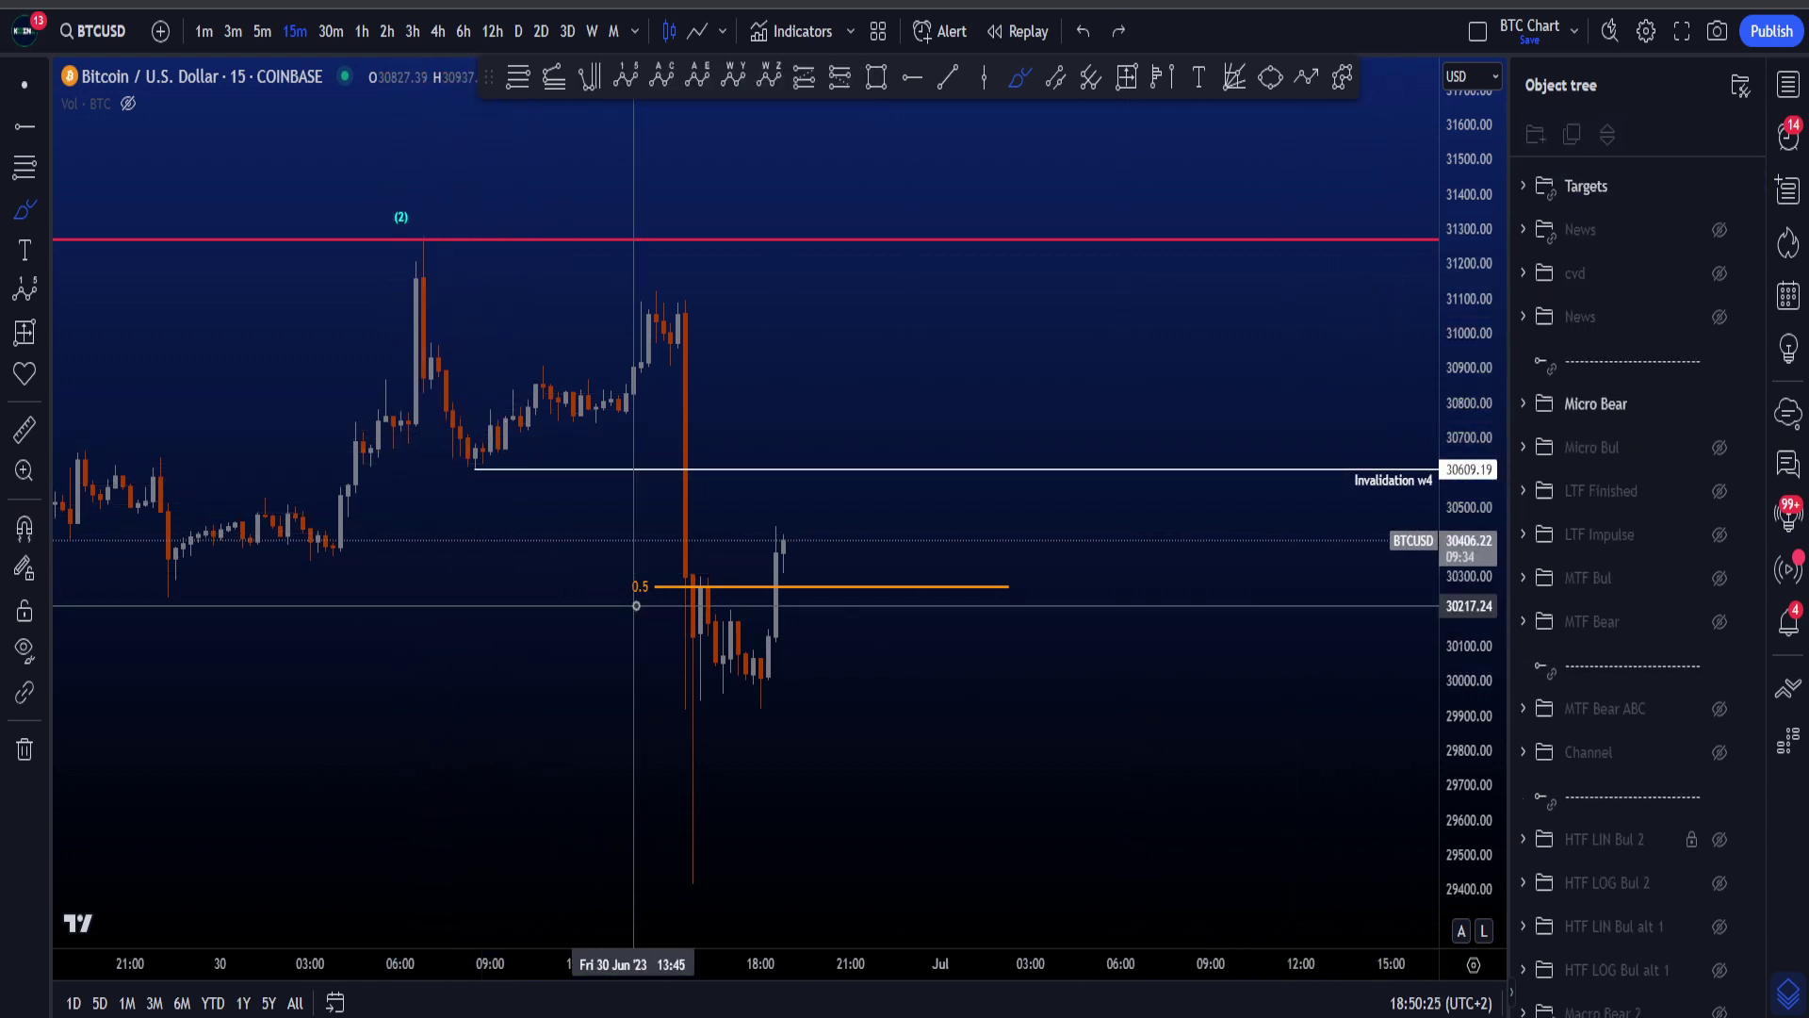
{"action": "left_click_drag", "start_coordinate": [745, 594], "coordinate": [773, 589]}
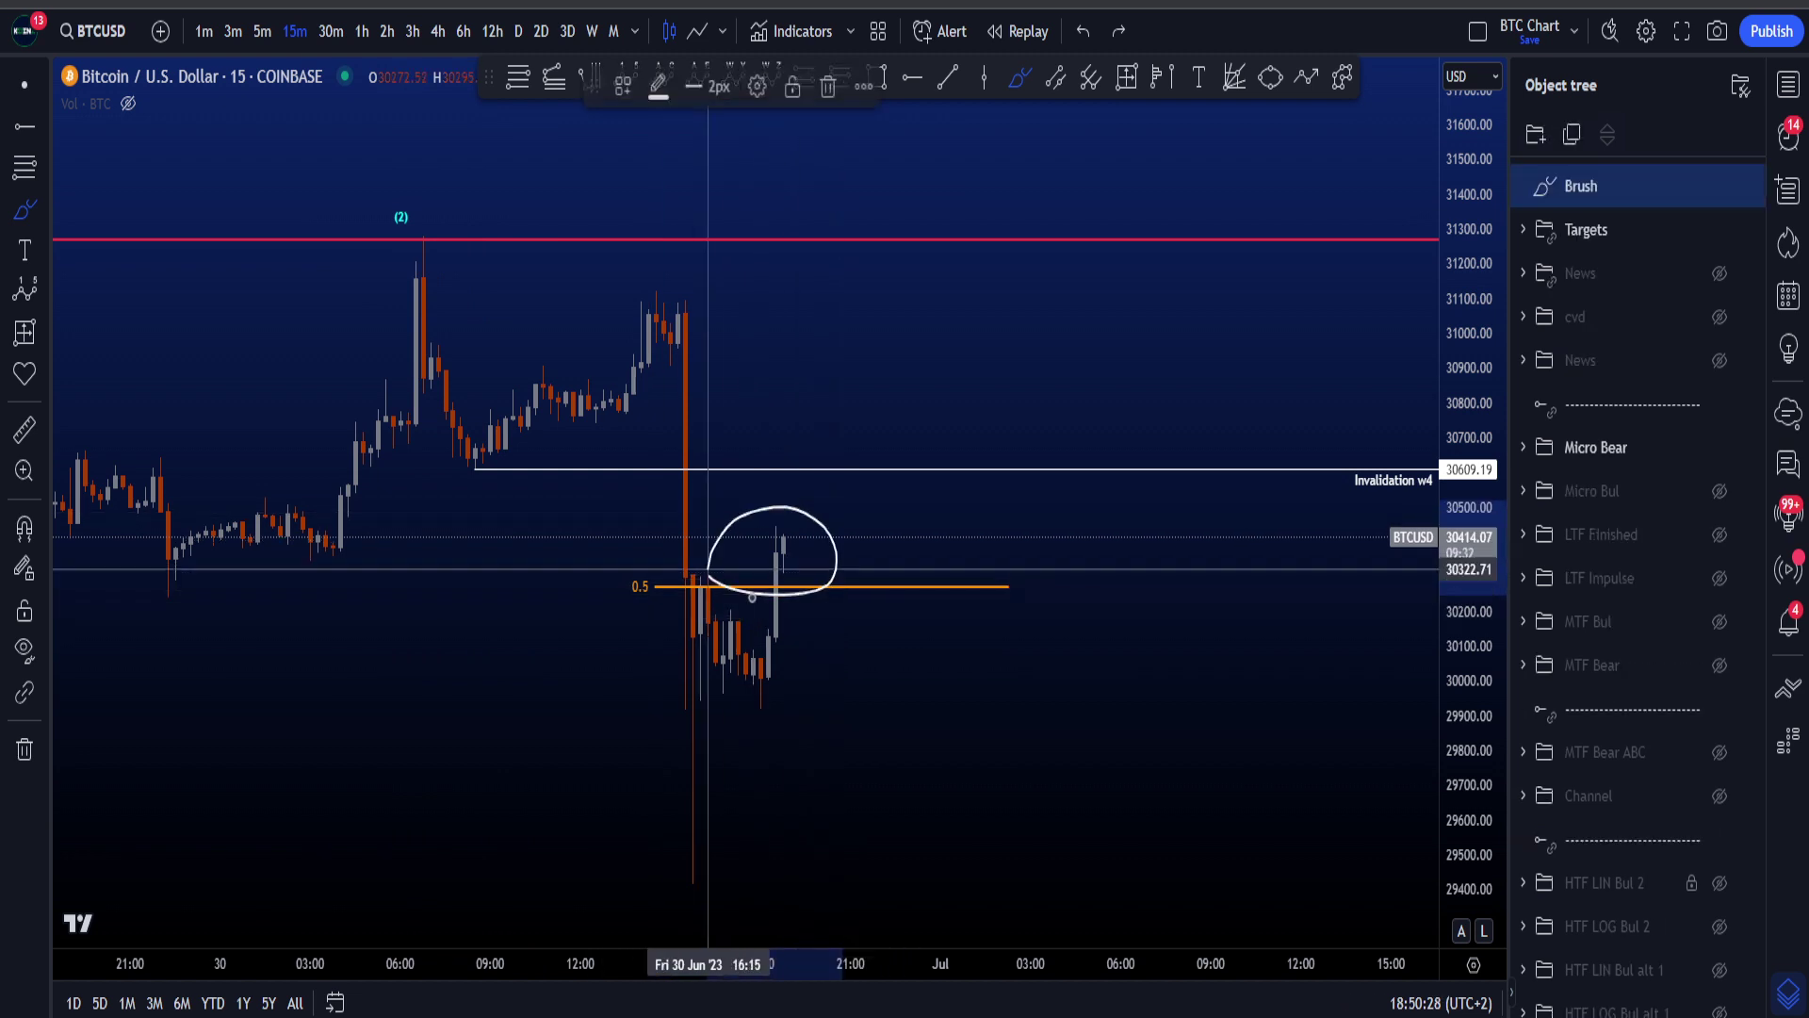
{"action": "key", "text": "ctrl+z"}
- Delete the 0.5 level and brush a temporary path from the (2) high through the drop and rebound, undoing the stroke
{"action": "left_click", "coordinate": [823, 589]}
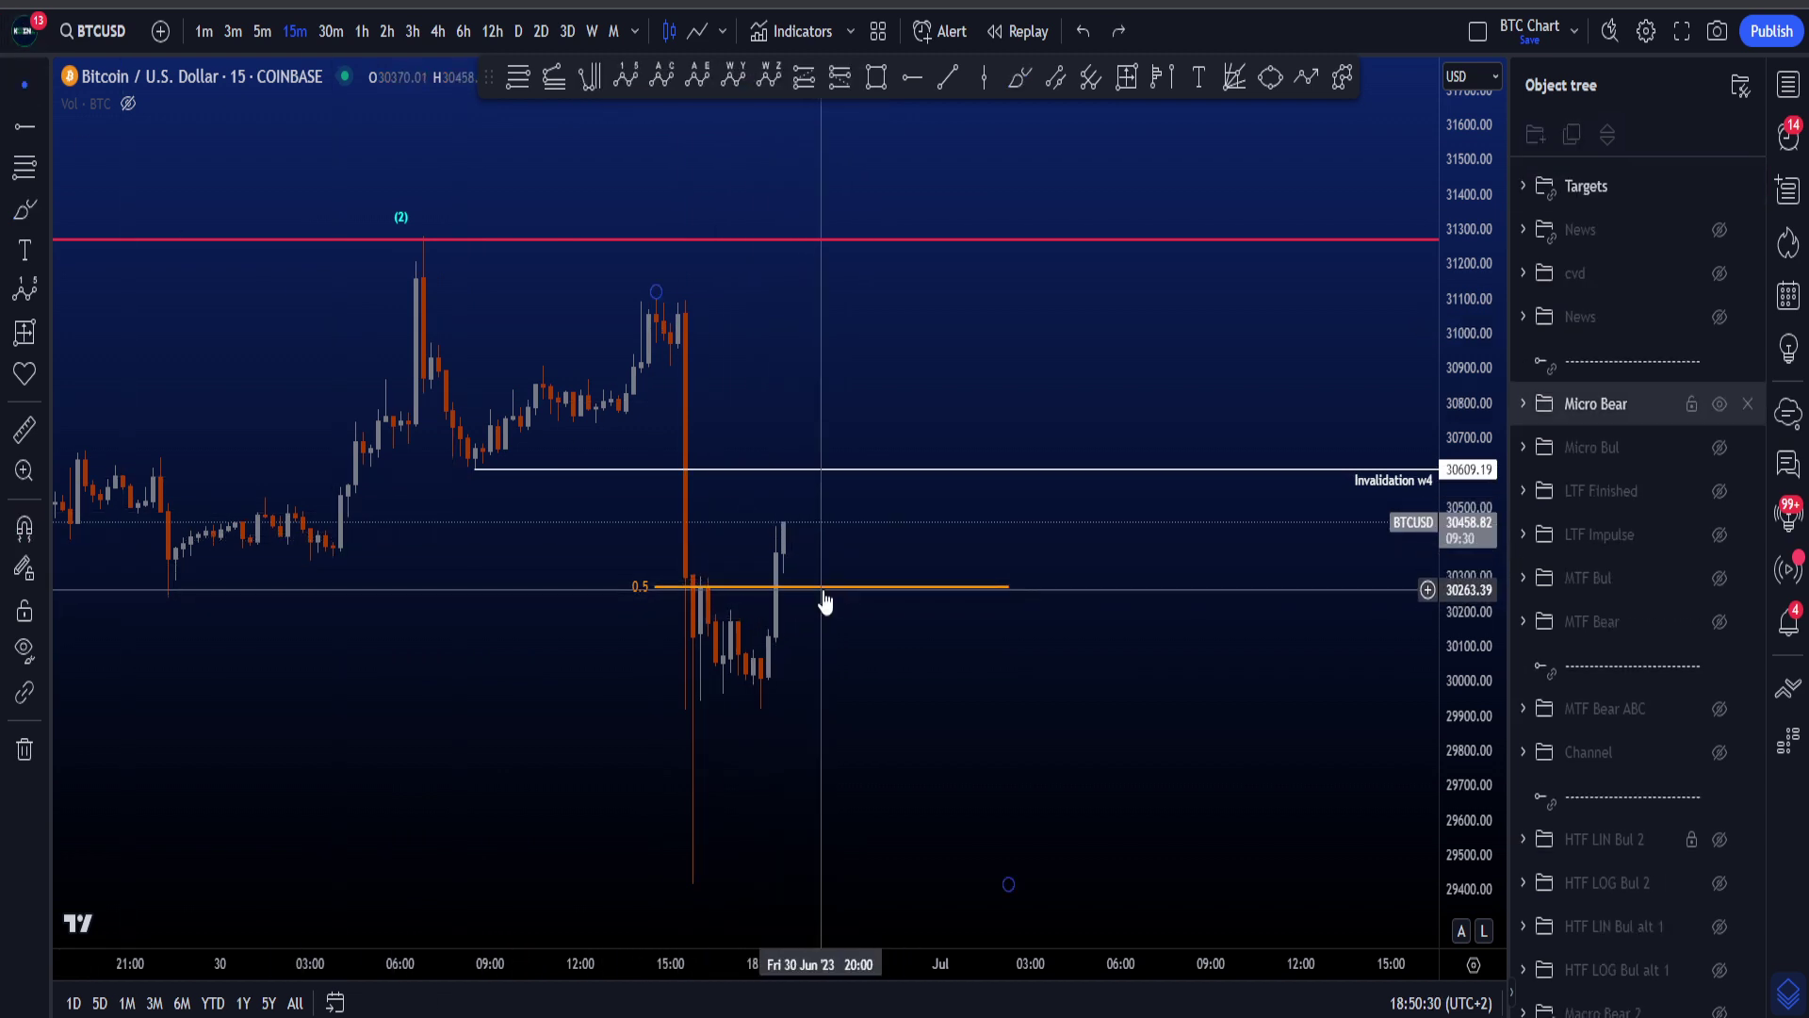
{"action": "key", "text": "Delete"}
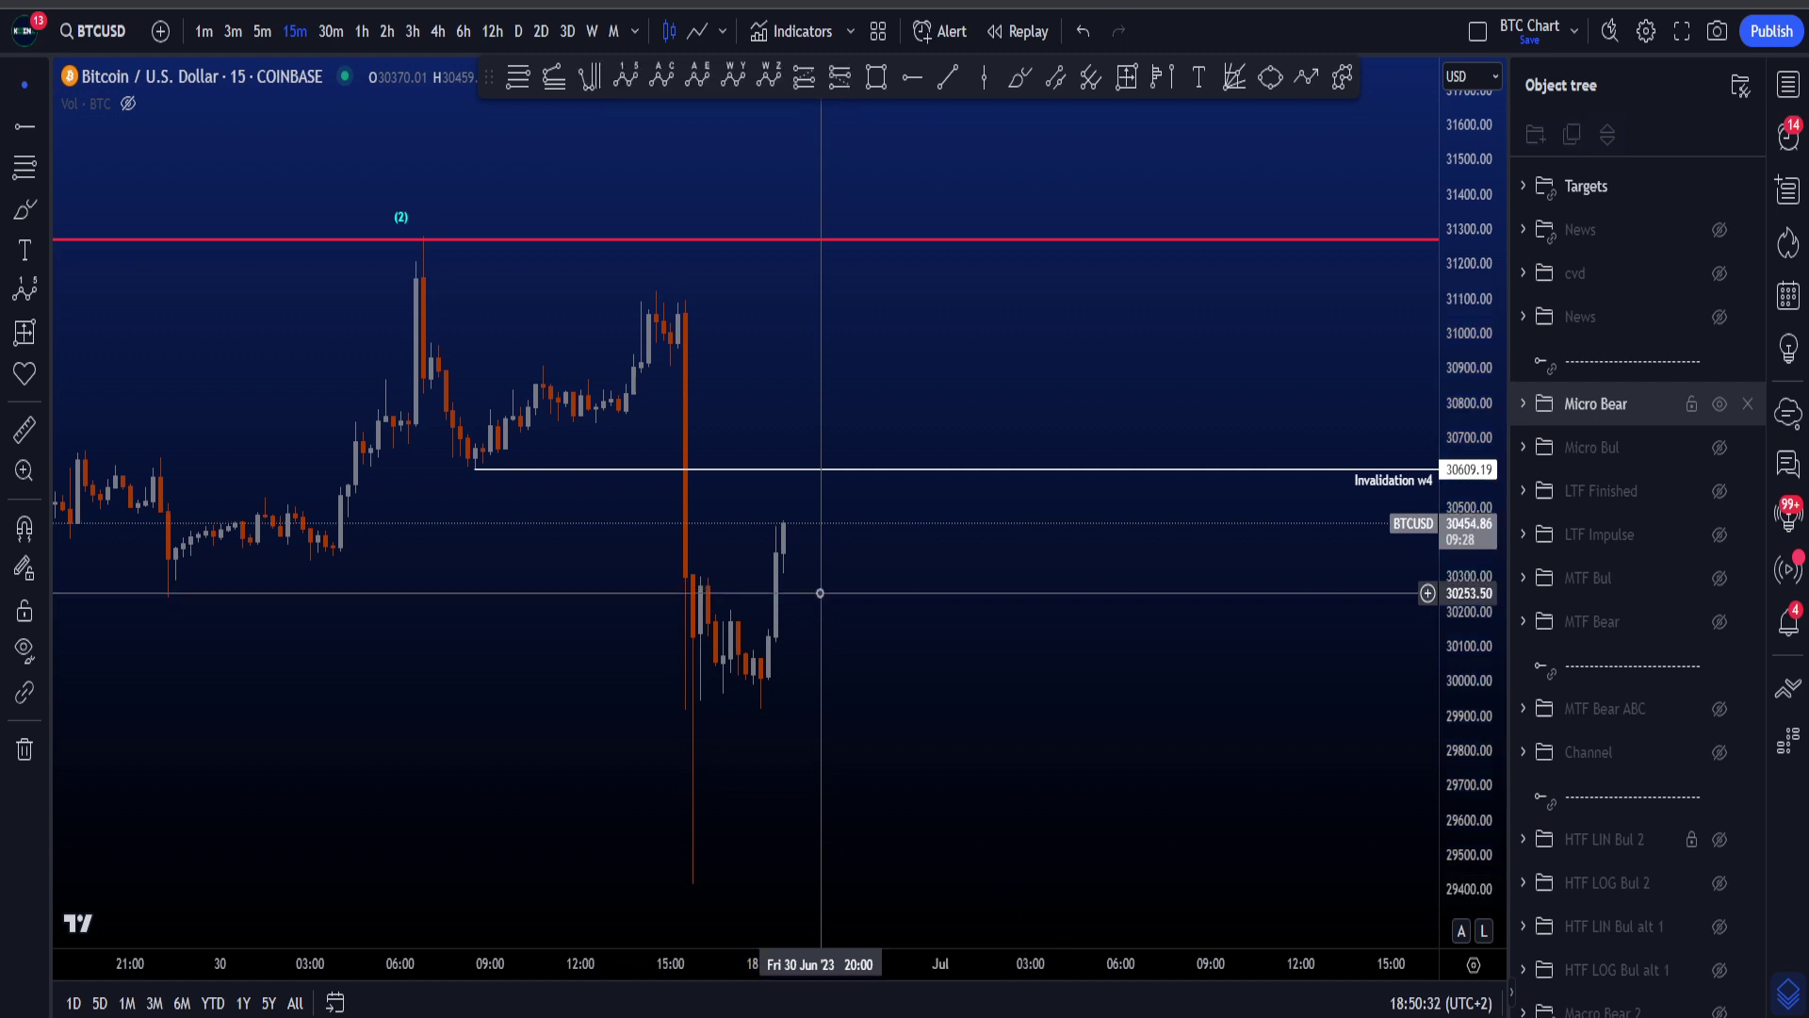
{"action": "left_click_drag", "start_coordinate": [1468, 399], "coordinate": [1468, 468]}
{"action": "left_click_drag", "start_coordinate": [1098, 647], "coordinate": [1151, 643]}
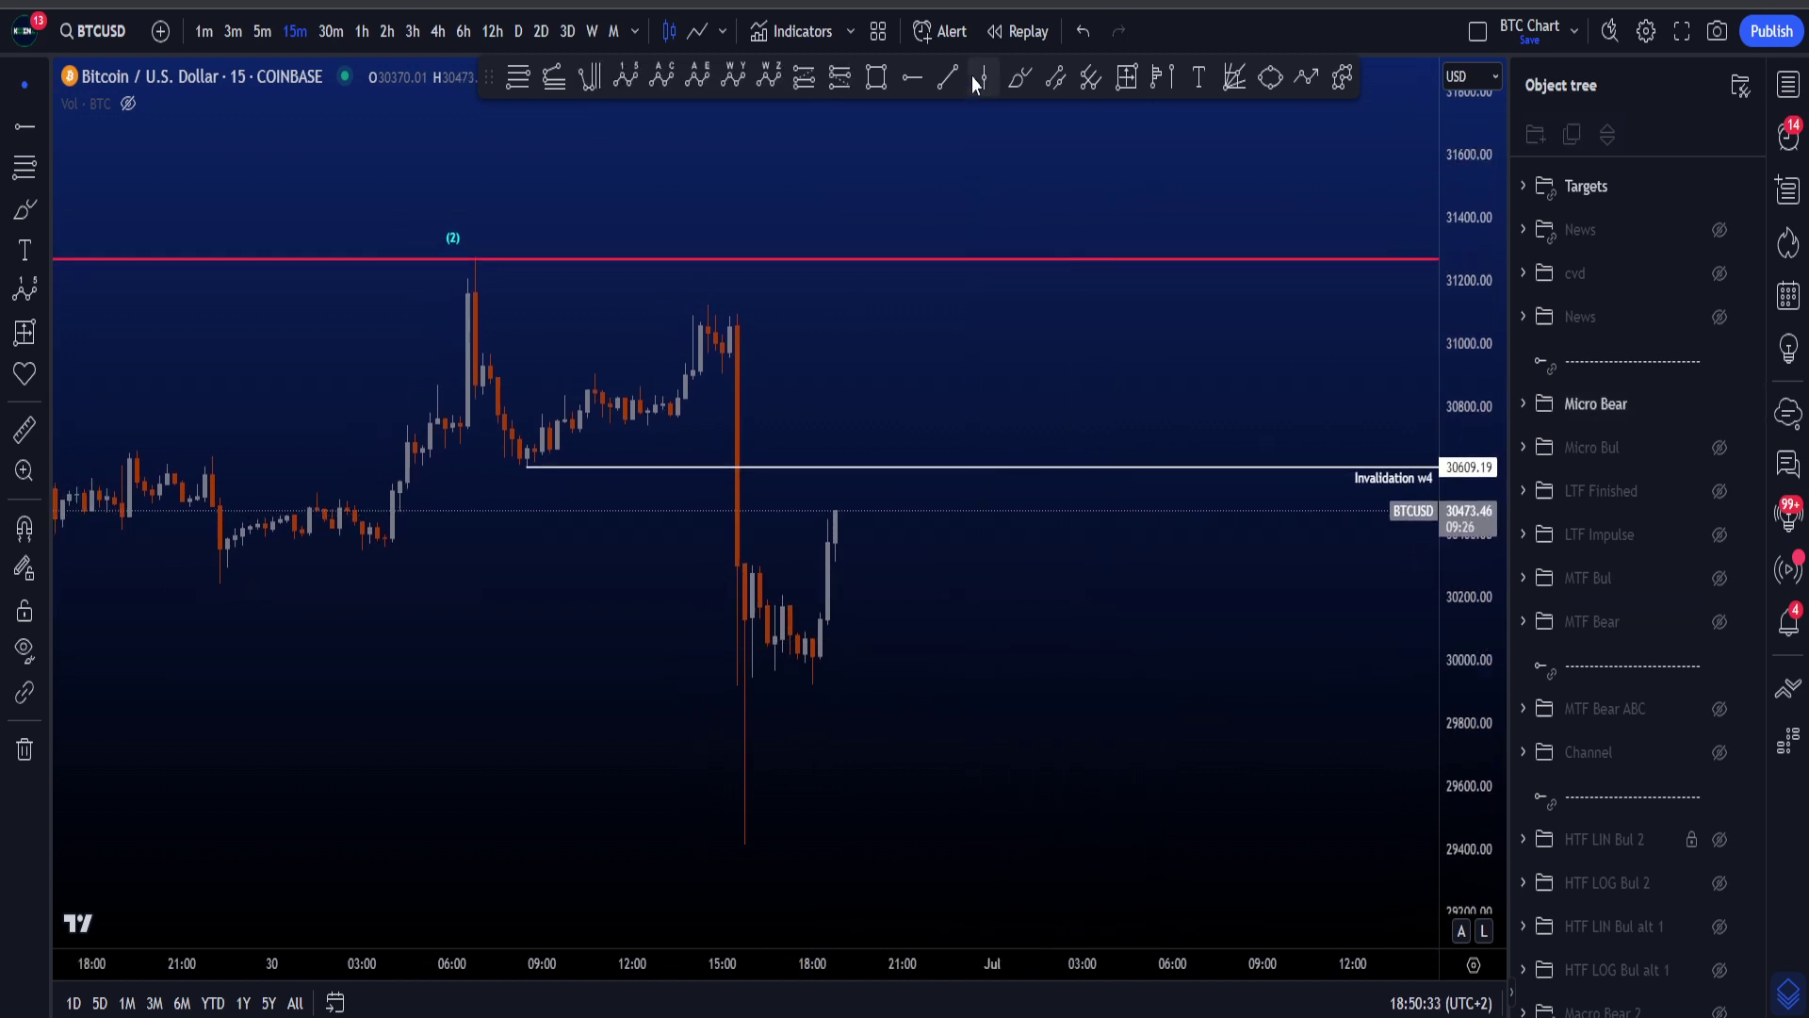
{"action": "left_click", "coordinate": [1011, 466]}
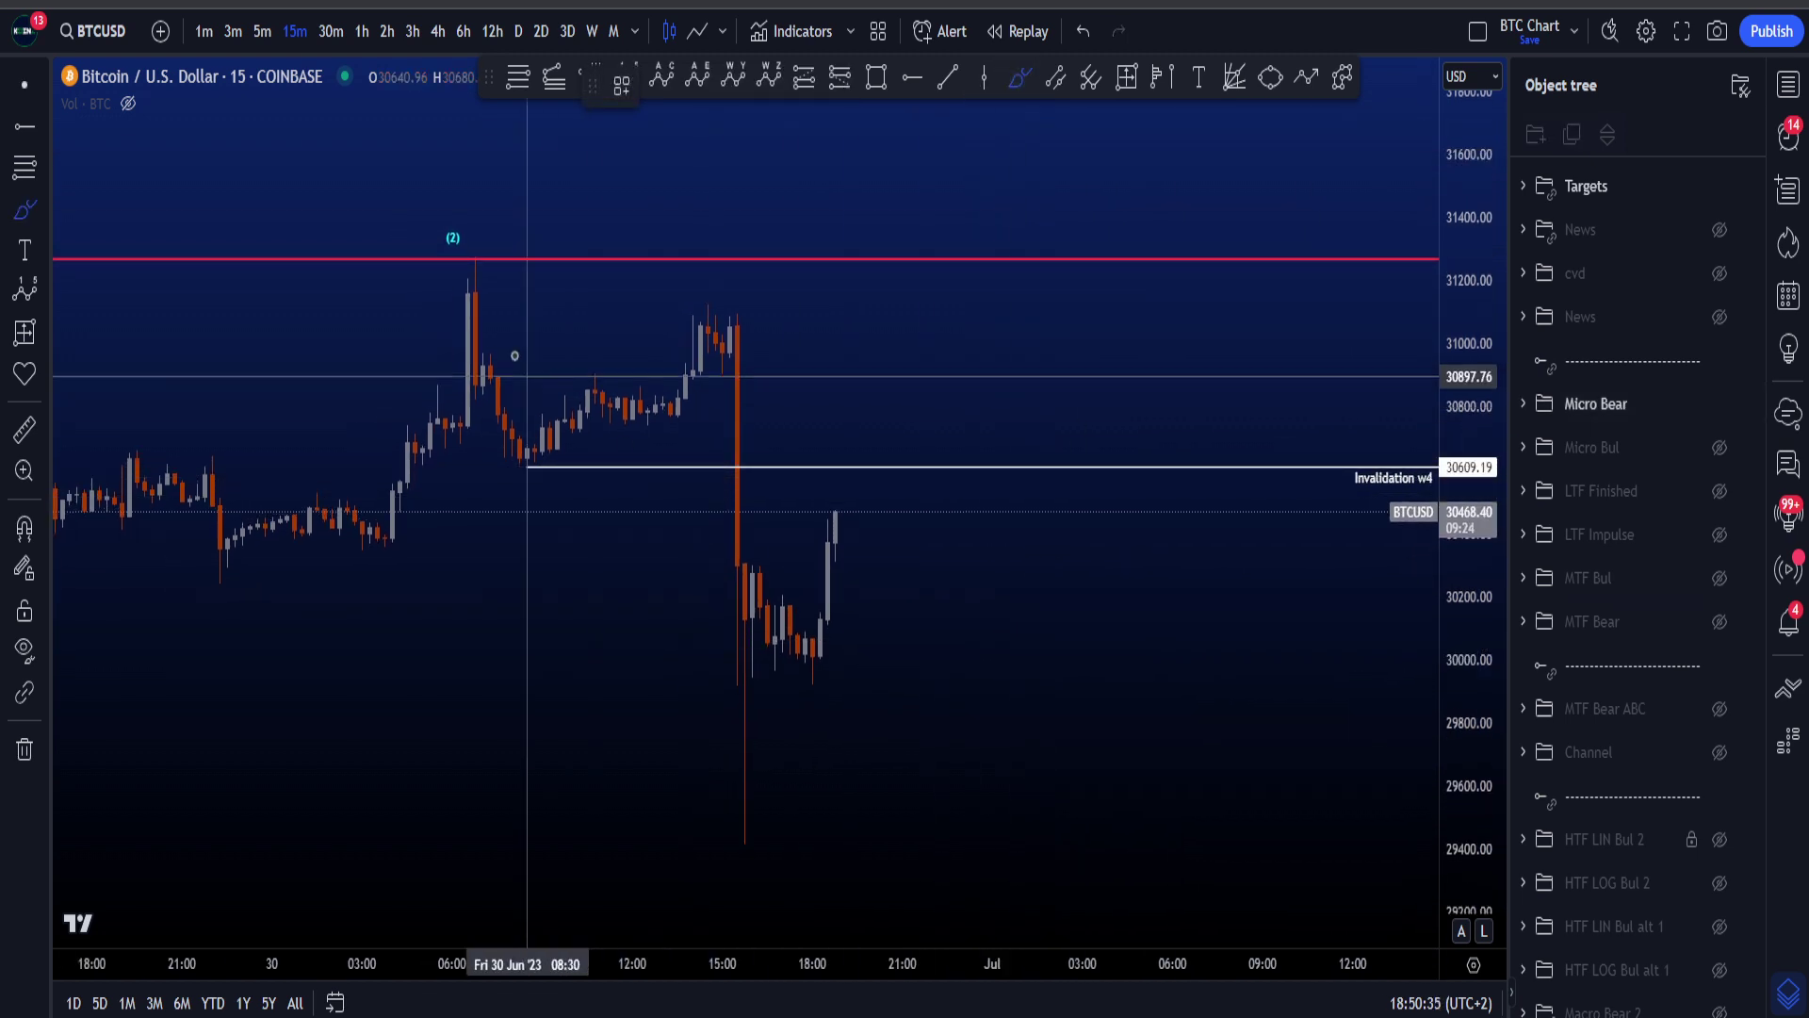
{"action": "mouse_move", "coordinate": [461, 272]}
{"action": "left_mouse_down"}
{"action": "mouse_move", "coordinate": [755, 721]}
{"action": "mouse_move", "coordinate": [887, 502]}
{"action": "left_mouse_up"}
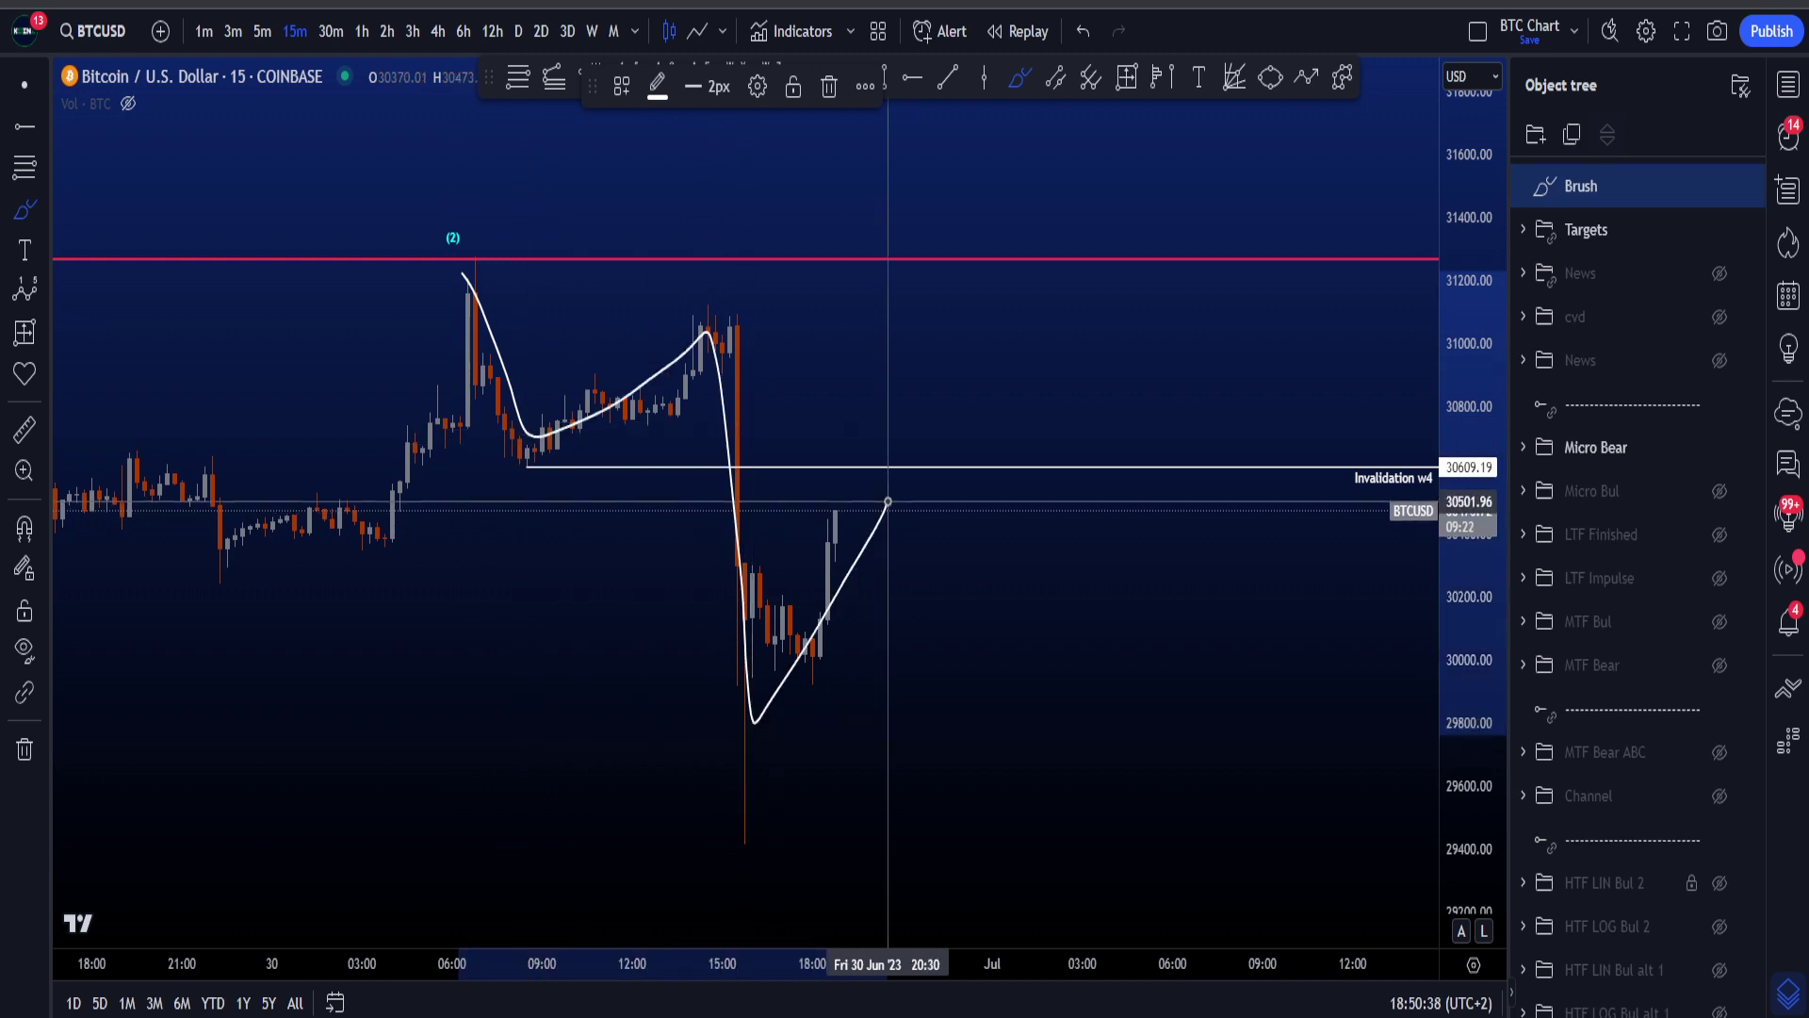
{"action": "key", "text": "ctrl+z"}
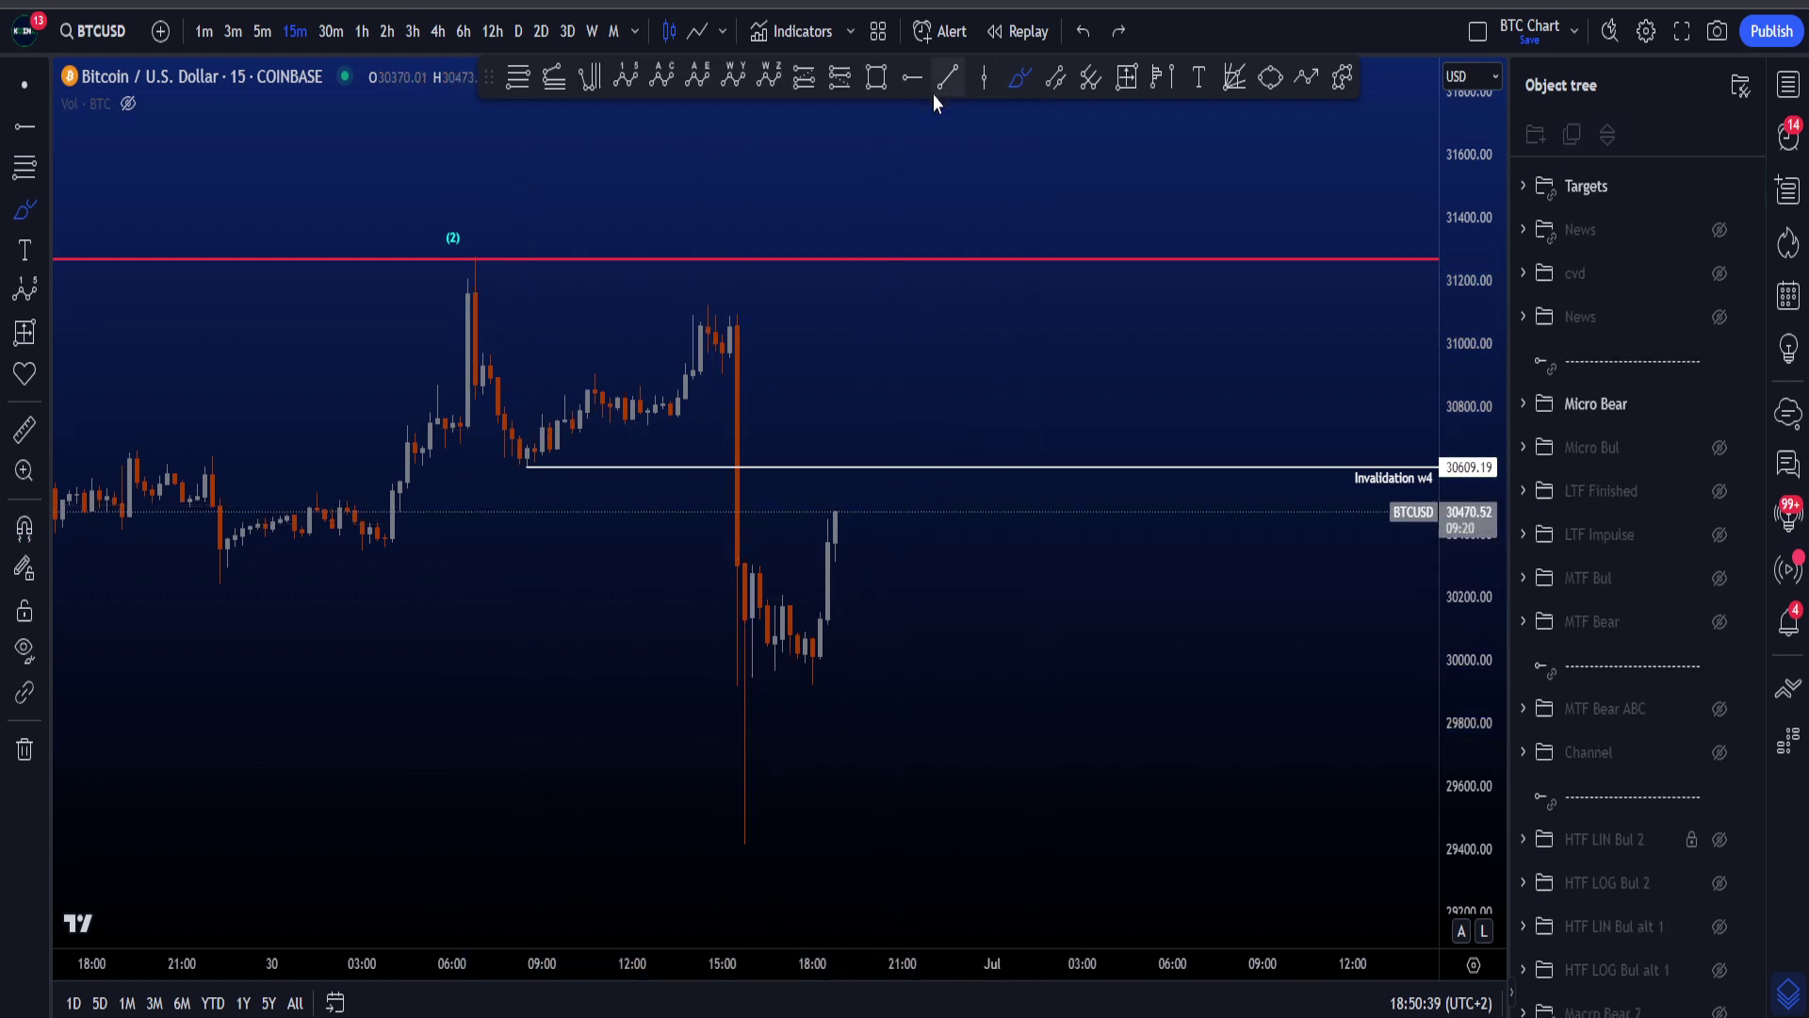
- Draw trend lines from the (2) high and the Invalidation w4 low, delete both, and brush a path from (2), undoing it
{"action": "left_click", "coordinate": [947, 77]}
{"action": "left_click", "coordinate": [476, 263]}
{"action": "left_click", "coordinate": [1121, 386]}
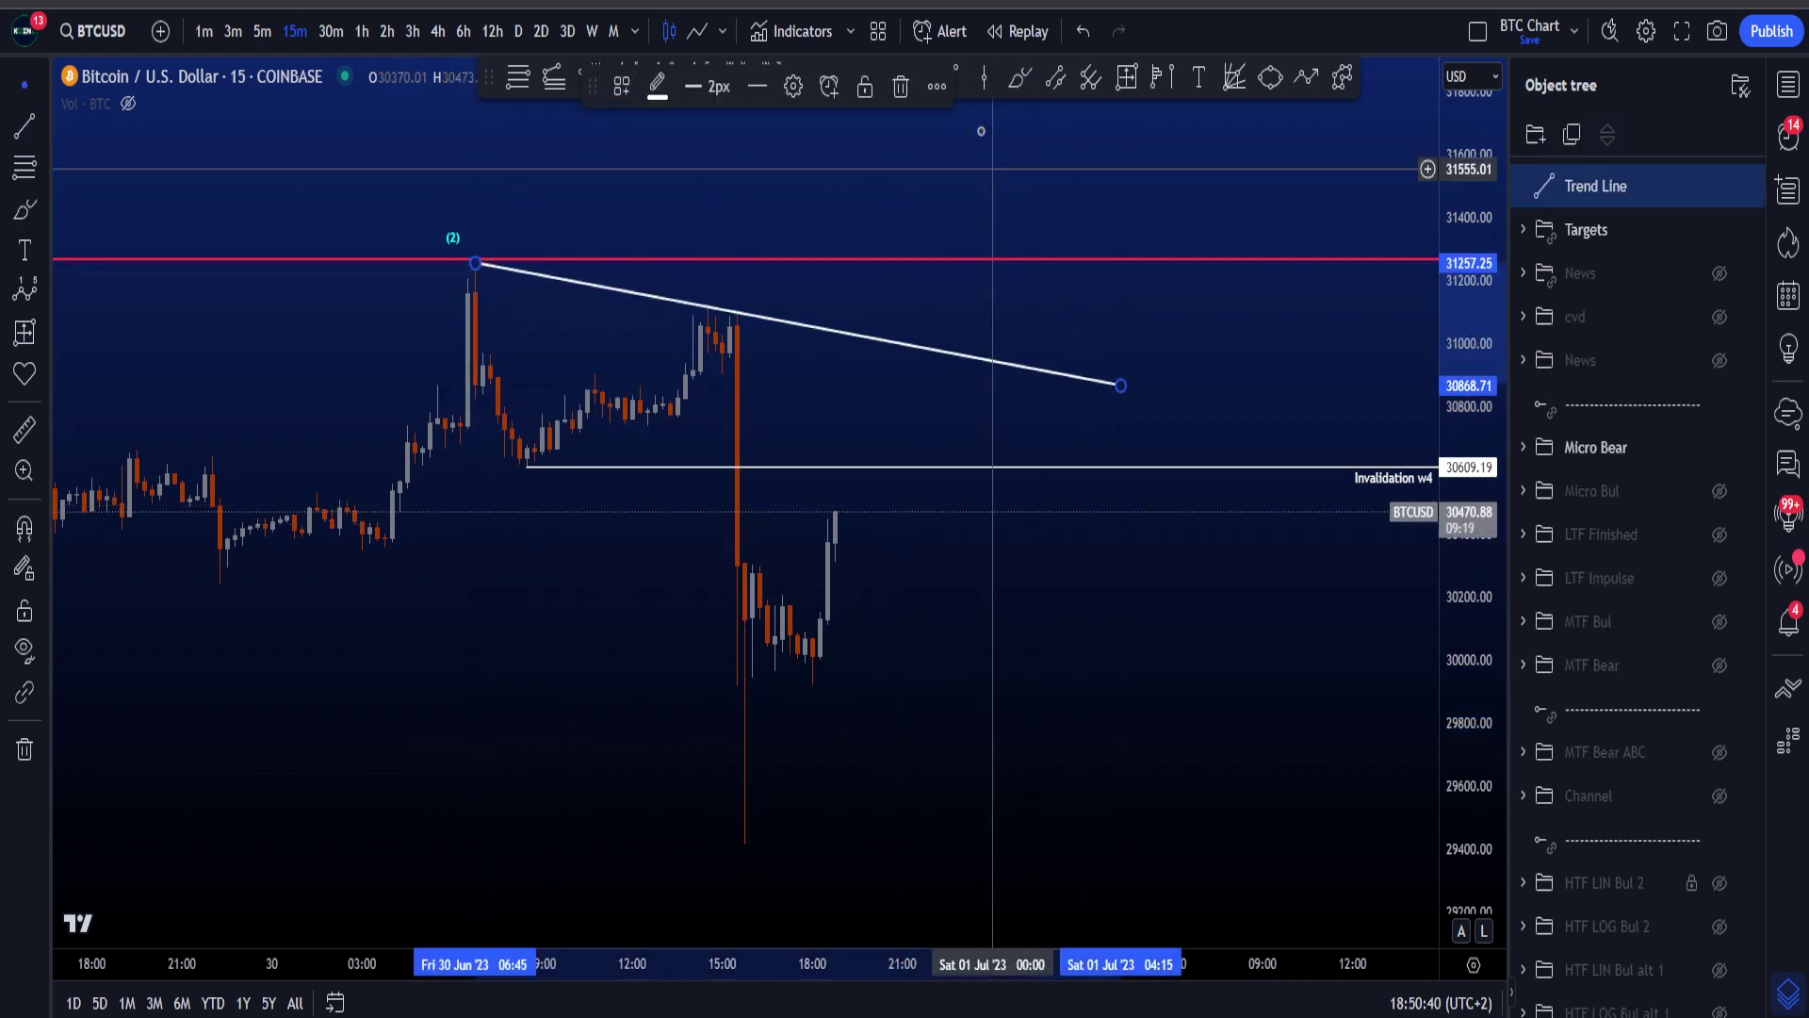
{"action": "left_click", "coordinate": [951, 79]}
{"action": "left_click", "coordinate": [526, 471]}
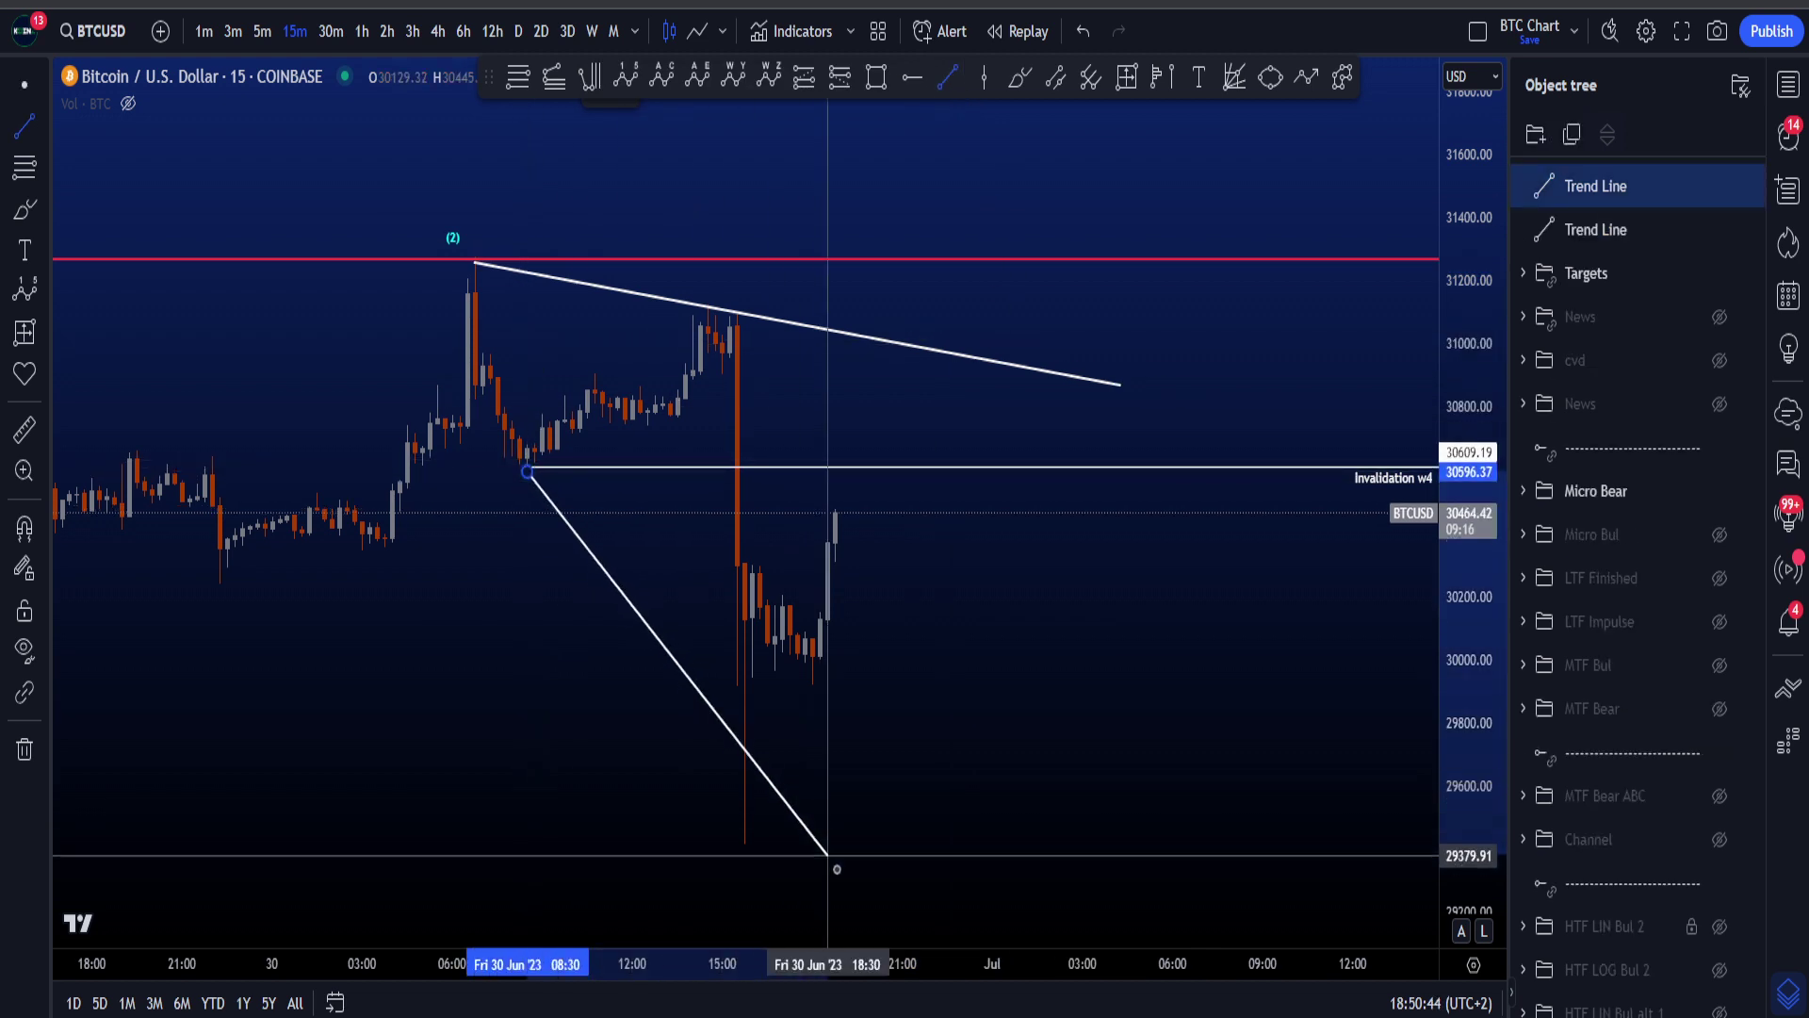
{"action": "left_click", "coordinate": [962, 858]}
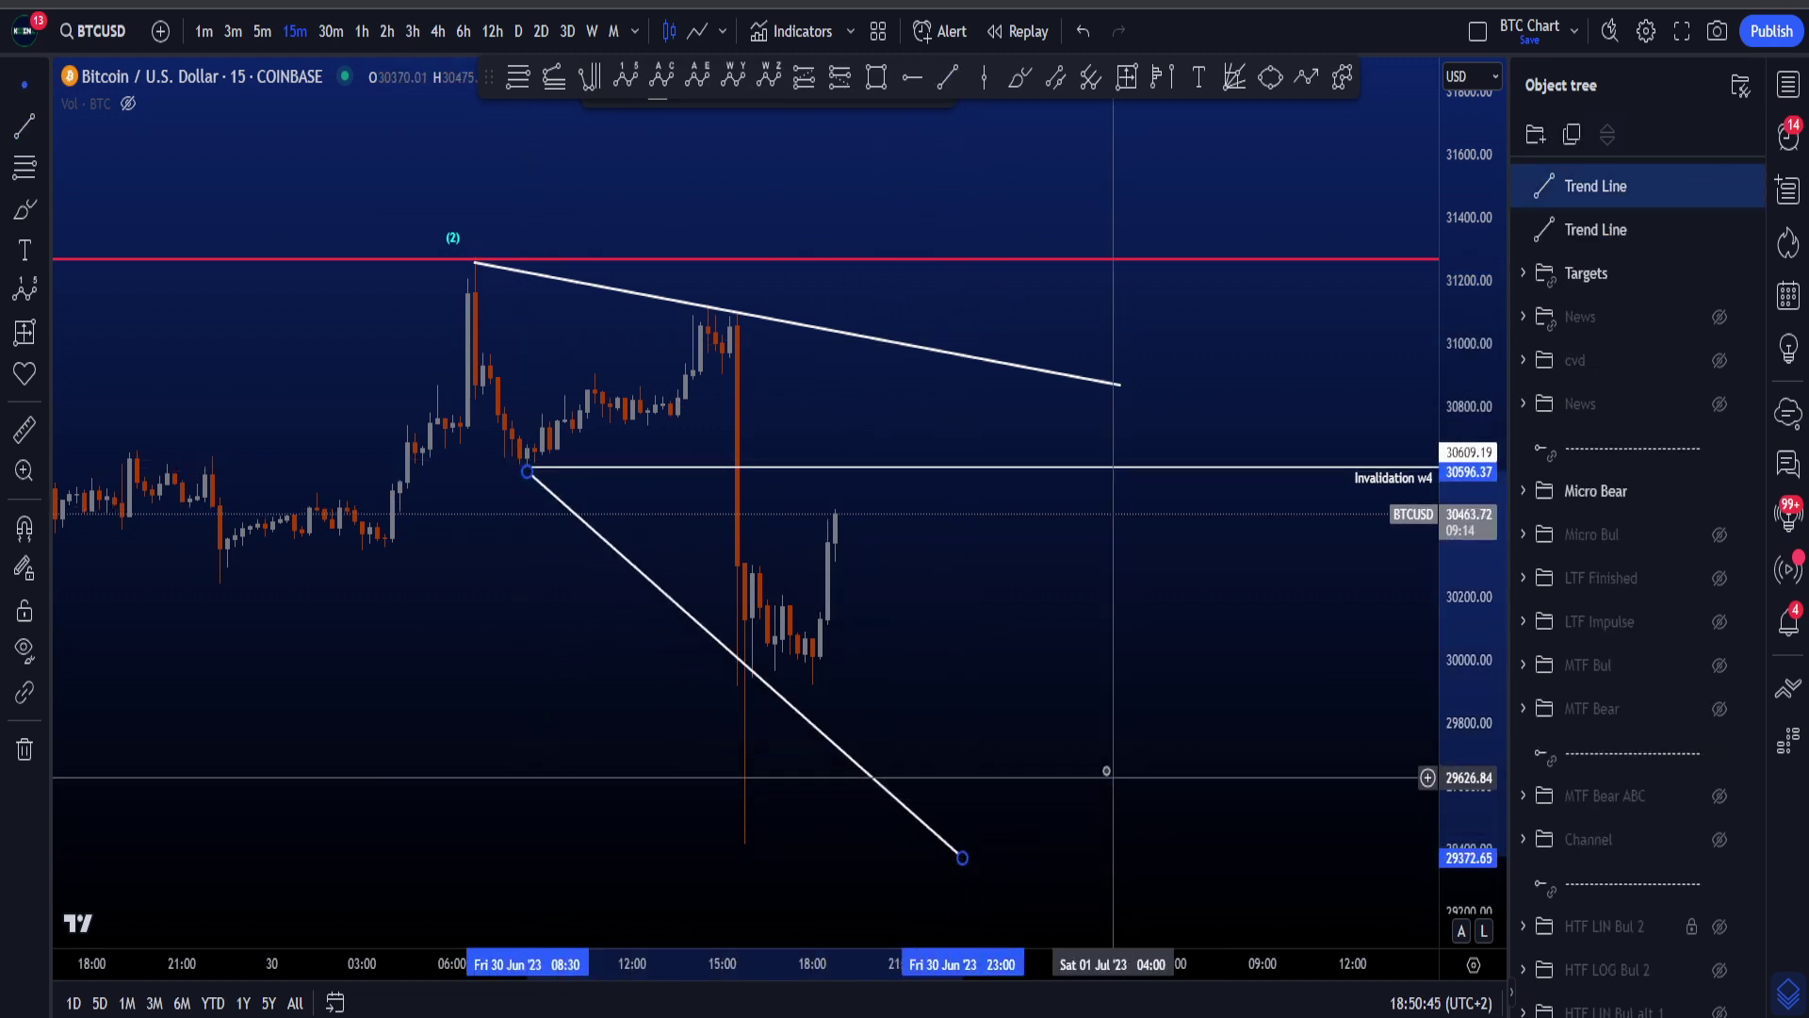
{"action": "key", "text": "Delete"}
{"action": "left_click", "coordinate": [952, 354]}
{"action": "key", "text": "Delete"}
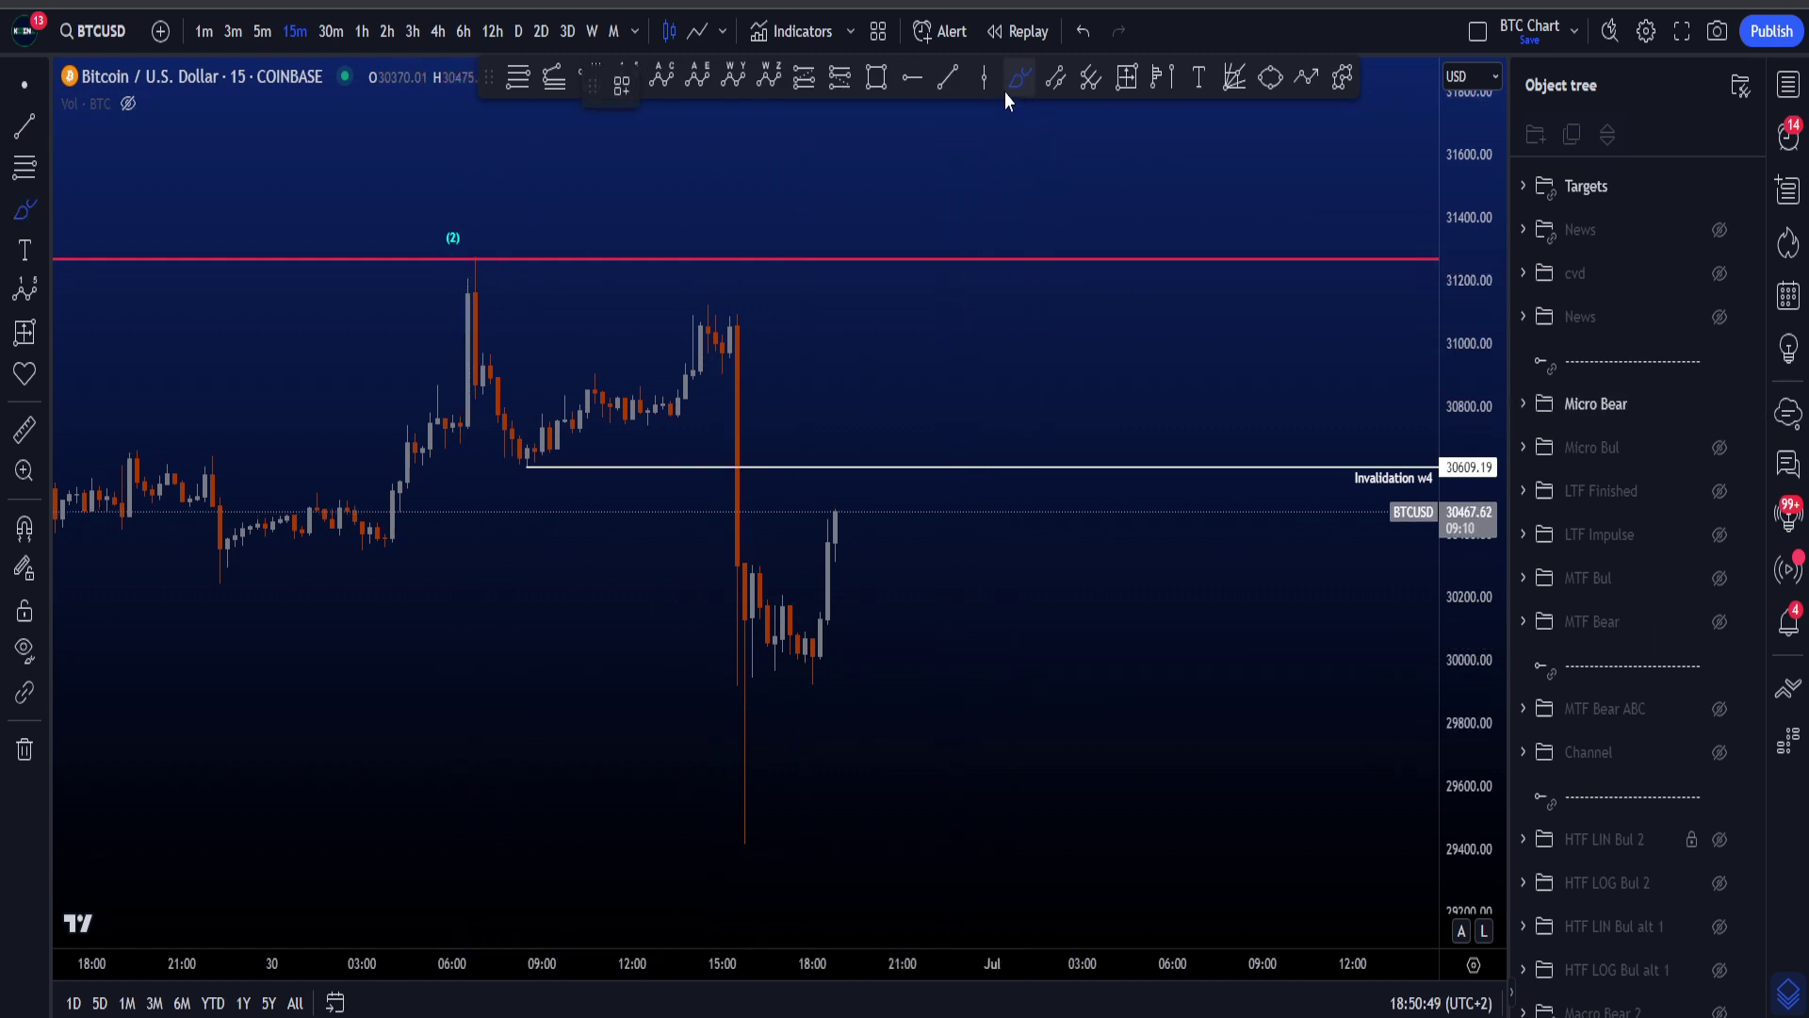
{"action": "mouse_move", "coordinate": [470, 267]}
{"action": "left_mouse_down"}
{"action": "mouse_move", "coordinate": [520, 458]}
{"action": "mouse_move", "coordinate": [724, 329]}
{"action": "mouse_move", "coordinate": [789, 773]}
{"action": "left_mouse_up"}
{"action": "key", "text": "ctrl+z"}
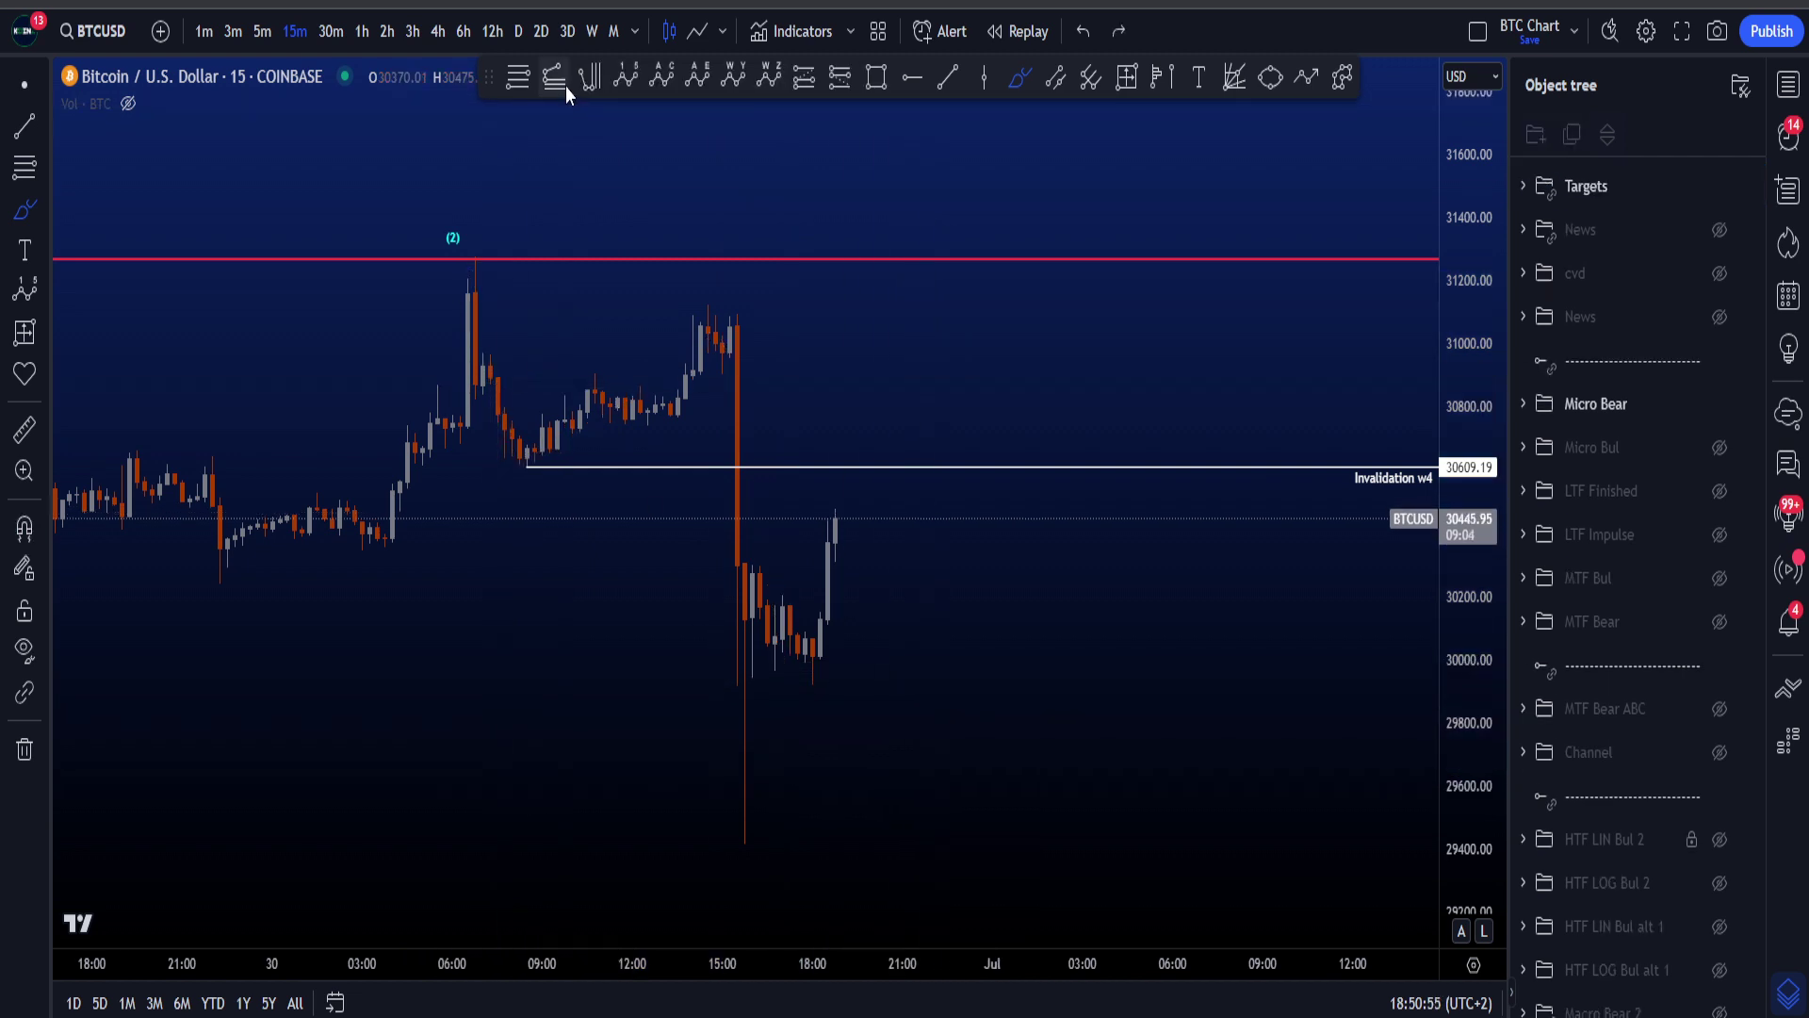
- Place a Trend-Based Fib Extension through 31277.00, 30609.19 and 31121.41, applying the template with 0.618, 1, 1.236 and 1.618 levels
{"action": "left_click", "coordinate": [475, 258], "text": "ctrl"}
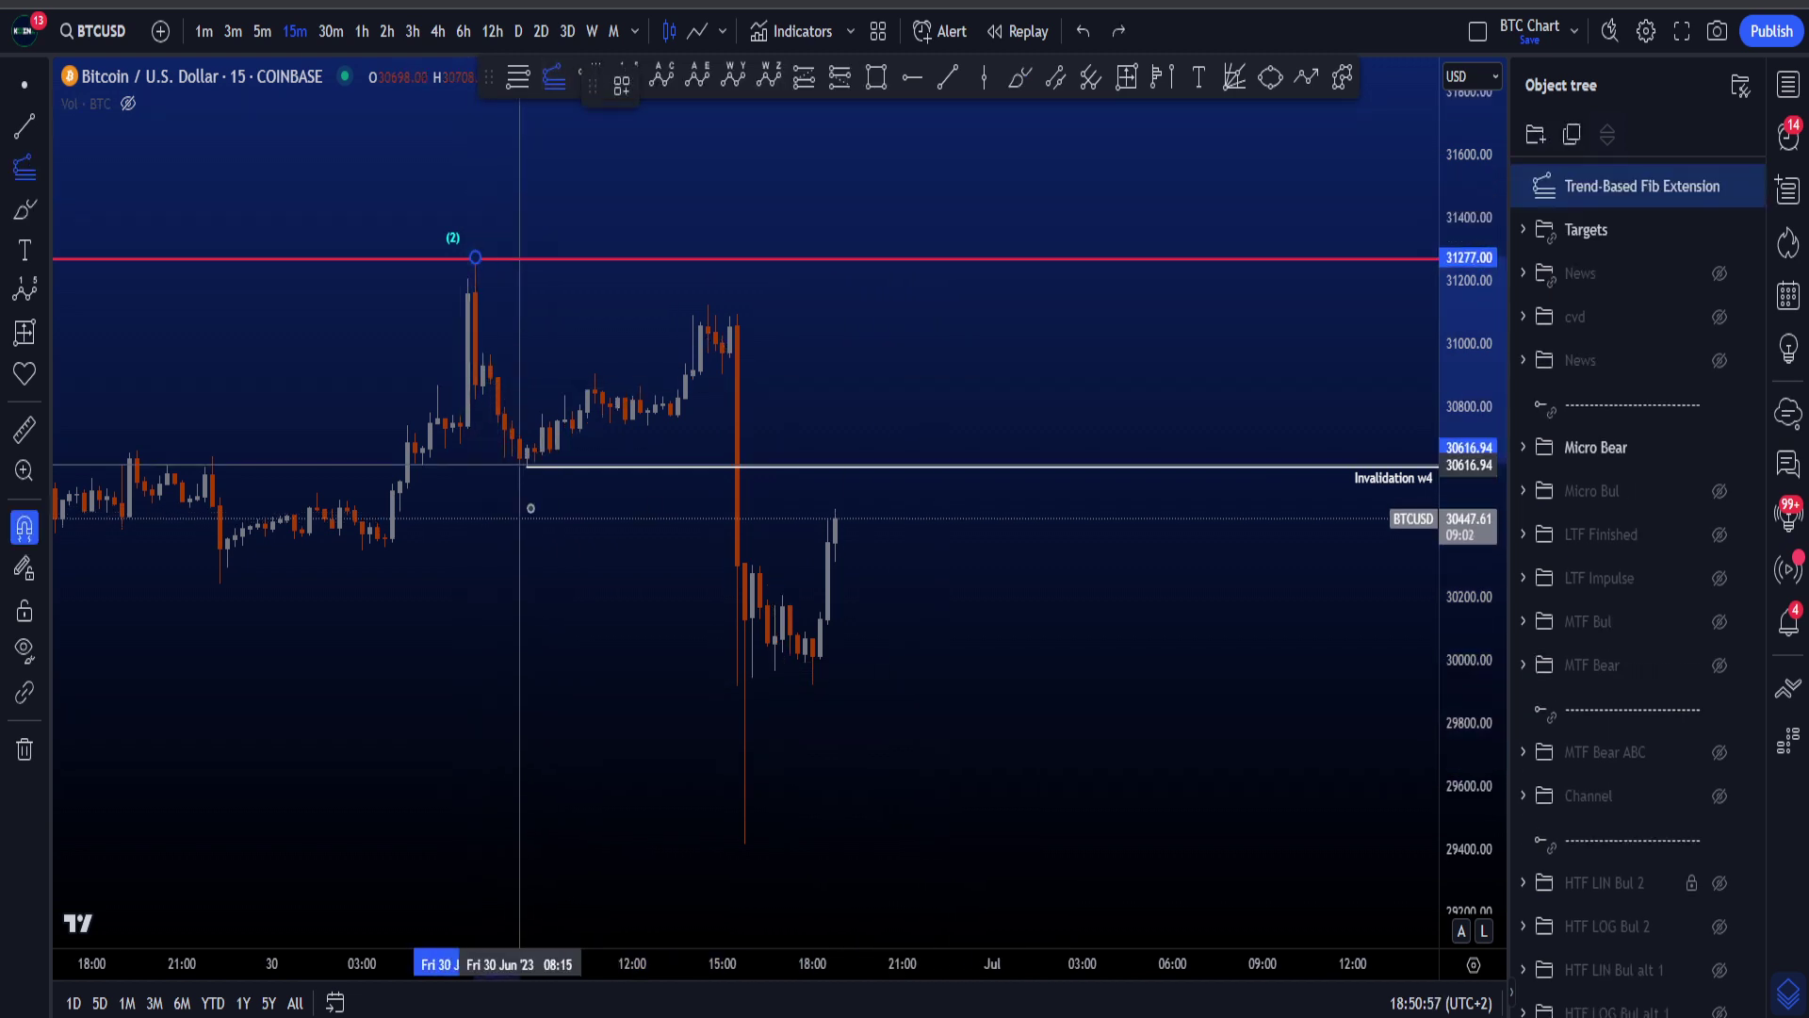
{"action": "left_click", "coordinate": [528, 468], "text": "ctrl"}
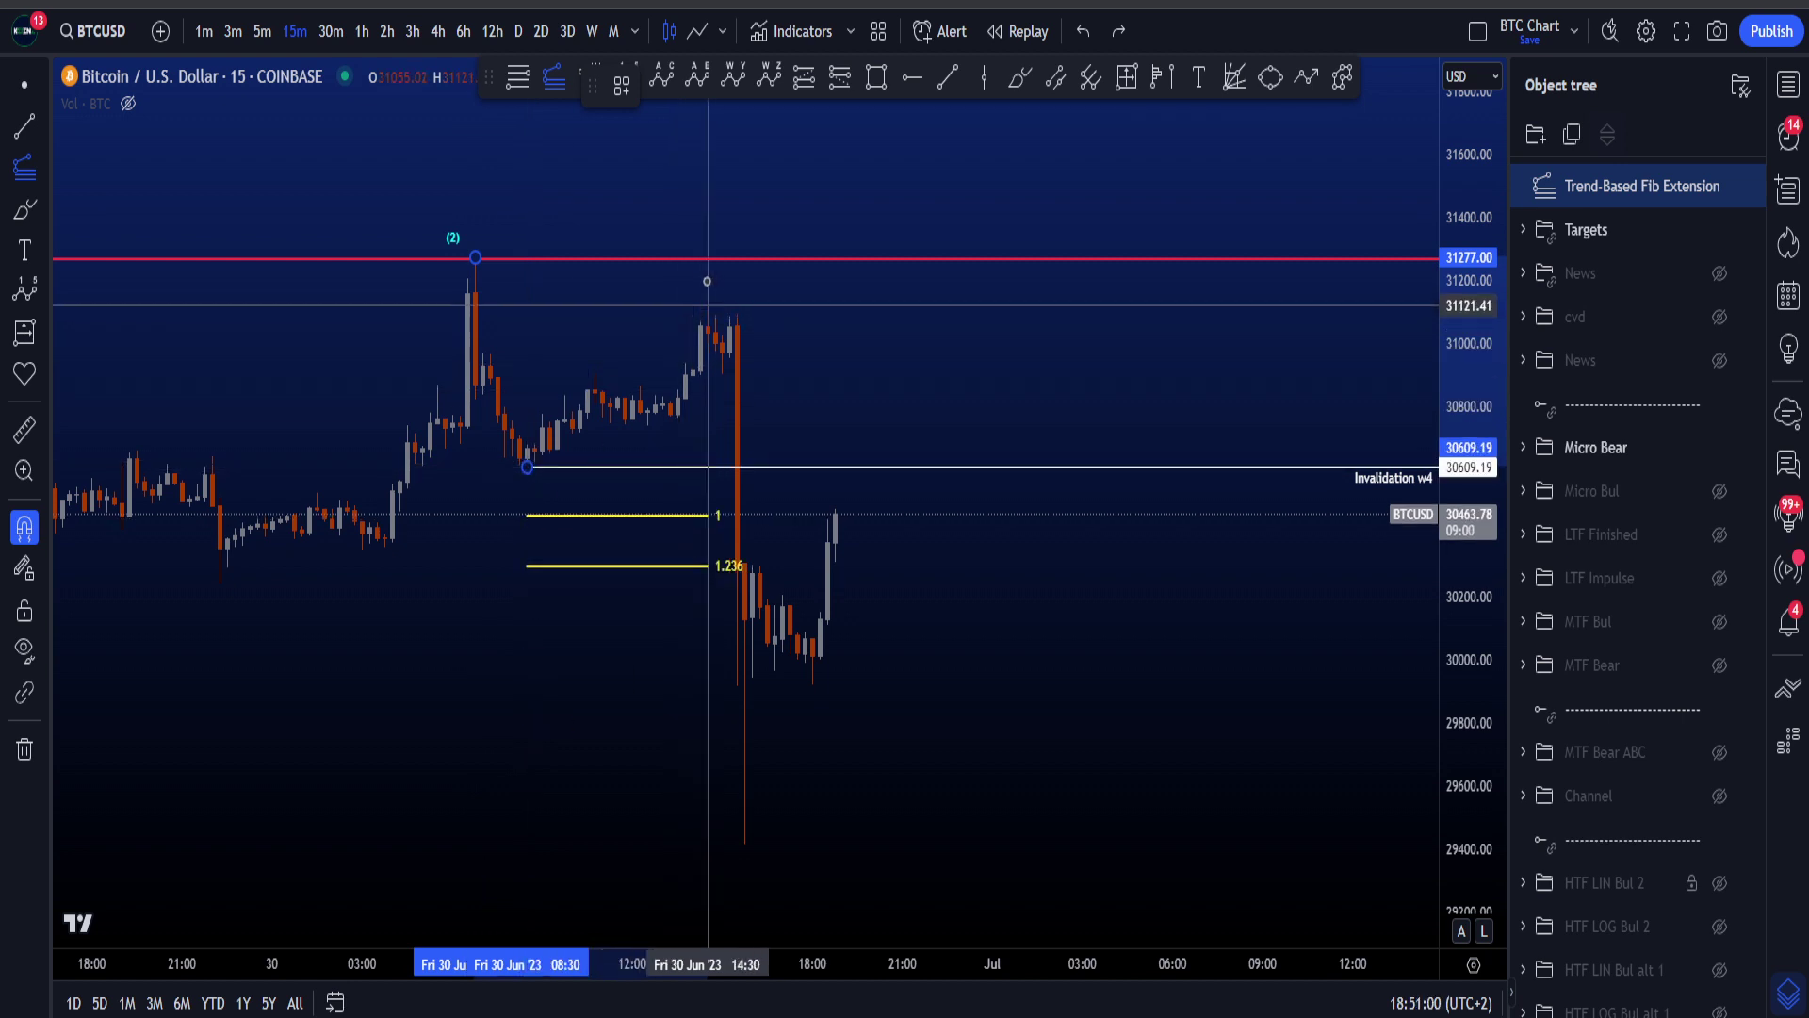
{"action": "left_click", "coordinate": [744, 328], "text": "ctrl"}
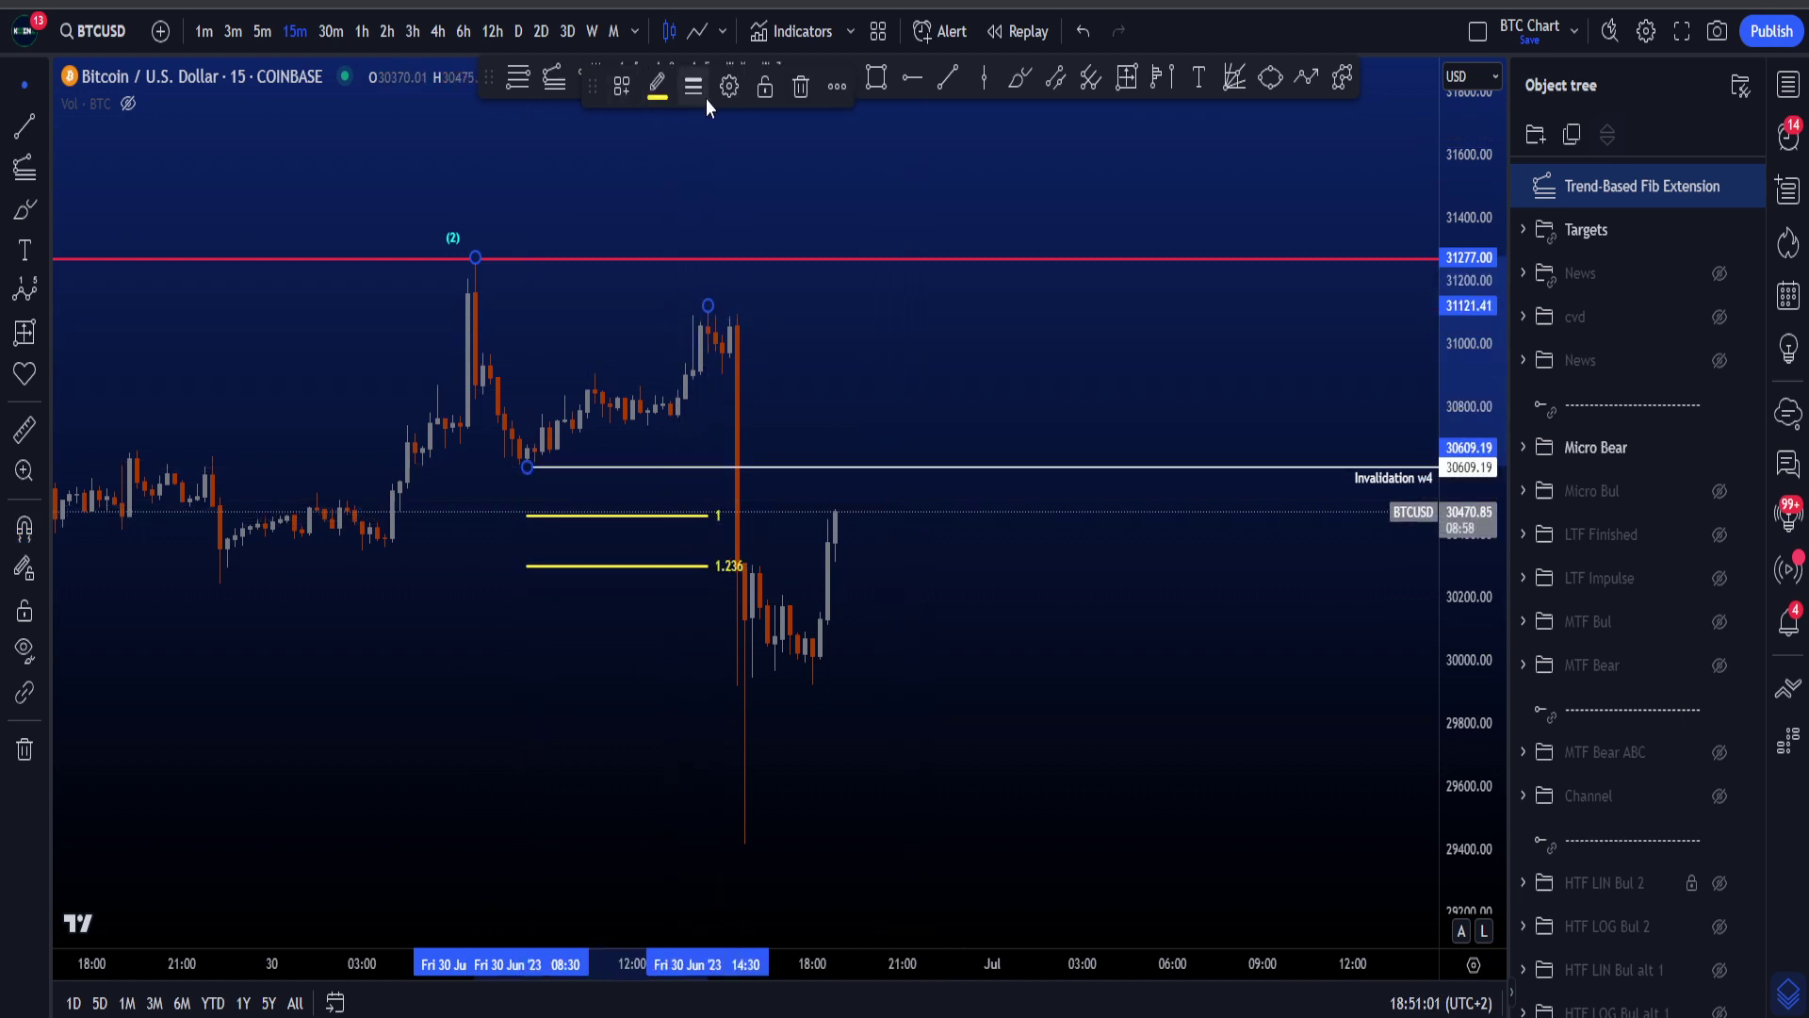
{"action": "left_click", "coordinate": [622, 86]}
{"action": "left_click", "coordinate": [703, 766]}
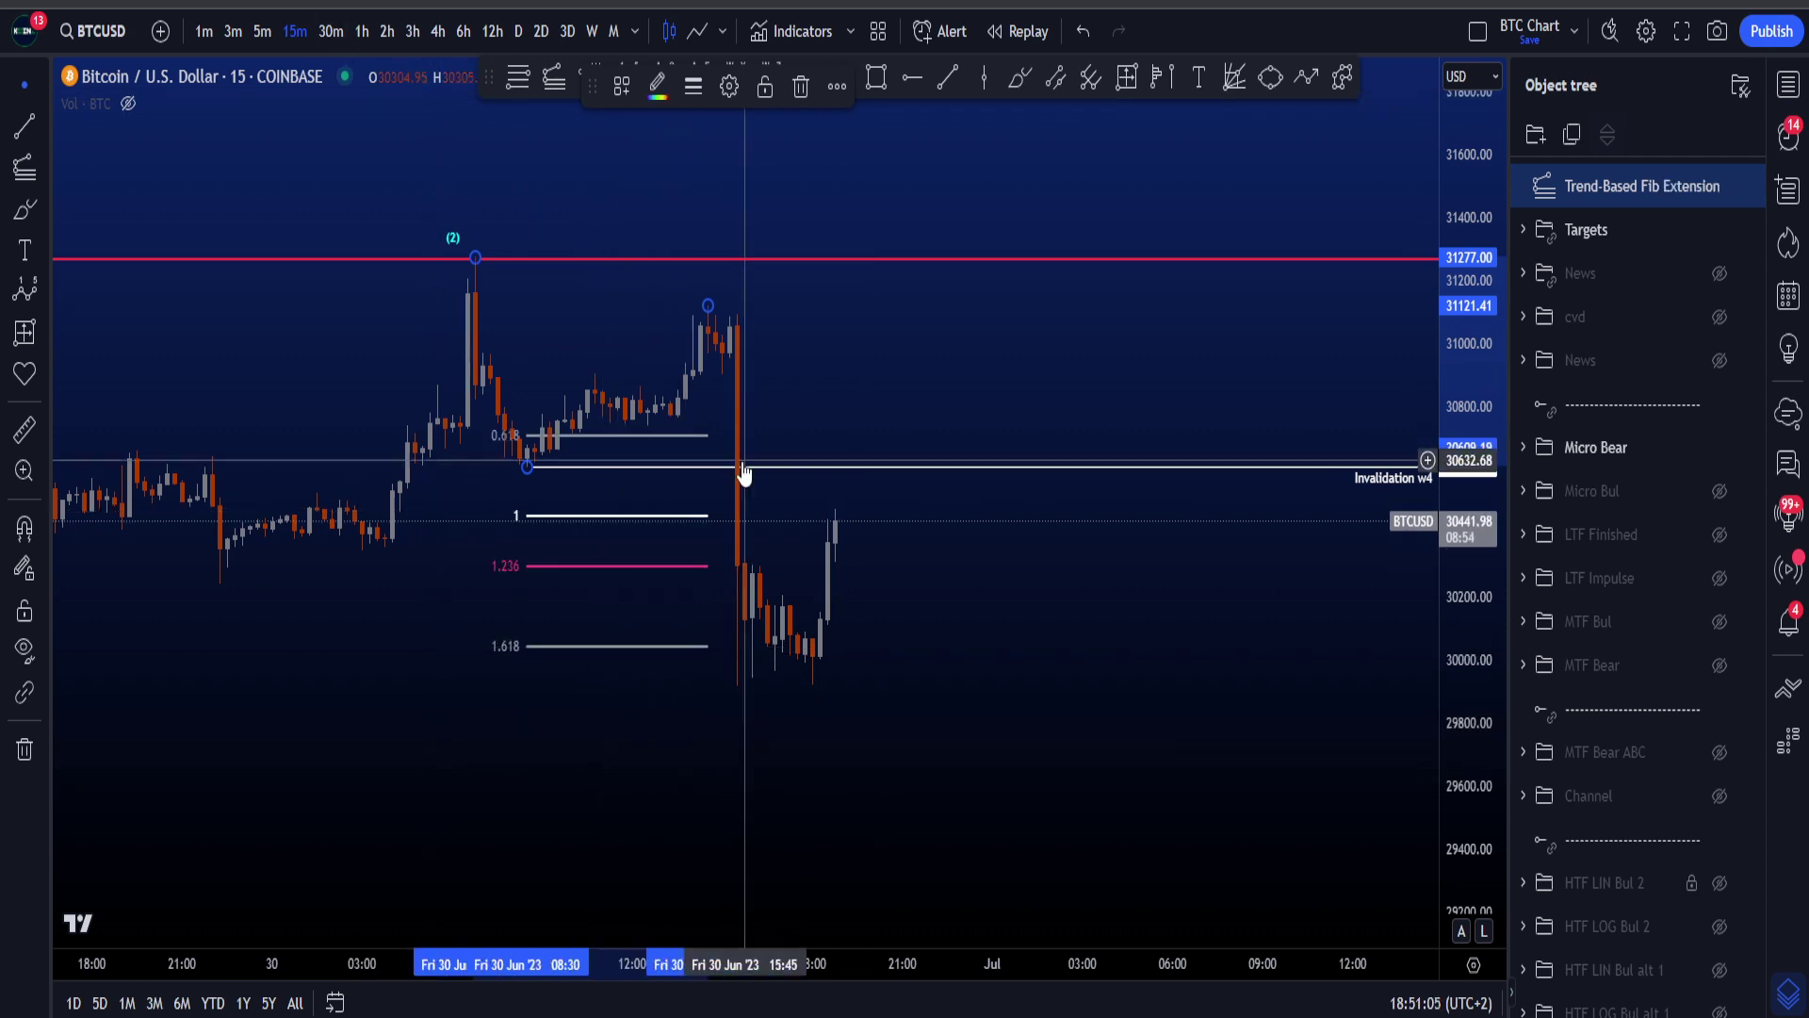
- Move the Fib extension sideways over the drop and brush a temporary mark around the post-drop candles, undoing the stroke
{"action": "left_click_drag", "start_coordinate": [591, 657], "coordinate": [797, 651]}
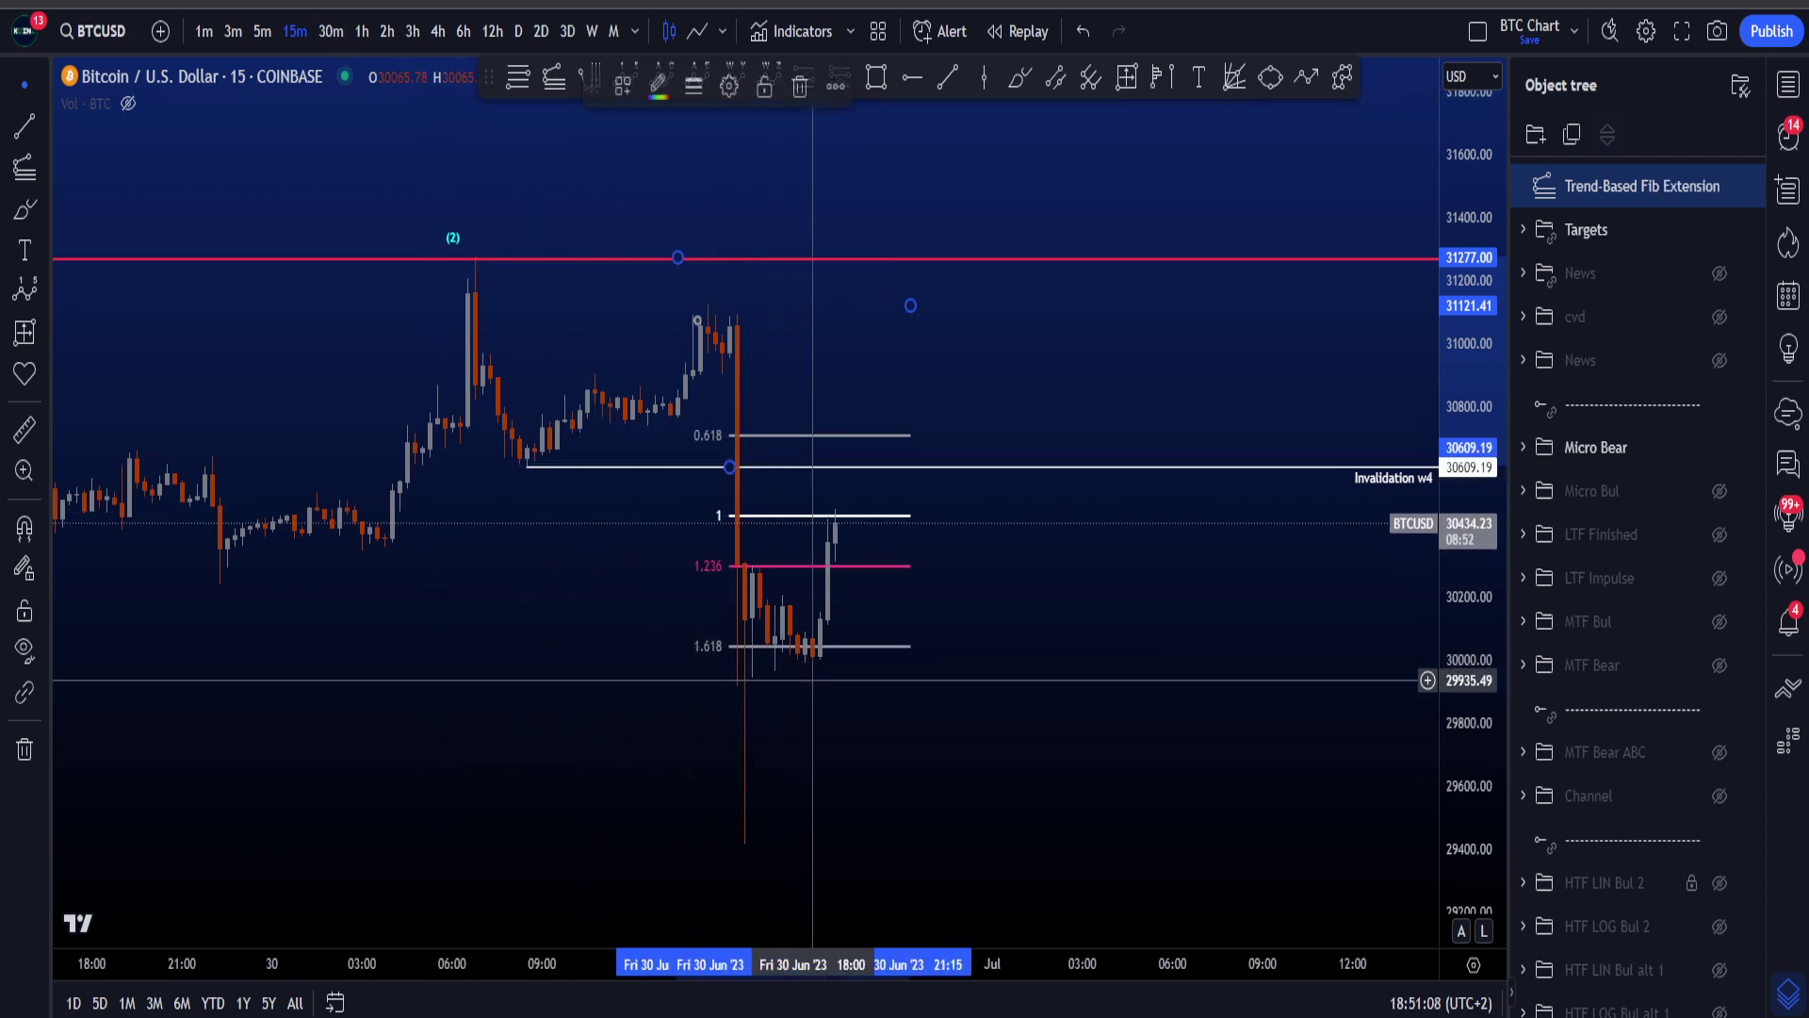
{"action": "left_click", "coordinate": [896, 711]}
{"action": "left_click_drag", "start_coordinate": [896, 712], "coordinate": [887, 716]}
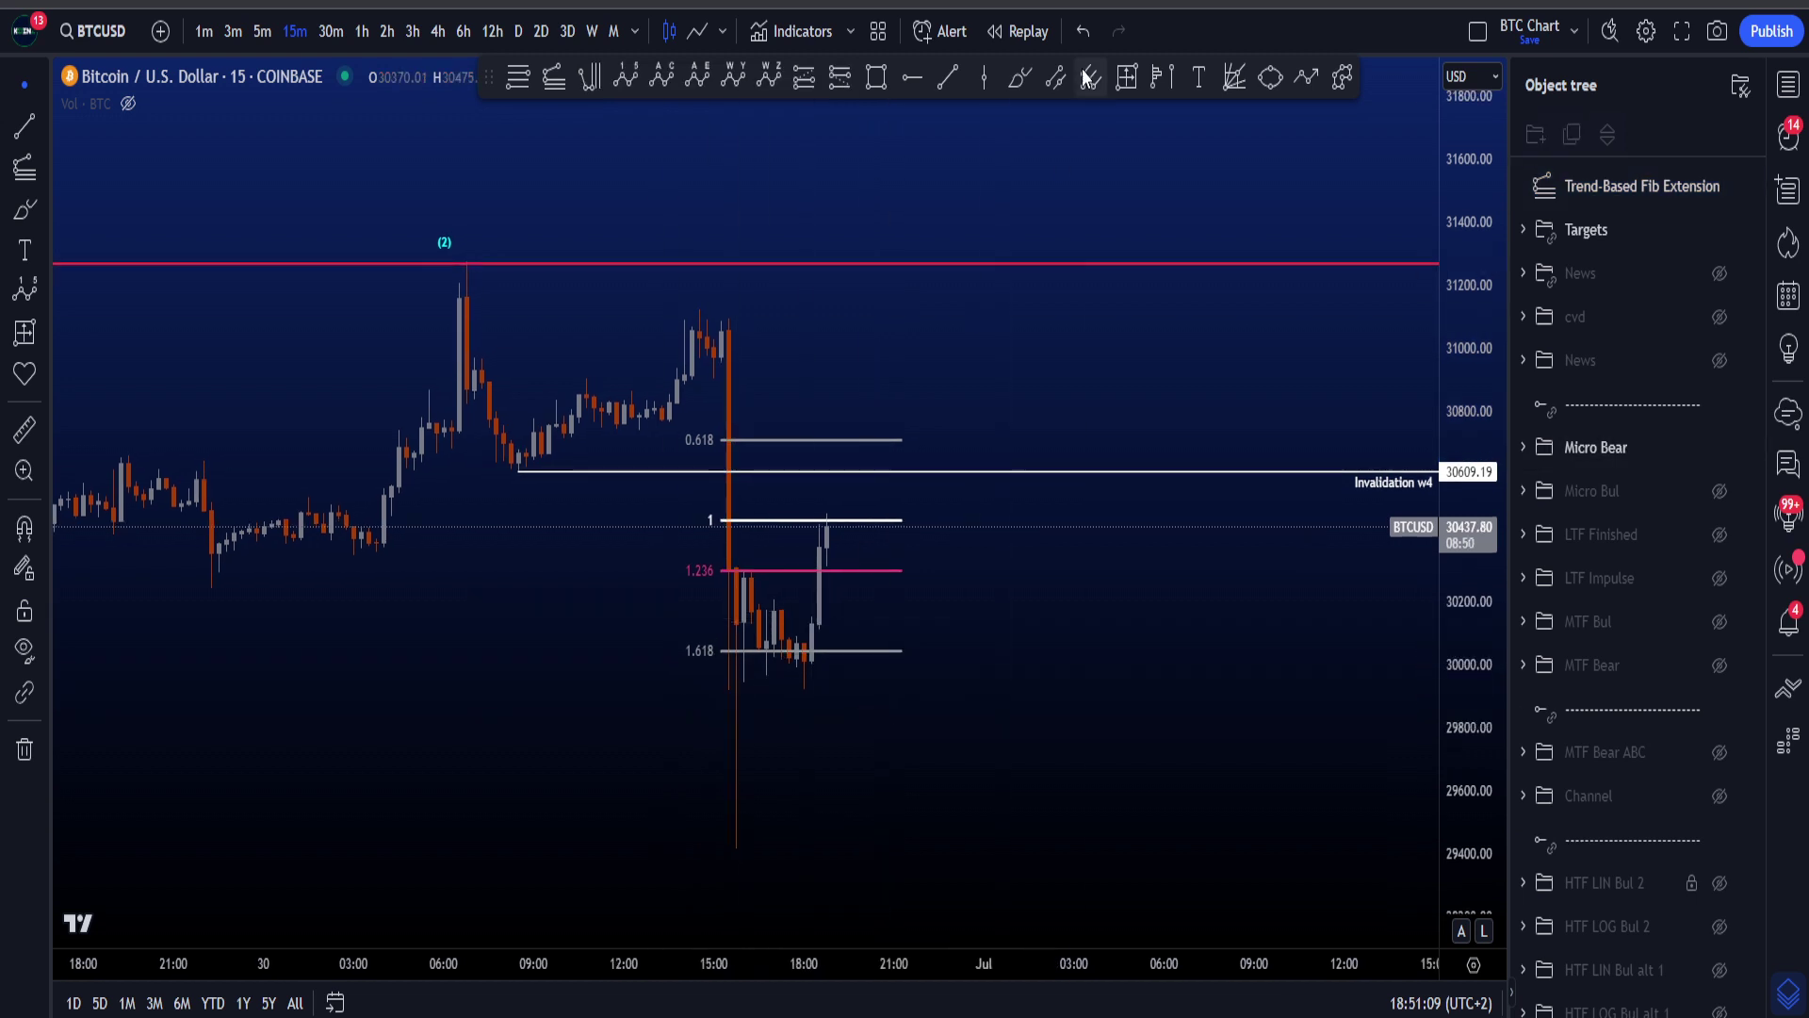
{"action": "mouse_move", "coordinate": [726, 625]}
{"action": "left_mouse_down"}
{"action": "mouse_move", "coordinate": [660, 660]}
{"action": "mouse_move", "coordinate": [728, 625]}
{"action": "mouse_move", "coordinate": [819, 652]}
{"action": "left_mouse_up"}
{"action": "key", "text": "ctrl+z"}
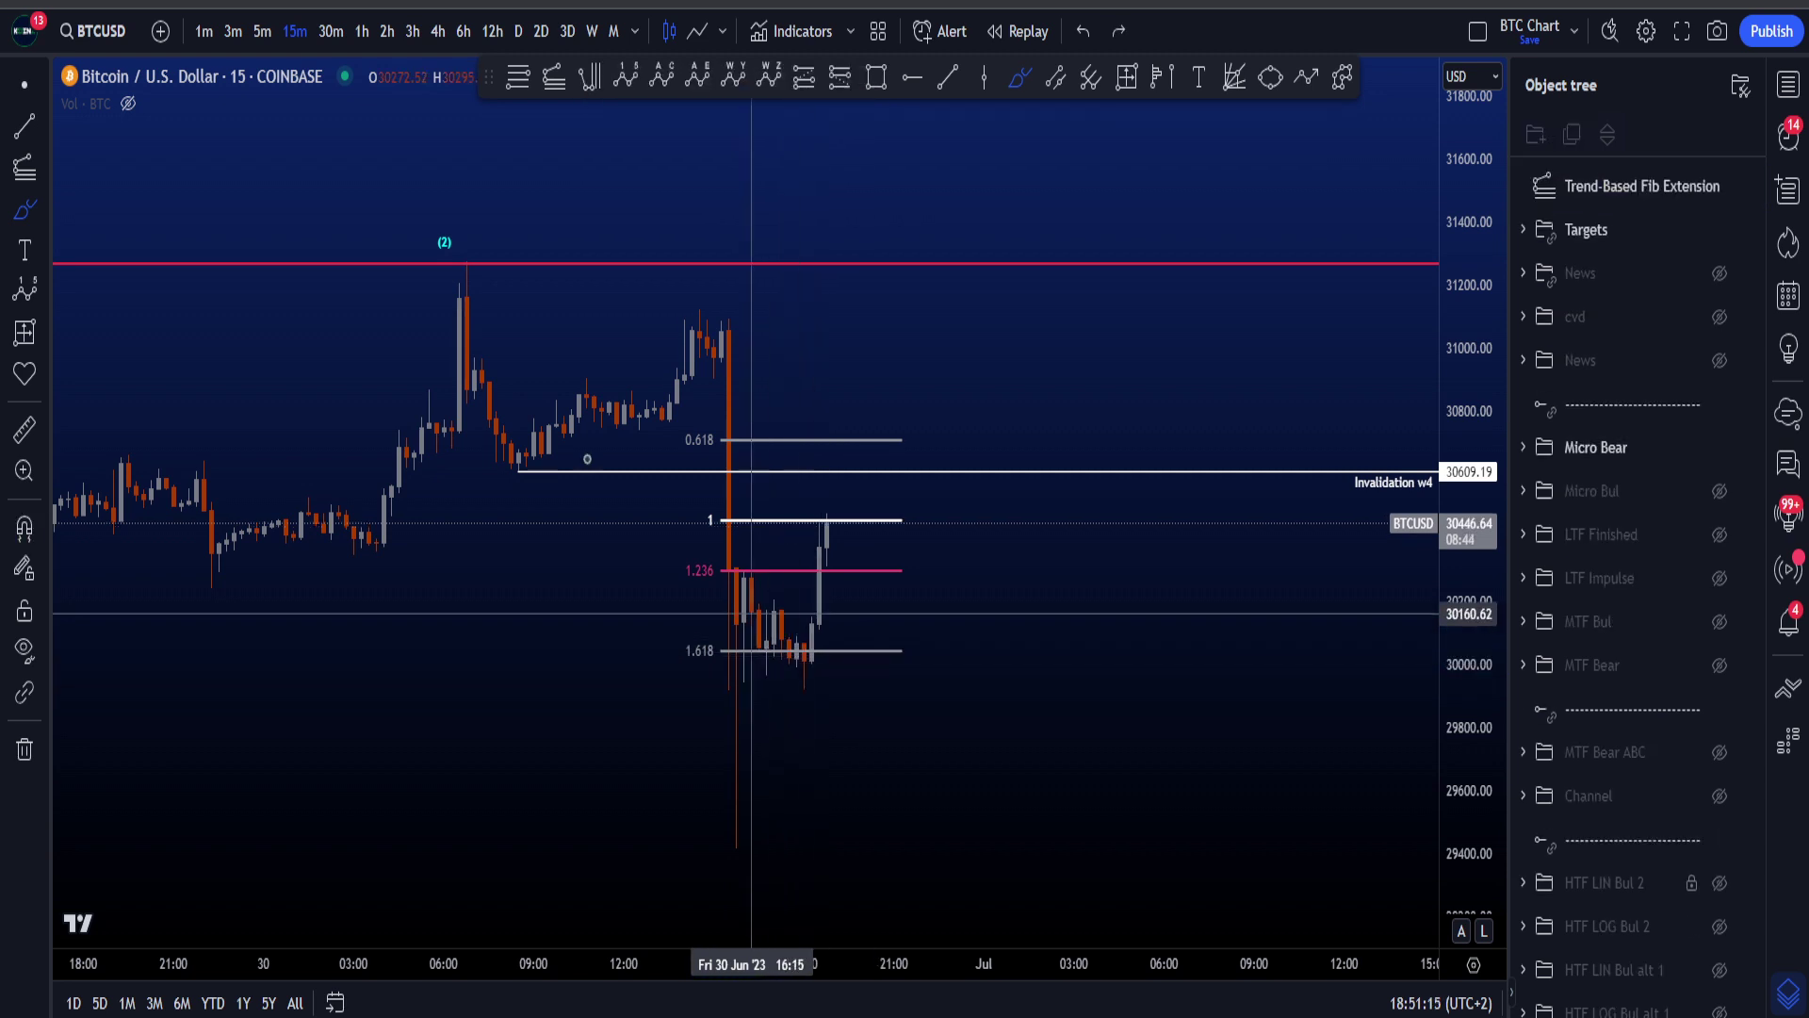
{"action": "key", "text": "Delete"}
- Set the chart to 30 minutes and circle the candles around the 1.618 level, undoing the stroke
{"action": "left_click", "coordinate": [331, 31]}
{"action": "scroll", "coordinate": [867, 628], "scroll_direction": "up", "scroll_amount": 3}
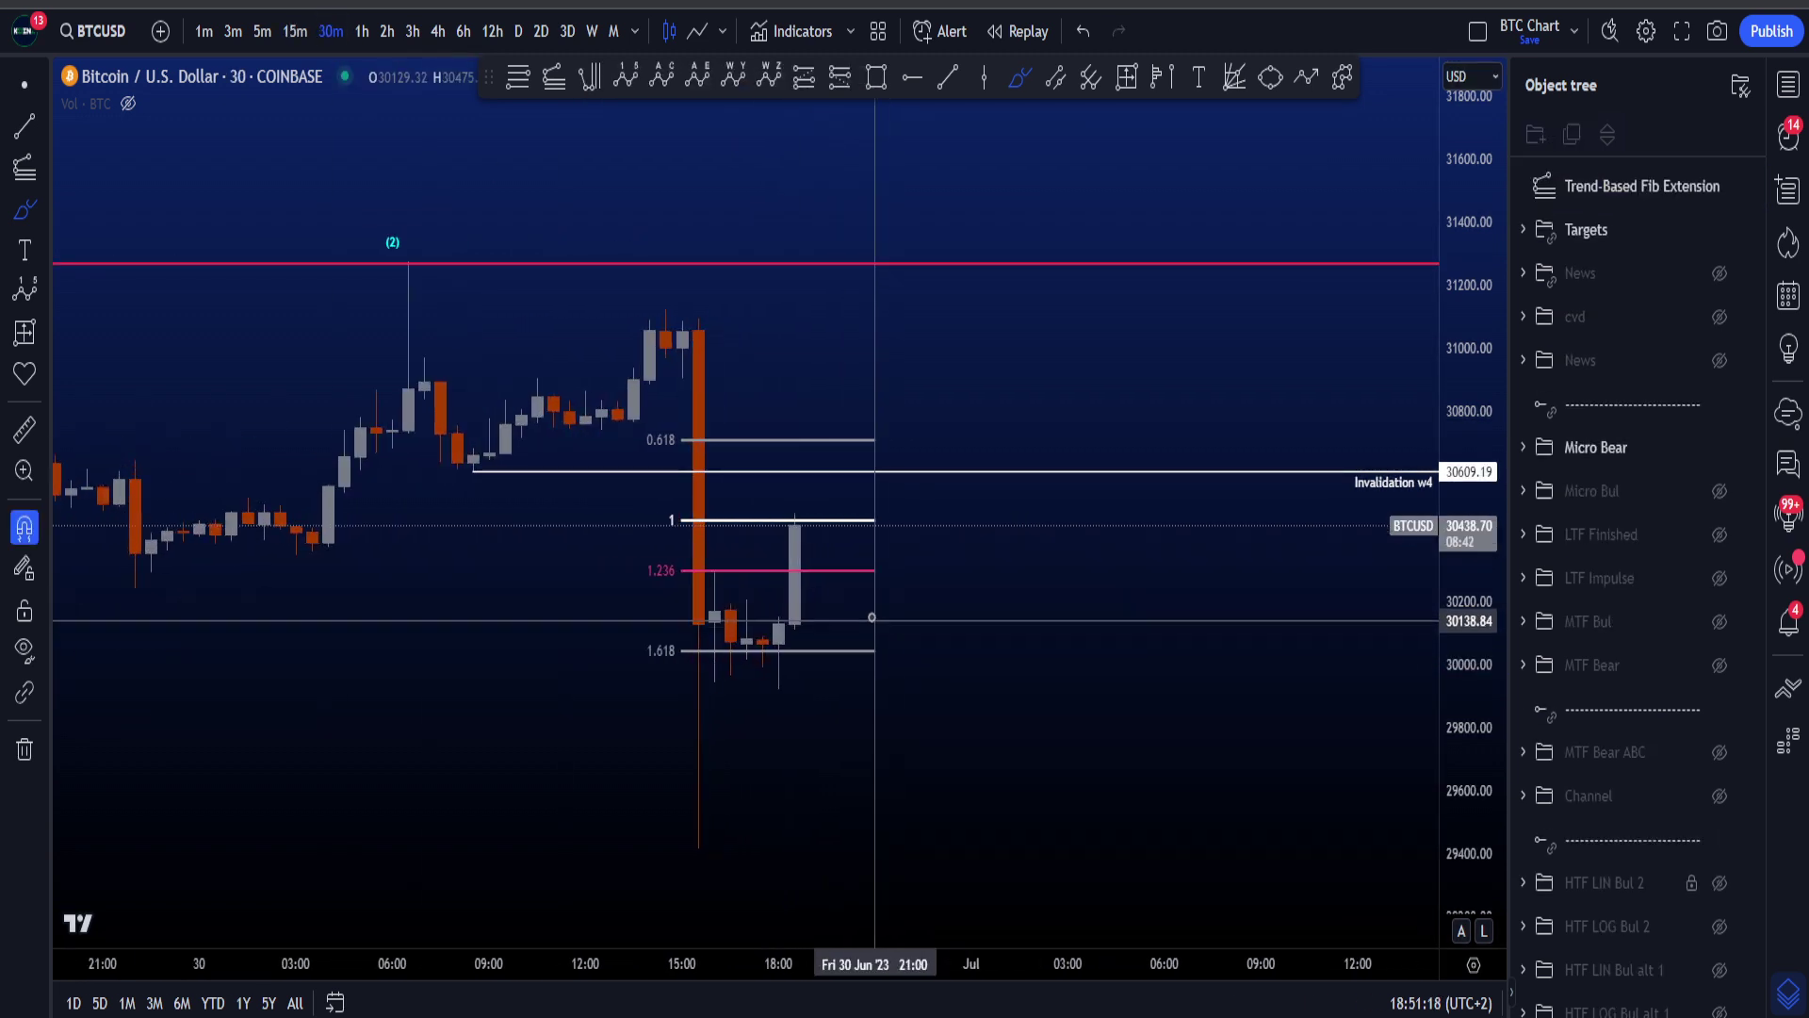
{"action": "left_click_drag", "start_coordinate": [806, 642], "coordinate": [827, 638]}
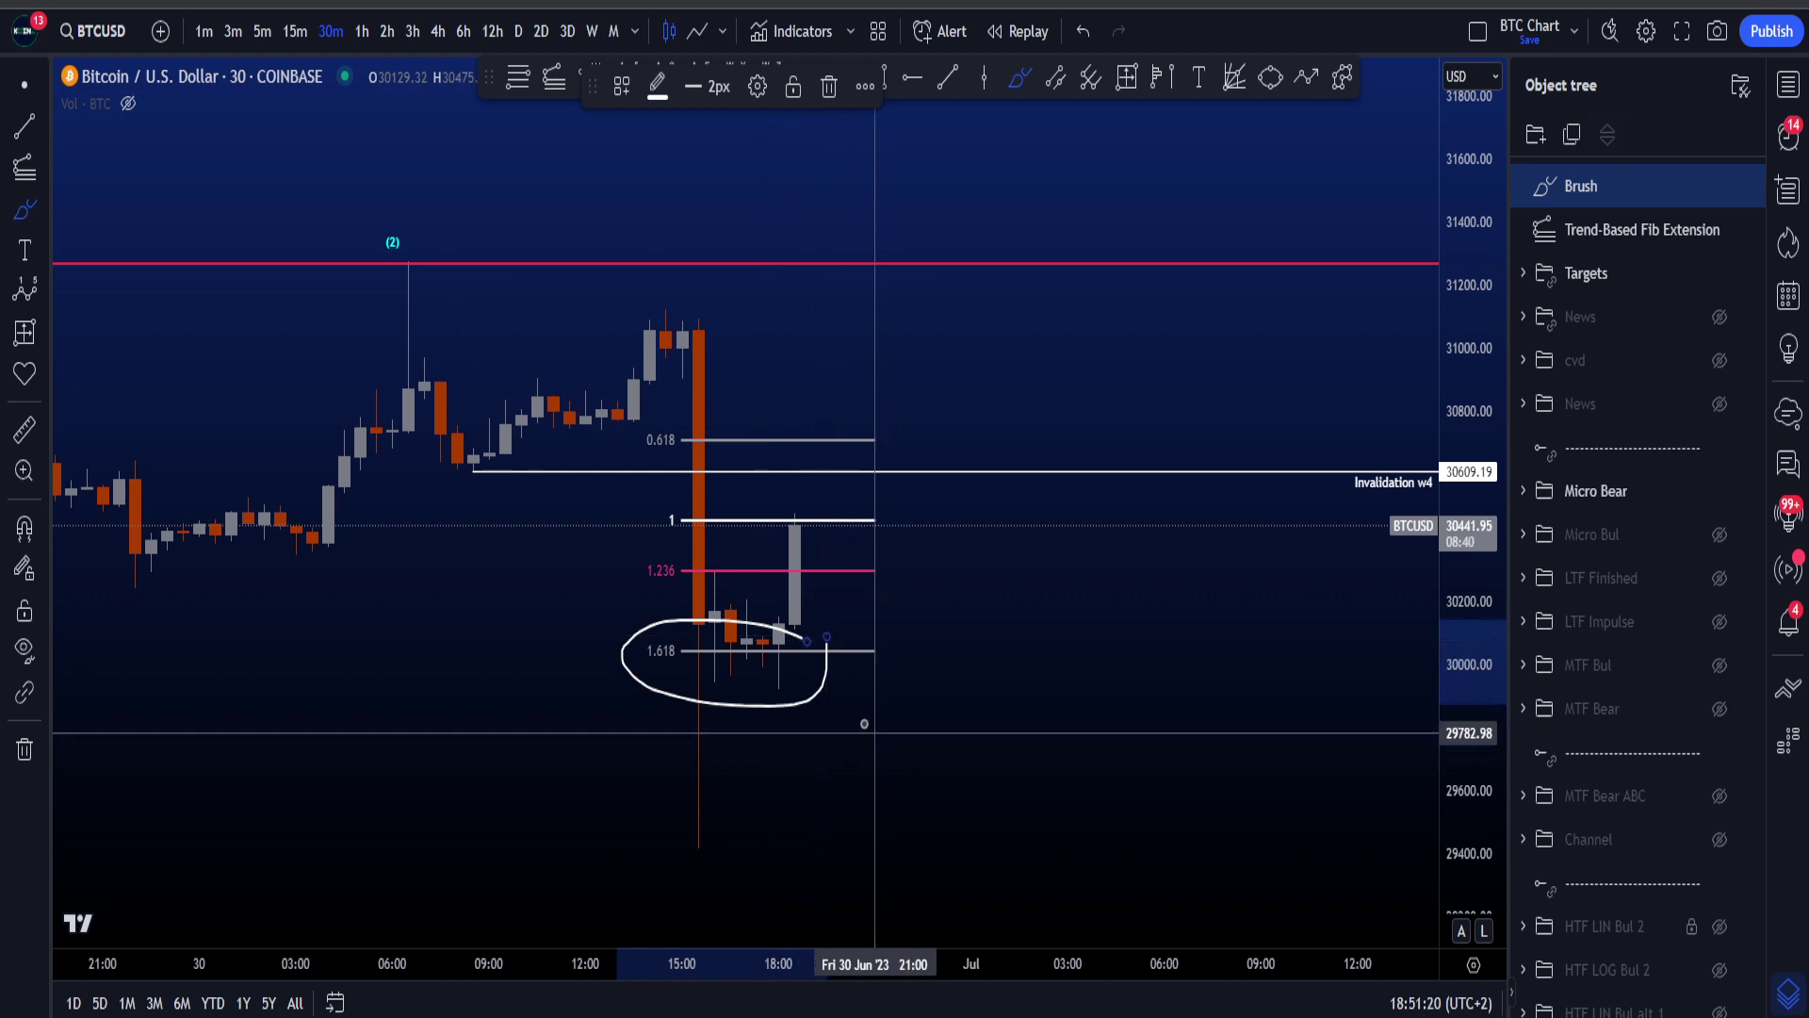
{"action": "key", "text": "ctrl+z"}
- Delete the Trend-Based Fib Extension from the chart
{"action": "scroll", "coordinate": [932, 742], "scroll_direction": "down", "scroll_amount": 1}
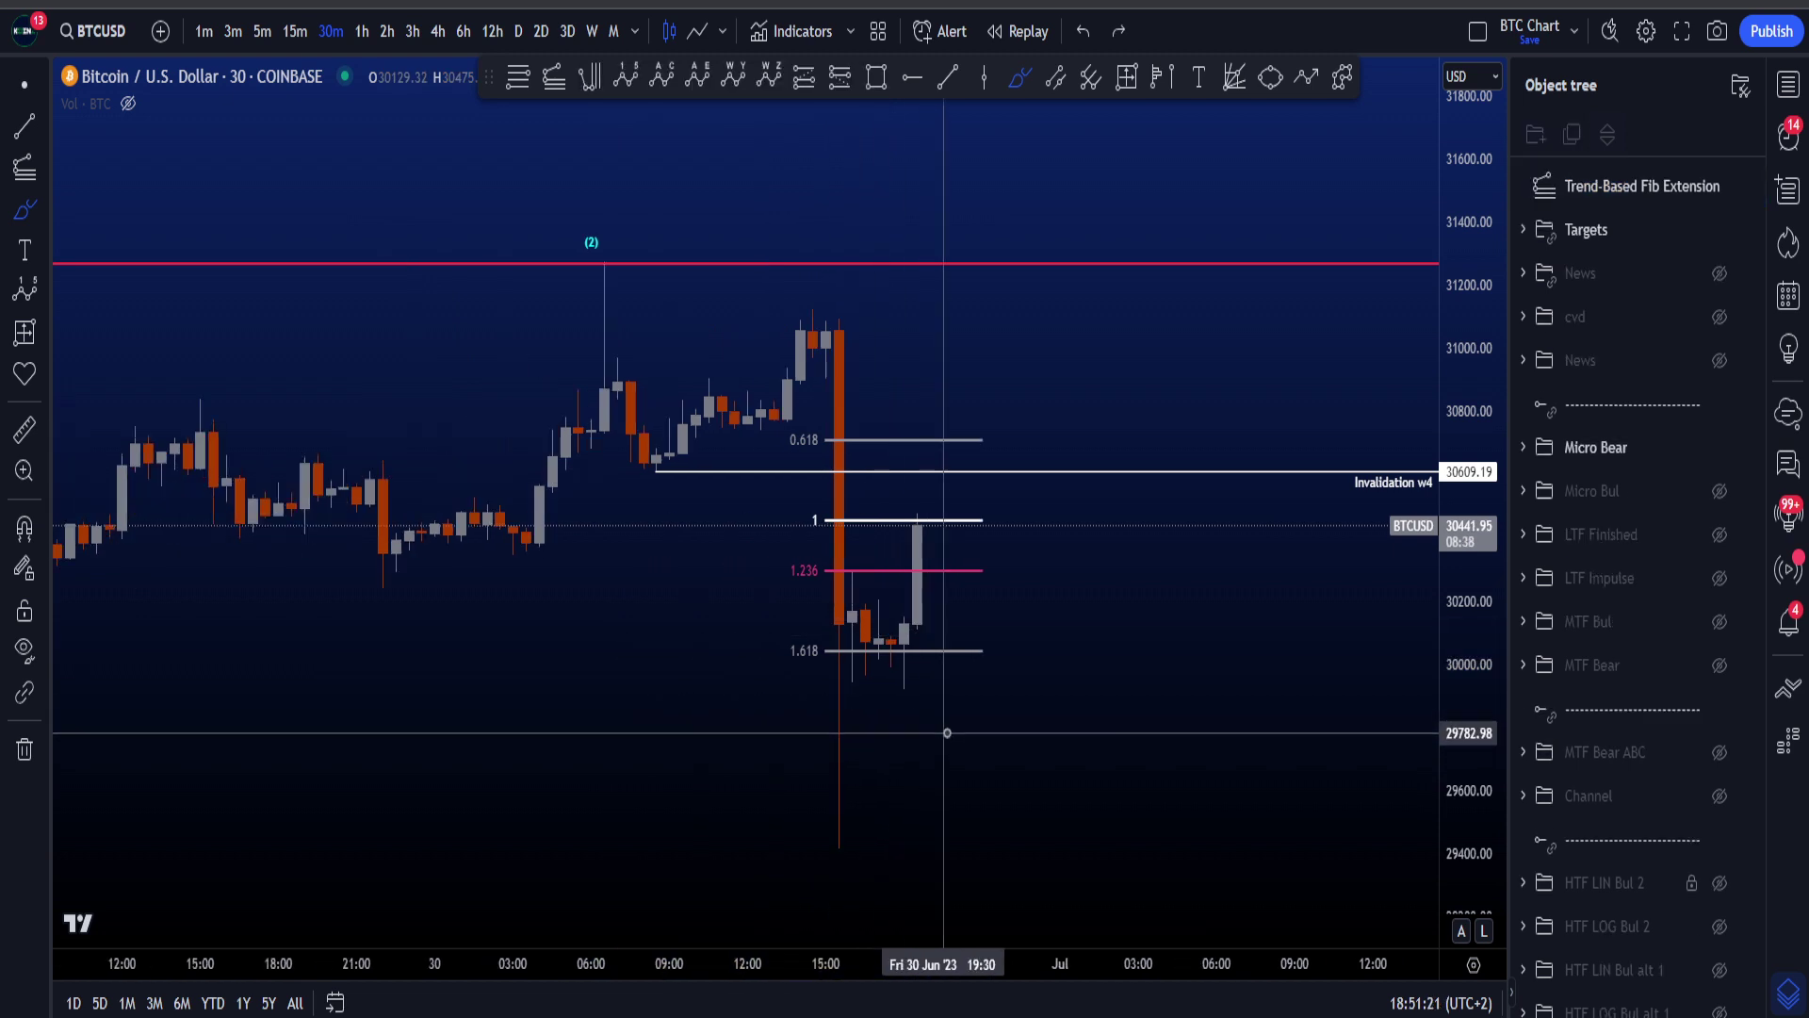
{"action": "left_click", "coordinate": [24, 85]}
{"action": "left_click", "coordinate": [978, 588]}
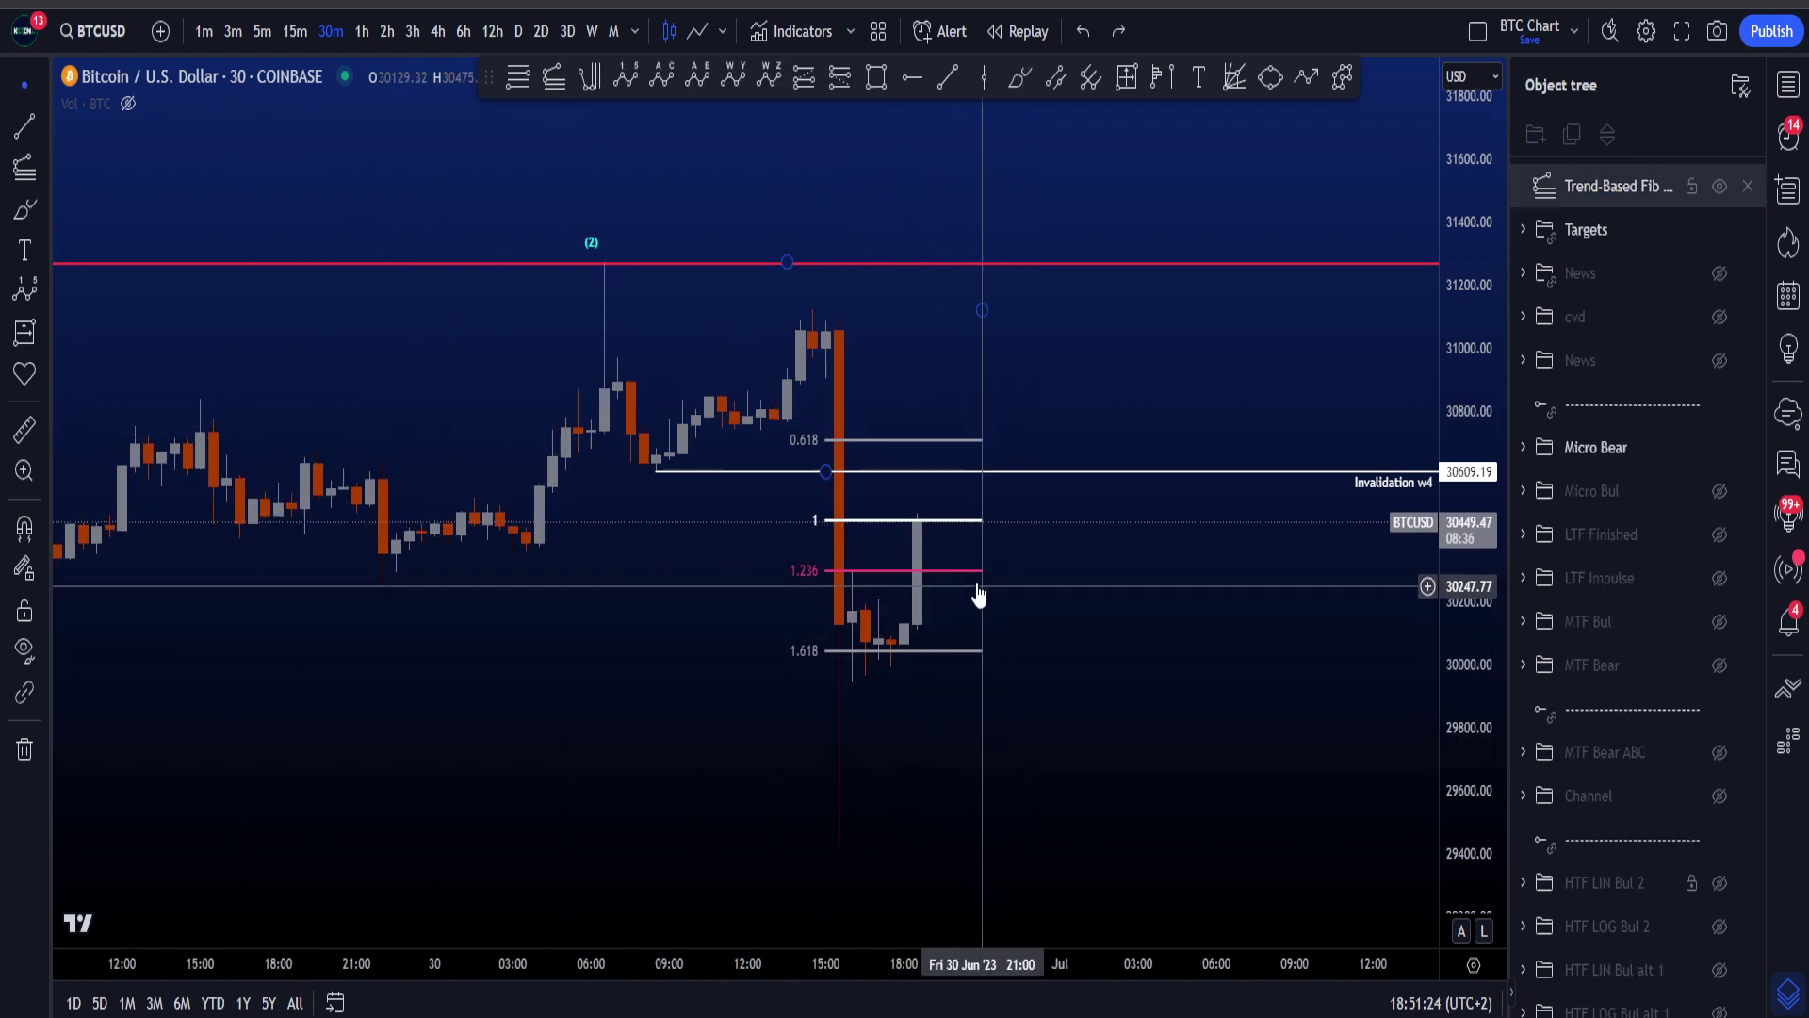
{"action": "left_click", "coordinate": [975, 576]}
{"action": "left_click", "coordinate": [975, 575]}
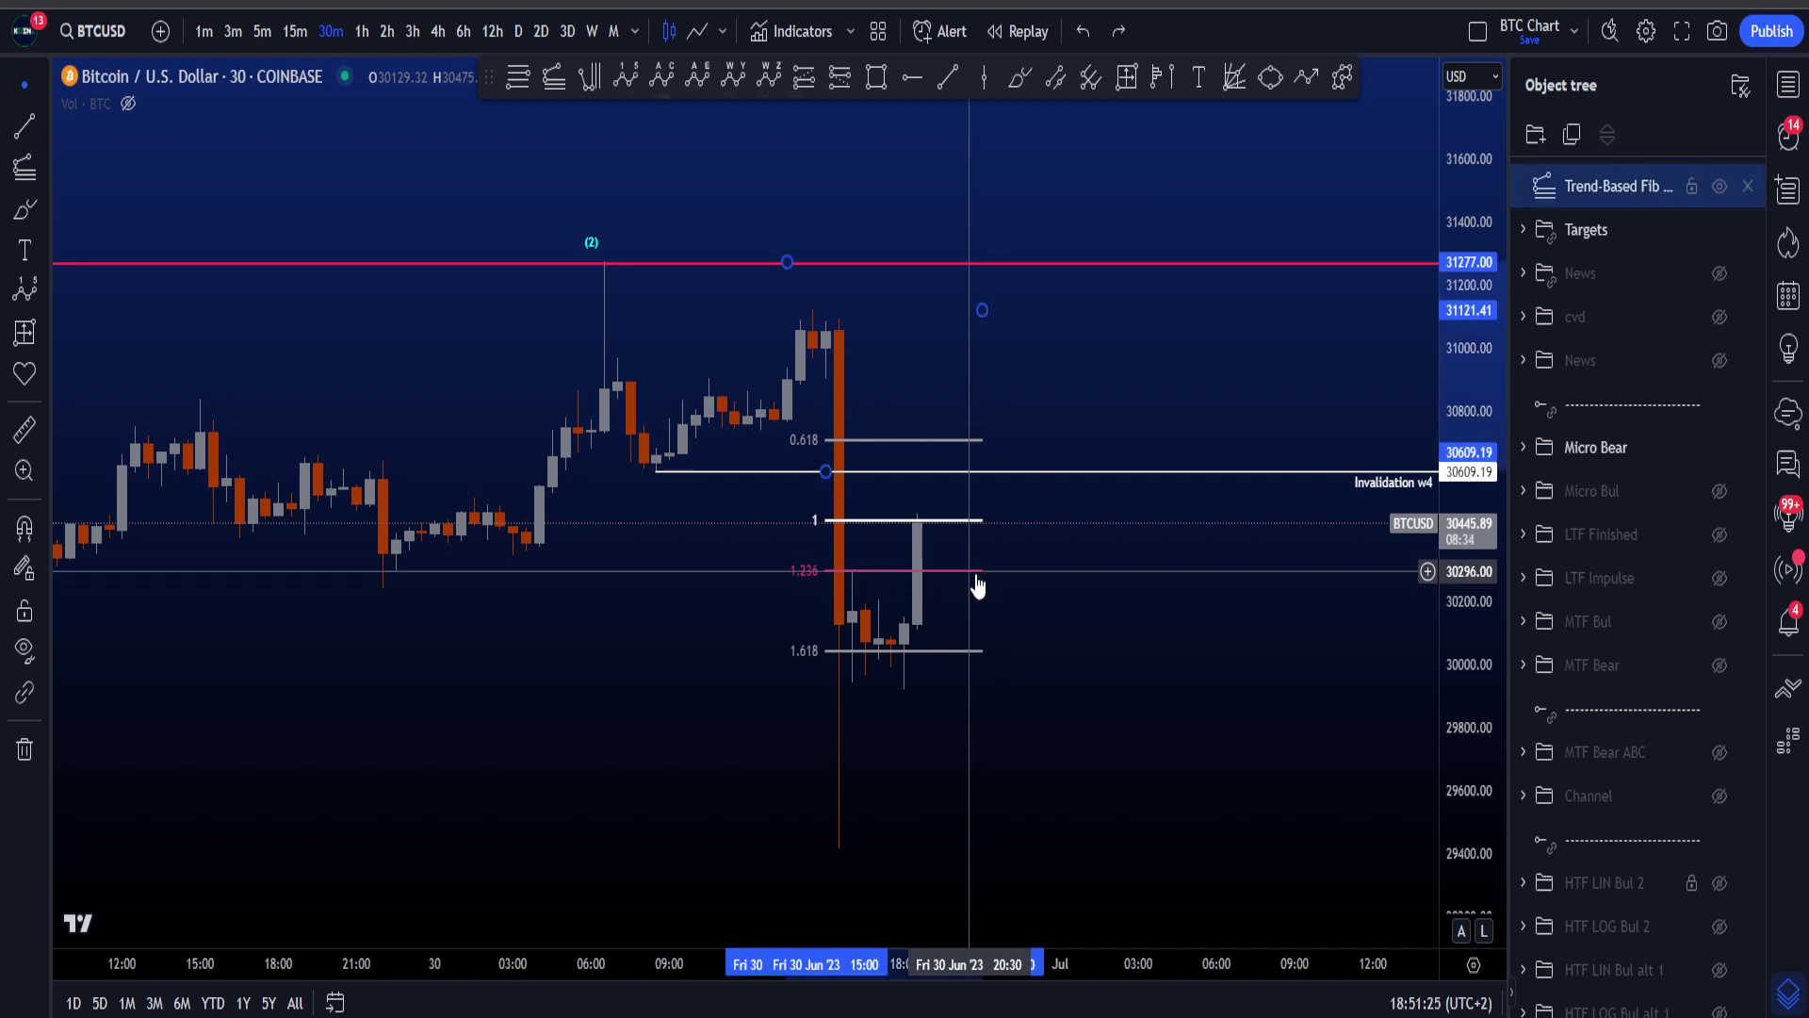
{"action": "key", "text": "Delete"}
- Show the LTF Impulse drawing group on the chart
{"action": "scroll", "coordinate": [999, 650], "scroll_direction": "down", "scroll_amount": 3}
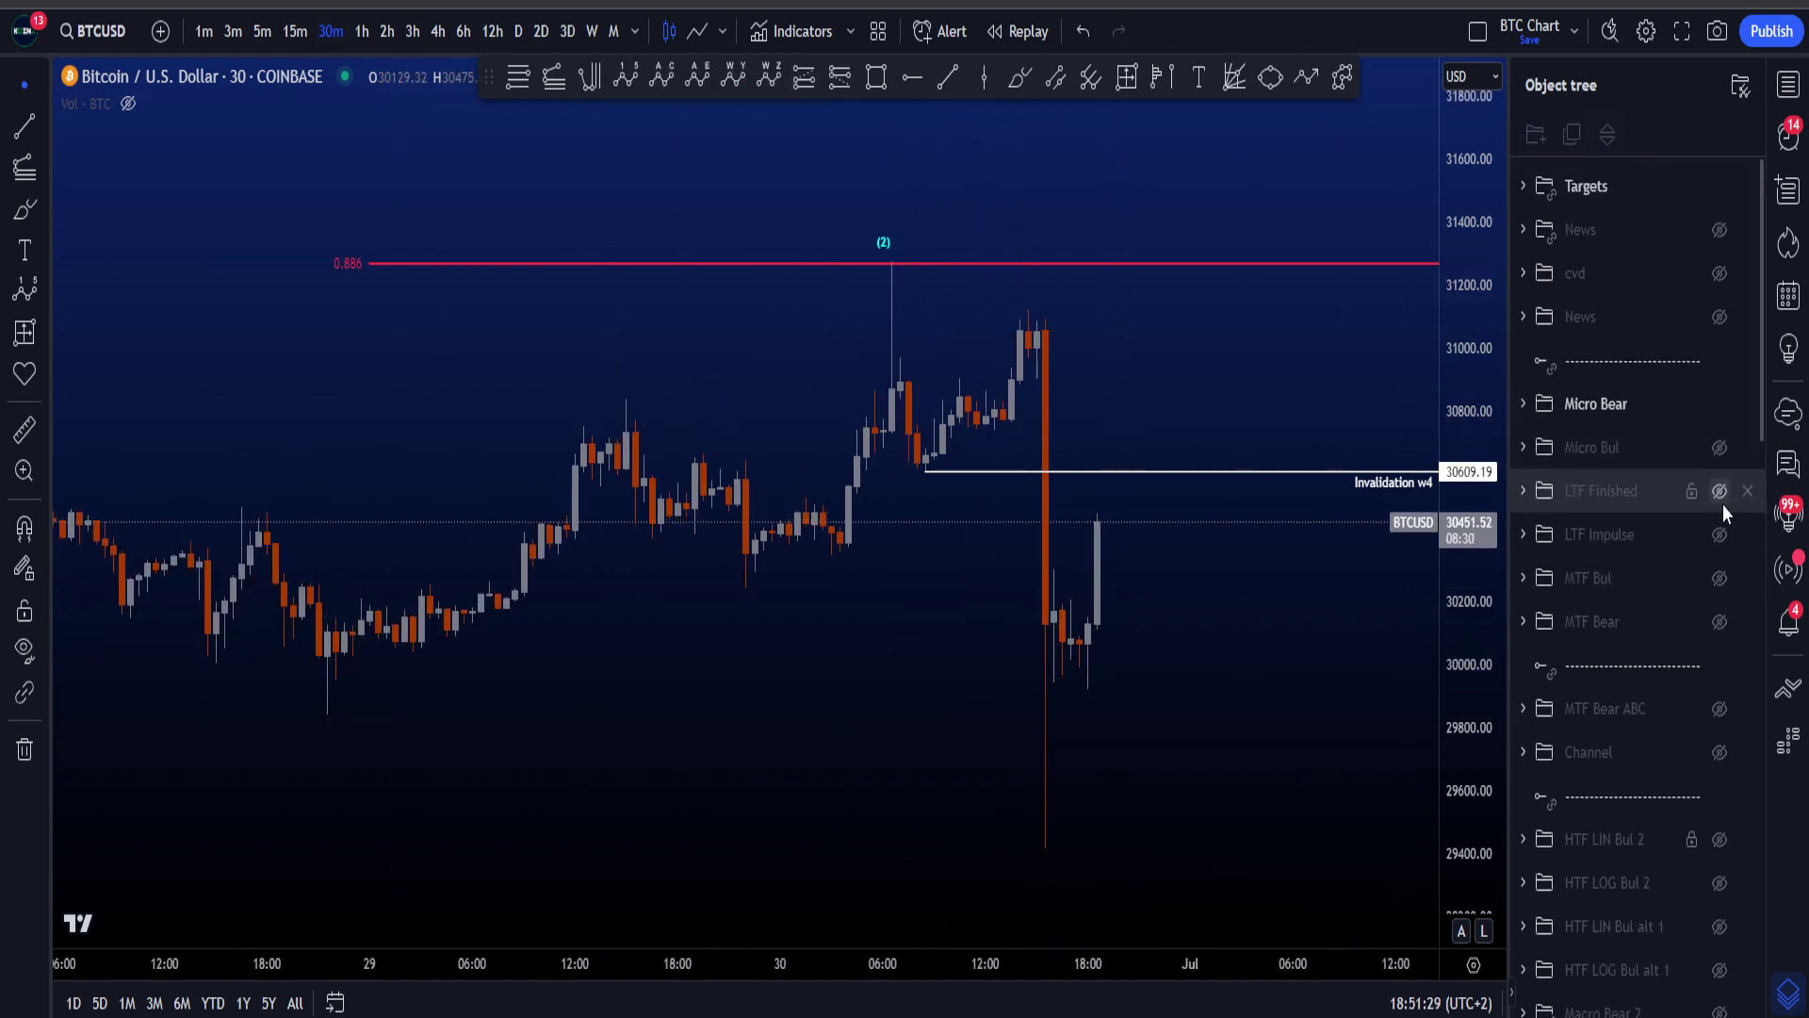
{"action": "left_click", "coordinate": [1719, 536]}
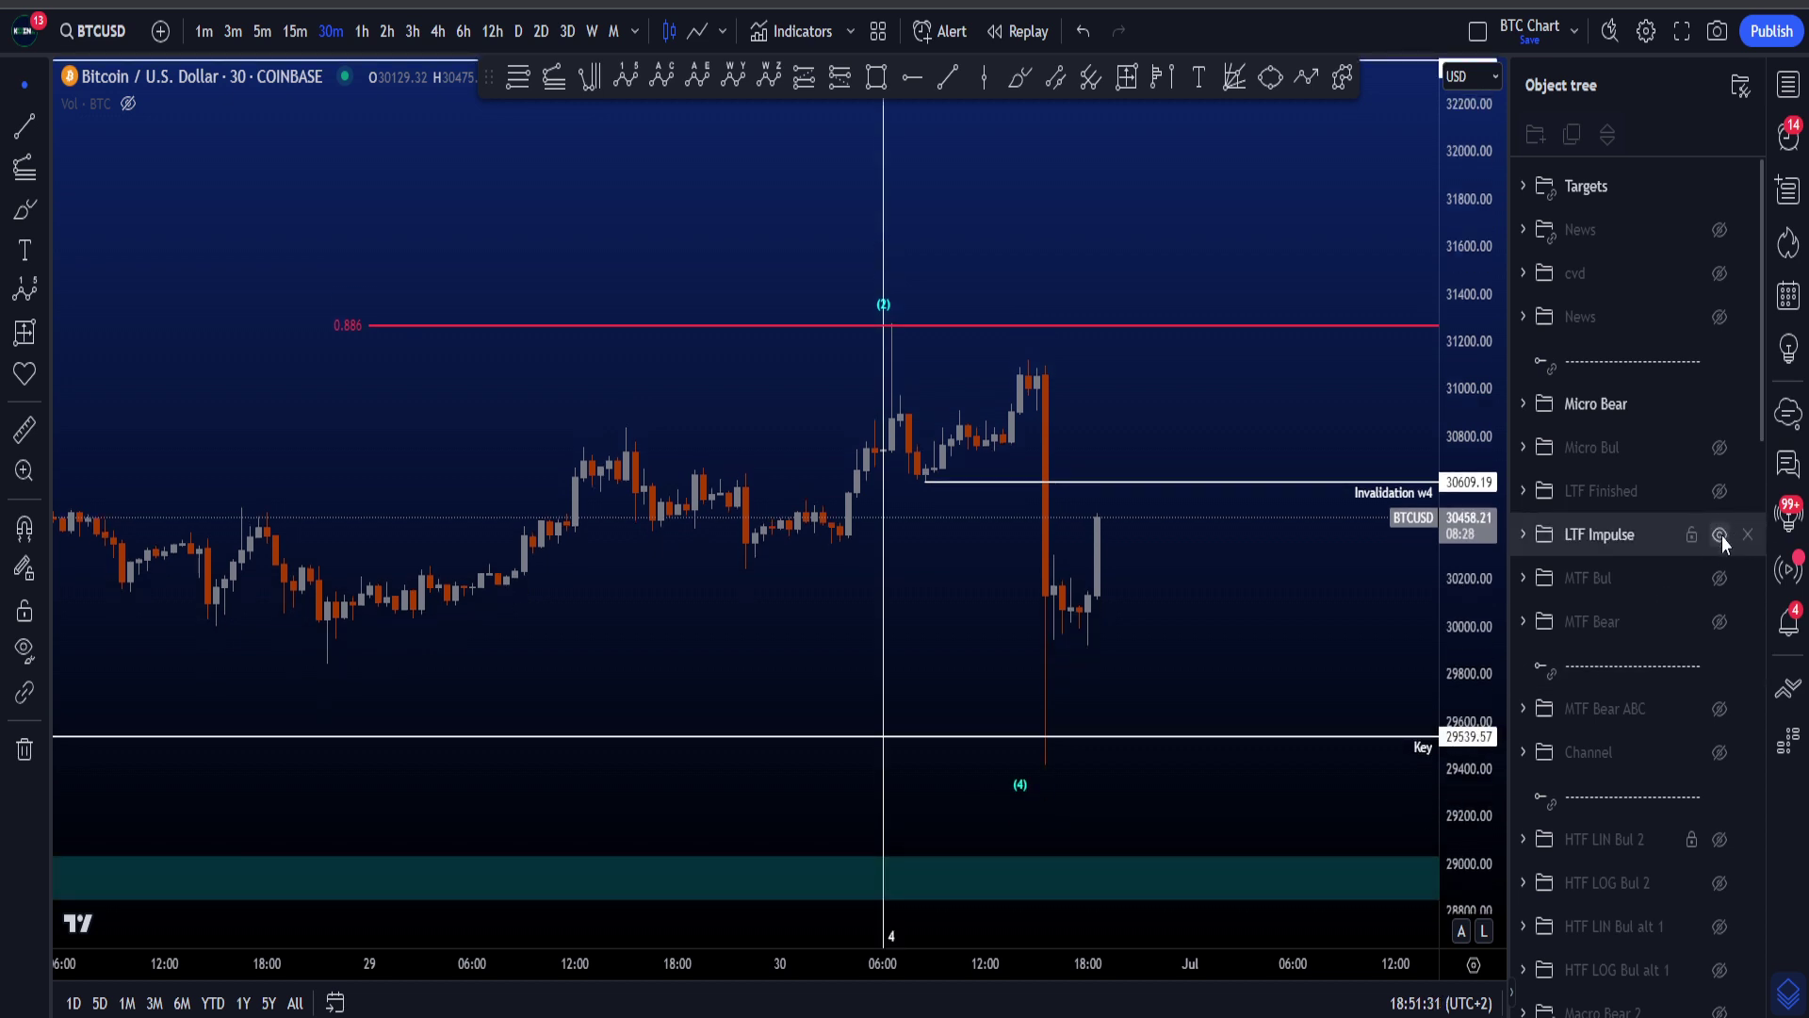
- Hide the LTF Impulse and Micro Bear drawing groups and show only the Micro Bul group of the wave scenarios
{"action": "left_click", "coordinate": [1720, 535]}
{"action": "left_click", "coordinate": [1719, 491]}
{"action": "left_click", "coordinate": [1720, 448]}
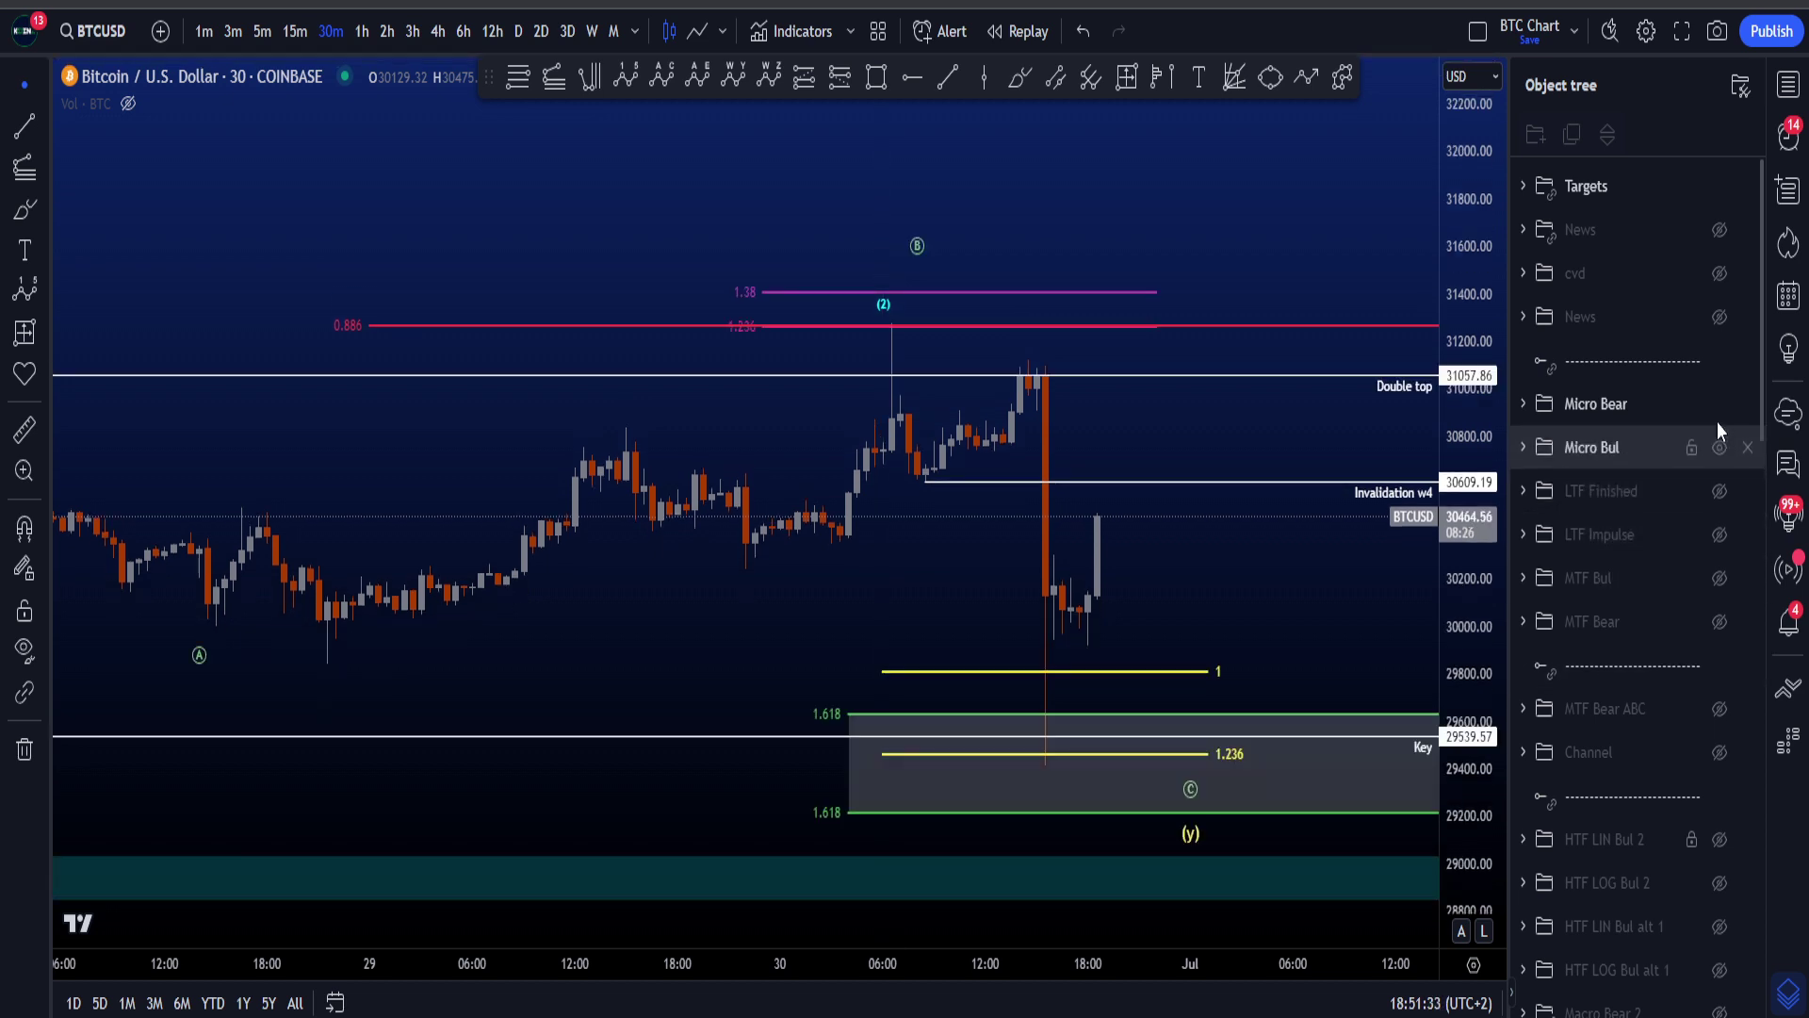
{"action": "left_click", "coordinate": [1720, 404]}
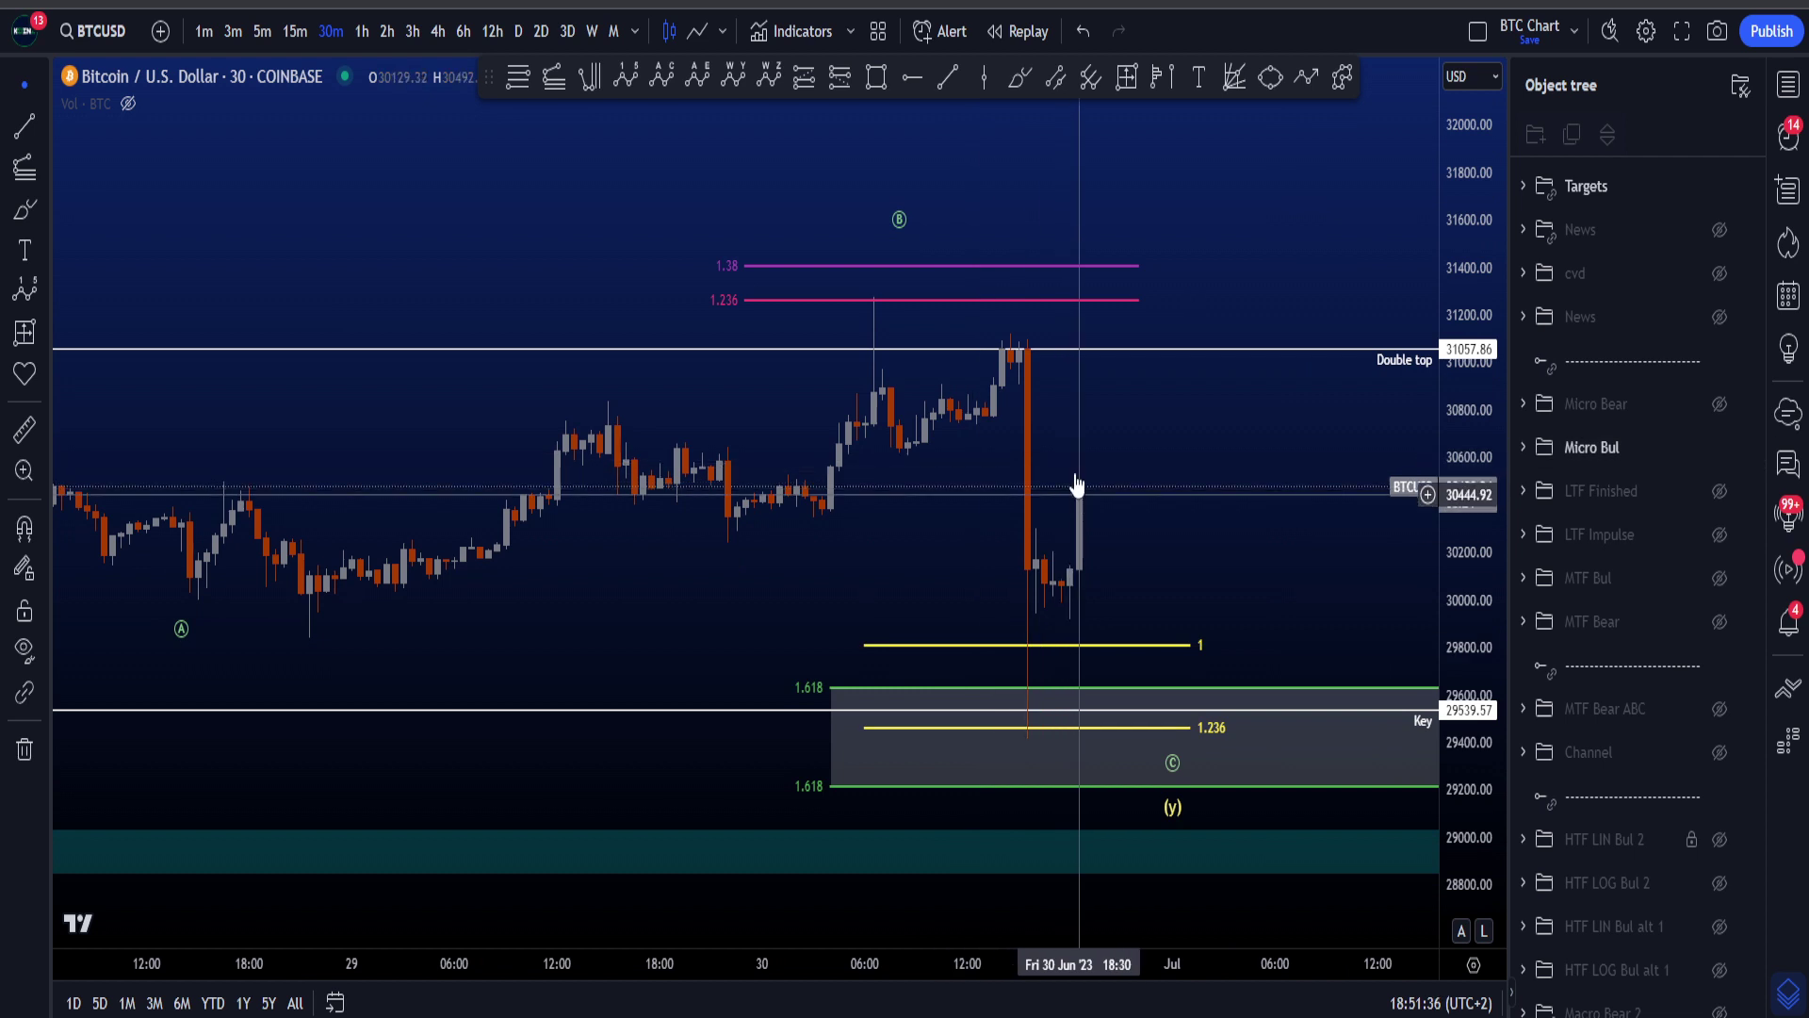
- Brush a temporary path from the high below wave B down to the Key line, undoing the strokes
{"action": "mouse_move", "coordinate": [874, 292]}
{"action": "left_mouse_down"}
{"action": "mouse_move", "coordinate": [898, 424]}
{"action": "mouse_move", "coordinate": [1058, 707]}
{"action": "left_mouse_up"}
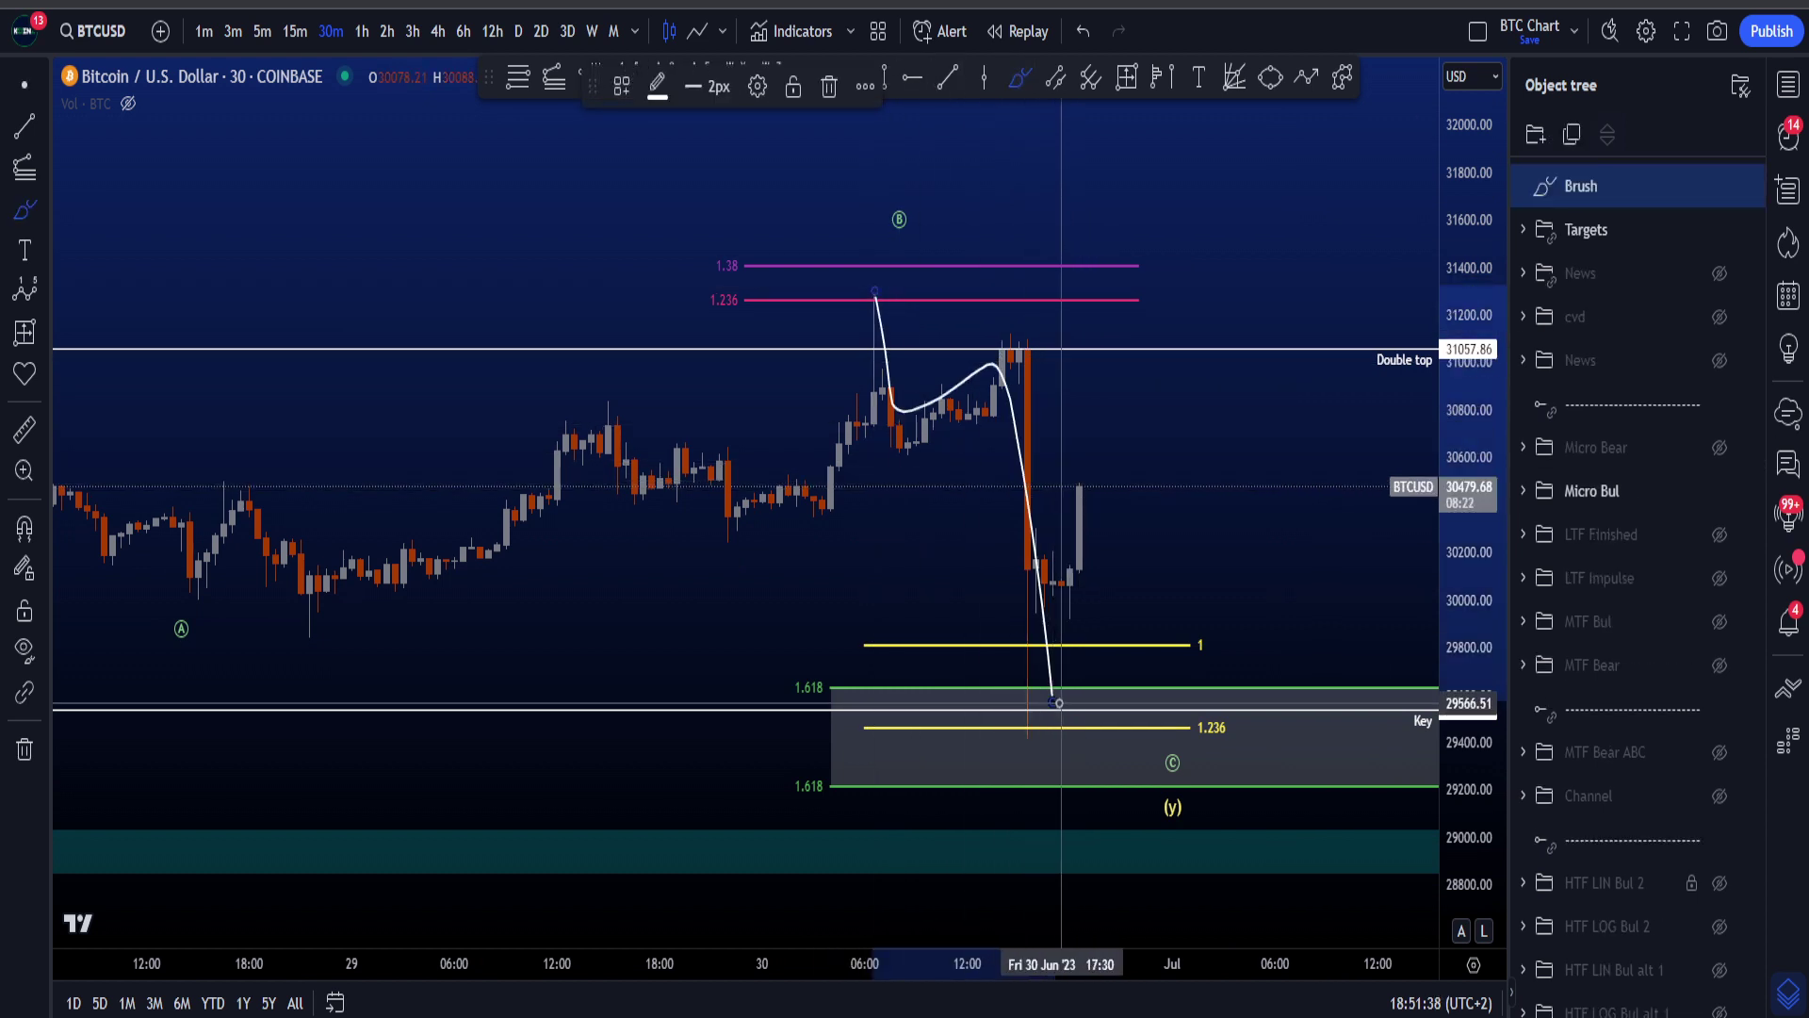
{"action": "key", "text": "ctrl+z"}
{"action": "mouse_move", "coordinate": [963, 480]}
{"action": "left_mouse_down"}
{"action": "mouse_move", "coordinate": [1112, 471]}
{"action": "mouse_move", "coordinate": [980, 499]}
{"action": "left_mouse_up"}
{"action": "key", "text": "ctrl+z"}
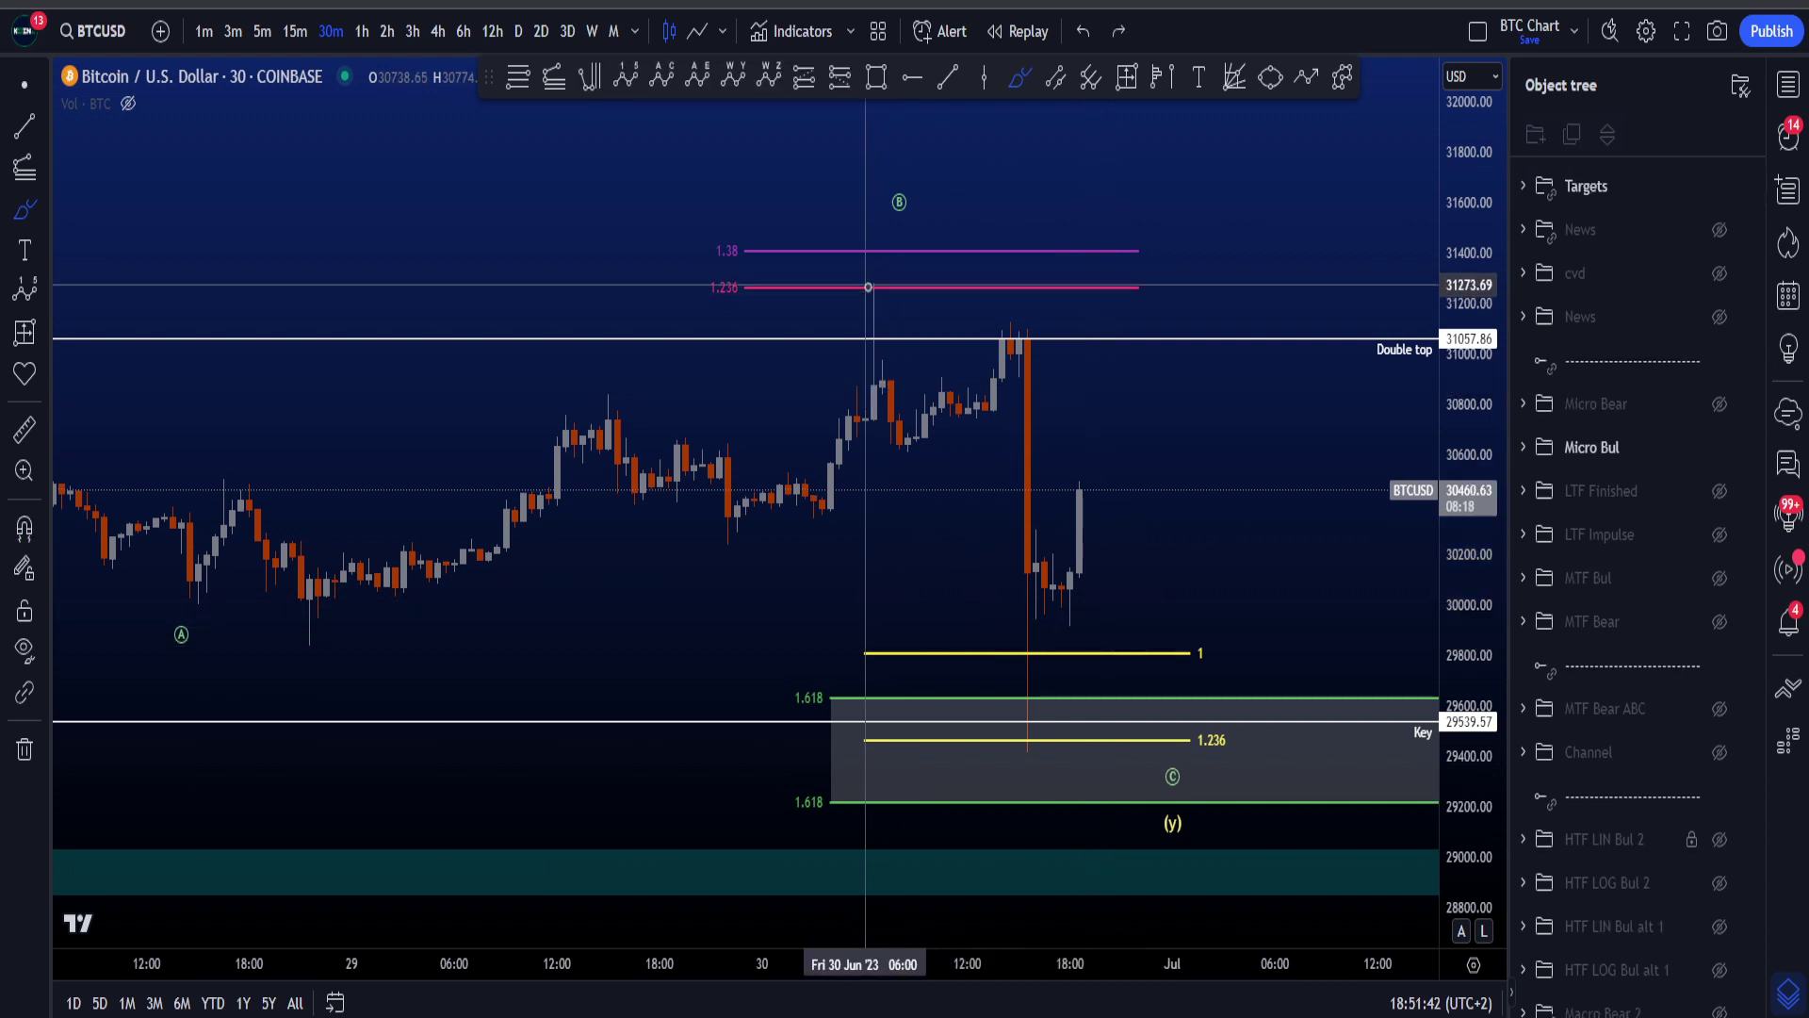
- Brush a temporary downward zigzag with an arrowhead and a rising stroke beside the last candle, undoing all strokes
{"action": "left_click_drag", "start_coordinate": [867, 288], "coordinate": [1216, 660]}
{"action": "left_click_drag", "start_coordinate": [1283, 859], "coordinate": [1081, 678]}
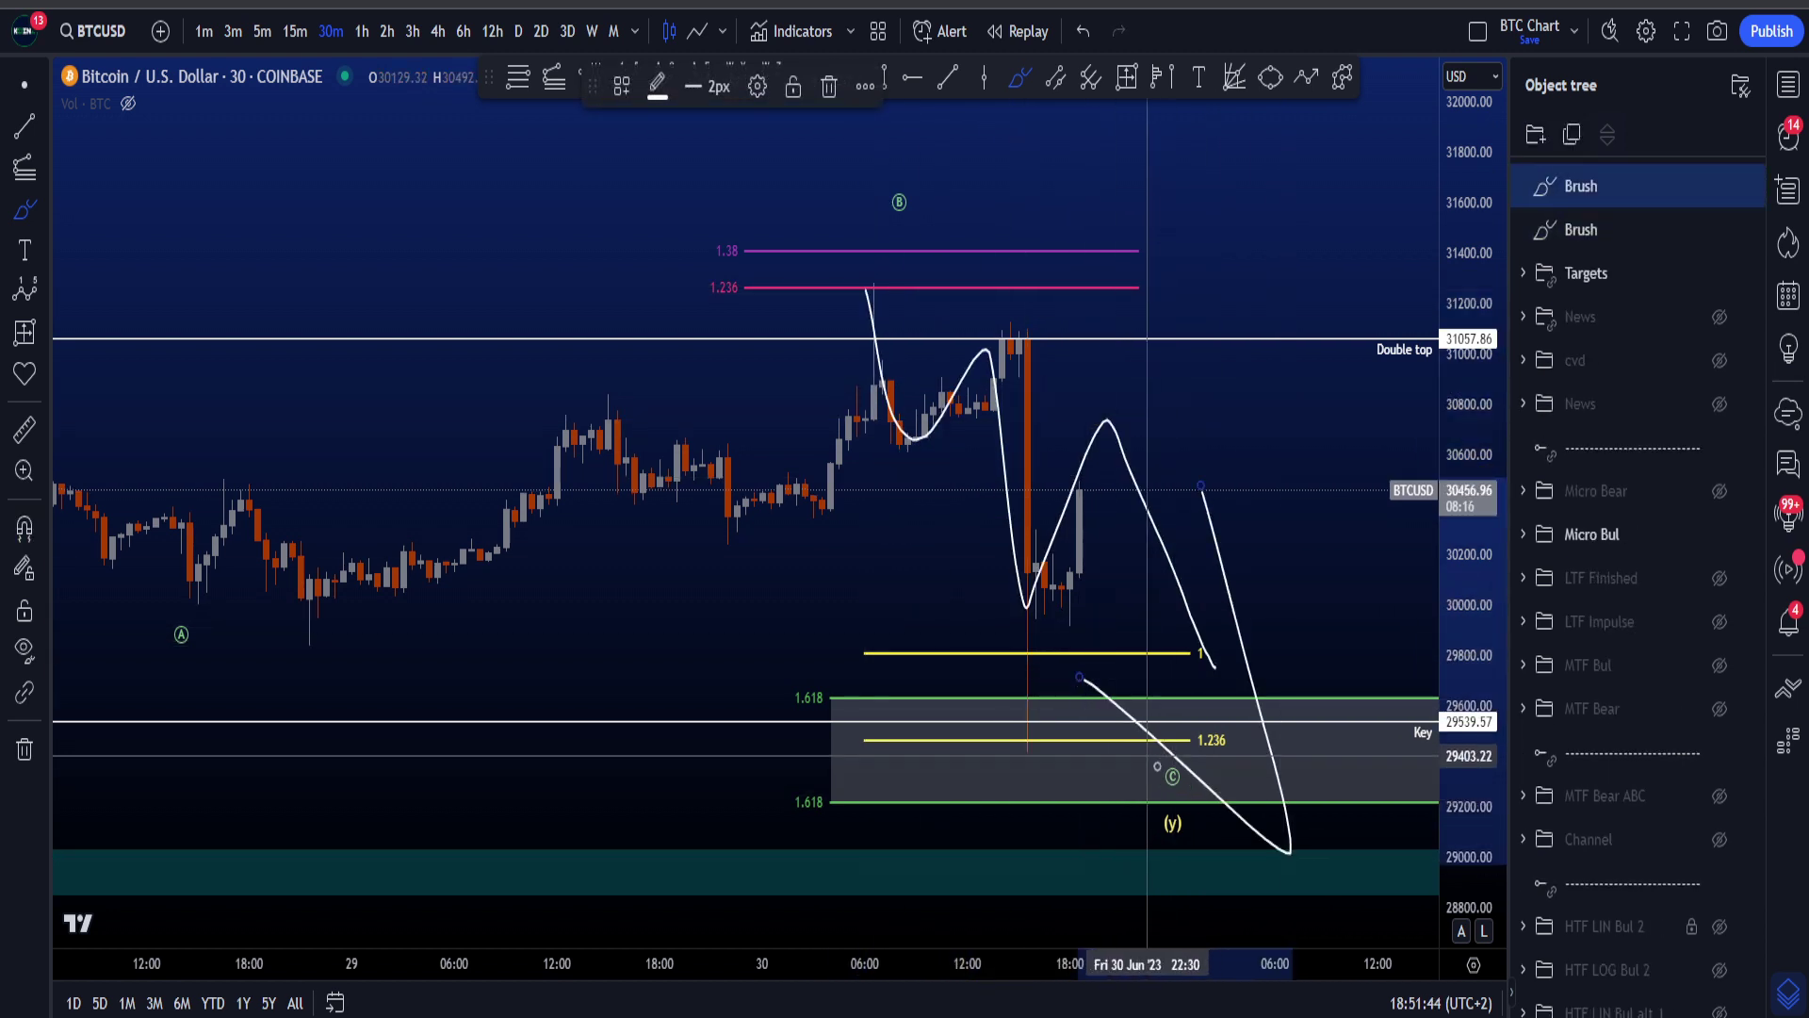
{"action": "key", "text": "ctrl+z"}
{"action": "key", "text": "ctrl+z"}
{"action": "left_click_drag", "start_coordinate": [1054, 530], "coordinate": [1113, 360]}
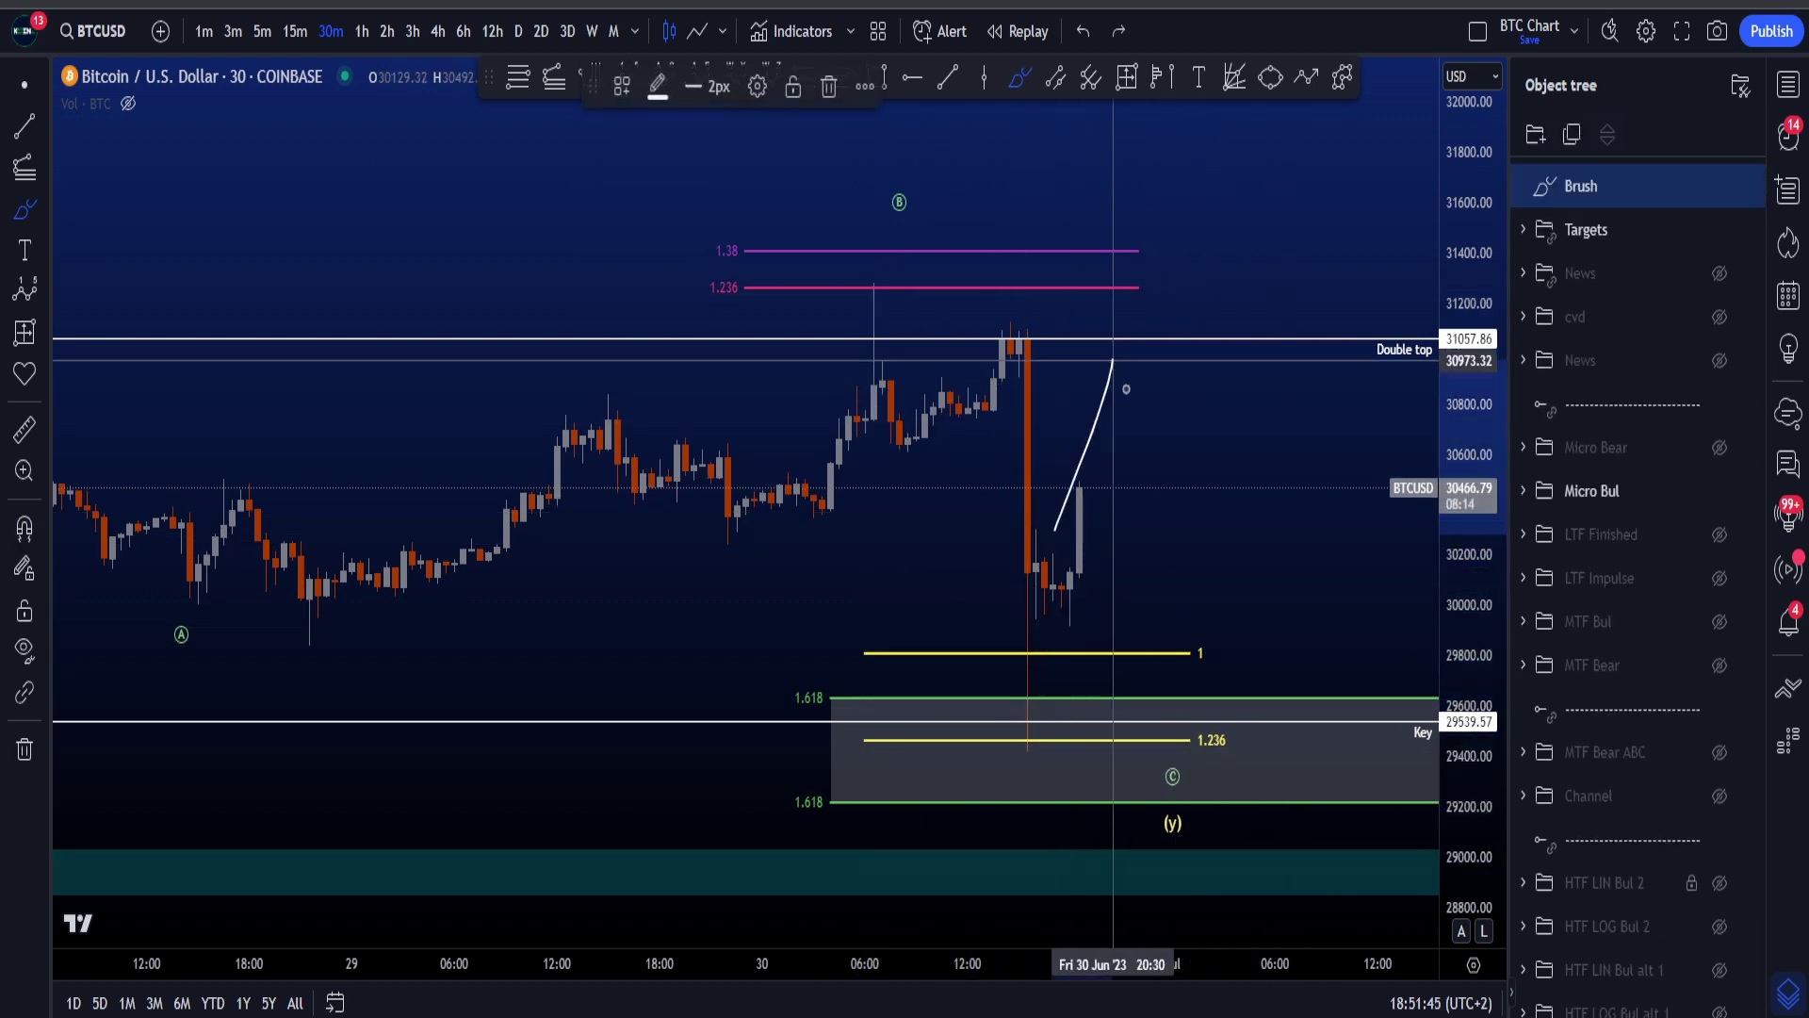
{"action": "key", "text": "ctrl+z"}
- Brush a temporary mark around the yellow 1 level beside the drop candle, undoing the stroke
{"action": "left_click", "coordinate": [23, 93]}
{"action": "scroll", "coordinate": [1286, 579], "scroll_direction": "down", "scroll_amount": 5}
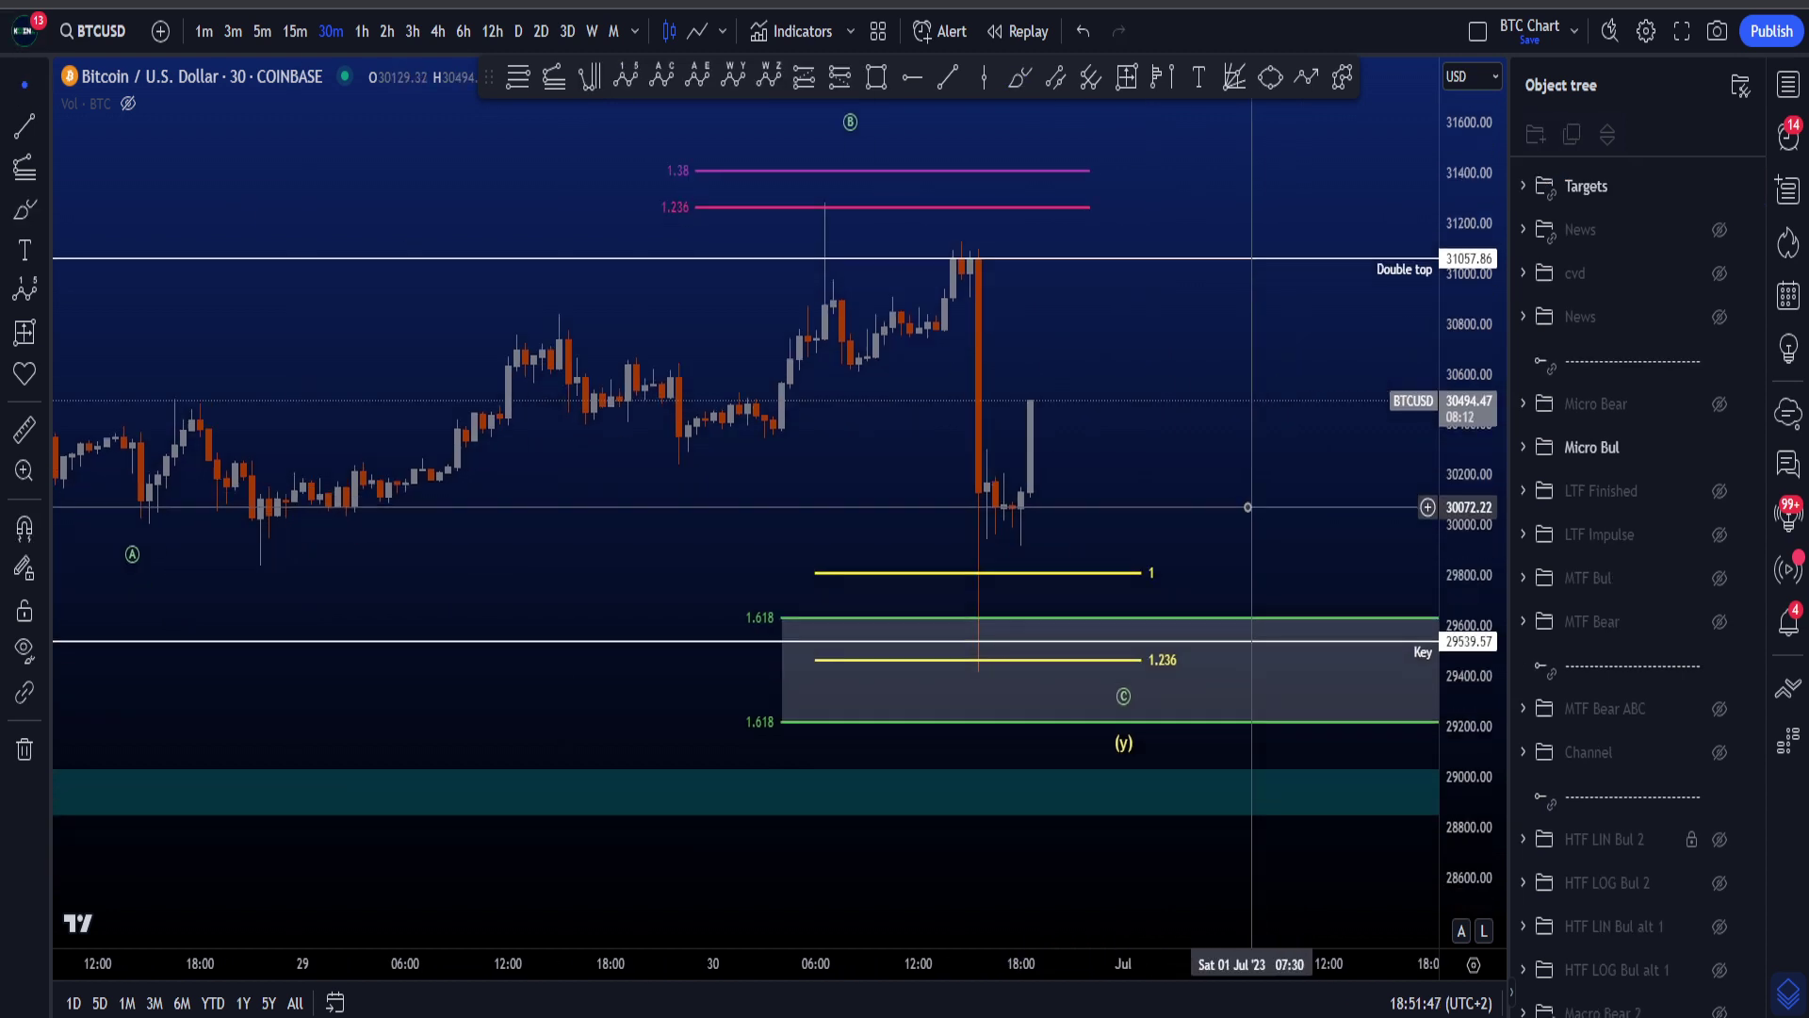
{"action": "left_click_drag", "start_coordinate": [1281, 570], "coordinate": [1229, 558]}
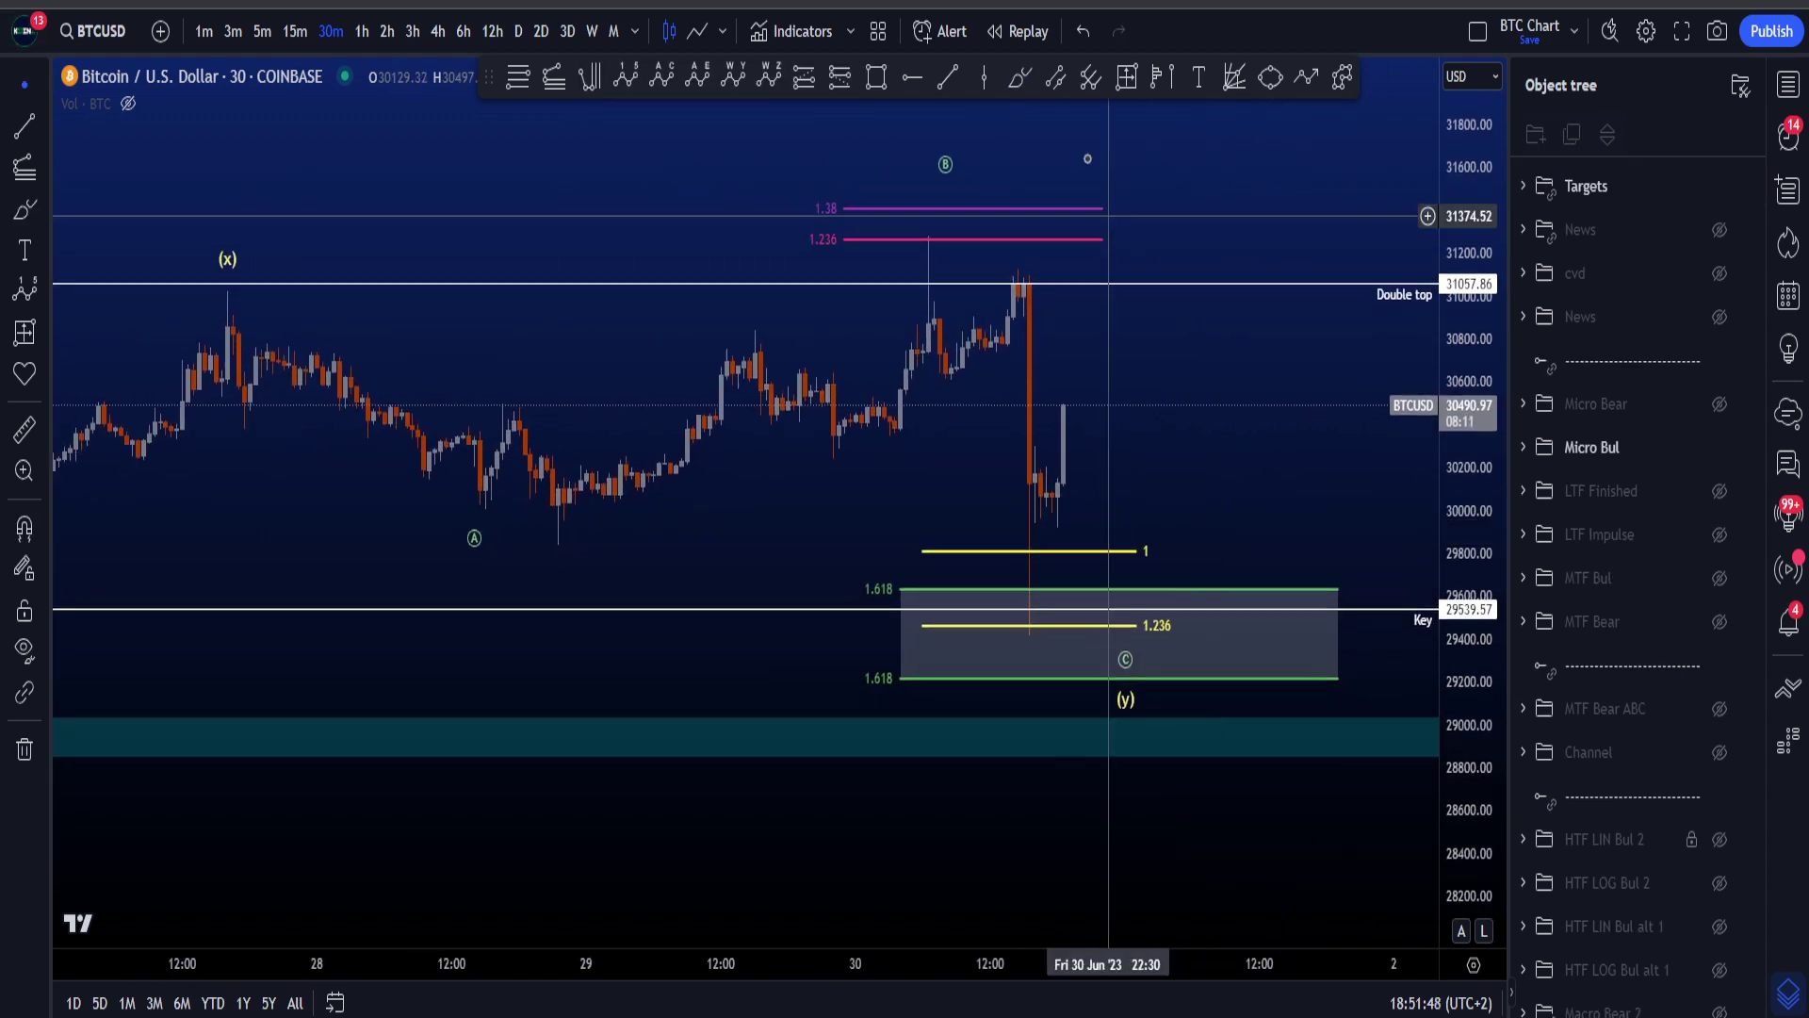
{"action": "left_click", "coordinate": [1021, 80]}
{"action": "mouse_move", "coordinate": [1098, 547]}
{"action": "left_mouse_down"}
{"action": "mouse_move", "coordinate": [1046, 528]}
{"action": "mouse_move", "coordinate": [1083, 542]}
{"action": "left_mouse_up"}
{"action": "key", "text": "ctrl+z"}
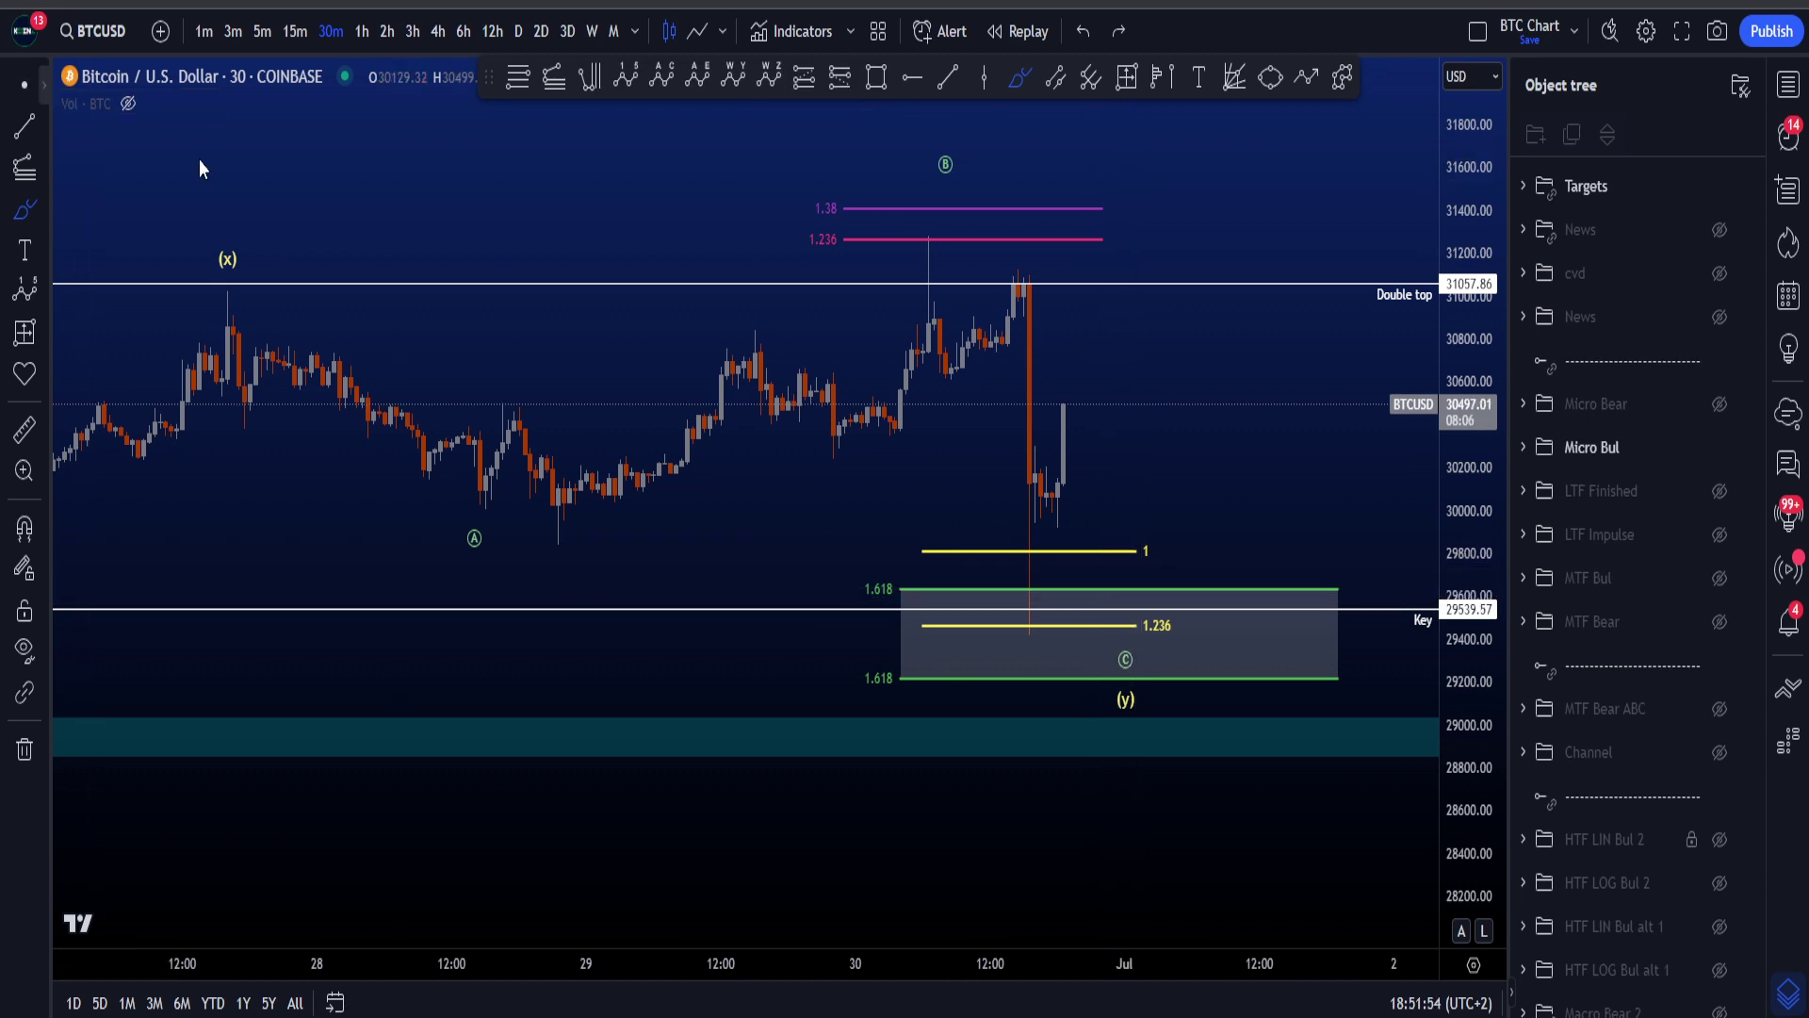
- Brush a temporary mark over the drop's wick between the Key line and the 1.236 level, undoing the stroke
{"action": "key", "text": "Escape"}
{"action": "left_click_drag", "start_coordinate": [1146, 452], "coordinate": [1096, 466]}
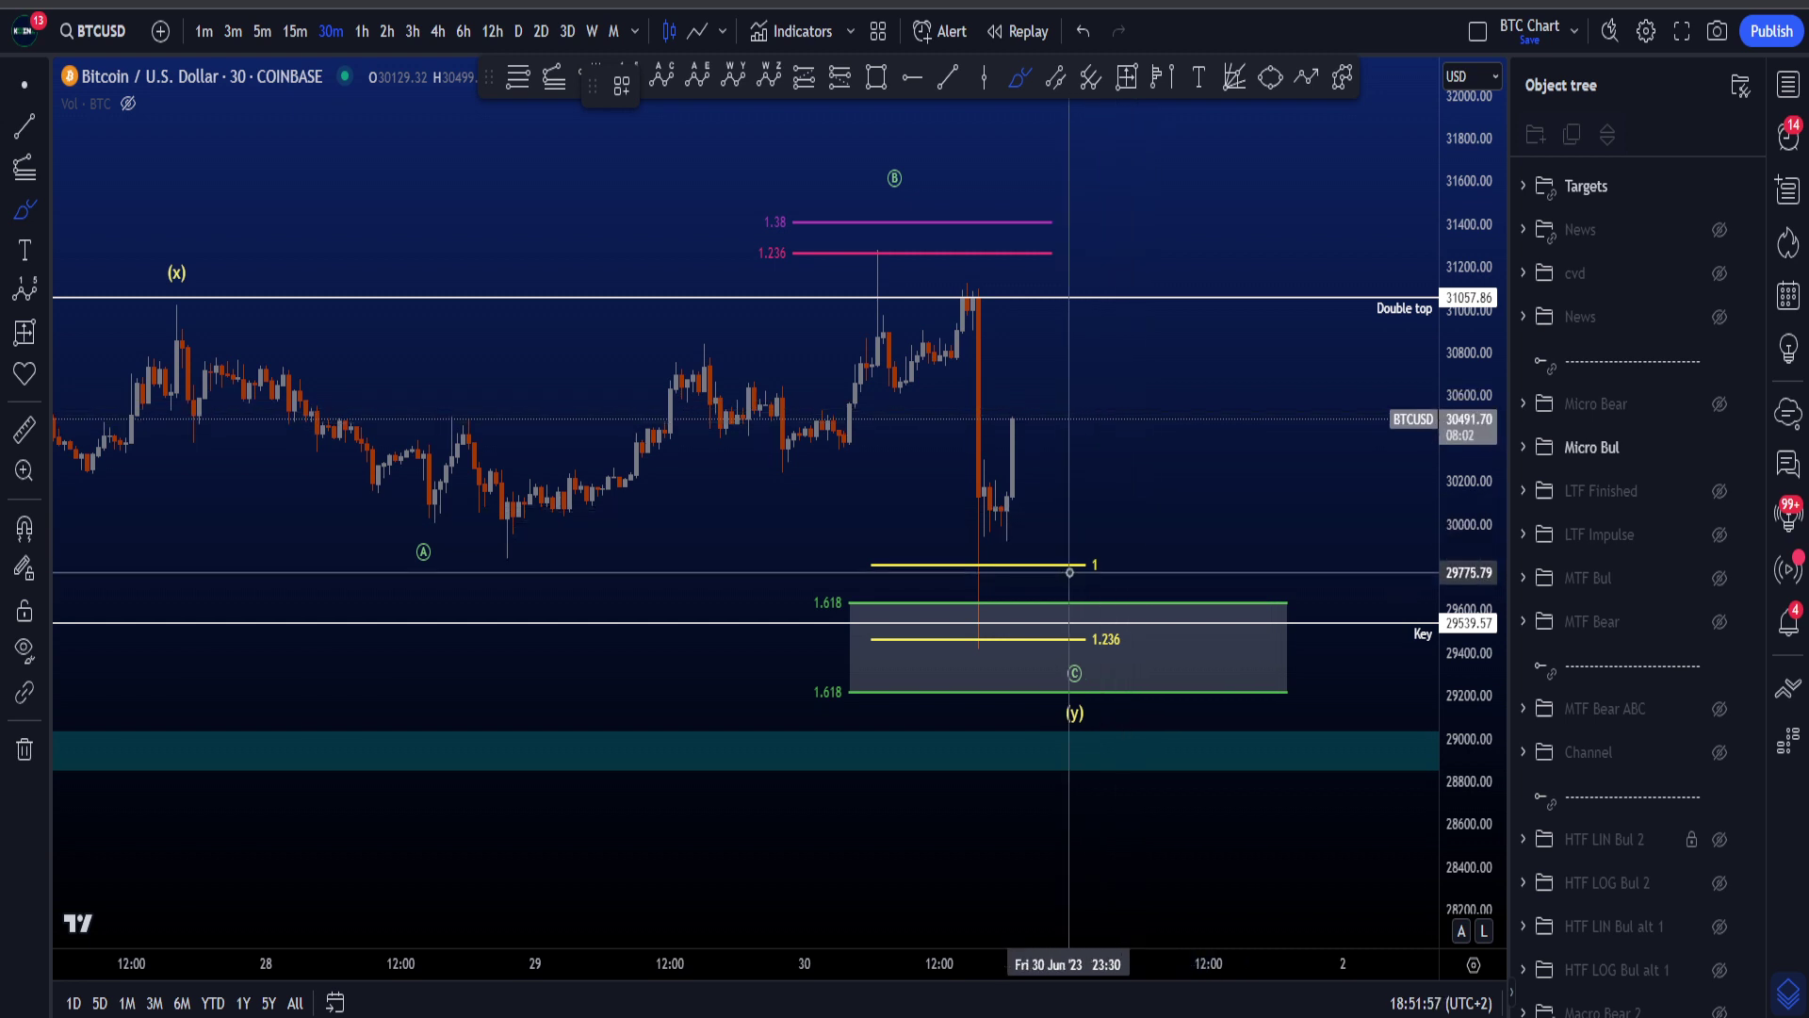
{"action": "mouse_move", "coordinate": [1031, 624]}
{"action": "left_mouse_down"}
{"action": "mouse_move", "coordinate": [969, 625]}
{"action": "mouse_move", "coordinate": [997, 635]}
{"action": "left_mouse_up"}
{"action": "key", "text": "ctrl+z"}
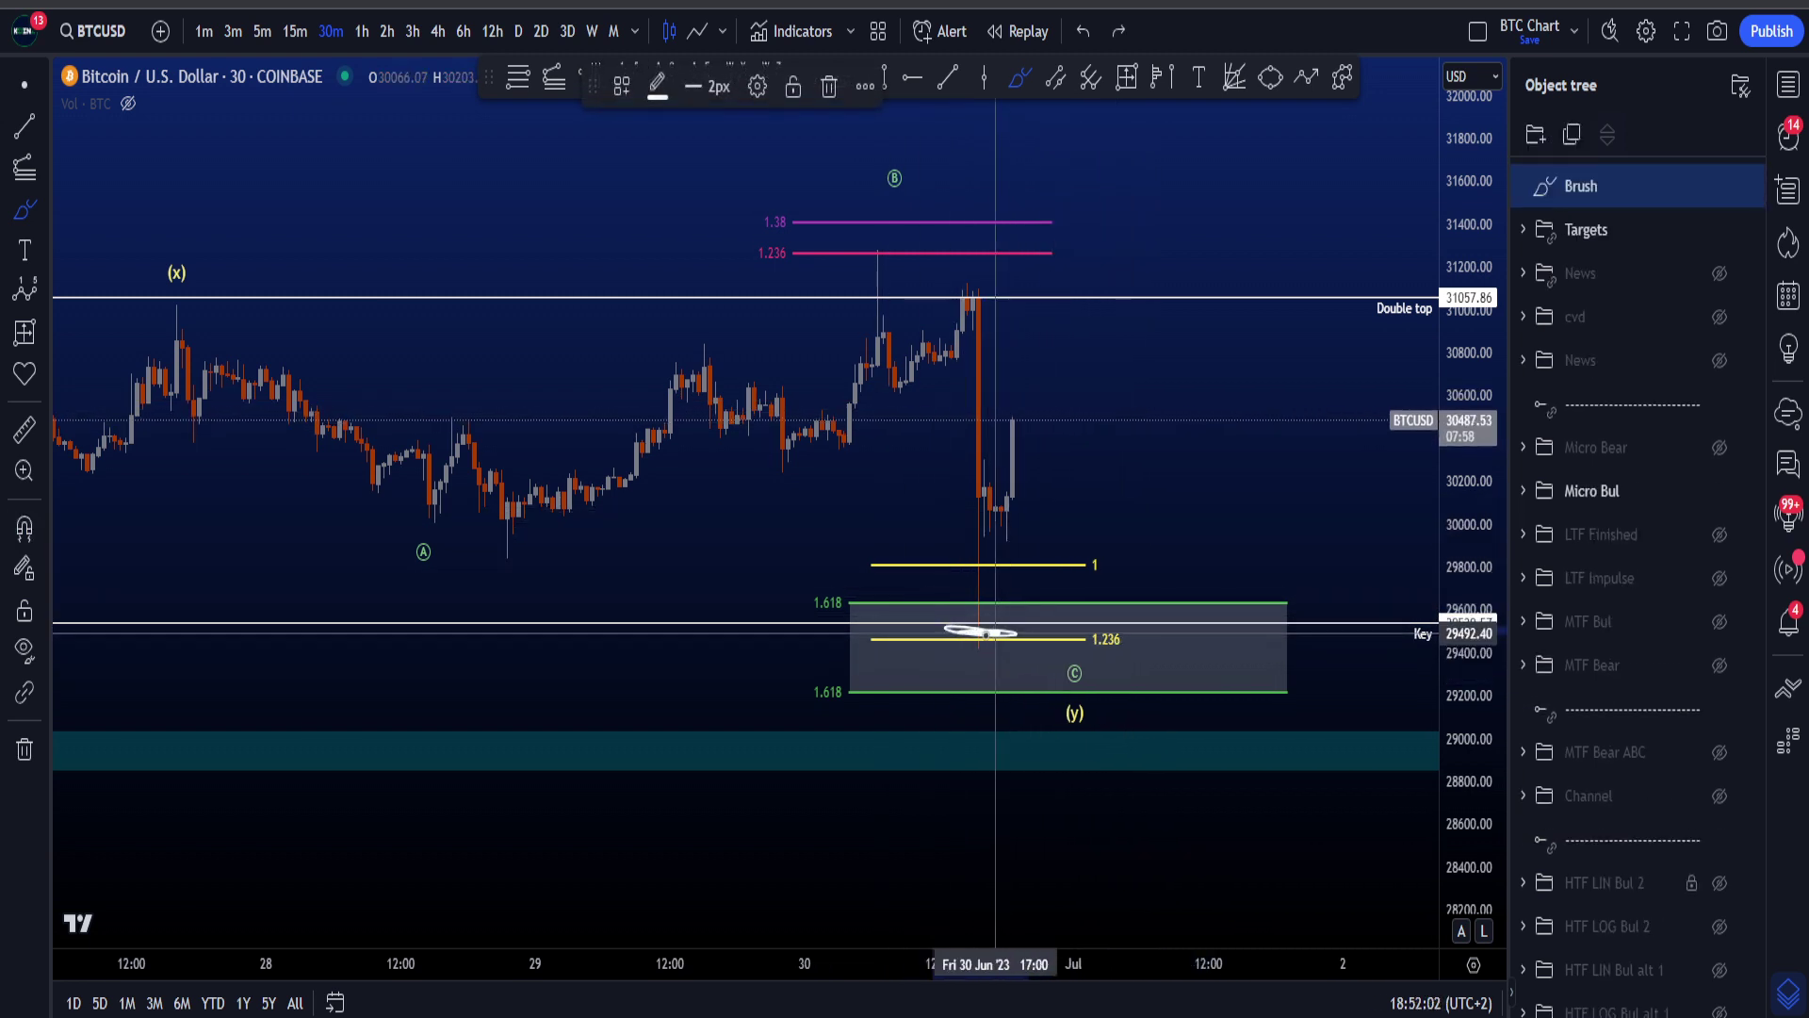
{"action": "key", "text": "ctrl+z"}
{"action": "scroll", "coordinate": [1004, 630], "scroll_direction": "down", "scroll_amount": 4}
{"action": "scroll", "coordinate": [1005, 630], "scroll_direction": "down", "scroll_amount": 2}
{"action": "scroll", "coordinate": [1005, 630], "scroll_direction": "up", "scroll_amount": 6}
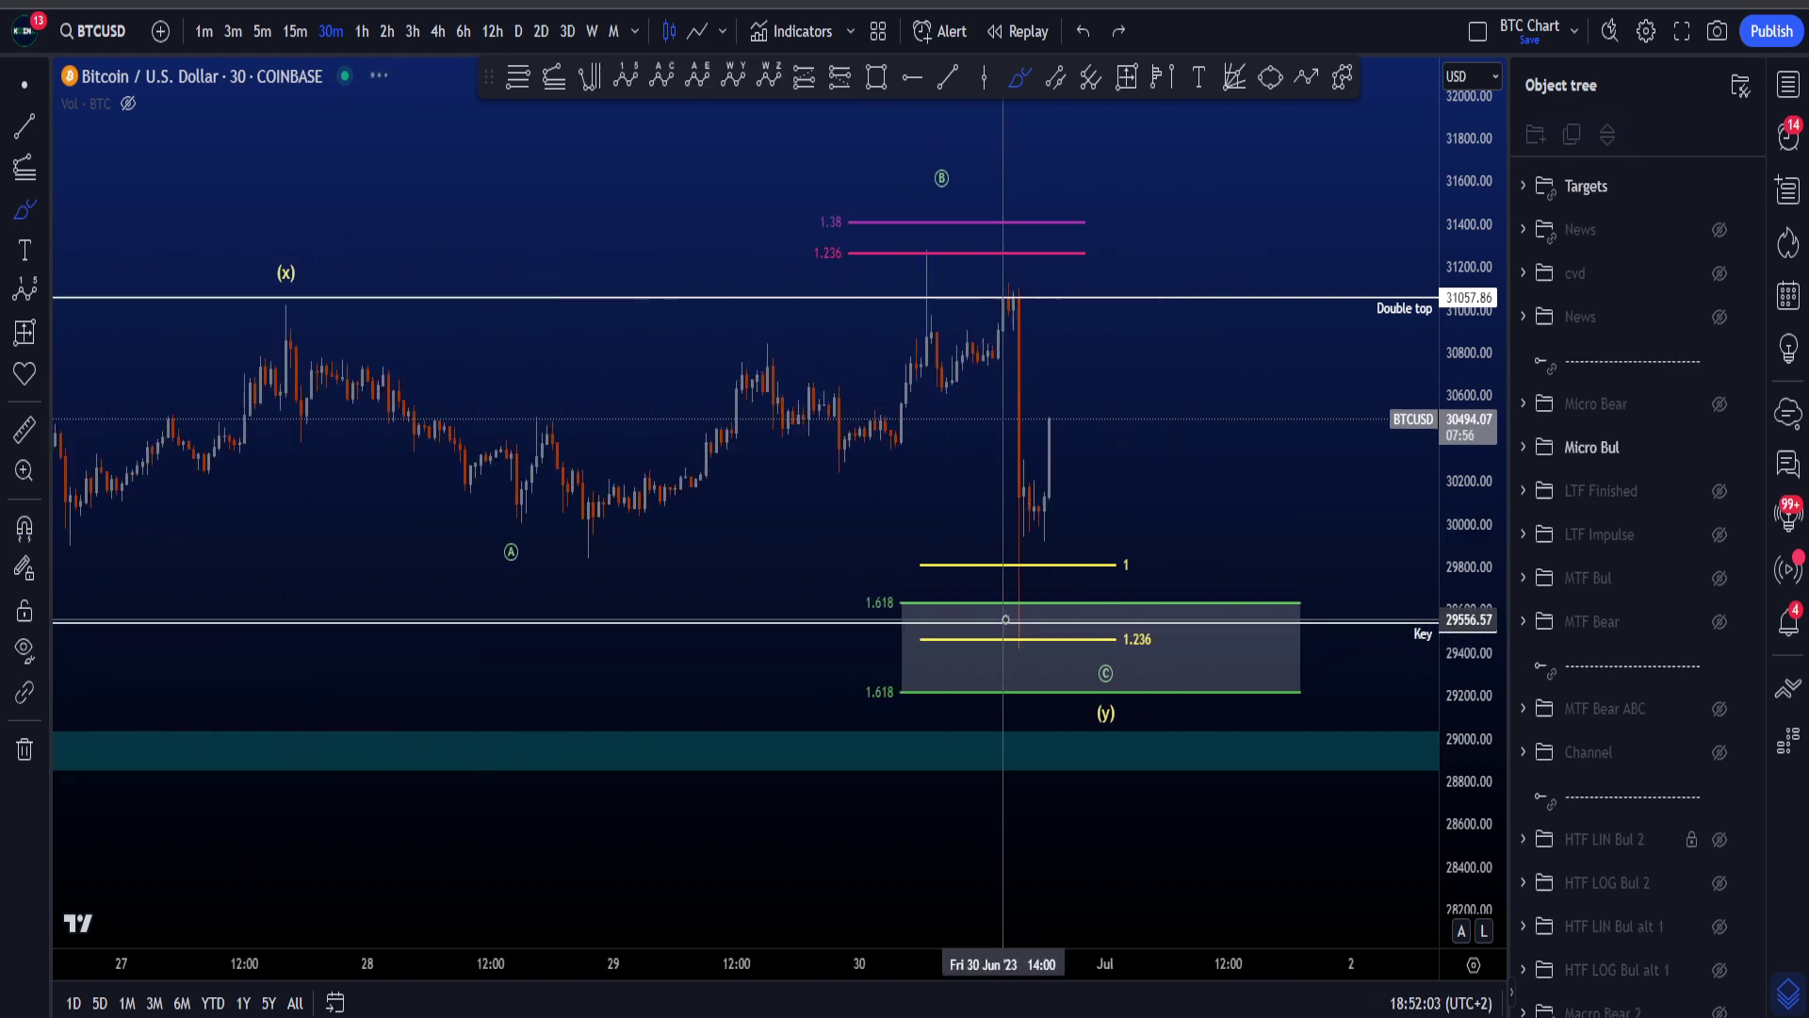
- Brush a temporary stair-step decline from the last candle into the green 1.618 zone, undoing the strokes
{"action": "key", "text": "Escape"}
{"action": "left_click_drag", "start_coordinate": [1169, 482], "coordinate": [1122, 514]}
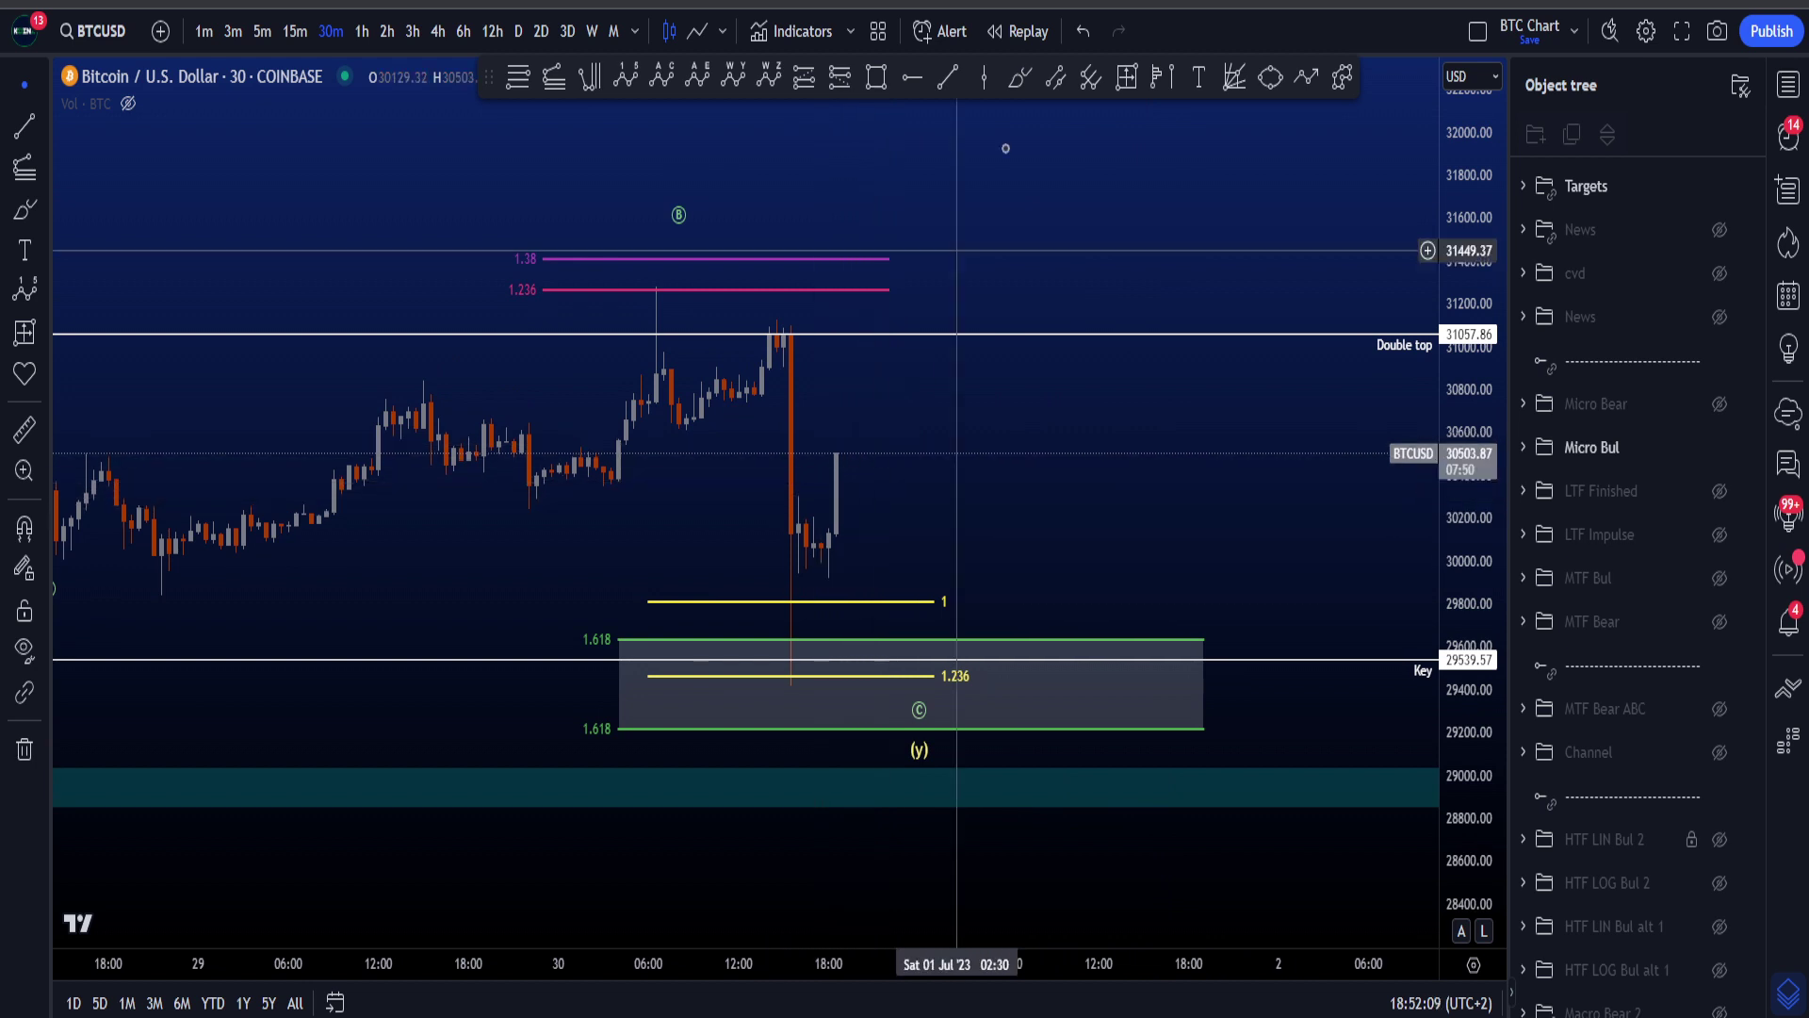
{"action": "scroll", "coordinate": [840, 517], "scroll_direction": "down", "scroll_amount": 5}
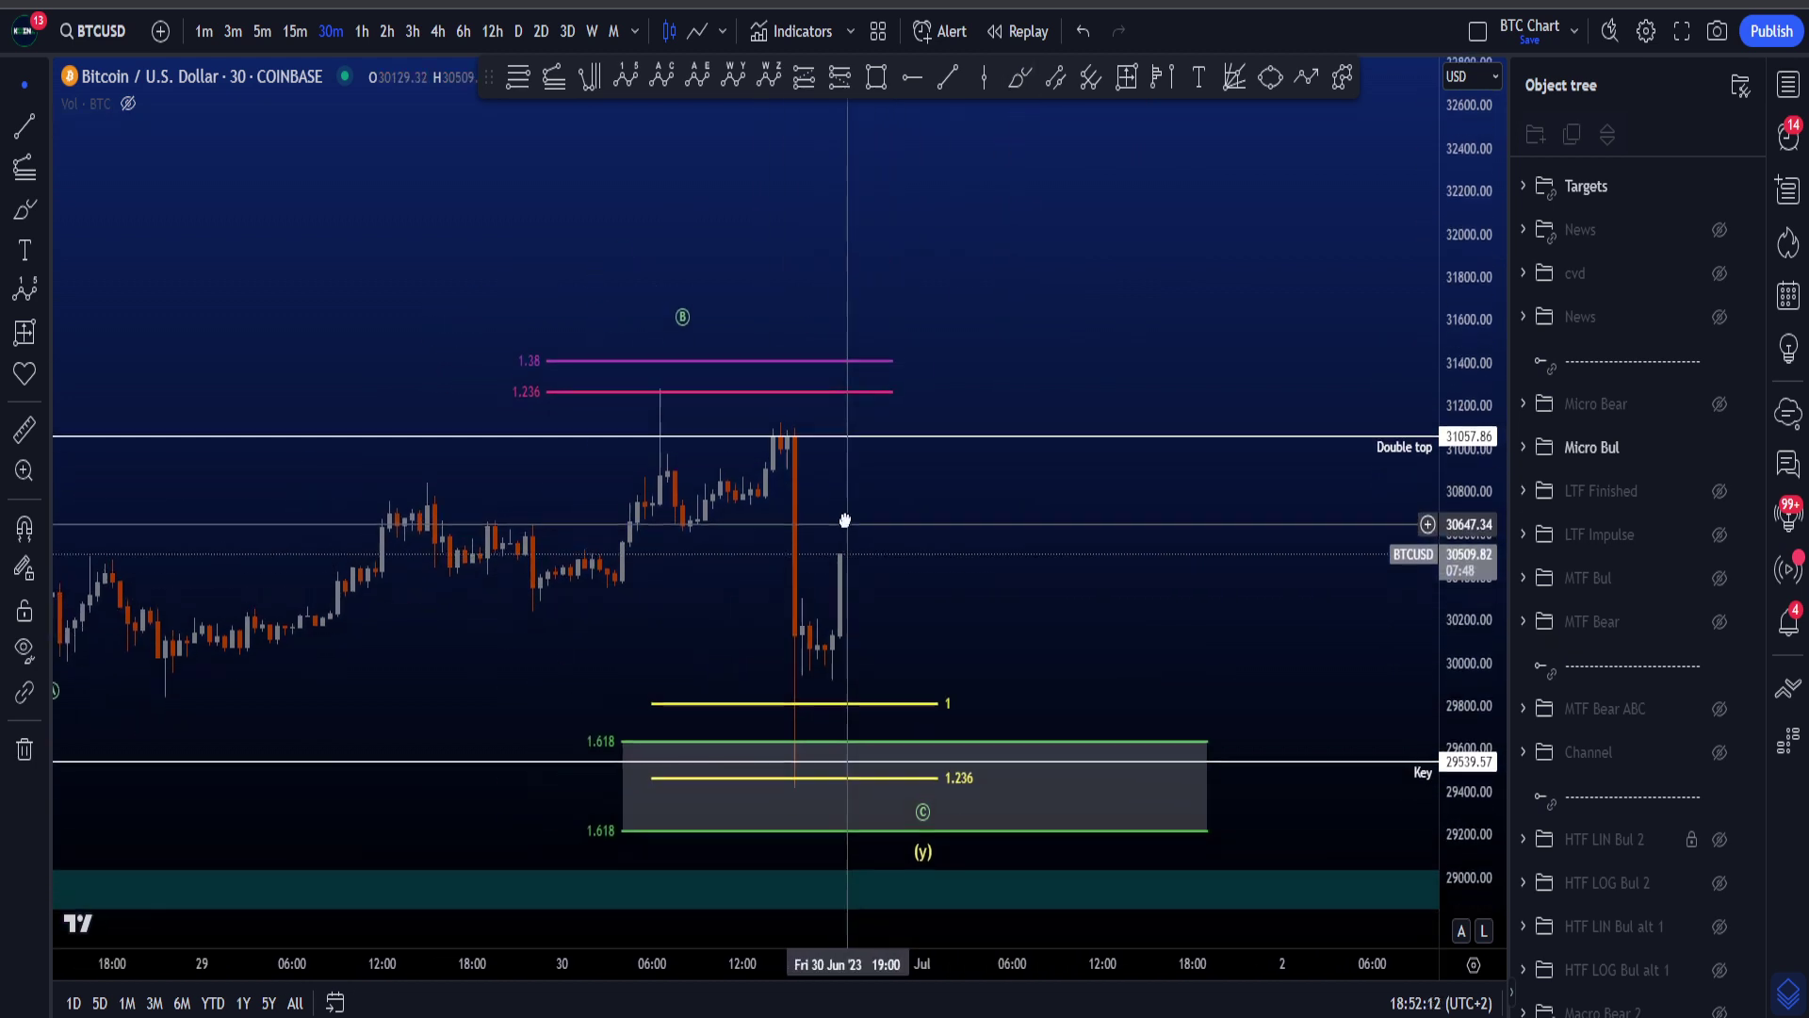
{"action": "left_click_drag", "start_coordinate": [1289, 559], "coordinate": [1281, 597]}
{"action": "left_click_drag", "start_coordinate": [1476, 533], "coordinate": [1474, 571]}
{"action": "left_click_drag", "start_coordinate": [1305, 563], "coordinate": [1276, 531]}
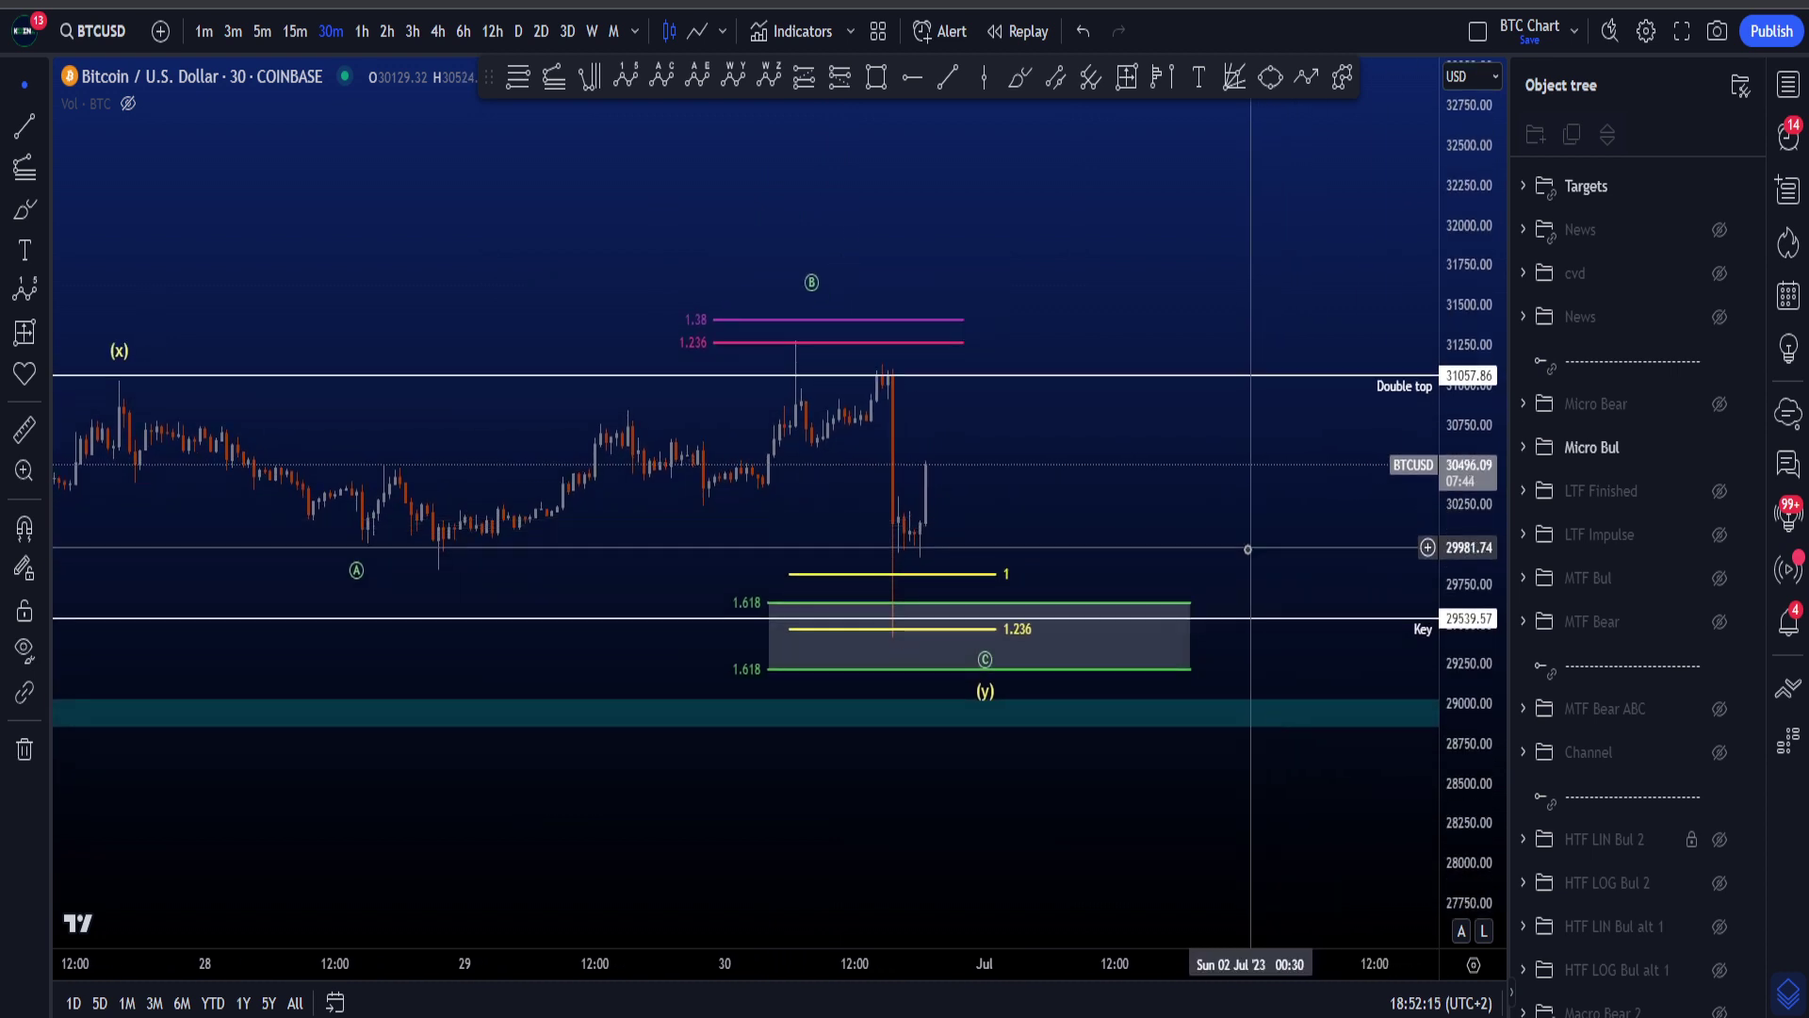
{"action": "mouse_move", "coordinate": [929, 460]}
{"action": "left_mouse_down"}
{"action": "mouse_move", "coordinate": [932, 527]}
{"action": "mouse_move", "coordinate": [1129, 623]}
{"action": "left_mouse_up"}
{"action": "key", "text": "ctrl+z"}
{"action": "key", "text": "ctrl+z"}
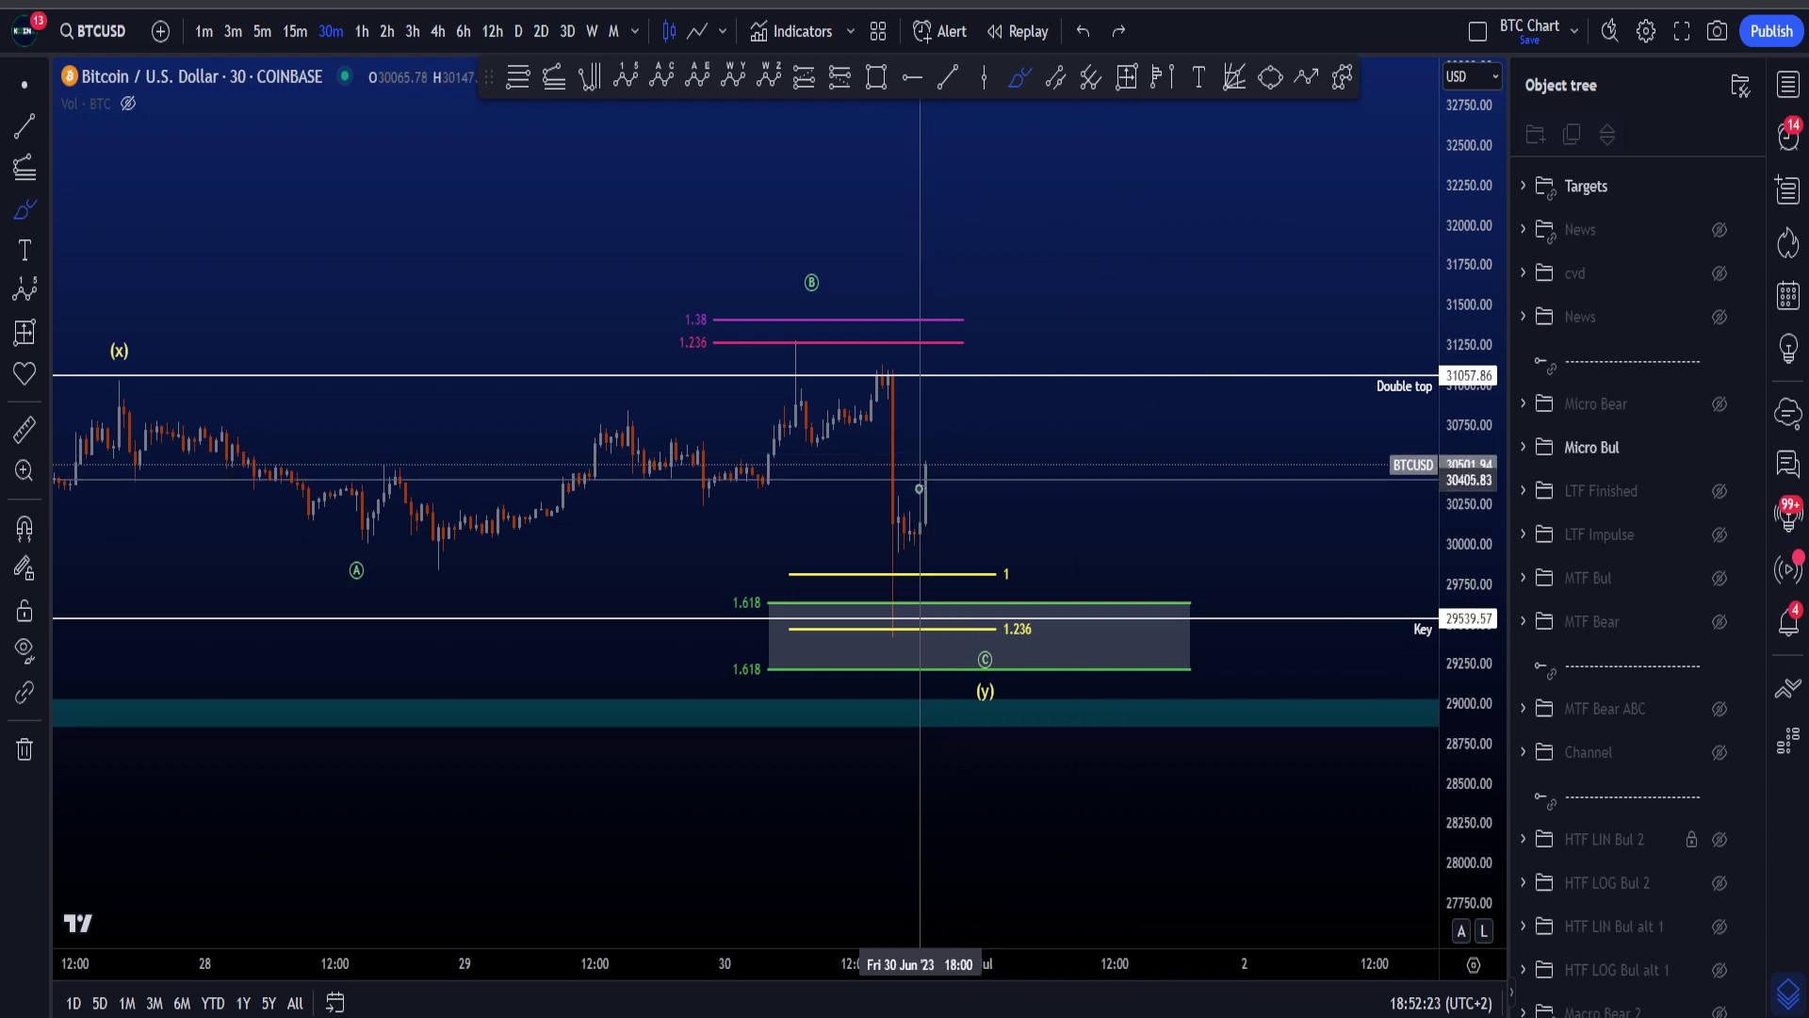
{"action": "mouse_move", "coordinate": [915, 448]}
{"action": "left_mouse_down"}
{"action": "mouse_move", "coordinate": [949, 546]}
{"action": "mouse_move", "coordinate": [1083, 611]}
{"action": "mouse_move", "coordinate": [1126, 657]}
{"action": "left_mouse_up"}
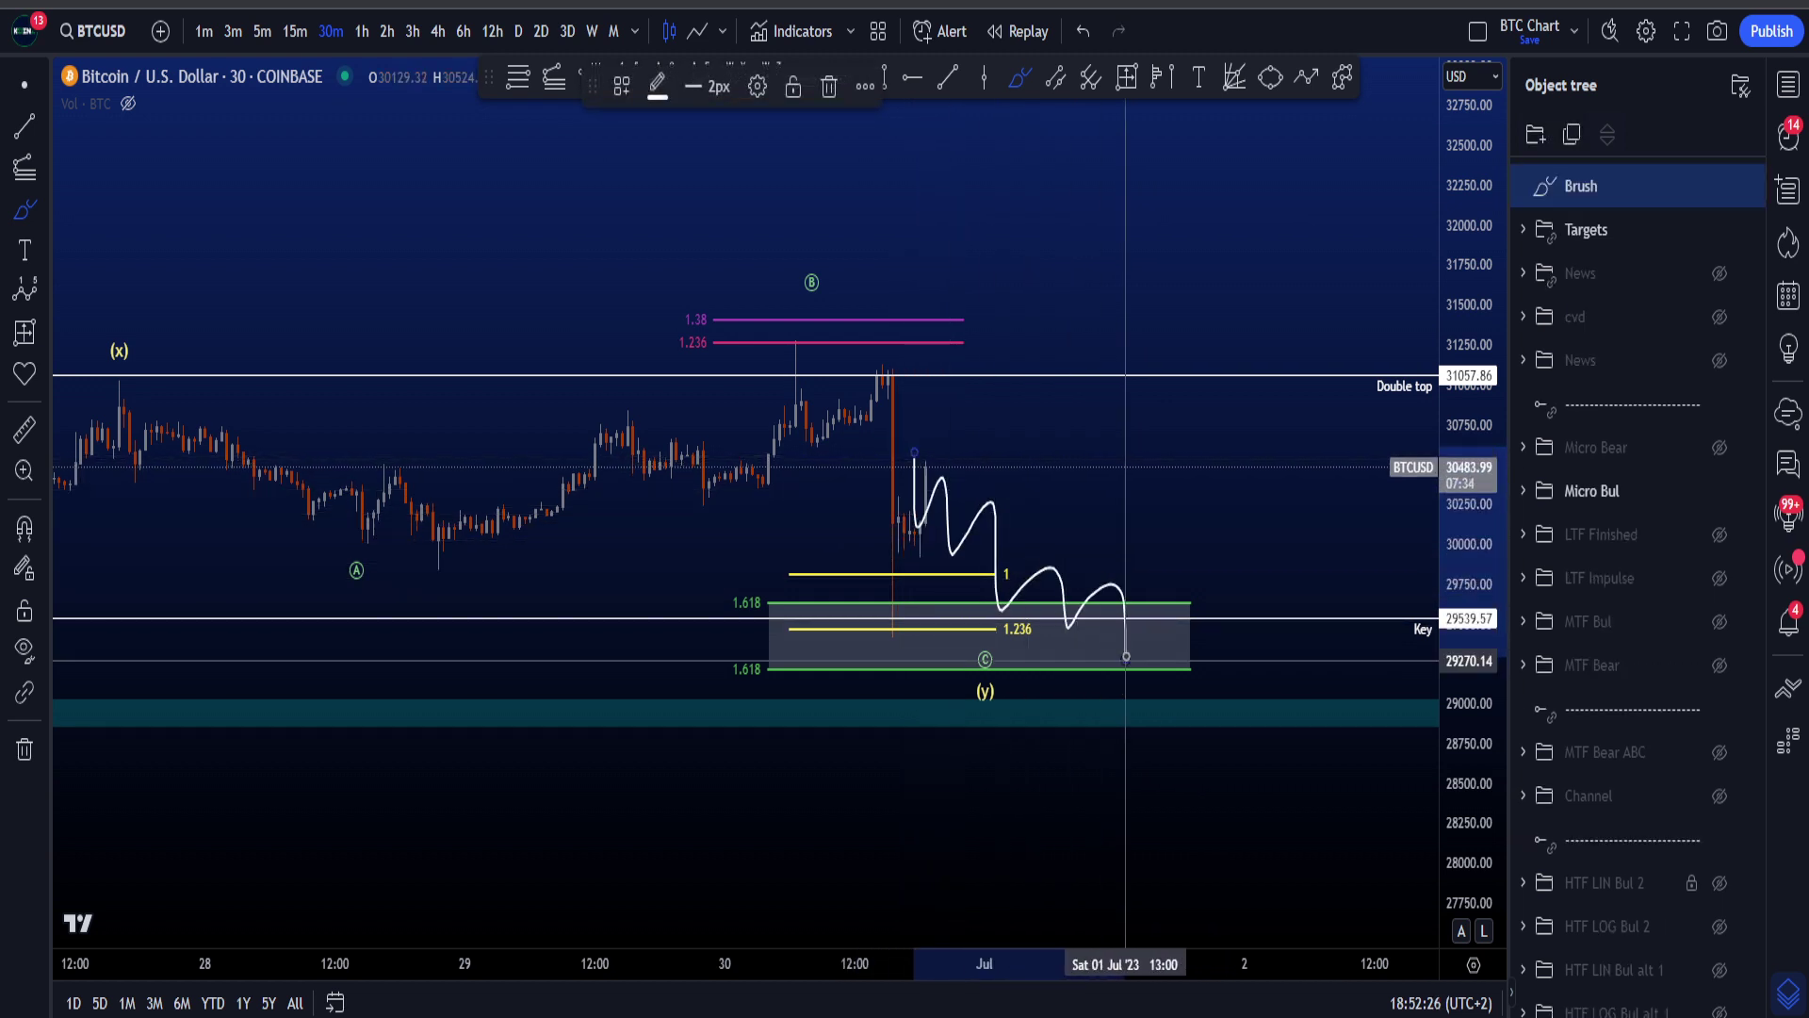
{"action": "key", "text": "ctrl+z"}
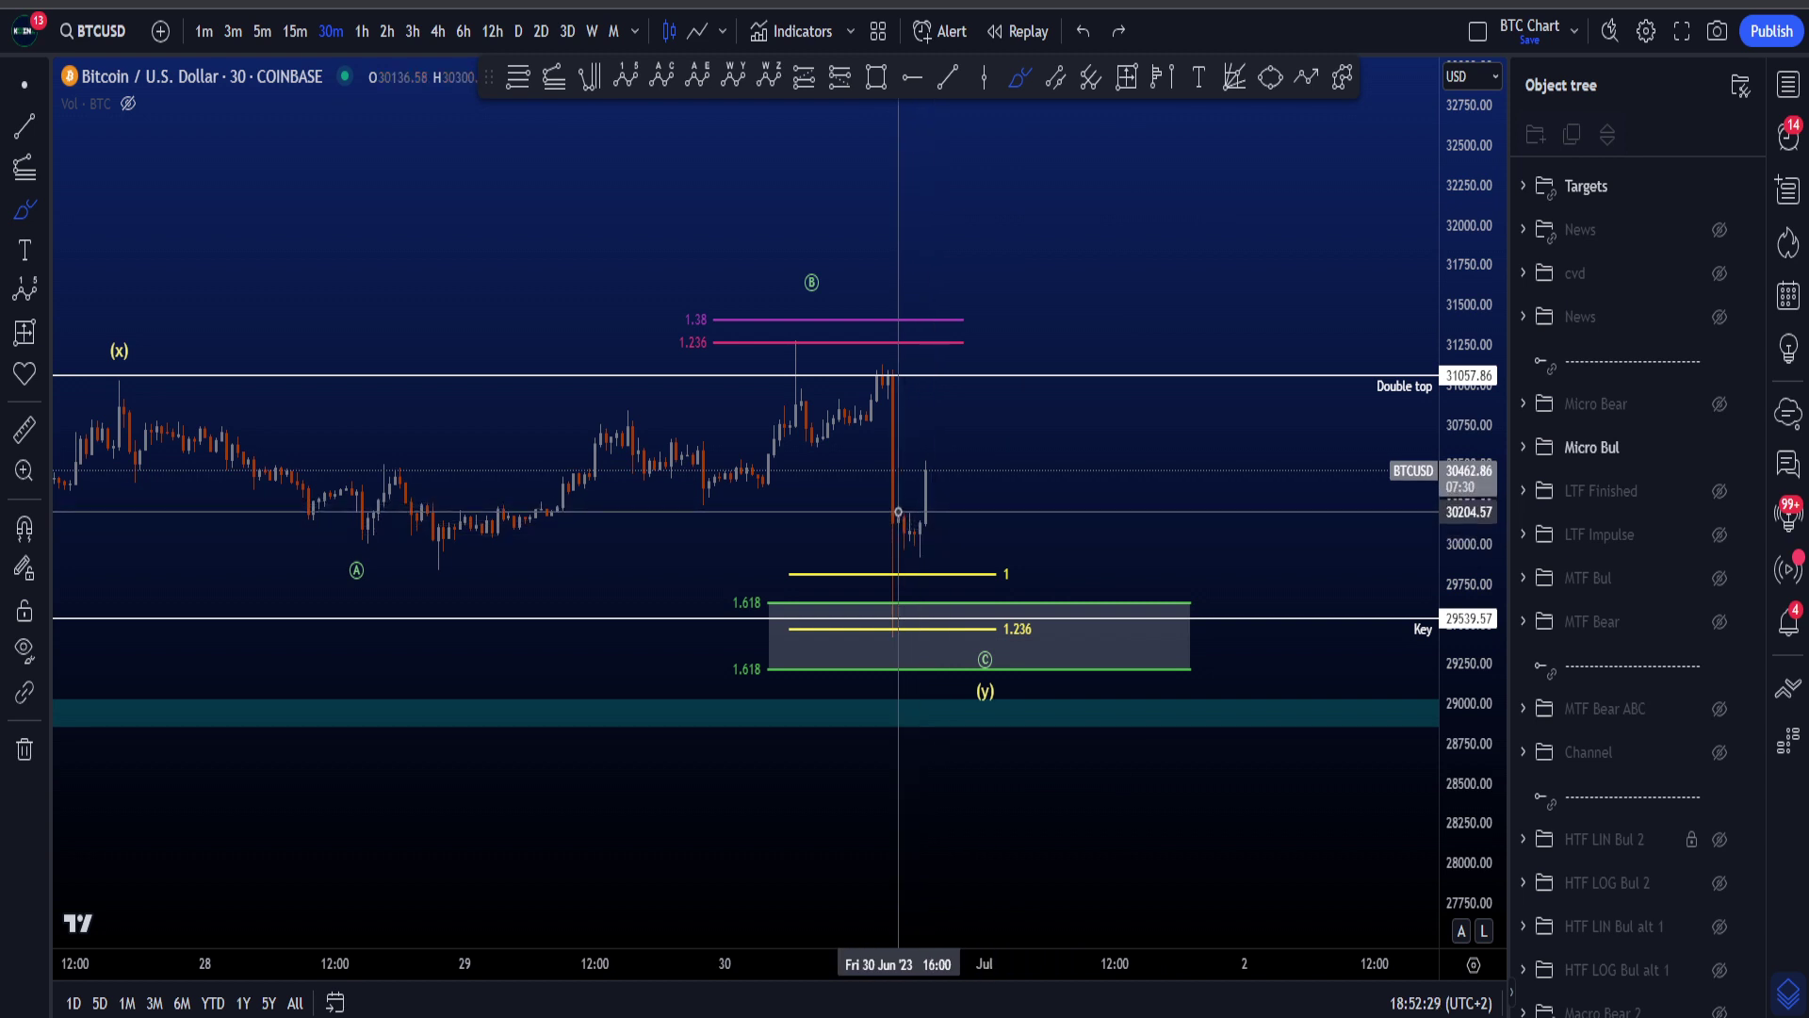
- Brush temporary marks over the candles after the drop and around the drop candle itself, undoing each stroke
{"action": "mouse_move", "coordinate": [900, 514]}
{"action": "left_mouse_down"}
{"action": "mouse_move", "coordinate": [1017, 461]}
{"action": "mouse_move", "coordinate": [865, 509]}
{"action": "mouse_move", "coordinate": [1074, 443]}
{"action": "mouse_move", "coordinate": [911, 569]}
{"action": "left_mouse_up"}
{"action": "key", "text": "ctrl+z"}
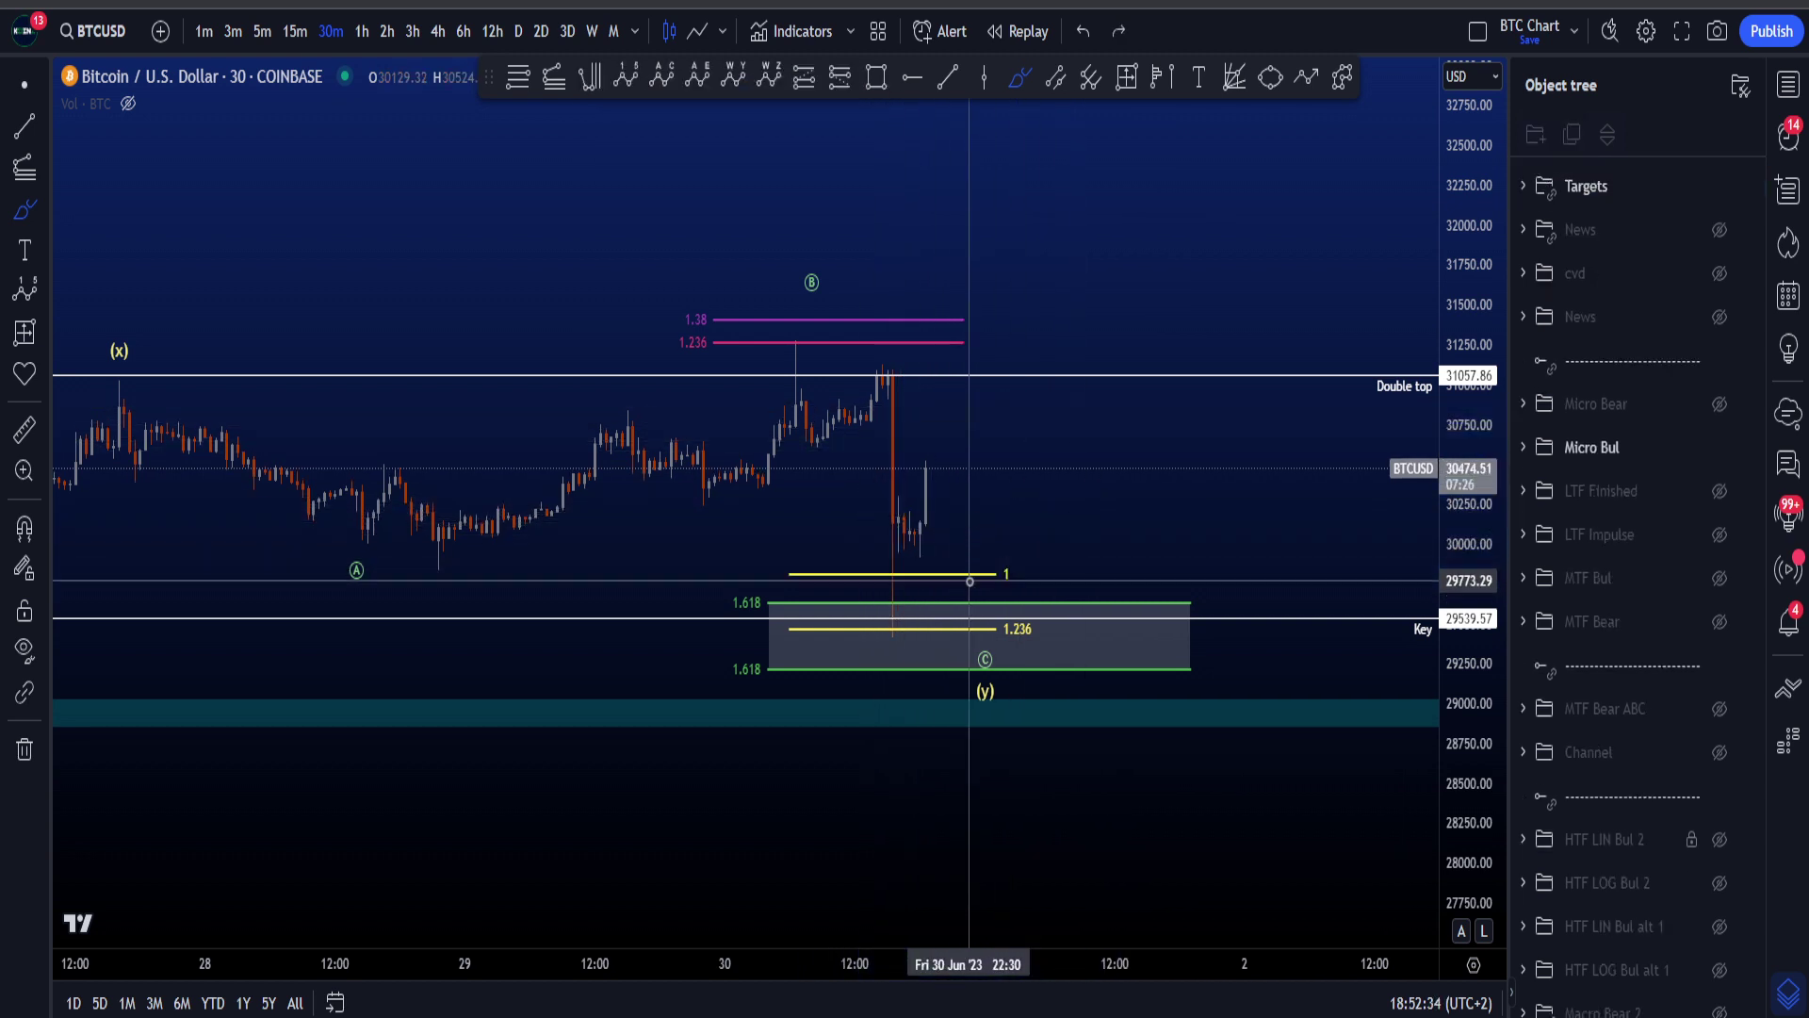
{"action": "mouse_move", "coordinate": [969, 455]}
{"action": "left_mouse_down"}
{"action": "mouse_move", "coordinate": [829, 577]}
{"action": "mouse_move", "coordinate": [919, 461]}
{"action": "mouse_move", "coordinate": [876, 697]}
{"action": "left_mouse_up"}
{"action": "key", "text": "ctrl+z"}
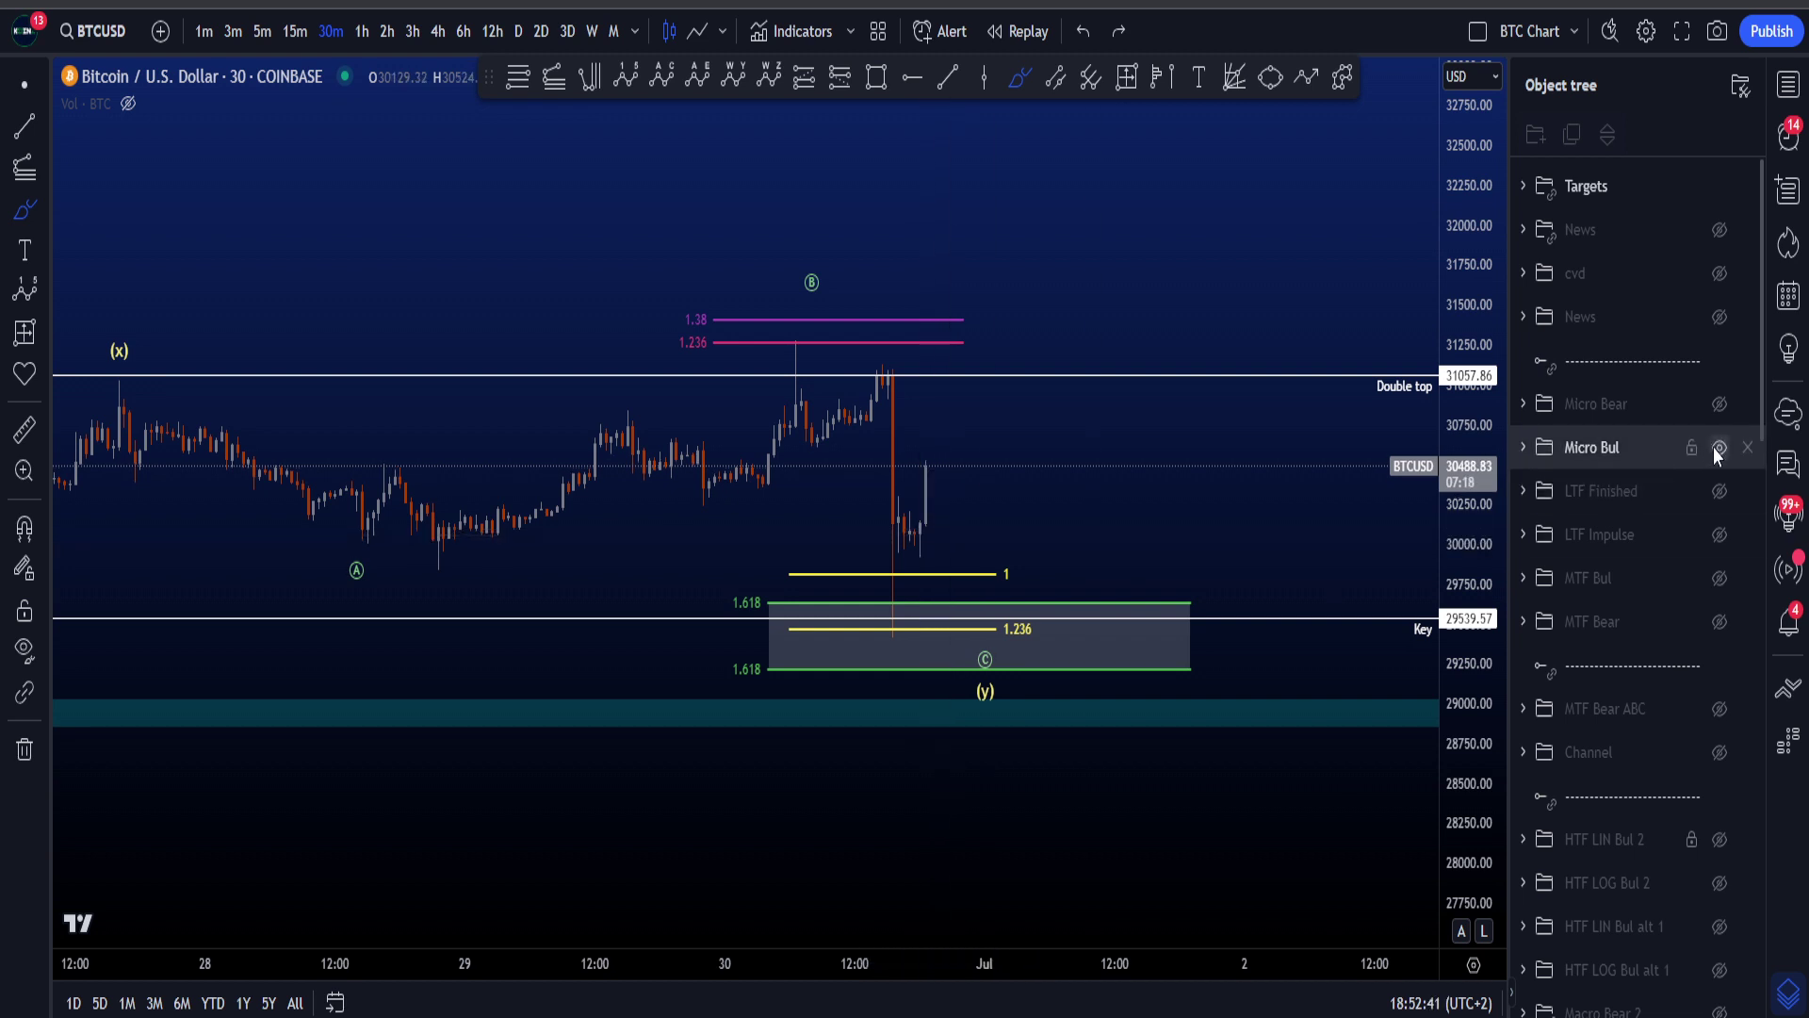
- Swap the visible Micro Bul drawing group for Micro Bear and set the chart to 1 hour
{"action": "left_click", "coordinate": [1718, 446]}
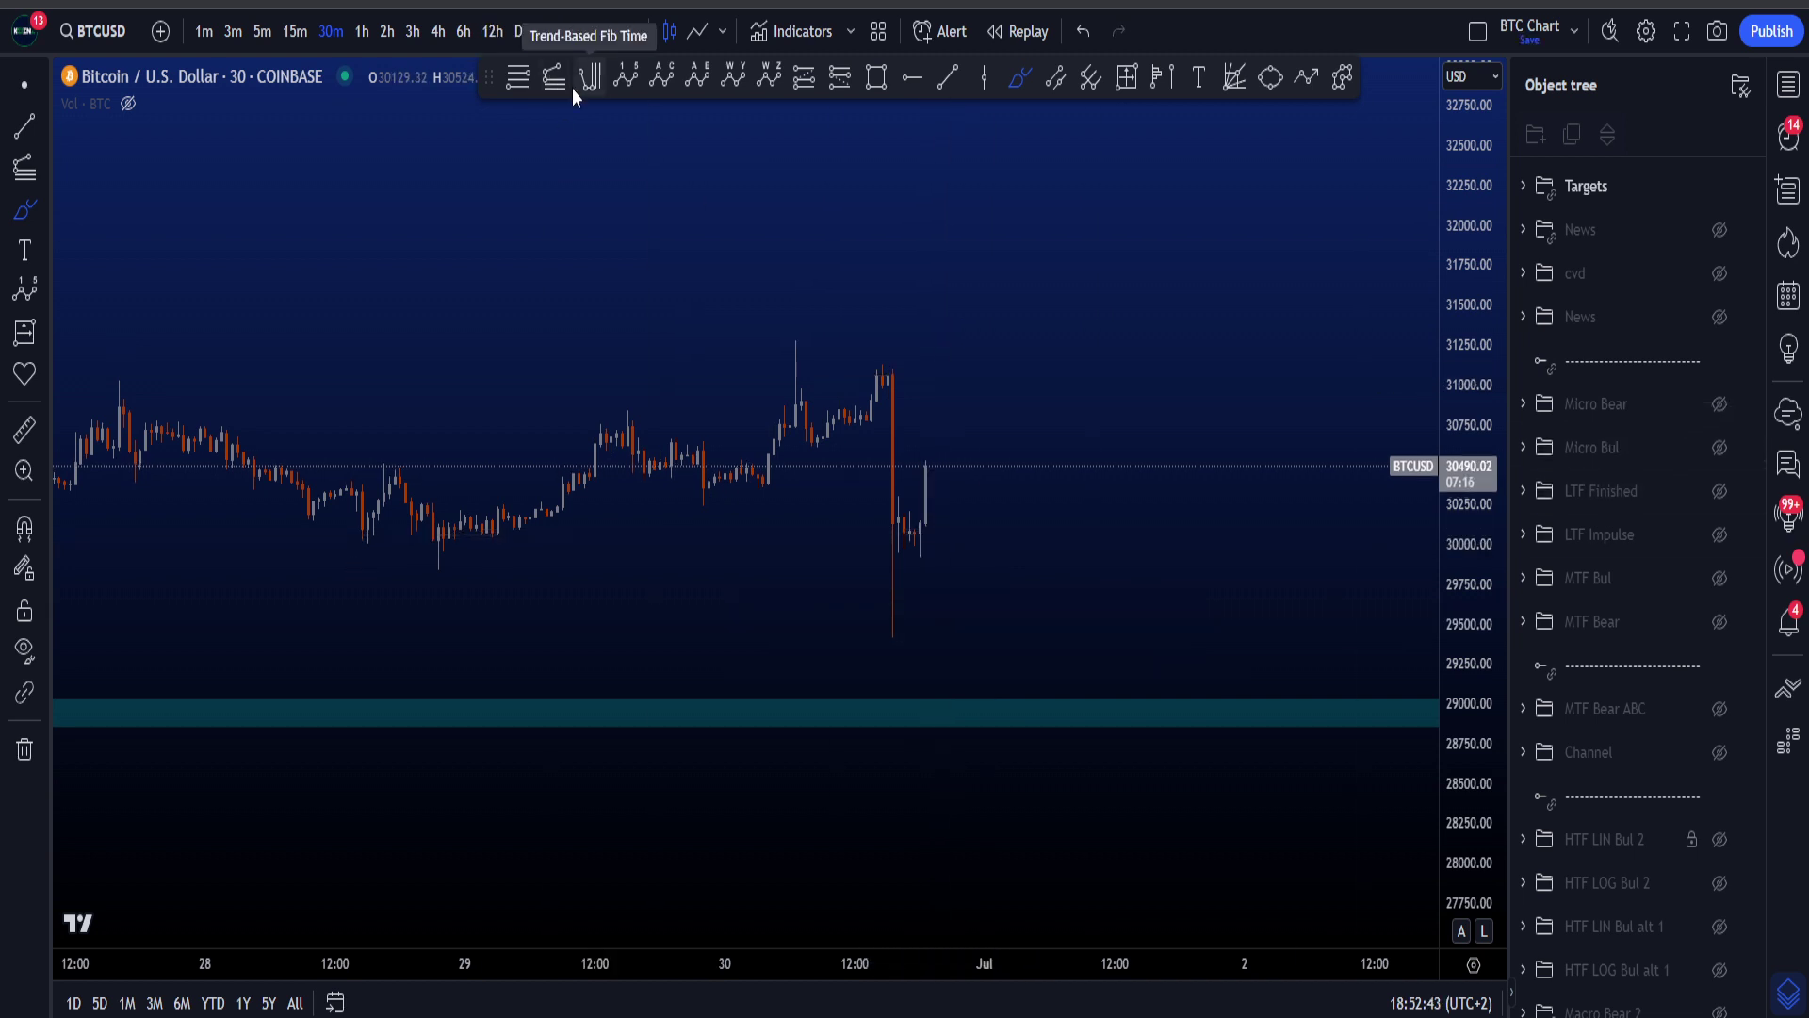
{"action": "left_click", "coordinate": [1717, 407]}
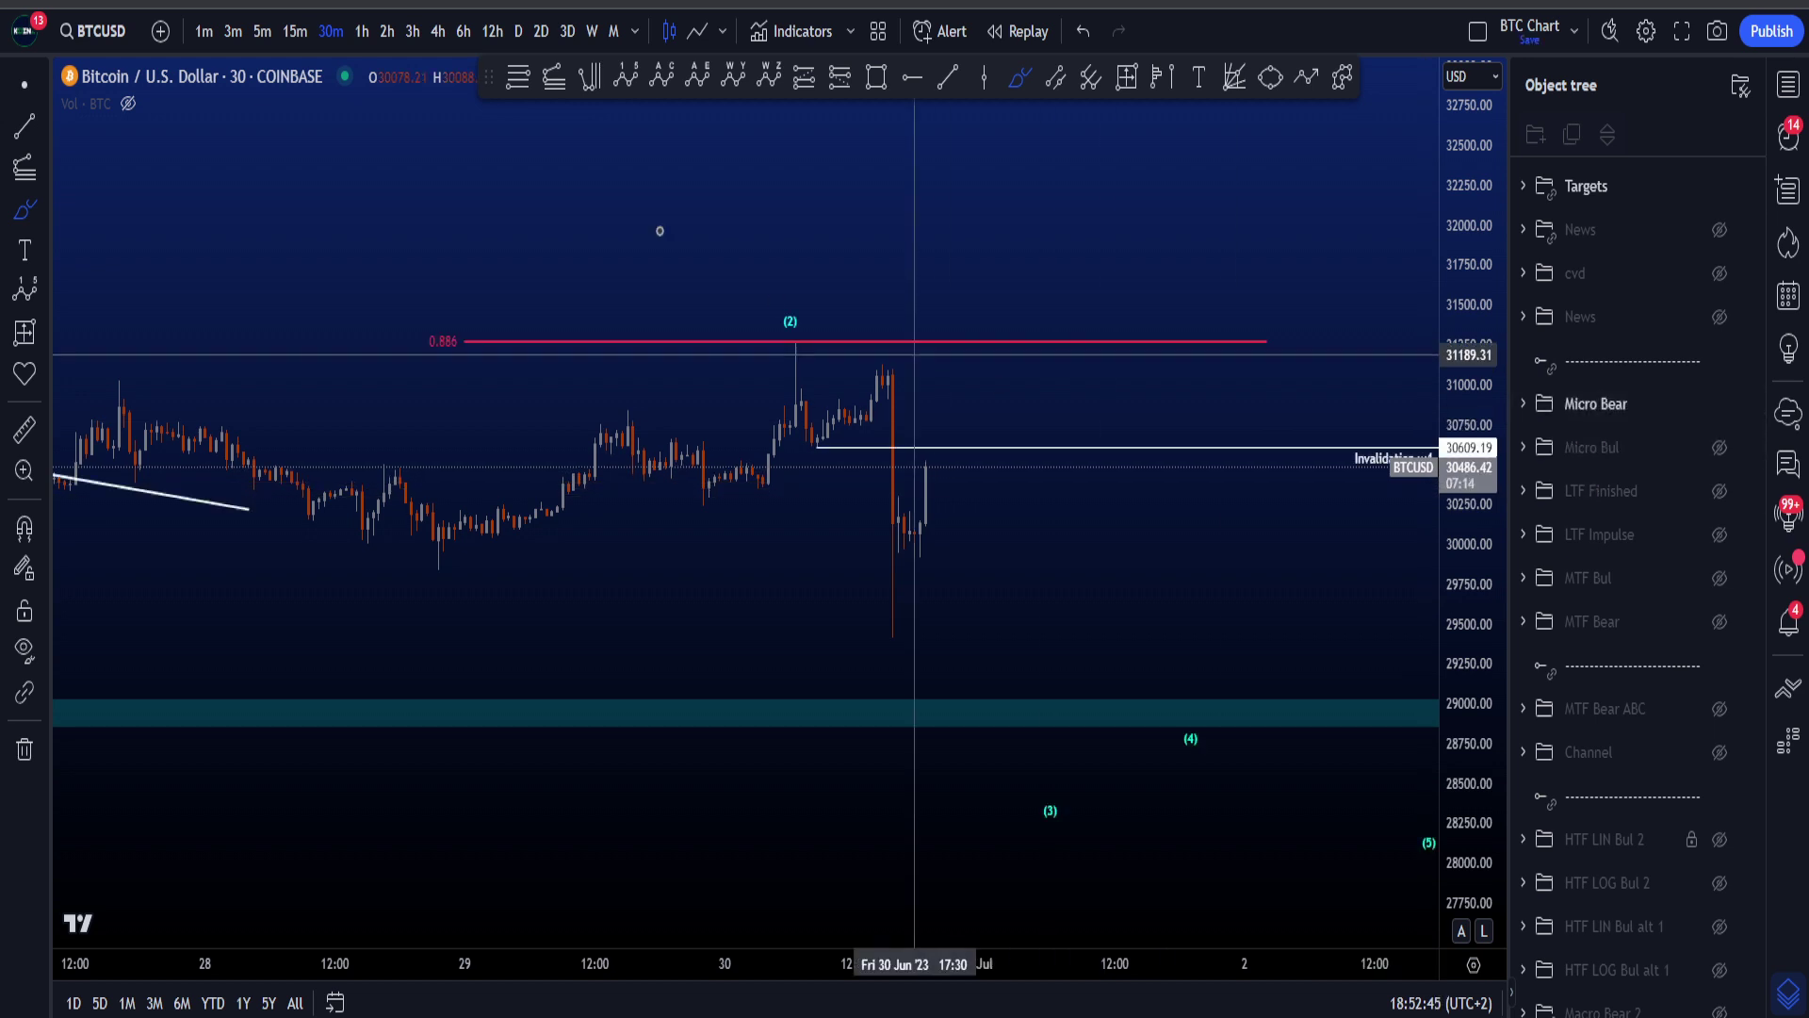
{"action": "left_click", "coordinate": [364, 33]}
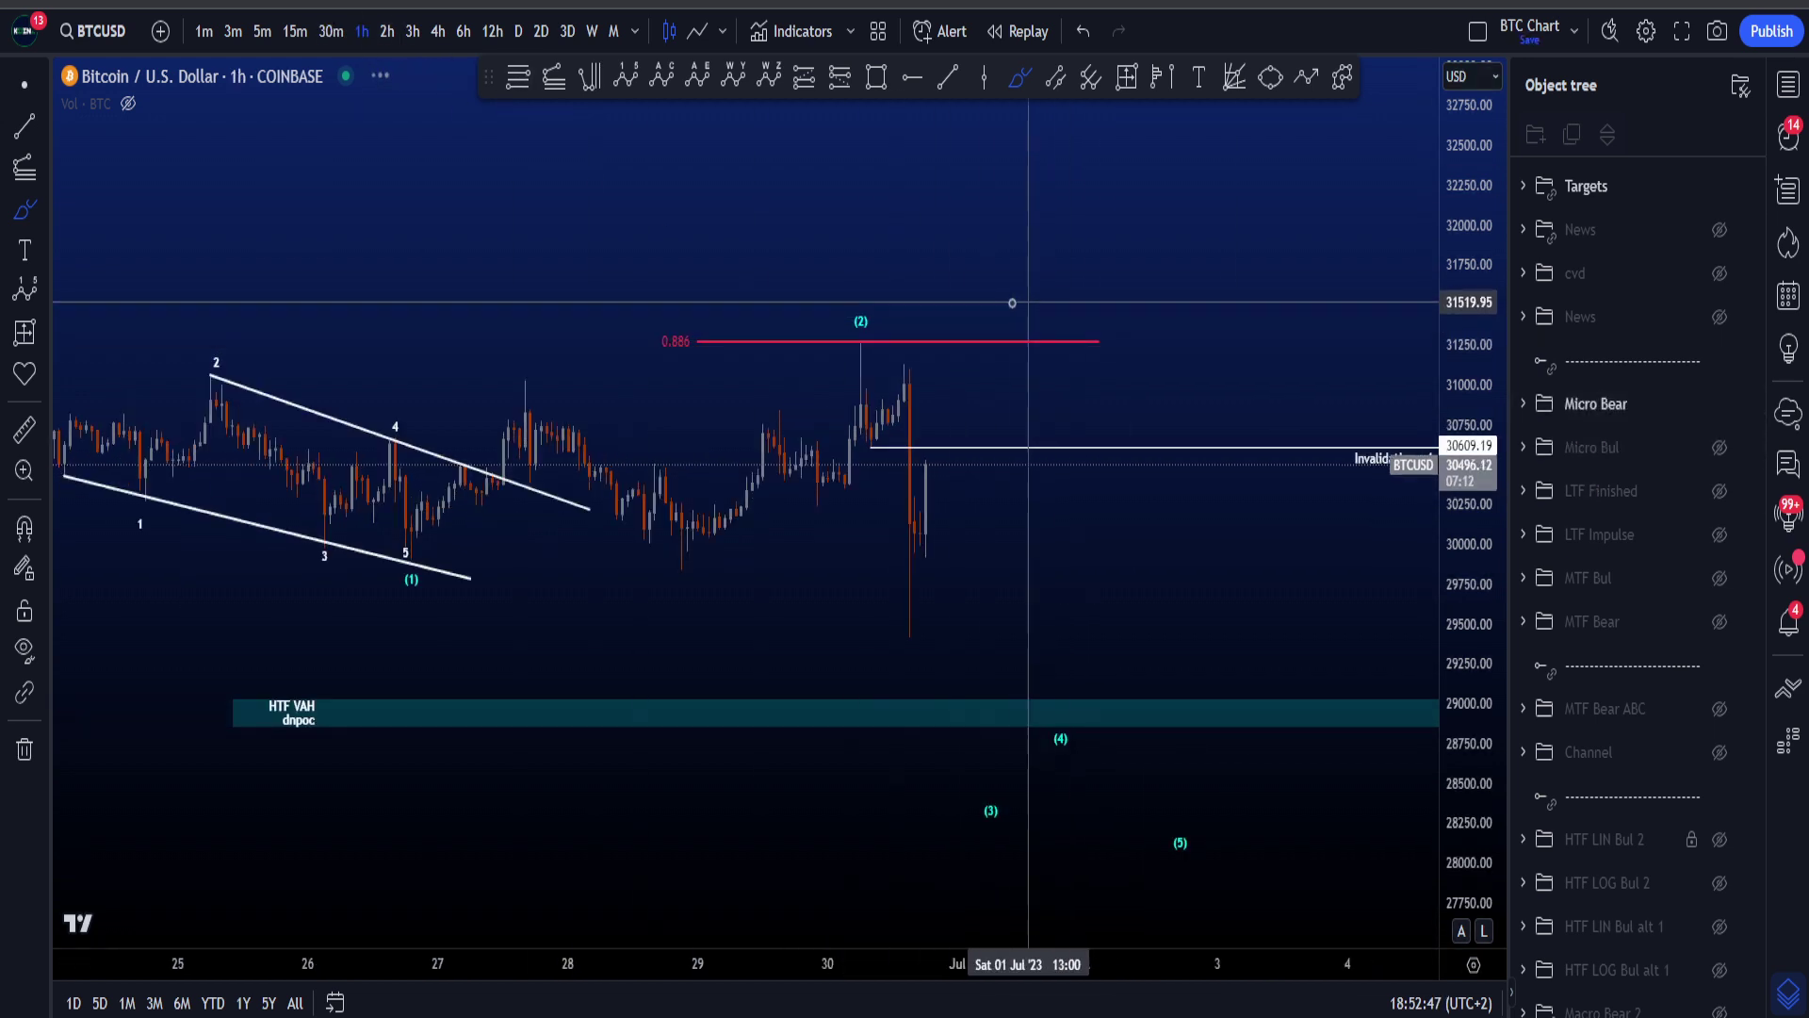
- Brush a temporary path from the 23 June high through (1) and (2) downward, with an arrowhead, undoing both strokes
{"action": "left_click_drag", "start_coordinate": [1212, 581], "coordinate": [1396, 572]}
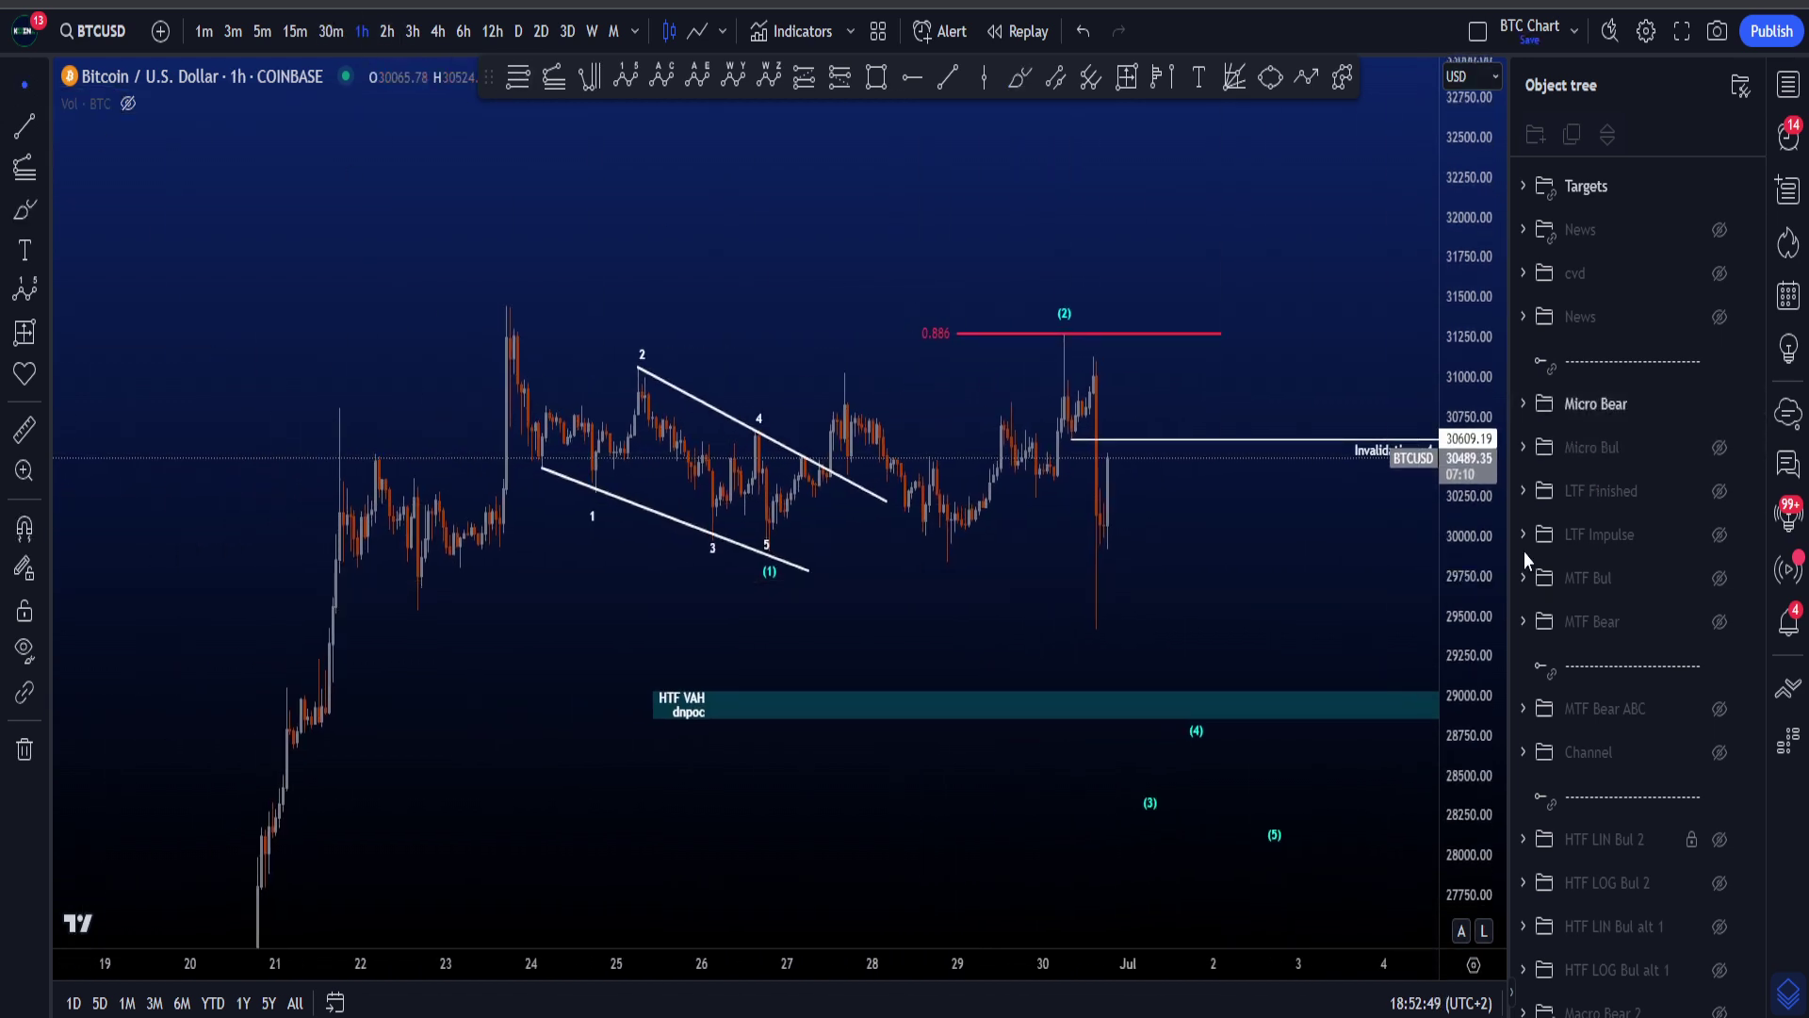
{"action": "left_click_drag", "start_coordinate": [1456, 499], "coordinate": [1433, 594]}
{"action": "left_click_drag", "start_coordinate": [1272, 556], "coordinate": [1191, 496]}
{"action": "left_click", "coordinate": [1018, 77]}
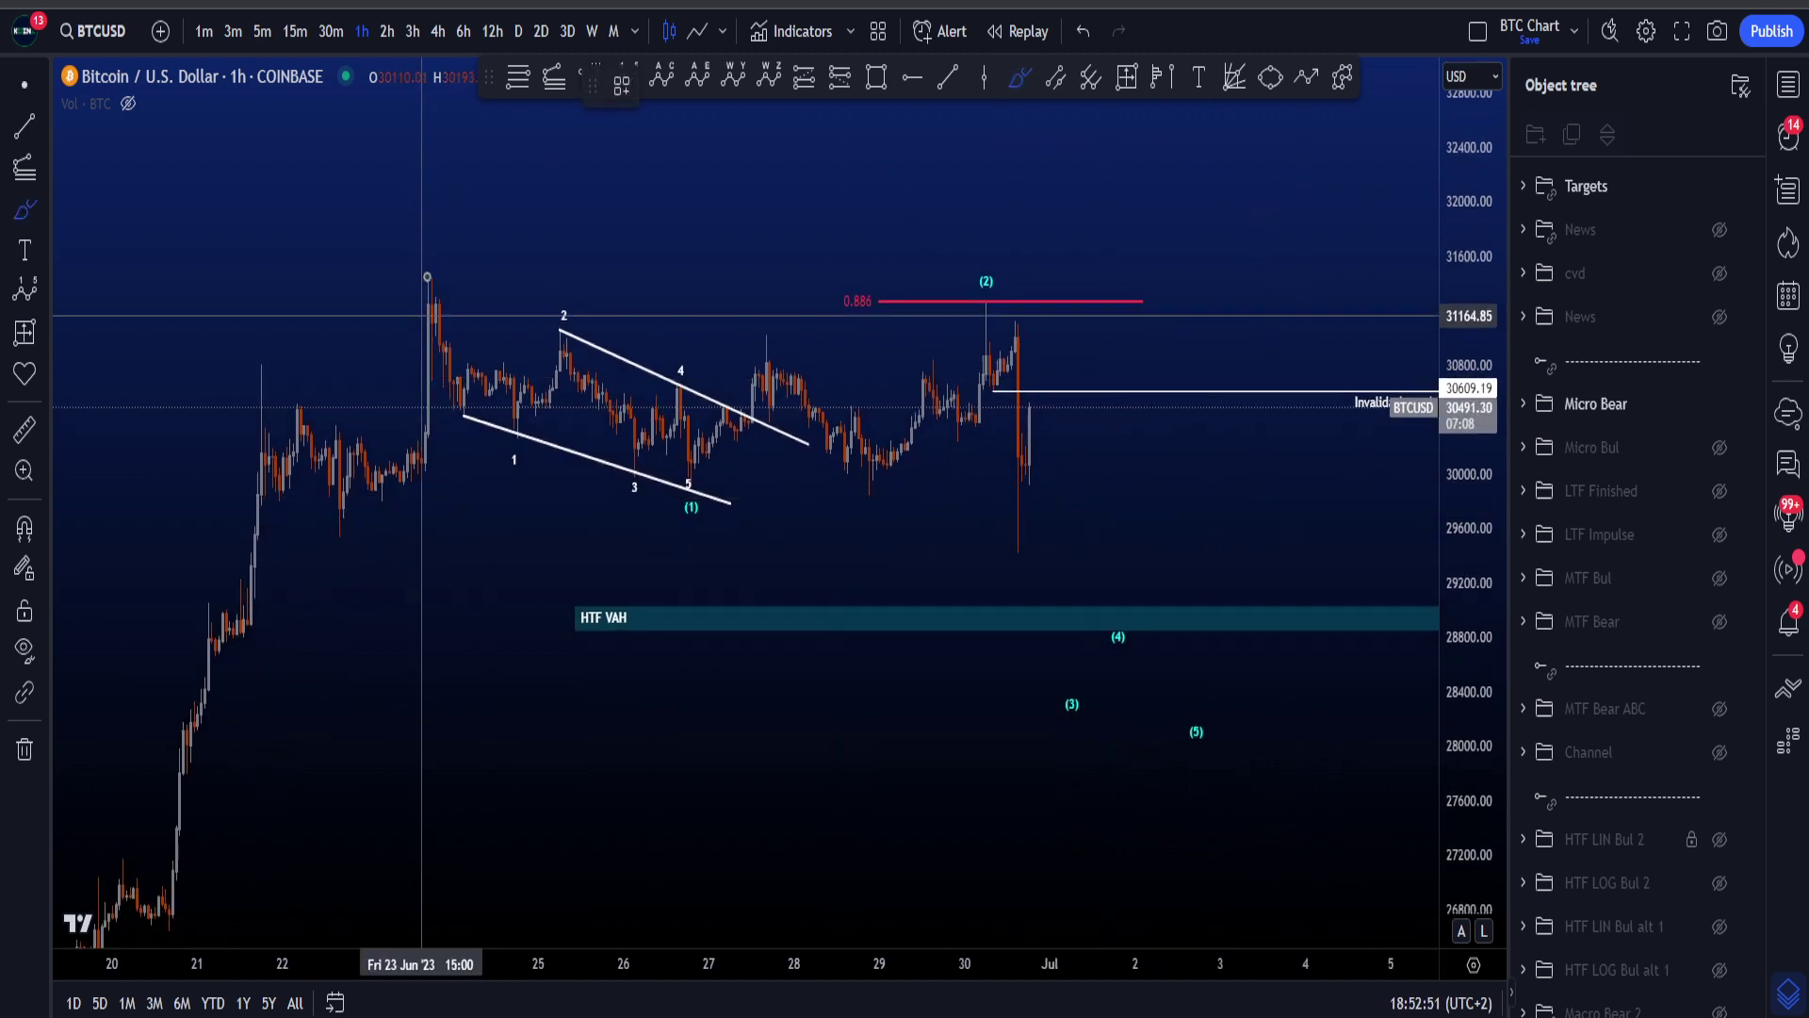
{"action": "mouse_move", "coordinate": [434, 281]}
{"action": "left_mouse_down"}
{"action": "mouse_move", "coordinate": [797, 451]}
{"action": "mouse_move", "coordinate": [1084, 633]}
{"action": "mouse_move", "coordinate": [1119, 738]}
{"action": "mouse_move", "coordinate": [1112, 608]}
{"action": "left_mouse_up"}
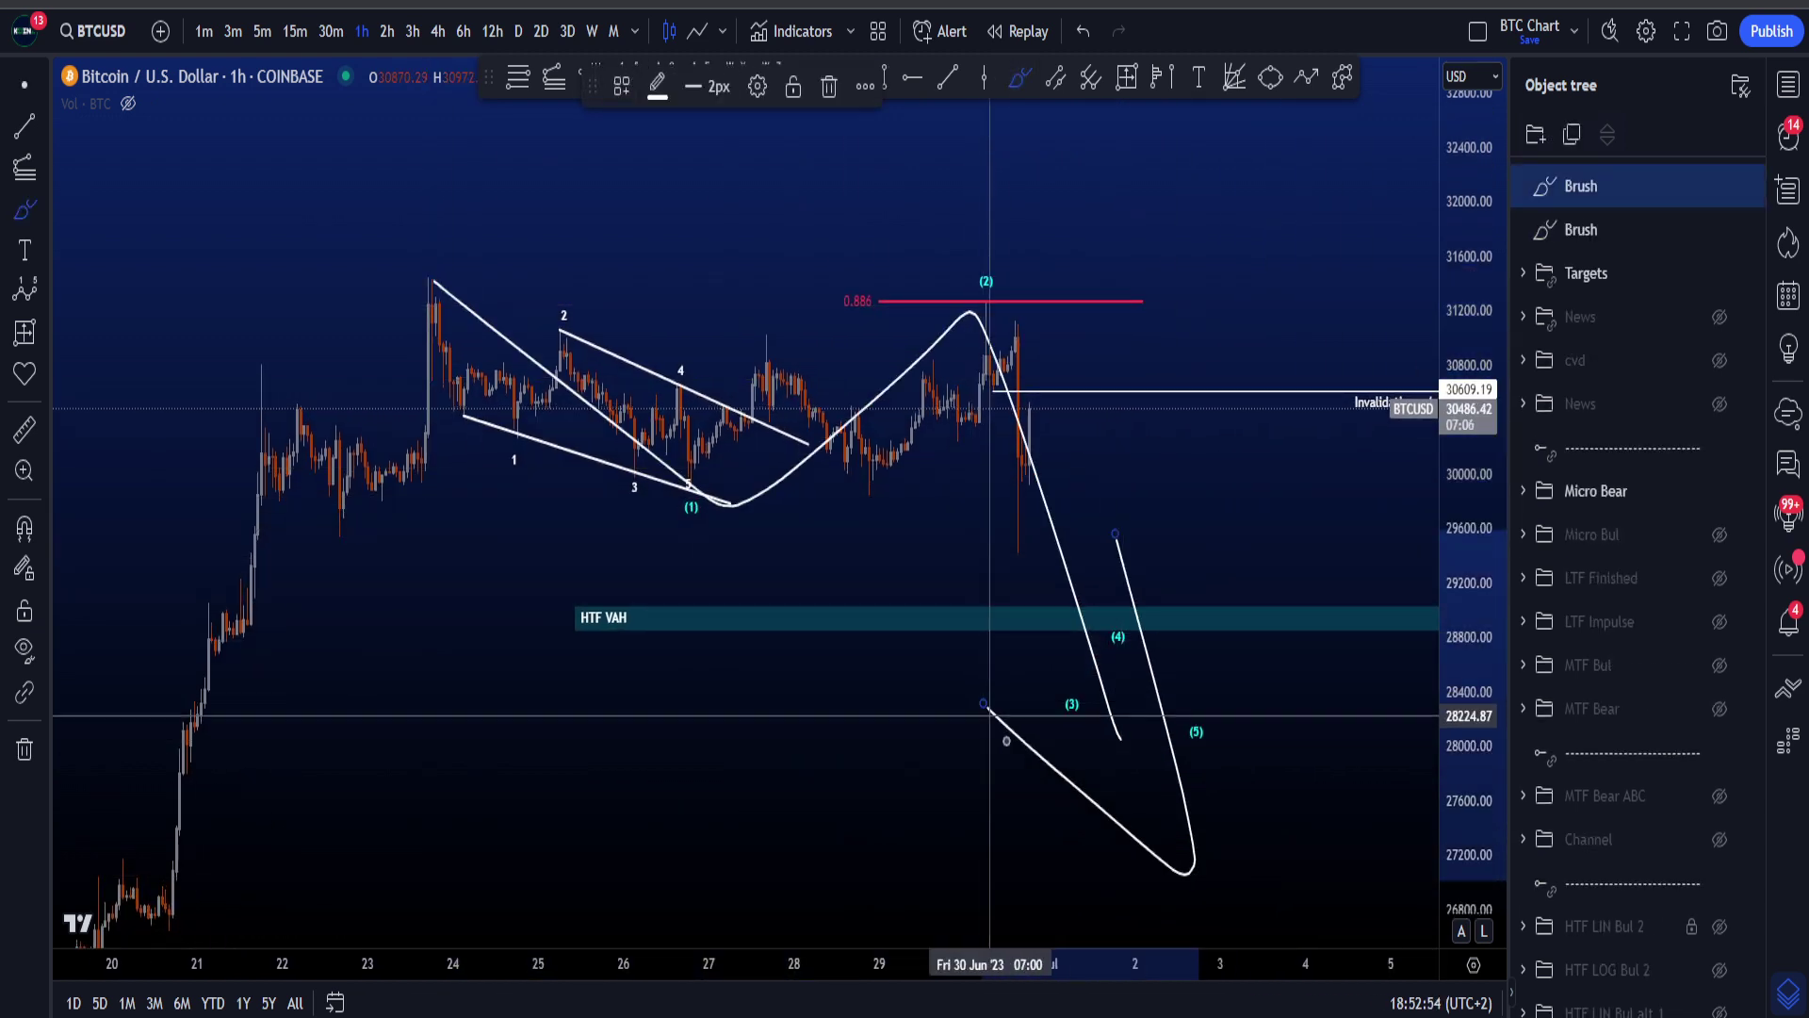
{"action": "key", "text": "ctrl+z"}
{"action": "key", "text": "ctrl+z"}
- Circle the drop candles below (2) and brush a small mark beside the (3) label, undoing both strokes
{"action": "left_click_drag", "start_coordinate": [1467, 607], "coordinate": [1467, 583]}
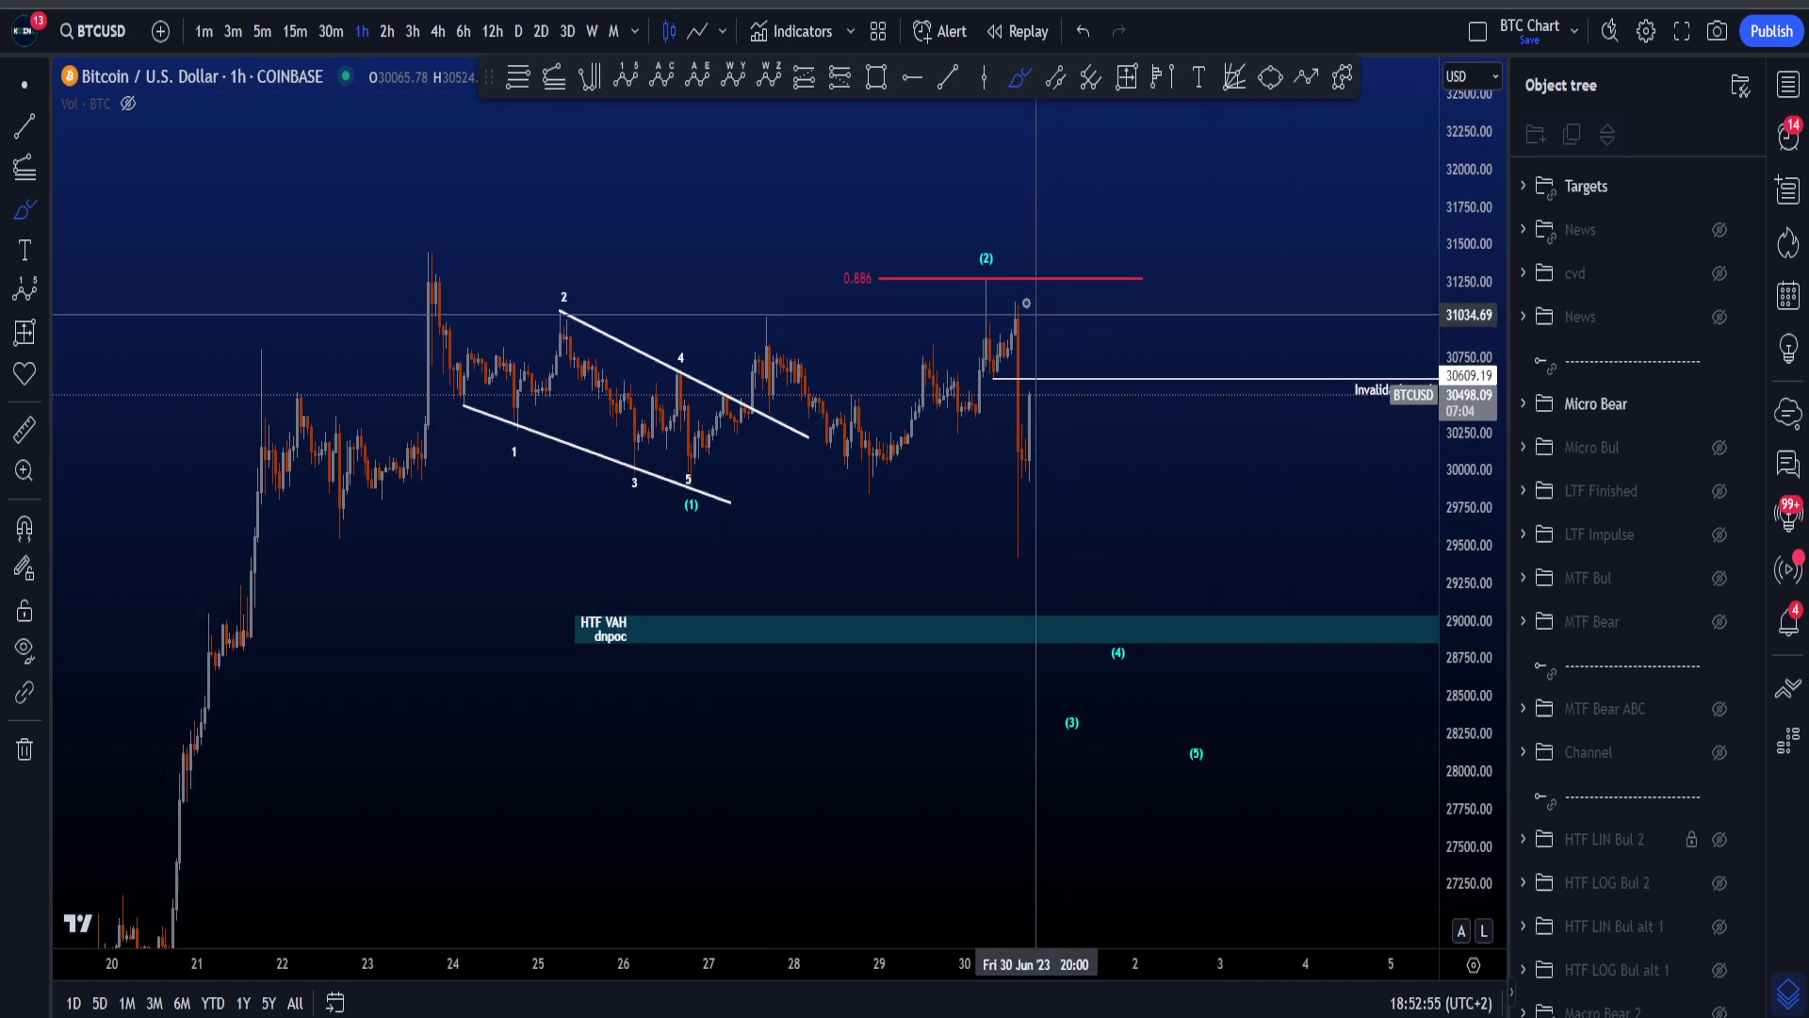
{"action": "left_click_drag", "start_coordinate": [994, 278], "coordinate": [1037, 329]}
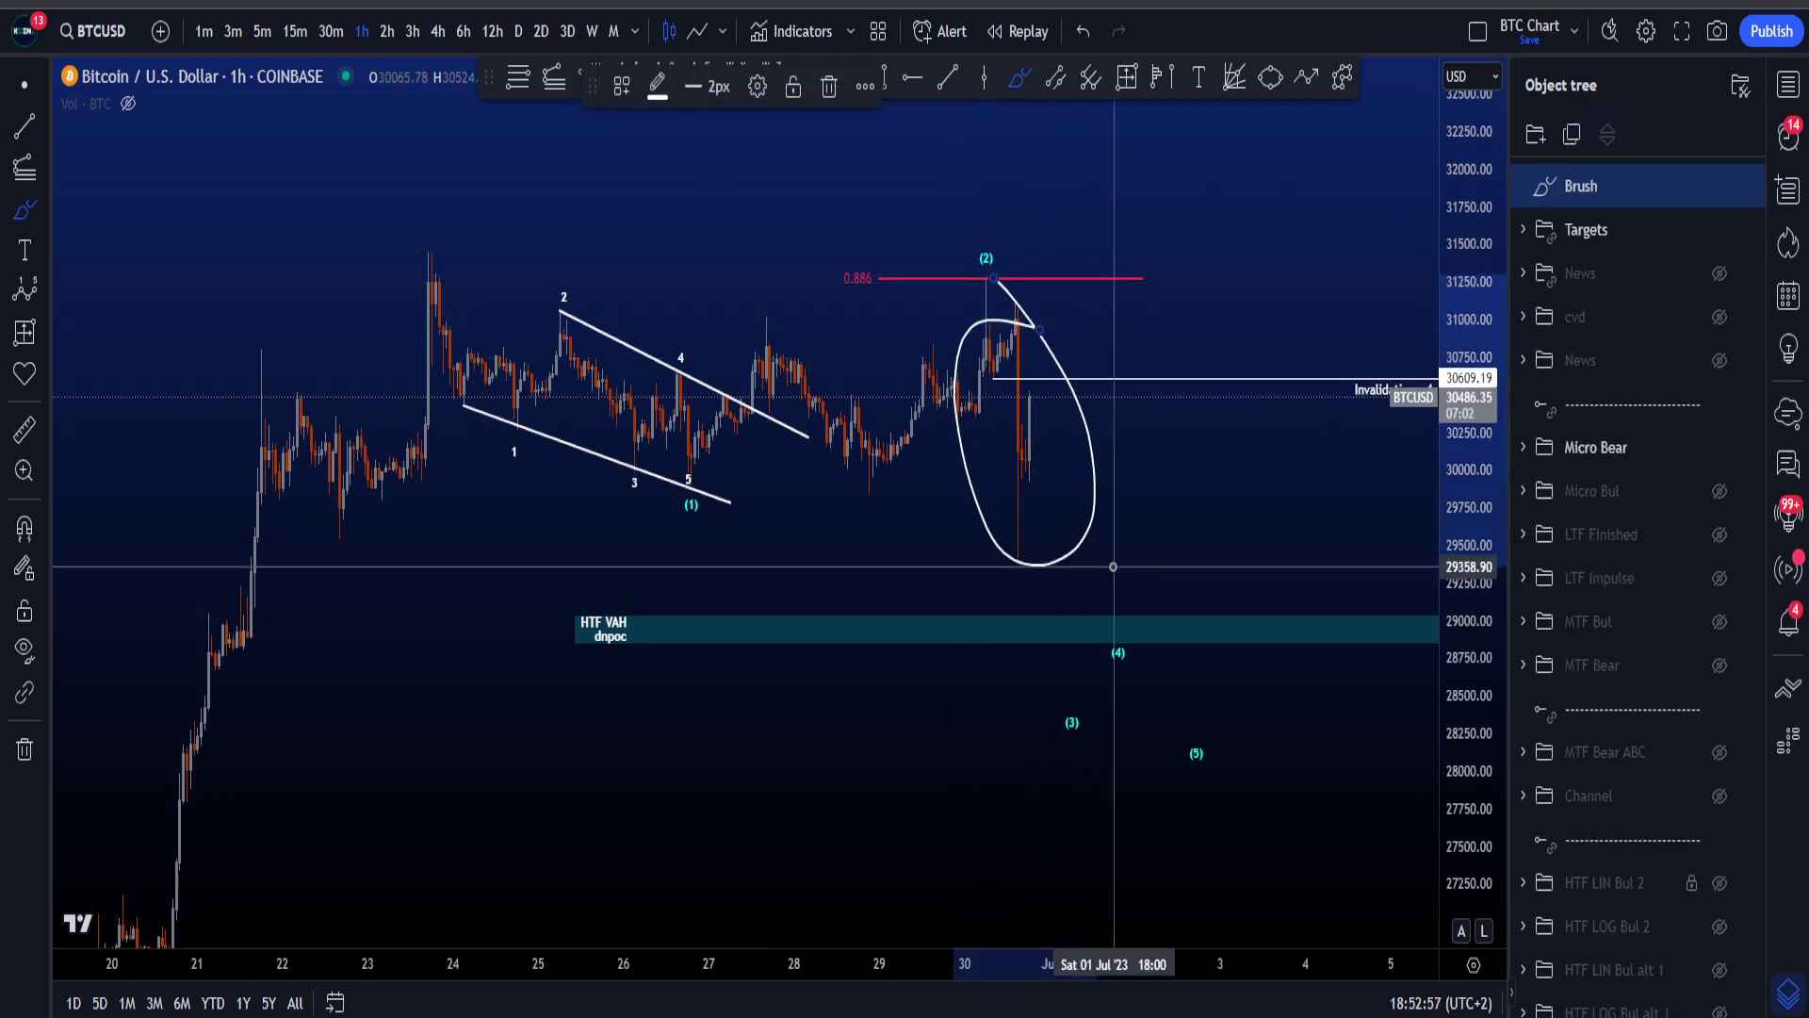
{"action": "key", "text": "ctrl+z"}
{"action": "left_click_drag", "start_coordinate": [1083, 692], "coordinate": [1051, 702]}
{"action": "key", "text": "ctrl+z"}
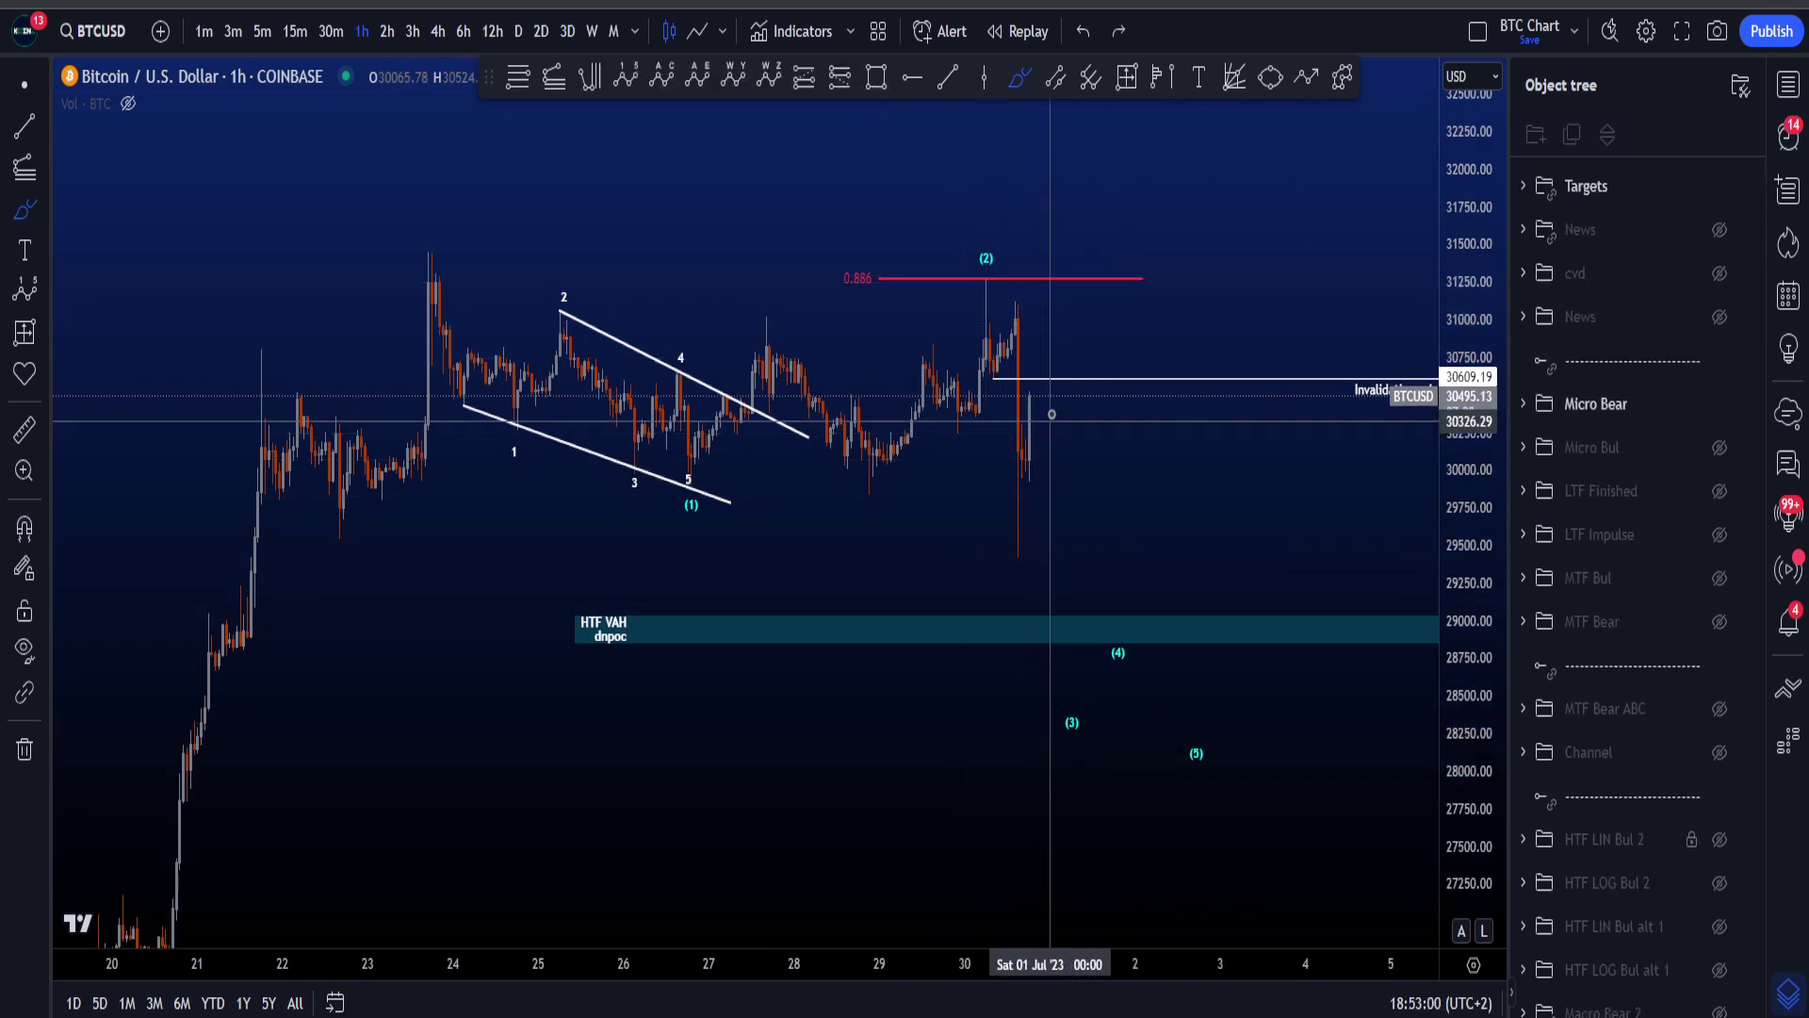
- Brush temporary marks beside the last candle and a path from near (2) down towards (4), undoing each stroke
{"action": "mouse_move", "coordinate": [1052, 403]}
{"action": "left_mouse_down"}
{"action": "mouse_move", "coordinate": [996, 440]}
{"action": "mouse_move", "coordinate": [1050, 392]}
{"action": "left_mouse_up"}
{"action": "key", "text": "ctrl+z"}
{"action": "mouse_move", "coordinate": [973, 296]}
{"action": "left_mouse_down"}
{"action": "mouse_move", "coordinate": [1039, 410]}
{"action": "mouse_move", "coordinate": [1086, 655]}
{"action": "left_mouse_up"}
{"action": "key", "text": "ctrl+z"}
{"action": "mouse_move", "coordinate": [1040, 387]}
{"action": "left_mouse_down"}
{"action": "mouse_move", "coordinate": [1042, 421]}
{"action": "mouse_move", "coordinate": [1023, 385]}
{"action": "left_mouse_up"}
{"action": "key", "text": "ctrl+z"}
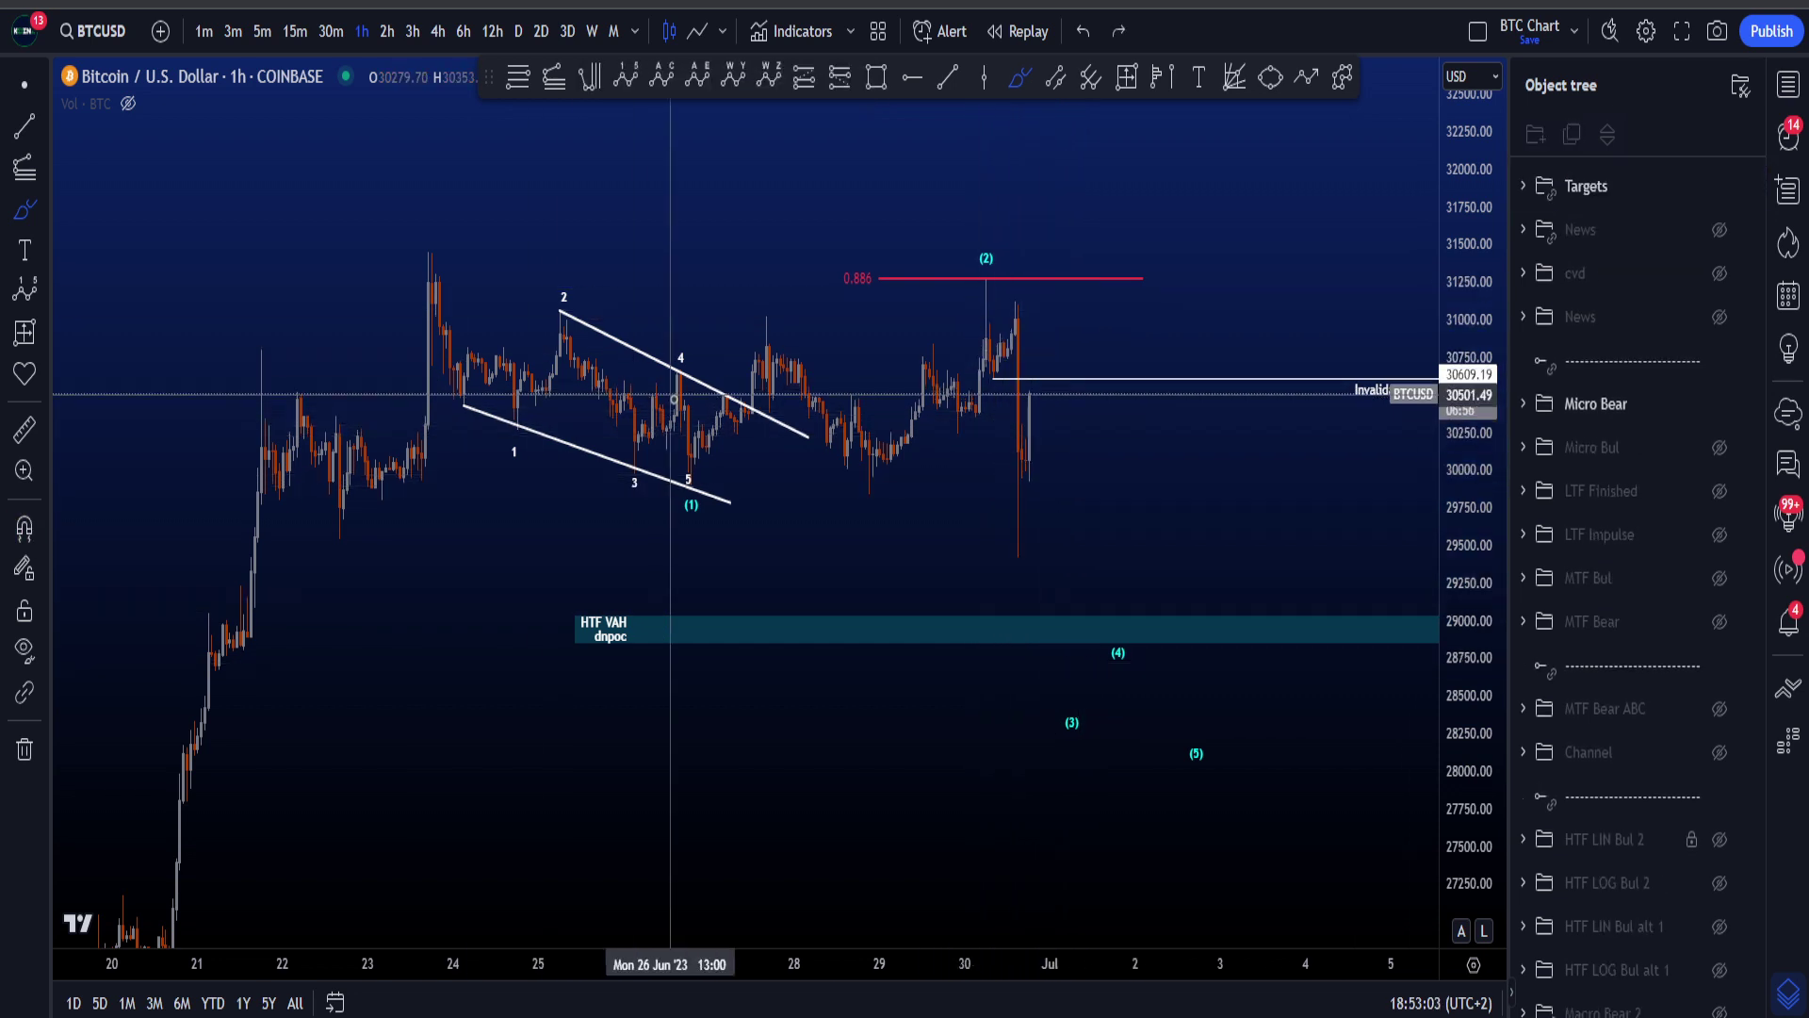
- Brush a temporary mark from the 23 June high across the wedge to wave (1), undoing the stroke
{"action": "mouse_move", "coordinate": [419, 256]}
{"action": "left_mouse_down"}
{"action": "mouse_move", "coordinate": [739, 533]}
{"action": "mouse_move", "coordinate": [801, 532]}
{"action": "left_mouse_up"}
{"action": "key", "text": "ctrl+z"}
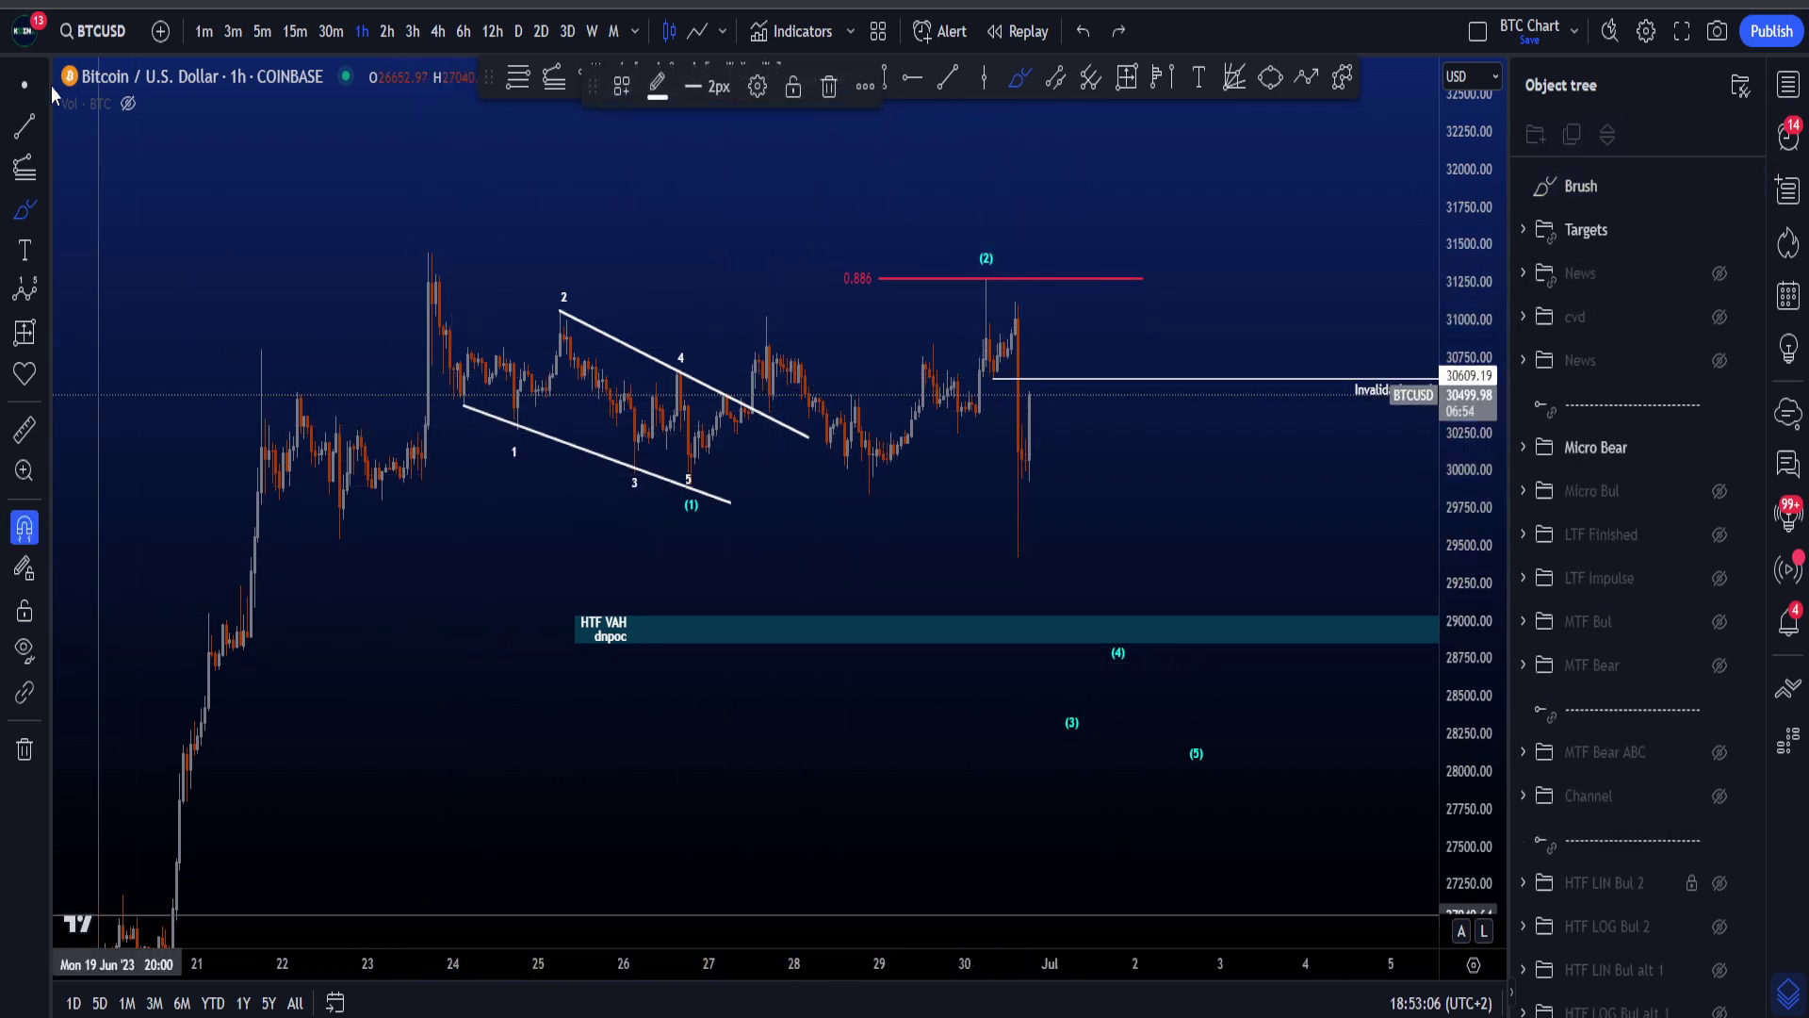
{"action": "left_click", "coordinate": [24, 85]}
- Set the chart to 30 minutes and examine the falling wedge labelled 1 to 5 that ends at (1)
{"action": "left_click_drag", "start_coordinate": [1115, 513], "coordinate": [1353, 601]}
{"action": "left_click_drag", "start_coordinate": [1474, 634], "coordinate": [1474, 484]}
{"action": "scroll", "coordinate": [1044, 624], "scroll_direction": "up", "scroll_amount": 3}
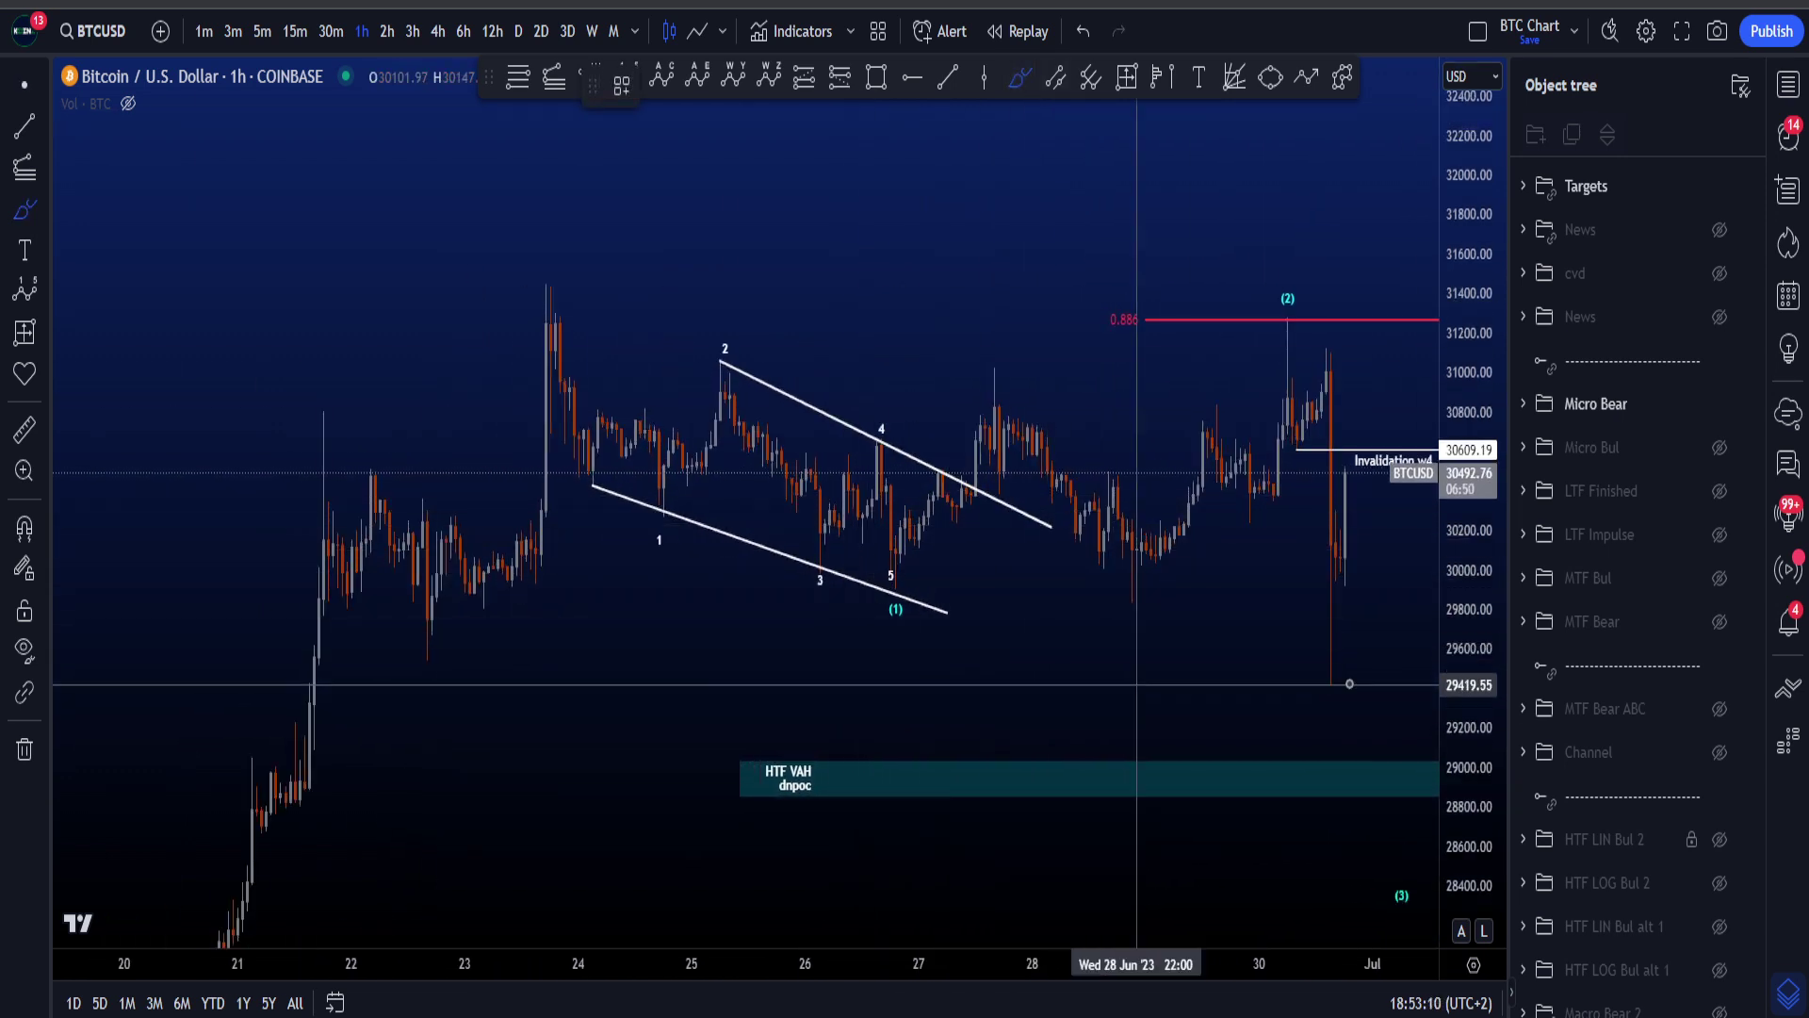
{"action": "scroll", "coordinate": [1121, 650], "scroll_direction": "up", "scroll_amount": 2}
{"action": "scroll", "coordinate": [1109, 640], "scroll_direction": "up", "scroll_amount": 2}
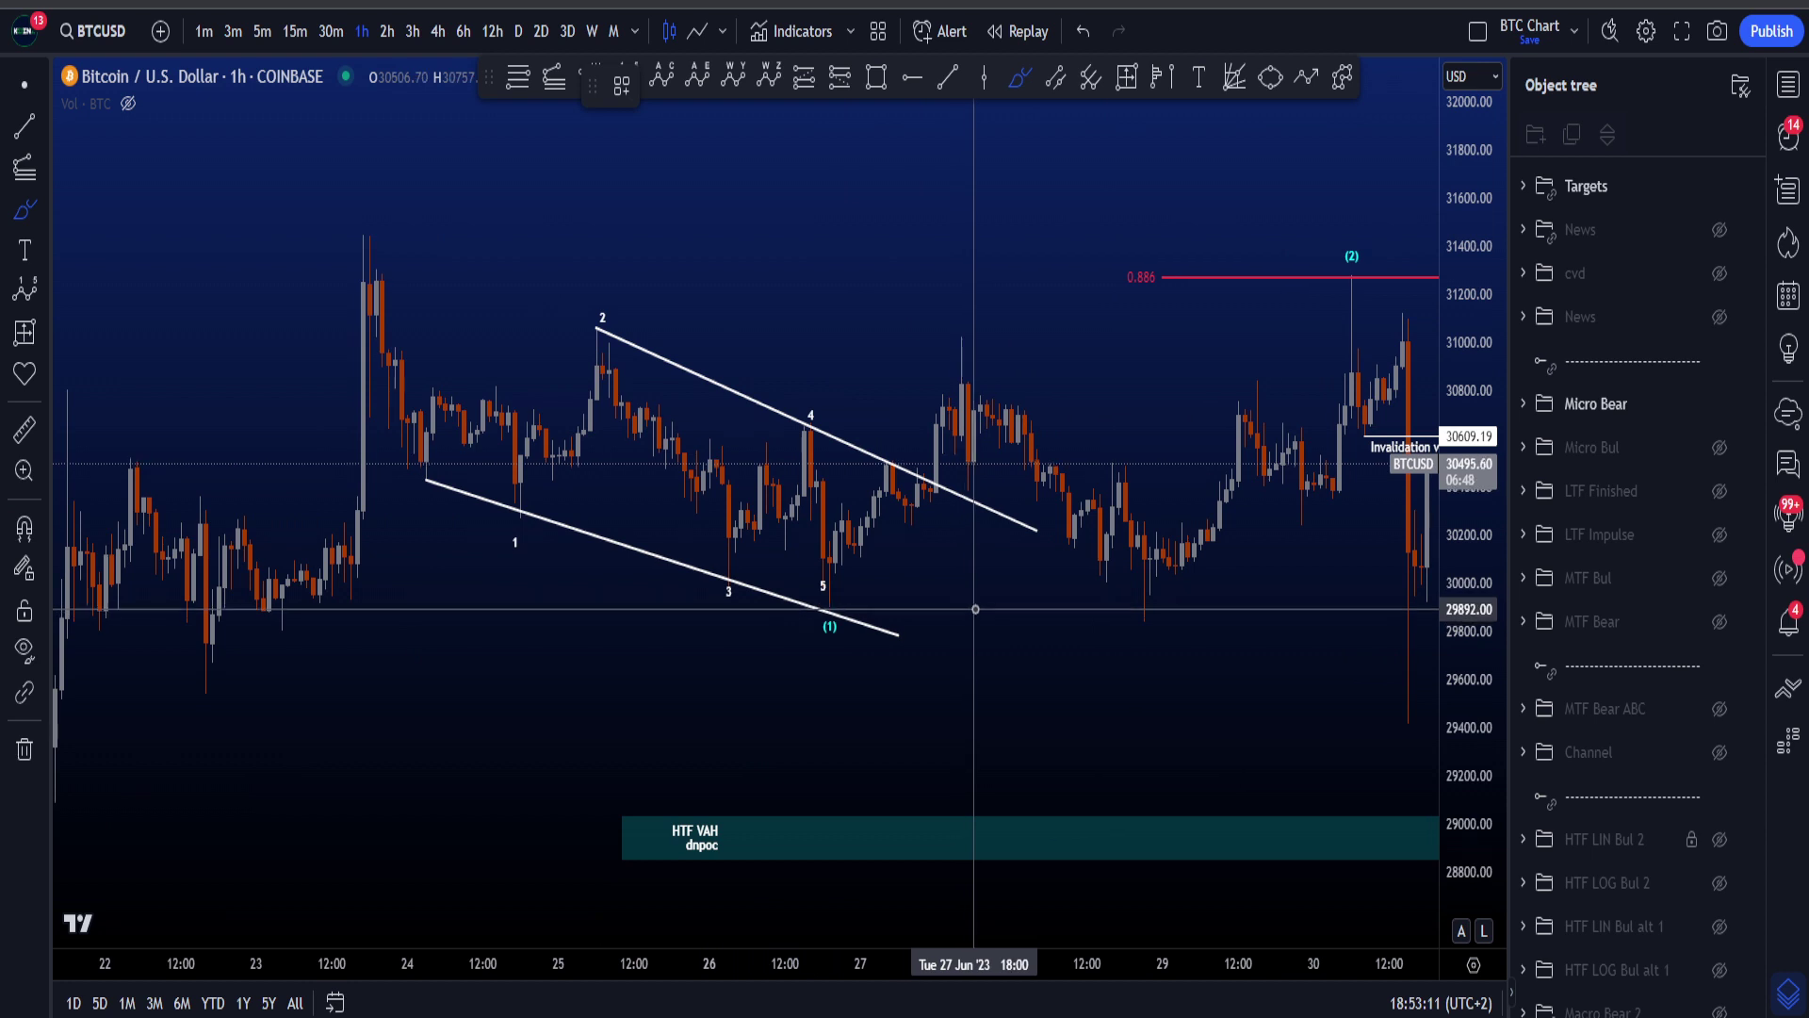
{"action": "left_click", "coordinate": [330, 31]}
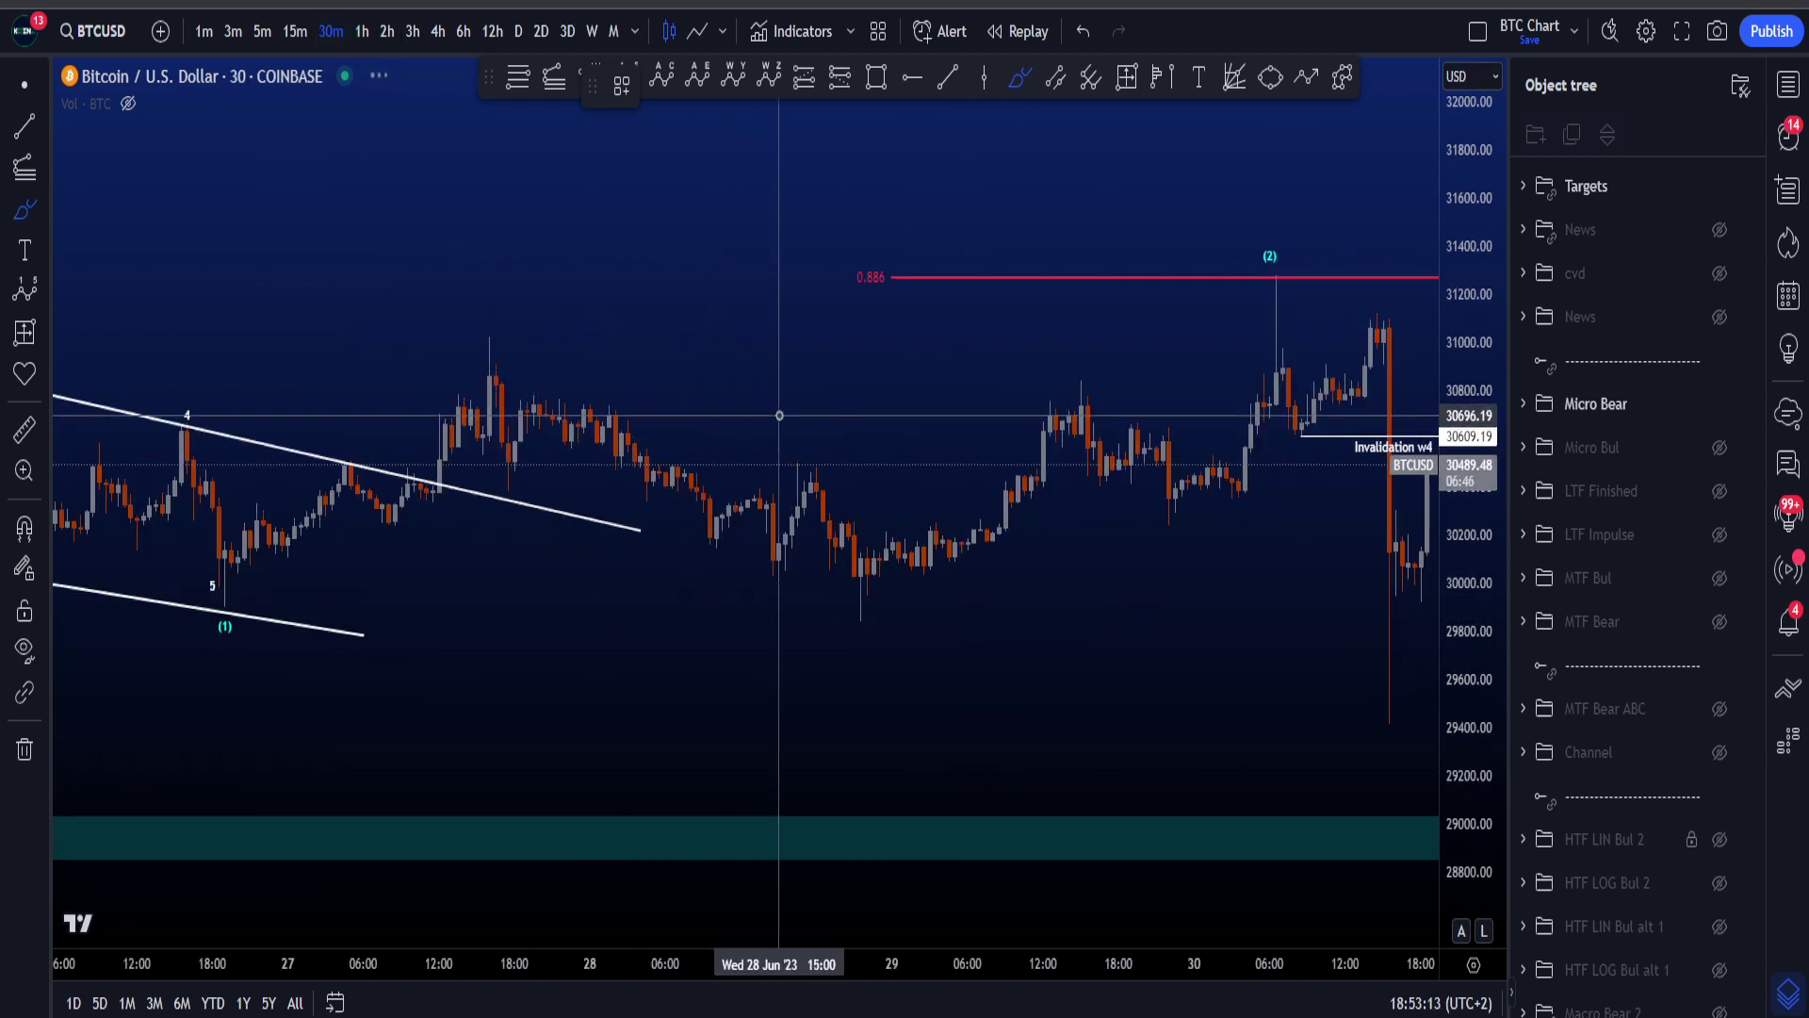
{"action": "scroll", "coordinate": [739, 424], "scroll_direction": "down", "scroll_amount": 2}
{"action": "scroll", "coordinate": [739, 424], "scroll_direction": "up", "scroll_amount": 2}
{"action": "left_click_drag", "start_coordinate": [1477, 608], "coordinate": [1476, 548]}
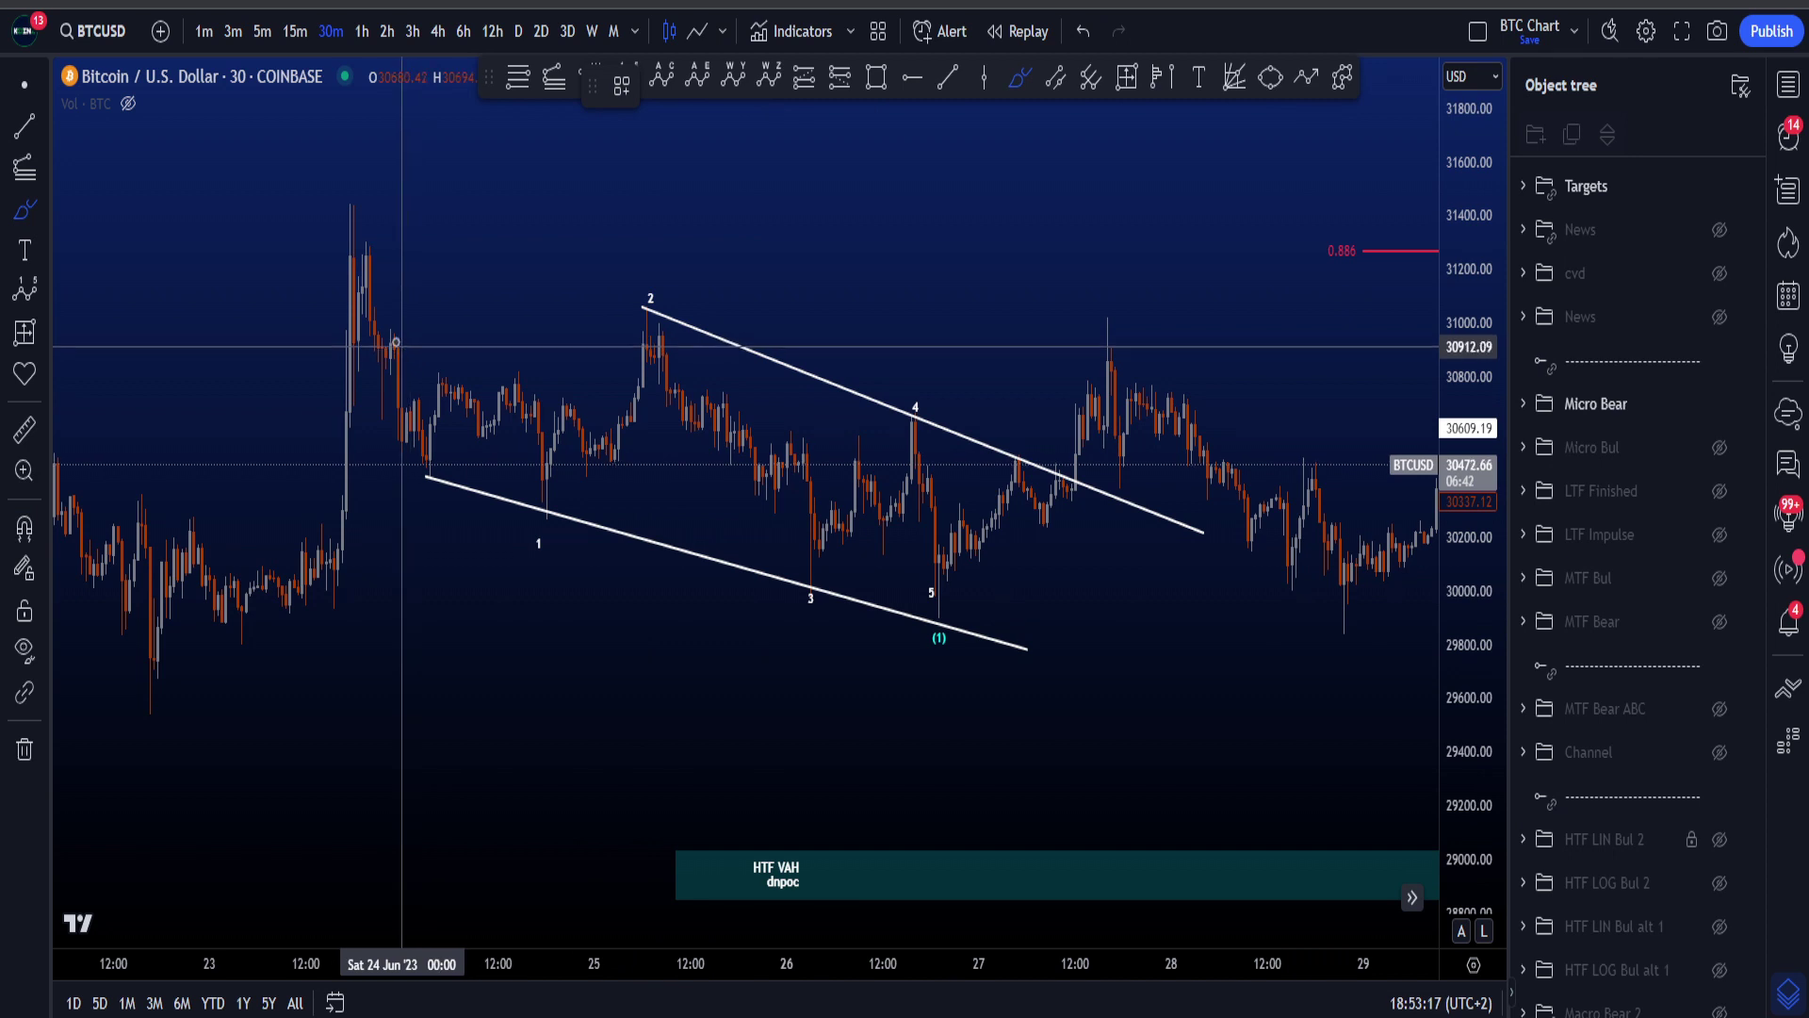
- Brush temporary marks around the falling wedge from the 23 June high to wave (1), undoing each stroke
{"action": "mouse_move", "coordinate": [358, 255]}
{"action": "left_mouse_down"}
{"action": "mouse_move", "coordinate": [456, 514]}
{"action": "mouse_move", "coordinate": [660, 351]}
{"action": "mouse_move", "coordinate": [809, 564]}
{"action": "mouse_move", "coordinate": [912, 466]}
{"action": "mouse_move", "coordinate": [1016, 786]}
{"action": "left_mouse_up"}
{"action": "key", "text": "ctrl+z"}
{"action": "mouse_move", "coordinate": [298, 497]}
{"action": "left_mouse_down"}
{"action": "mouse_move", "coordinate": [355, 549]}
{"action": "mouse_move", "coordinate": [372, 182]}
{"action": "mouse_move", "coordinate": [654, 637]}
{"action": "left_mouse_up"}
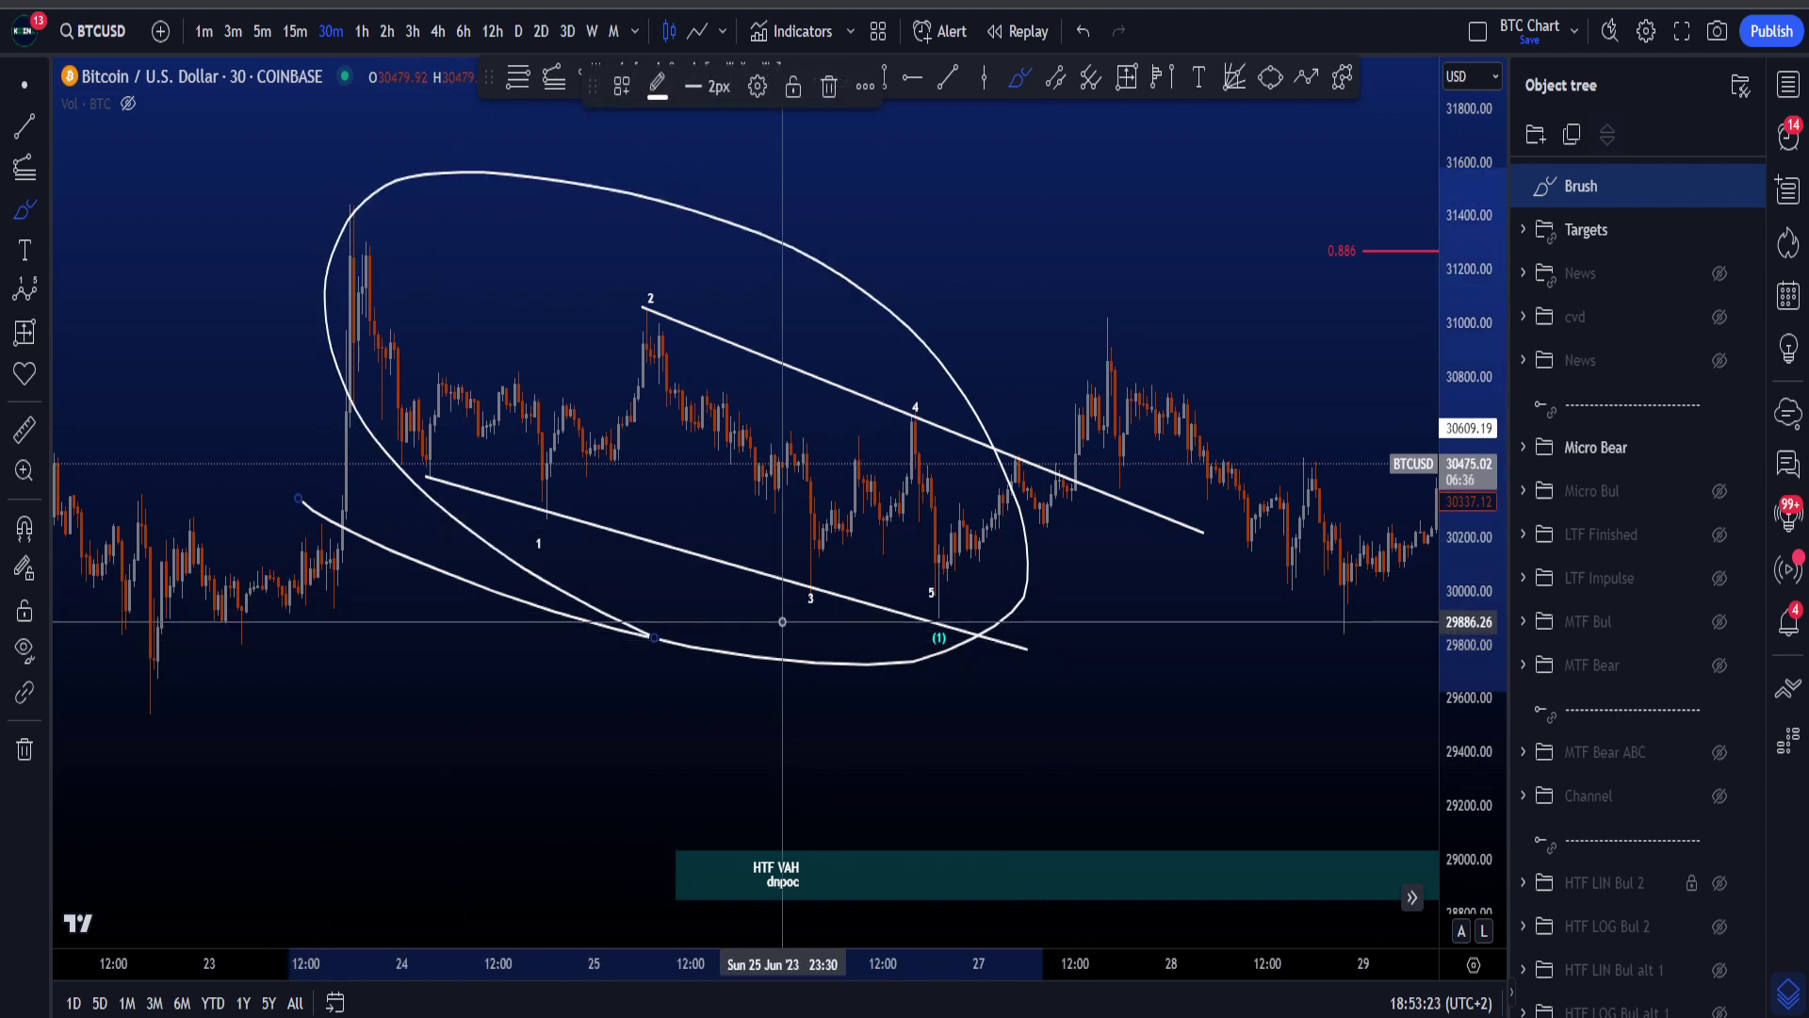
{"action": "key", "text": "ctrl+z"}
- Brush temporary paths from the 23 June high down towards wave 1 and circle the 1 label, undoing every stroke
{"action": "mouse_move", "coordinate": [330, 256]}
{"action": "left_mouse_down"}
{"action": "mouse_move", "coordinate": [544, 521]}
{"action": "mouse_move", "coordinate": [572, 504]}
{"action": "left_mouse_up"}
{"action": "key", "text": "ctrl+z"}
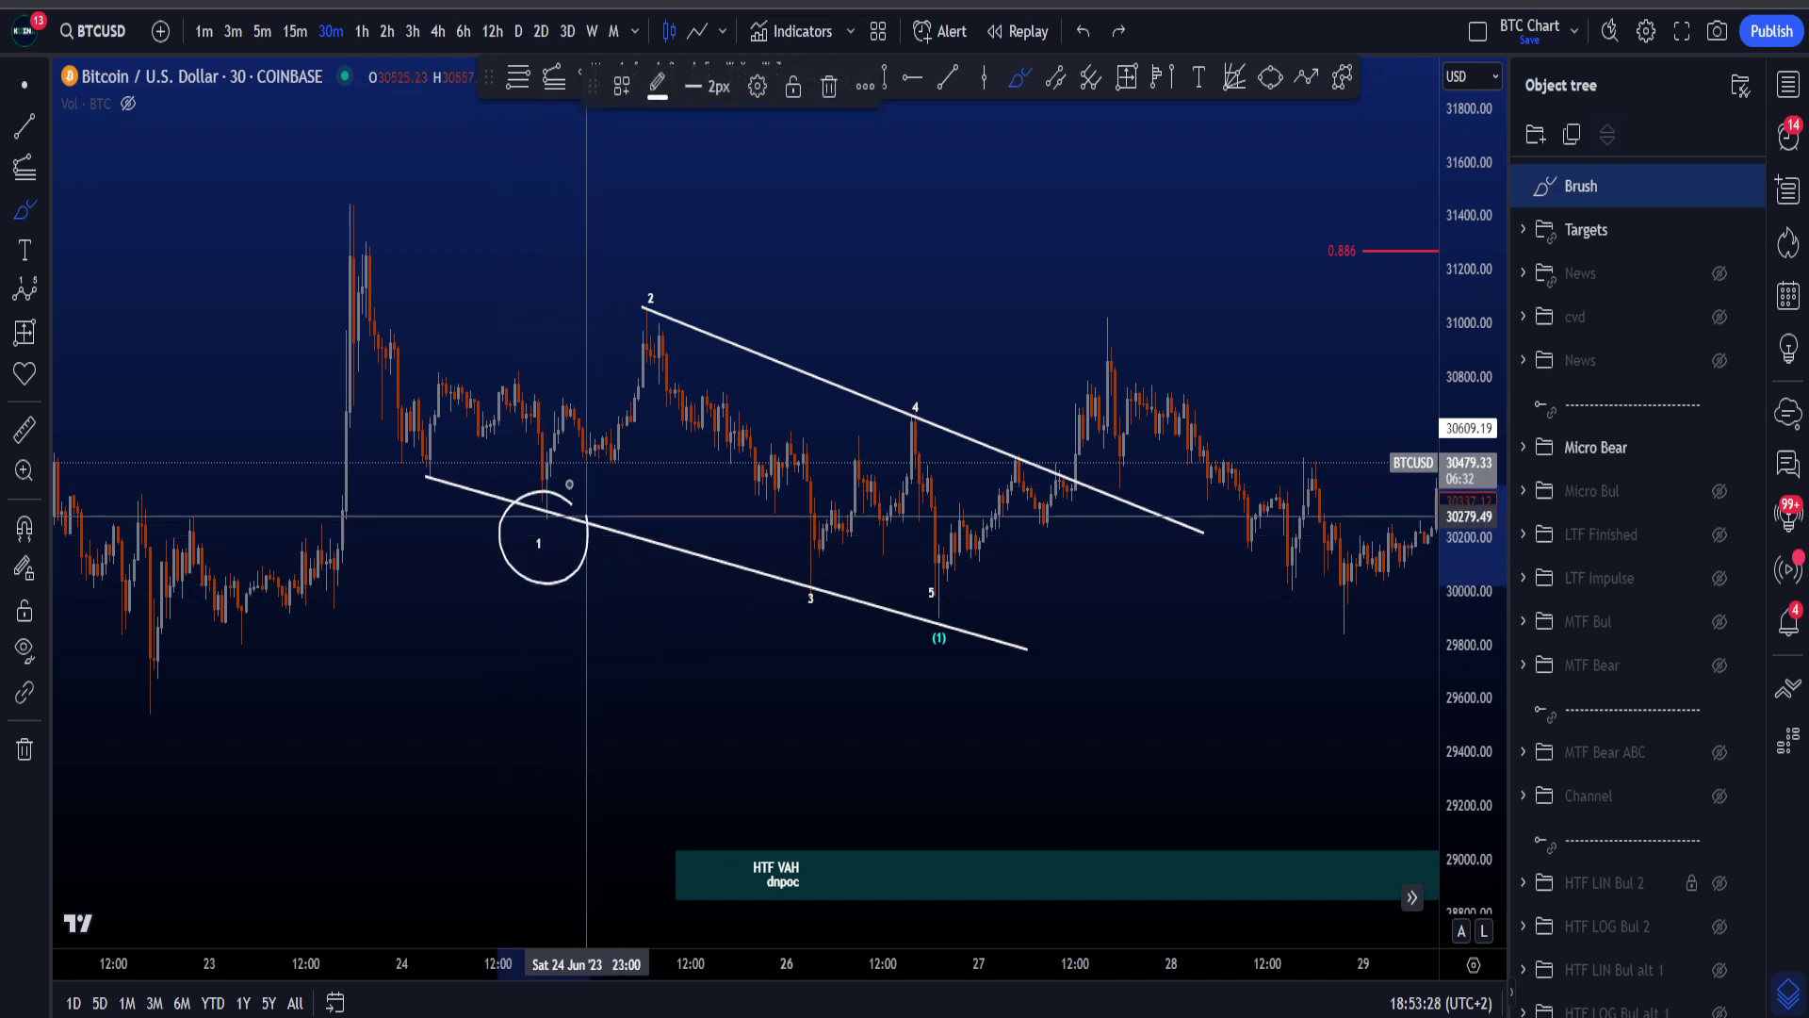
{"action": "key", "text": "ctrl+z"}
{"action": "mouse_move", "coordinate": [344, 241]}
{"action": "left_mouse_down"}
{"action": "mouse_move", "coordinate": [433, 472]}
{"action": "mouse_move", "coordinate": [562, 528]}
{"action": "left_mouse_up"}
{"action": "key", "text": "ctrl+z"}
{"action": "mouse_move", "coordinate": [349, 247]}
{"action": "left_mouse_down"}
{"action": "mouse_move", "coordinate": [522, 383]}
{"action": "mouse_move", "coordinate": [525, 603]}
{"action": "left_mouse_up"}
{"action": "key", "text": "ctrl+z"}
{"action": "key", "text": "ctrl+z"}
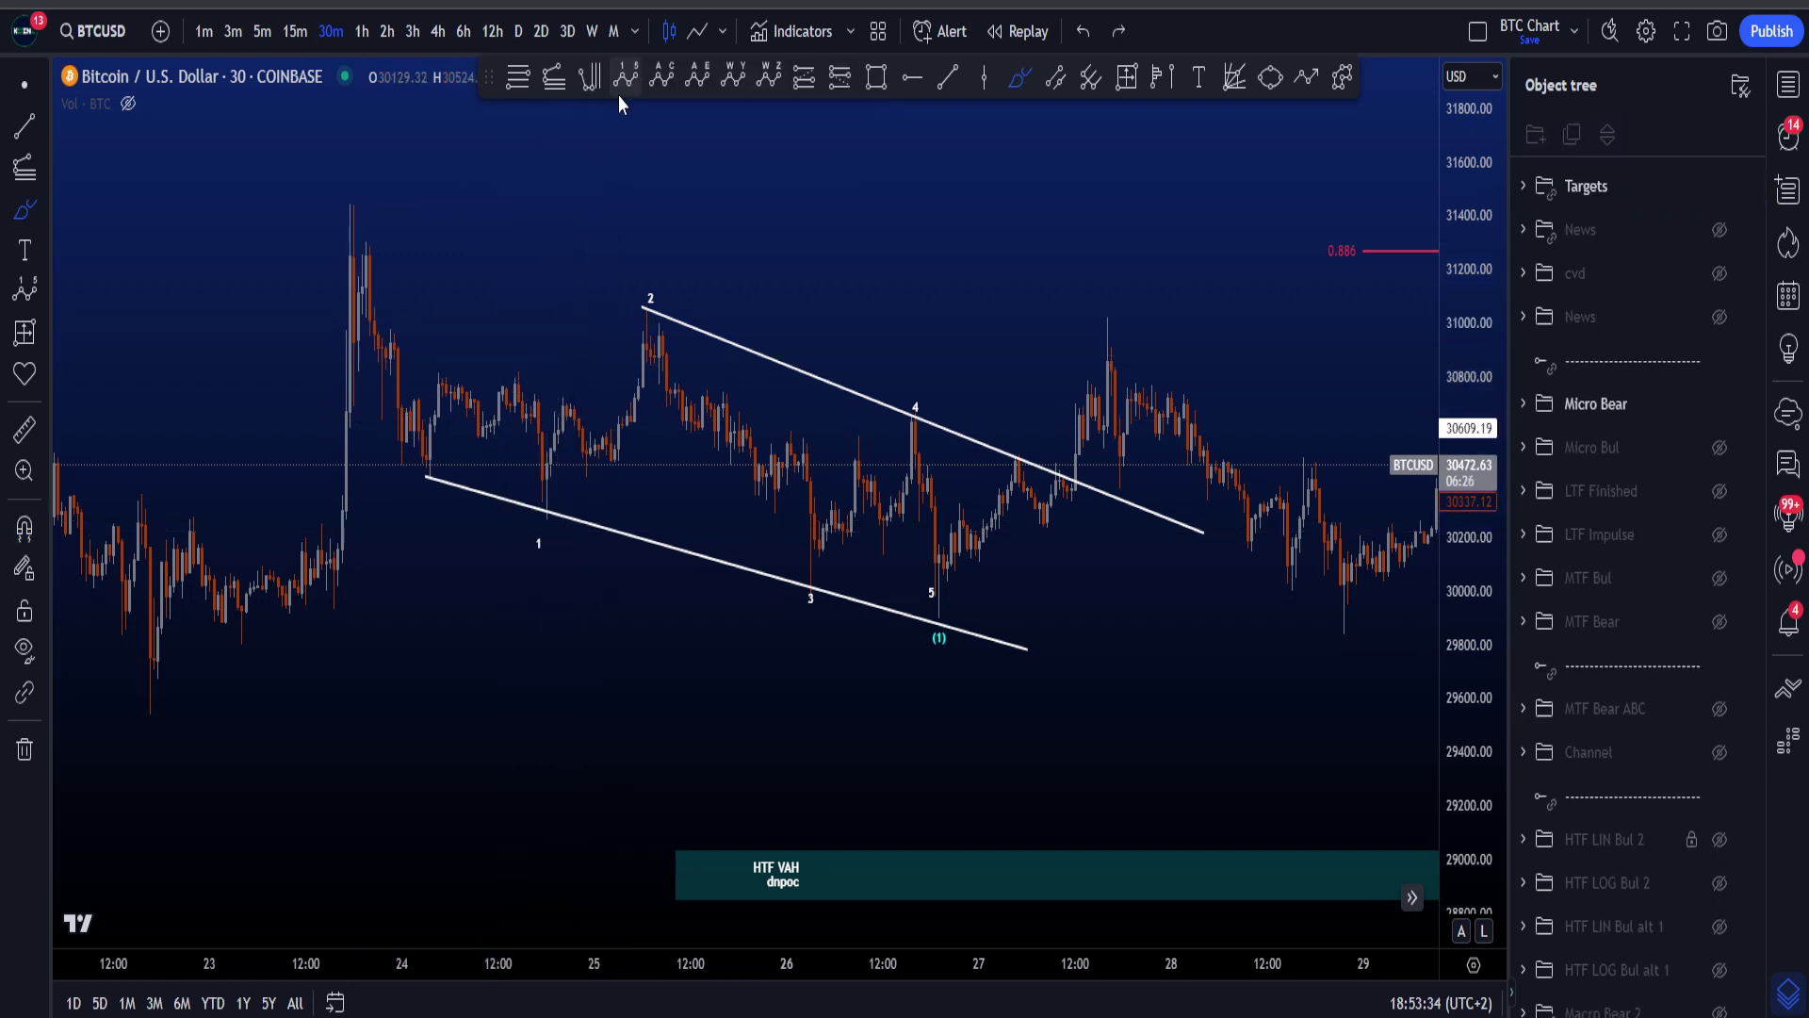
- Place a trend-based Fib extension from the 23 June high through the first wedge low to the 24 June bounce, showing levels 0.618, 1, 1.236 and 1.618
{"action": "left_click", "coordinate": [351, 178]}
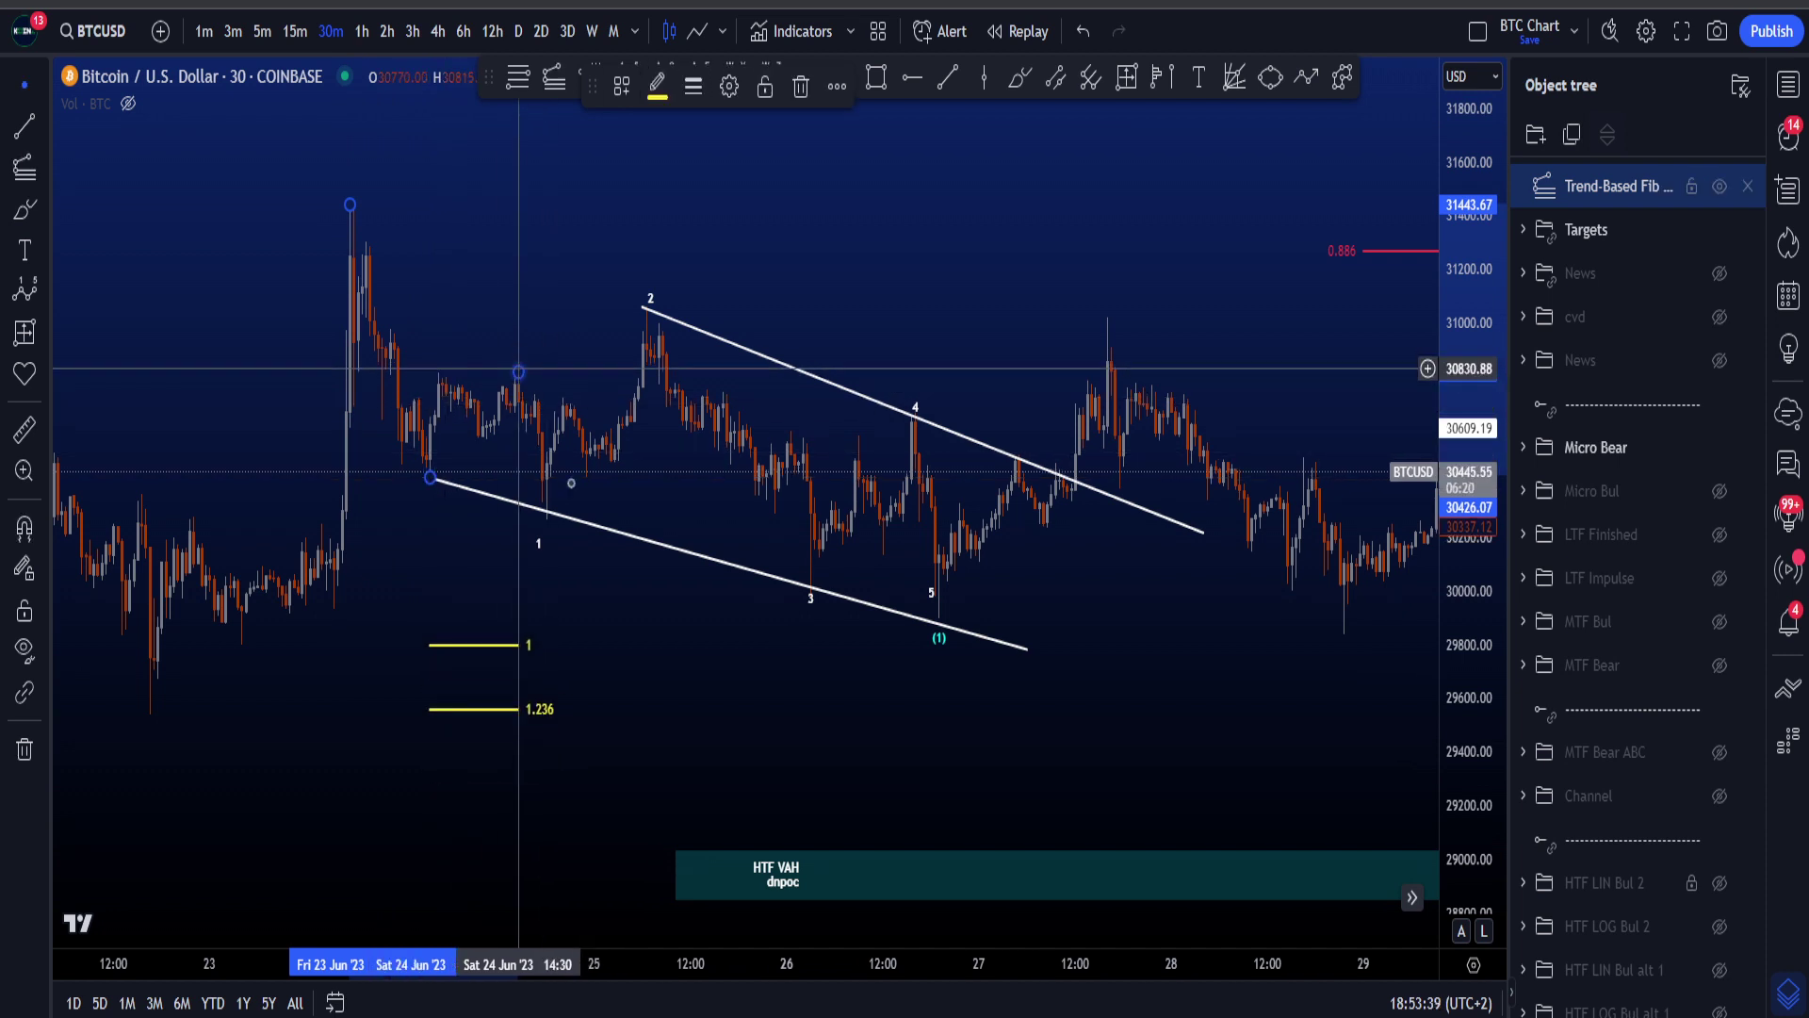
{"action": "left_click", "coordinate": [619, 89]}
{"action": "left_click", "coordinate": [665, 701]}
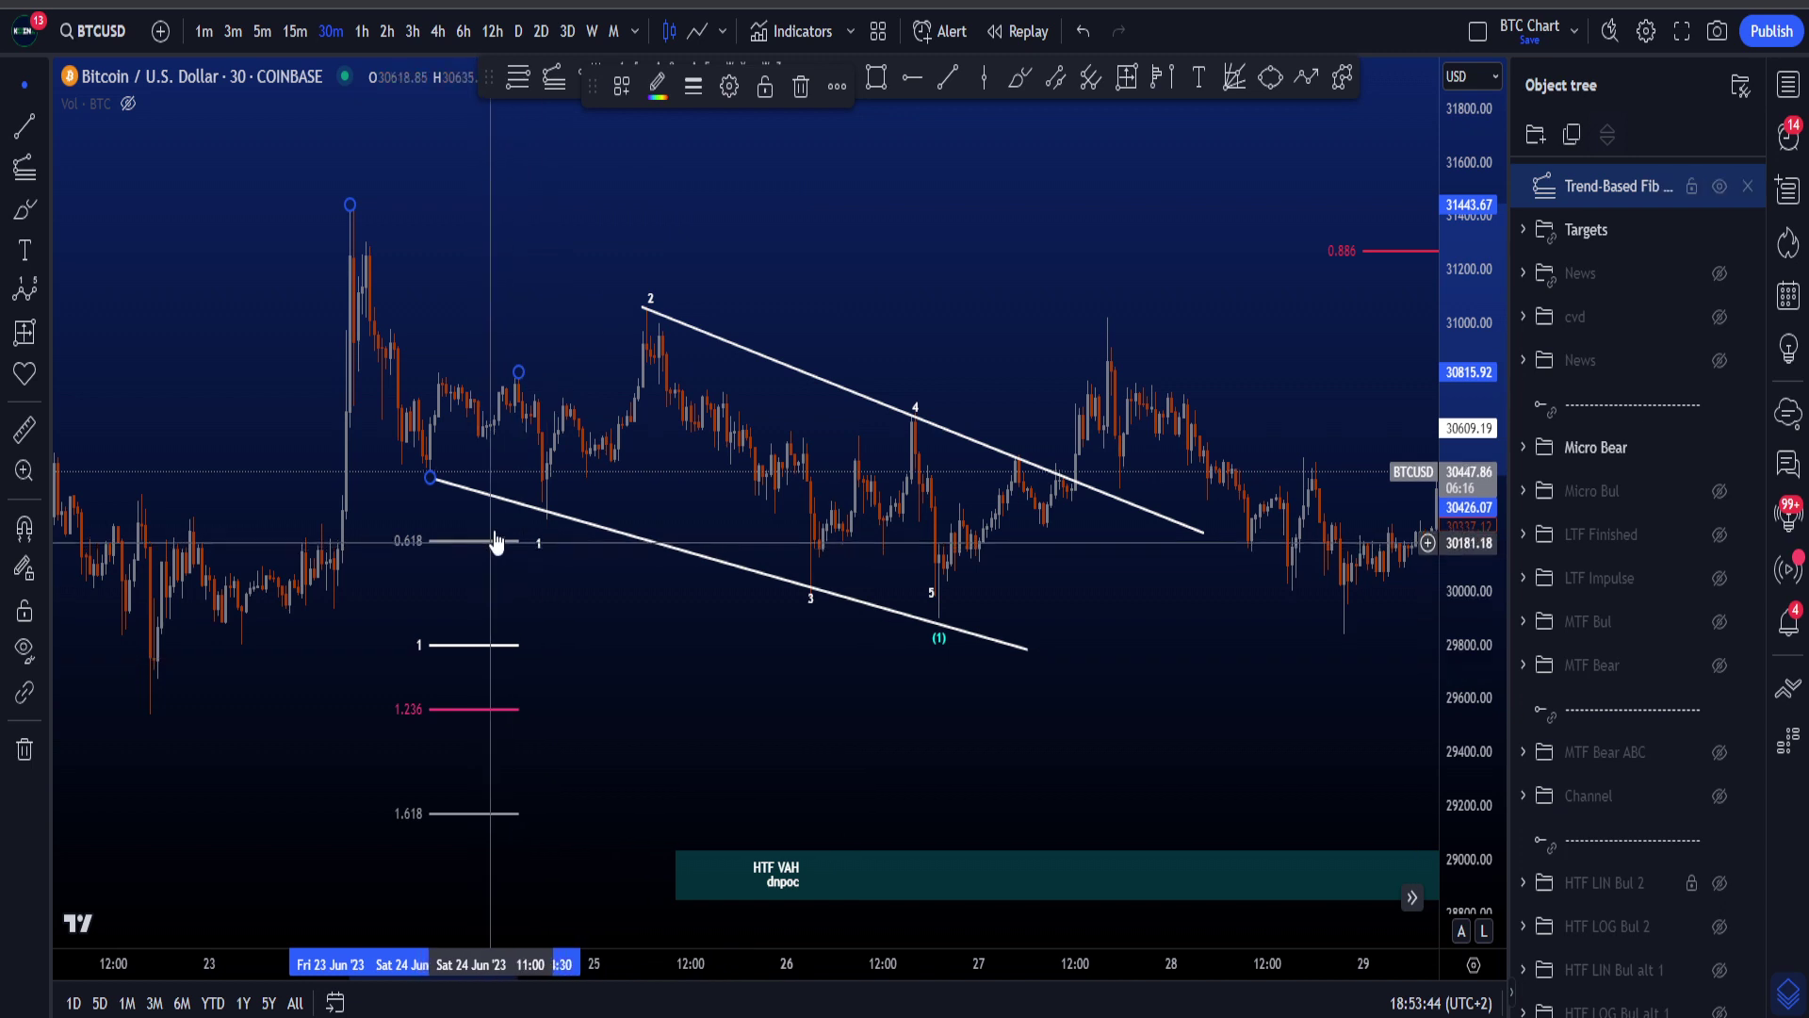
- Circle the extension's 1 to 1.236 levels, and circle the 0.618 level near wave 1, undoing both strokes
{"action": "left_click", "coordinate": [1020, 78]}
{"action": "mouse_move", "coordinate": [513, 615]}
{"action": "left_mouse_down"}
{"action": "mouse_move", "coordinate": [377, 633]}
{"action": "mouse_move", "coordinate": [513, 614]}
{"action": "left_mouse_up"}
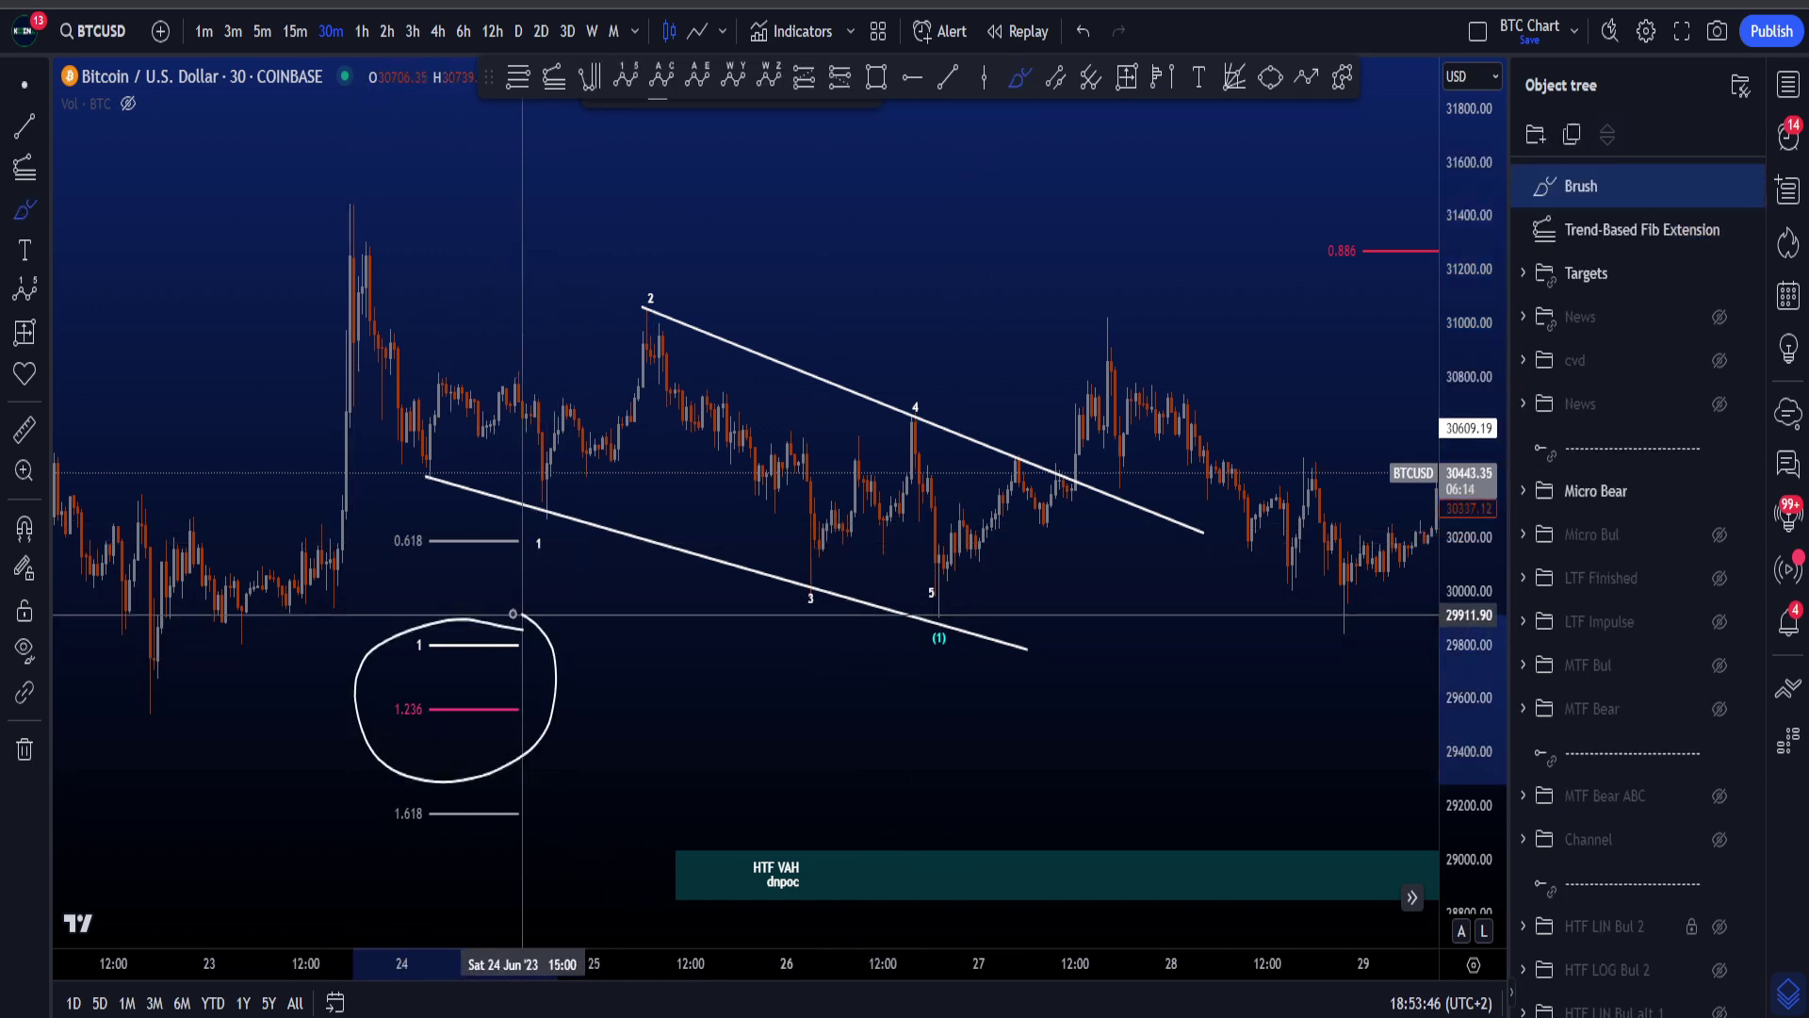
{"action": "key", "text": "ctrl+z"}
{"action": "mouse_move", "coordinate": [519, 509]}
{"action": "left_mouse_down"}
{"action": "mouse_move", "coordinate": [353, 530]}
{"action": "mouse_move", "coordinate": [543, 508]}
{"action": "mouse_move", "coordinate": [429, 532]}
{"action": "mouse_move", "coordinate": [542, 527]}
{"action": "left_mouse_up"}
{"action": "key", "text": "ctrl+z"}
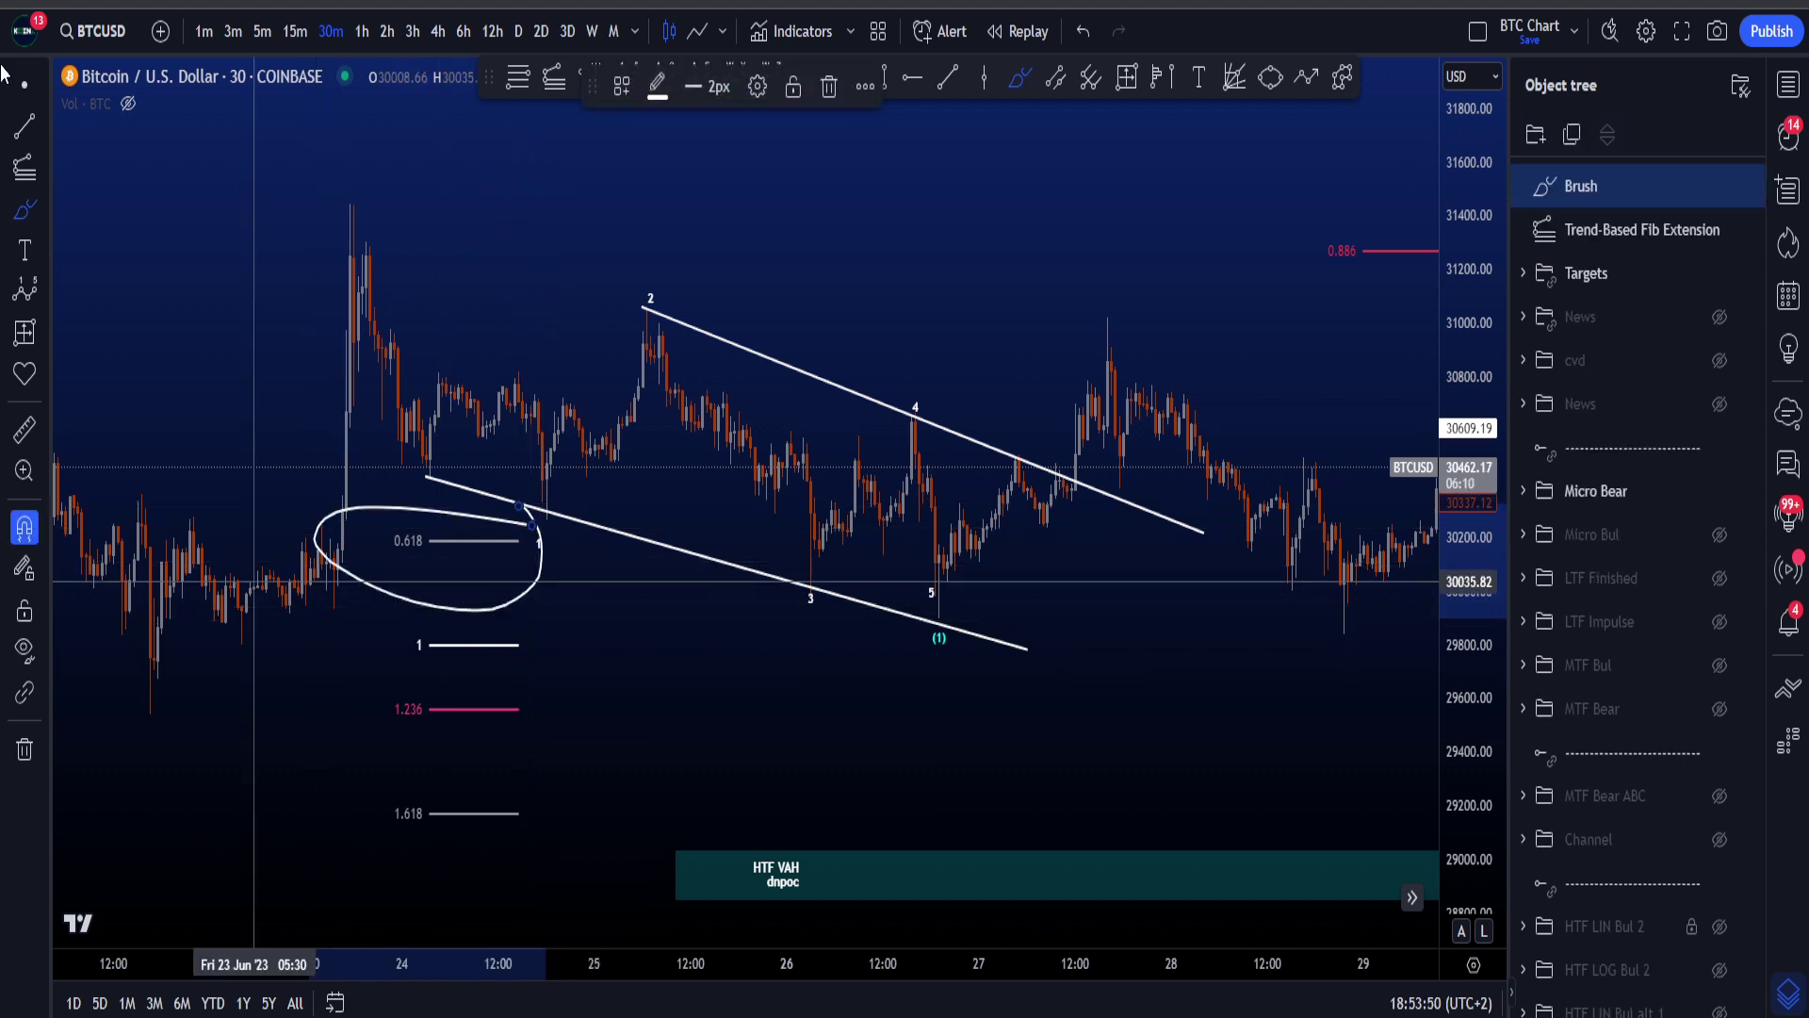
{"action": "key", "text": "ctrl+z"}
- Delete the trend-based Fib extension below the first wedge low
{"action": "left_click", "coordinate": [459, 541]}
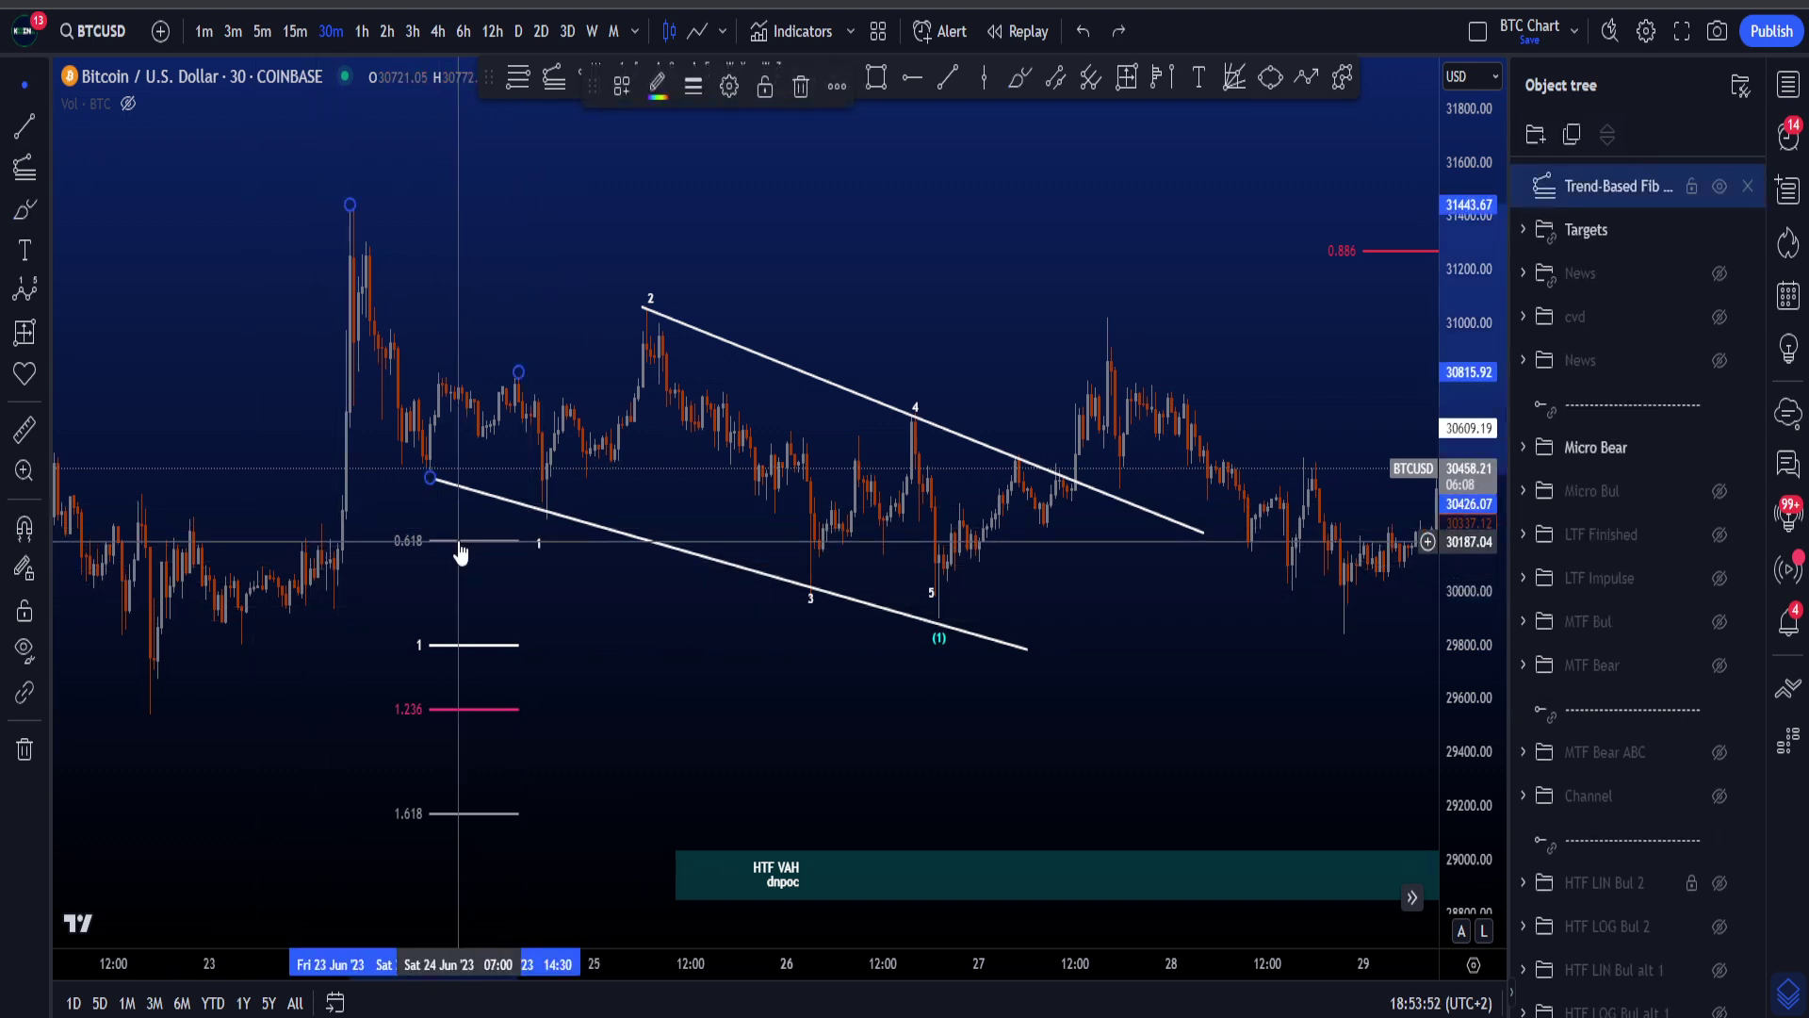
{"action": "left_click_drag", "start_coordinate": [650, 645], "coordinate": [624, 644]}
{"action": "key", "text": "Delete"}
- Move the wave 1 point to the early 24 June low where the wedge's lower trendline starts
{"action": "left_click", "coordinate": [512, 542]}
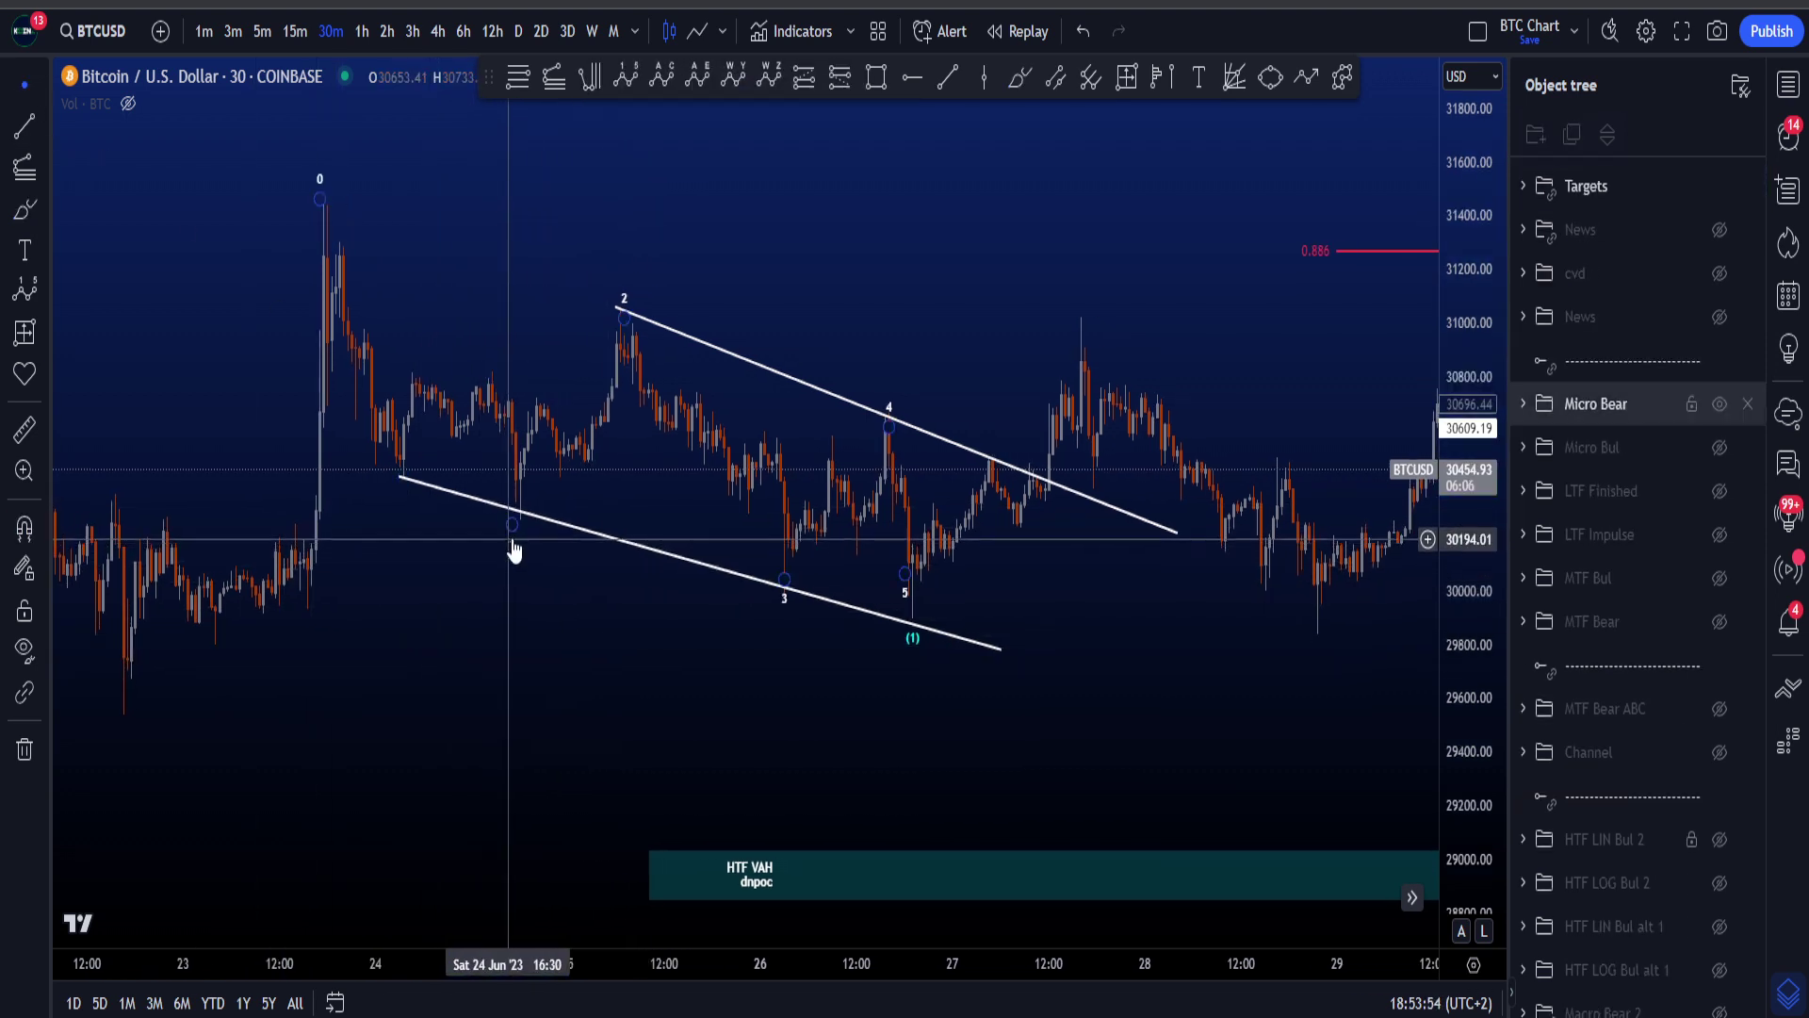
{"action": "left_click_drag", "start_coordinate": [512, 528], "coordinate": [401, 475]}
{"action": "left_click_drag", "start_coordinate": [501, 585], "coordinate": [473, 609]}
- Circle the relocated wave 1 label and brush a temporary mark near wave 2, undoing both strokes
{"action": "left_click", "coordinate": [1016, 87]}
{"action": "left_click_drag", "start_coordinate": [388, 480], "coordinate": [390, 477]}
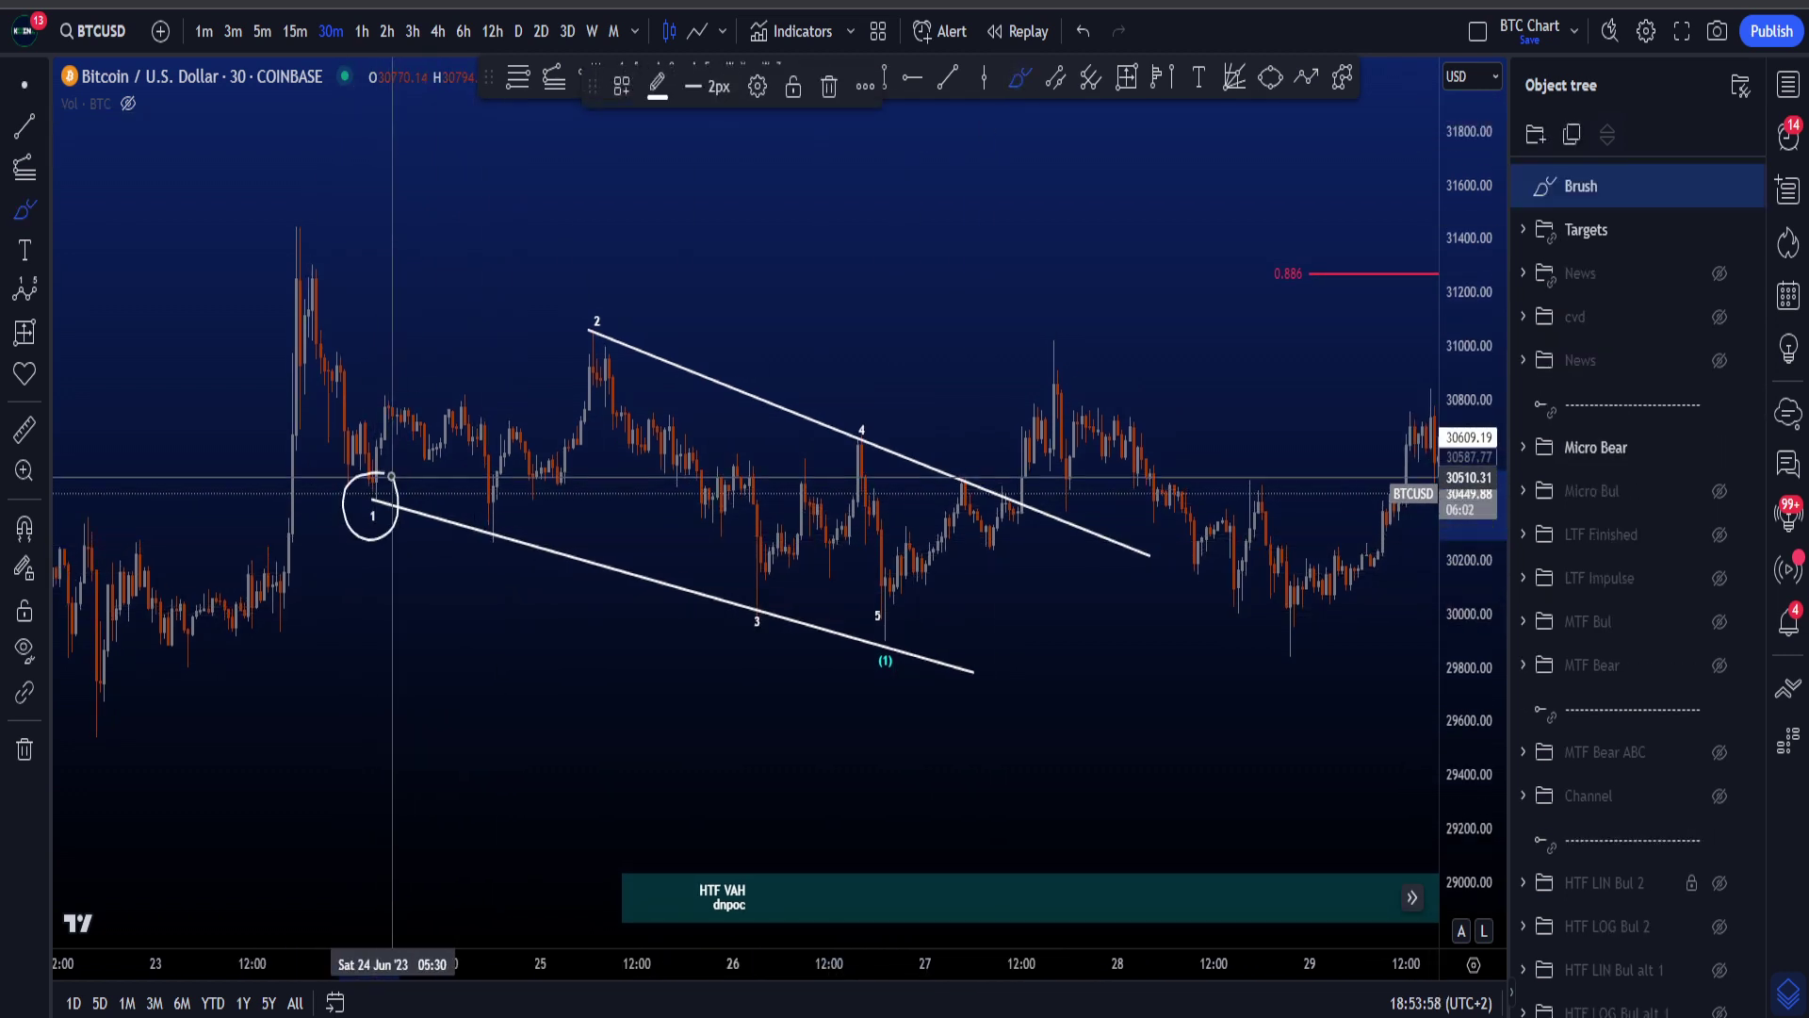
{"action": "key", "text": "ctrl+z"}
{"action": "left_click_drag", "start_coordinate": [625, 262], "coordinate": [605, 373]}
{"action": "key", "text": "ctrl+z"}
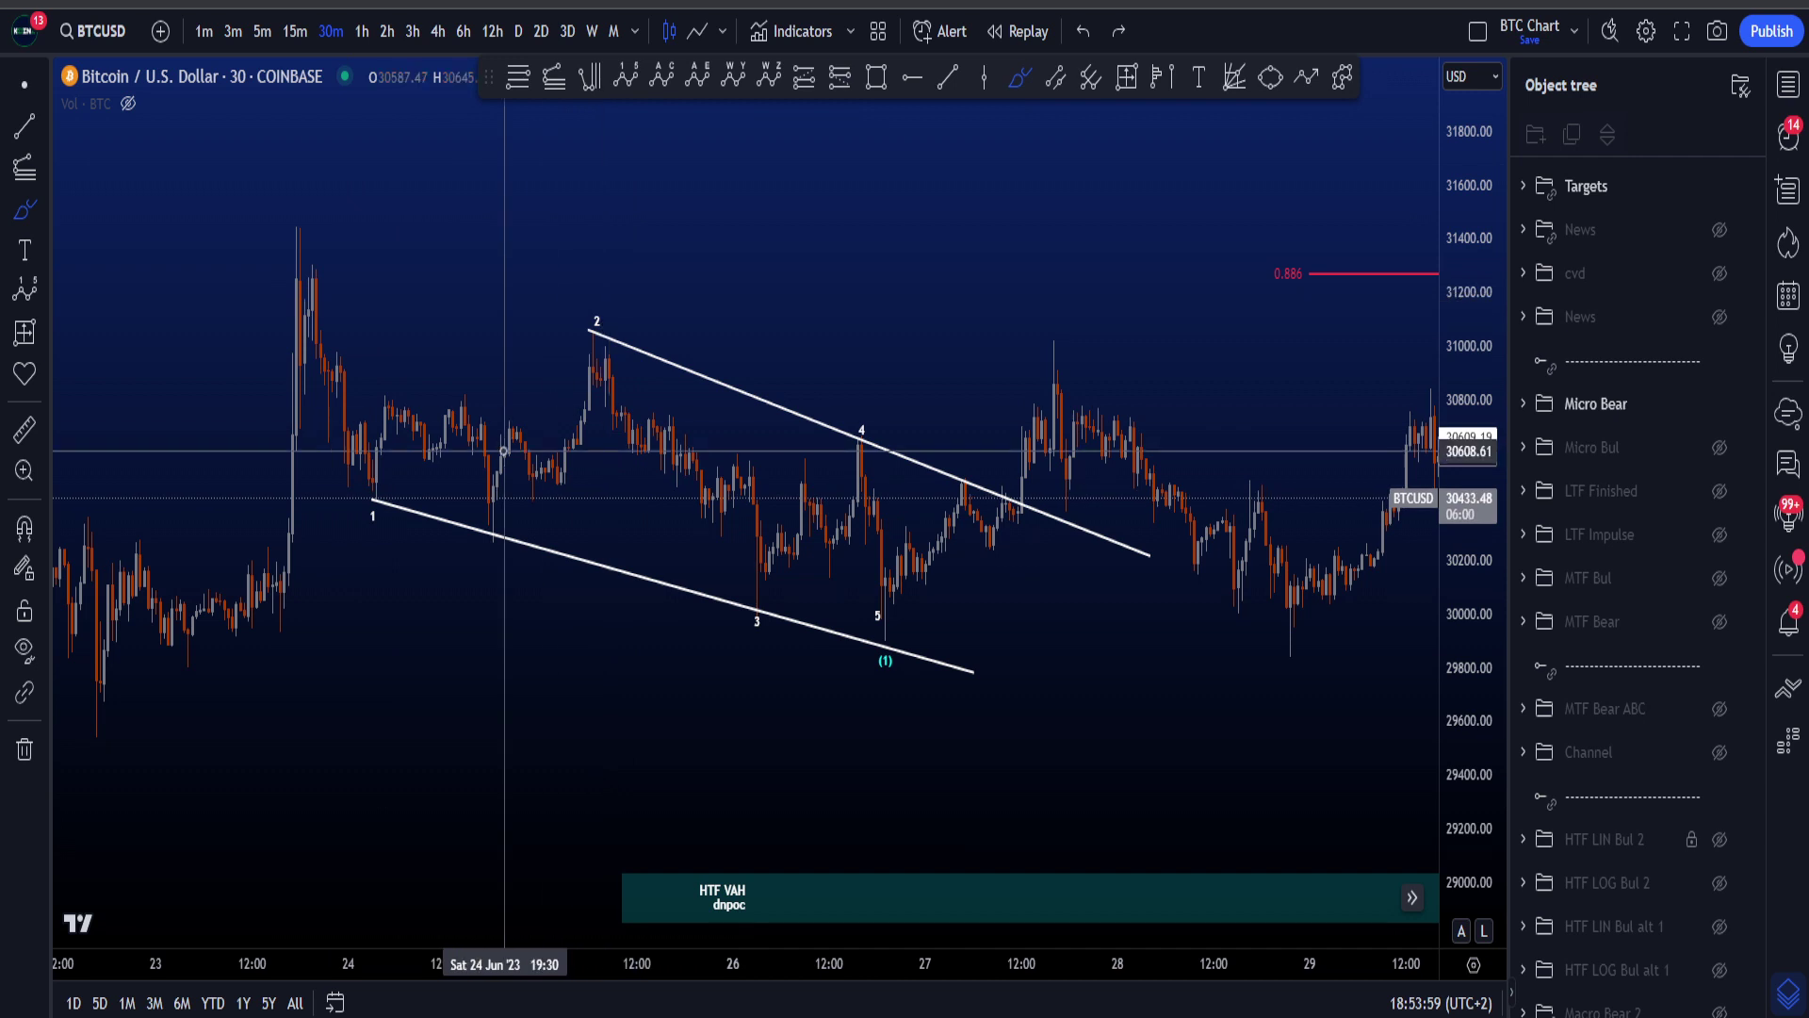
- Brush temporary paths from wave 1 up to wave 2 and from wave 3 up to wave 4, undoing the strokes
{"action": "left_click_drag", "start_coordinate": [367, 481], "coordinate": [608, 320]}
{"action": "left_click_drag", "start_coordinate": [787, 599], "coordinate": [878, 422]}
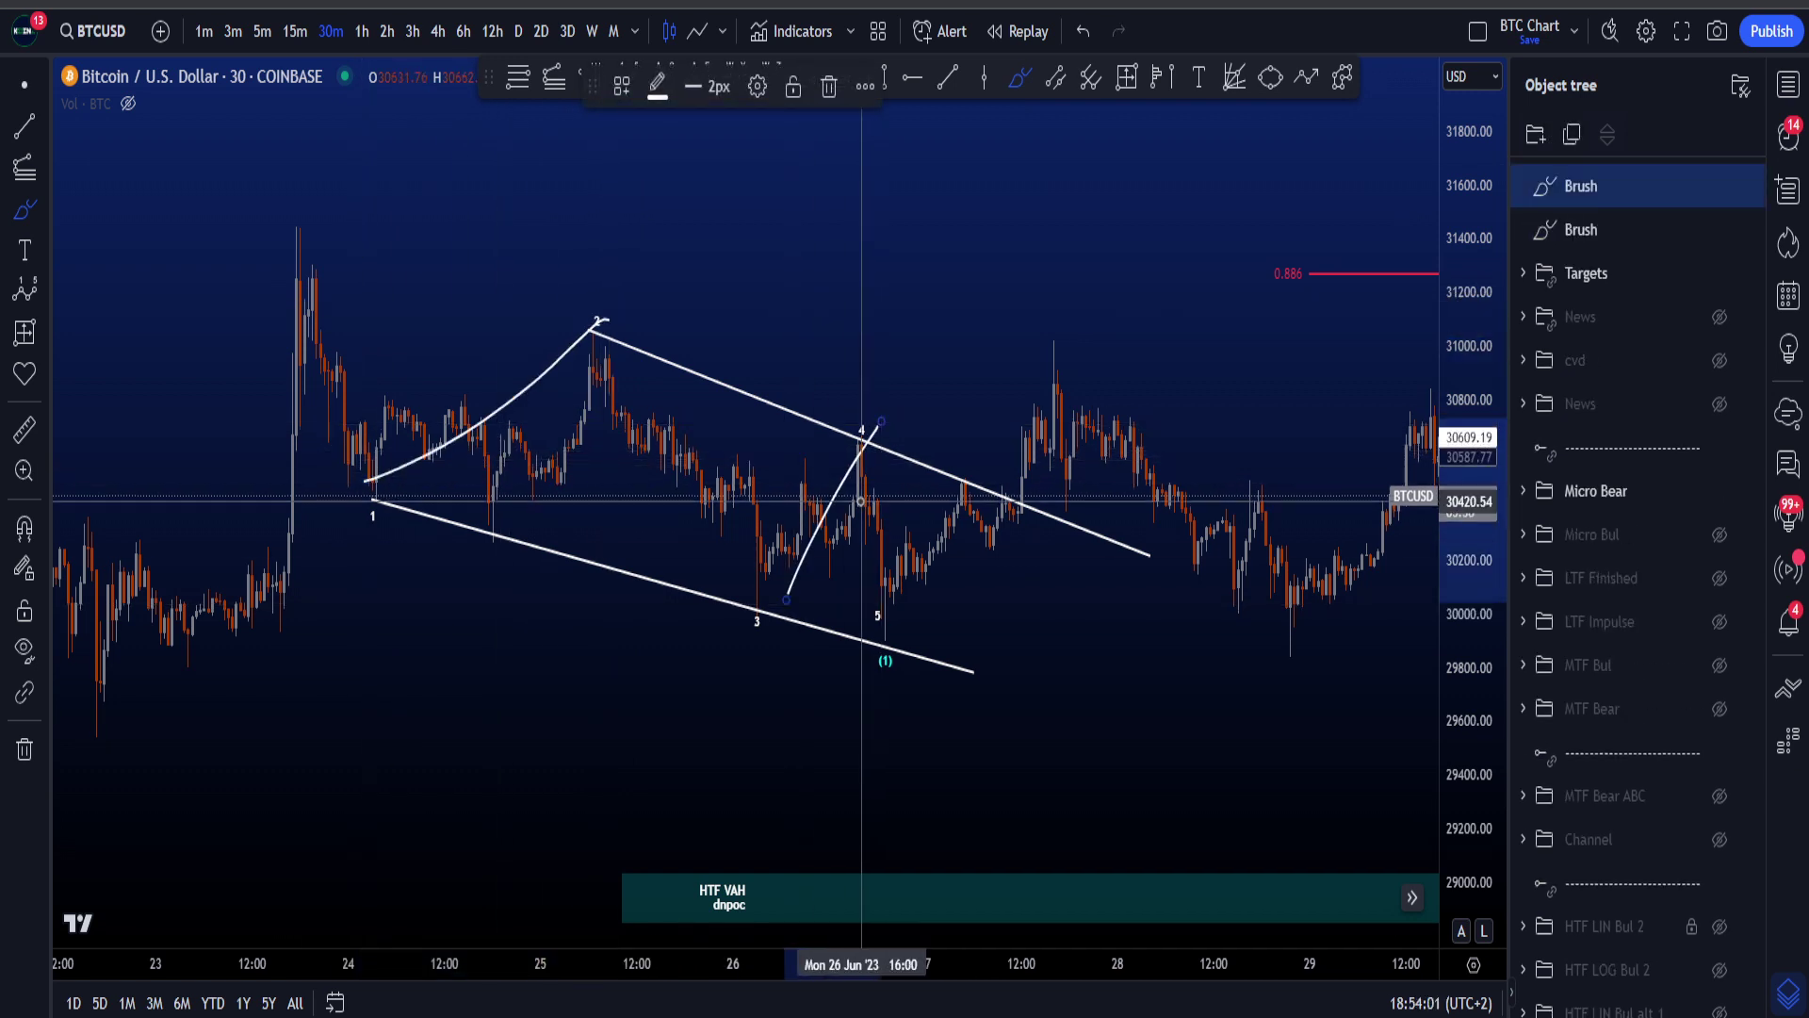
{"action": "key", "text": "ctrl+z"}
{"action": "key", "text": "ctrl+z"}
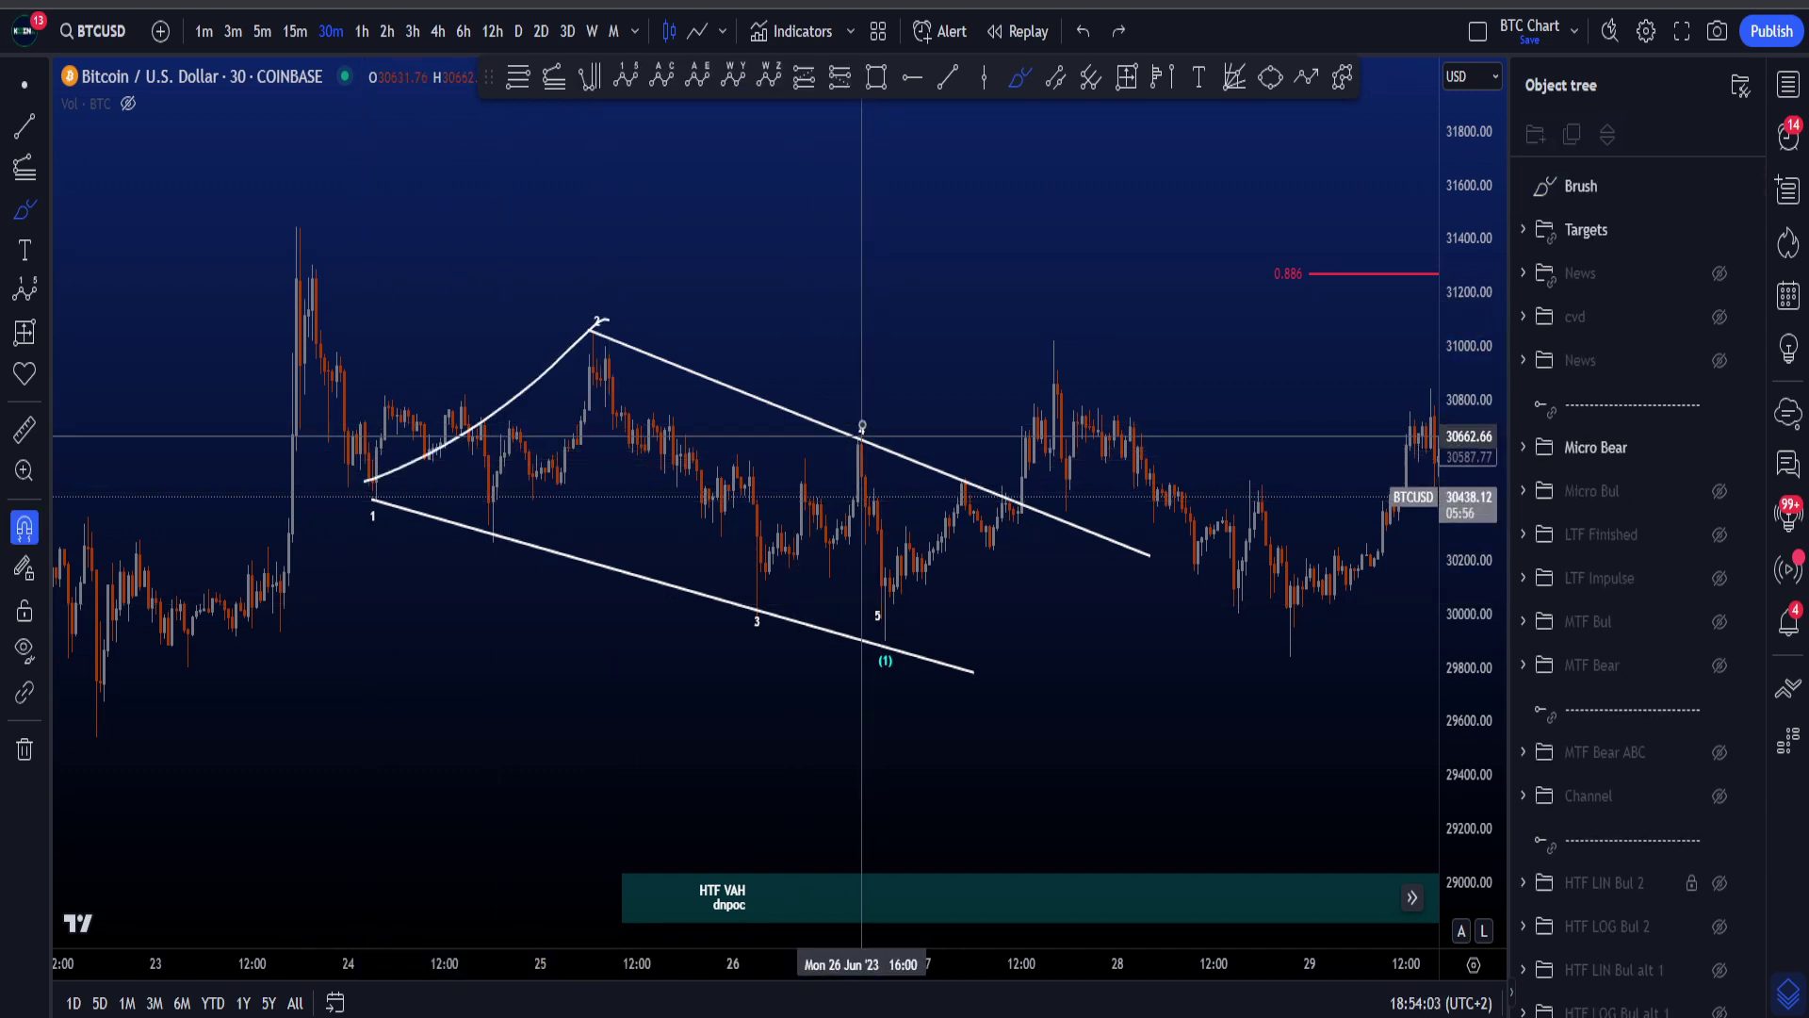
{"action": "left_click_drag", "start_coordinate": [429, 490], "coordinate": [598, 344]}
{"action": "key", "text": "ctrl+z"}
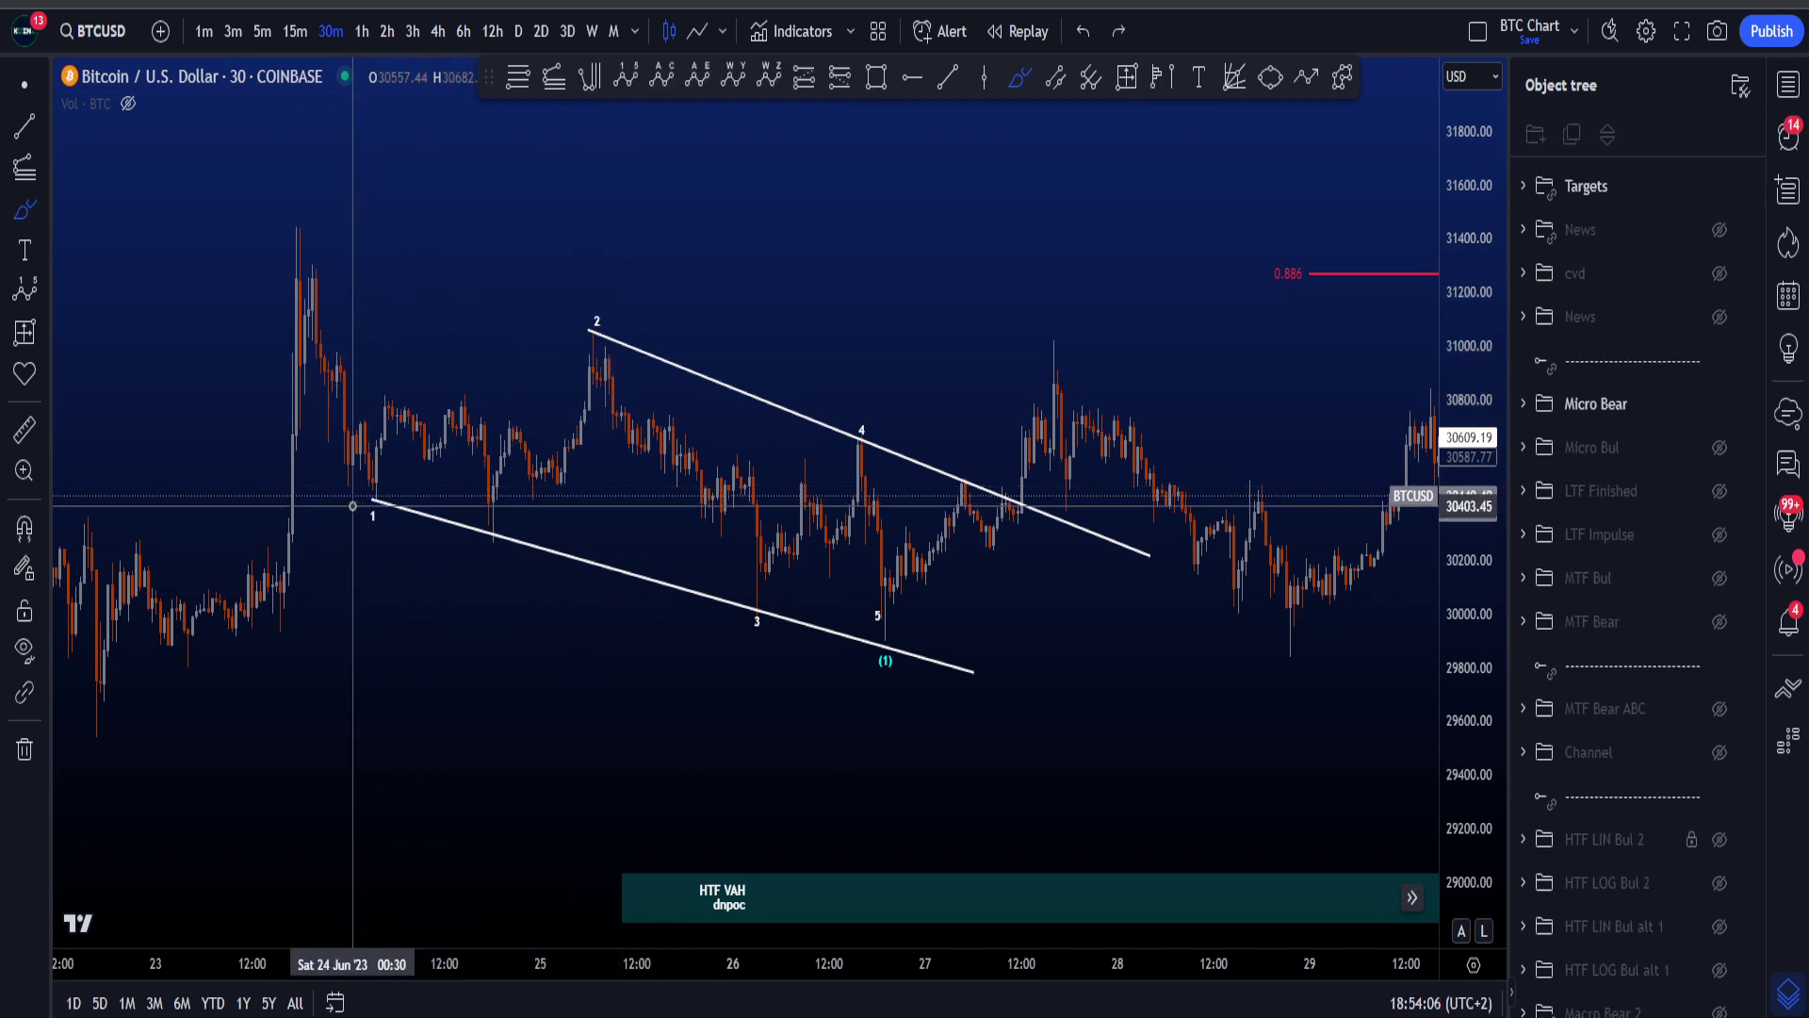
- Brush temporary marks across the rise between waves 1 and 2 and around the second 24 June low, undoing every stroke
{"action": "mouse_move", "coordinate": [432, 403]}
{"action": "left_mouse_down"}
{"action": "mouse_move", "coordinate": [541, 364]}
{"action": "mouse_move", "coordinate": [561, 323]}
{"action": "left_mouse_up"}
{"action": "mouse_move", "coordinate": [506, 427]}
{"action": "left_mouse_down"}
{"action": "mouse_move", "coordinate": [469, 452]}
{"action": "mouse_move", "coordinate": [504, 433]}
{"action": "mouse_move", "coordinate": [436, 517]}
{"action": "mouse_move", "coordinate": [509, 502]}
{"action": "left_mouse_up"}
{"action": "key", "text": "ctrl+z"}
{"action": "key", "text": "ctrl+z"}
{"action": "key", "text": "ctrl+z"}
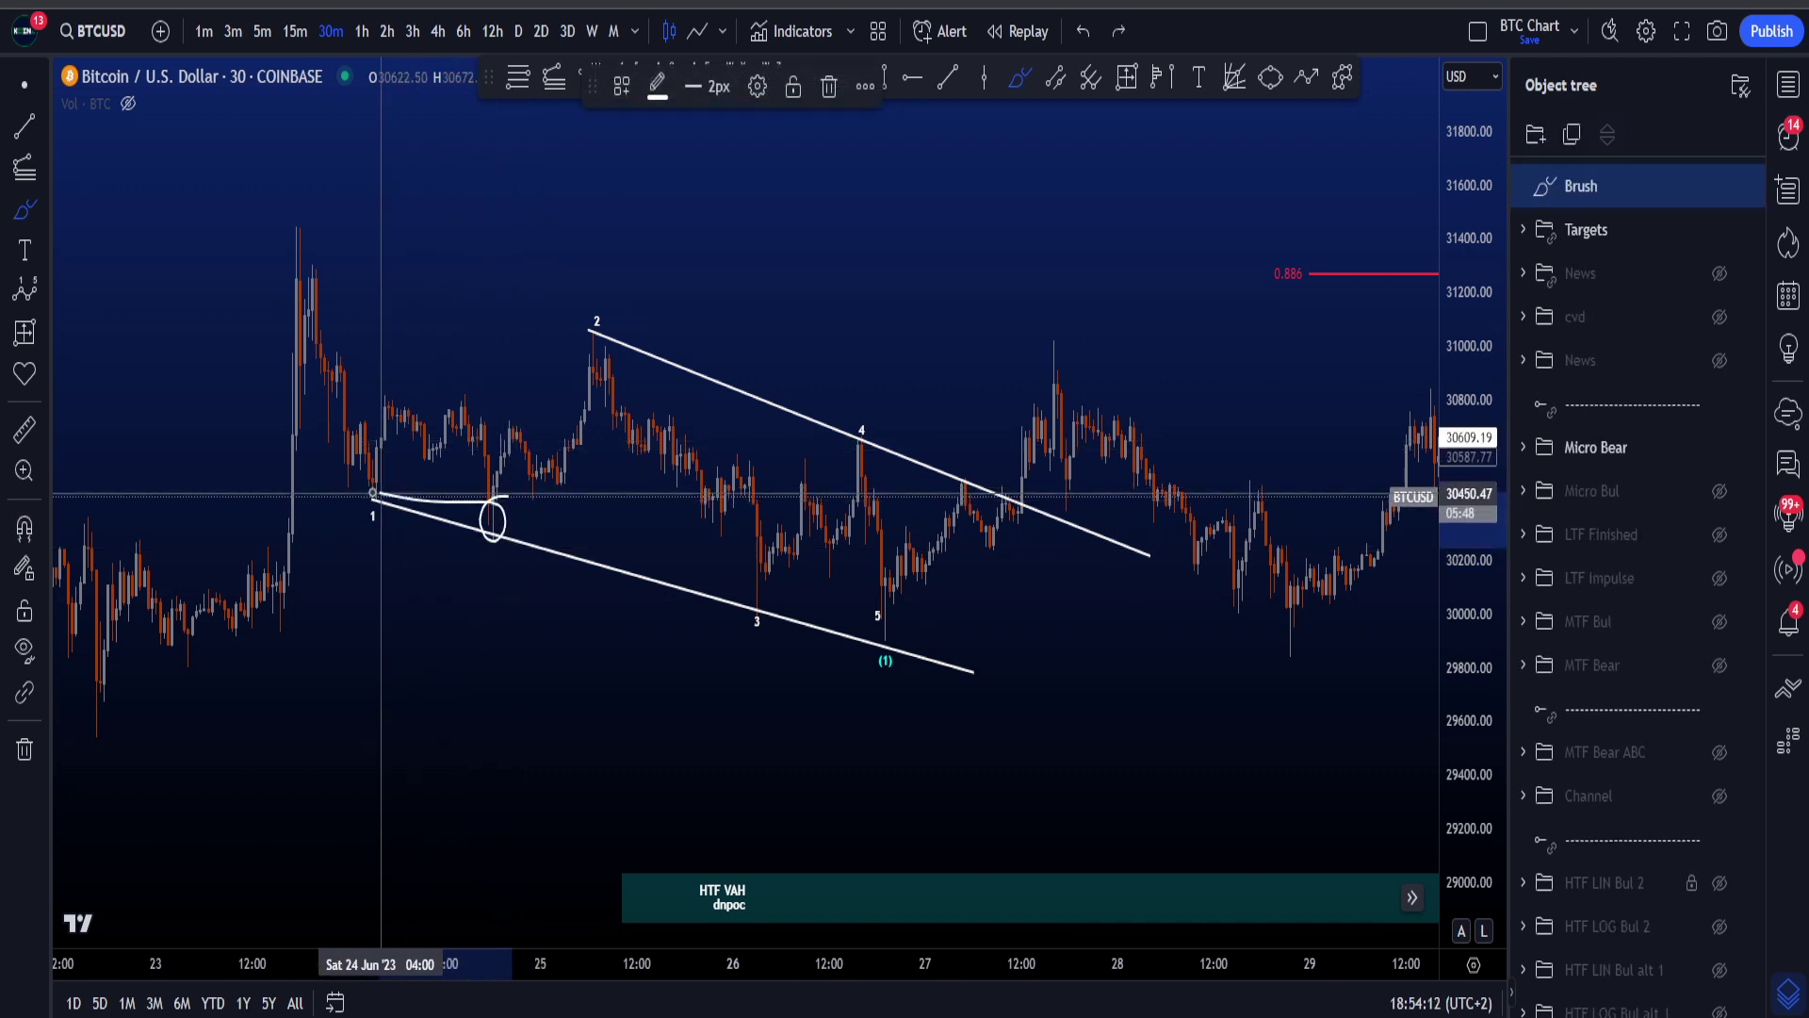
{"action": "key", "text": "ctrl+z"}
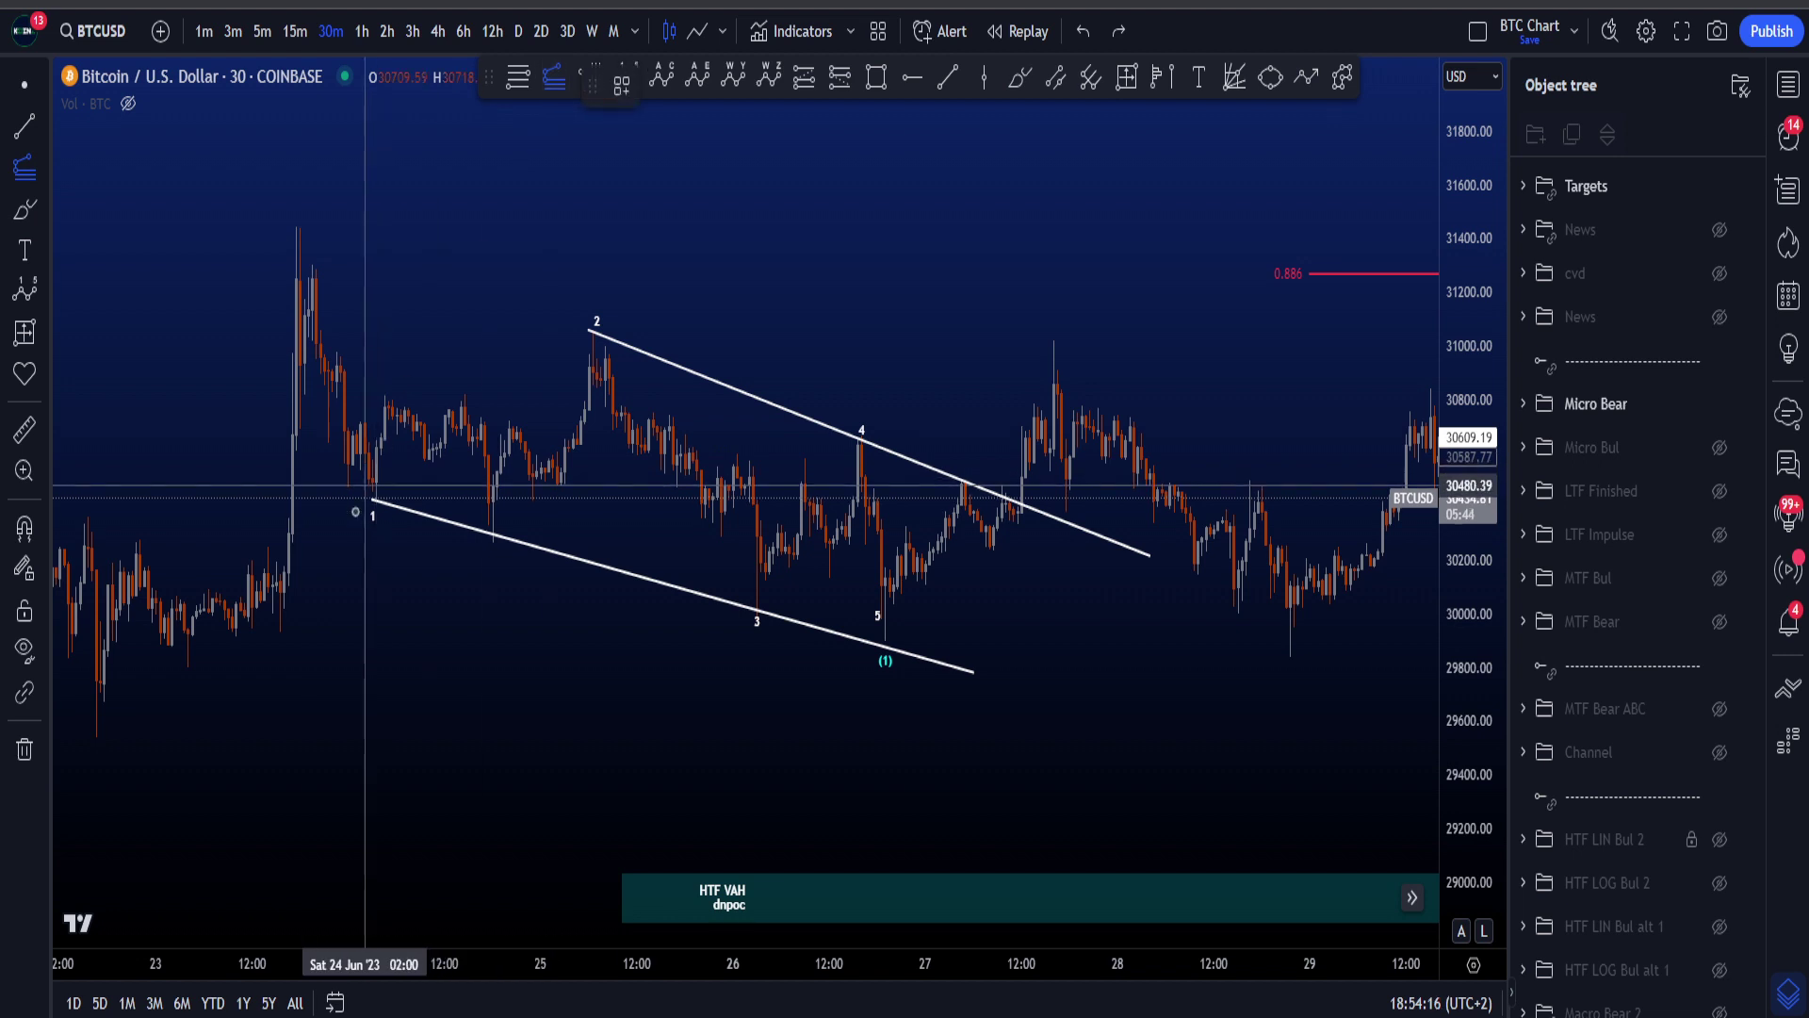
- Place a trend-based Fib extension from the 23 June high through wave 1 to wave 2, and shift it horizontally to wave 3
{"action": "left_click", "coordinate": [295, 227]}
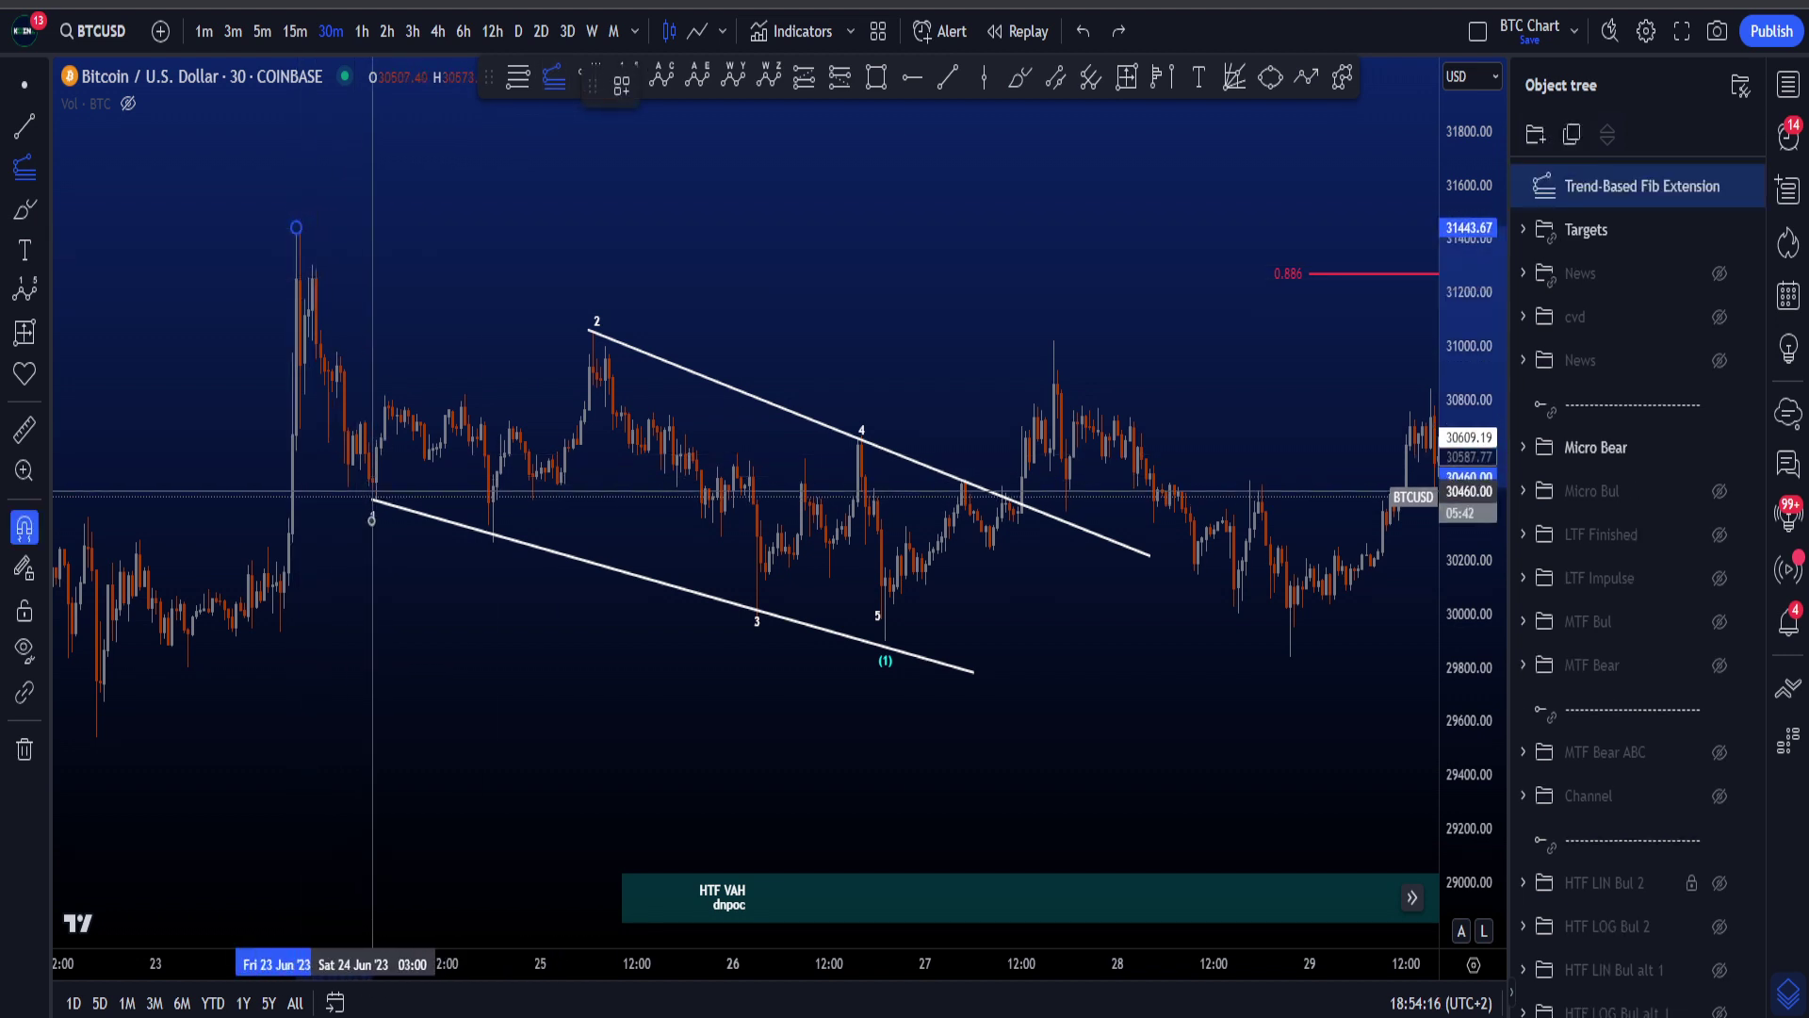
{"action": "left_click", "coordinate": [593, 330]}
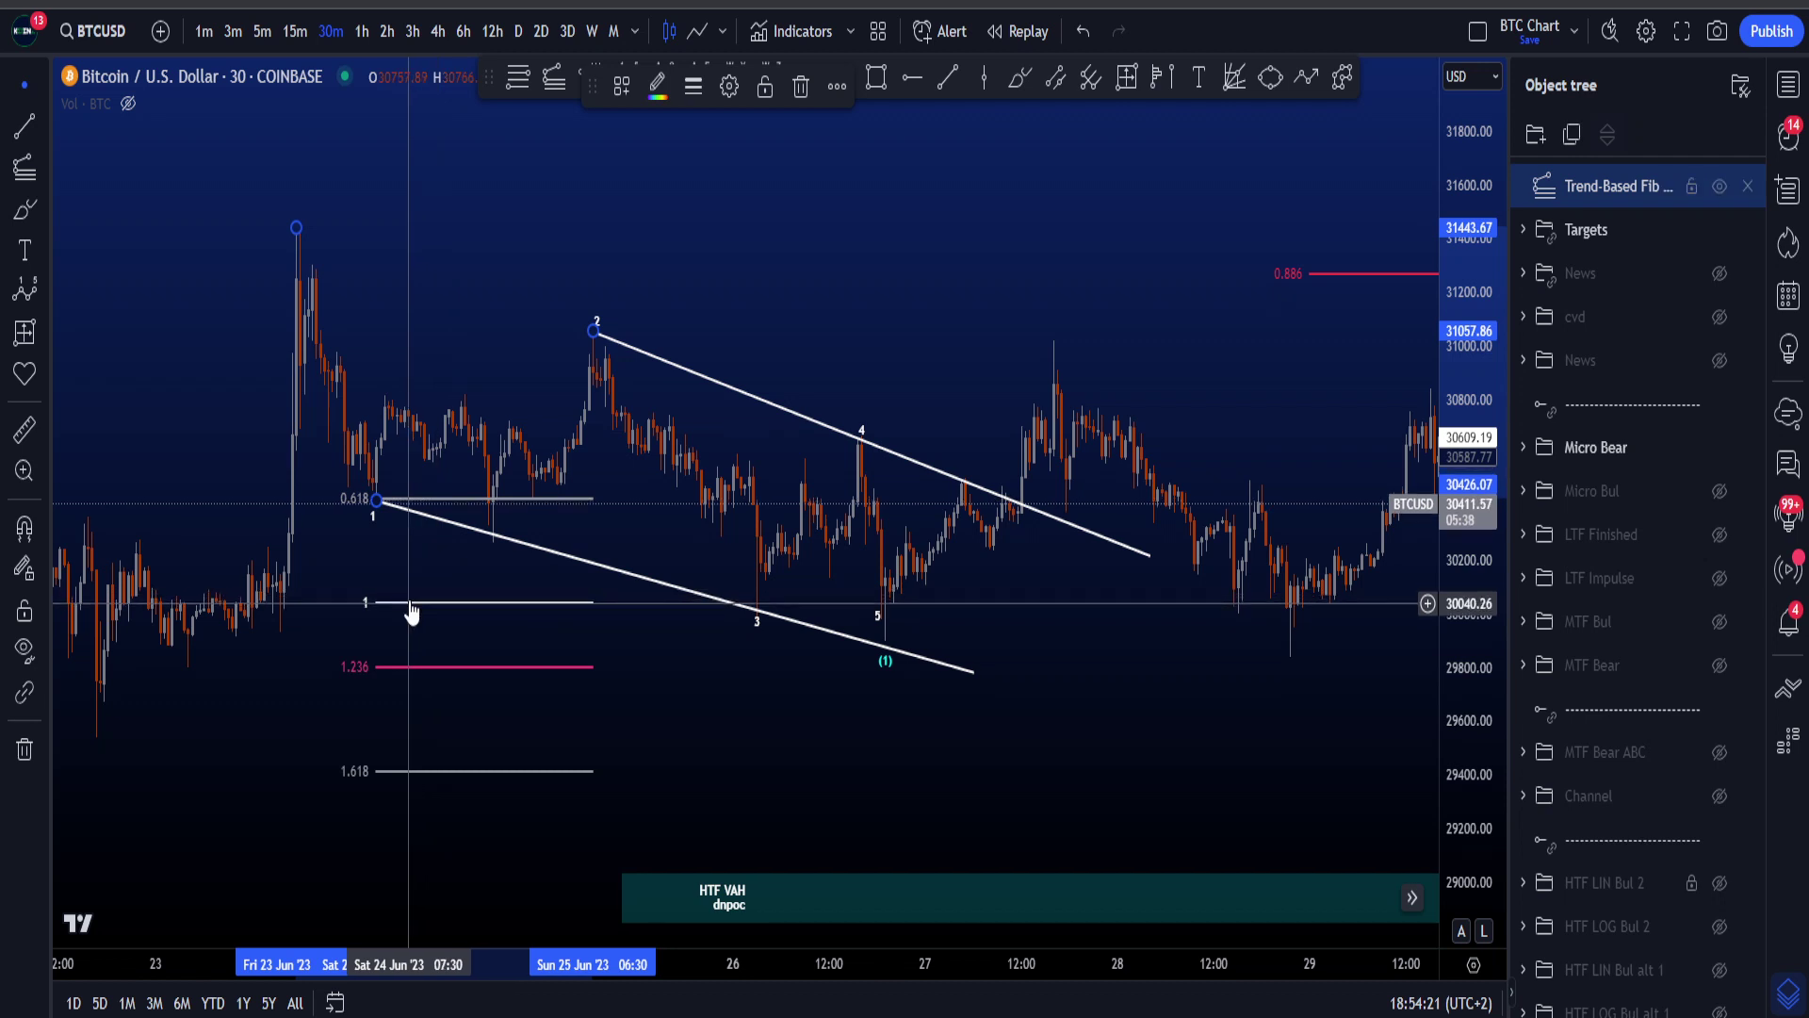
{"action": "left_click_drag", "start_coordinate": [411, 612], "coordinate": [649, 609]}
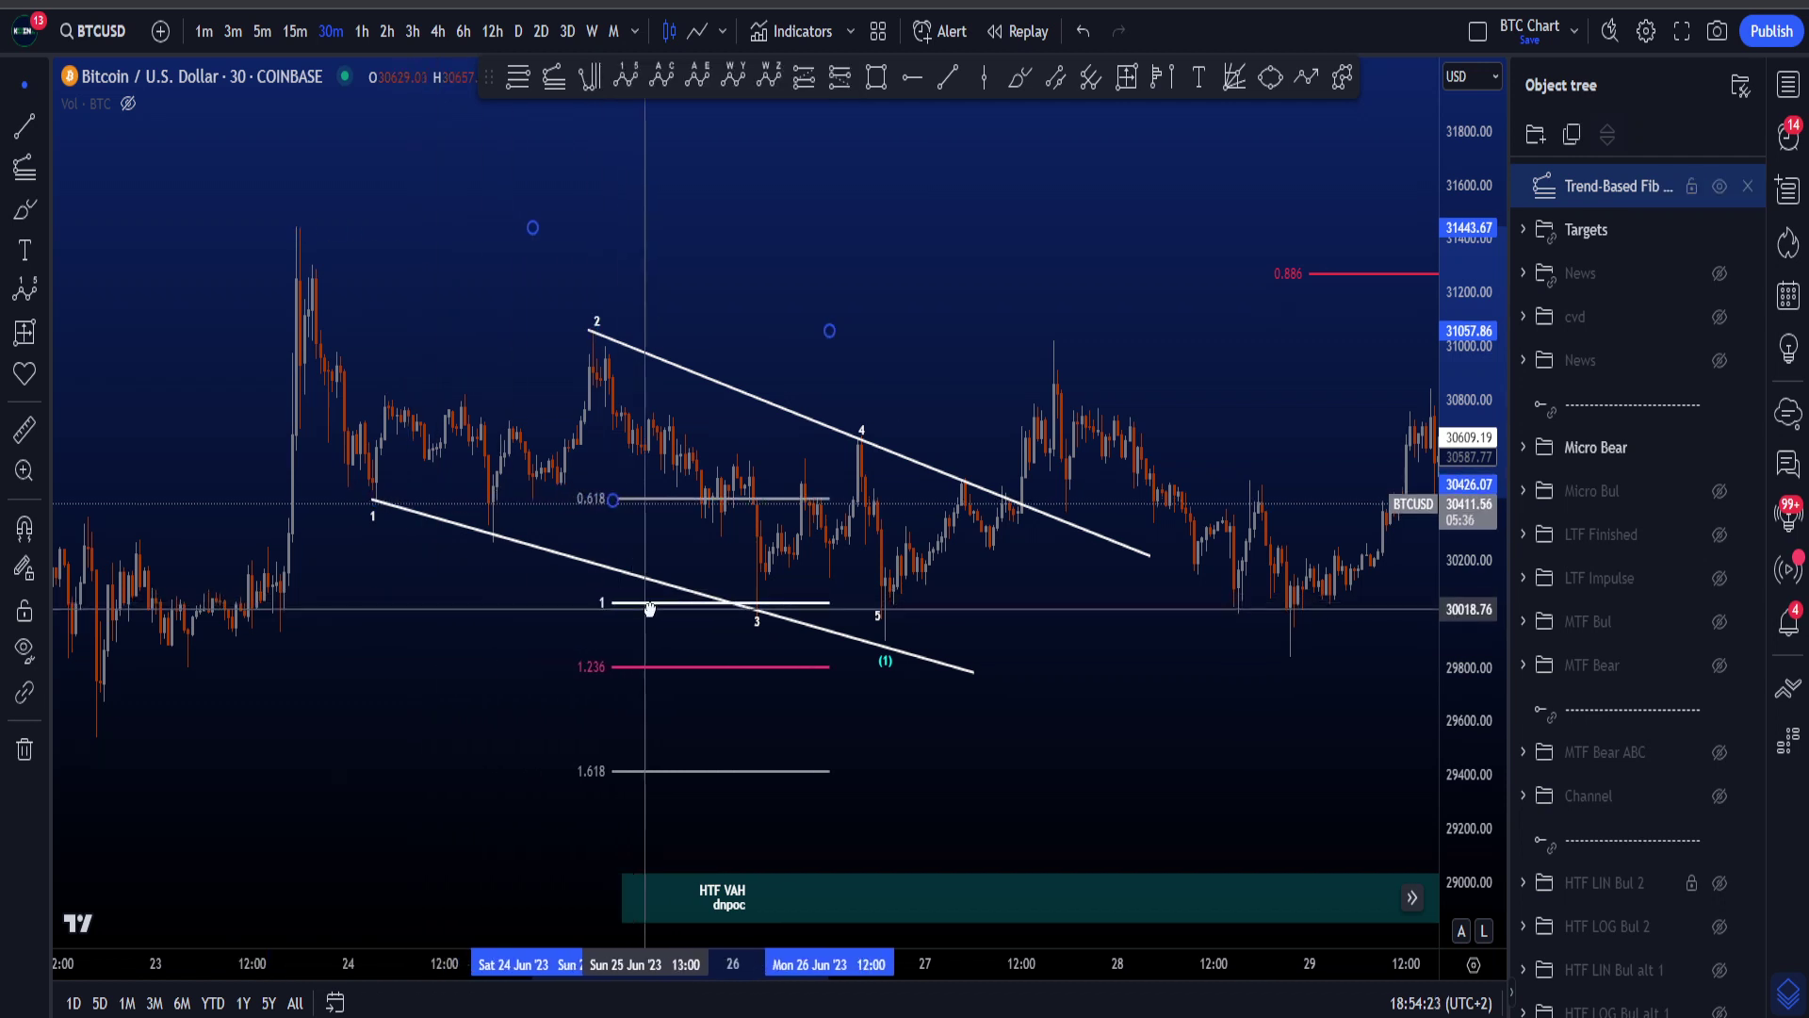
- Brush temporary circles around the wave 3 low and the extension's level 1, undoing each stroke
{"action": "left_click", "coordinate": [1019, 77]}
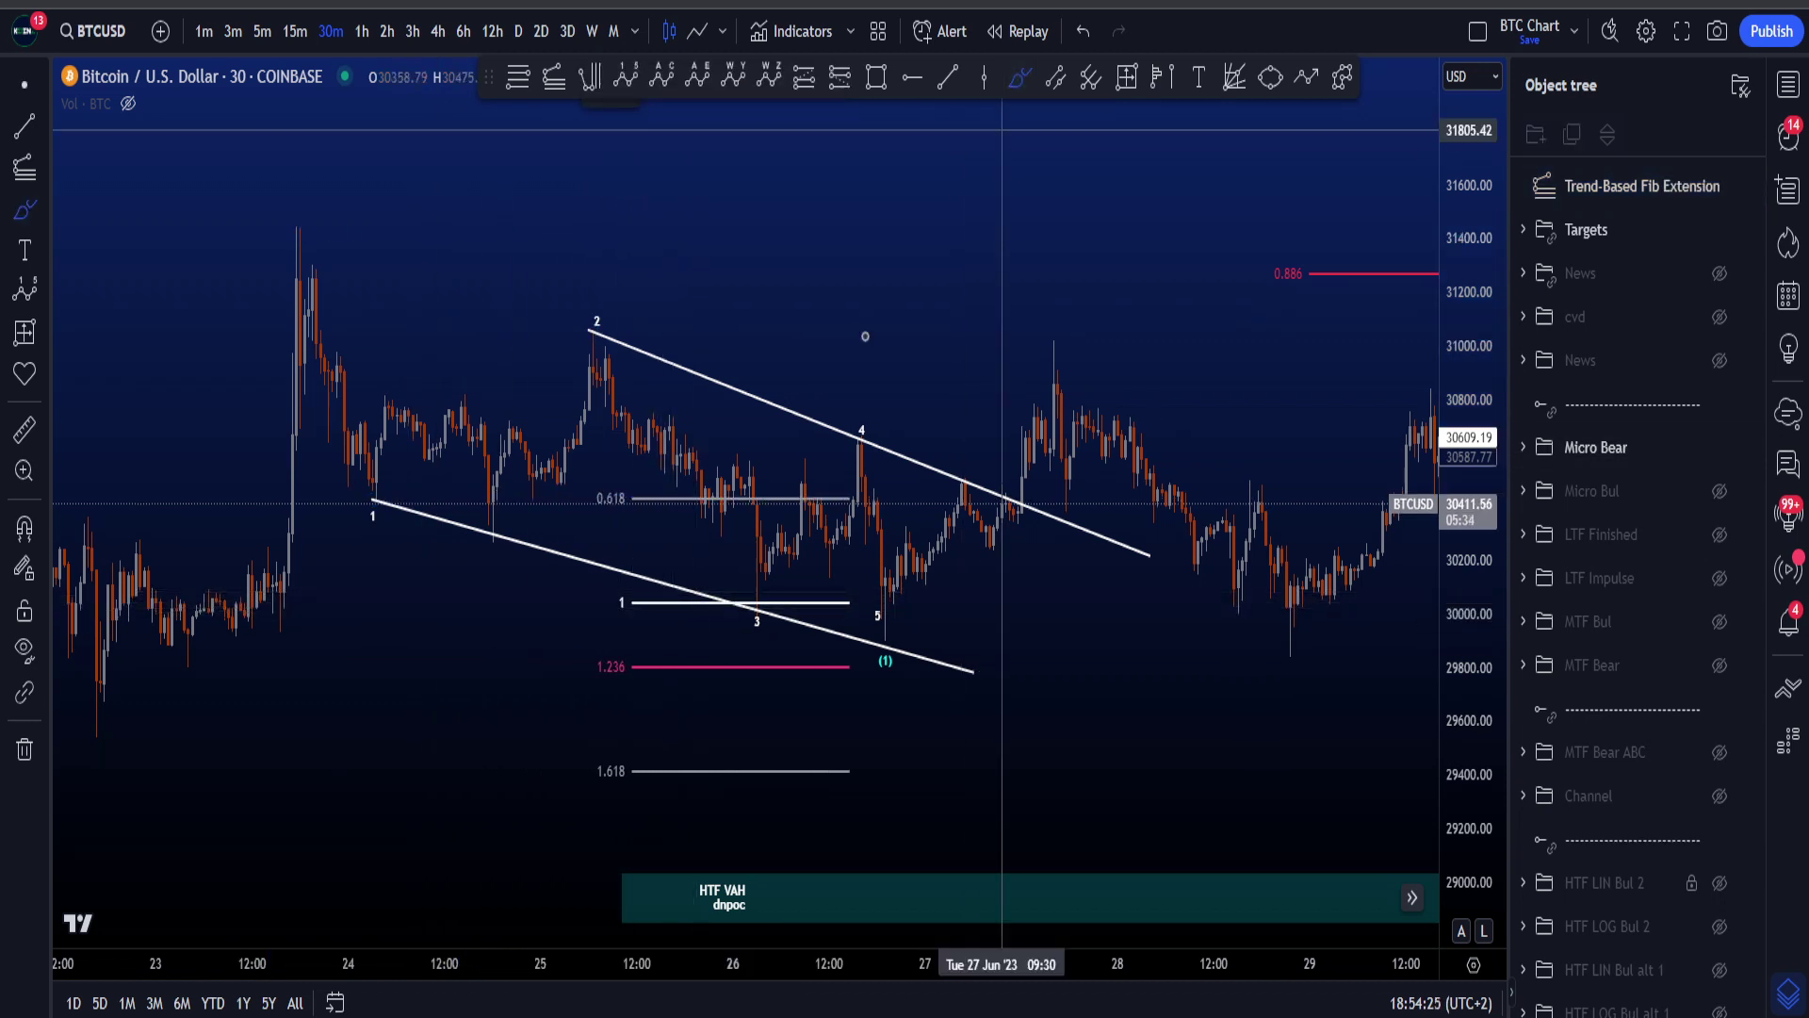
{"action": "left_click_drag", "start_coordinate": [769, 602], "coordinate": [767, 606]}
{"action": "key", "text": "ctrl+z"}
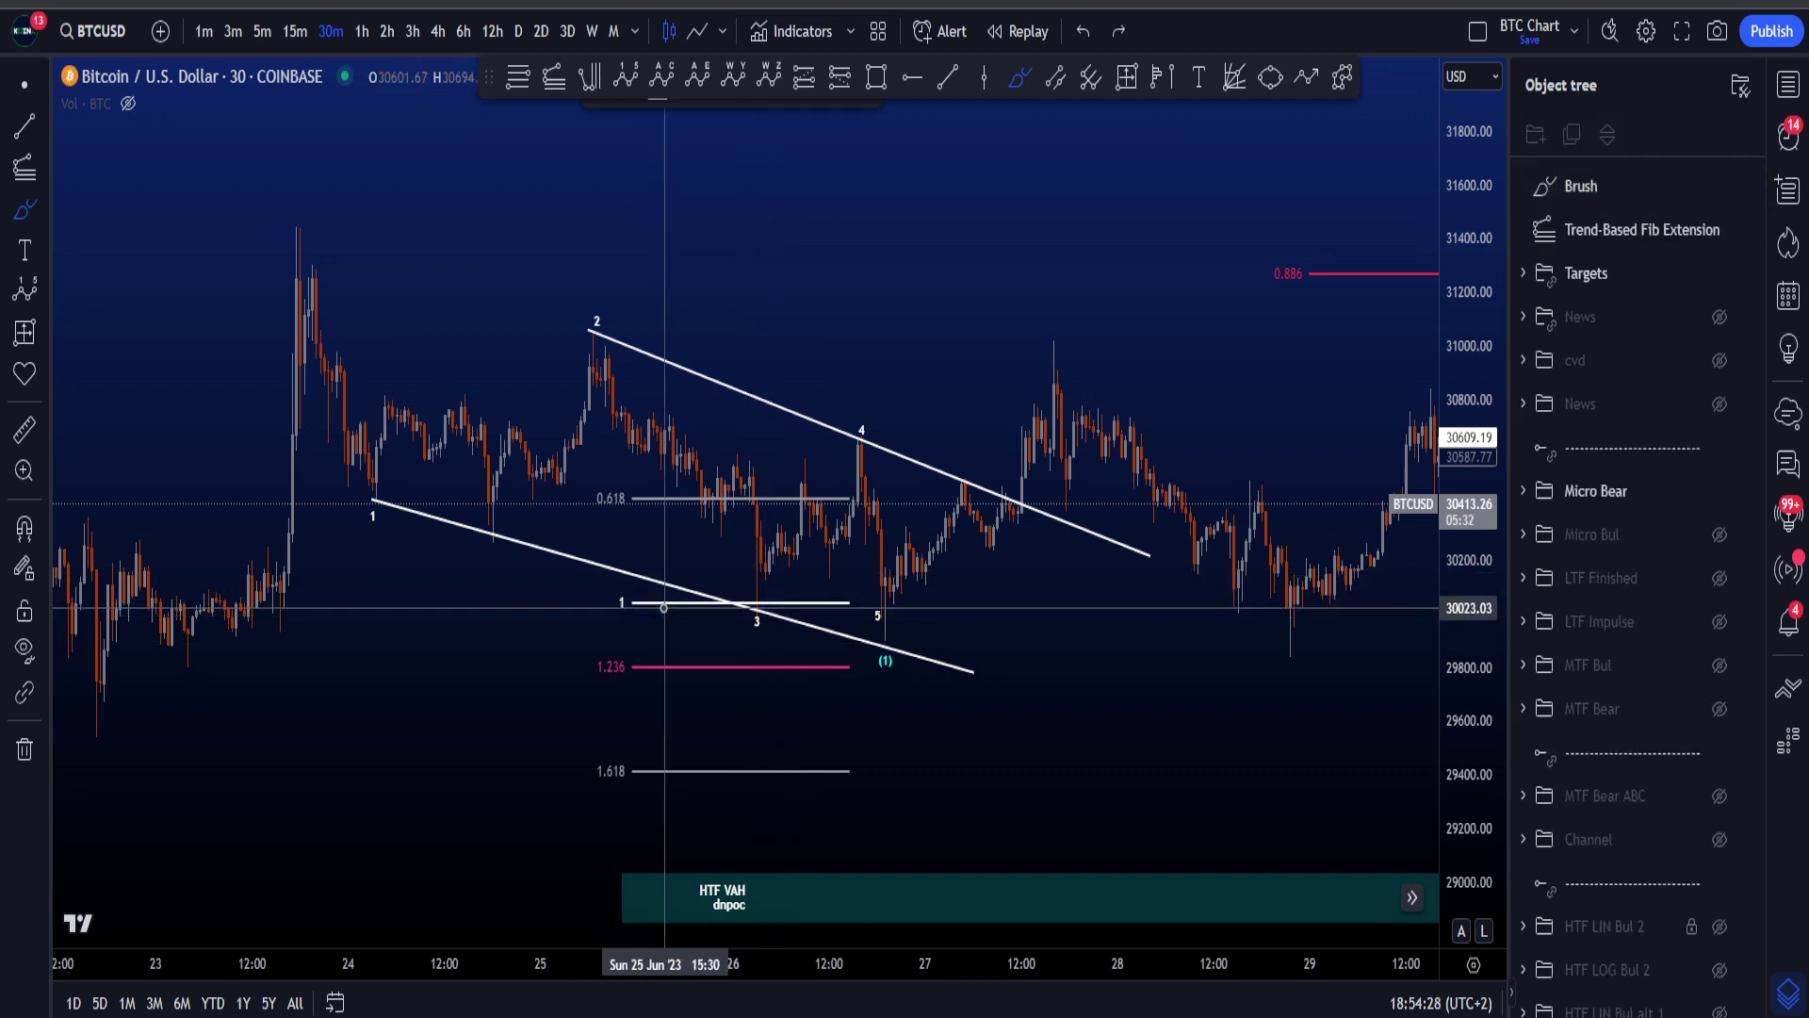
{"action": "mouse_move", "coordinate": [648, 591]}
{"action": "left_mouse_down"}
{"action": "mouse_move", "coordinate": [590, 618]}
{"action": "mouse_move", "coordinate": [645, 585]}
{"action": "left_mouse_up"}
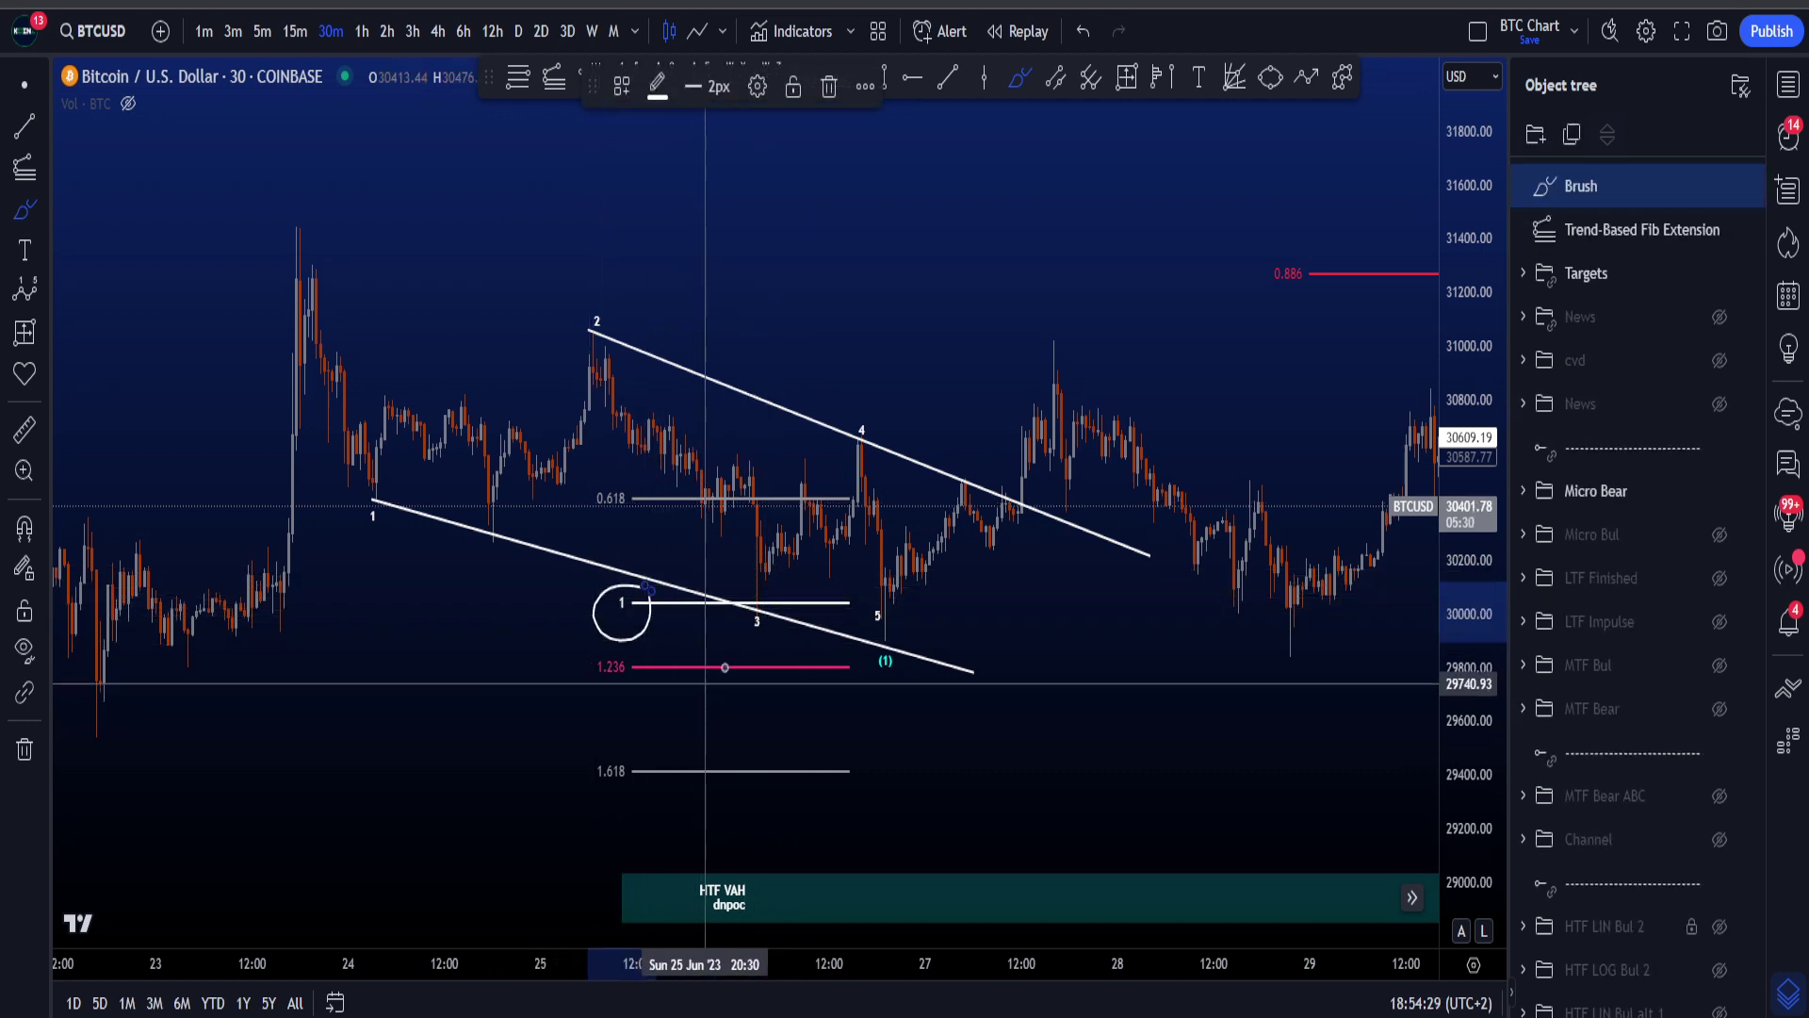
{"action": "key", "text": "ctrl+z"}
{"action": "left_click_drag", "start_coordinate": [767, 581], "coordinate": [768, 582]}
{"action": "key", "text": "ctrl+z"}
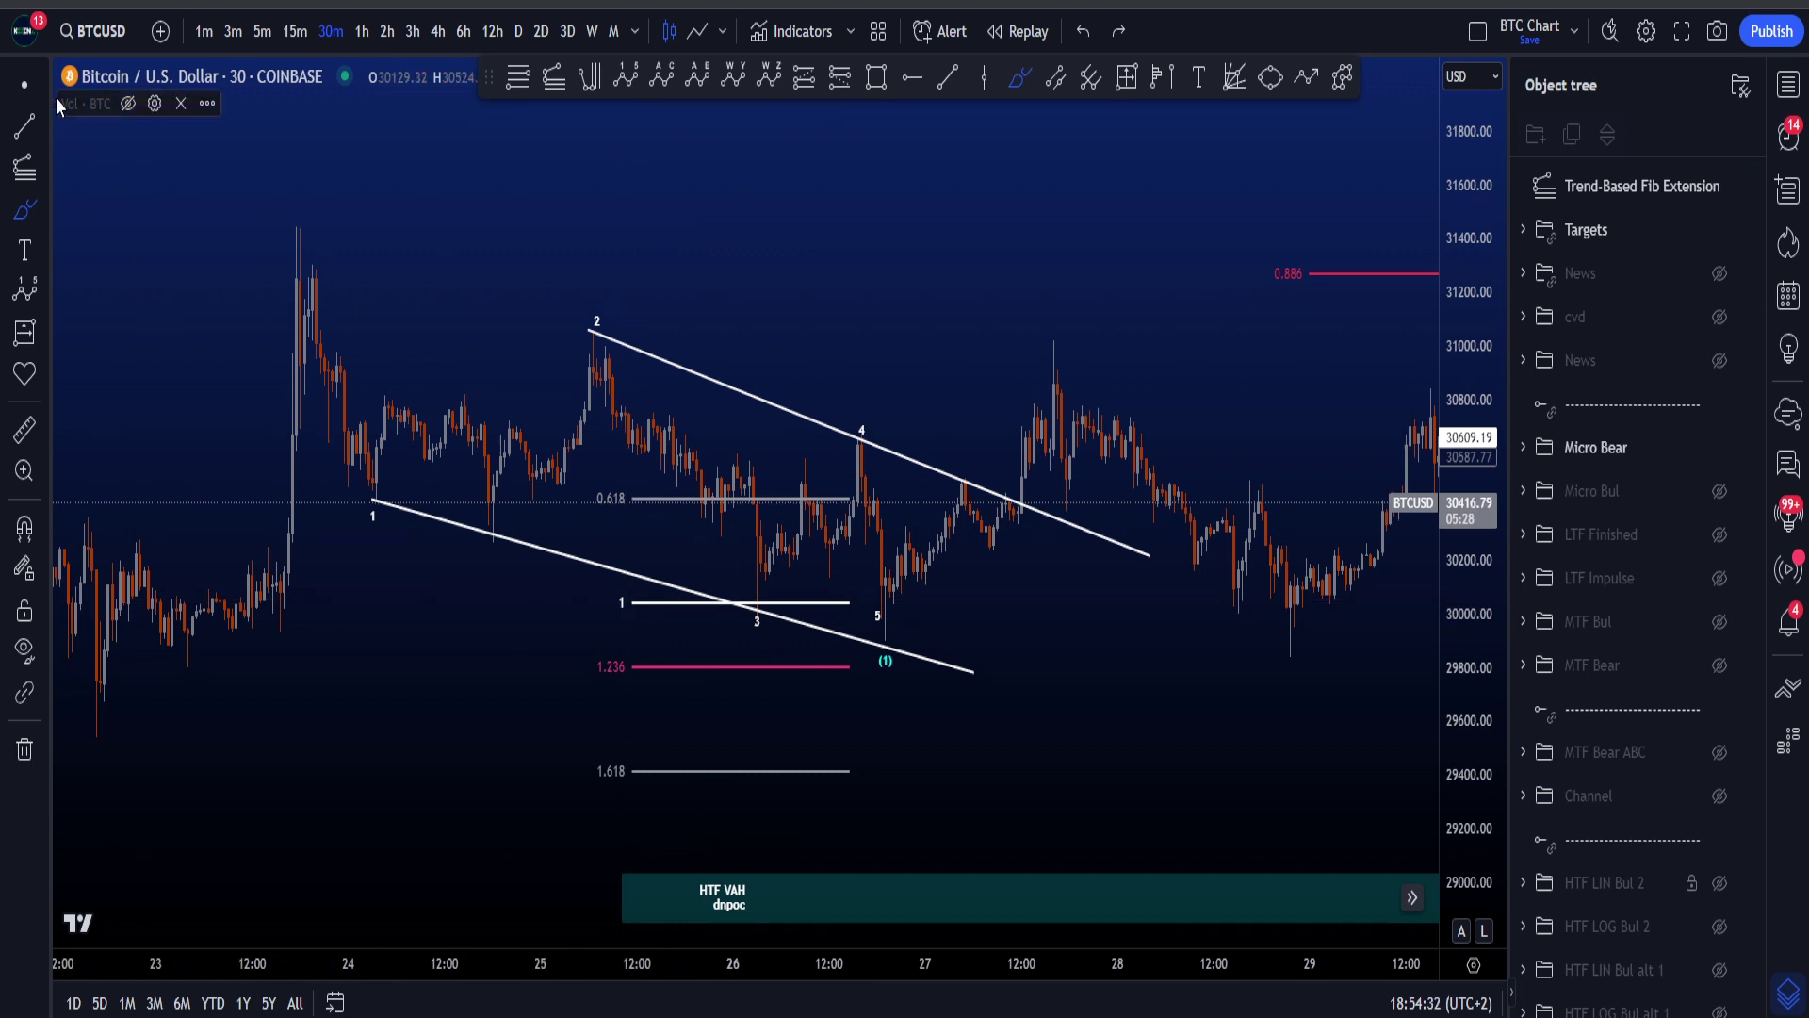
- Move the wave 1 point to the second 24 June low on the wedge's lower trendline
{"action": "key", "text": "Escape"}
{"action": "mouse_move", "coordinate": [374, 501]}
{"action": "left_mouse_down"}
{"action": "mouse_move", "coordinate": [411, 574]}
{"action": "mouse_move", "coordinate": [488, 544]}
{"action": "left_mouse_up"}
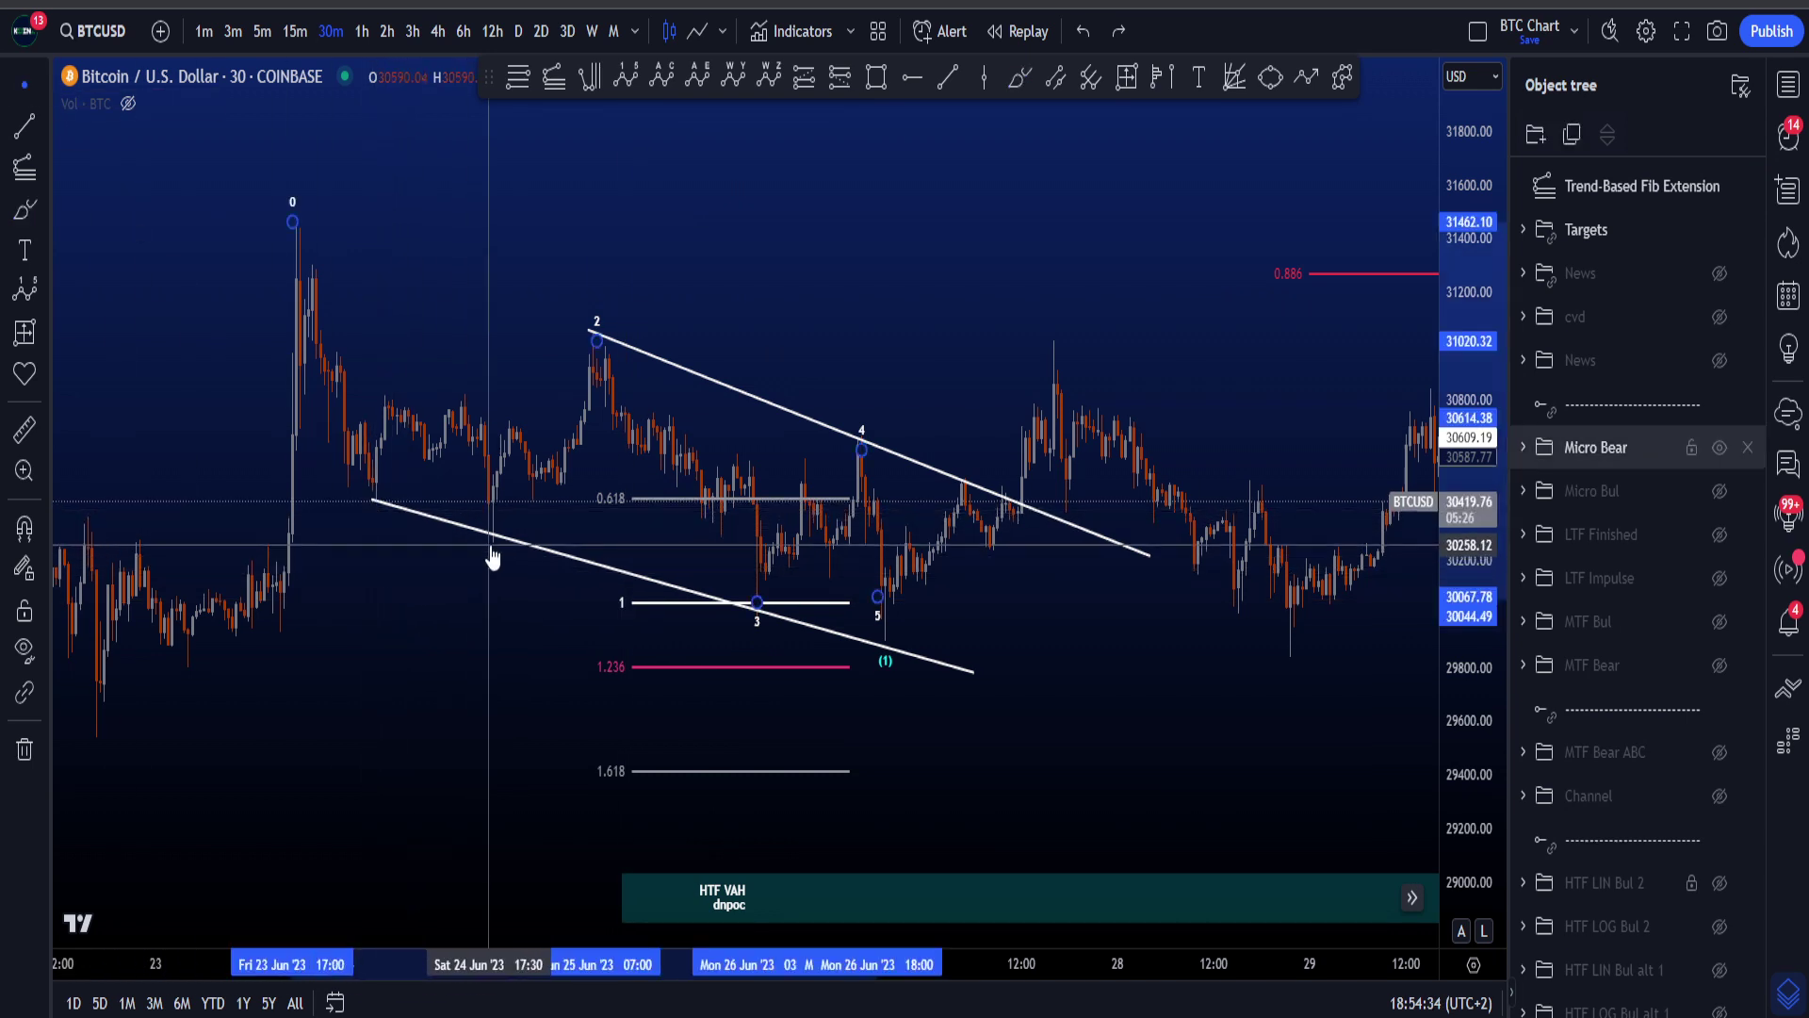
{"action": "left_click", "coordinate": [494, 556]}
- Lower the Fib extension's middle anchor to about 30,271 to match the wave 1 low, and delete the extension
{"action": "left_click", "coordinate": [654, 604]}
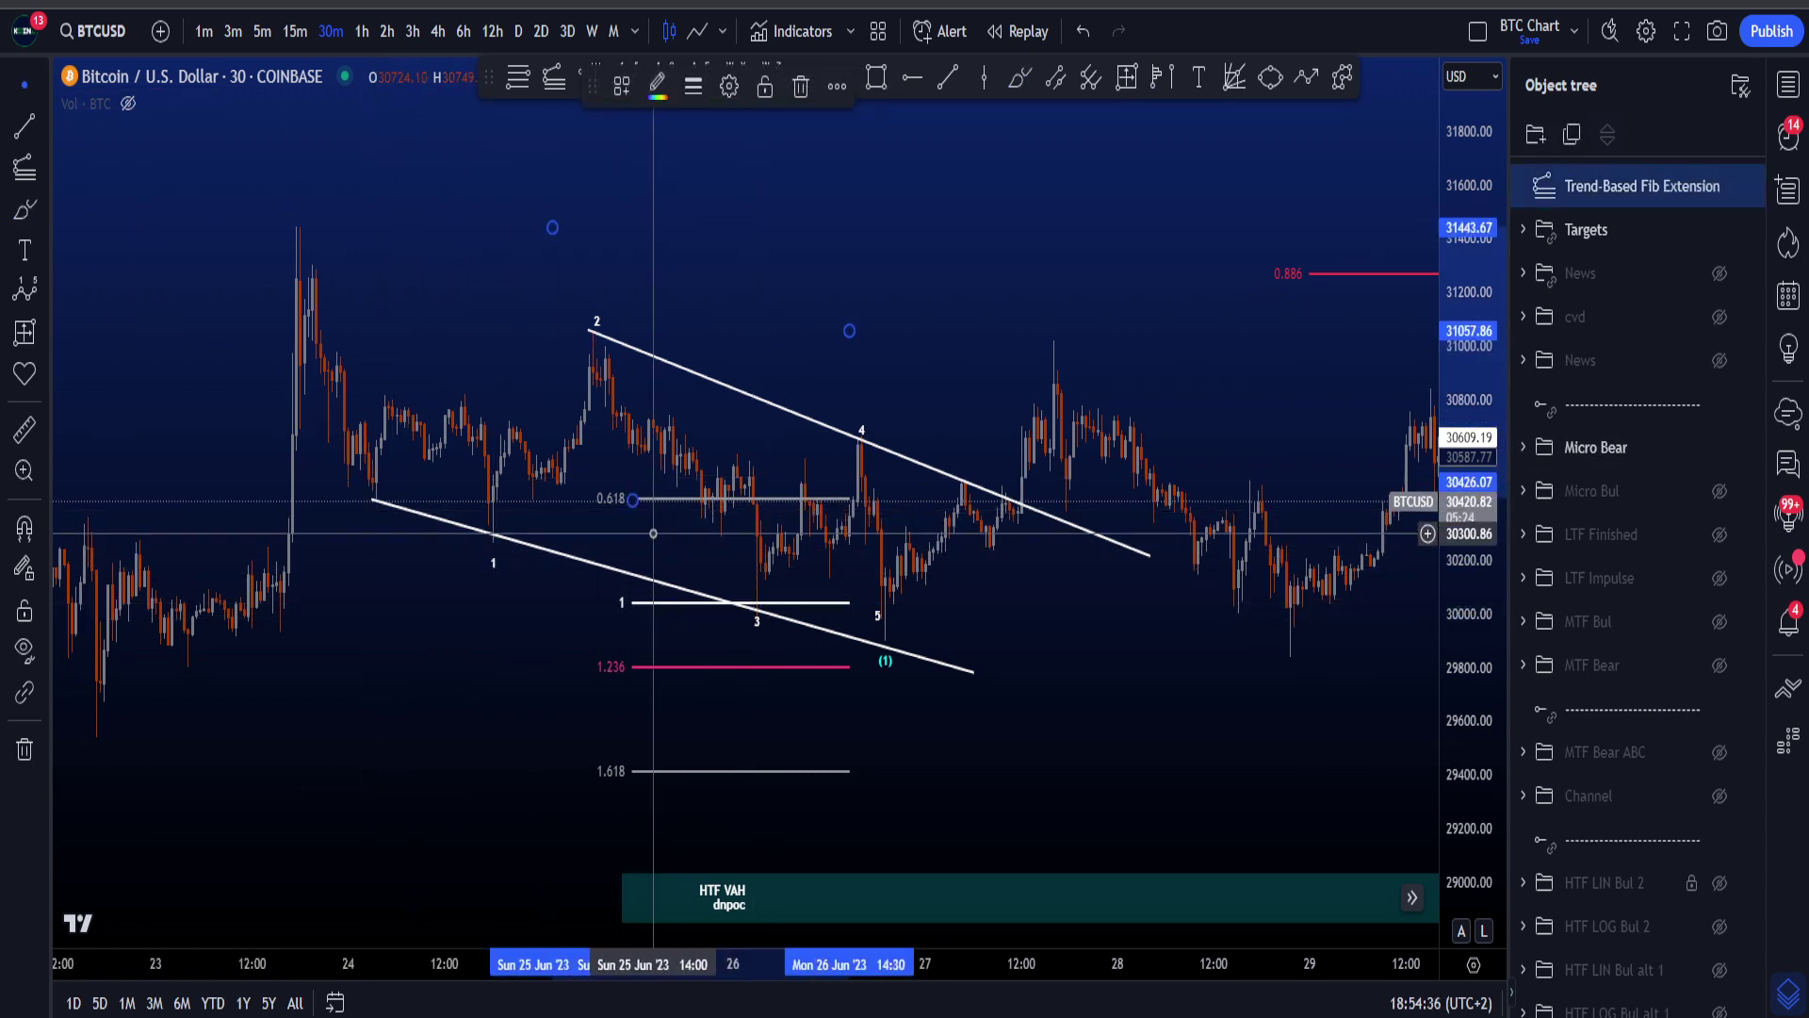
{"action": "left_click_drag", "start_coordinate": [635, 505], "coordinate": [637, 541]}
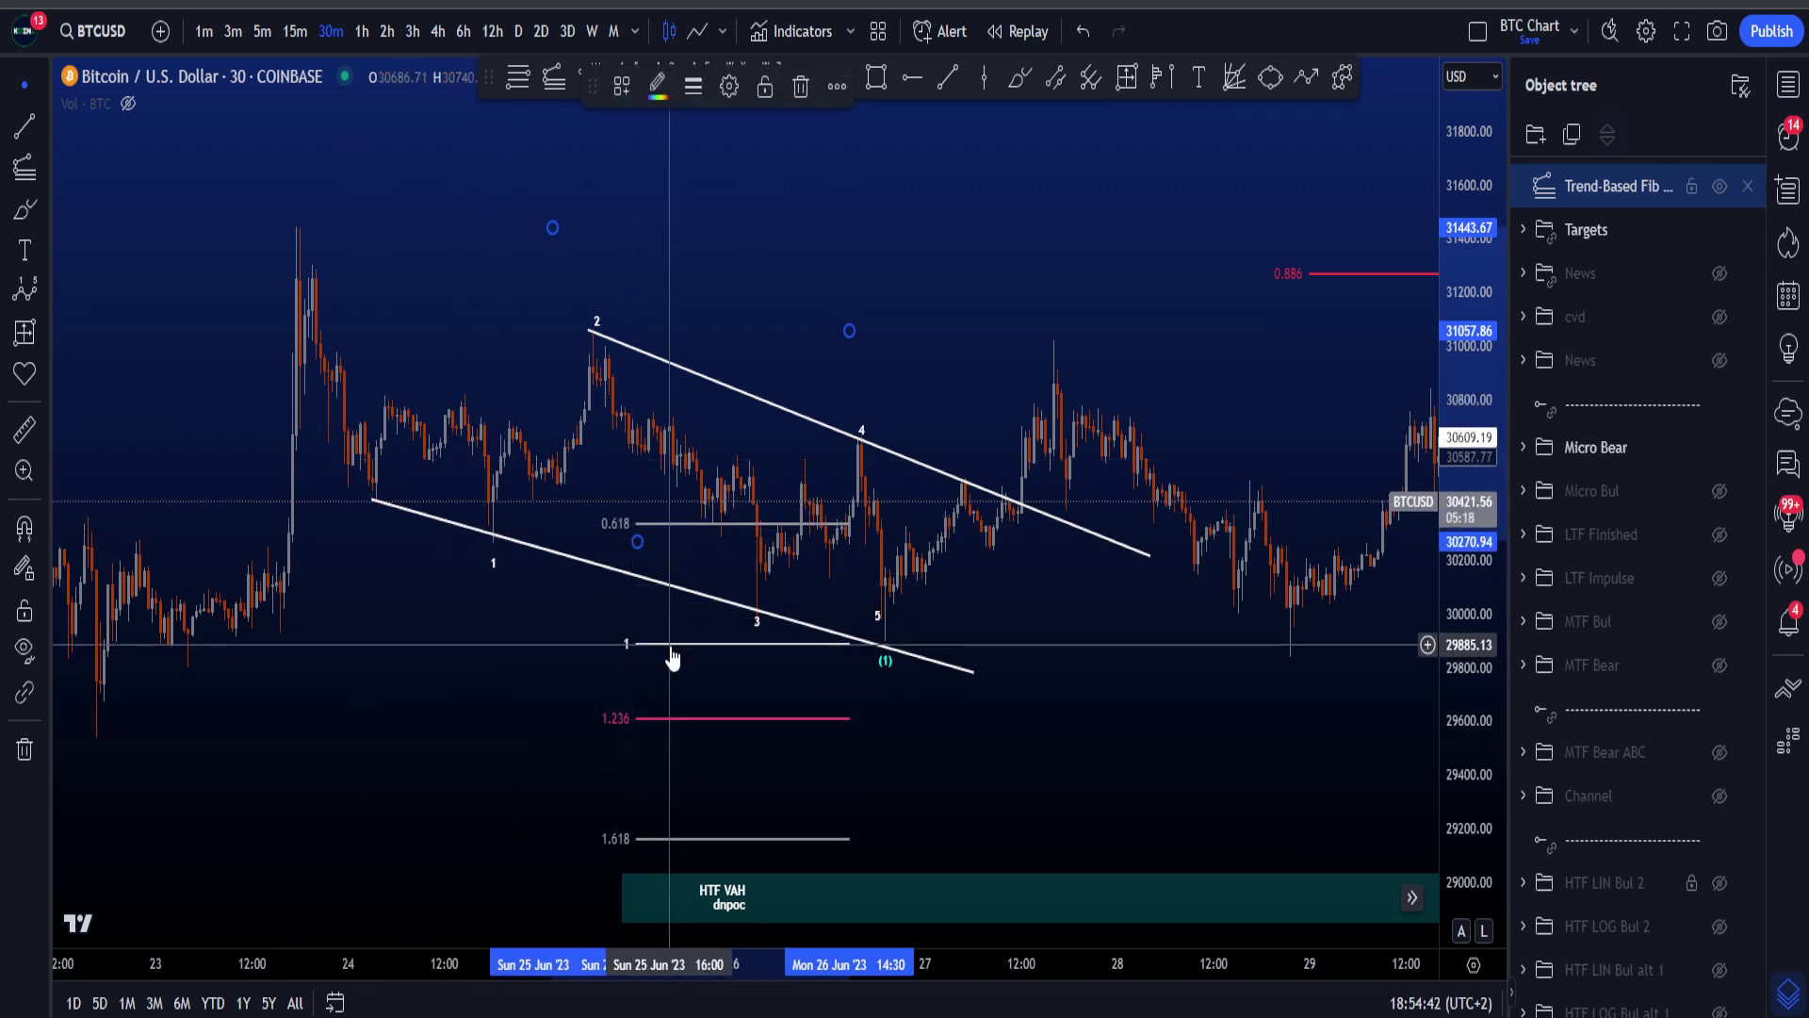
{"action": "key", "text": "Delete"}
- Temporarily show the volume indicator to examine the volume of the 30 June drop, and hide it again
{"action": "left_click_drag", "start_coordinate": [989, 706], "coordinate": [839, 699]}
{"action": "scroll", "coordinate": [955, 667], "scroll_direction": "down", "scroll_amount": 2}
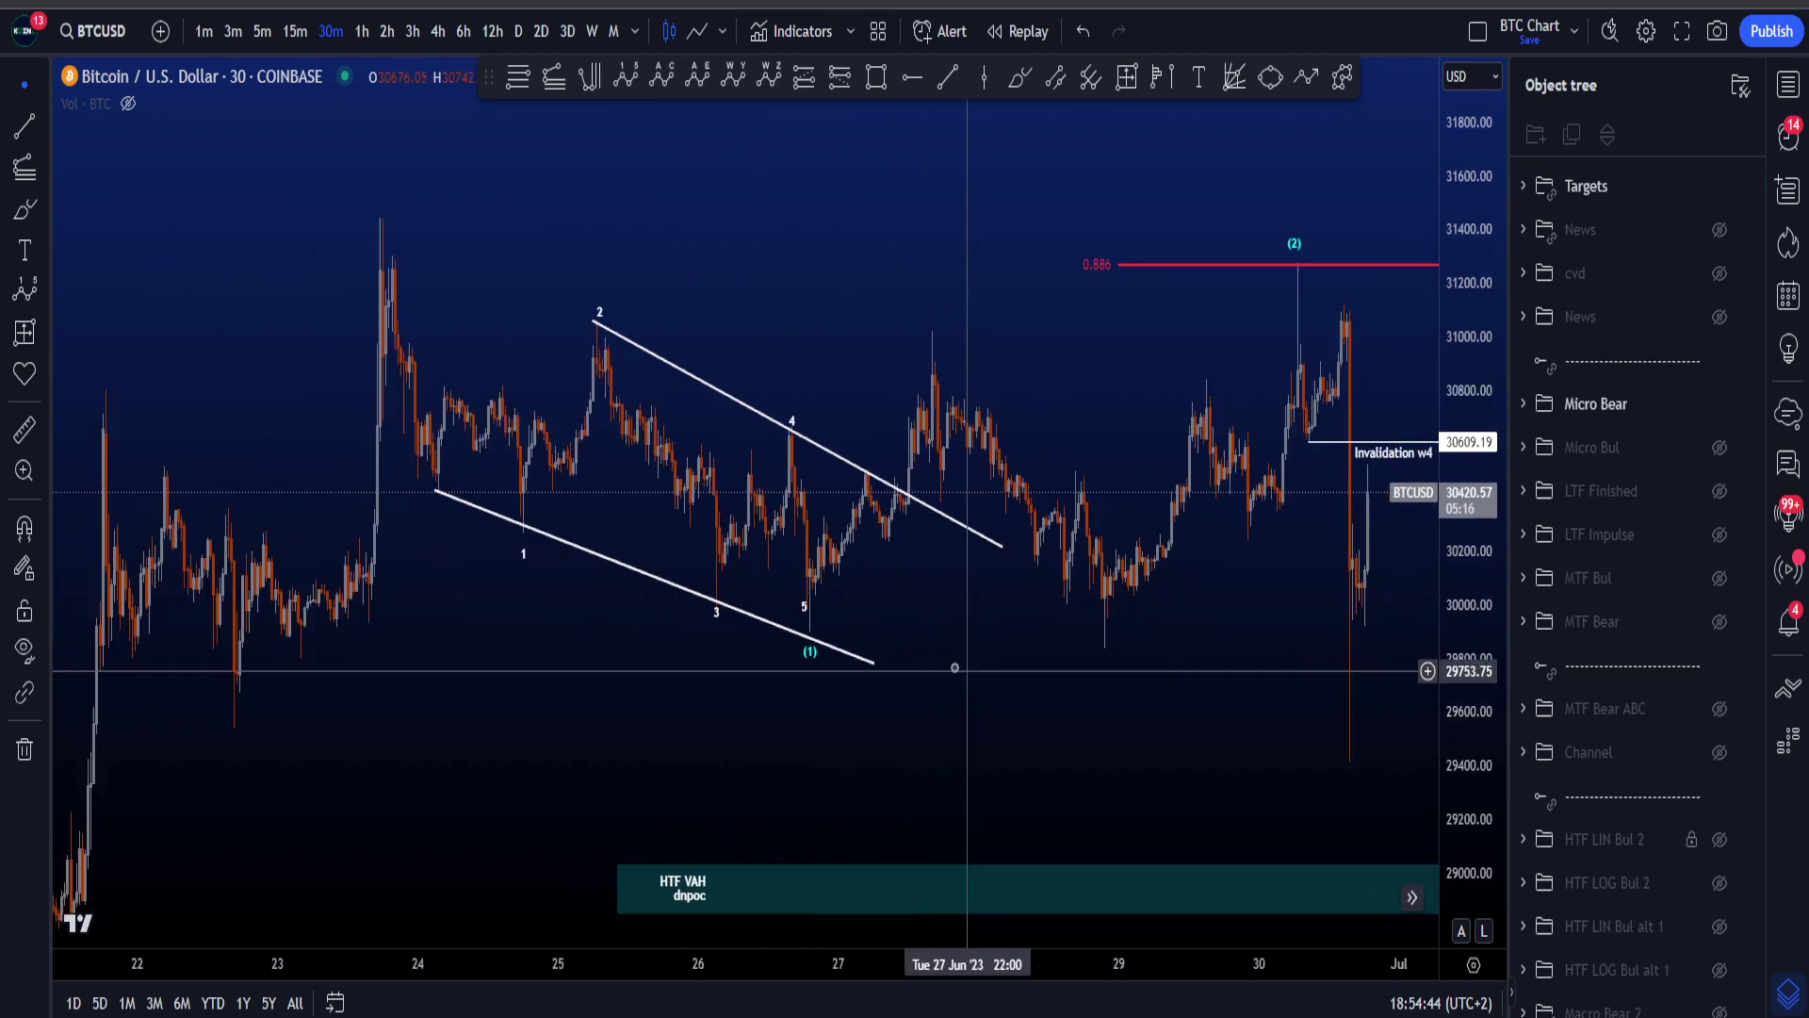
{"action": "scroll", "coordinate": [926, 646], "scroll_direction": "up", "scroll_amount": 2}
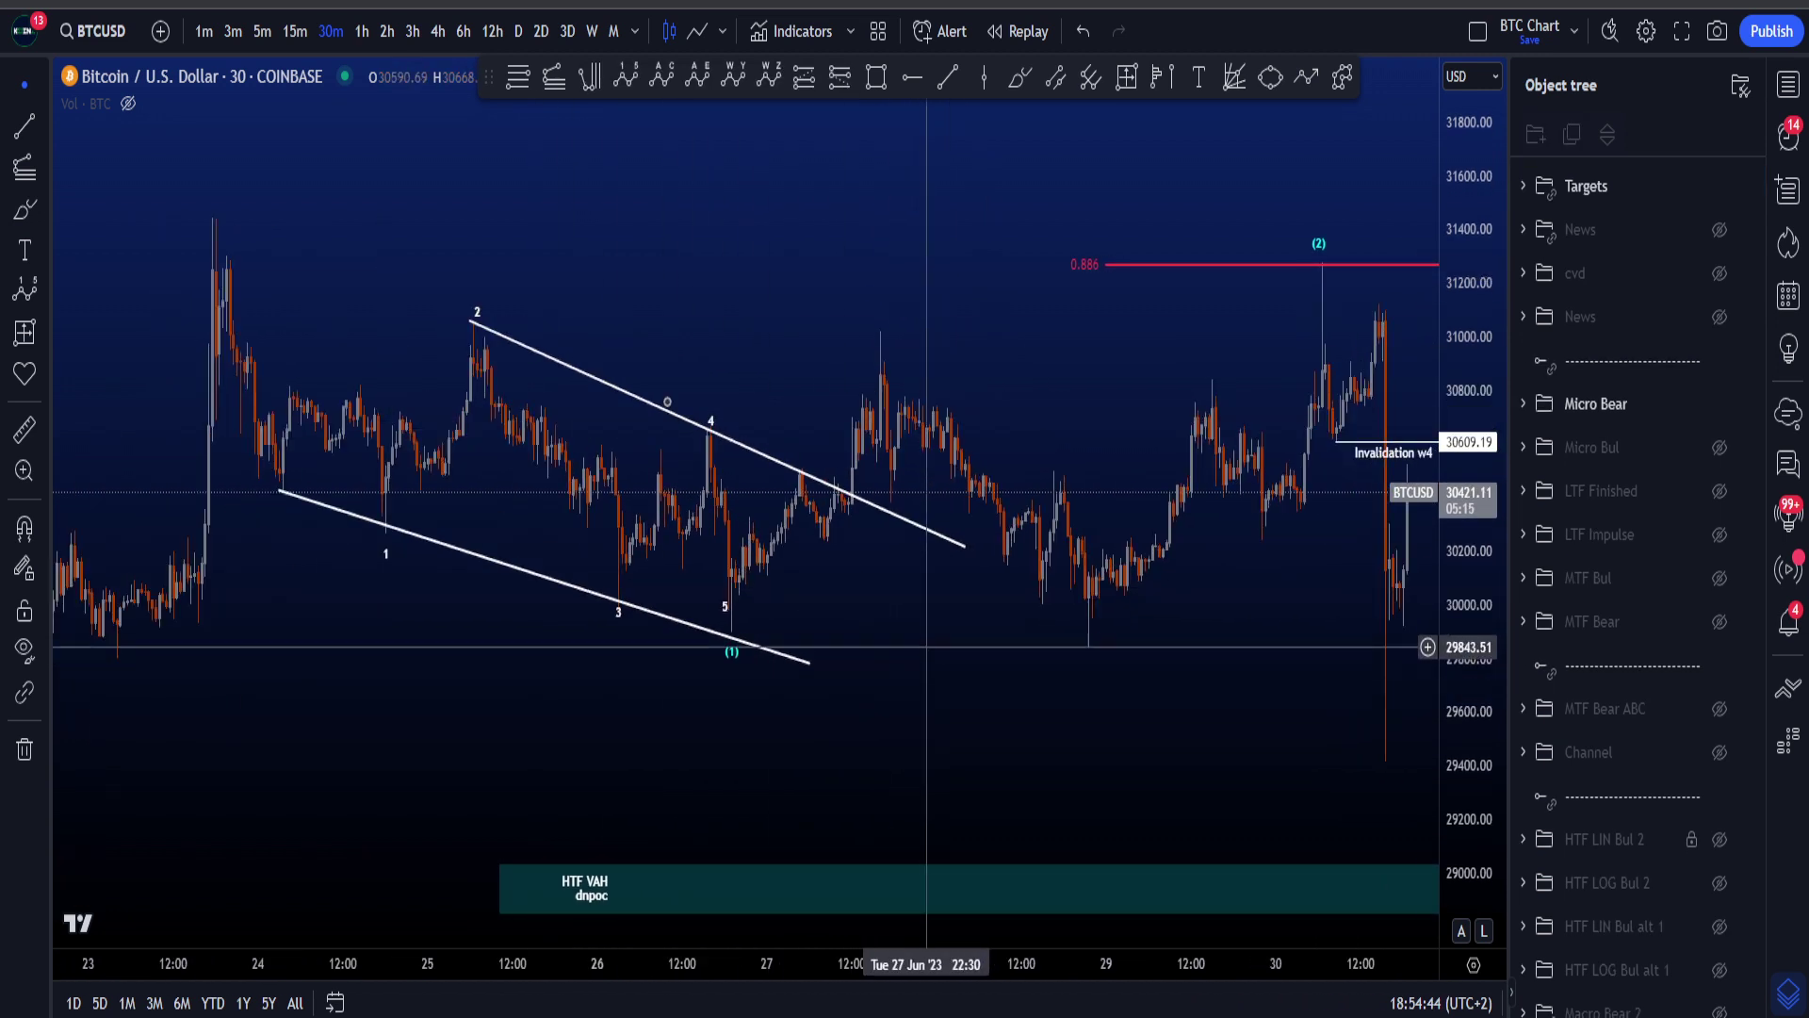
{"action": "left_click", "coordinate": [128, 104]}
{"action": "left_click_drag", "start_coordinate": [937, 679], "coordinate": [561, 650]}
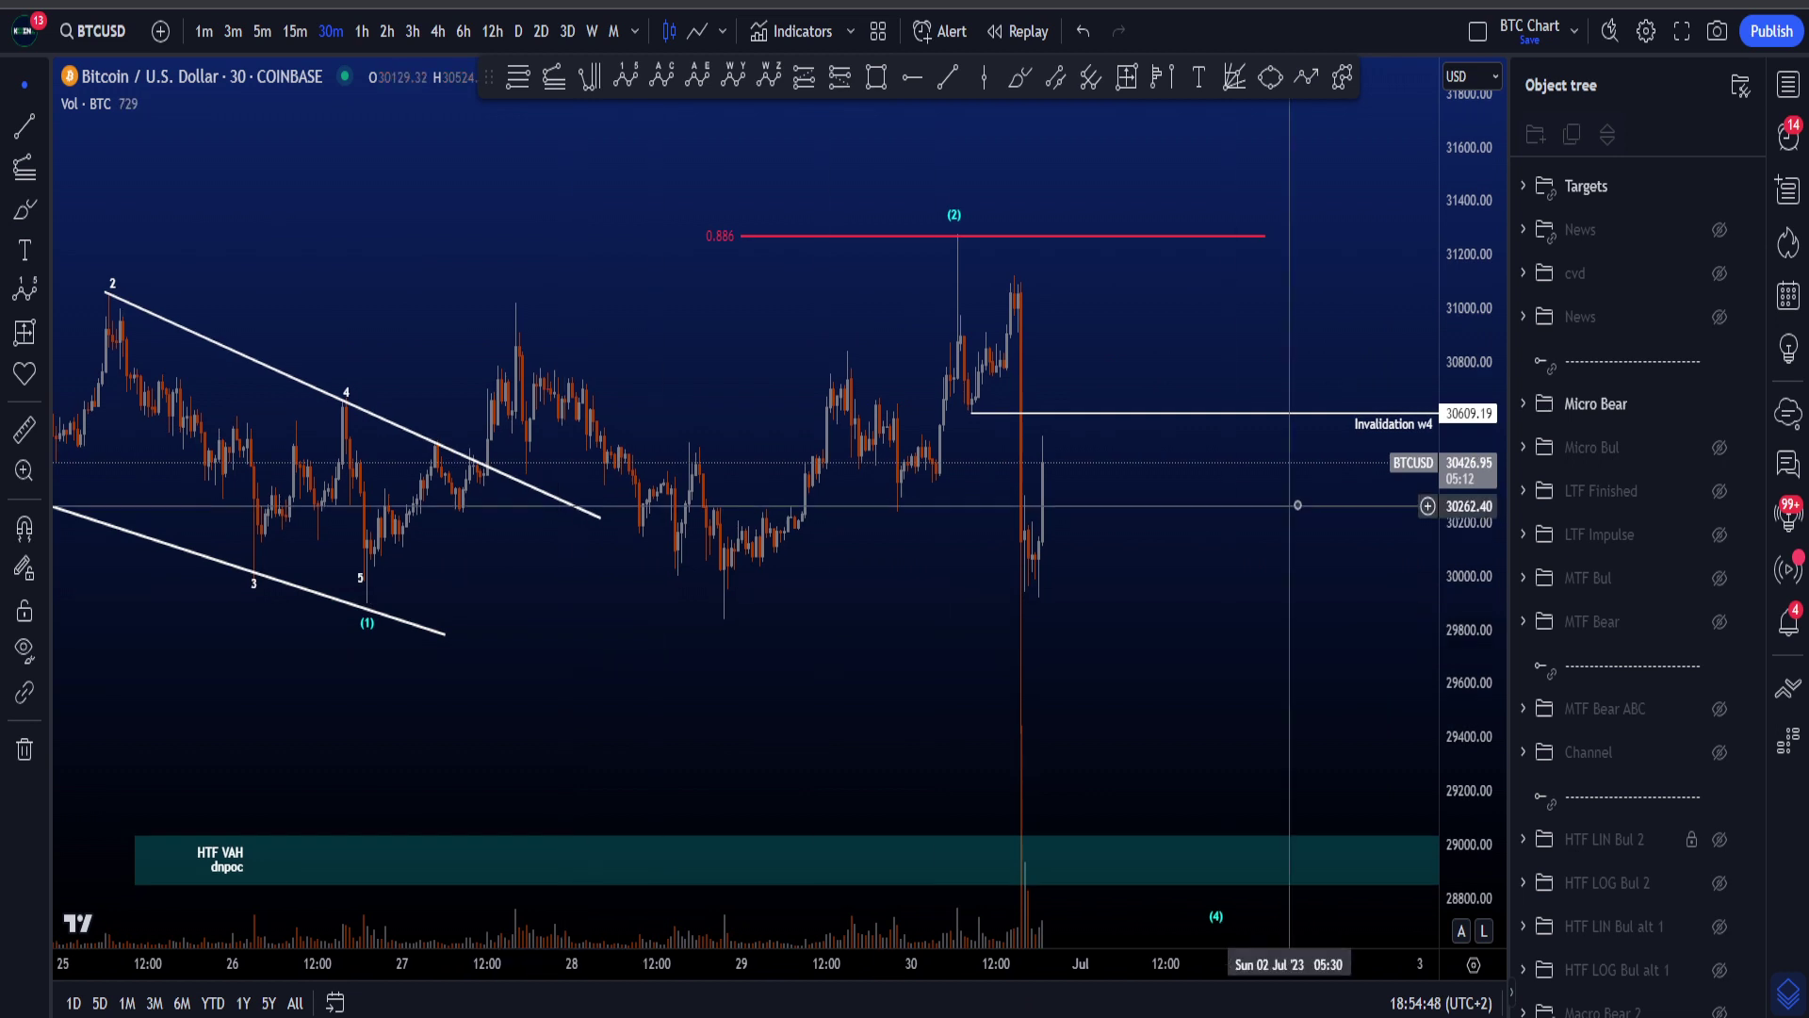
{"action": "left_click_drag", "start_coordinate": [1454, 392], "coordinate": [1454, 633]}
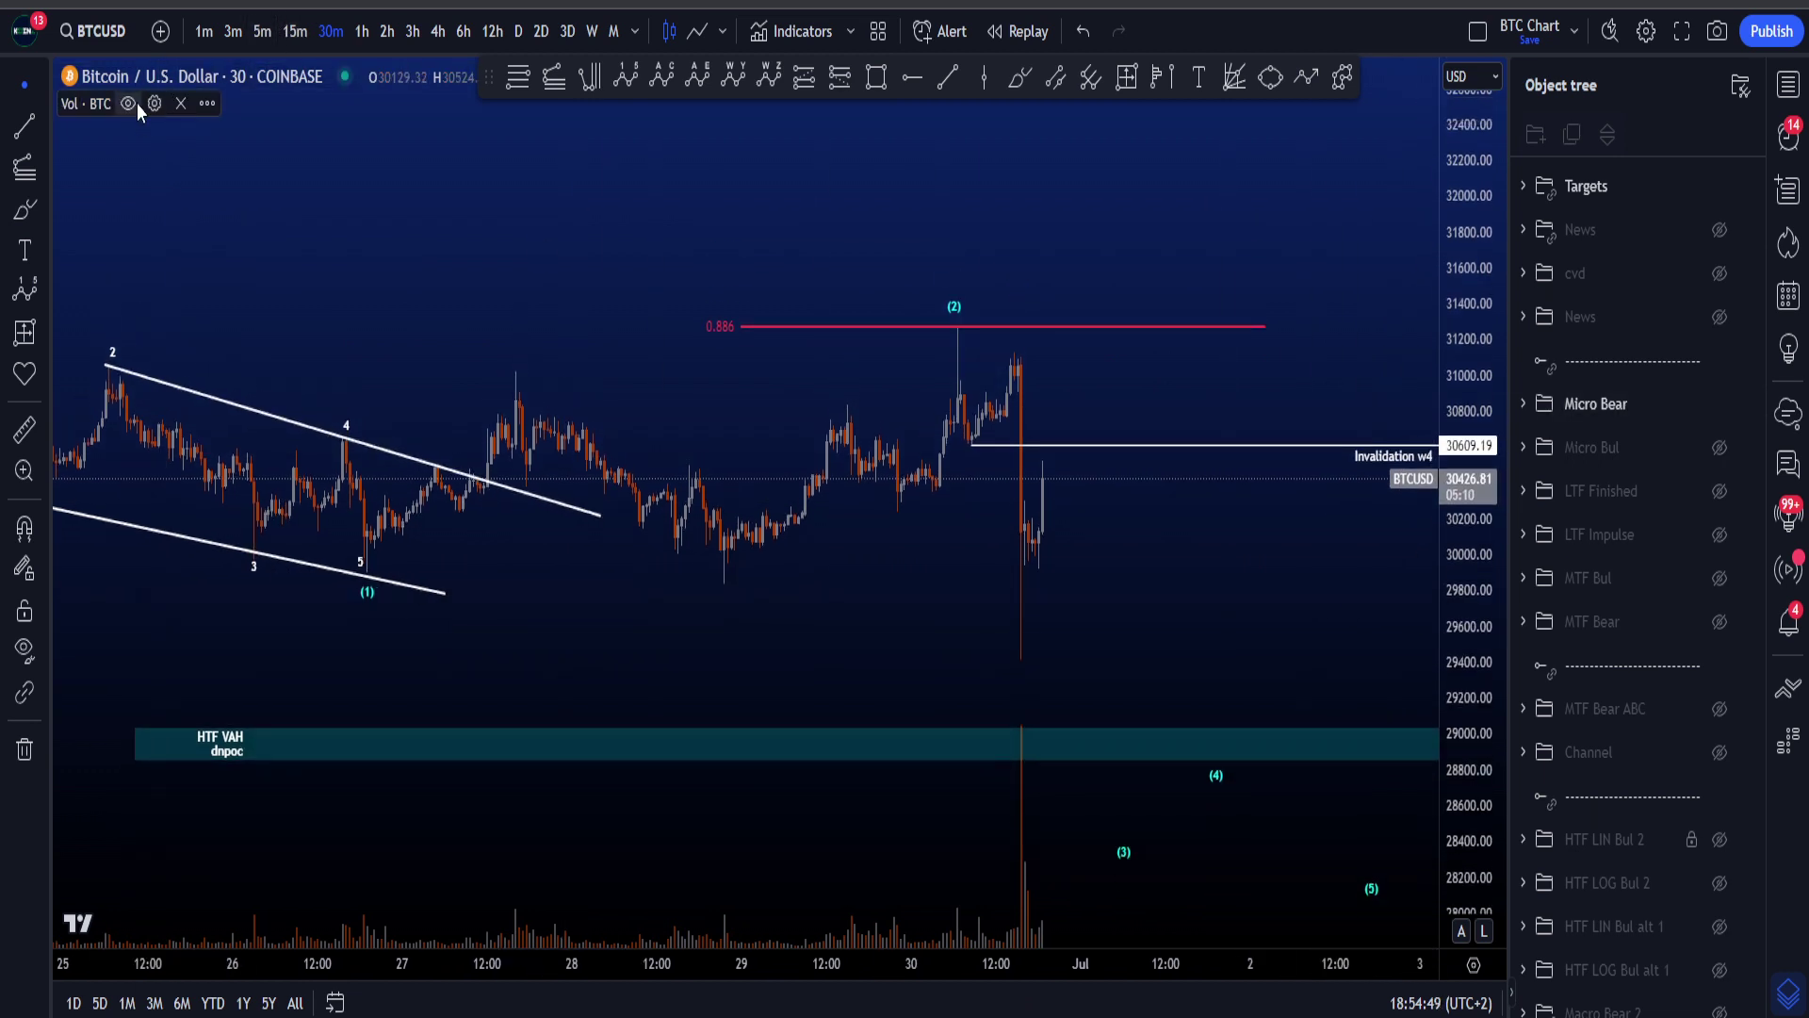
{"action": "left_click", "coordinate": [129, 103]}
- Hide the Micro Bear drawing group and show the Micro Bul group around the 30 June price action
{"action": "scroll", "coordinate": [1196, 547], "scroll_direction": "down", "scroll_amount": 3}
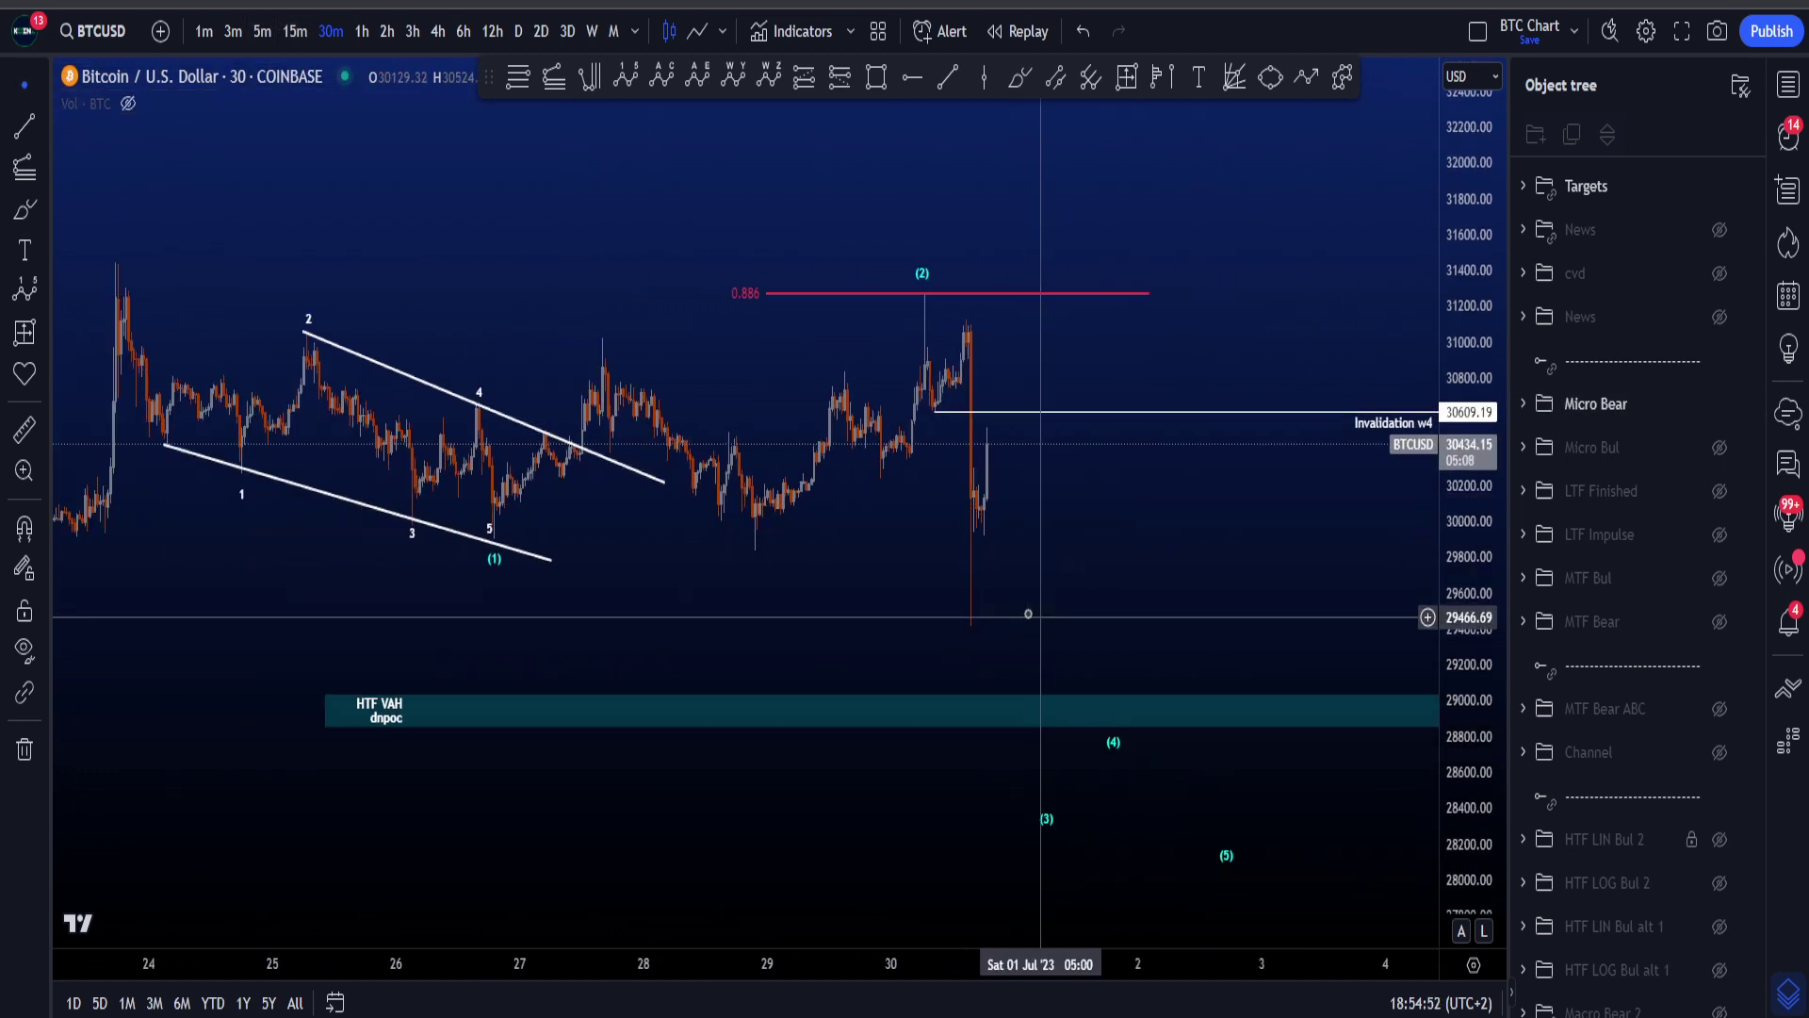
{"action": "scroll", "coordinate": [1028, 613], "scroll_direction": "down", "scroll_amount": 1}
{"action": "scroll", "coordinate": [943, 617], "scroll_direction": "up", "scroll_amount": 3}
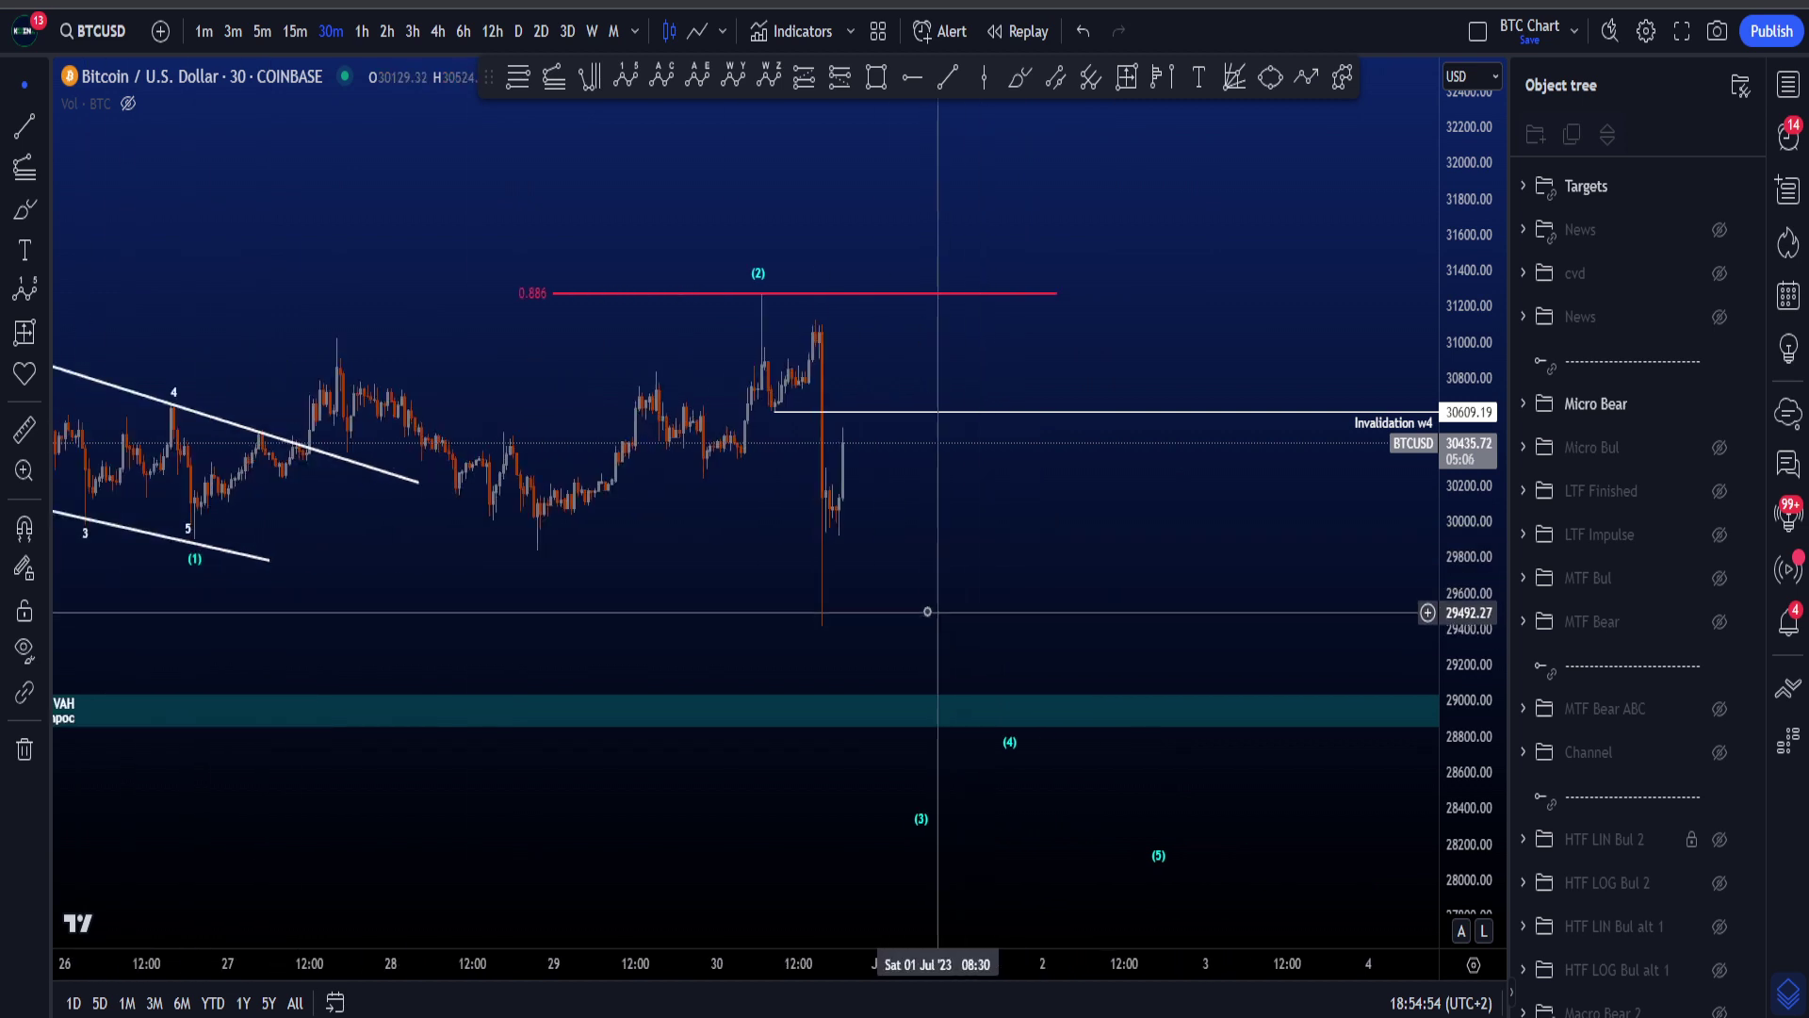
{"action": "left_click", "coordinate": [1720, 403]}
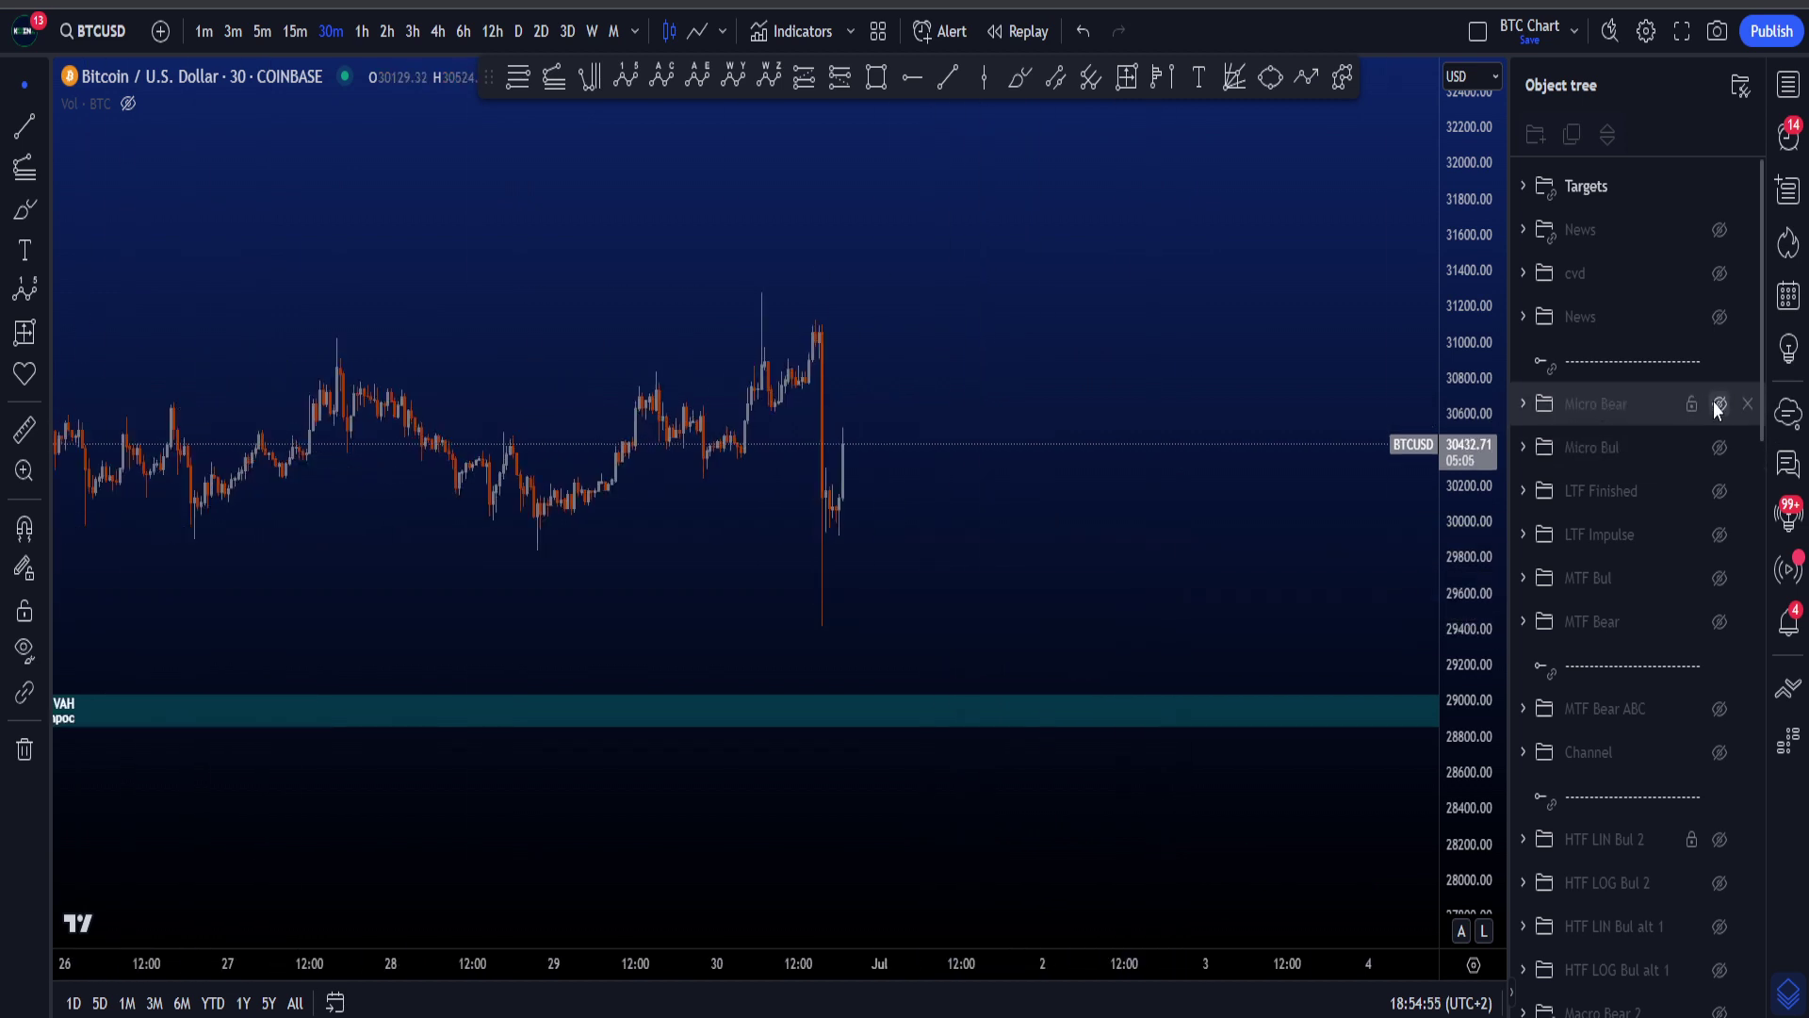
{"action": "left_click", "coordinate": [1720, 448]}
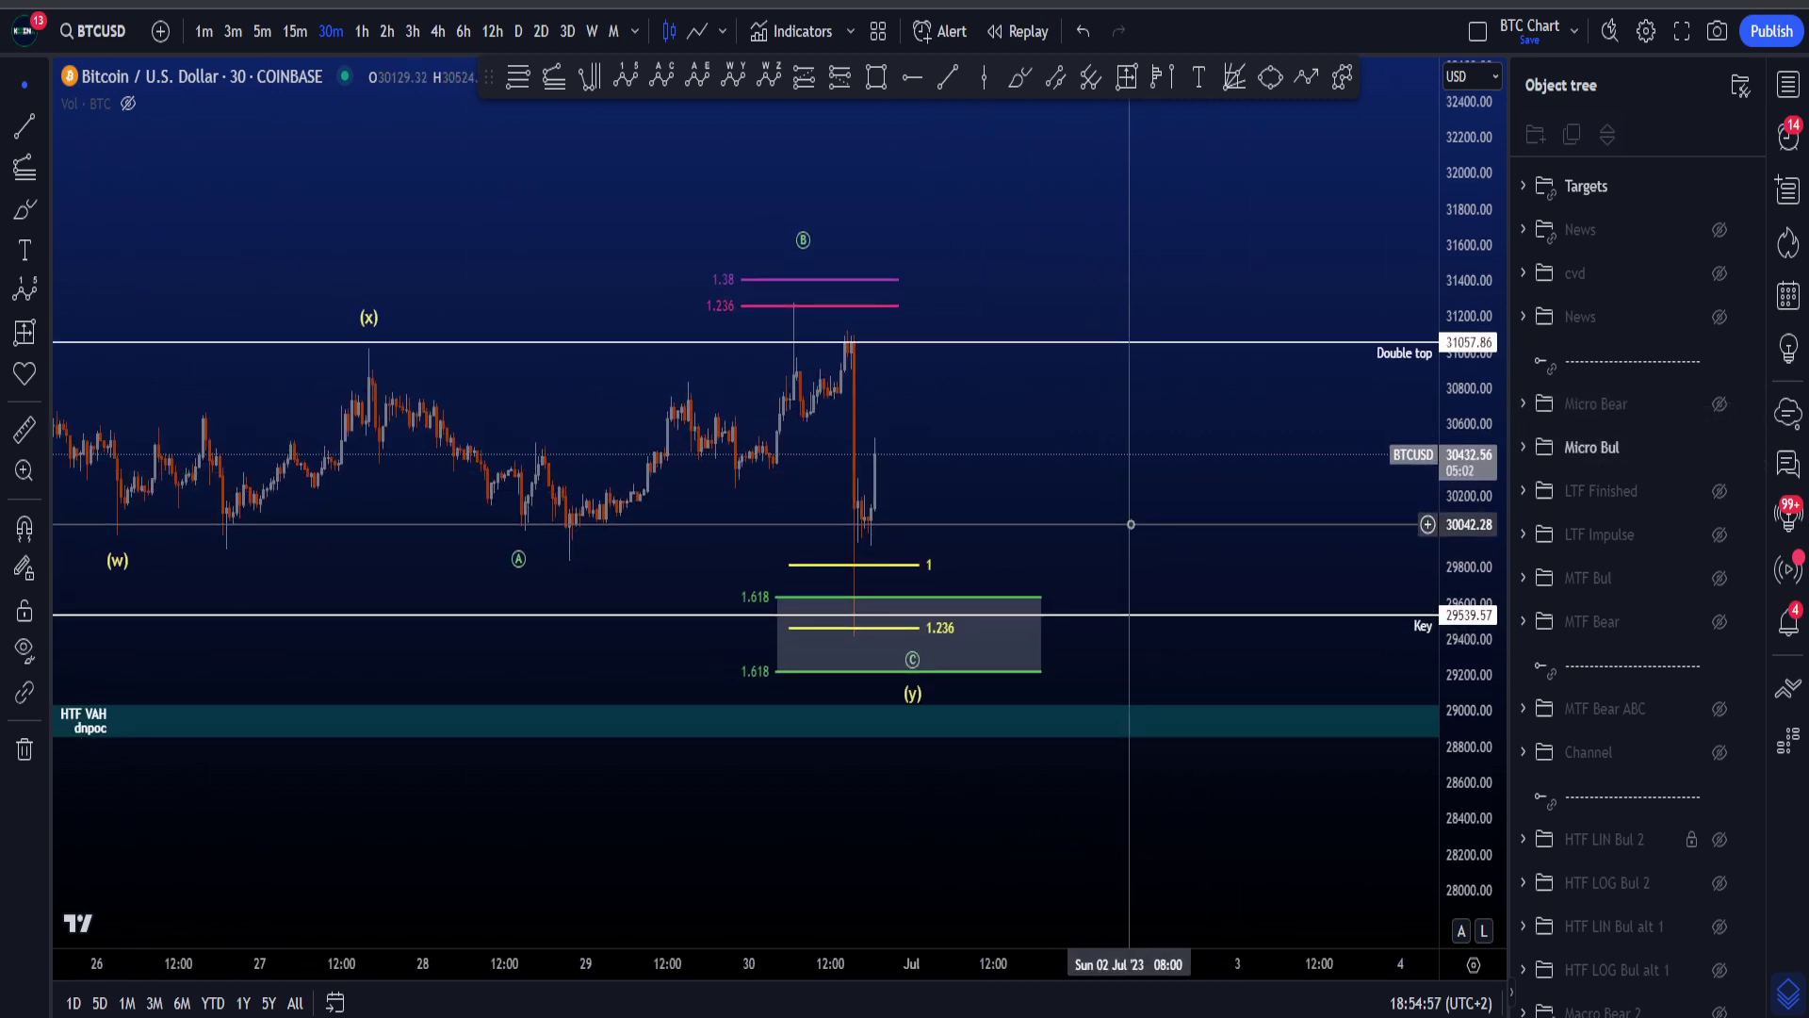